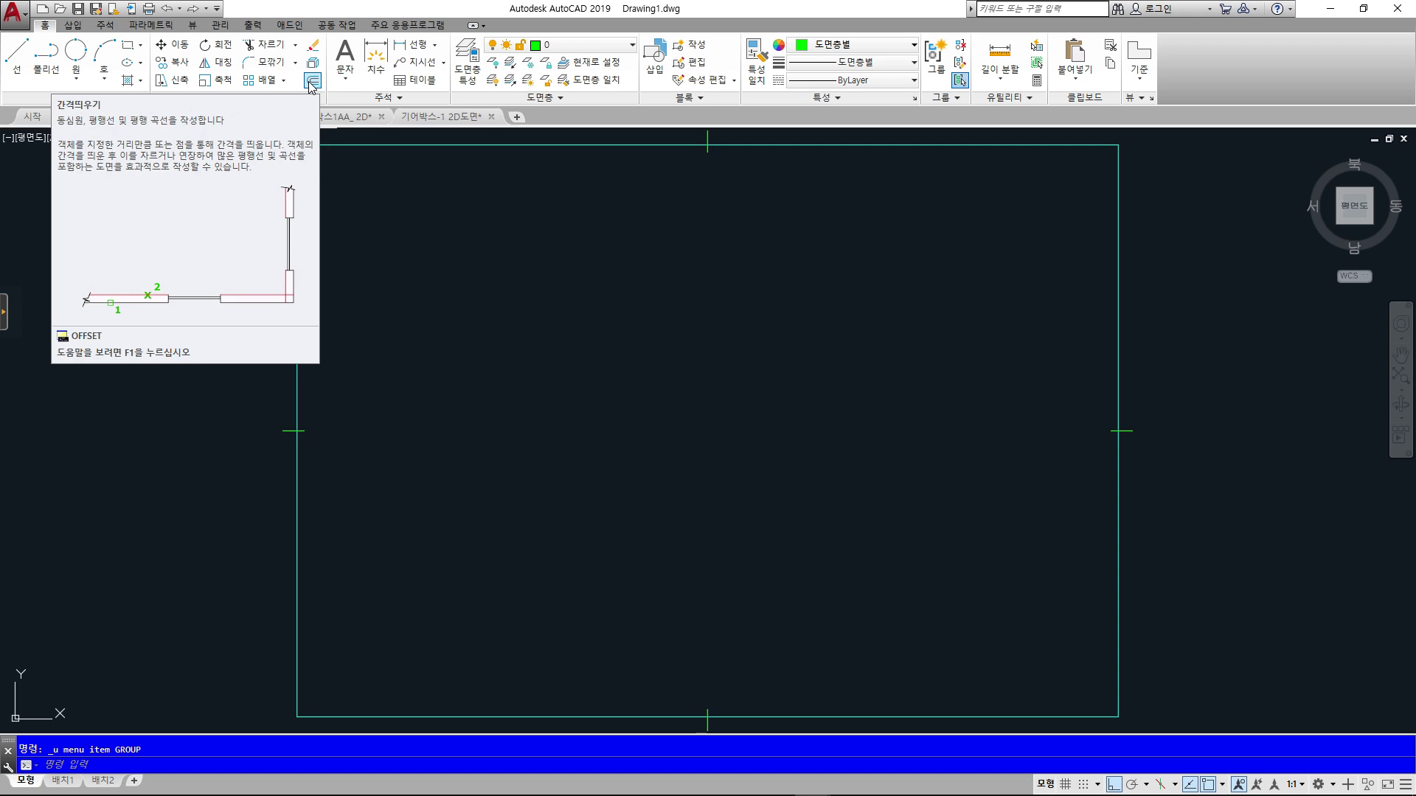
pyautogui.press('Escape')
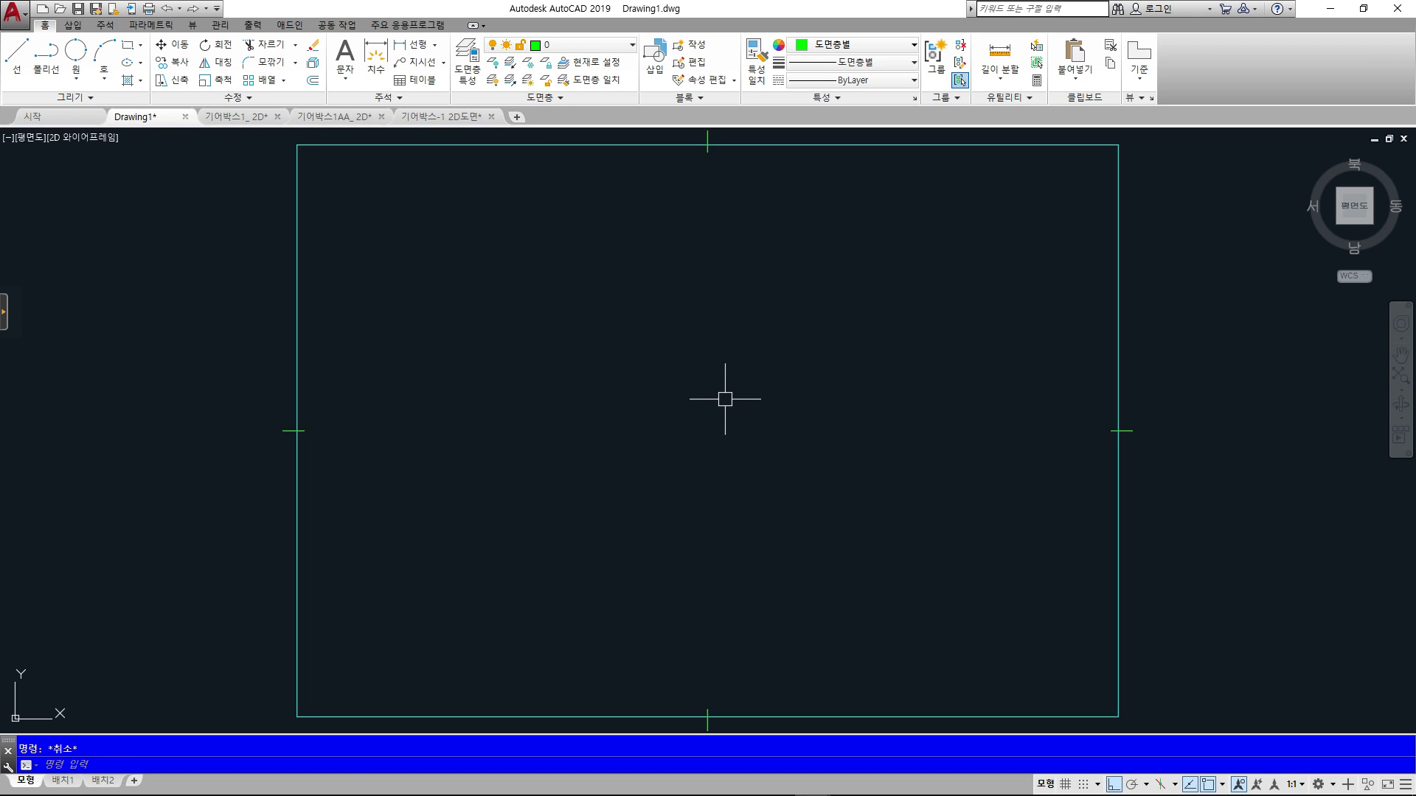
pyautogui.write('o')
pyautogui.press('Return')
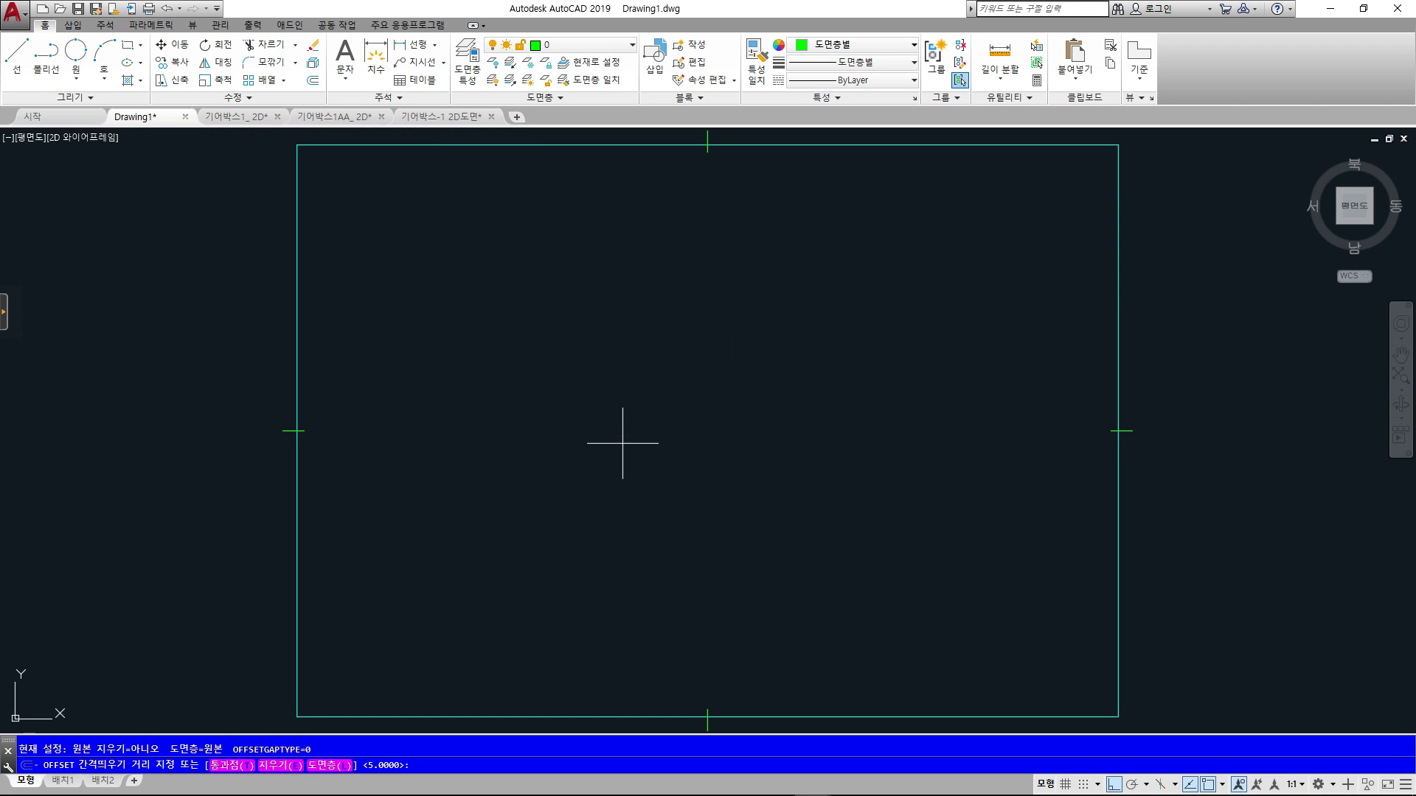
pyautogui.press('Escape')
# - Draw a horizontal line across the middle of the drawing frame
pyautogui.write('l')
pyautogui.press('Return')
pyautogui.click(556, 440)
pyautogui.click(901, 439)
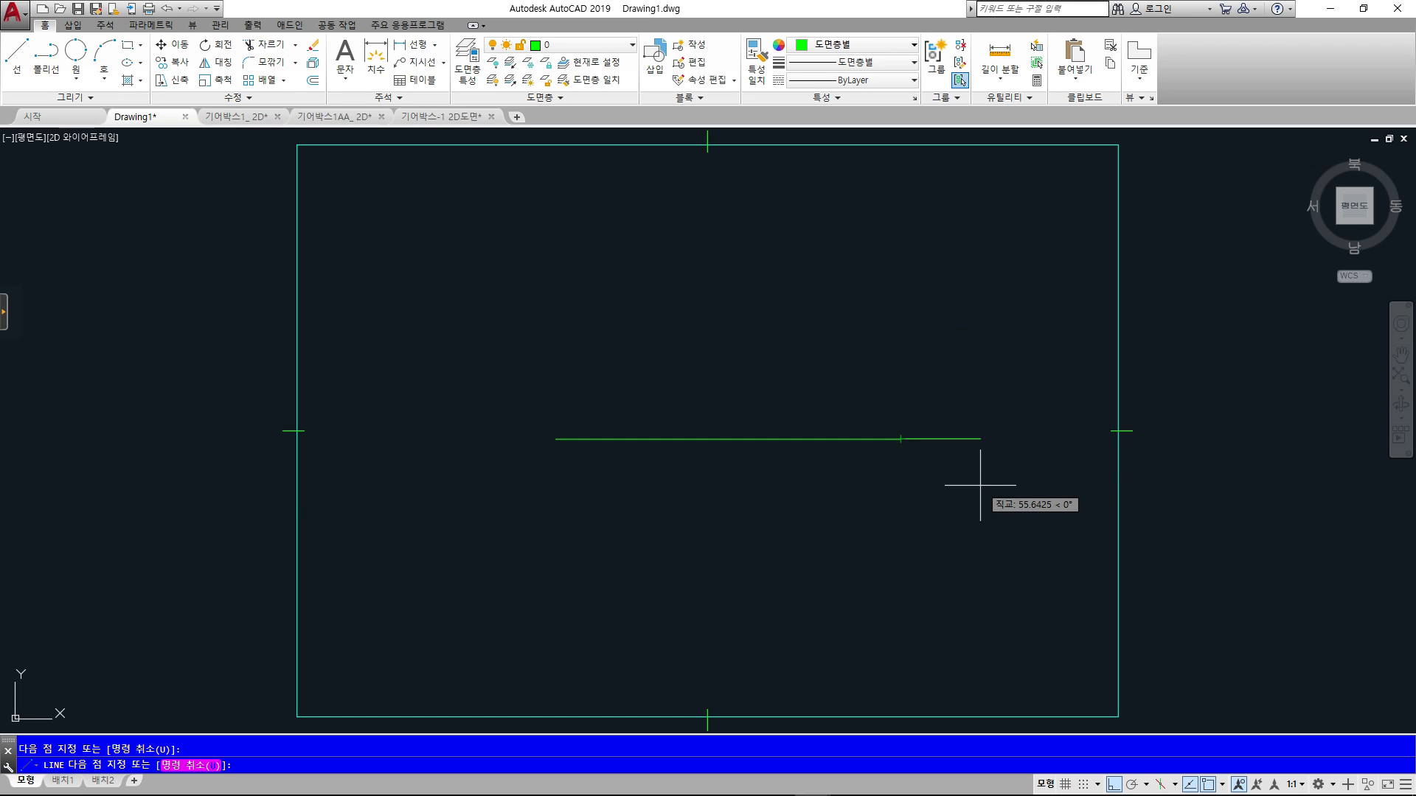
pyautogui.press('Escape')
# - Draw a vertical line inside the frame, to the left of the horizontal line
pyautogui.press('Return')
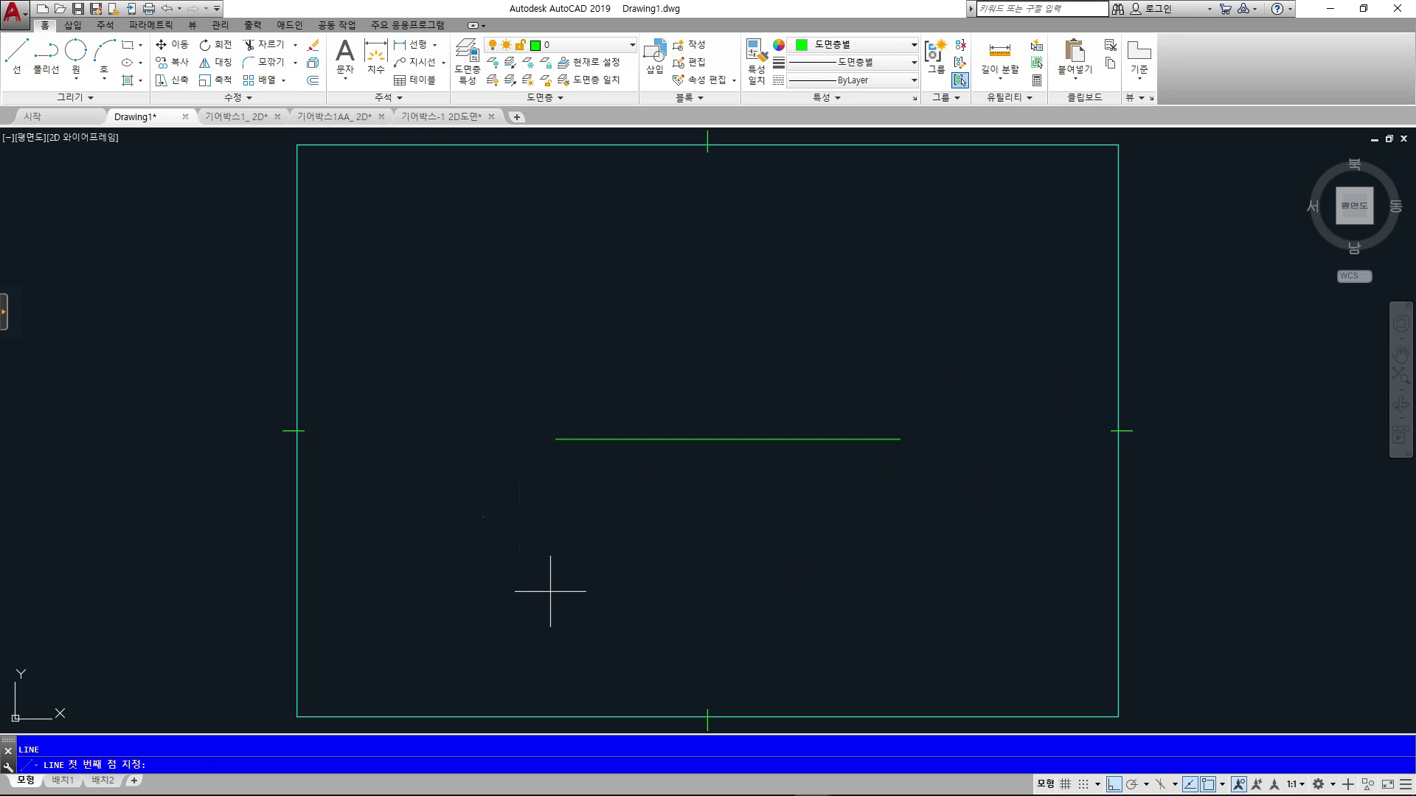
pyautogui.click(464, 219)
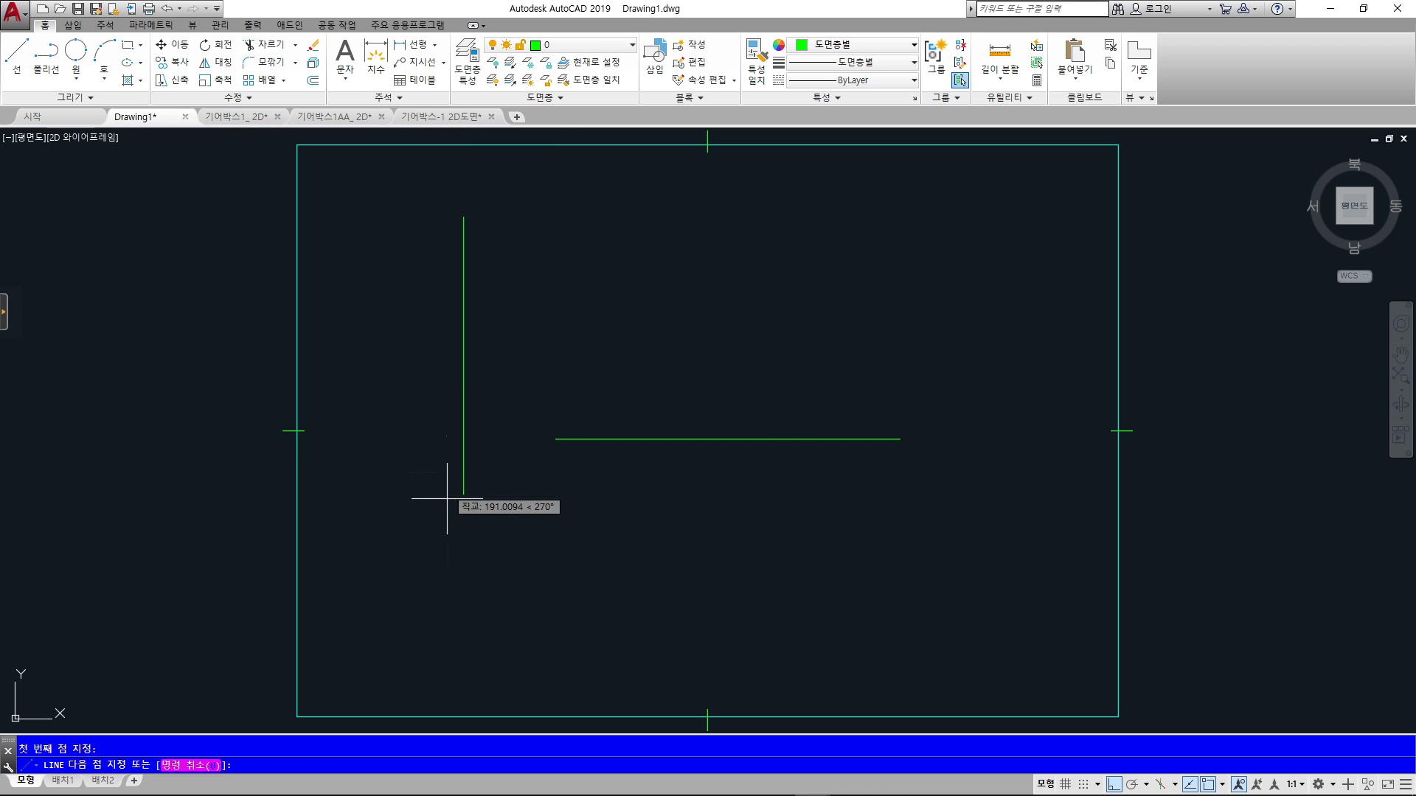
pyautogui.click(463, 551)
pyautogui.press('Escape')
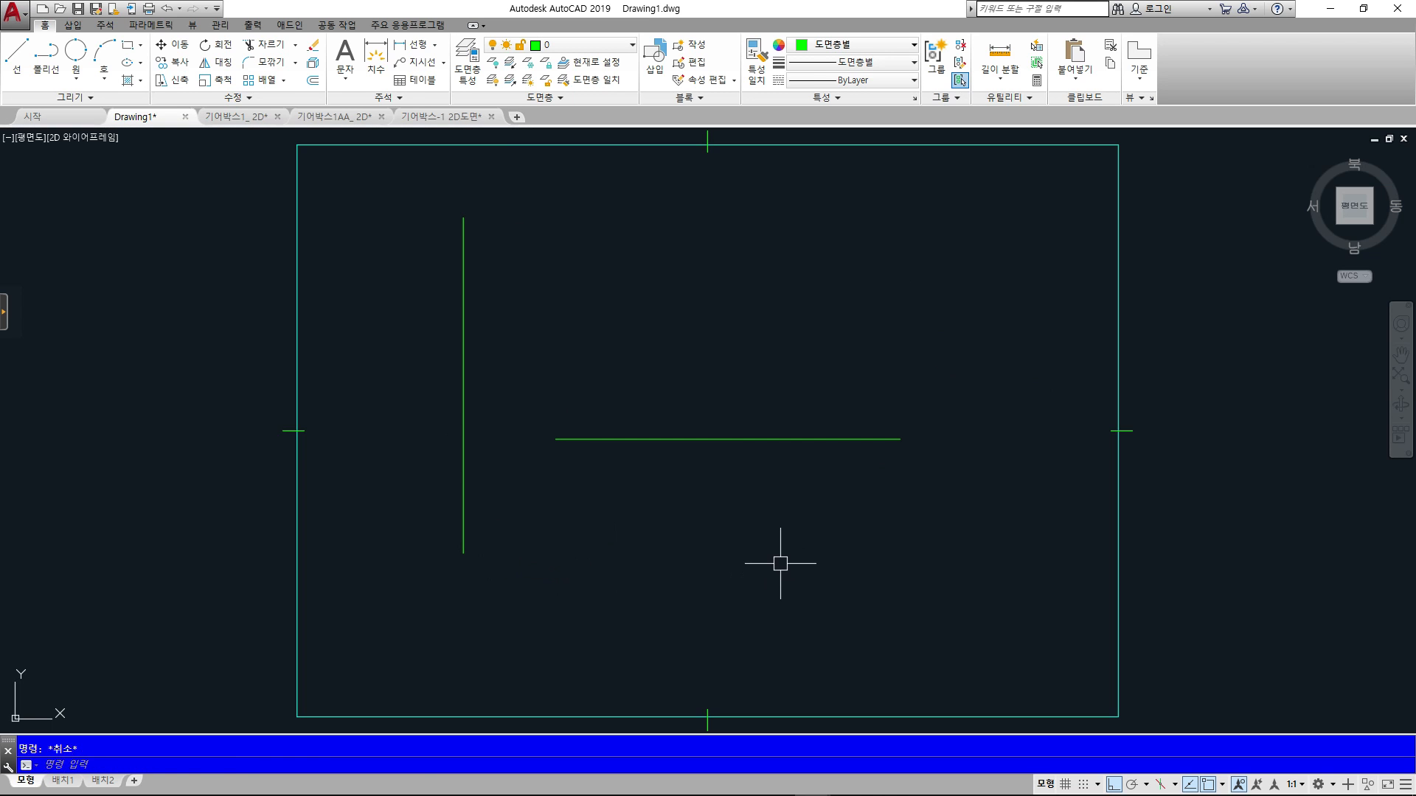
# - Draw a circle with a radius of about 28 above the horizontal line
pyautogui.press('Return')
pyautogui.click(770, 266)
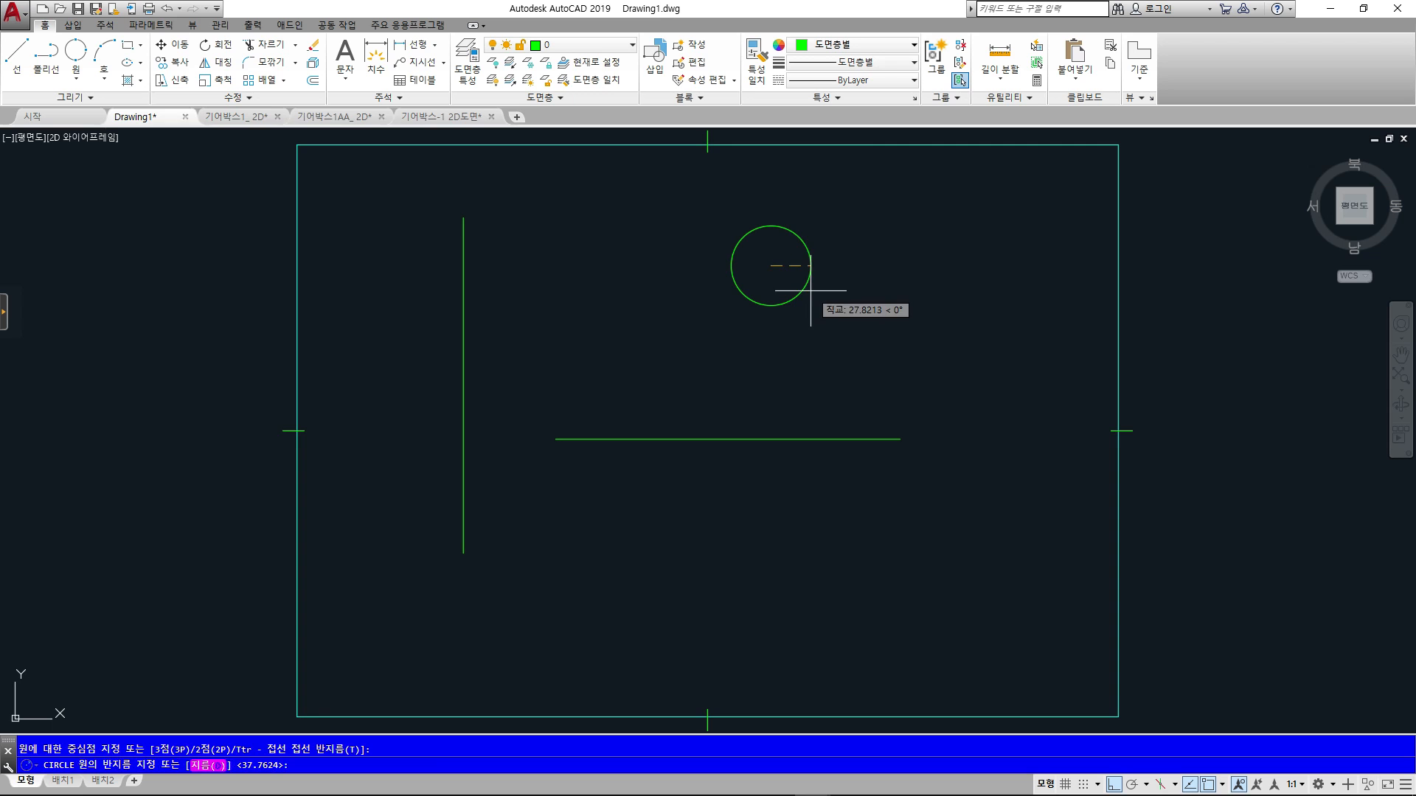
pyautogui.click(810, 290)
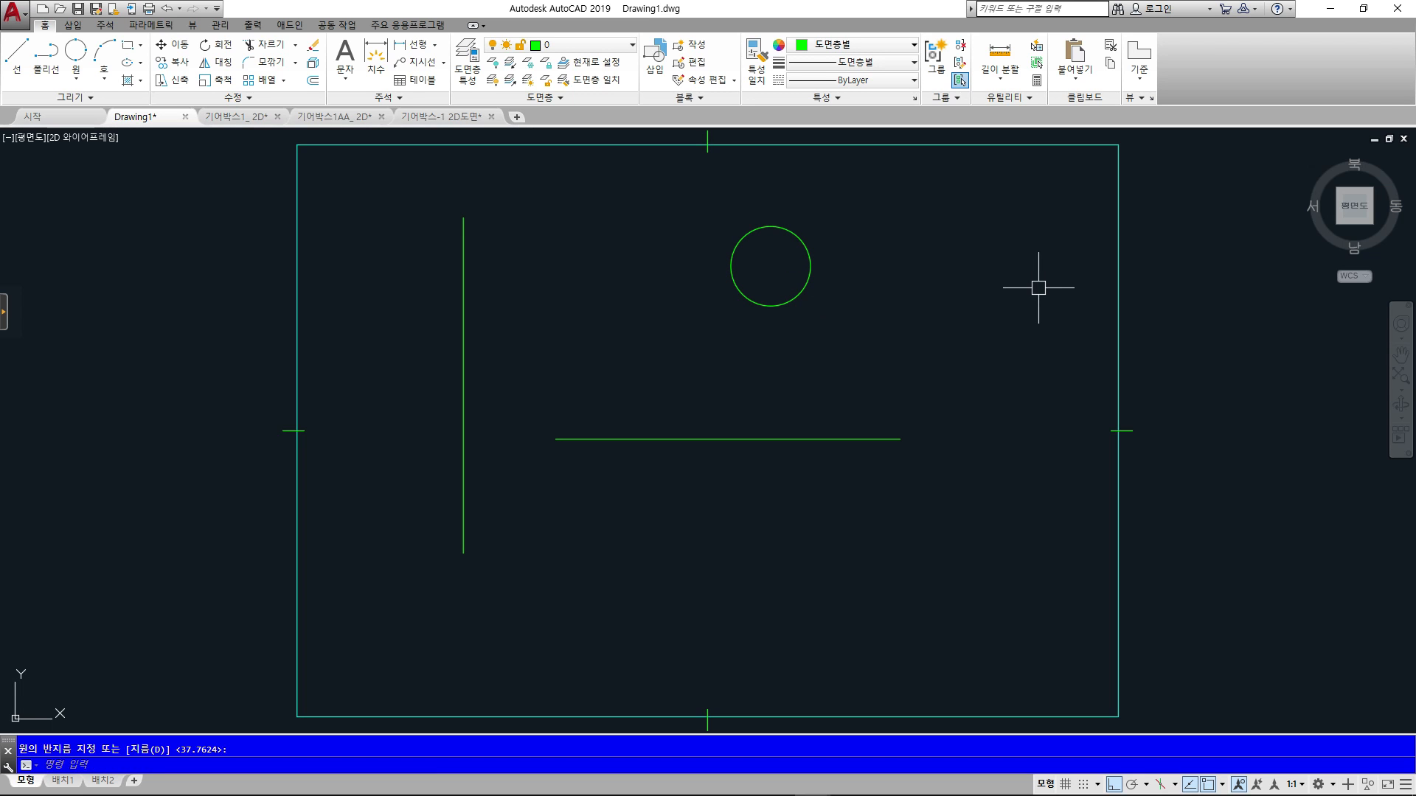
pyautogui.press('Escape')
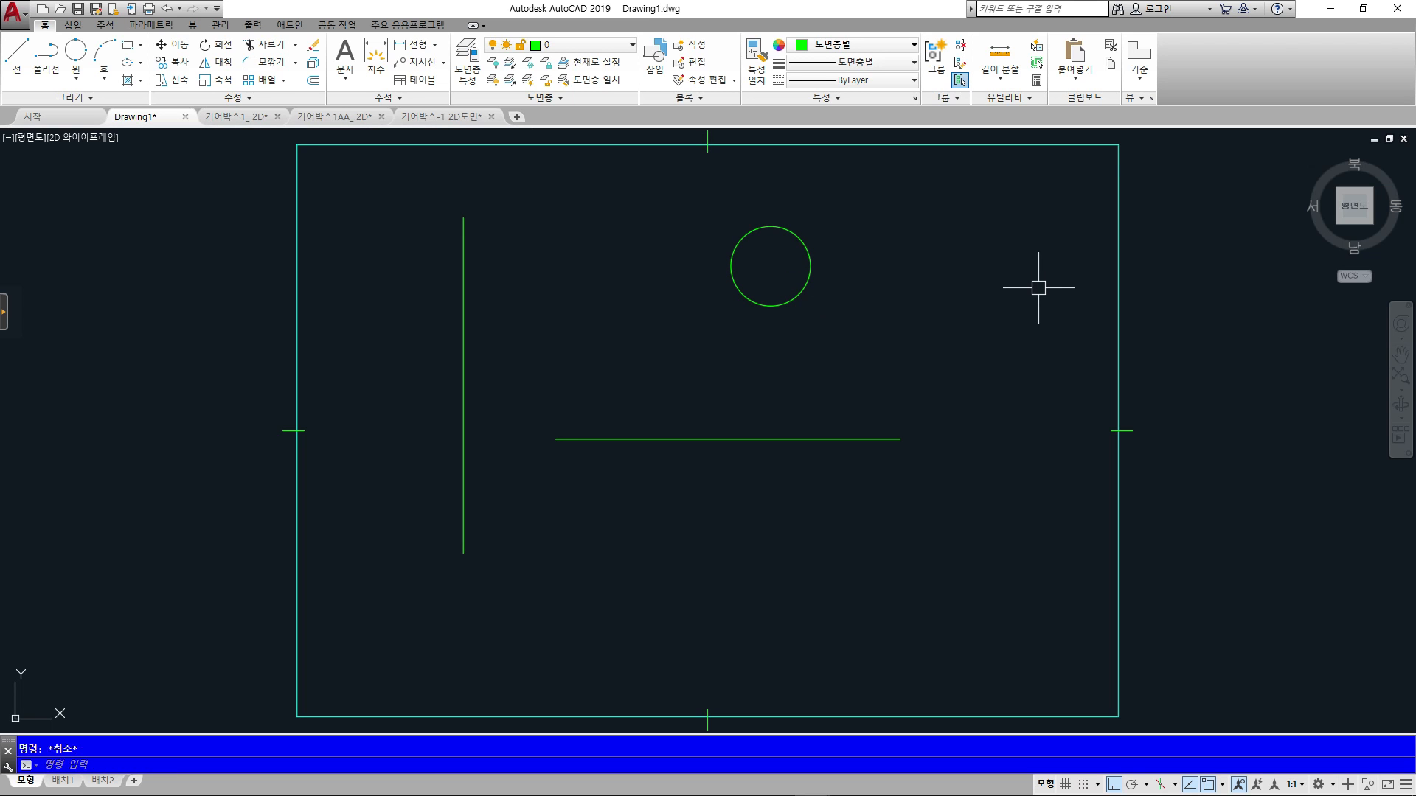
# - Offset the horizontal line upward by a distance of 6
pyautogui.write('o')
pyautogui.press('Return')
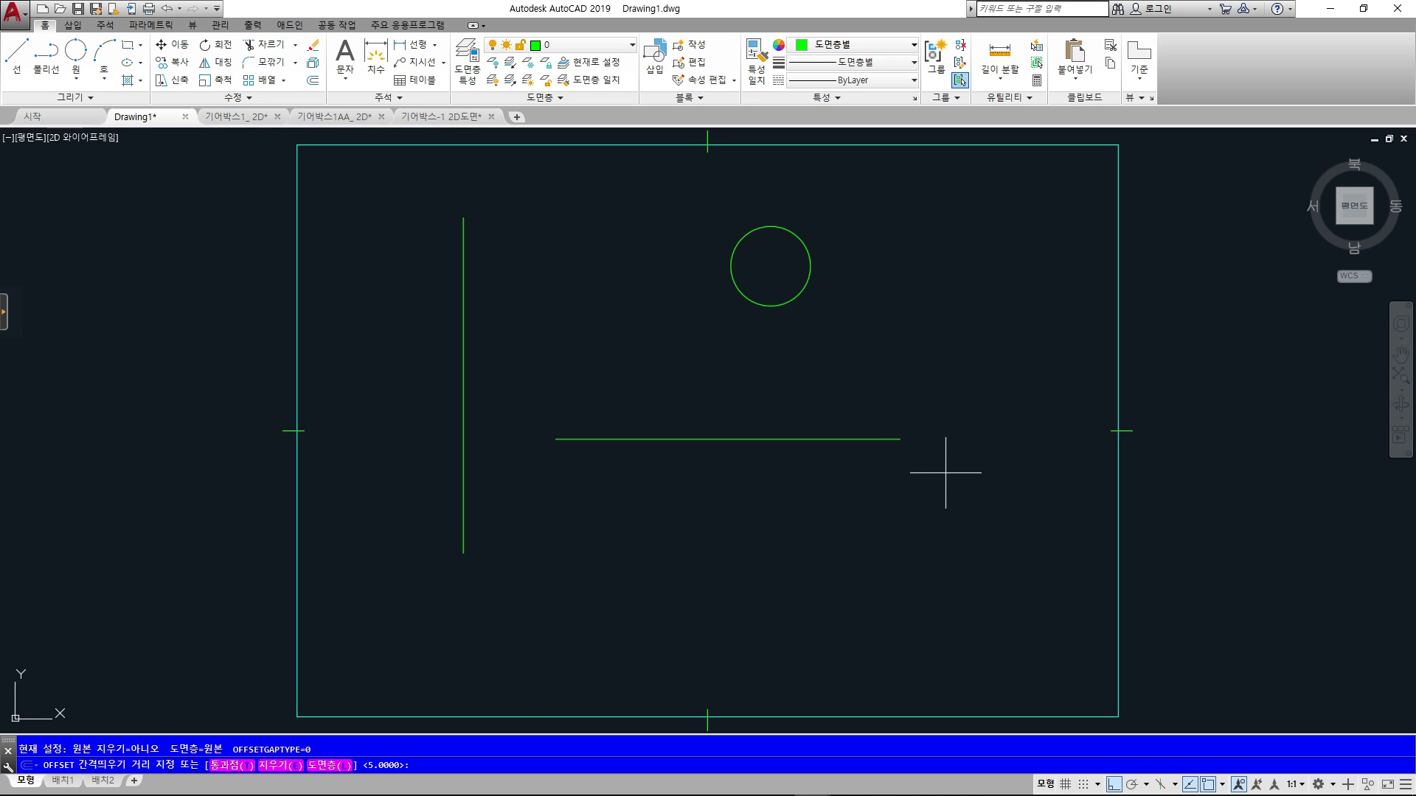
pyautogui.press('Return')
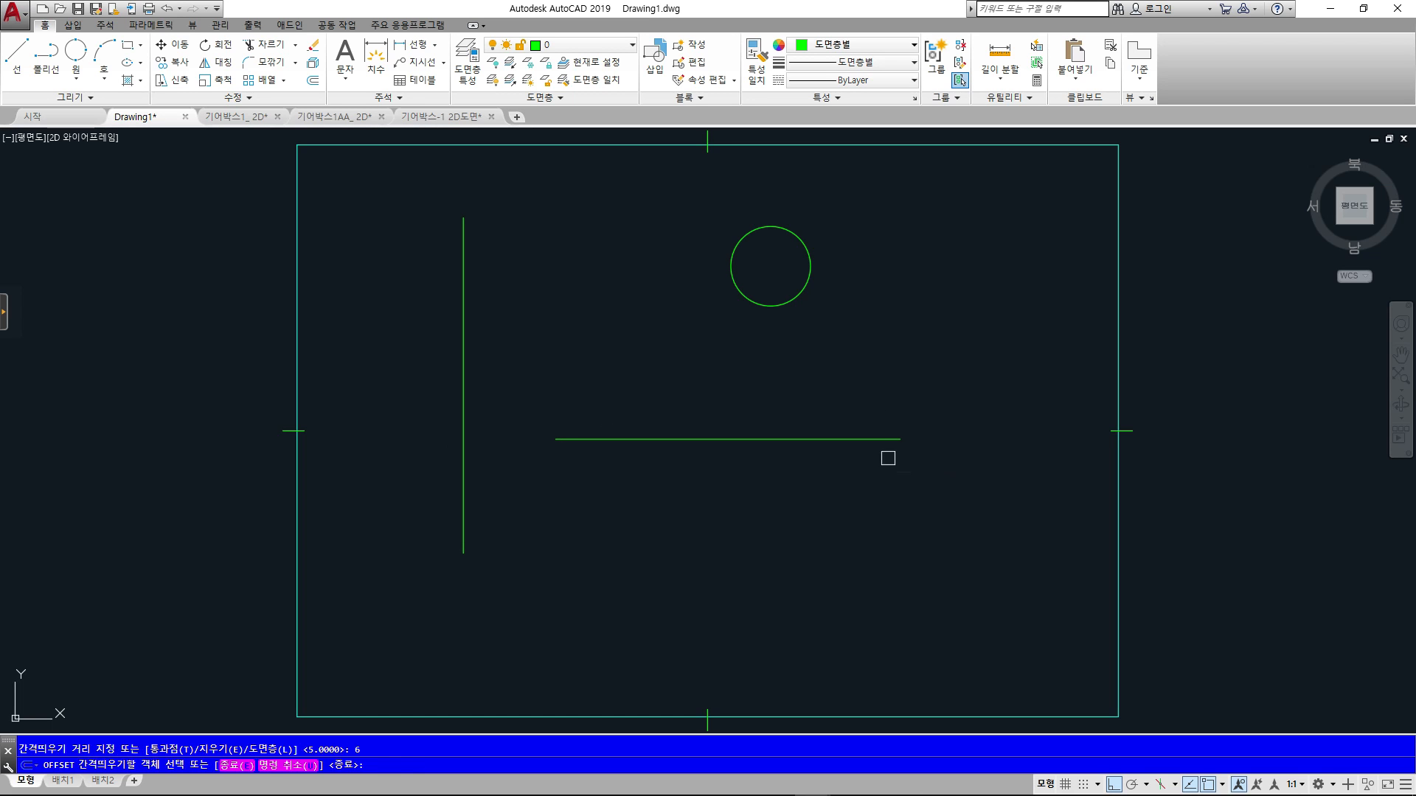
pyautogui.click(870, 439)
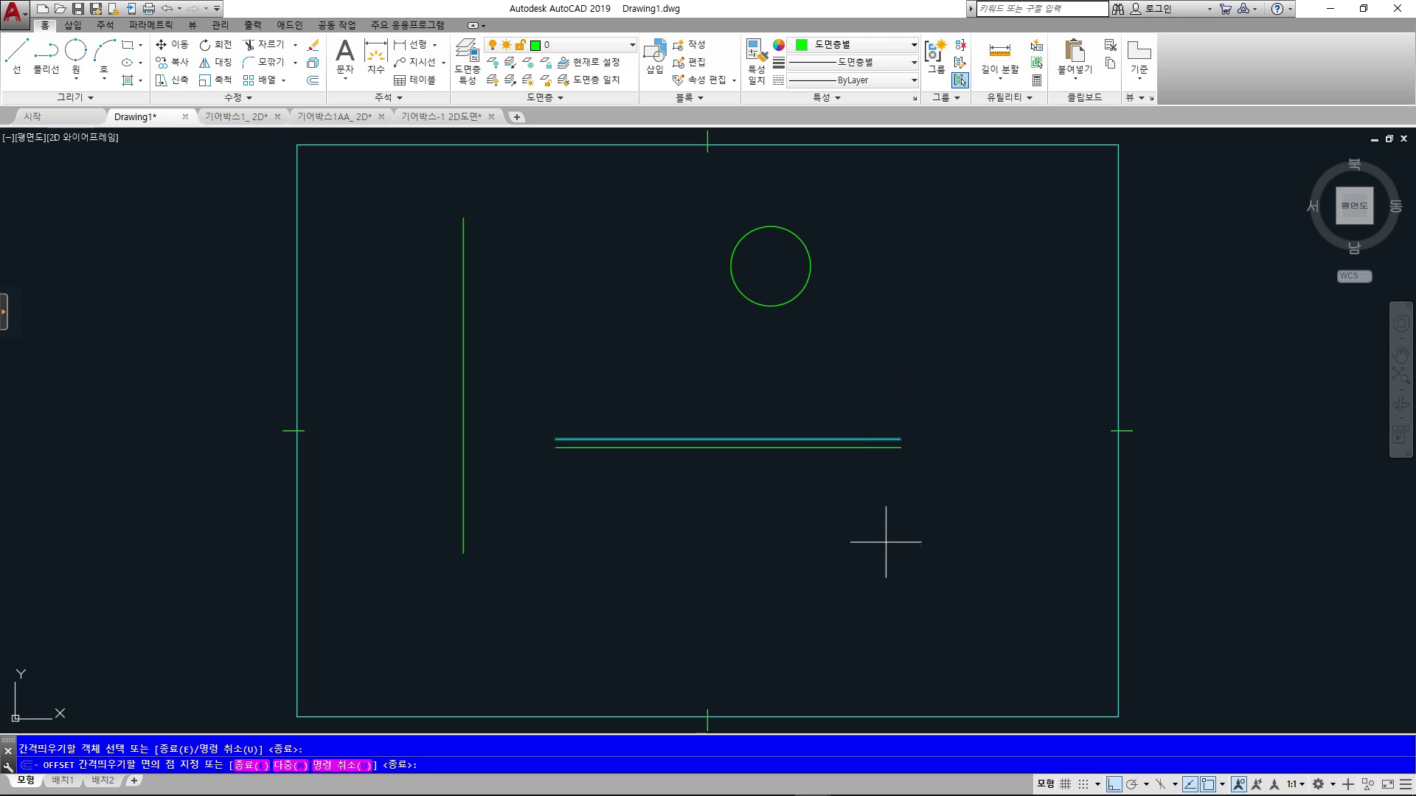
pyautogui.scroll(4, 860, 413)
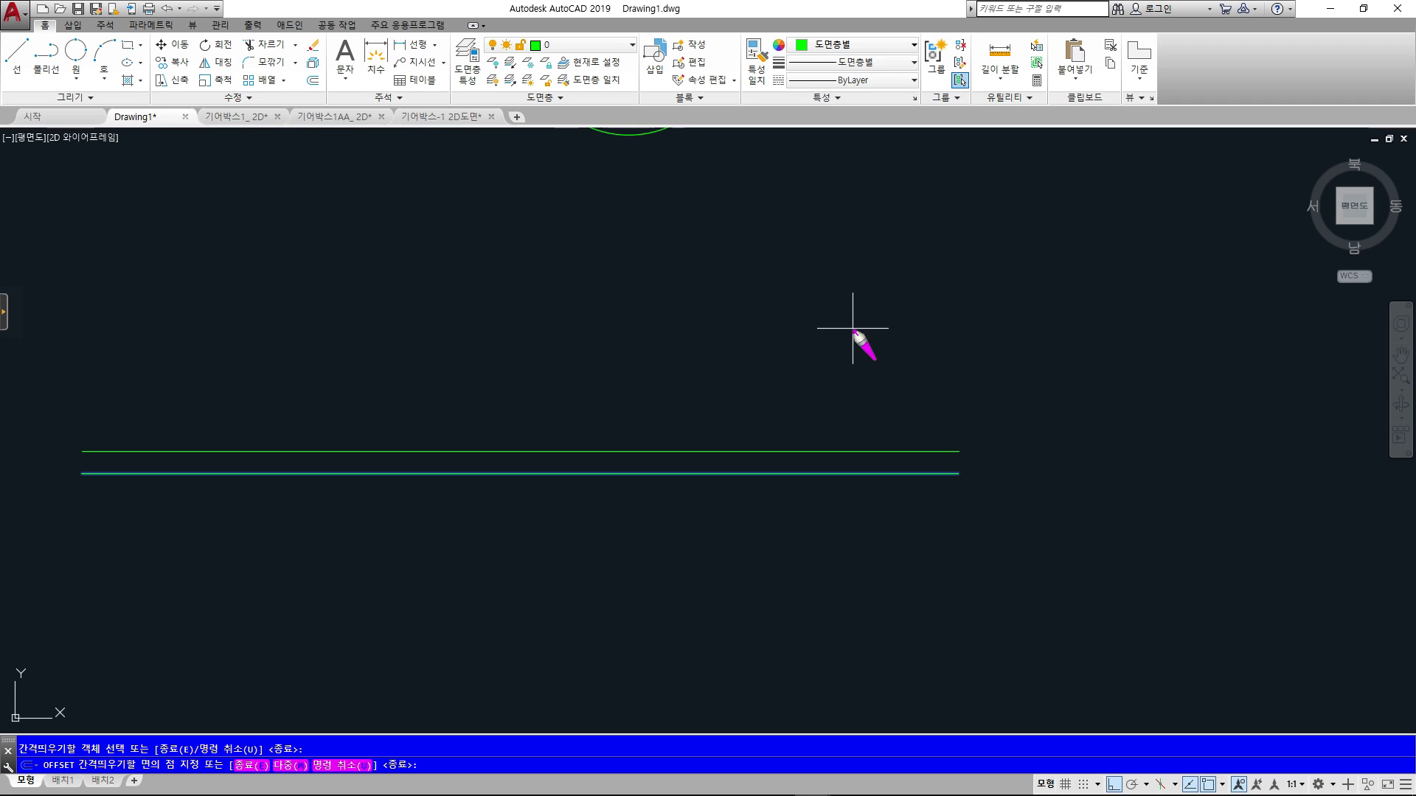
pyautogui.moveTo(878, 367); pyautogui.dragTo(909, 366)
pyautogui.press('Escape')
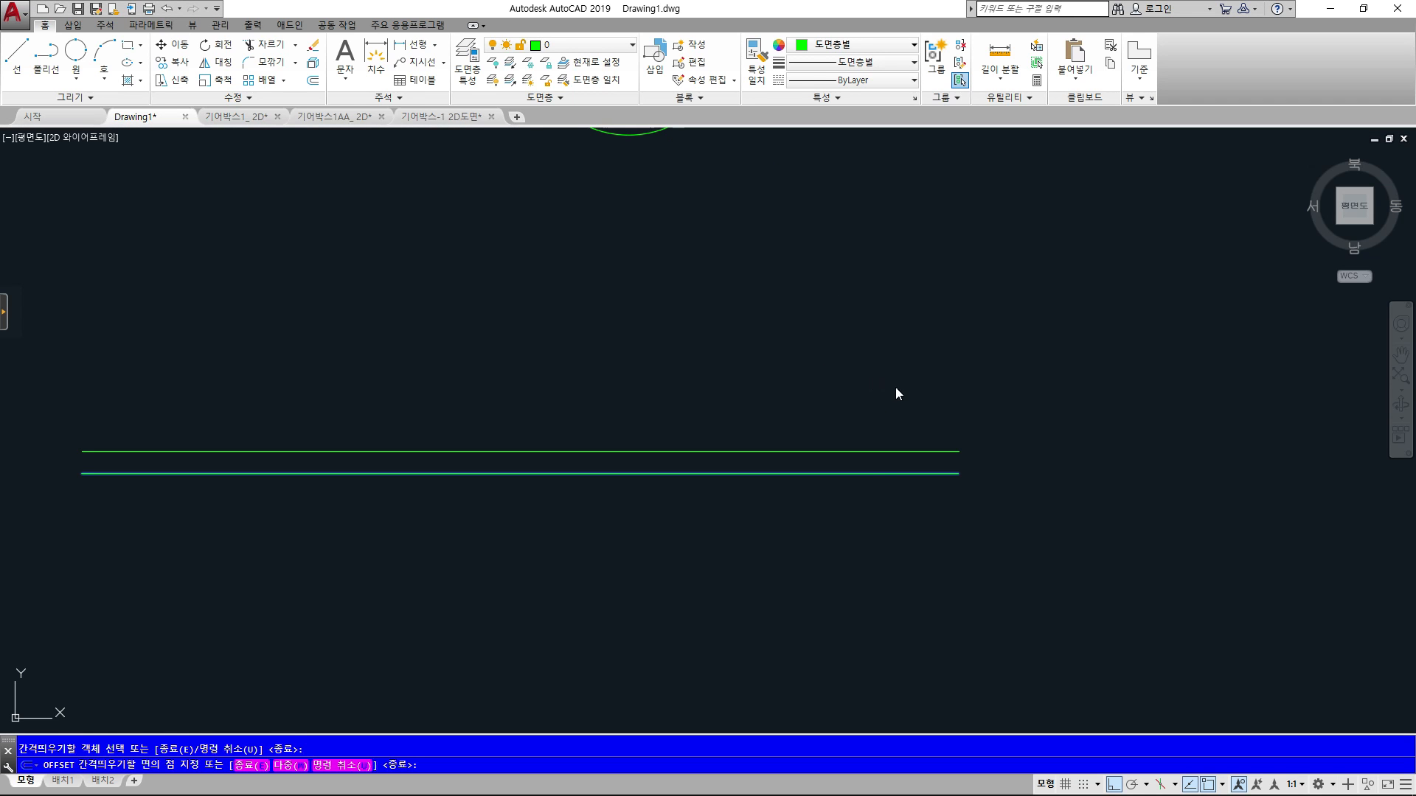
pyautogui.scroll(-1, 879, 582)
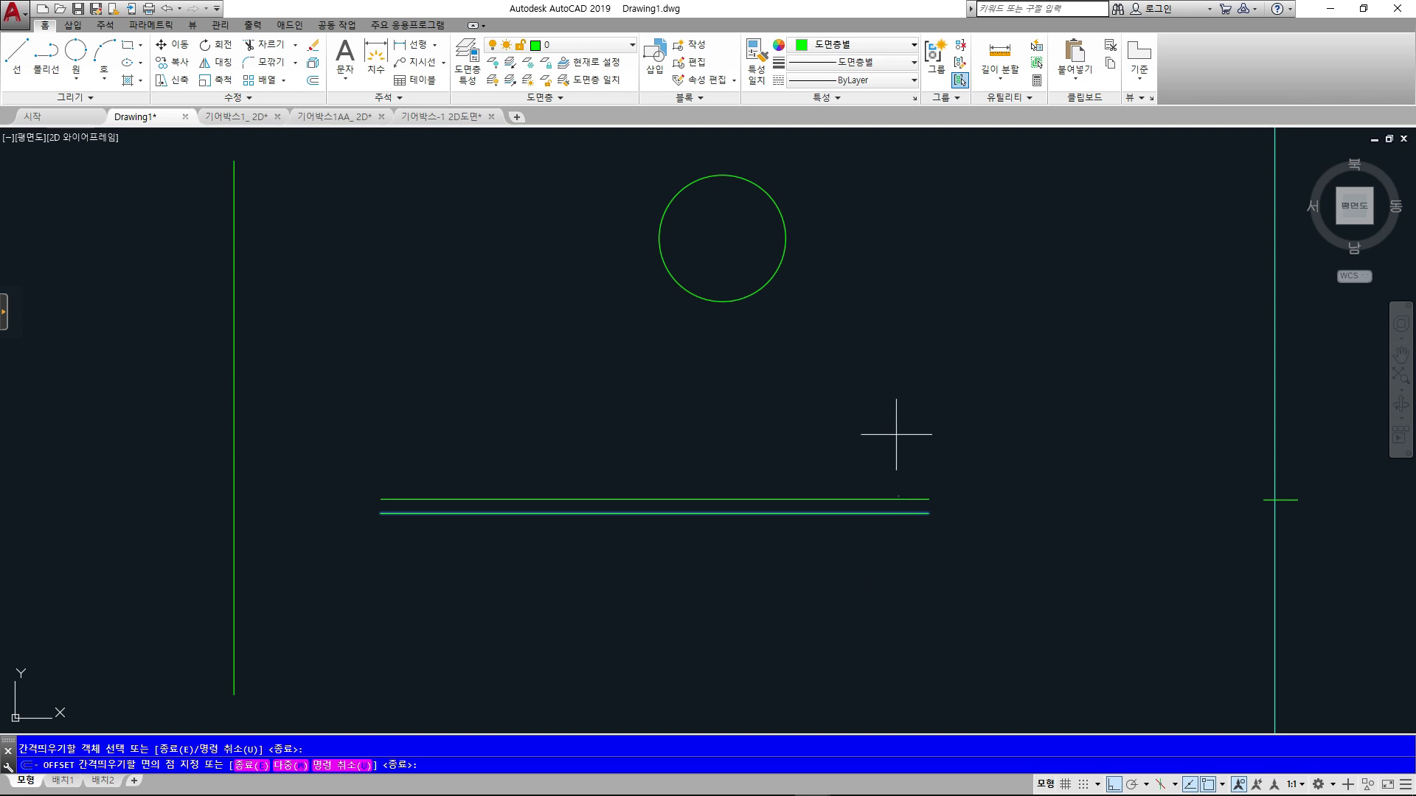
pyautogui.scroll(3, 900, 515)
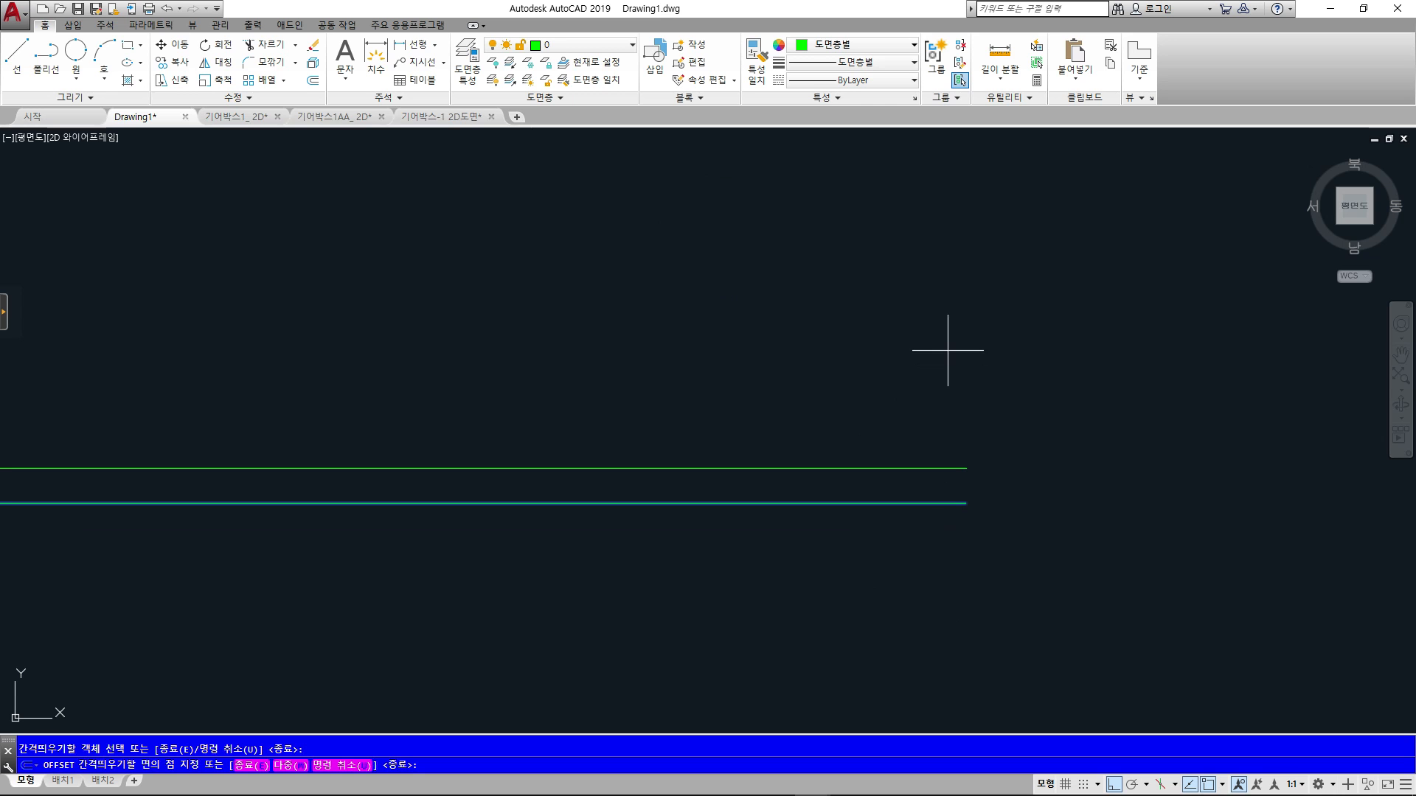
pyautogui.click(948, 351)
# - Add three more parallel lines above the offset copy at the same spacing, offsetting the topmost line each time
pyautogui.scroll(-2, 1064, 517)
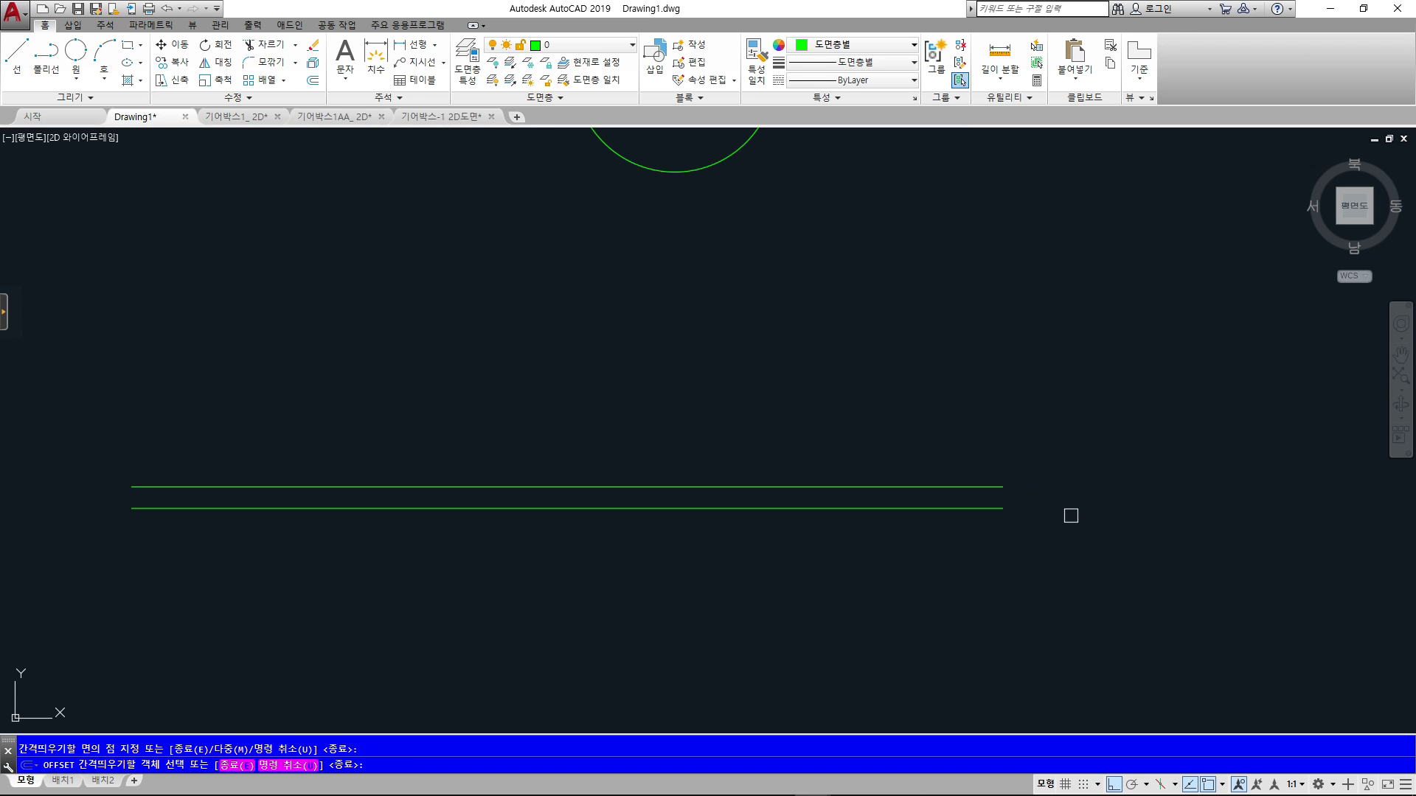
pyautogui.click(964, 485)
pyautogui.click(973, 443)
pyautogui.click(971, 465)
pyautogui.click(972, 407)
pyautogui.click(971, 443)
pyautogui.click(983, 369)
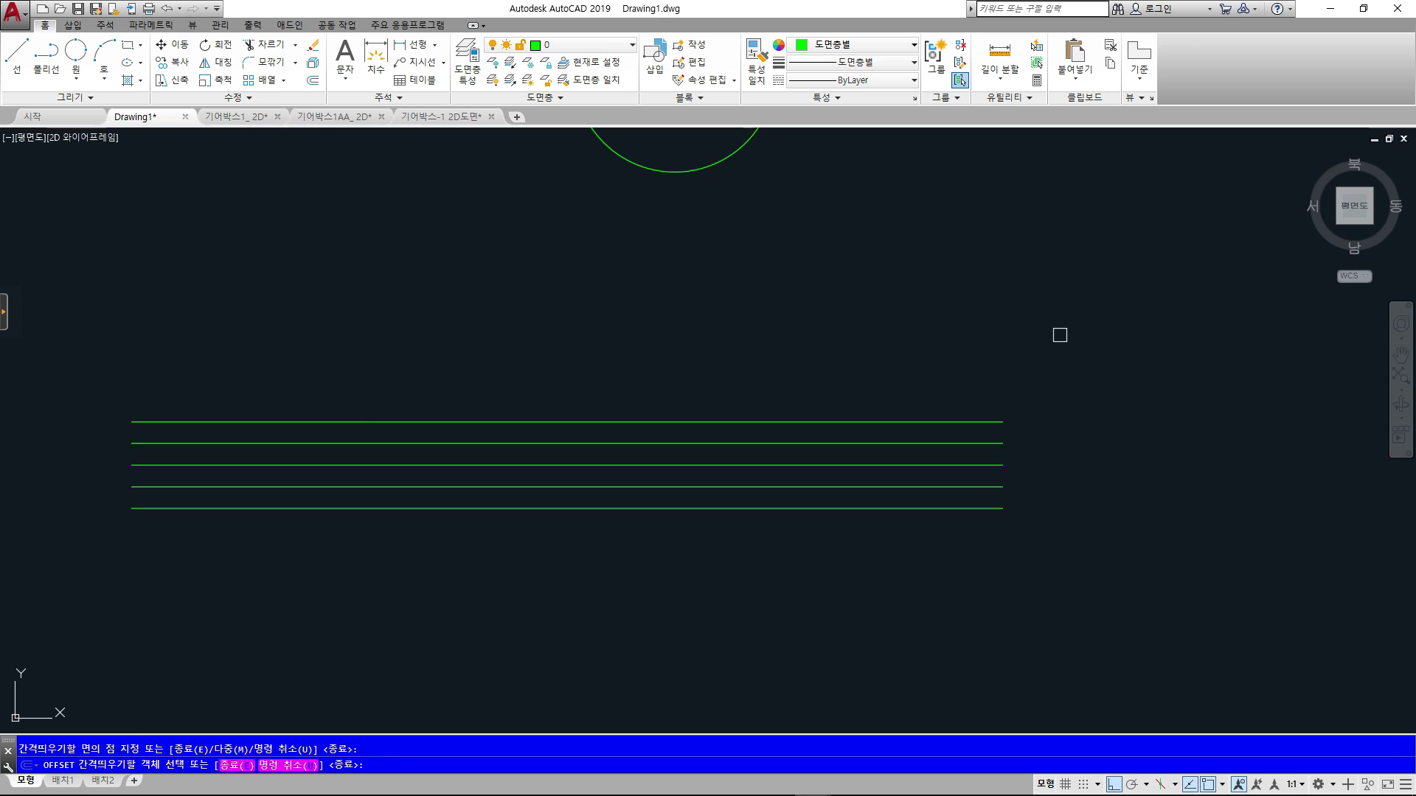
pyautogui.scroll(-4, 1060, 336)
pyautogui.press('Return')
# - Offset the vertical line with the Through option so the copy passes through the left endpoint of the topmost horizontal line
pyautogui.scroll(2, 1062, 354)
pyautogui.moveTo(1062, 354); pyautogui.dragTo(1121, 384, button='middle')
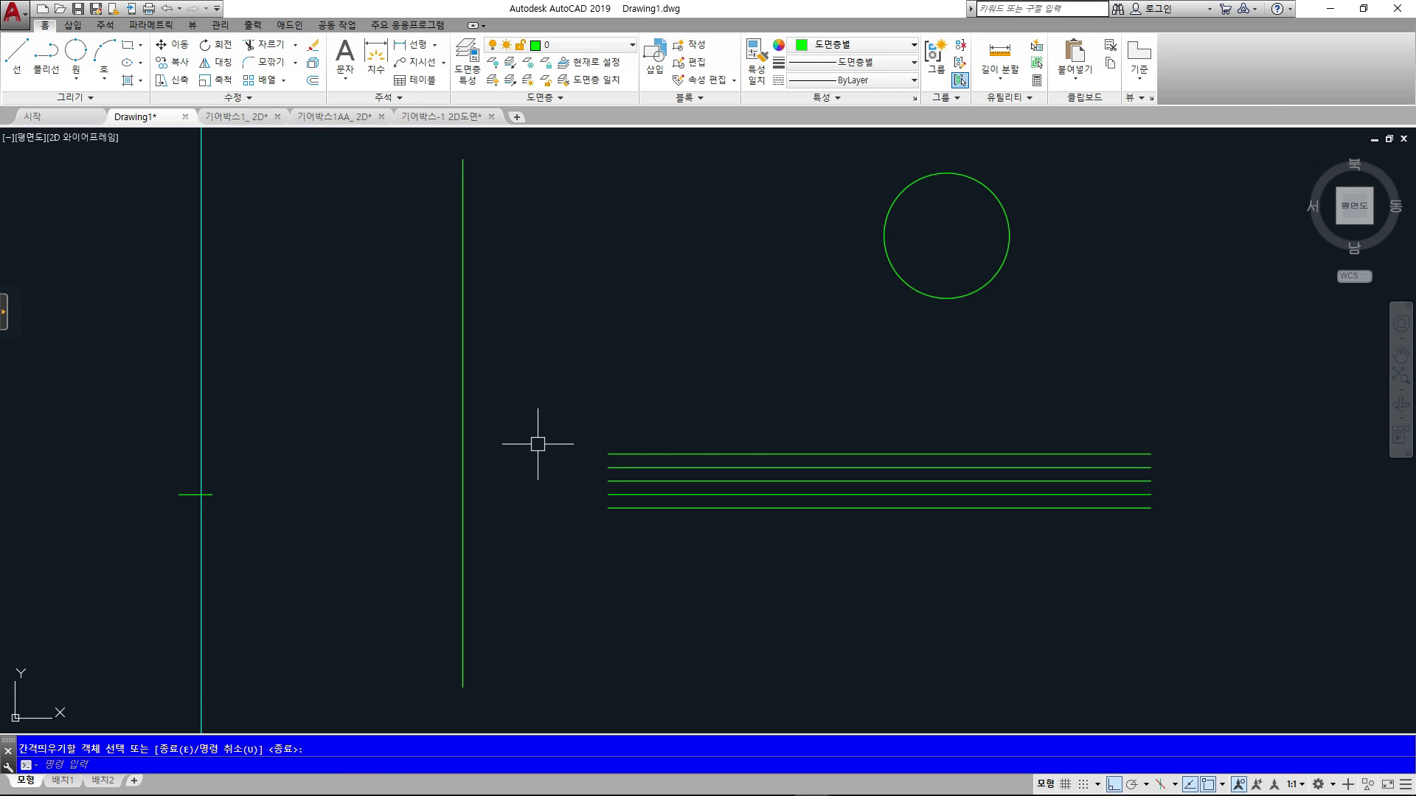
pyautogui.click(463, 446)
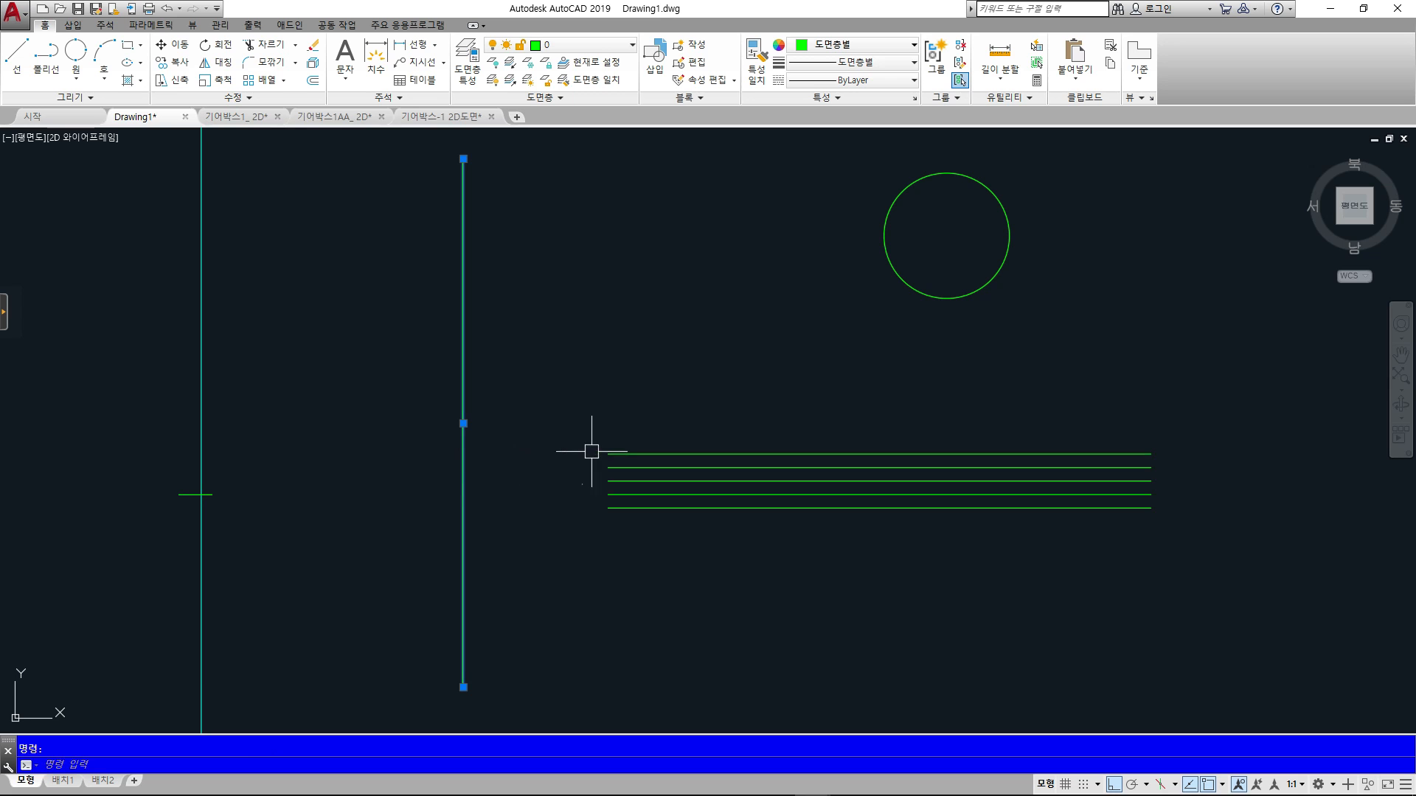
pyautogui.press('Escape')
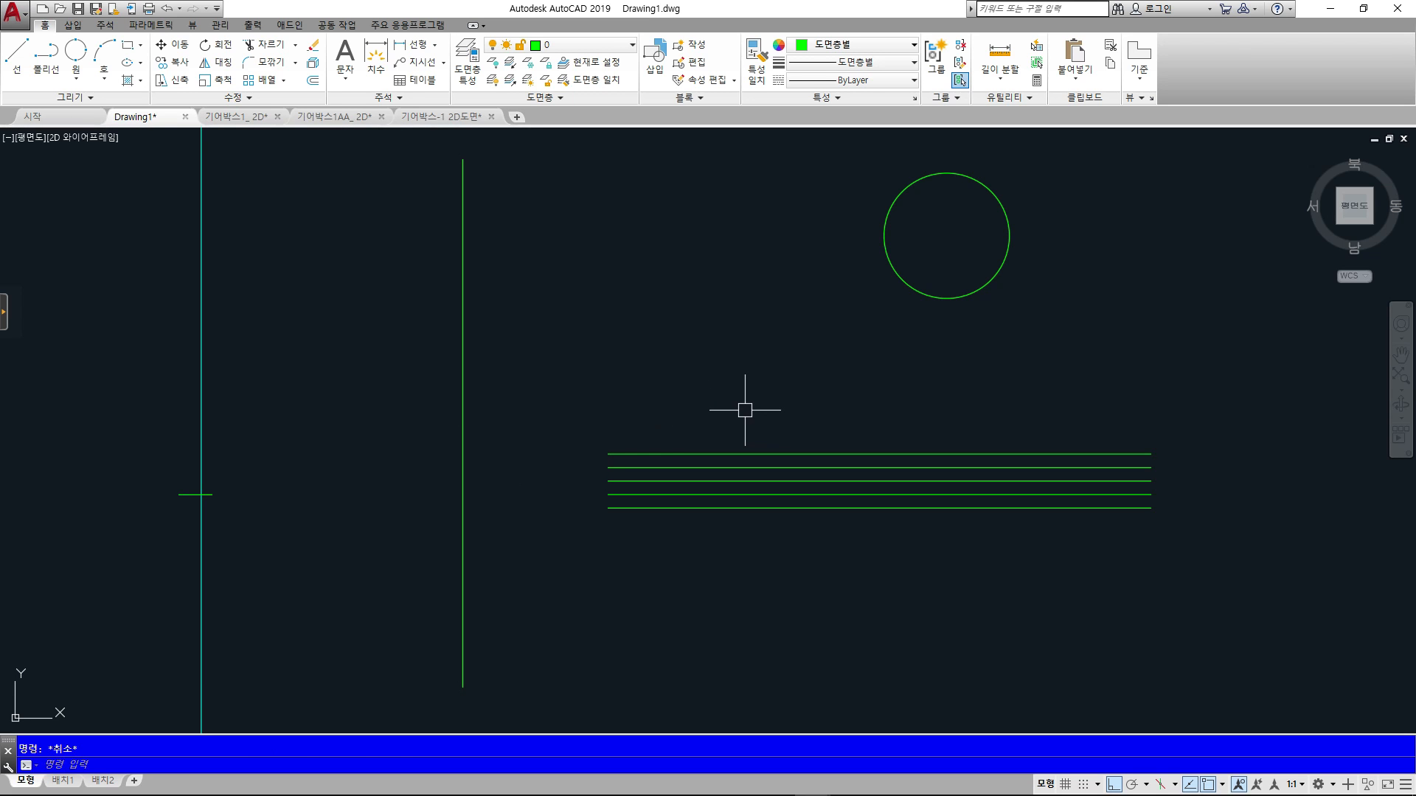
pyautogui.write('o')
pyautogui.press('Return')
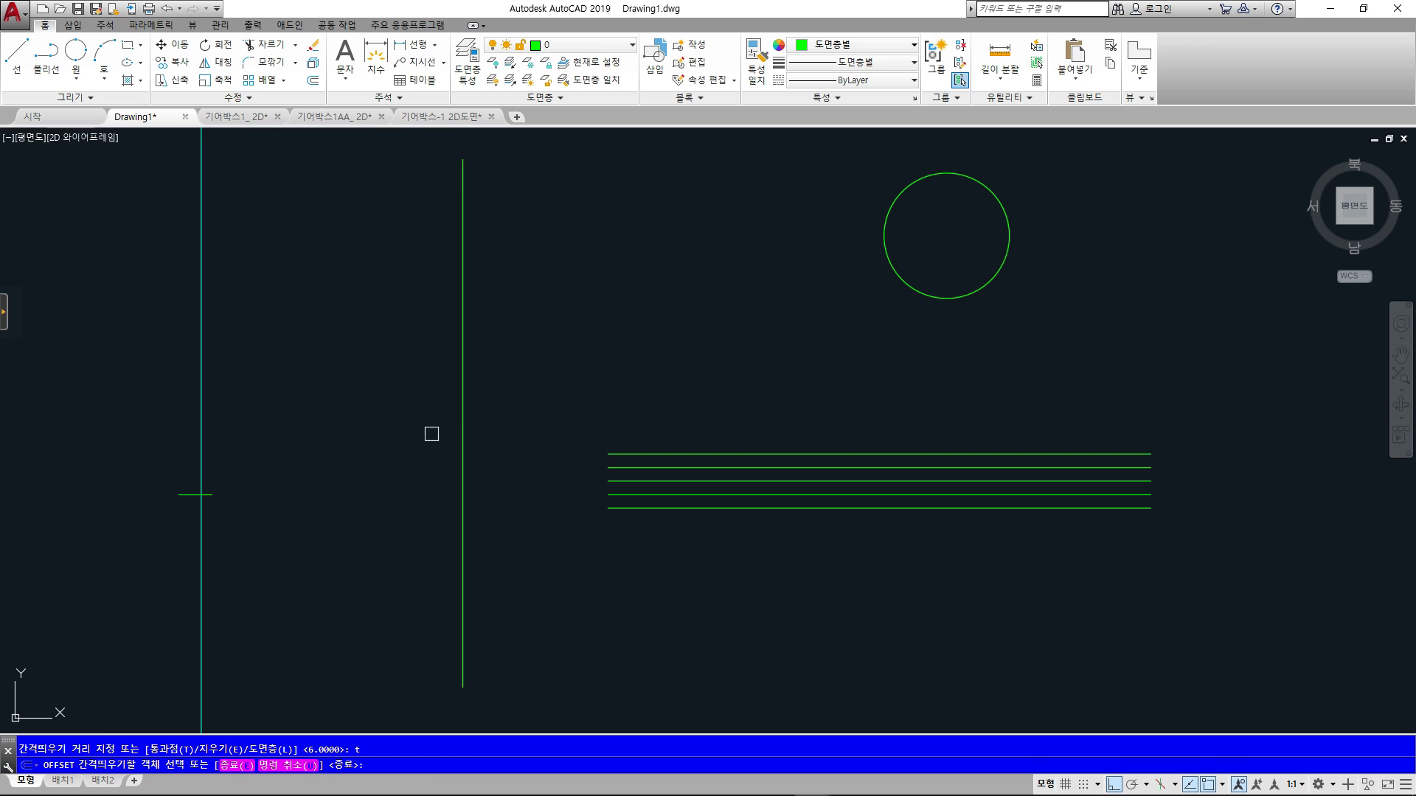
pyautogui.click(462, 413)
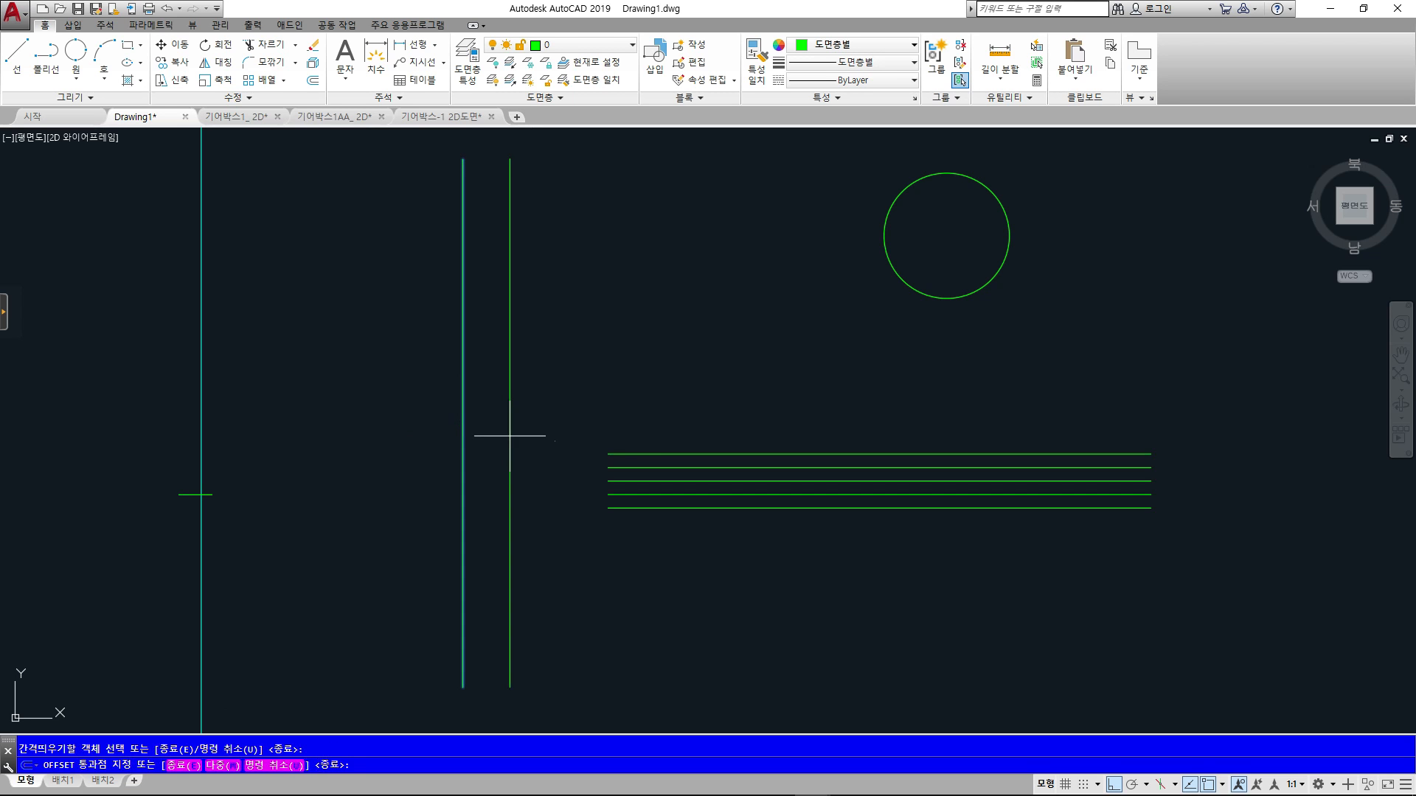
pyautogui.click(608, 454)
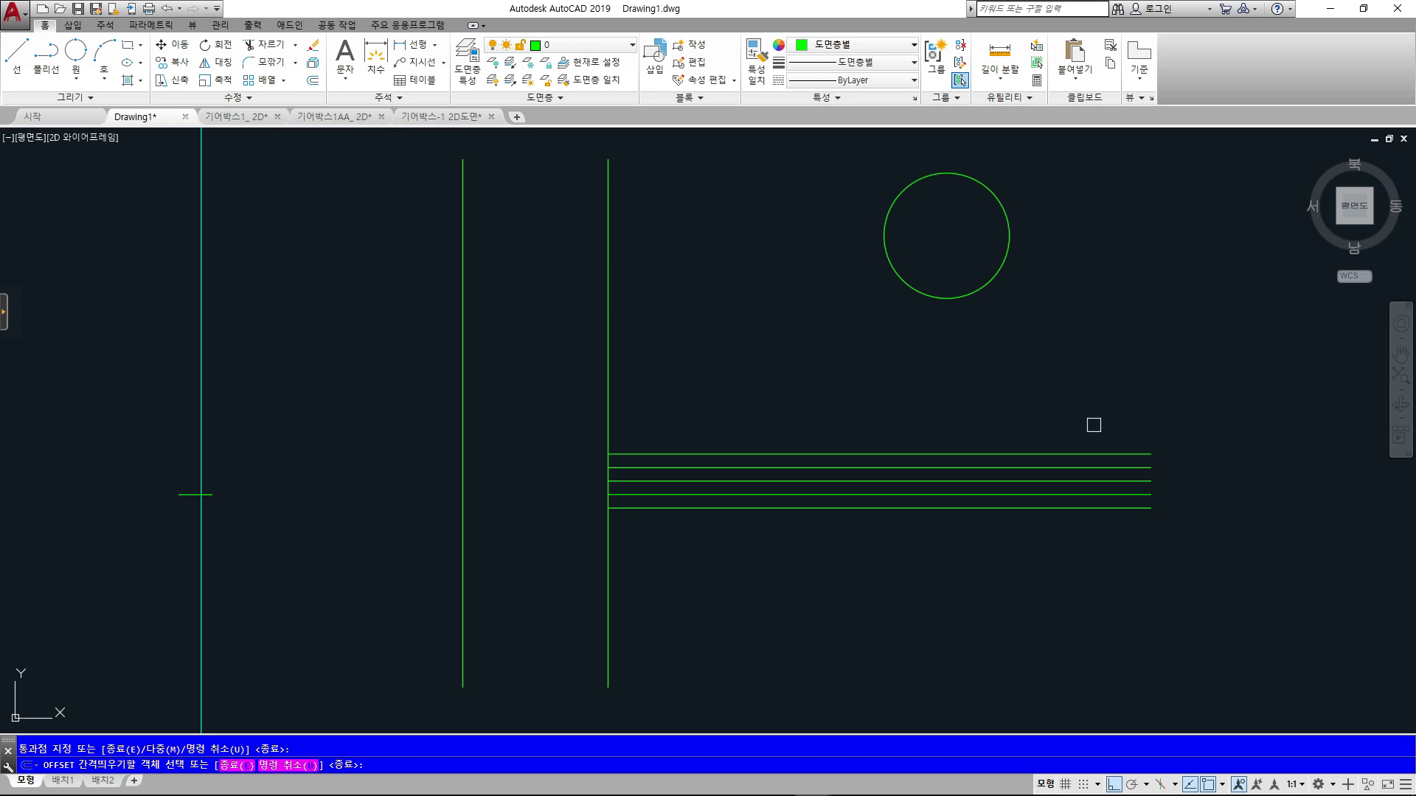
pyautogui.press('Return')
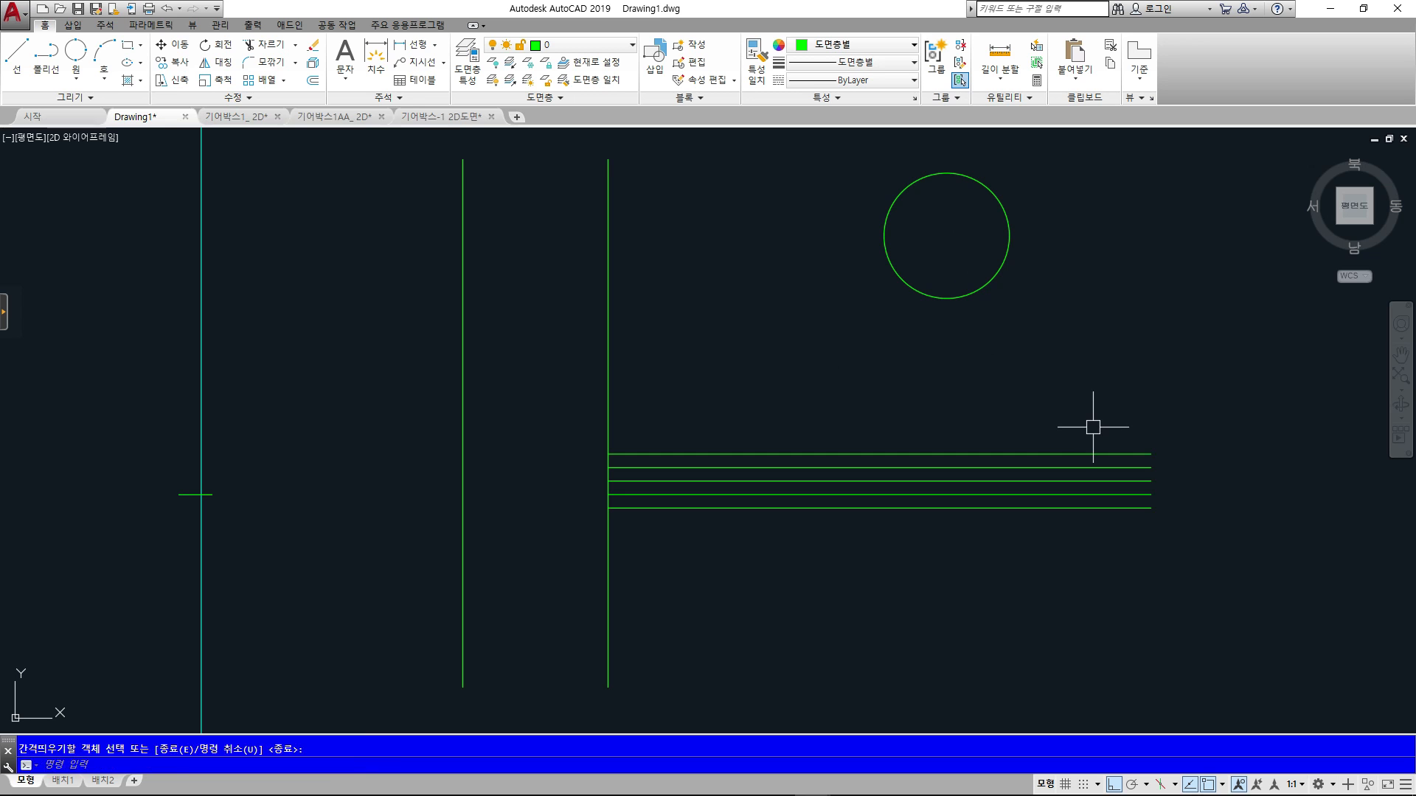
# - Offset the topmost horizontal line with the Through option so the copy passes through the circle's center
pyautogui.press('Return')
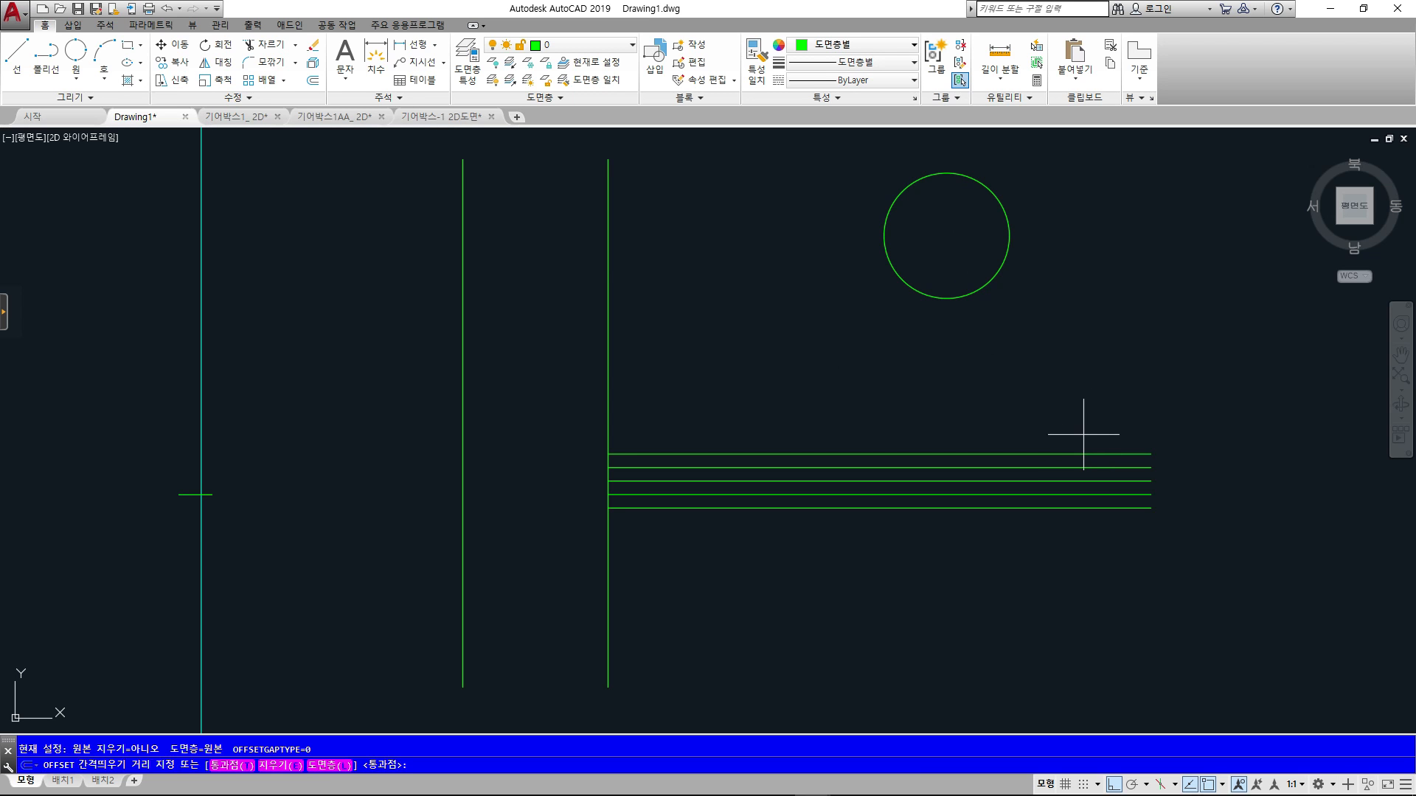
pyautogui.press('Return')
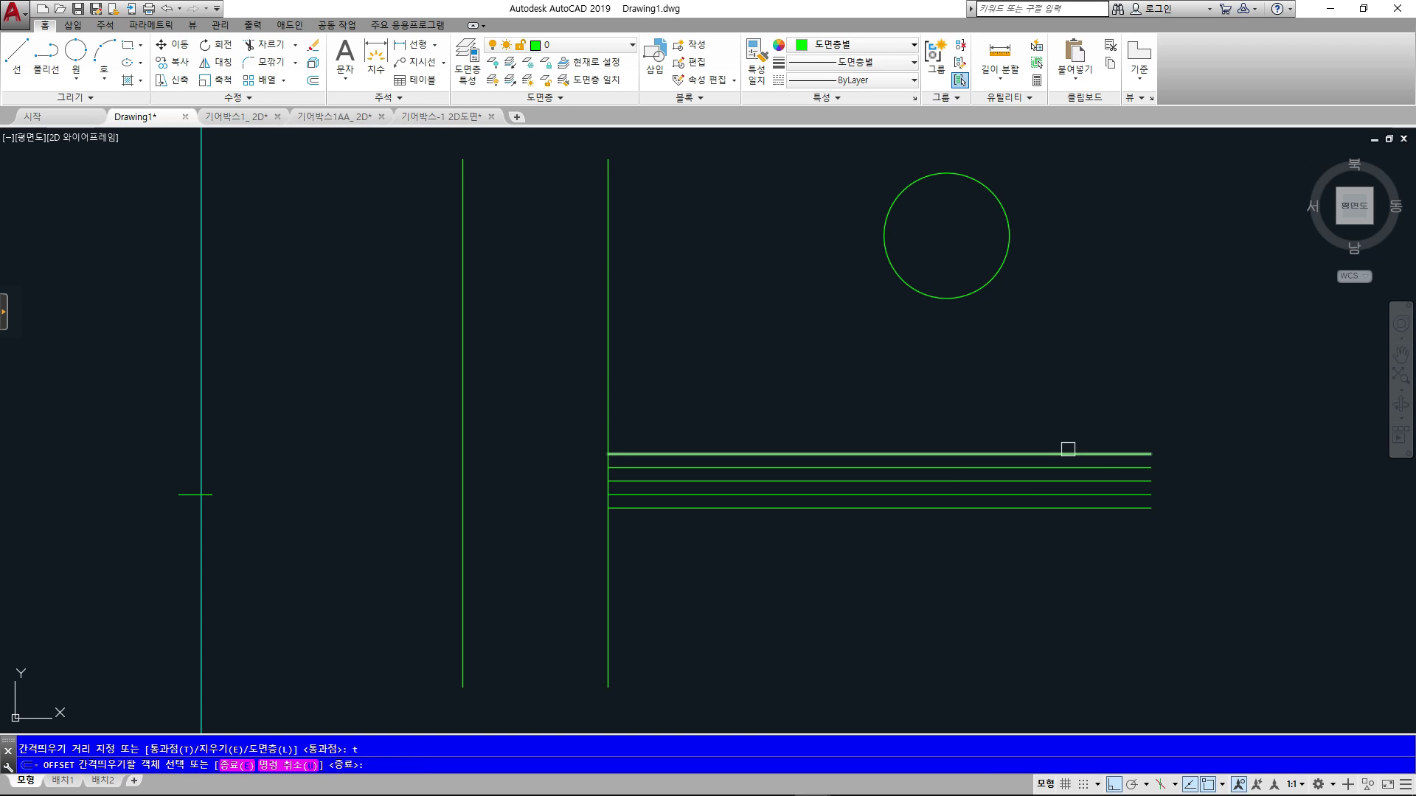
pyautogui.click(1065, 452)
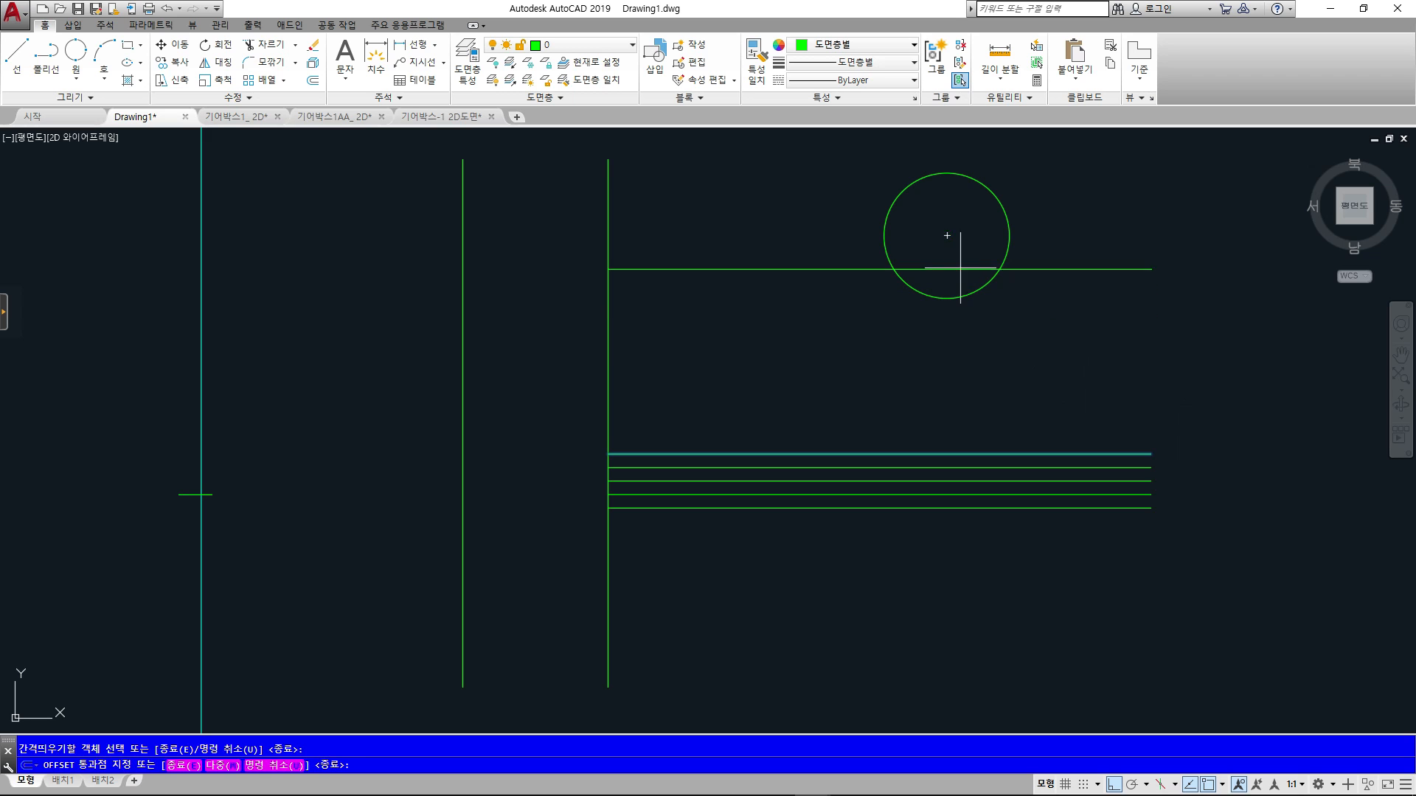
pyautogui.click(947, 236)
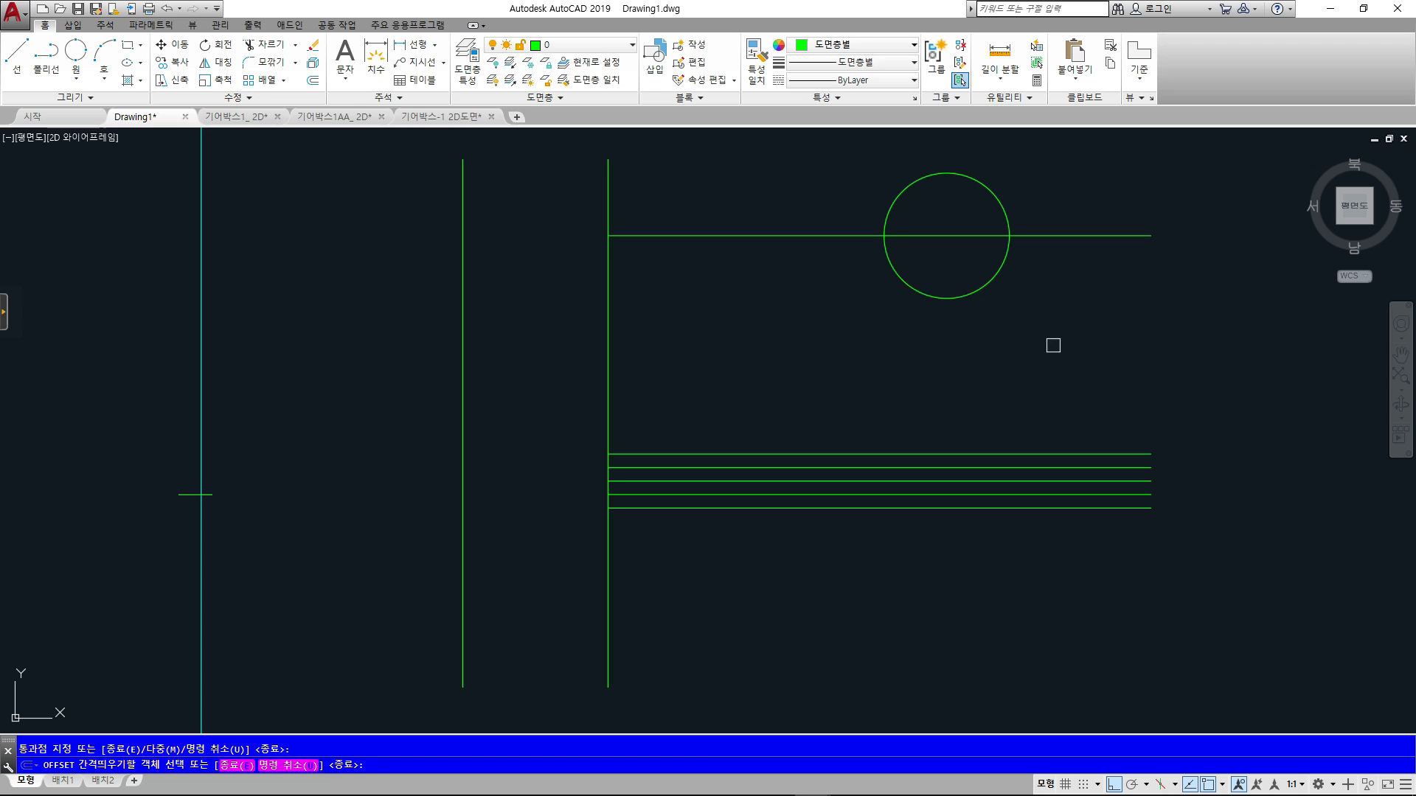
pyautogui.press('Escape')
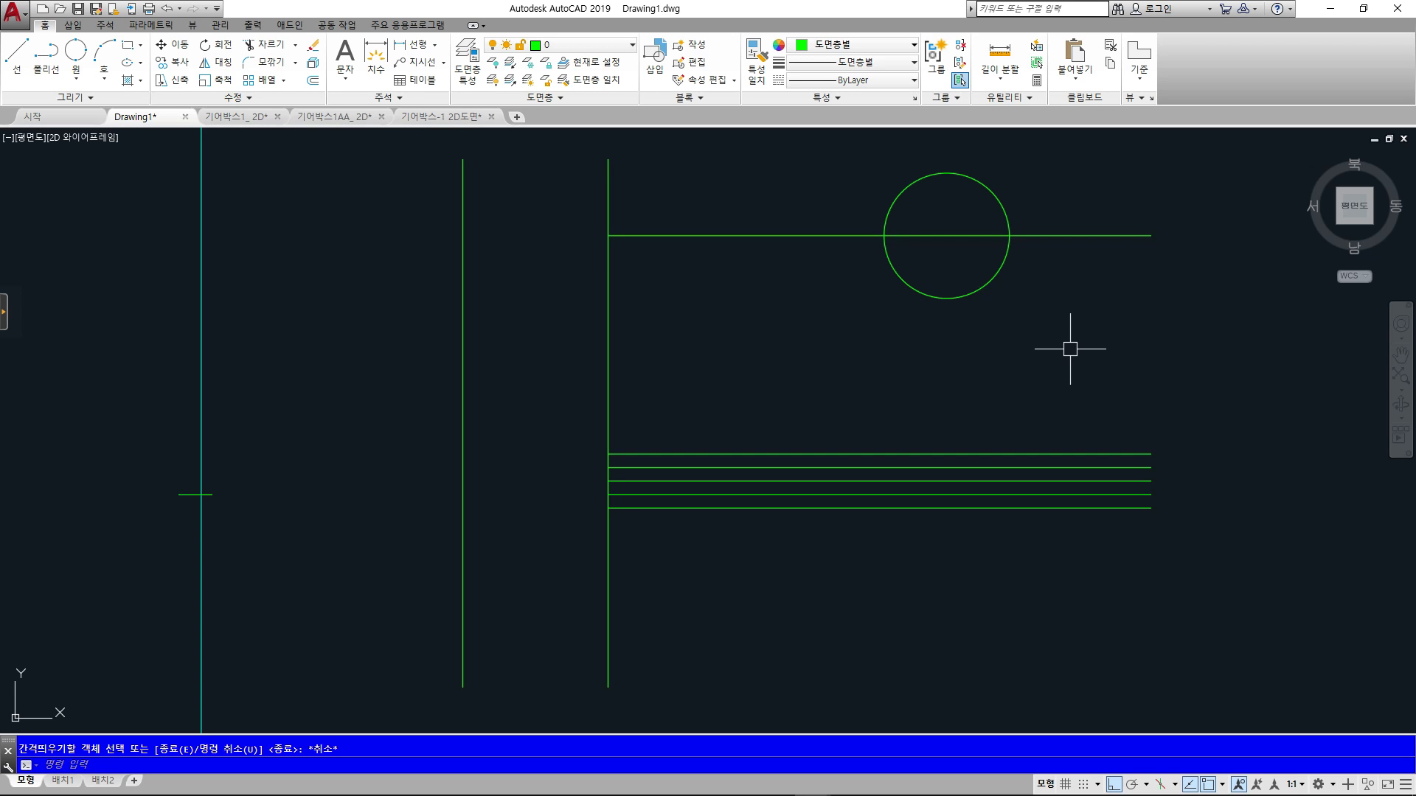
# - Offset the top line of the horizontal stack upward twice in succession at a distance of 5
pyautogui.write('o')
pyautogui.press('Return')
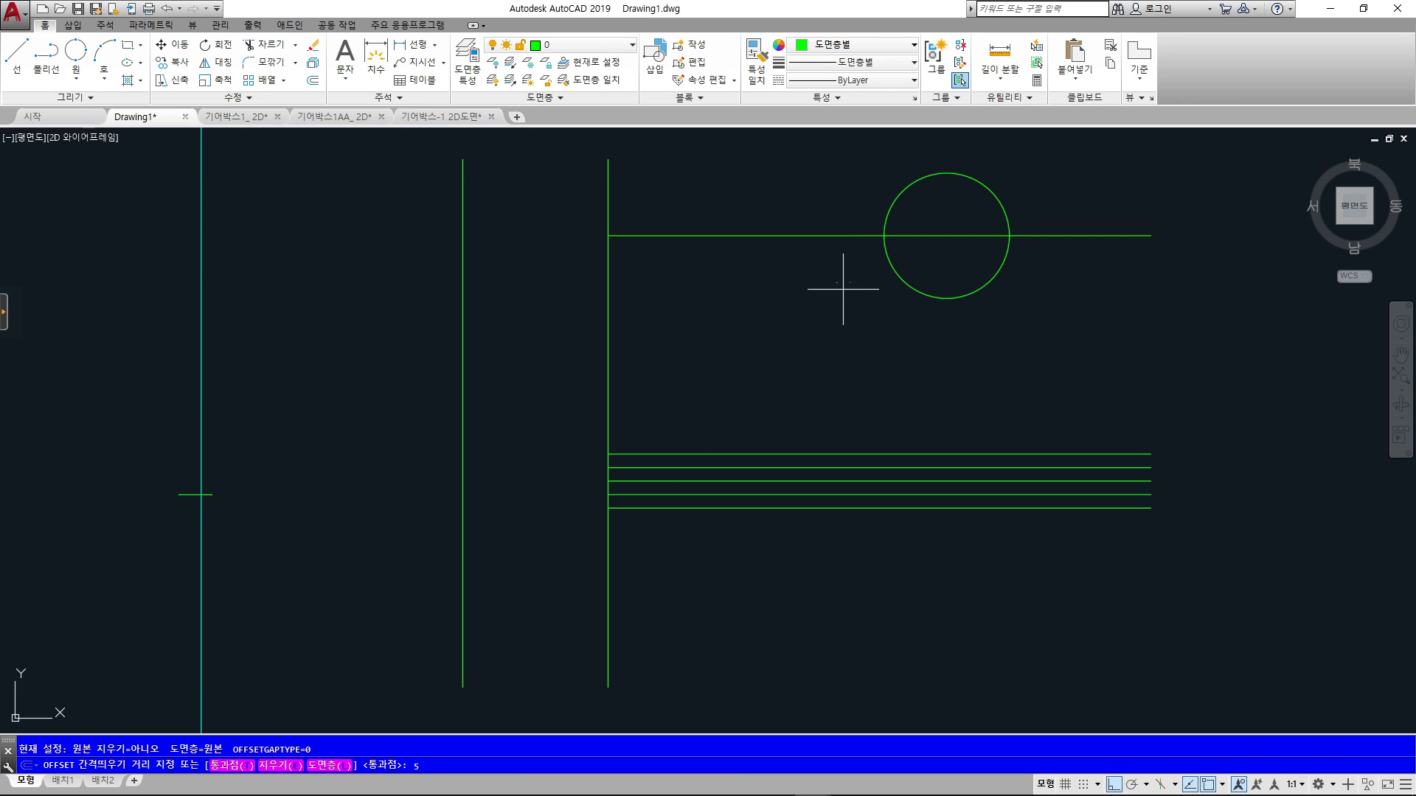
pyautogui.press('Return')
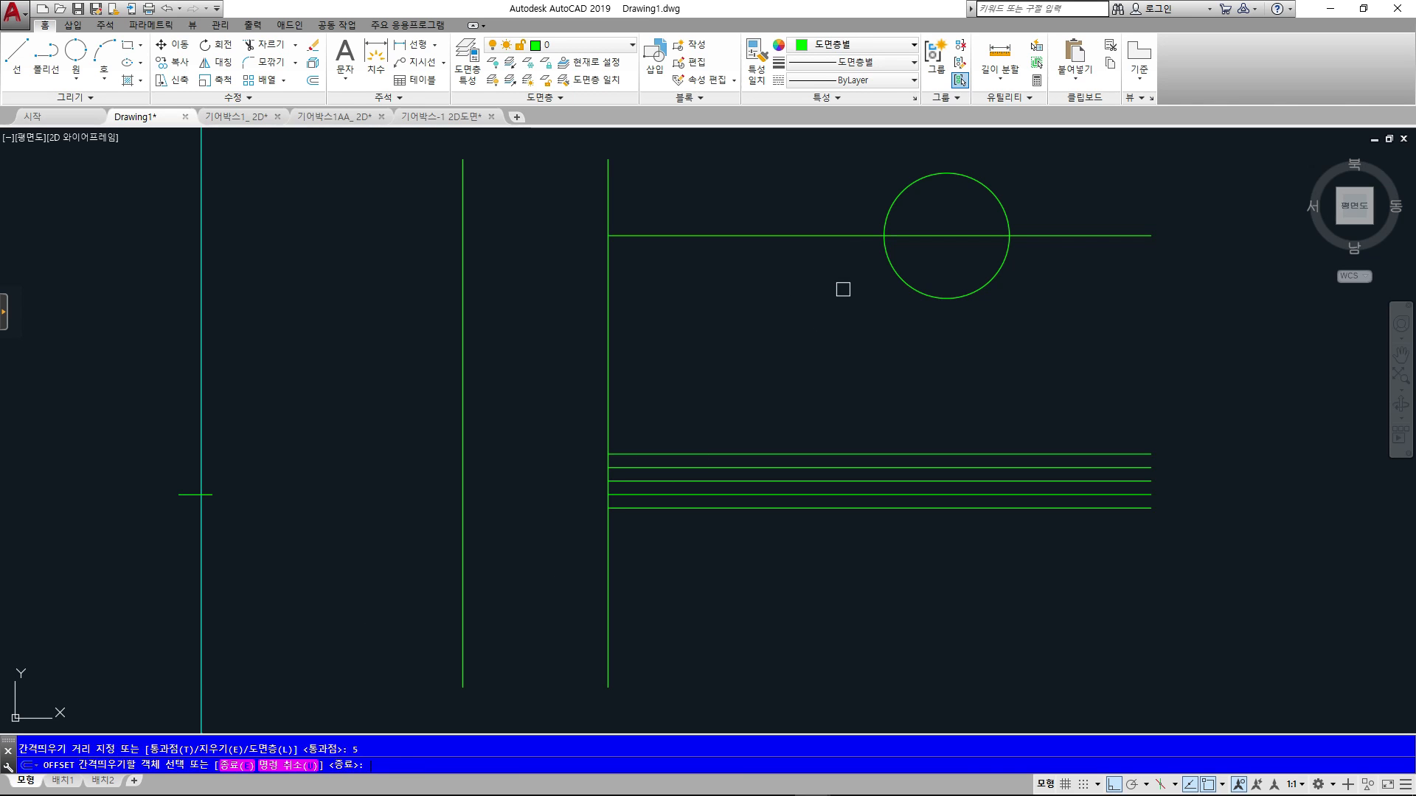
pyautogui.click(822, 451)
pyautogui.click(838, 386)
pyautogui.click(835, 443)
pyautogui.click(841, 389)
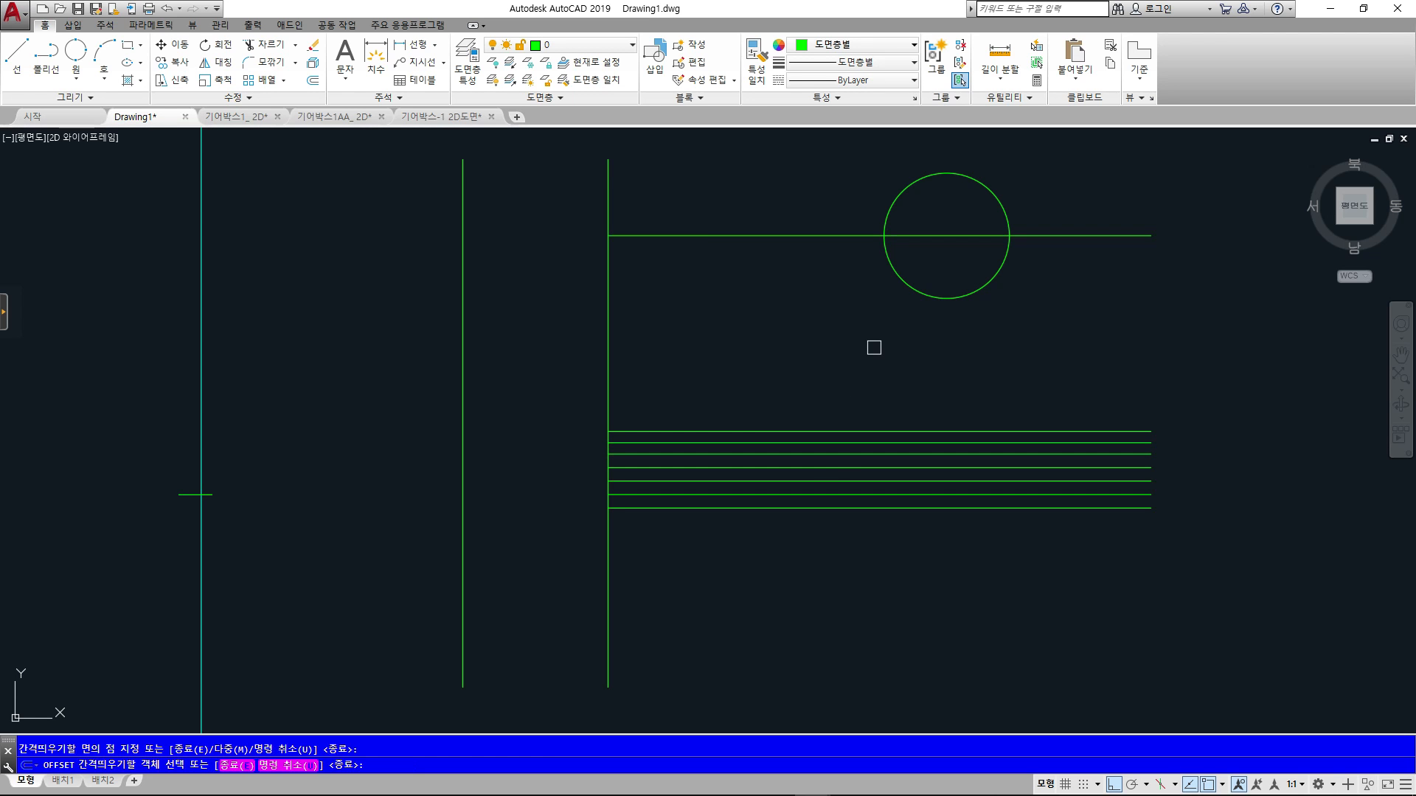
pyautogui.press('Return')
# - Offset the top line of the horizontal stack with the Through option so the copy passes through the circle's bottom quadrant point
pyautogui.press('Return')
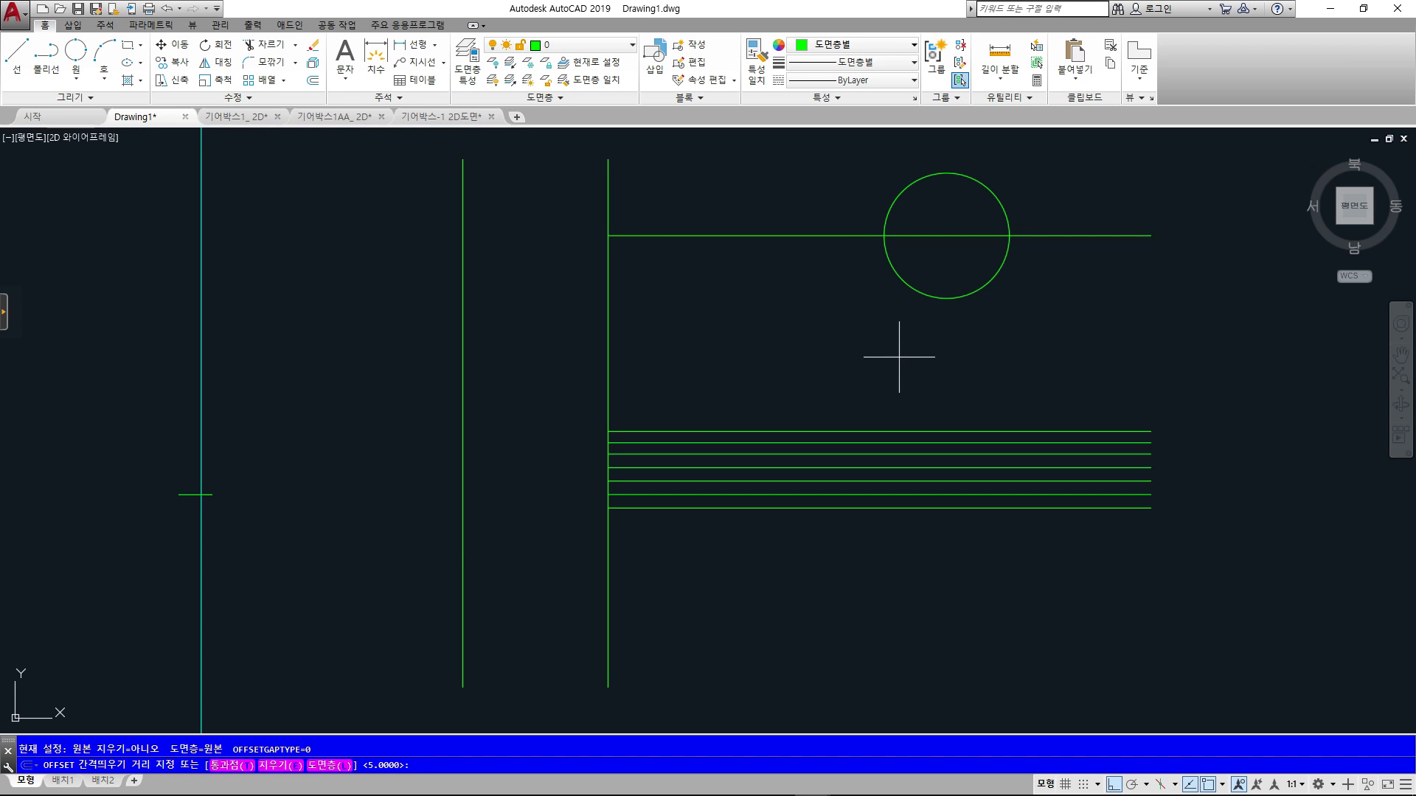
pyautogui.write('t')
pyautogui.press('Return')
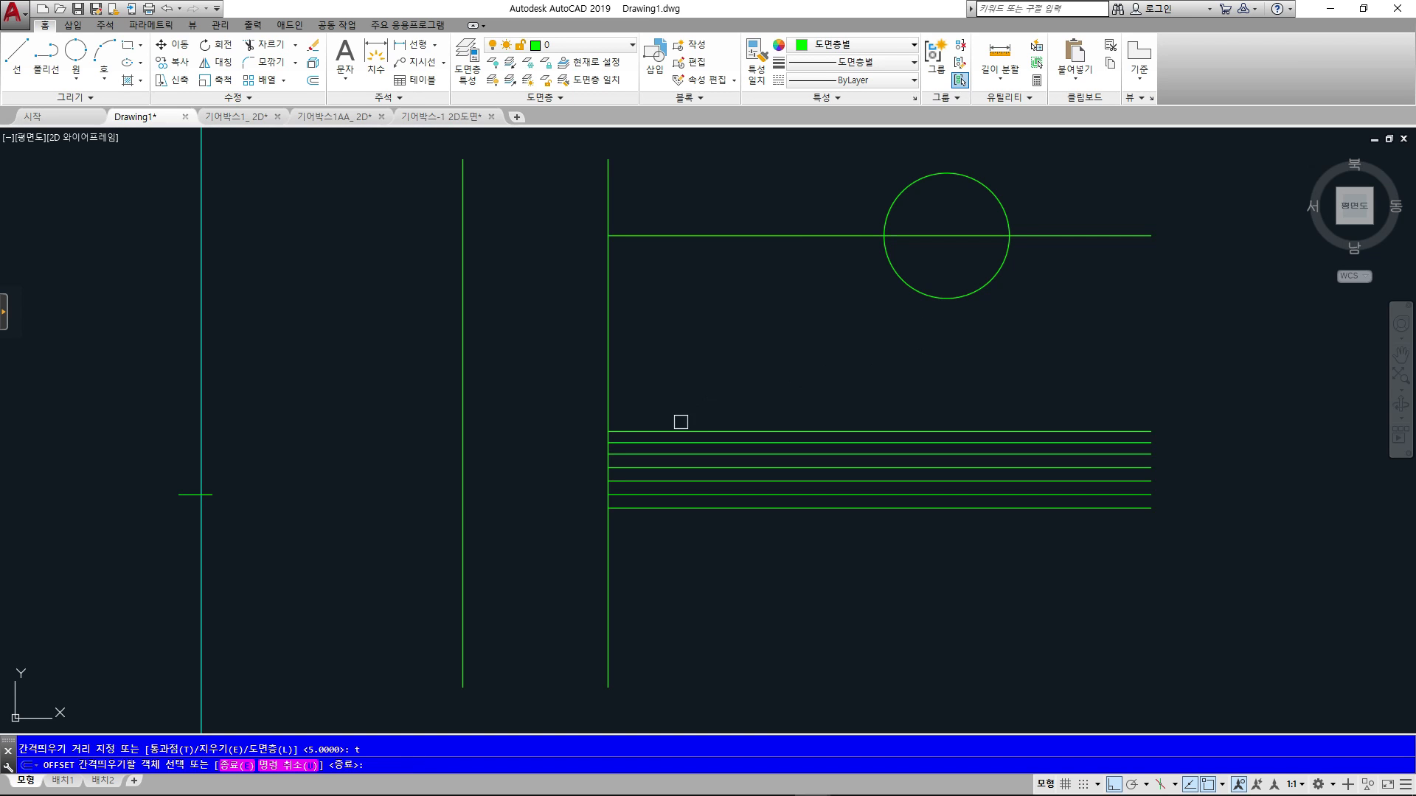
pyautogui.click(674, 431)
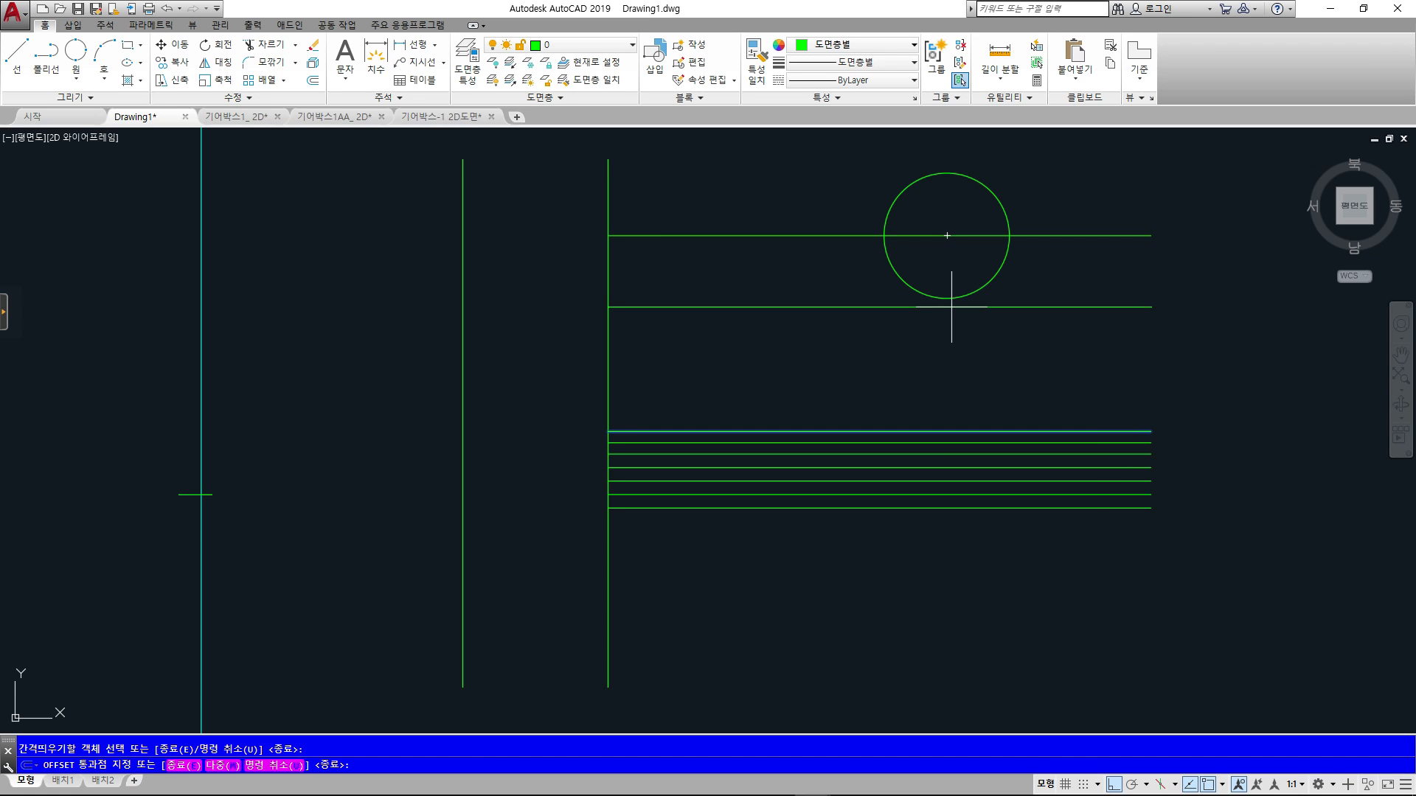
pyautogui.keyDown('shift'); pyautogui.rightClick(951, 307); pyautogui.keyUp('shift')
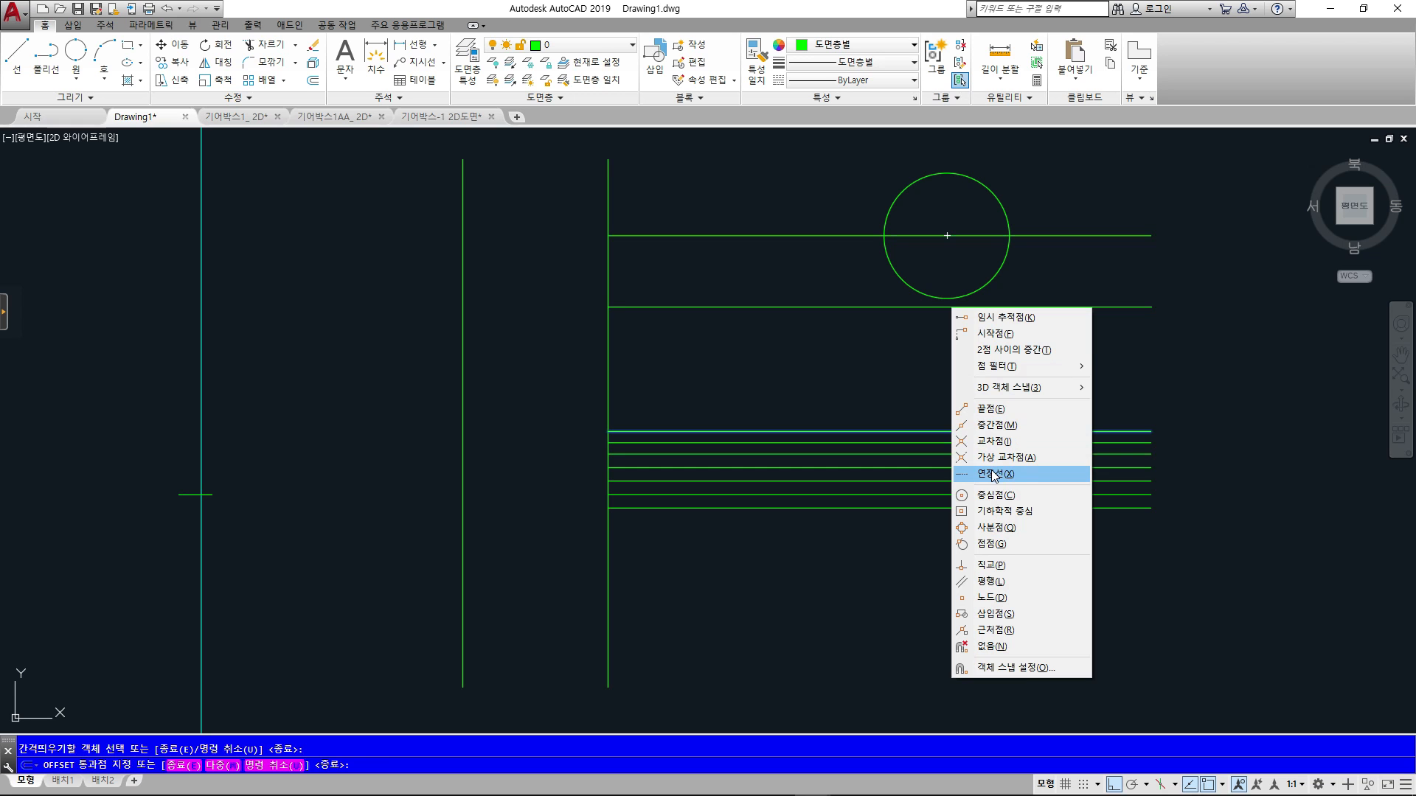
pyautogui.click(994, 528)
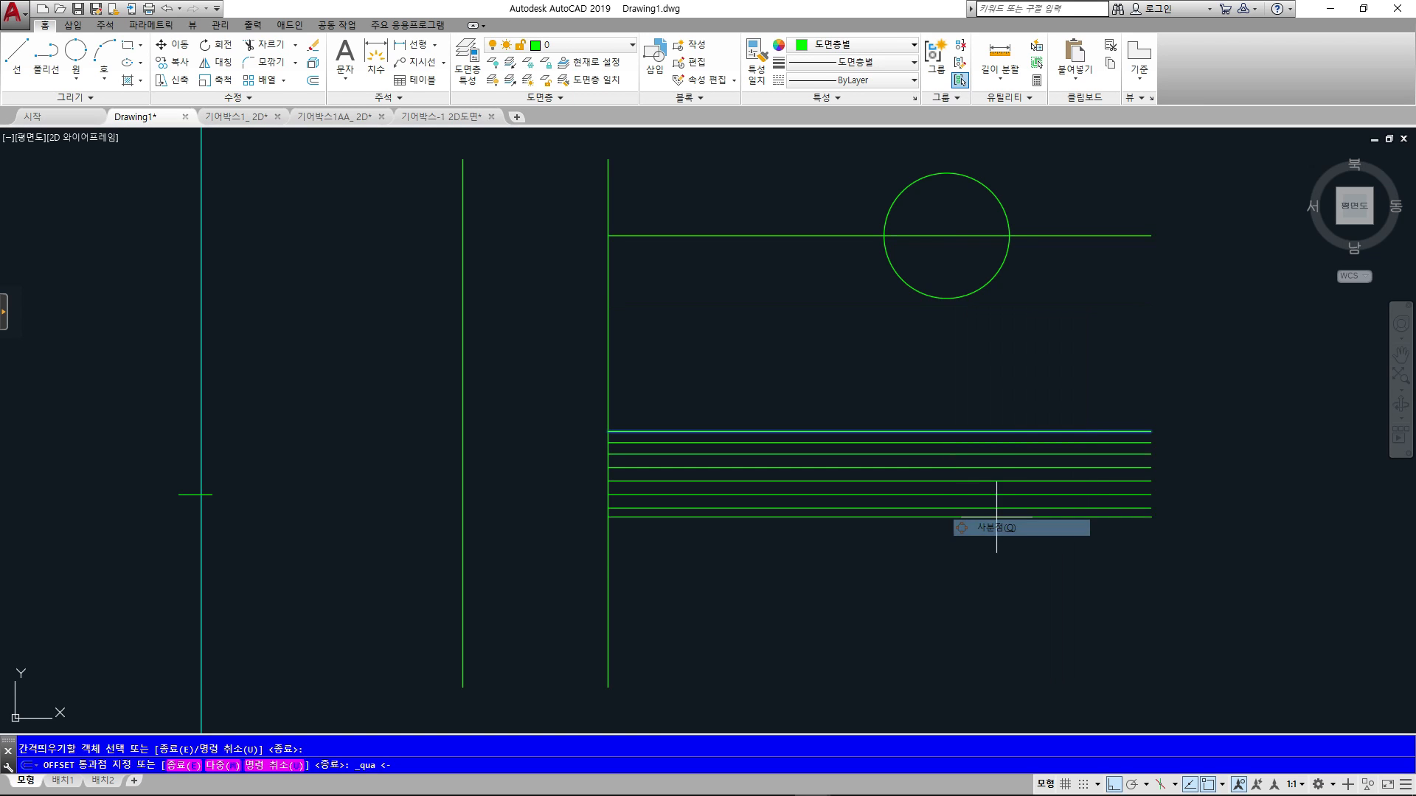
pyautogui.click(951, 304)
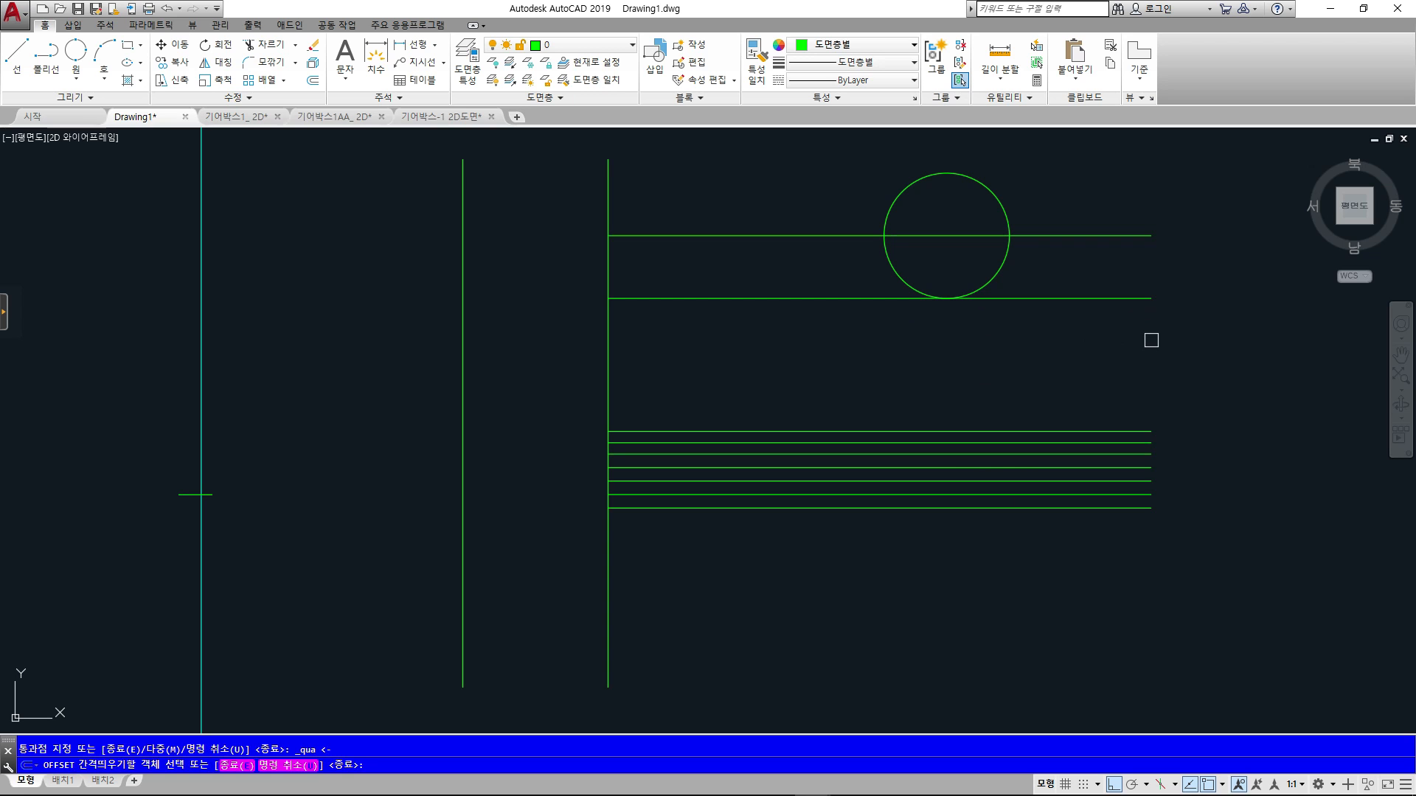
pyautogui.press('Escape')
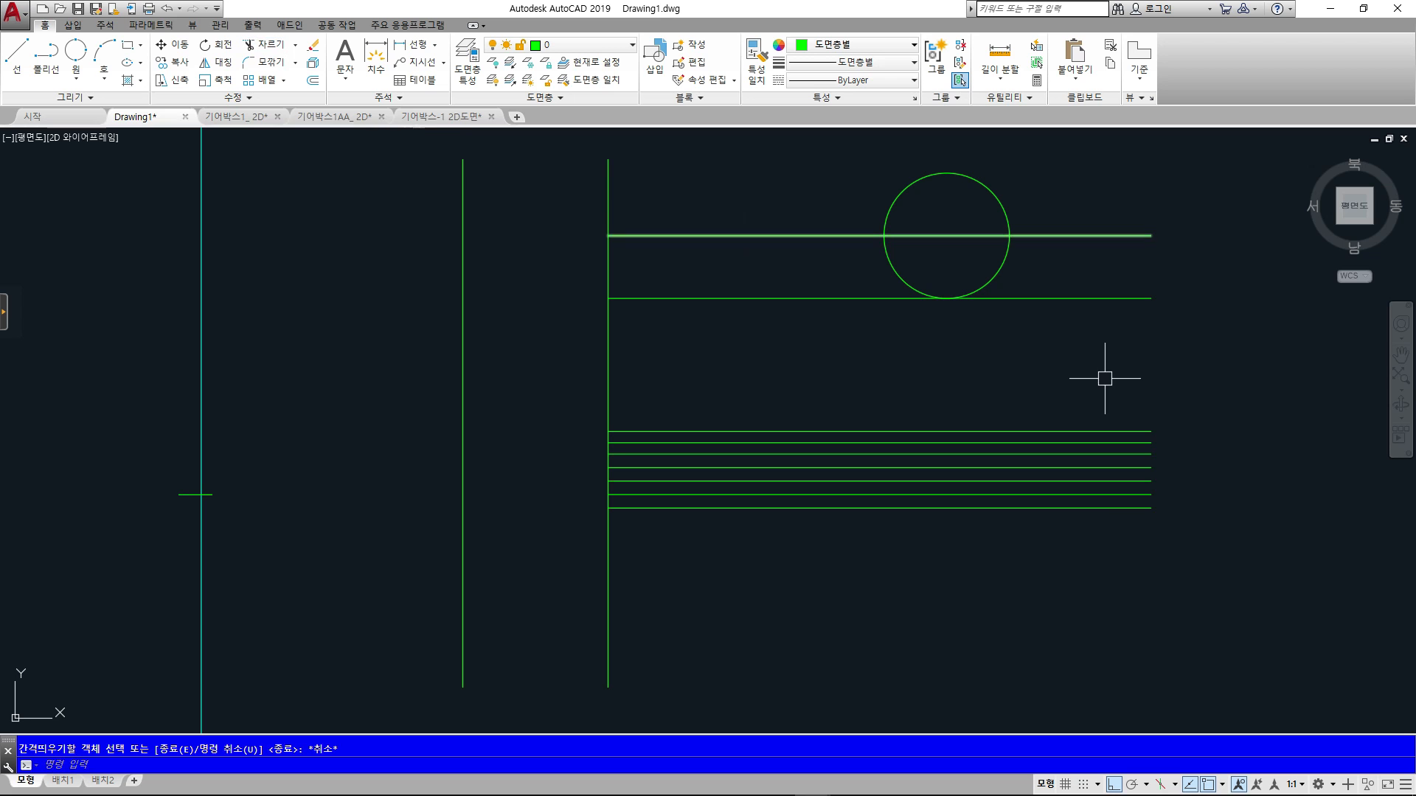
# - Trim away the part of the horizontal line inside the circle, using the circle as the cutting edge
pyautogui.write('tr')
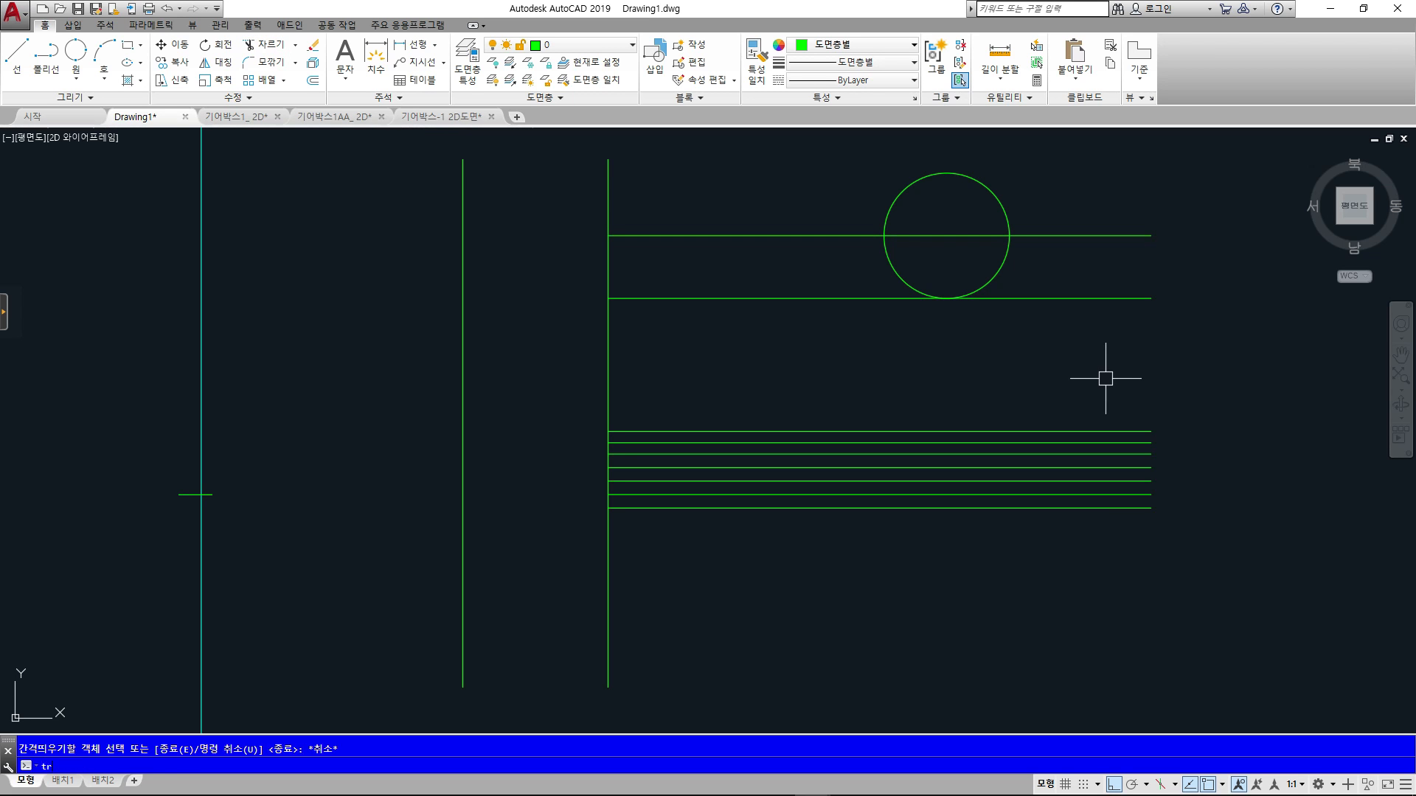
pyautogui.press('Return')
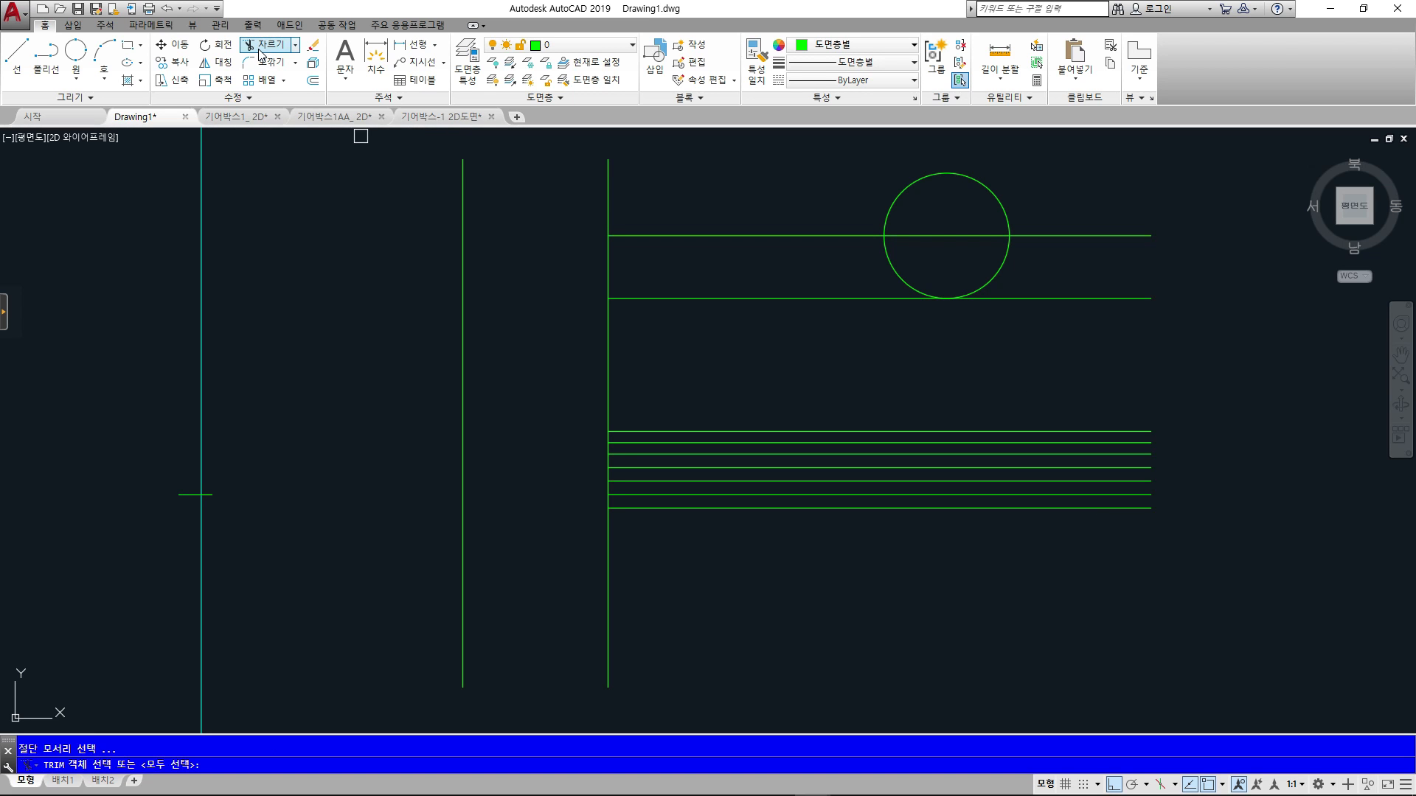
pyautogui.click(1003, 259)
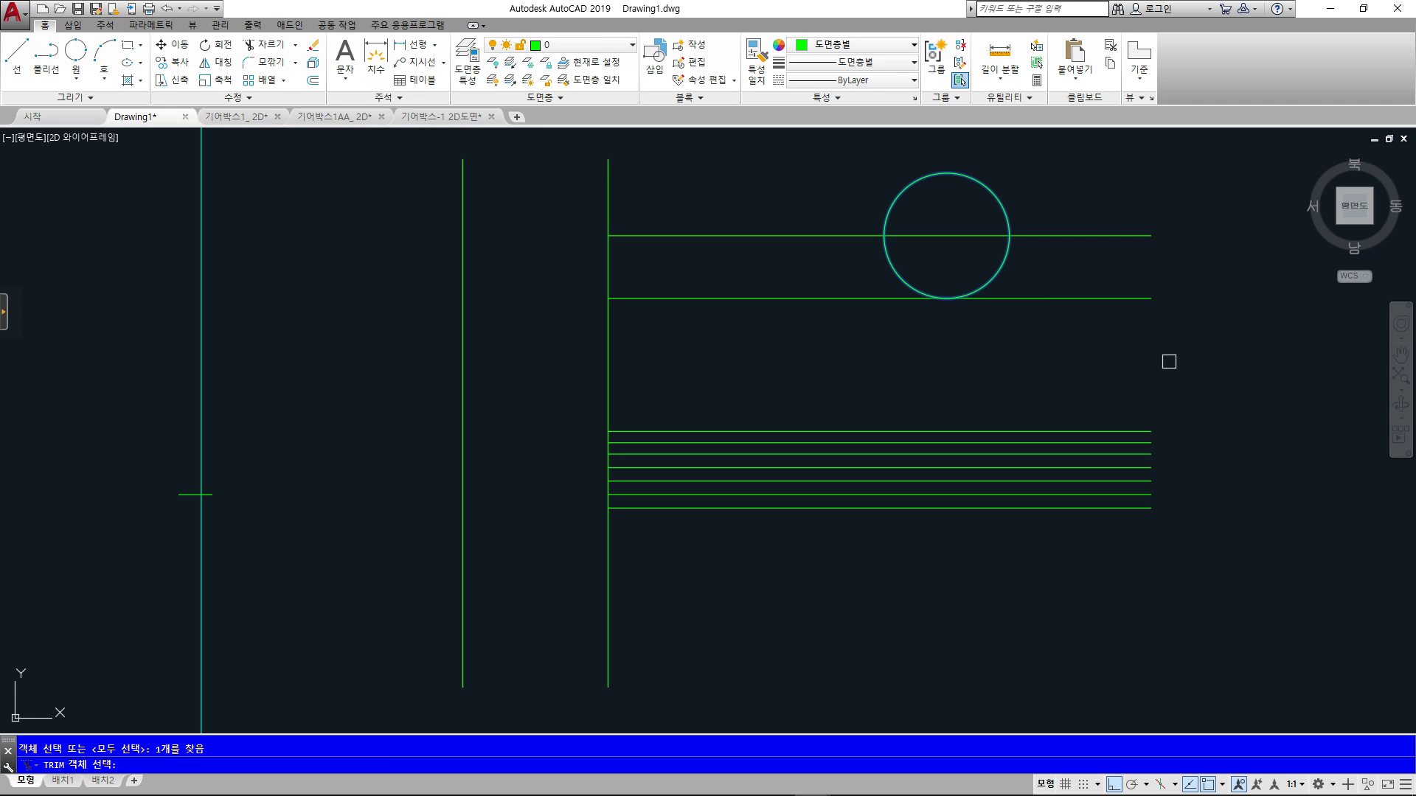
pyautogui.press('Return')
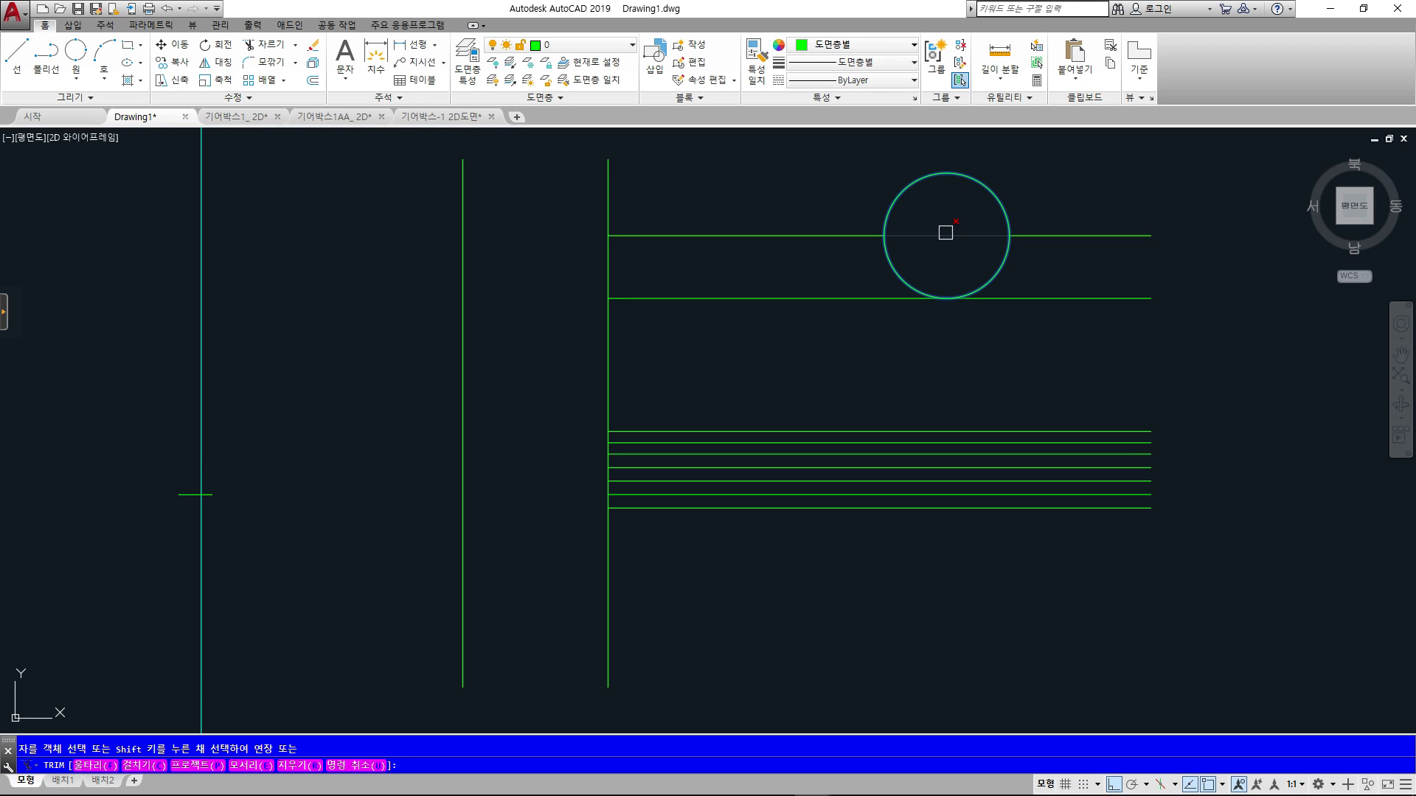
pyautogui.click(946, 234)
pyautogui.press('Return')
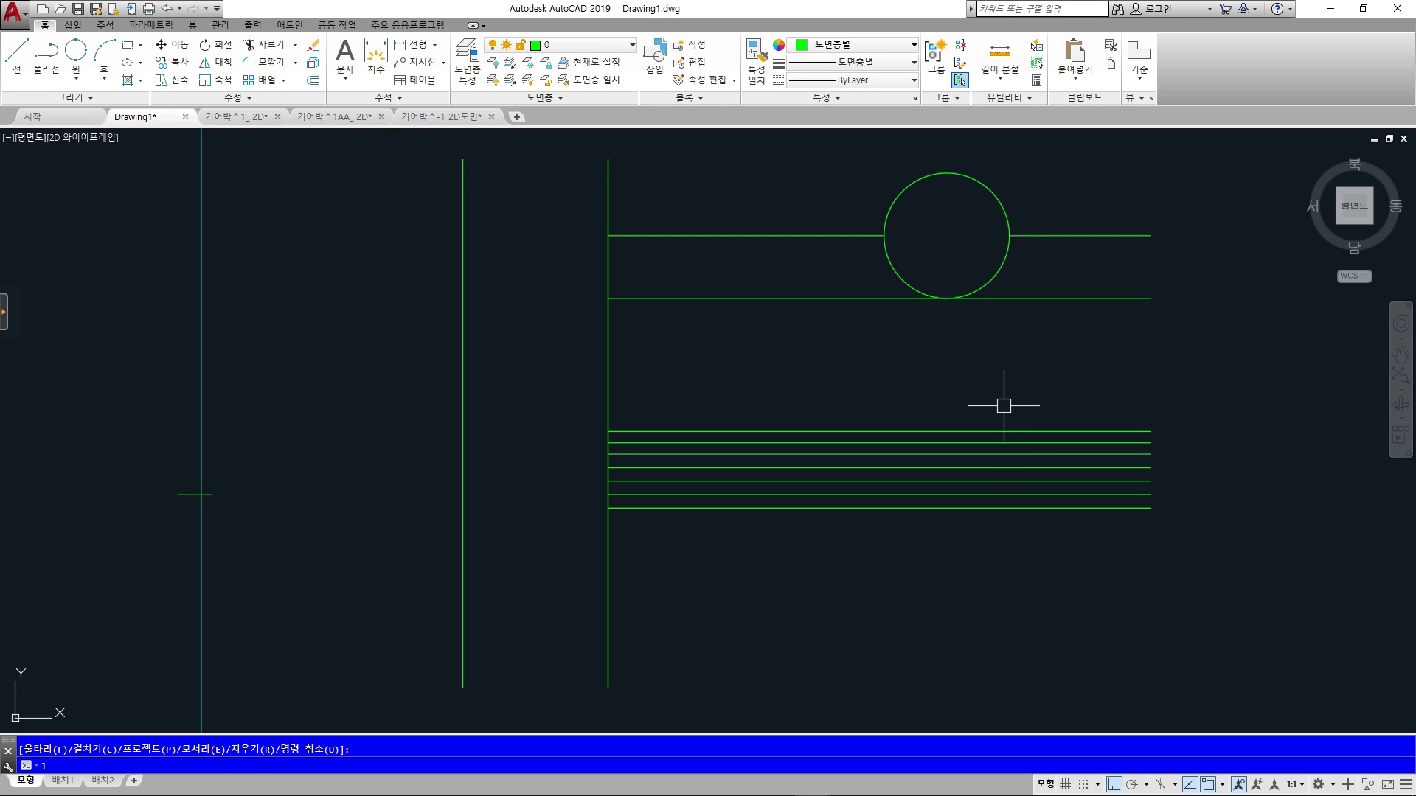
# - Draw a vertical line crossing the stack of horizontal lines, starting above the stack and ending below it
pyautogui.write('l')
pyautogui.press('Return')
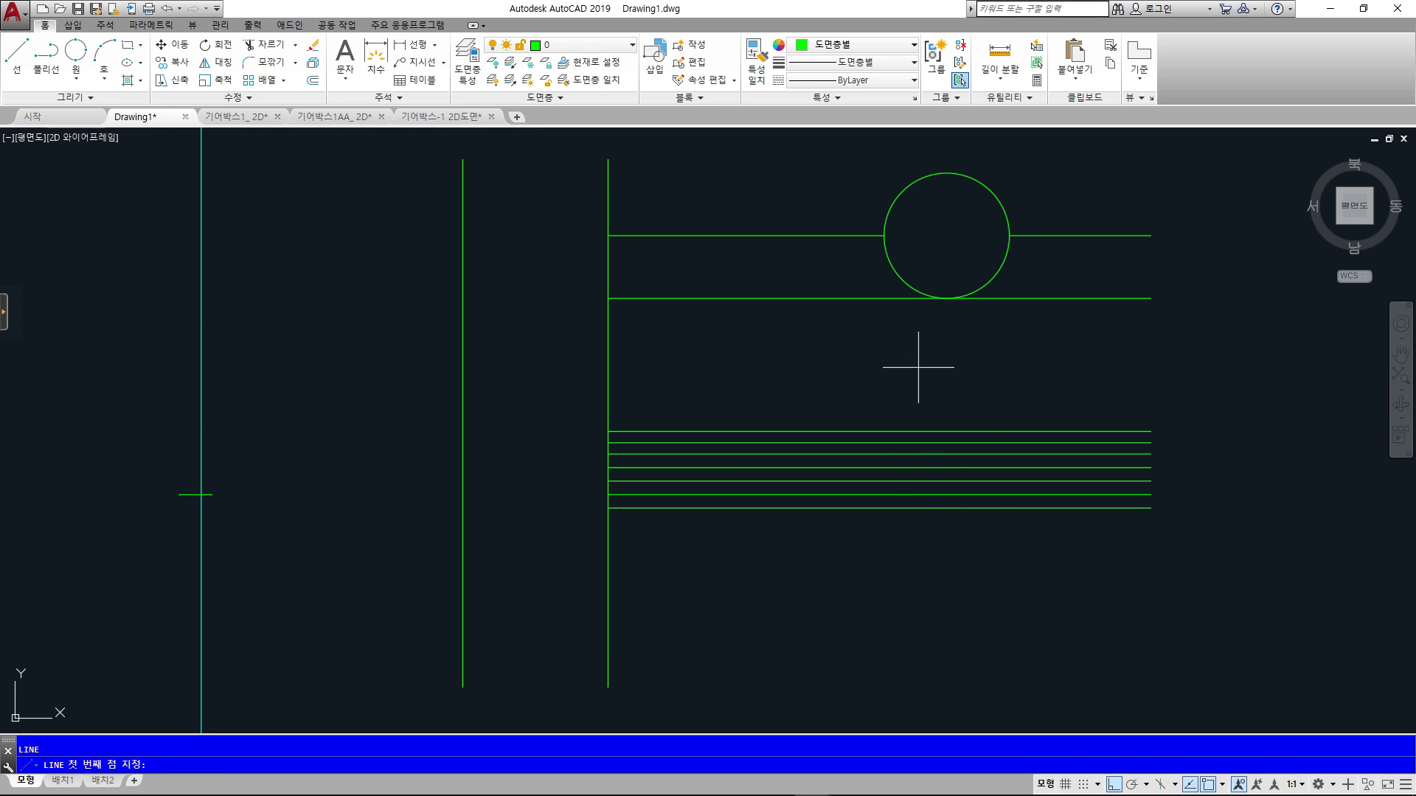
pyautogui.click(918, 367)
pyautogui.click(919, 598)
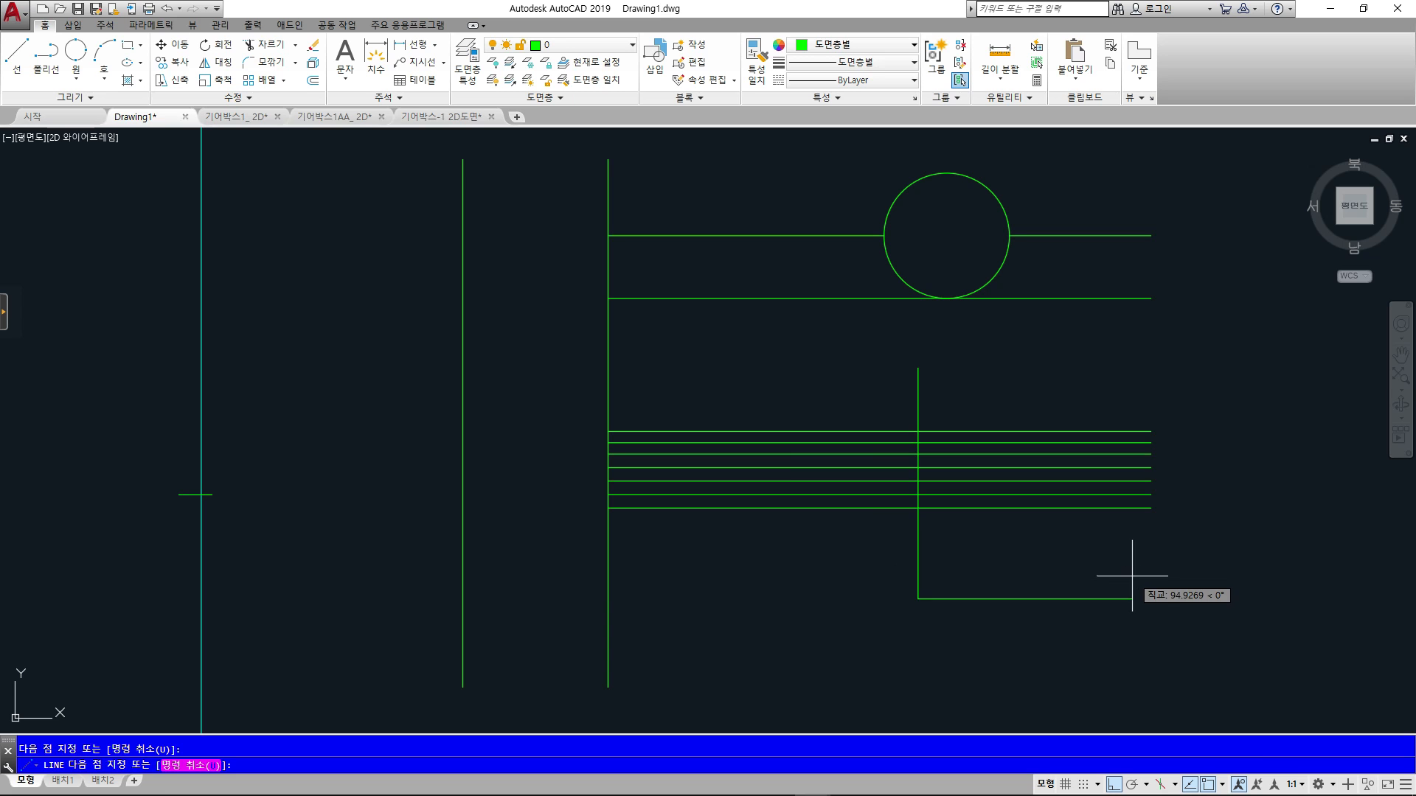
pyautogui.press('Escape')
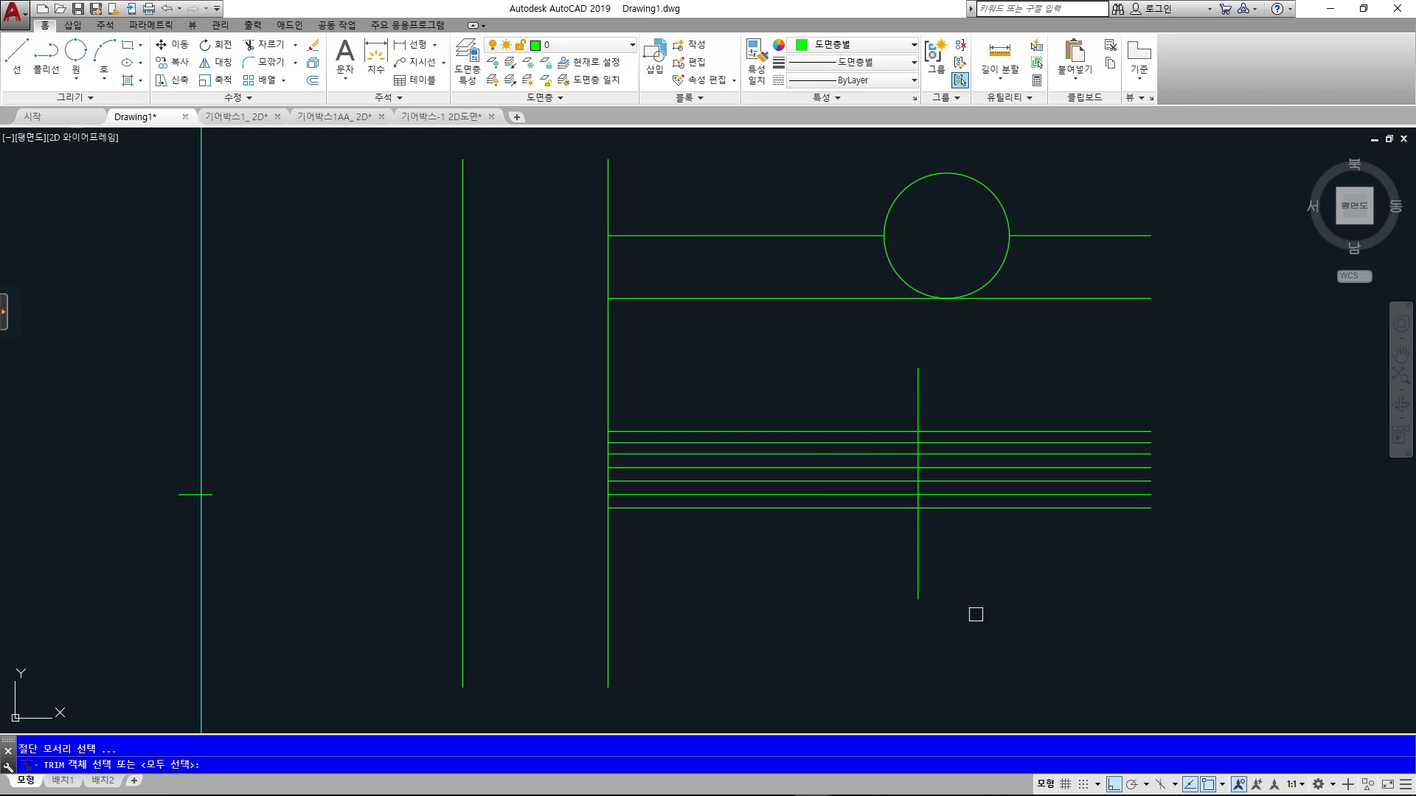
# - Trim all the stacked horizontal lines back to the new vertical line, removing the portions on its right side
pyautogui.click(920, 563)
pyautogui.click(1009, 508)
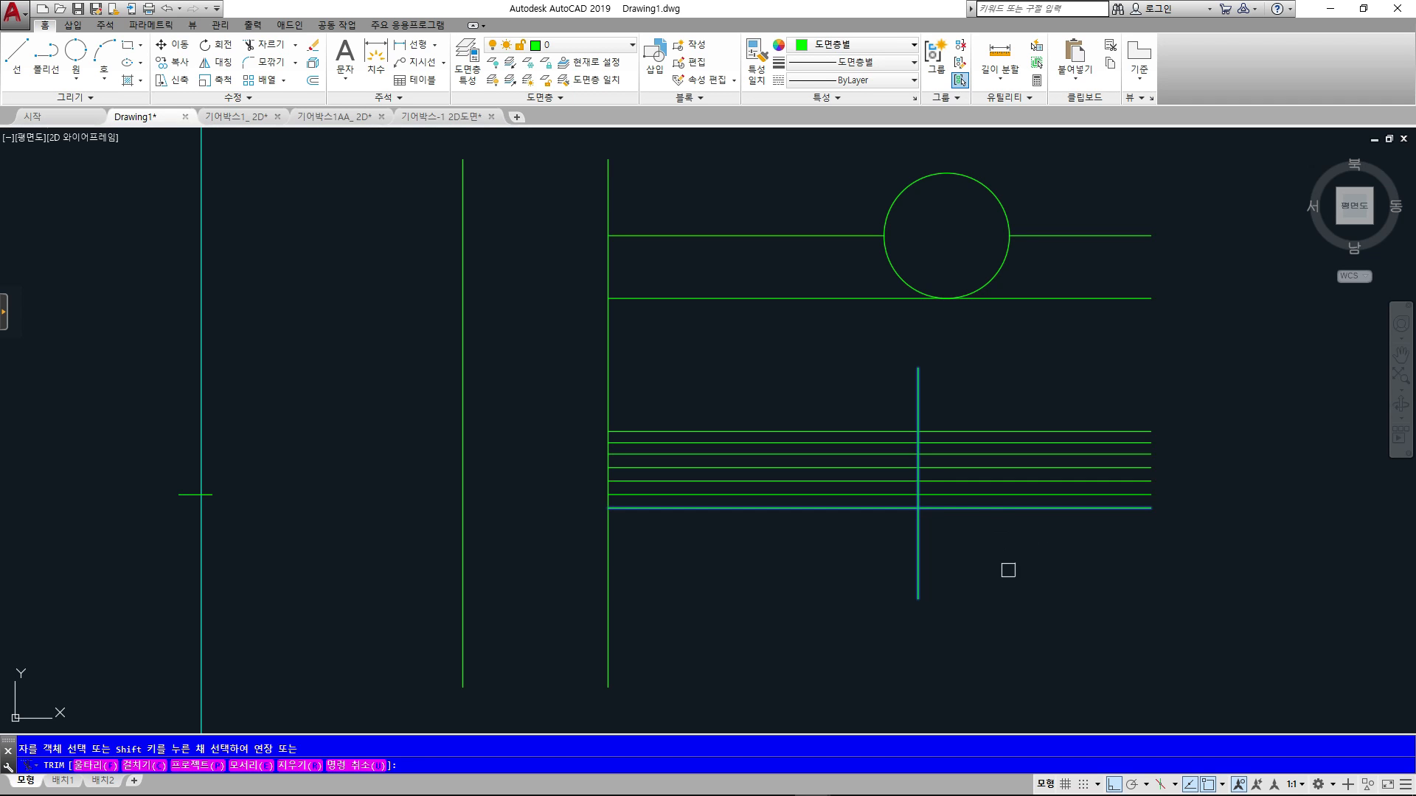
pyautogui.click(987, 509)
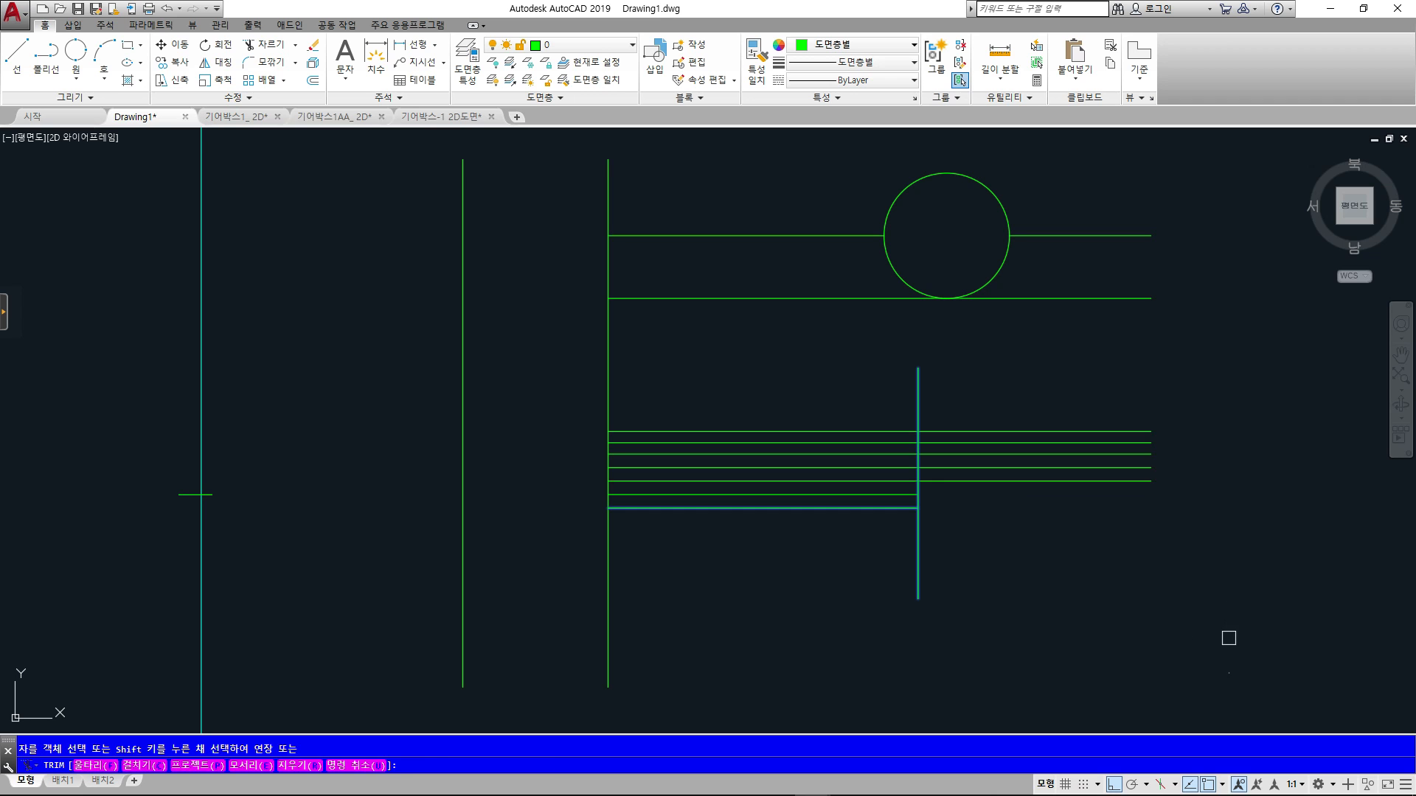
pyautogui.click(1229, 637)
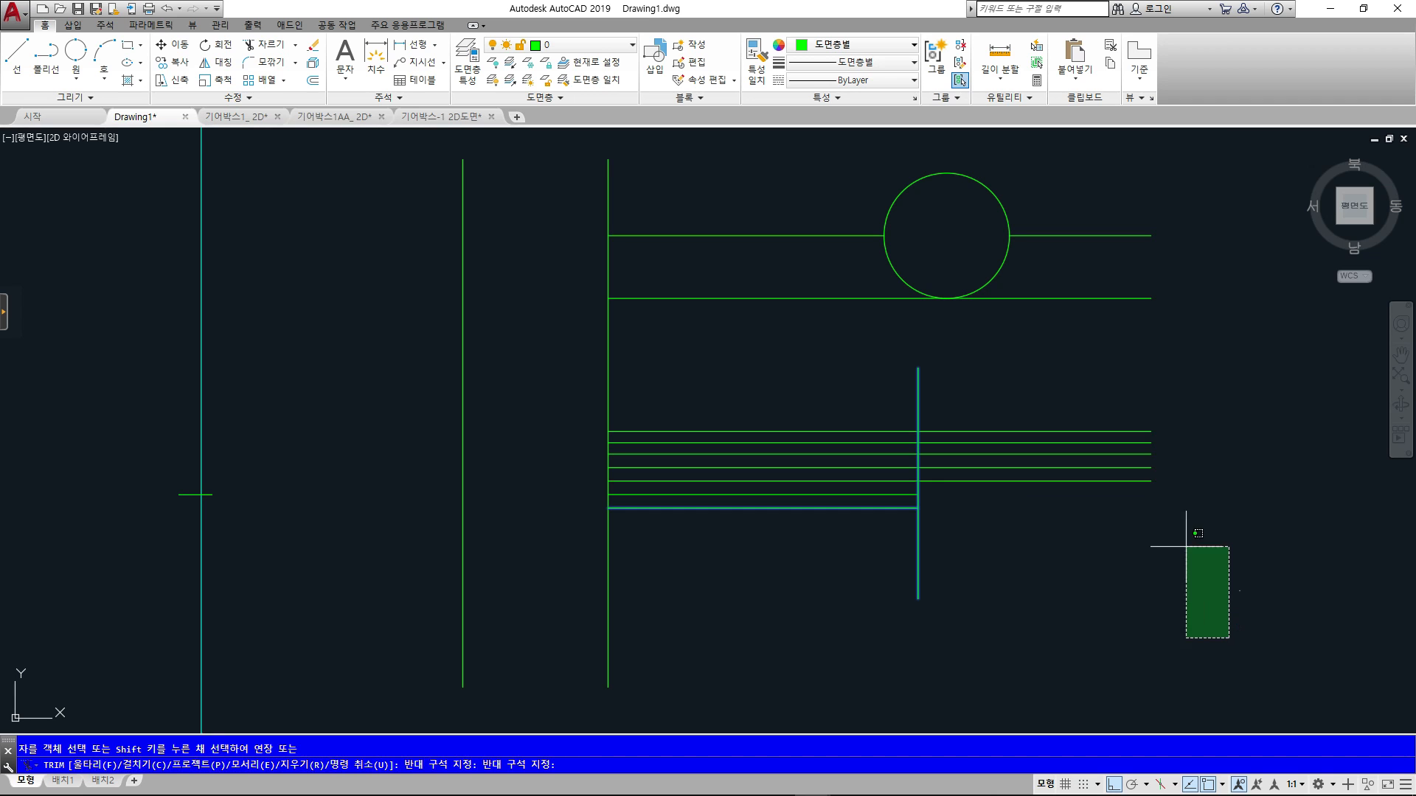
pyautogui.click(1060, 399)
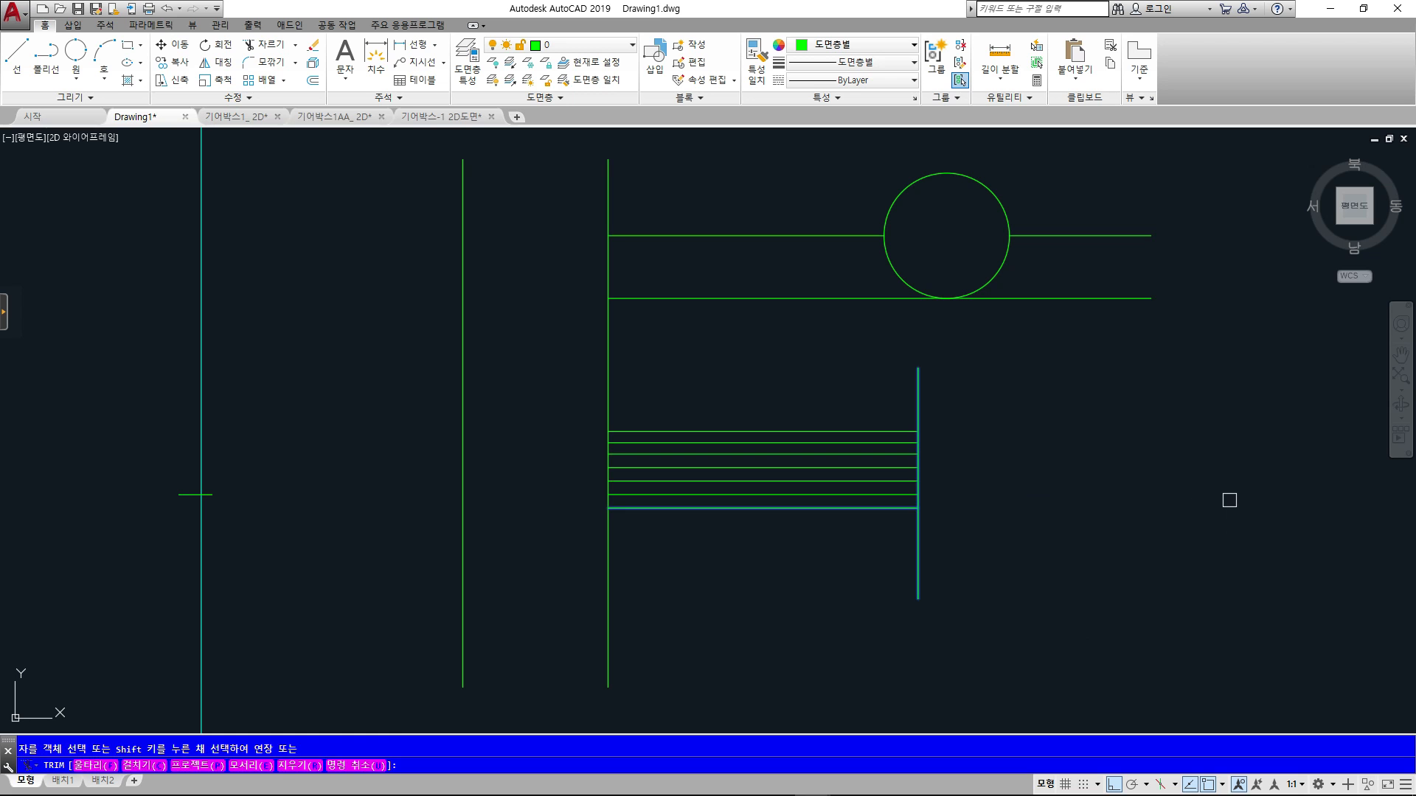
pyautogui.press('Return')
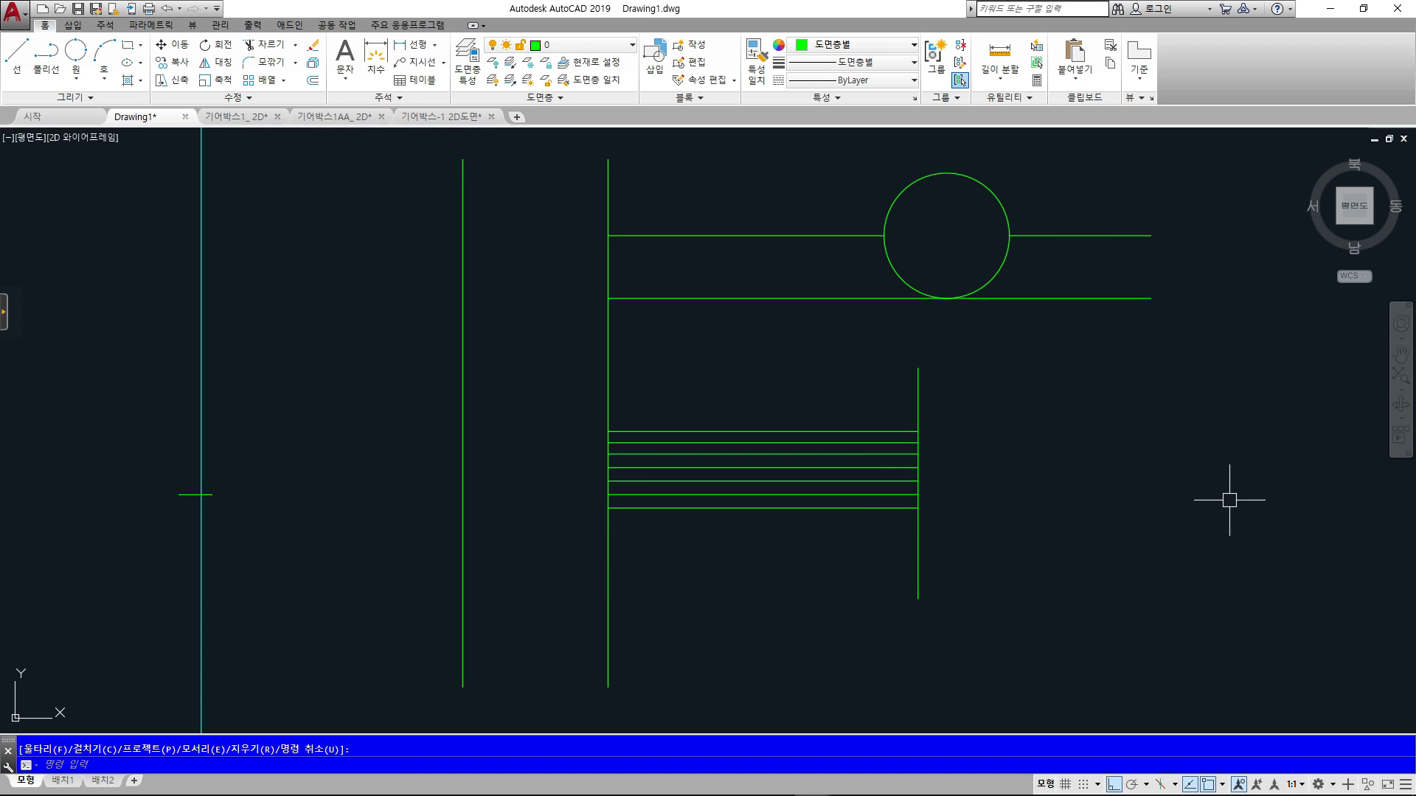
# - Trim the short vertical line above and below the stack, using the stack's top and bottom lines as cutting edges
pyautogui.scroll(4, 934, 435)
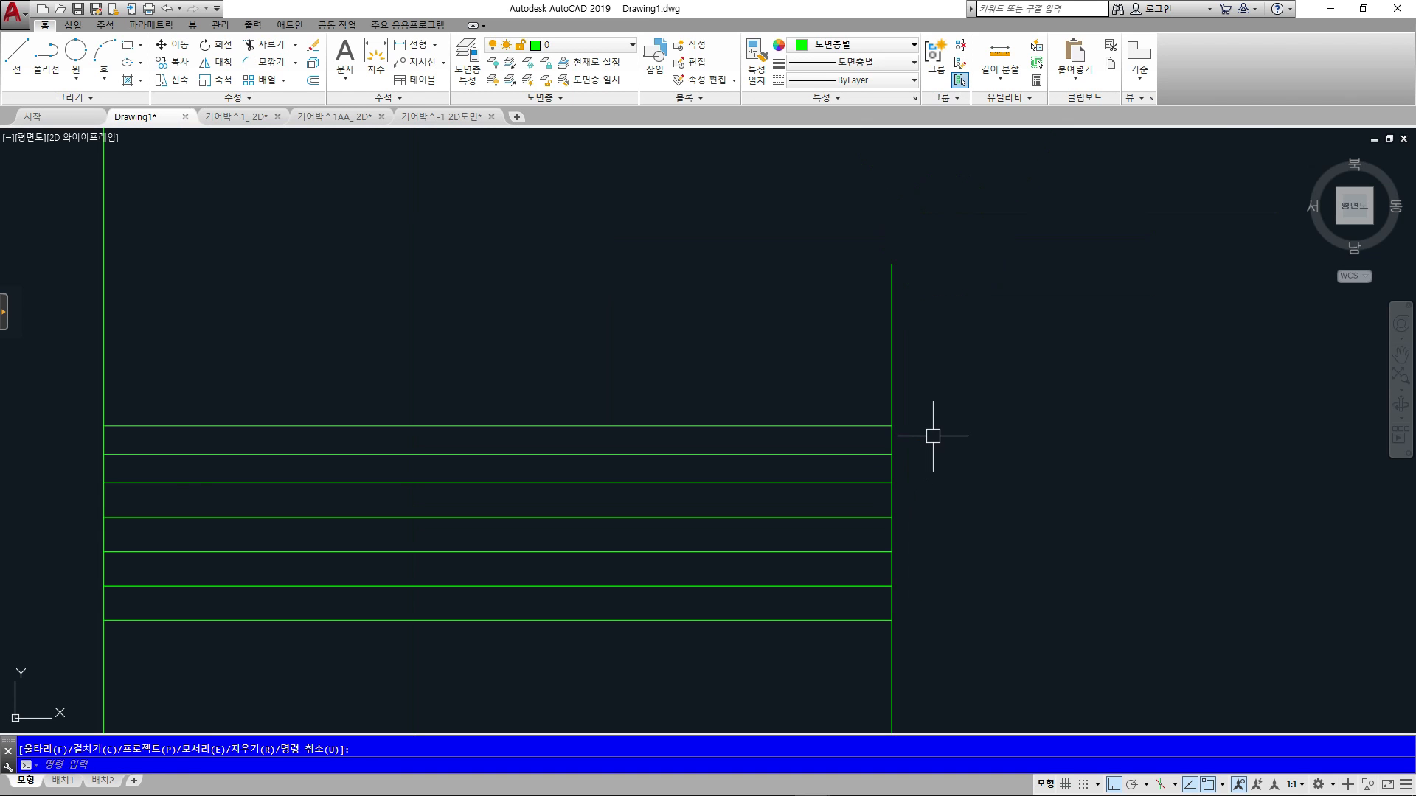
pyautogui.press('Return')
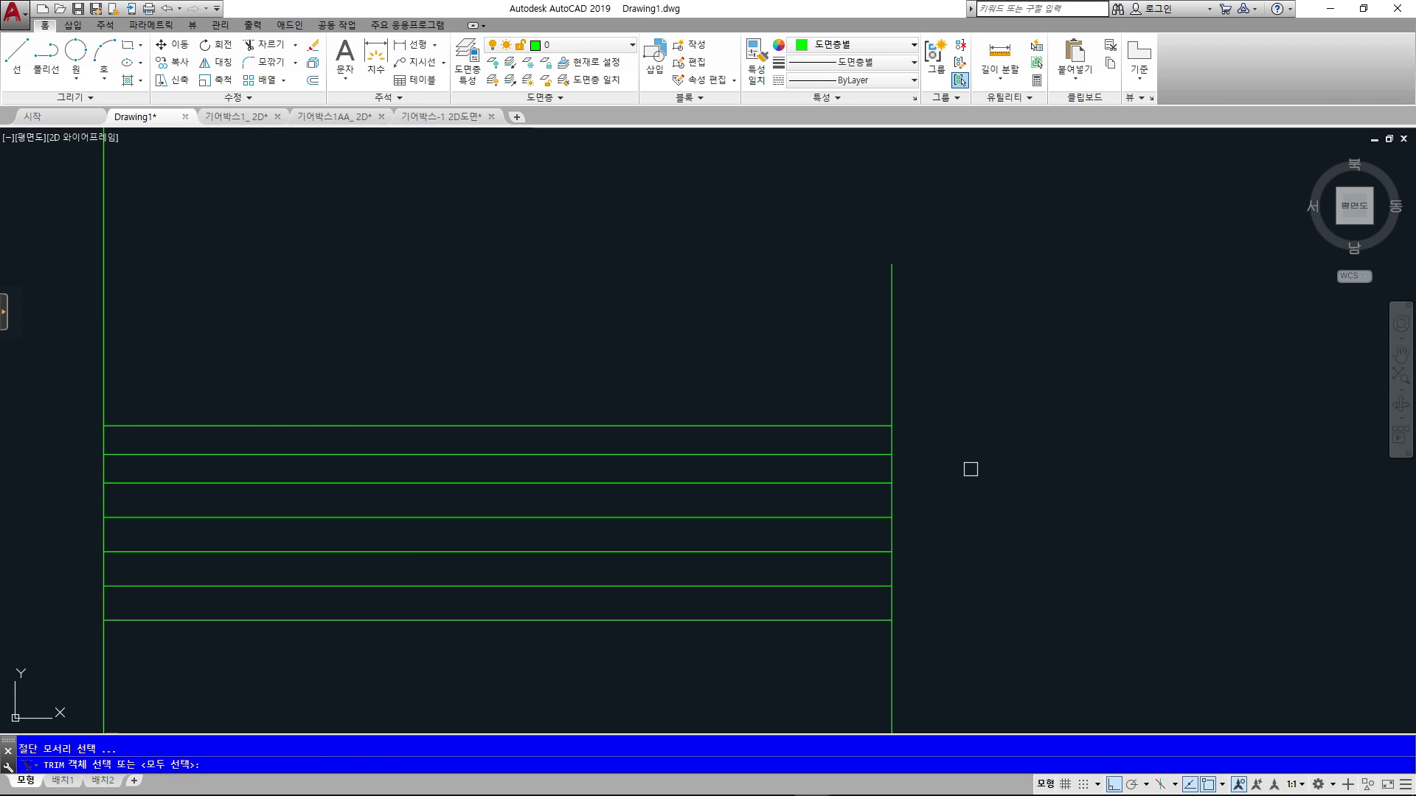
pyautogui.click(856, 426)
pyautogui.click(877, 620)
pyautogui.press('Return')
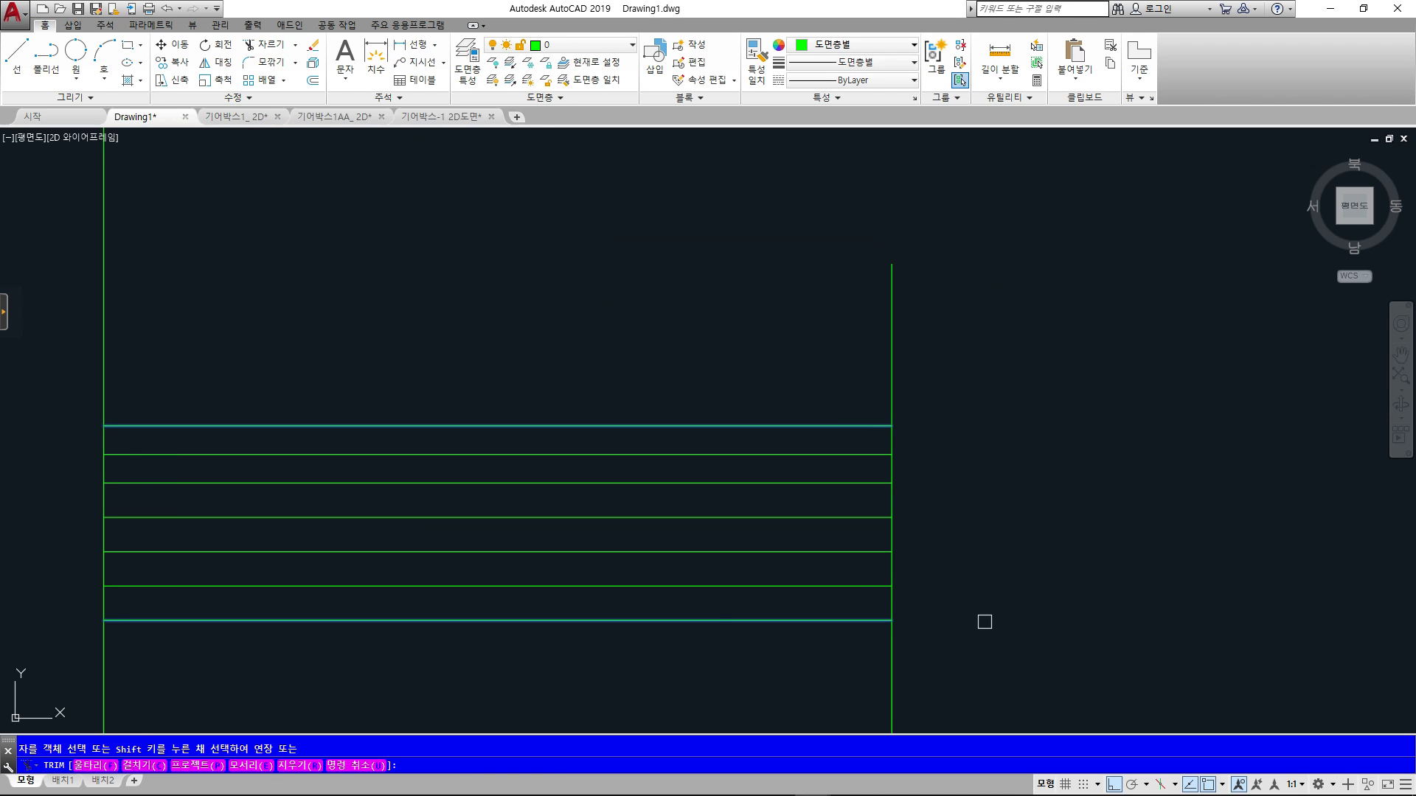
pyautogui.click(892, 365)
pyautogui.click(890, 662)
pyautogui.scroll(-5, 944, 623)
pyautogui.press('Return')
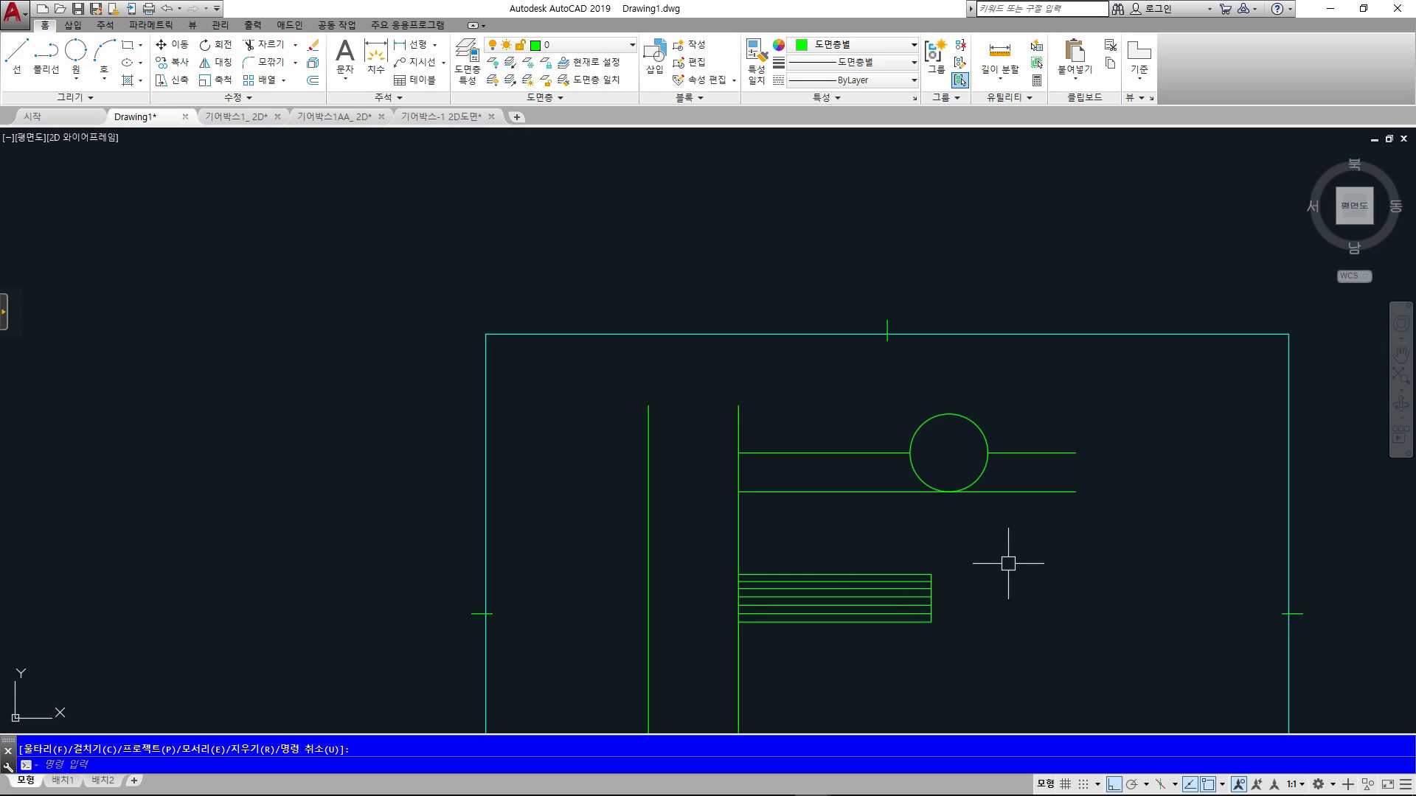
pyautogui.write('cp')
pyautogui.press('BackSpace')
pyautogui.write('o')
pyautogui.press('Escape')
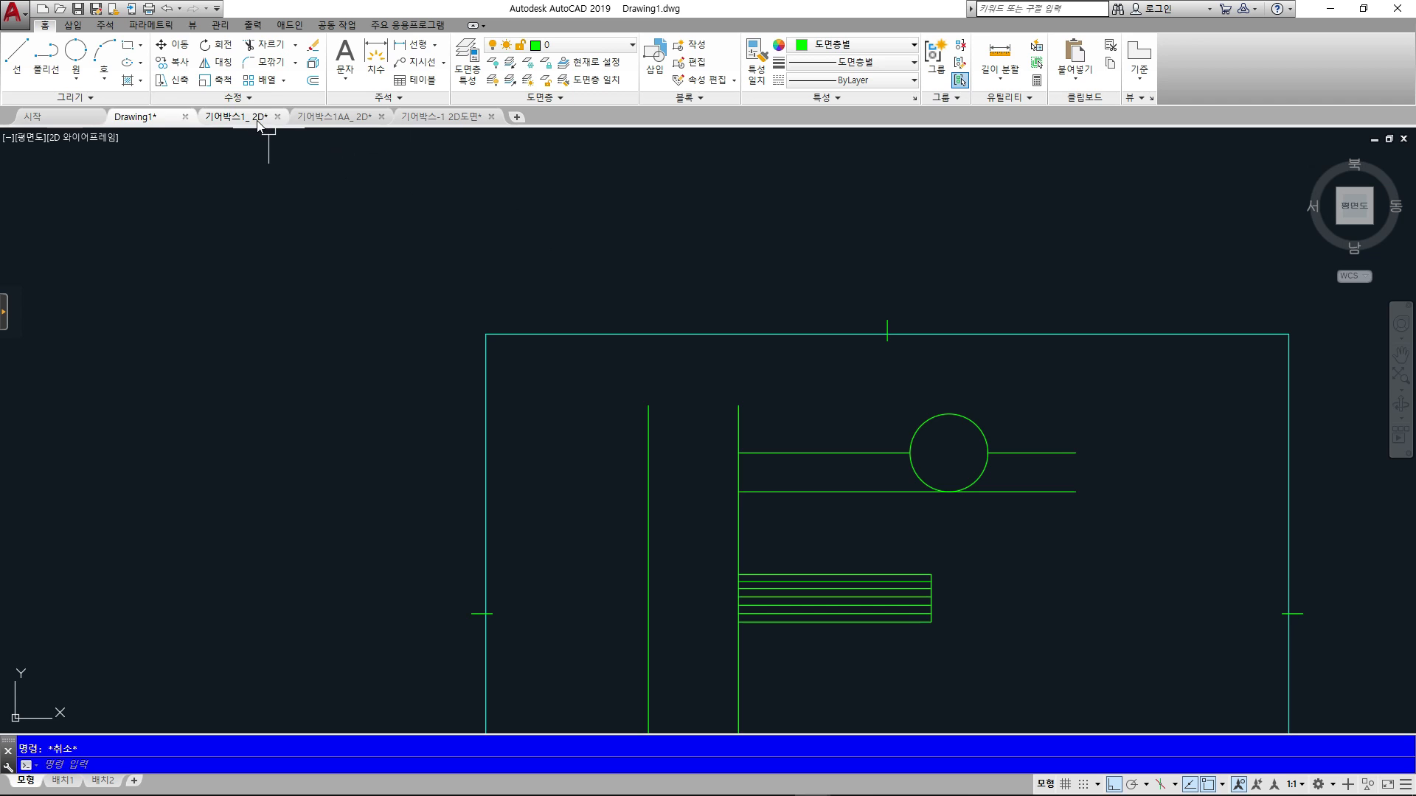
# - With Ortho off, copy the circle by its center to the top endpoints of both long vertical lines and the left line's midpoint
pyautogui.click(175, 70)
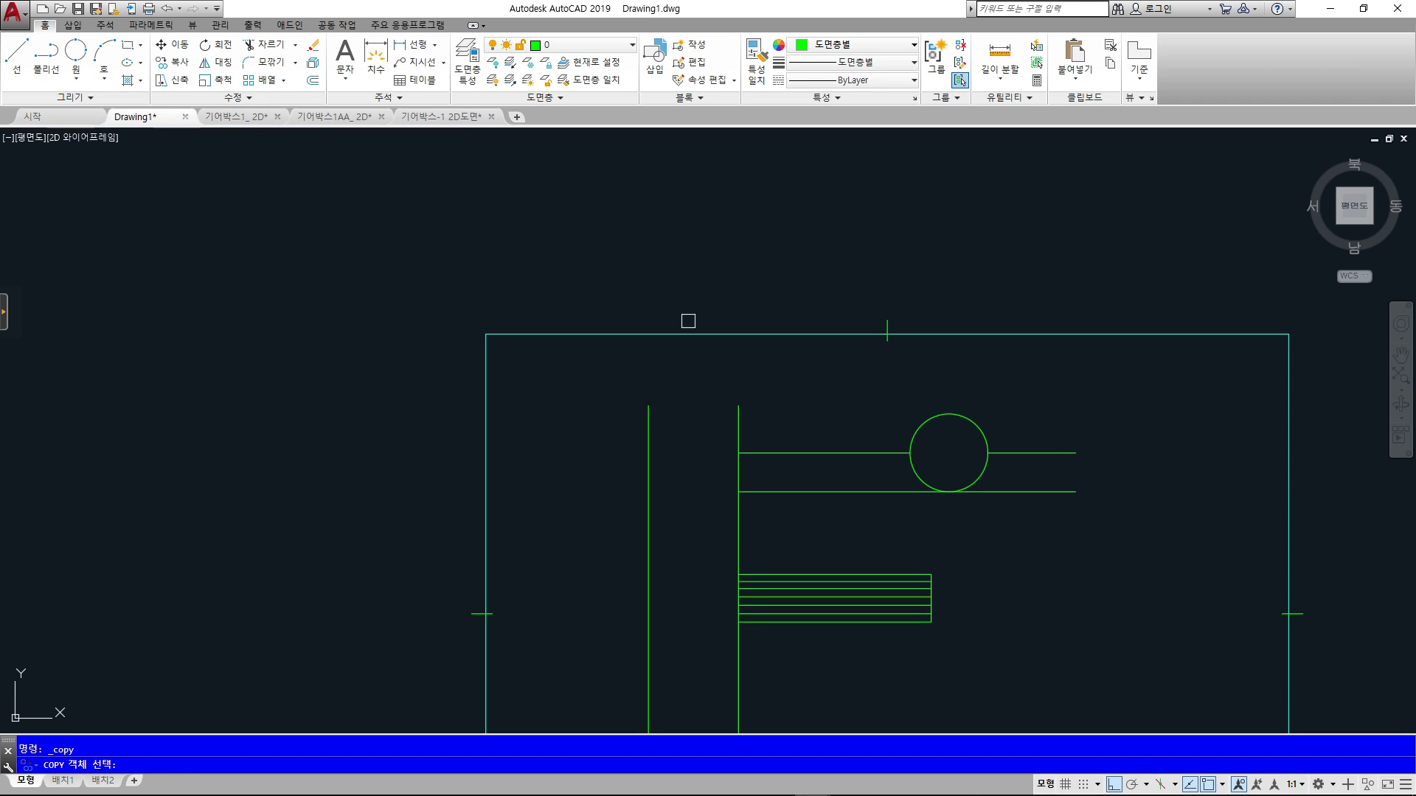
pyautogui.click(962, 420)
pyautogui.press('Return')
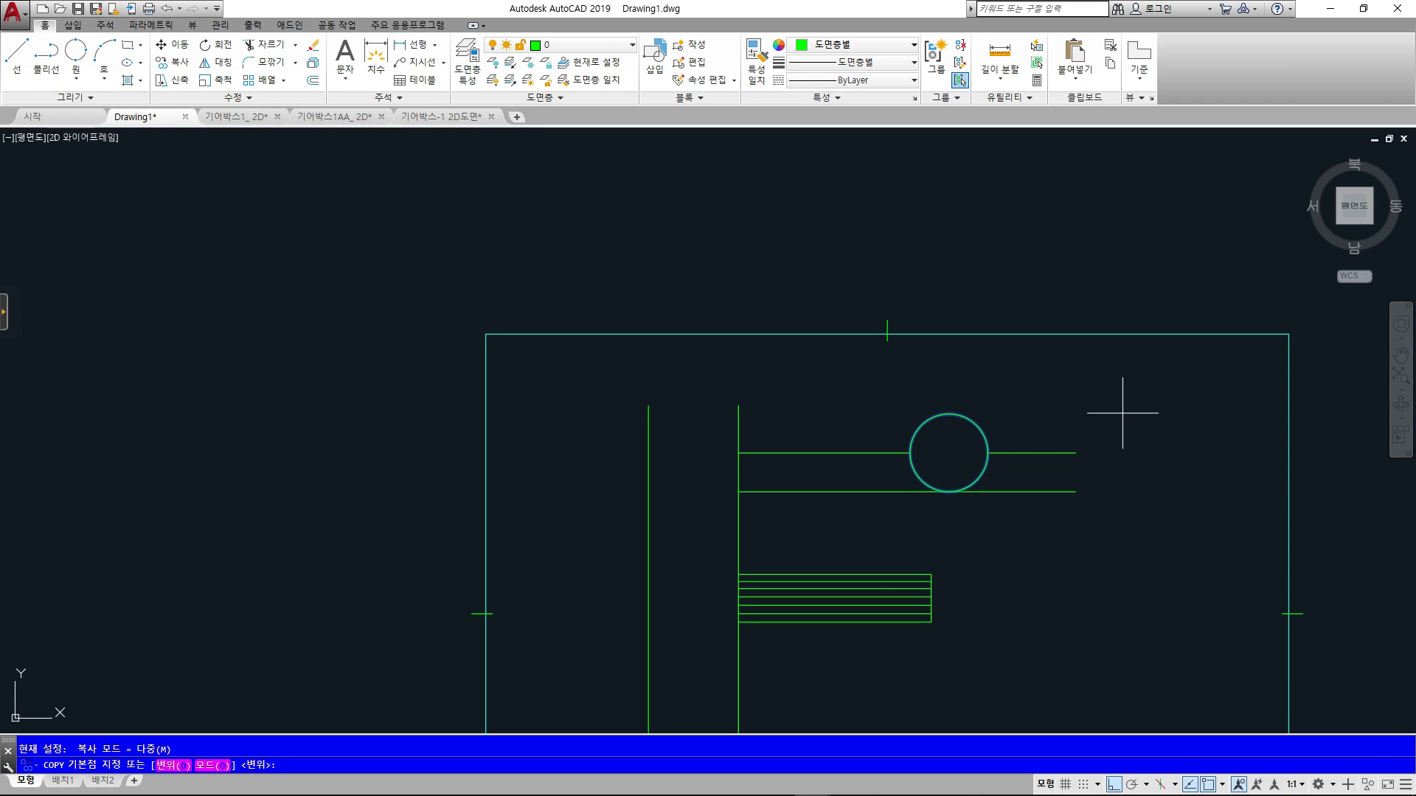
pyautogui.click(949, 453)
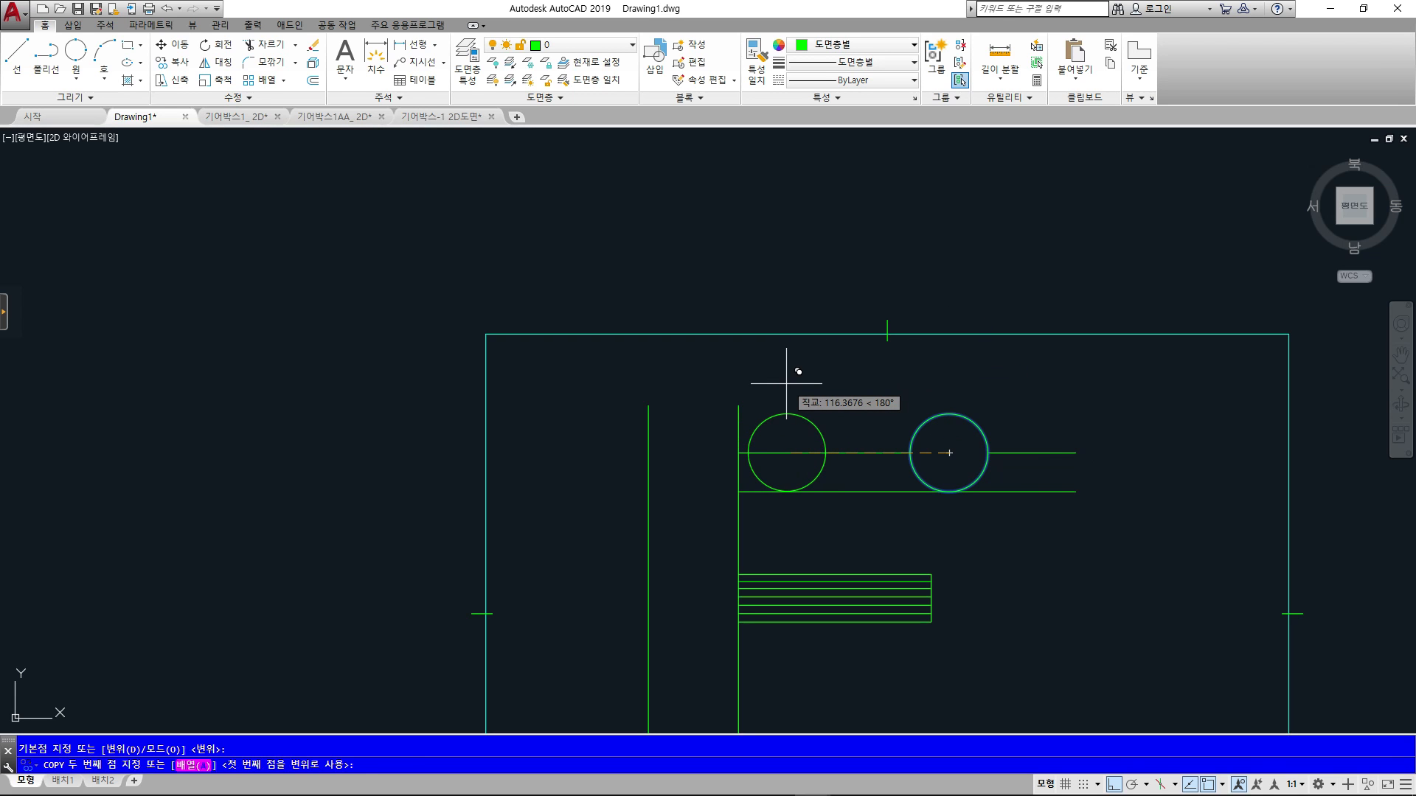
pyautogui.press('F8')
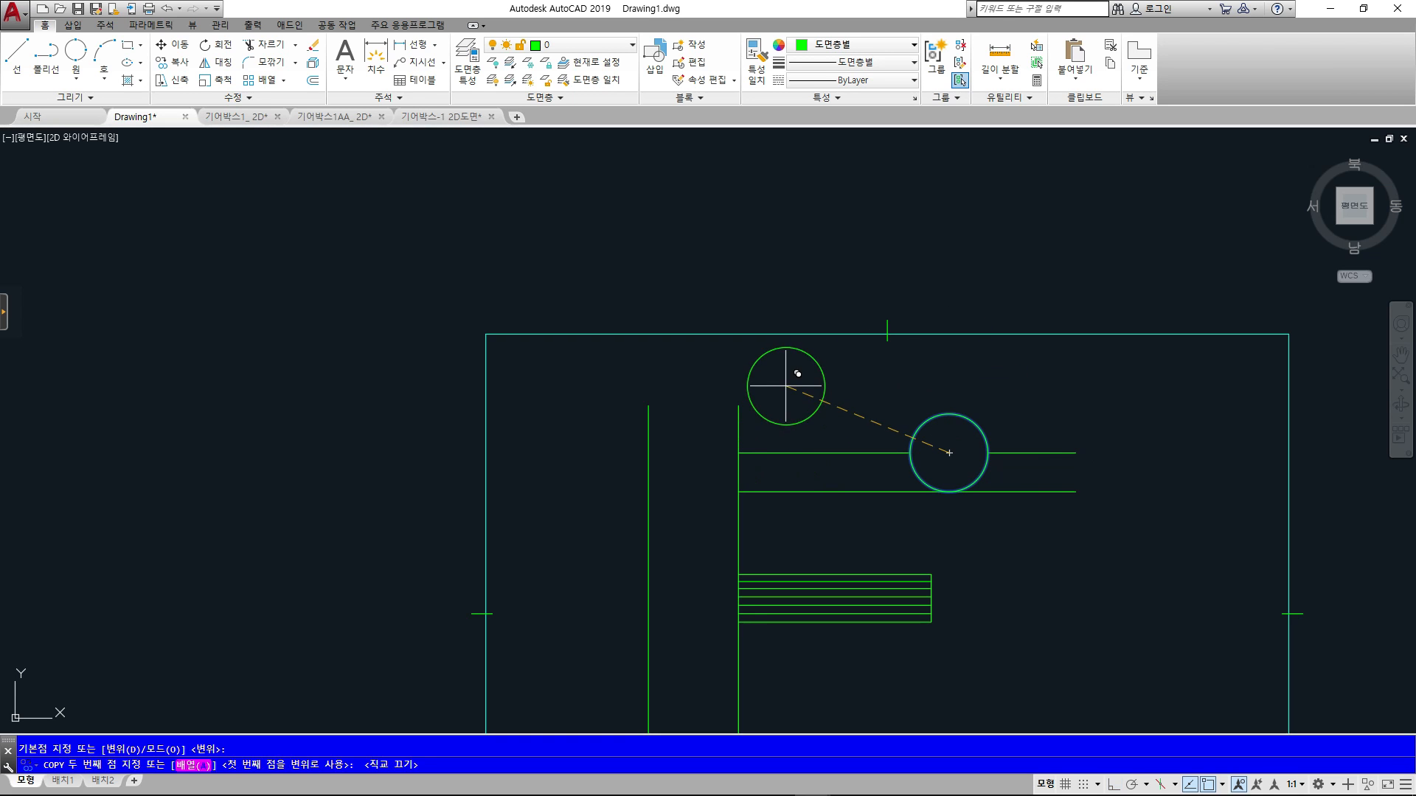
pyautogui.click(744, 397)
pyautogui.click(649, 405)
pyautogui.click(648, 569)
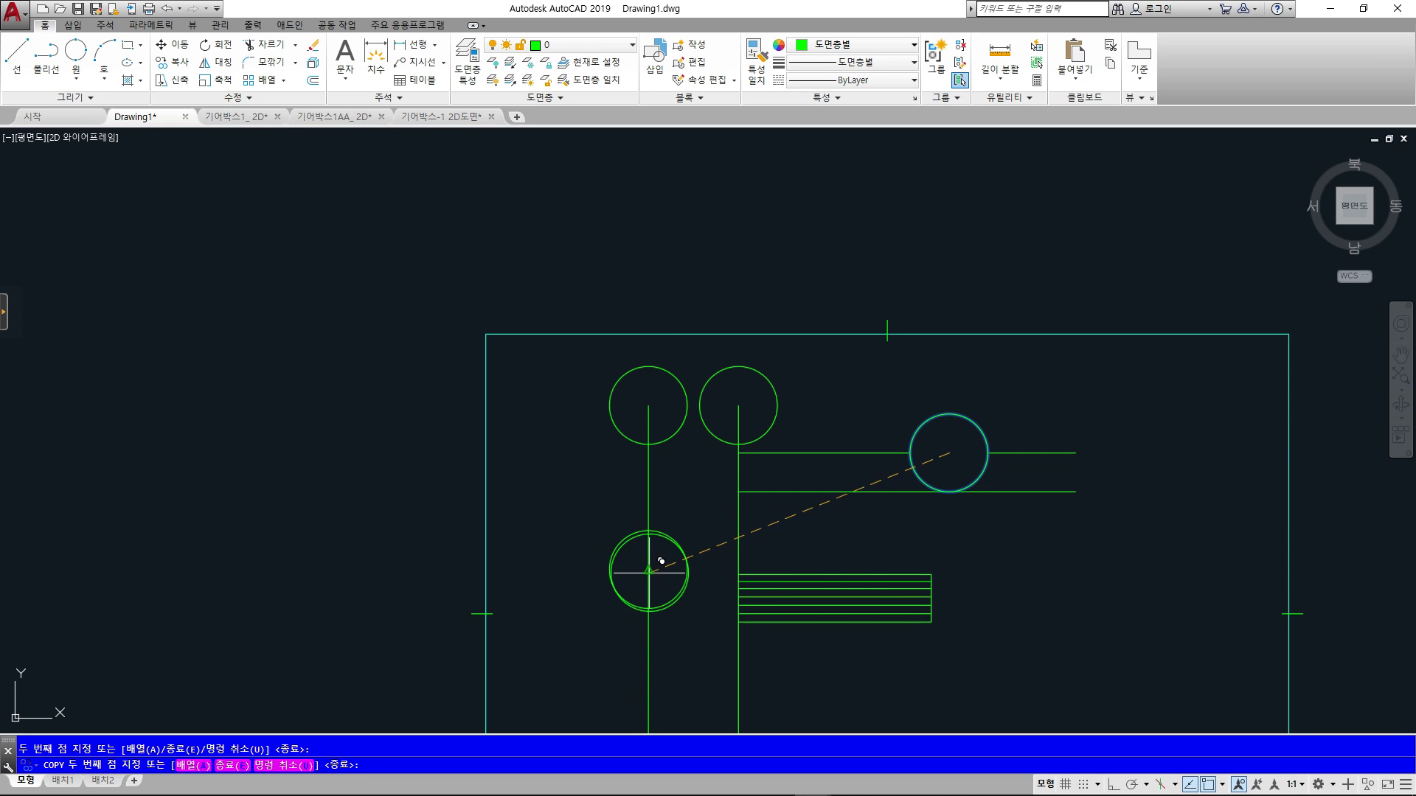
# - Place two more circle copies at the bottom endpoints of the two long vertical lines and finish copying
pyautogui.moveTo(831, 580); pyautogui.dragTo(831, 435, button='middle')
pyautogui.click(739, 589)
pyautogui.click(649, 588)
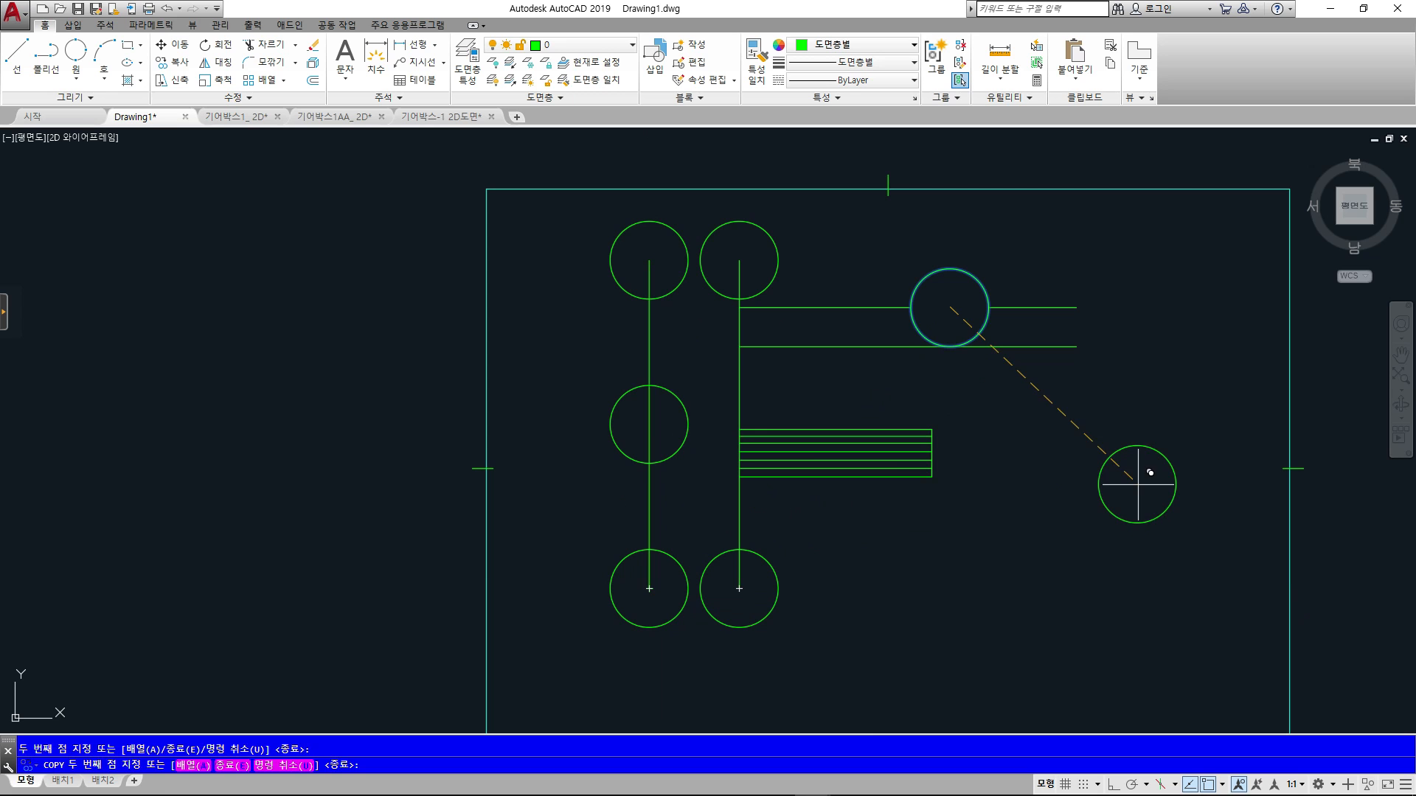
pyautogui.press('Escape')
pyautogui.press('Escape')
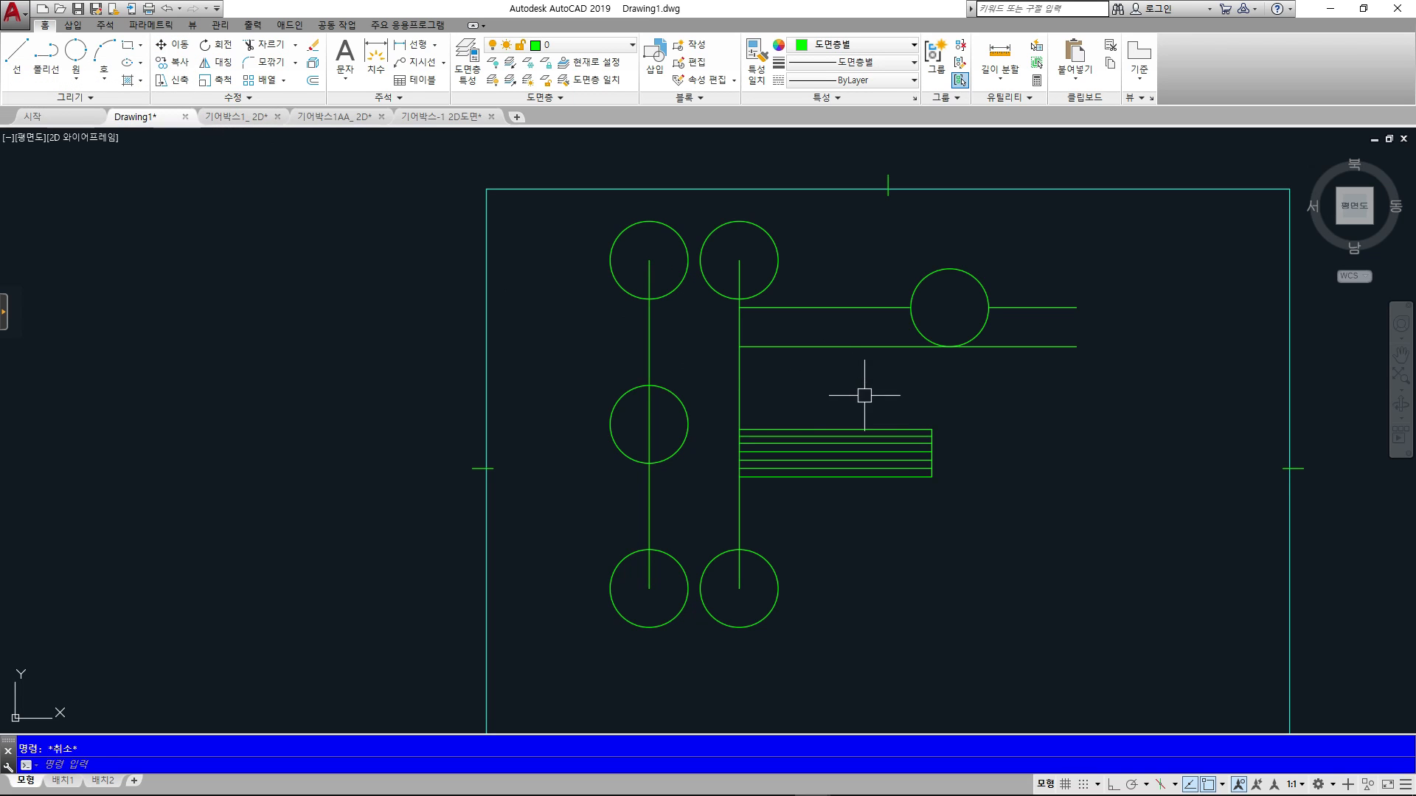
# - Move the circle on the upper horizontal lines by its center onto the short vertical line closing the stack, near its upper end
pyautogui.write('m')
pyautogui.press('Return')
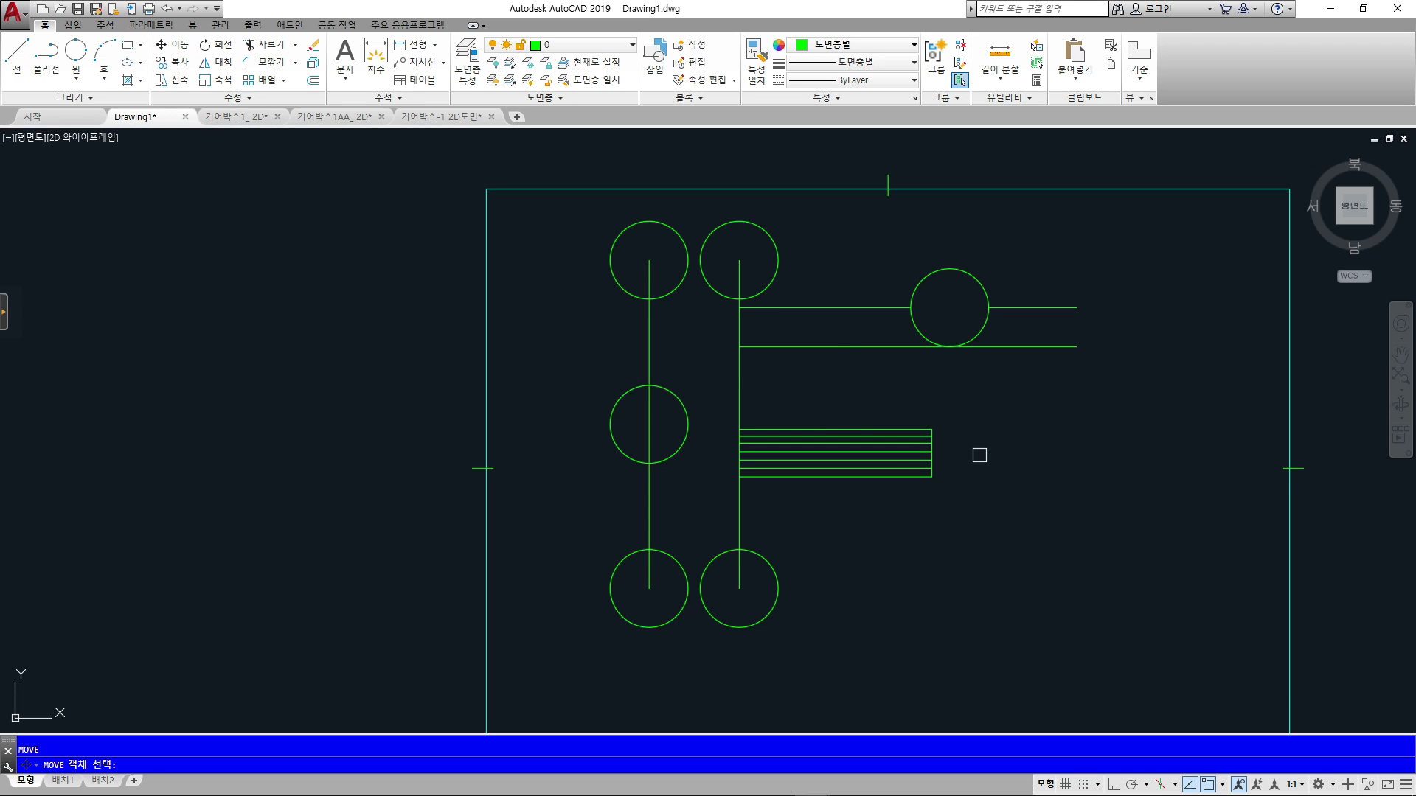
pyautogui.click(979, 326)
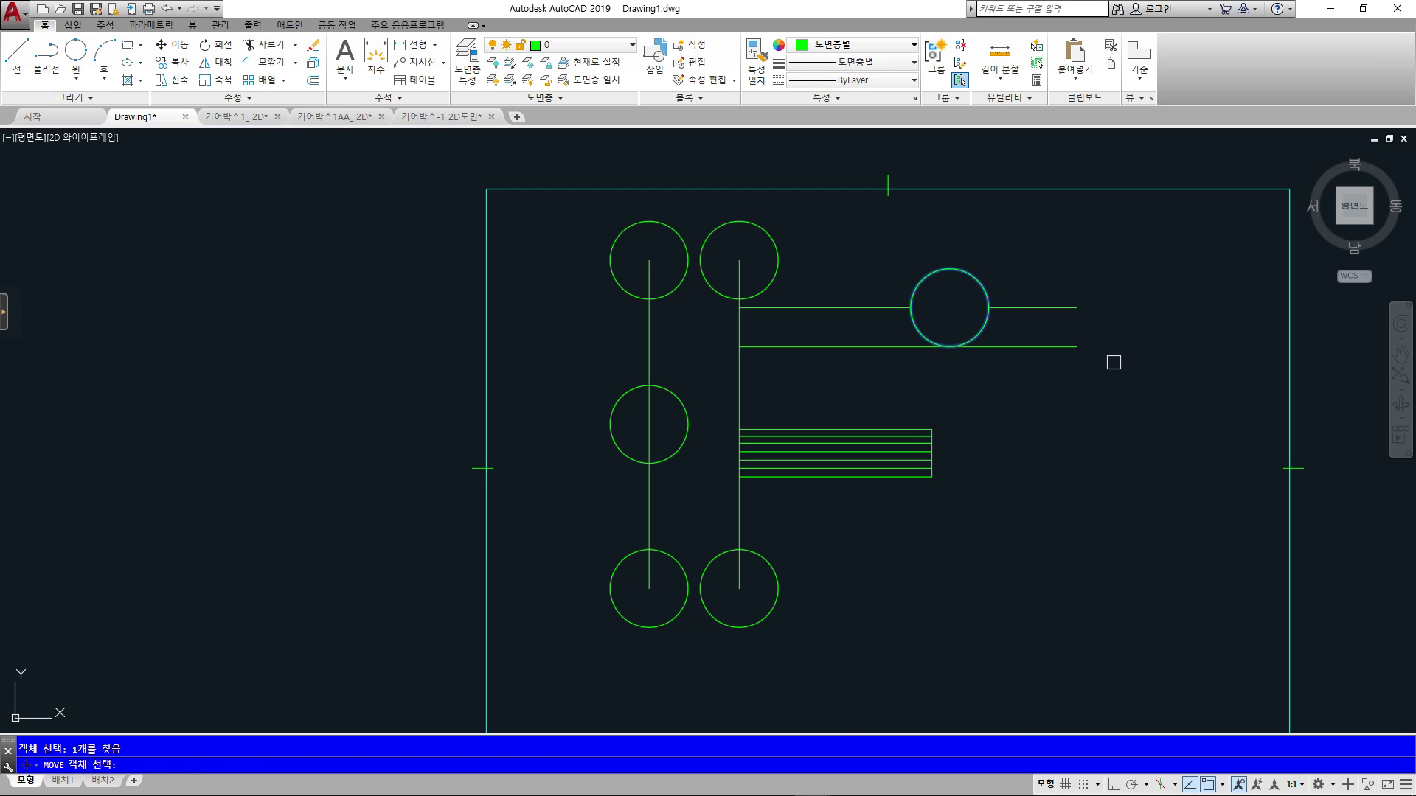
pyautogui.press('Return')
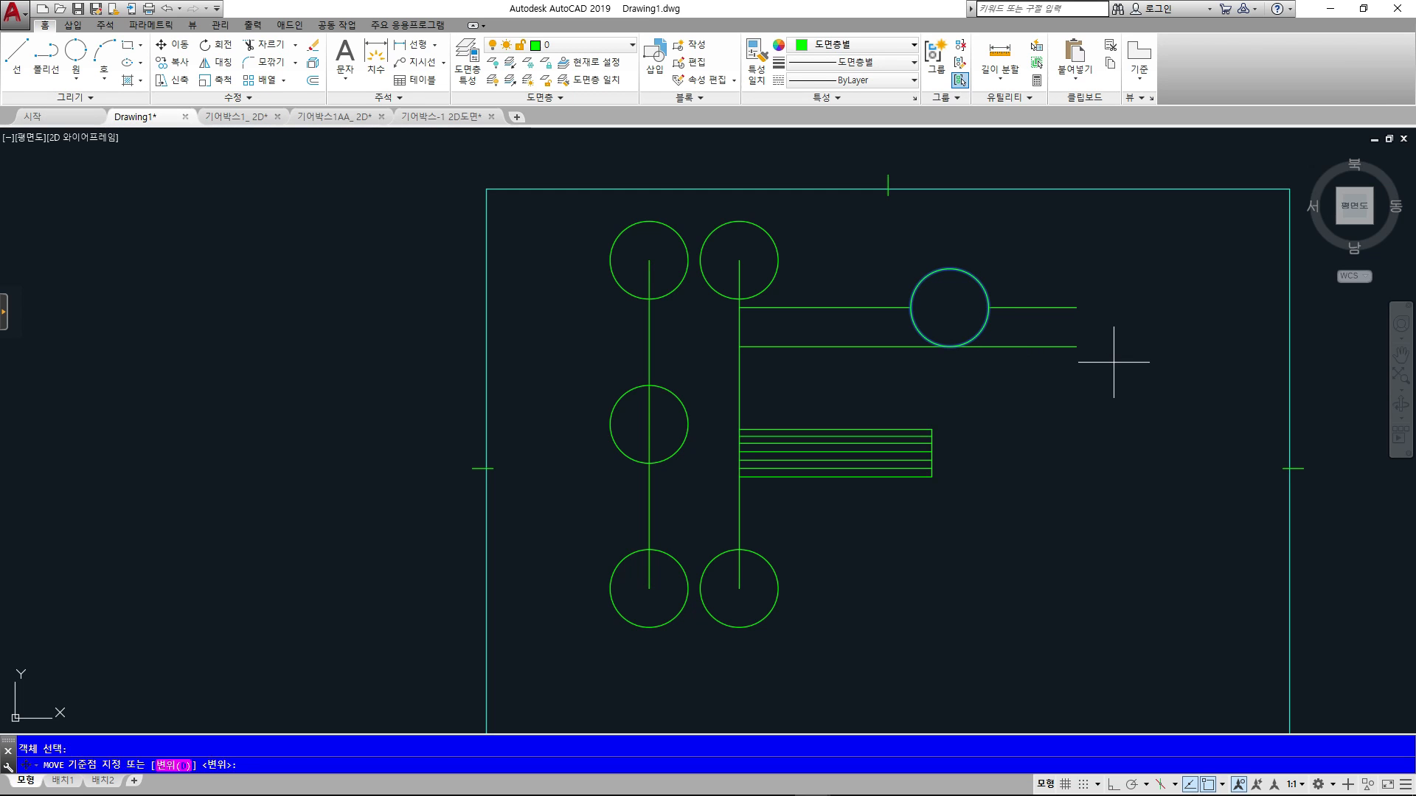
pyautogui.click(950, 308)
pyautogui.click(933, 436)
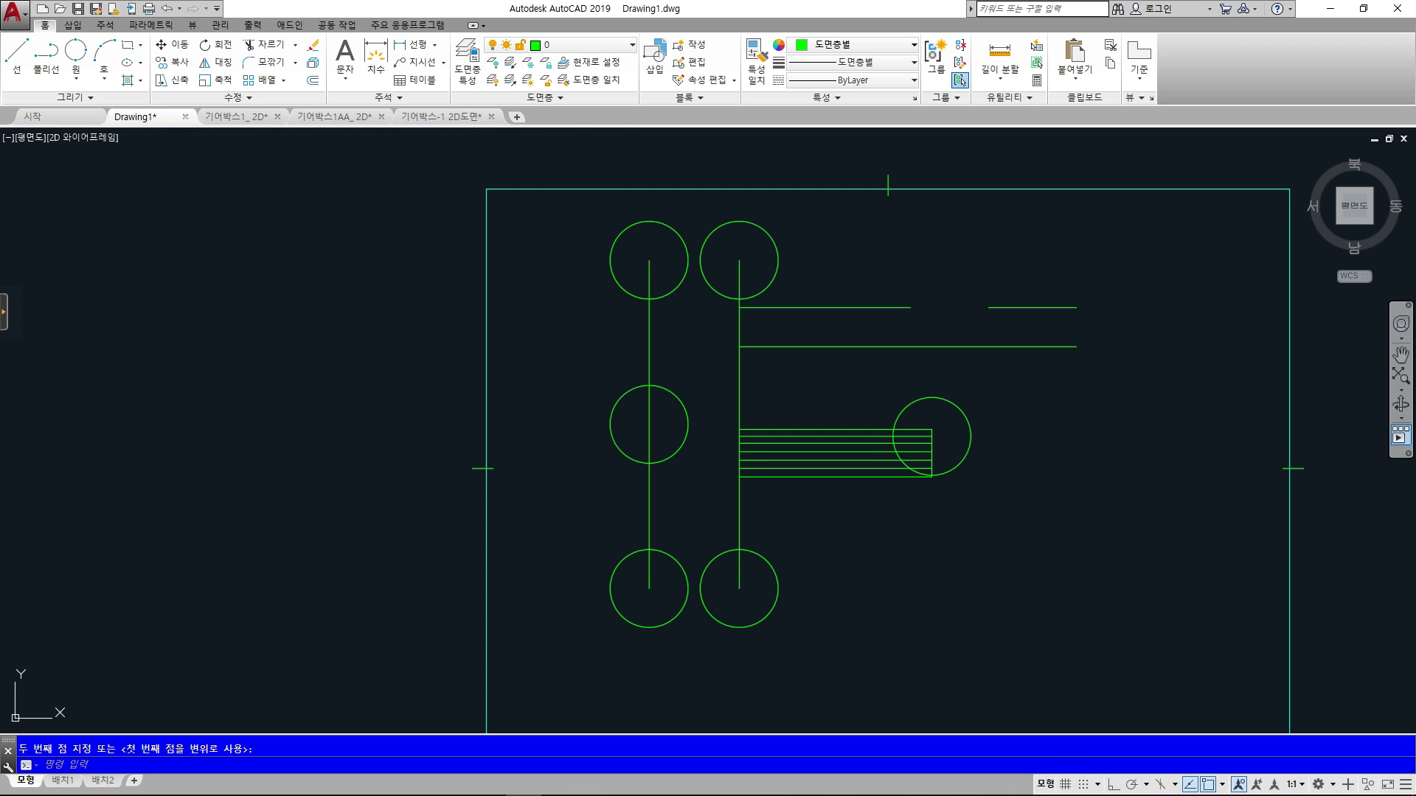
pyautogui.press('Escape')
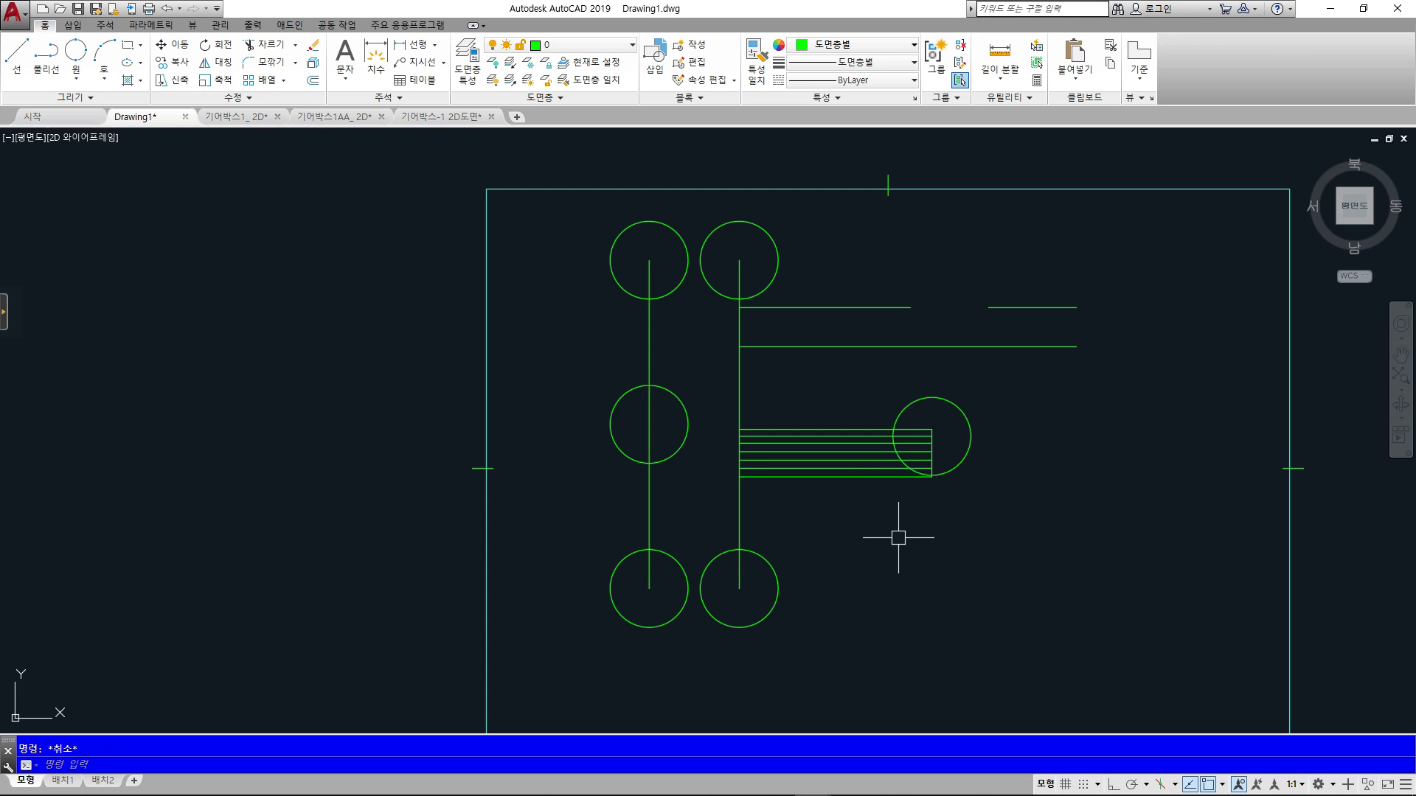
# - Erase all the circles and lines inside the drawing frame
pyautogui.click(1143, 661)
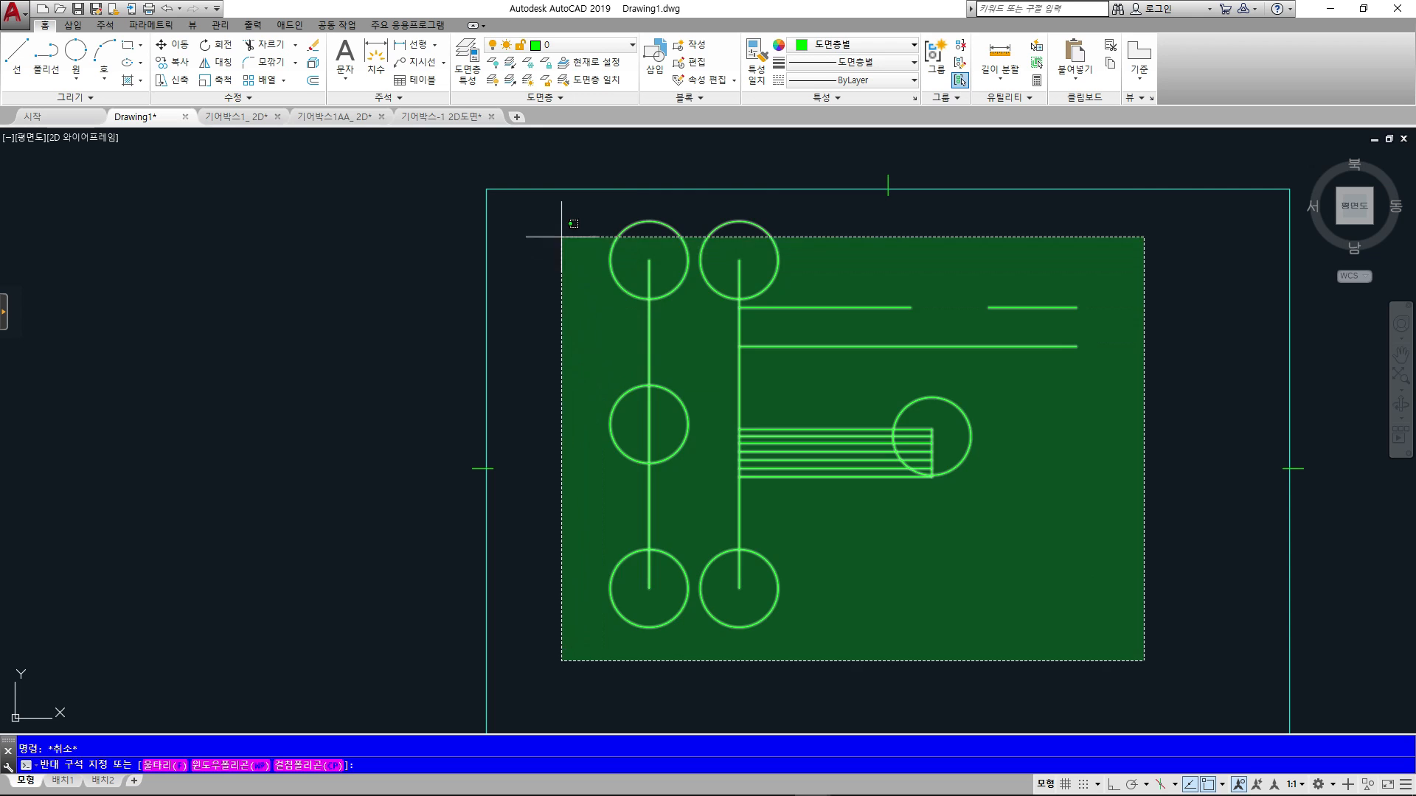
pyautogui.click(561, 236)
pyautogui.press('Delete')
pyautogui.middleClick(855, 522)
pyautogui.middleClick(854, 523)
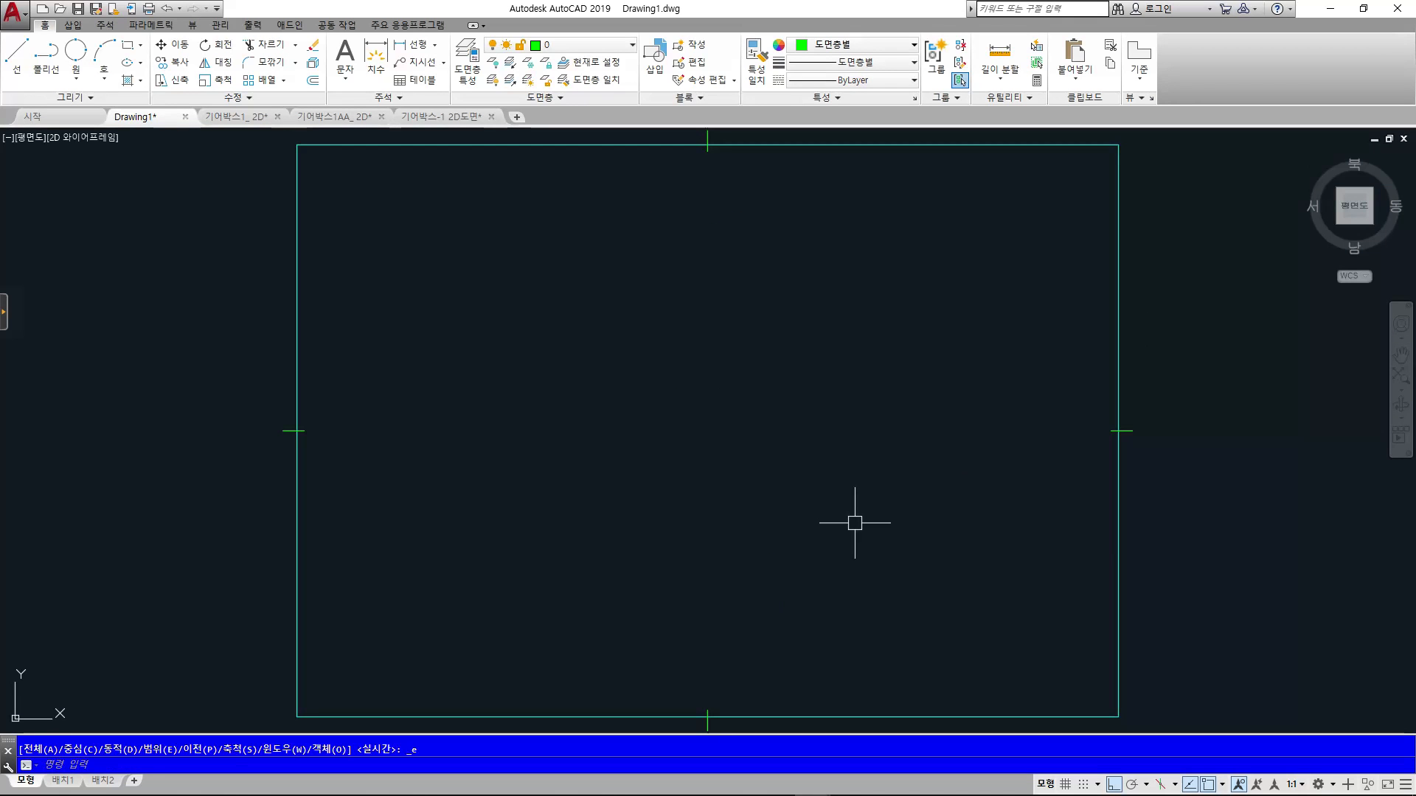
# - With Ortho on, draw four connected lines as an open rectangle inside the frame, stopping the left side short of the upper line
pyautogui.write('l')
pyautogui.press('Return')
pyautogui.click(503, 303)
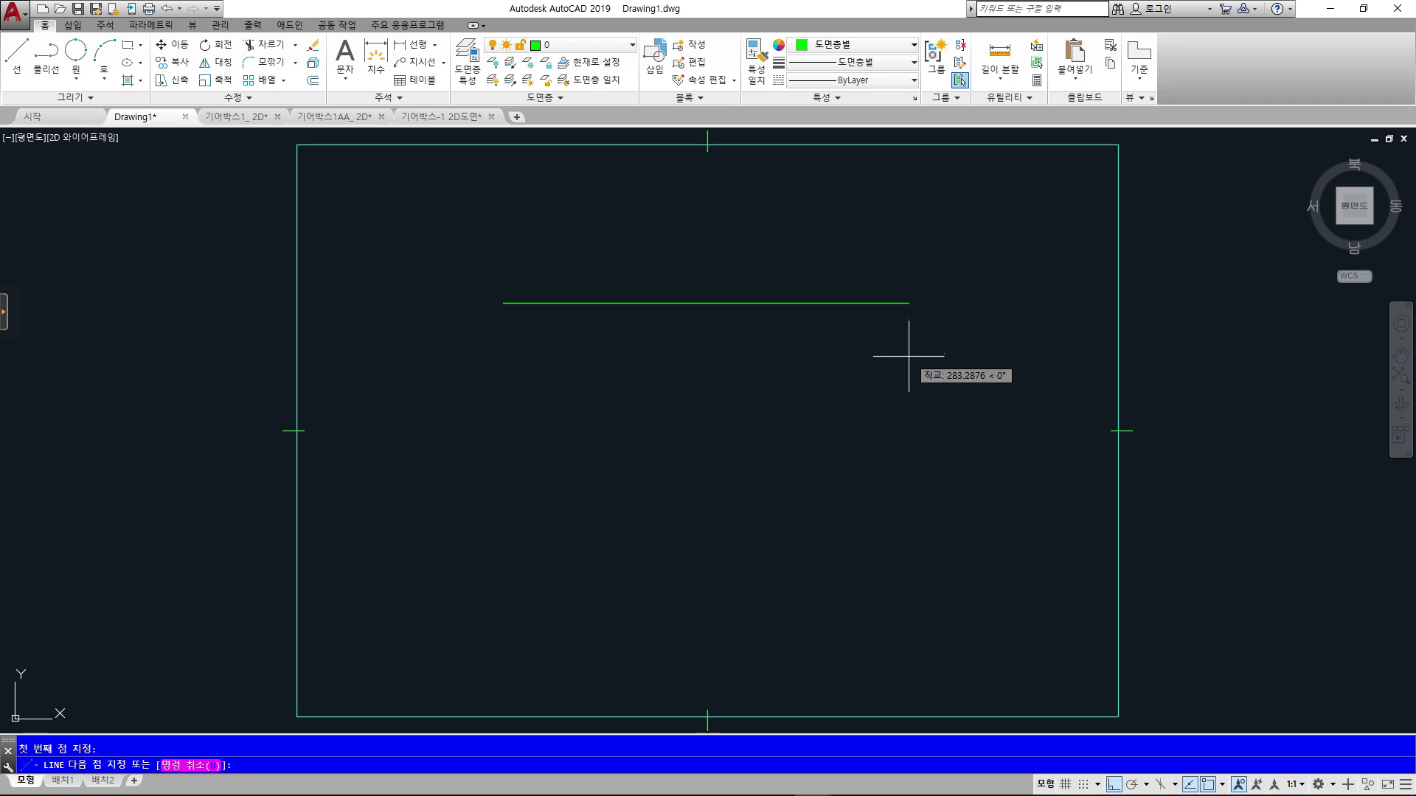
pyautogui.click(880, 332)
pyautogui.click(880, 611)
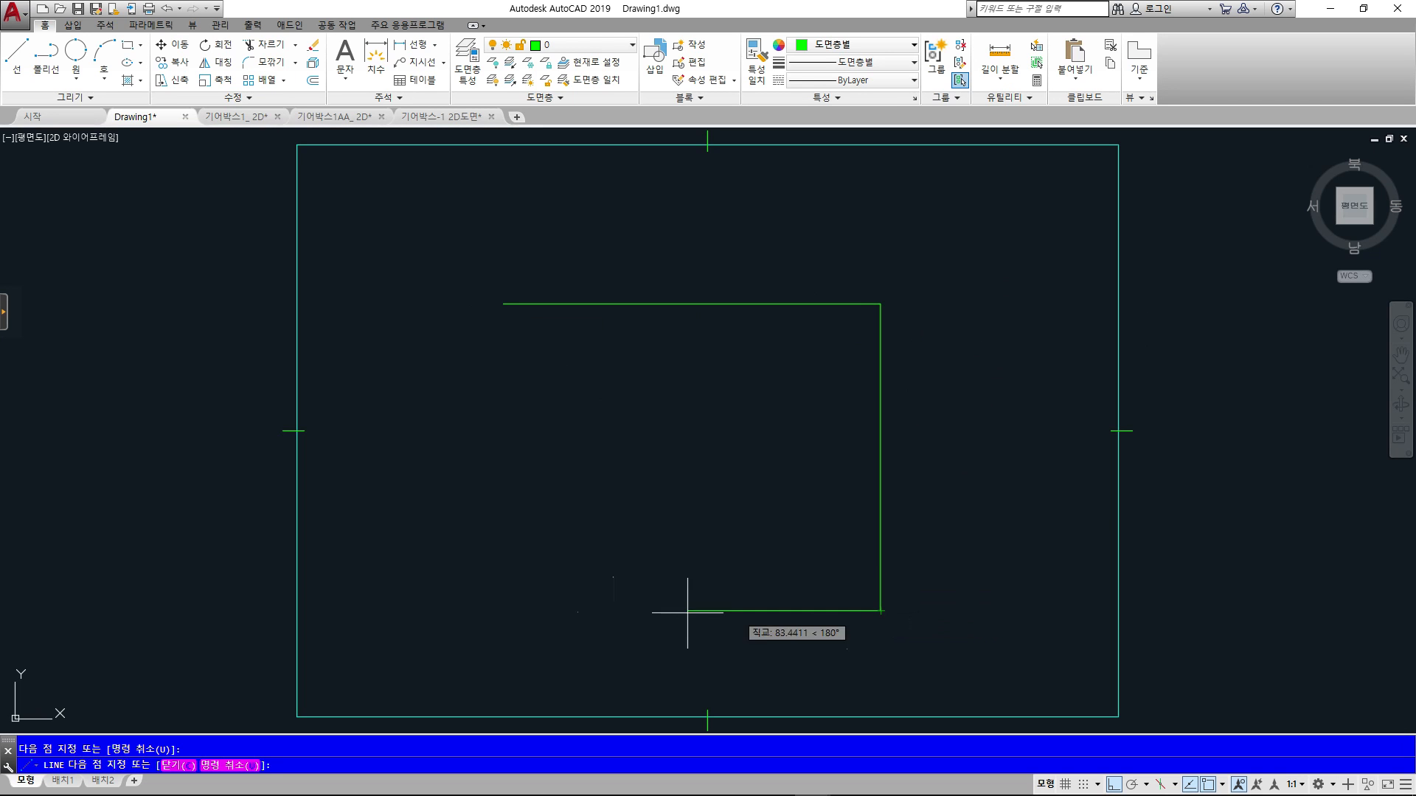
pyautogui.click(500, 611)
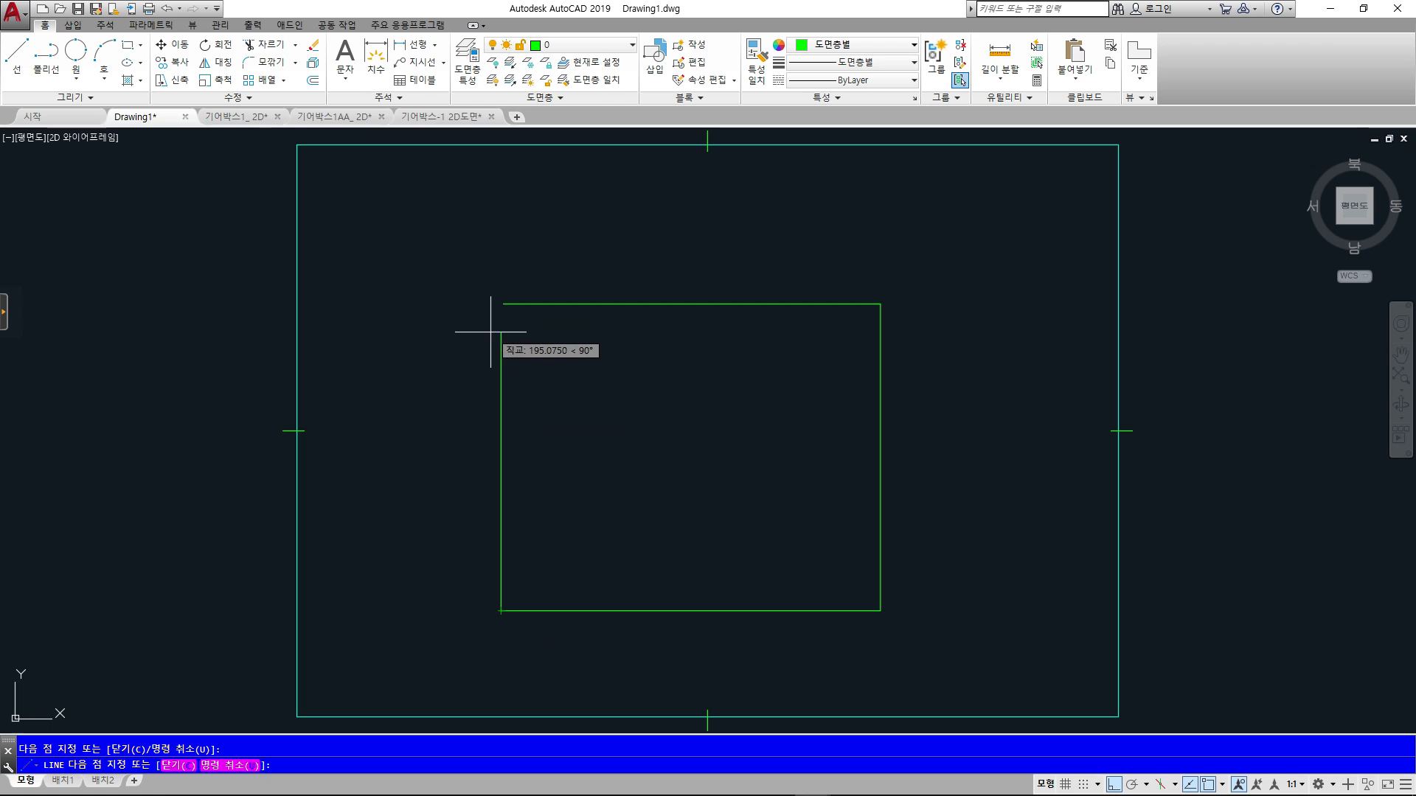
pyautogui.click(480, 364)
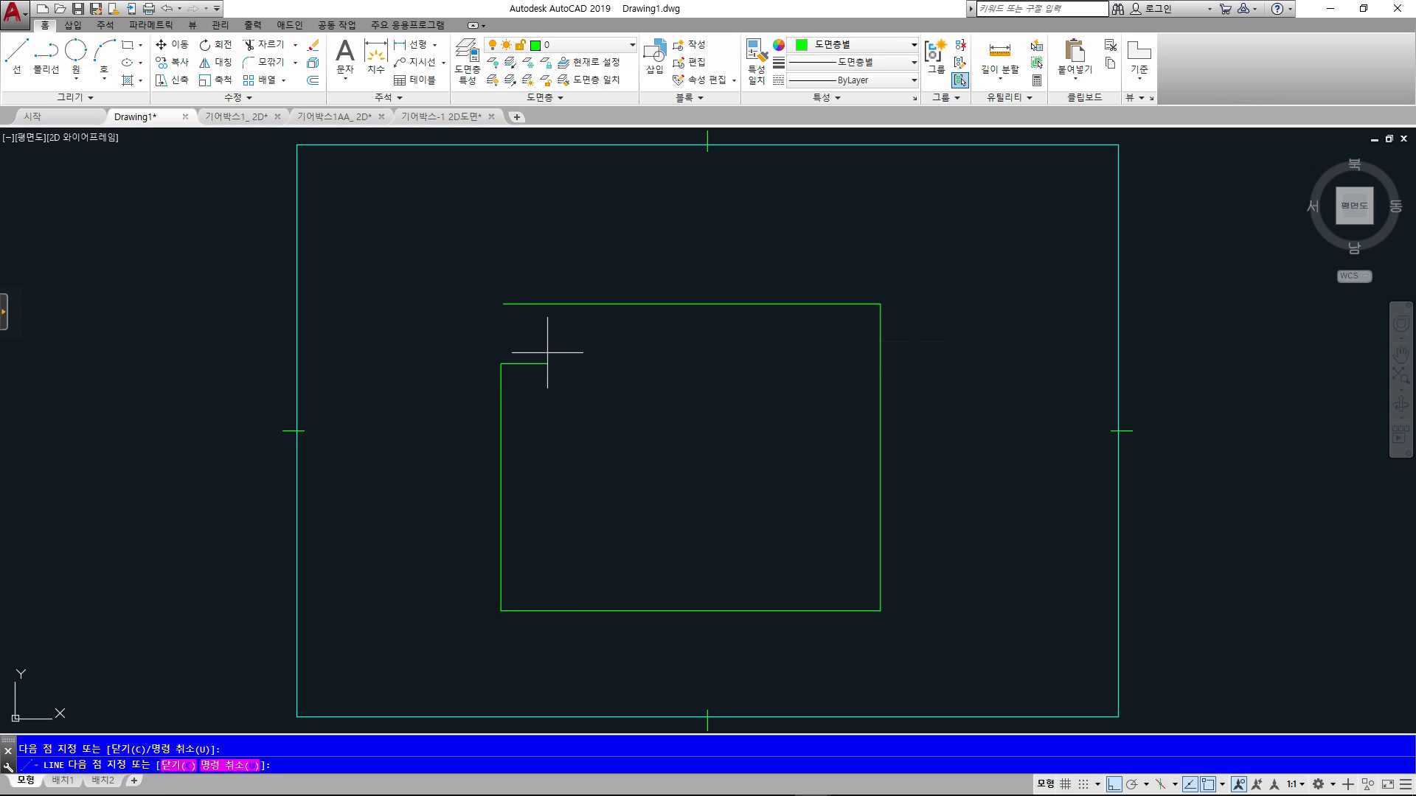
pyautogui.press('Escape')
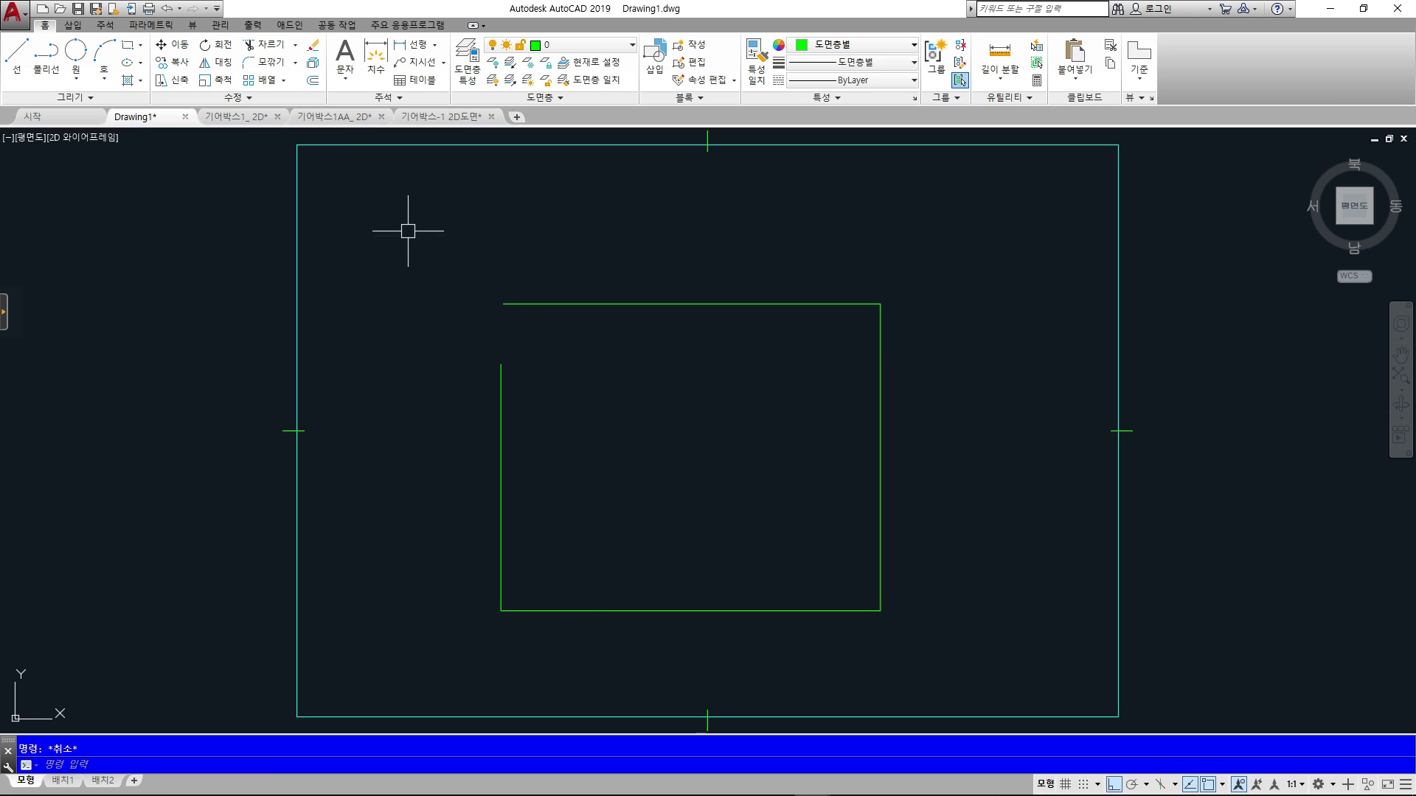
pyautogui.click(270, 65)
pyautogui.press('Escape')
pyautogui.press('space')
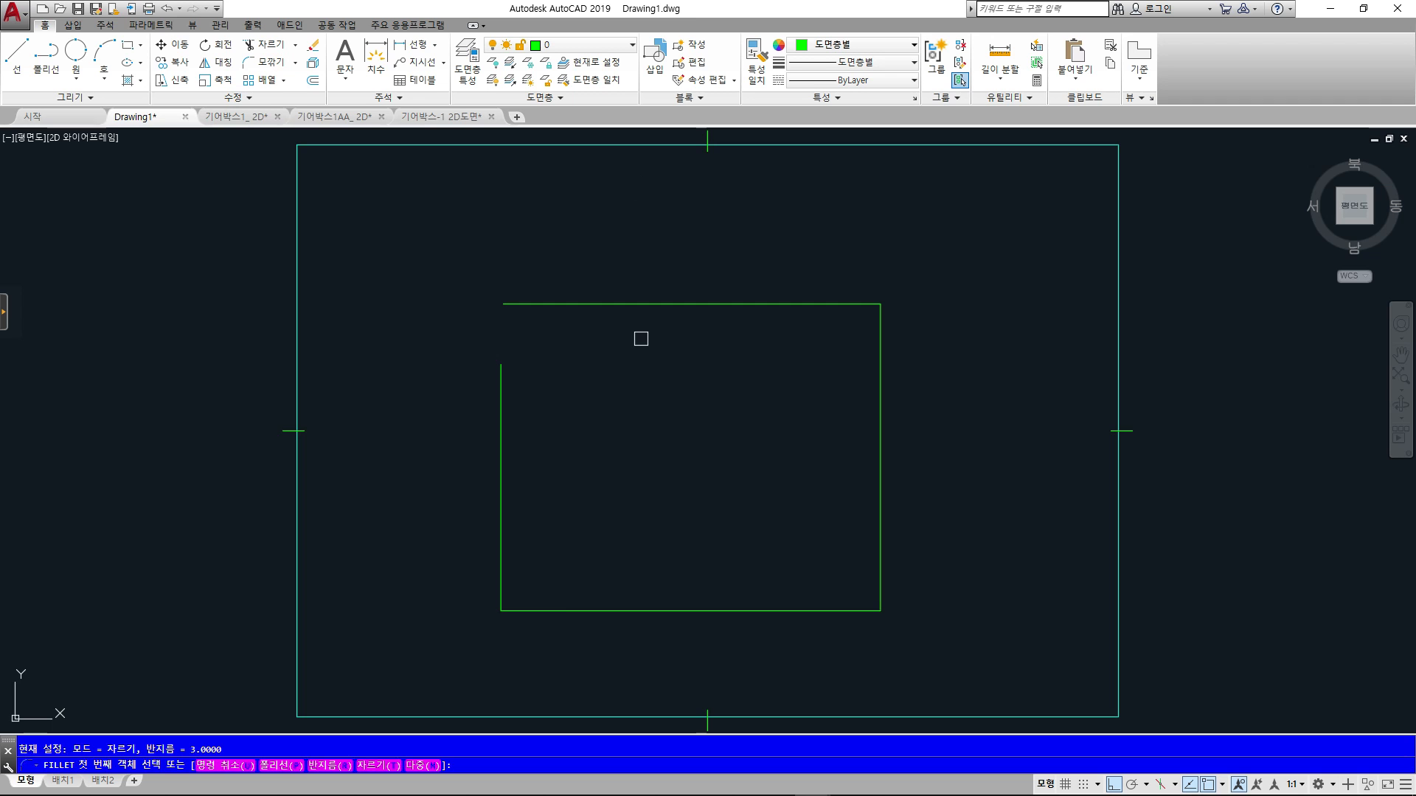
pyautogui.press('Escape')
# - Switch to the 기어박스-1 2D도면 drawing and delete the fillet arc between the housing's right outer wall and the M4 boss
pyautogui.click(441, 117)
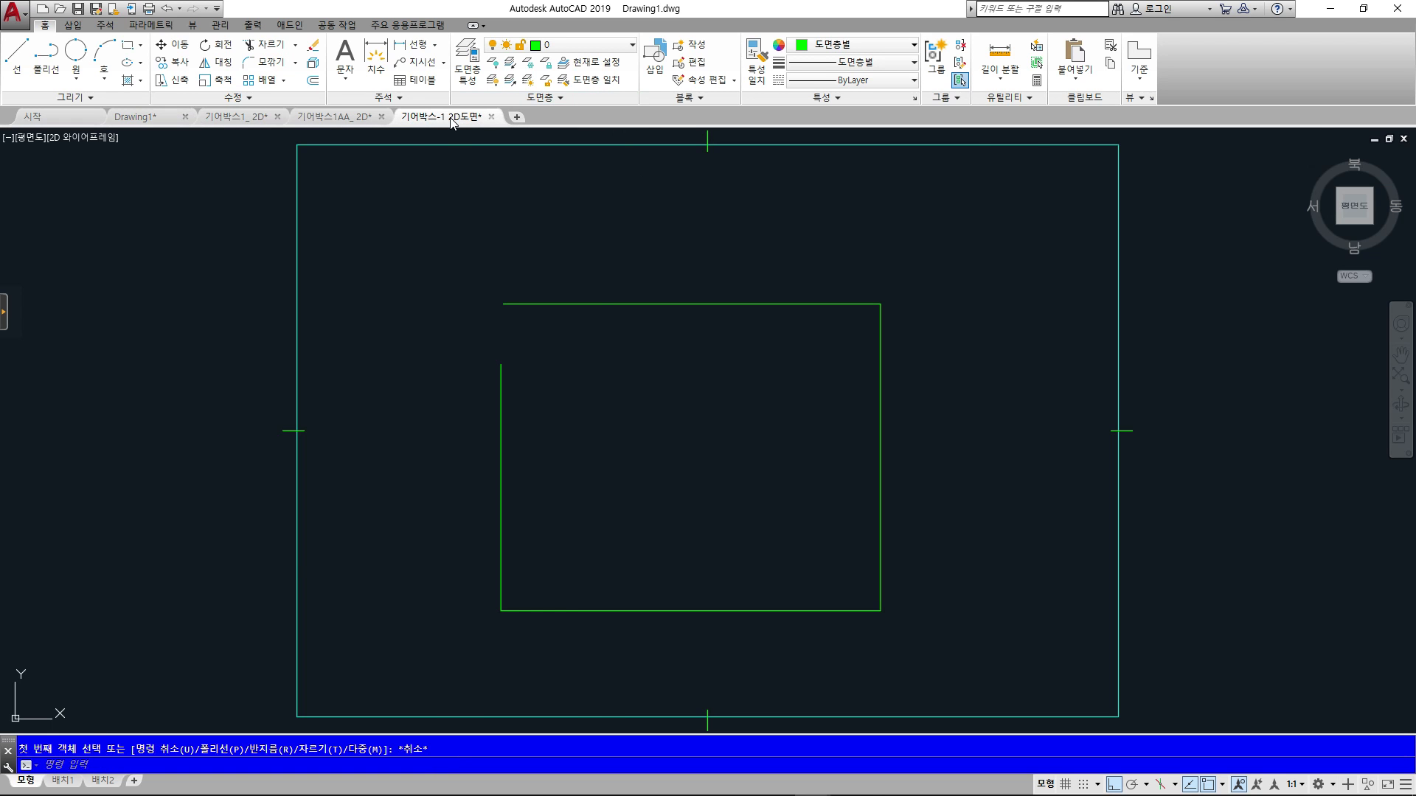
pyautogui.moveTo(583, 398); pyautogui.dragTo(571, 676, button='middle')
pyautogui.moveTo(639, 362); pyautogui.dragTo(637, 503, button='middle')
pyautogui.scroll(6, 668, 310)
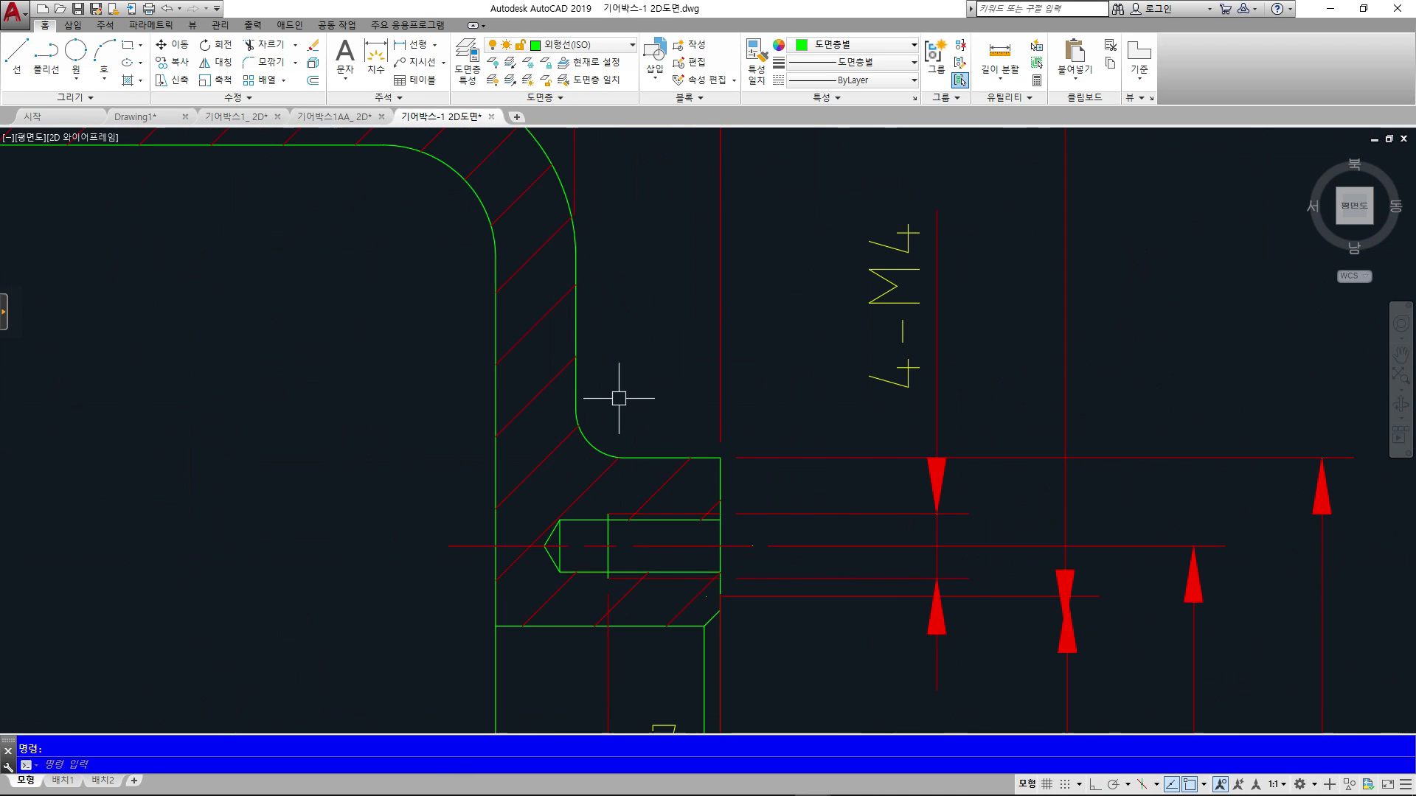
pyautogui.click(597, 446)
pyautogui.press('Delete')
# - Start the Fillet command and open its radius setting
pyautogui.write('f')
pyautogui.press('Return')
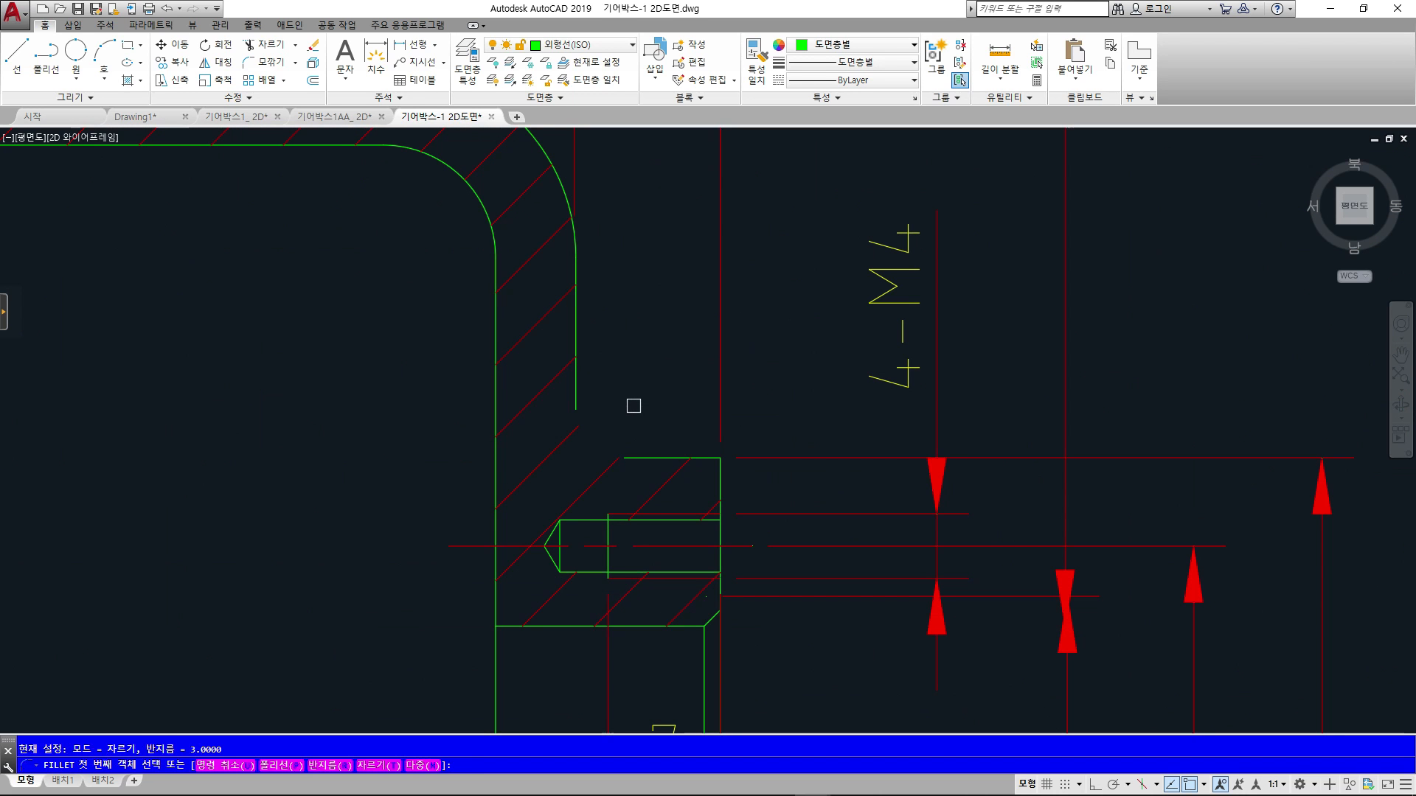
pyautogui.write('r')
pyautogui.press('Return')
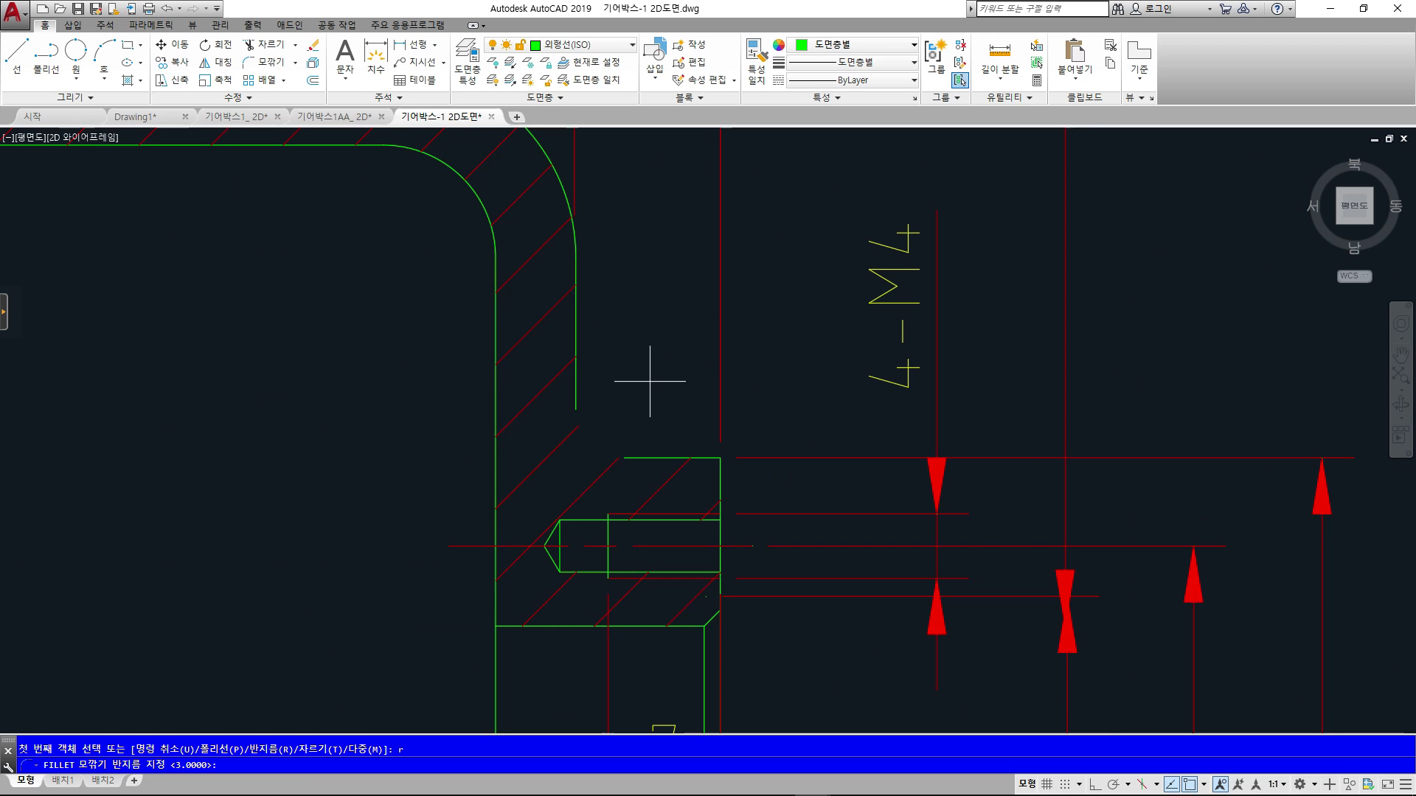
# - Examine the 주서 notes for the fillet radius that applies to unspecified corners of the gearbox housing
pyautogui.scroll(-5, 638, 472)
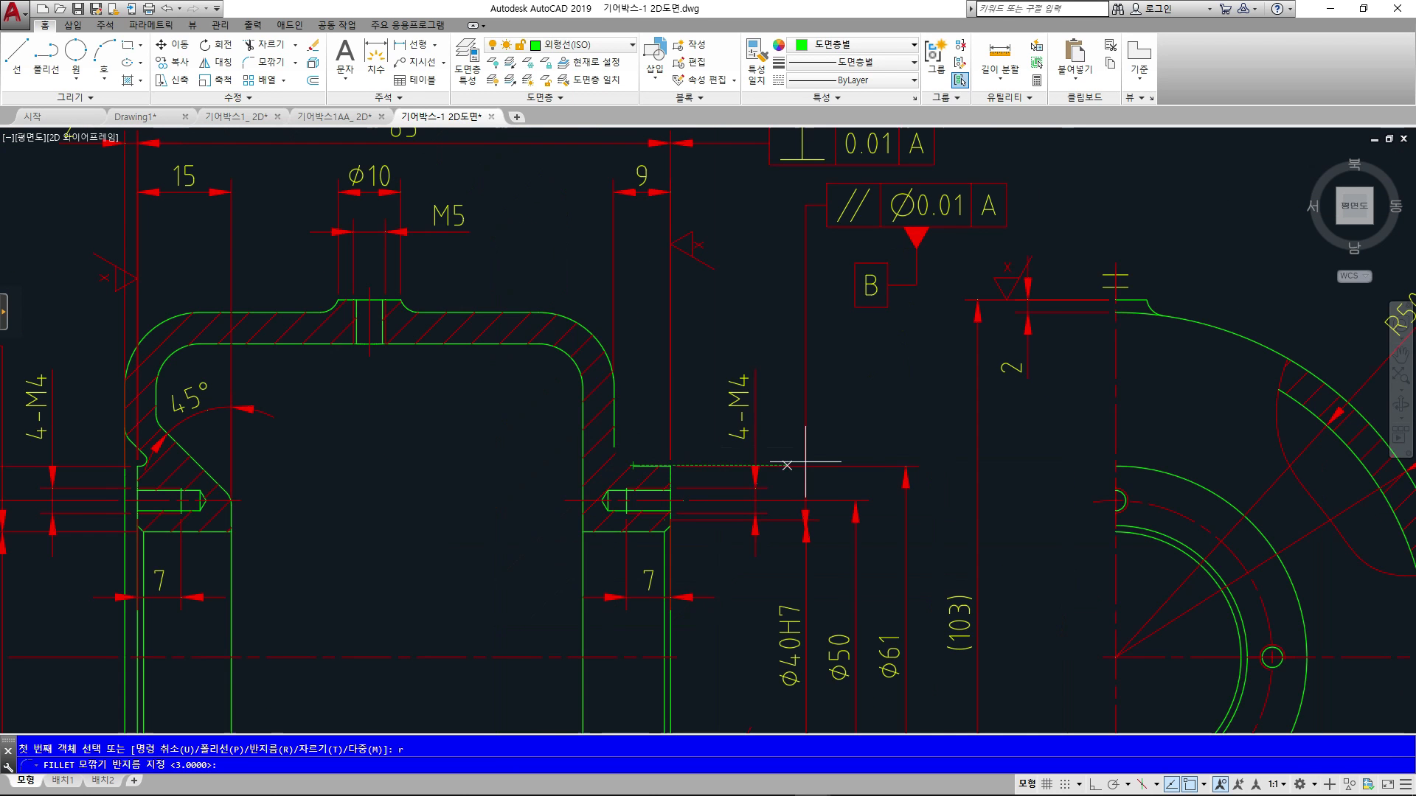
pyautogui.moveTo(806, 467); pyautogui.dragTo(735, 437, button='middle')
pyautogui.scroll(4, 1021, 516)
pyautogui.scroll(-4, 1020, 516)
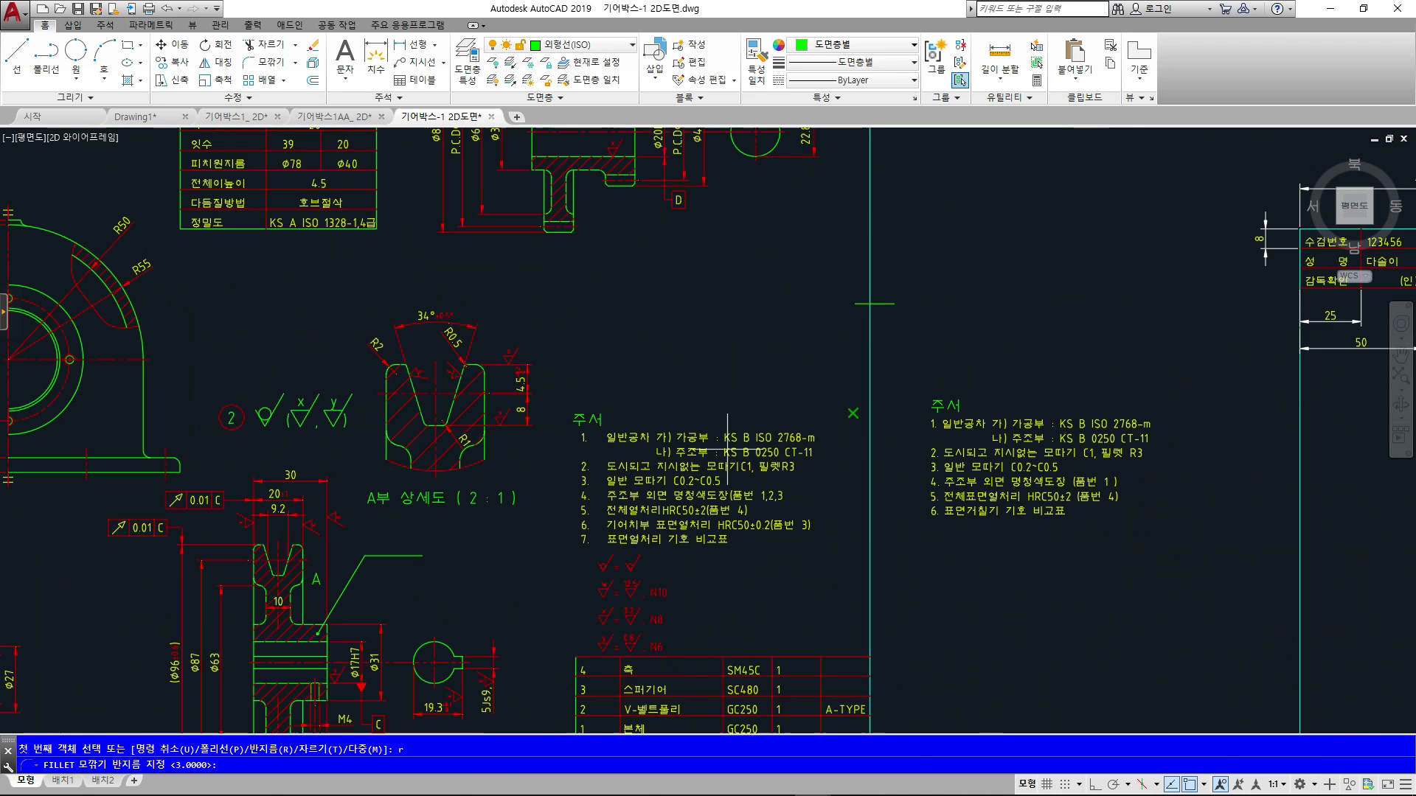
pyautogui.scroll(4, 675, 443)
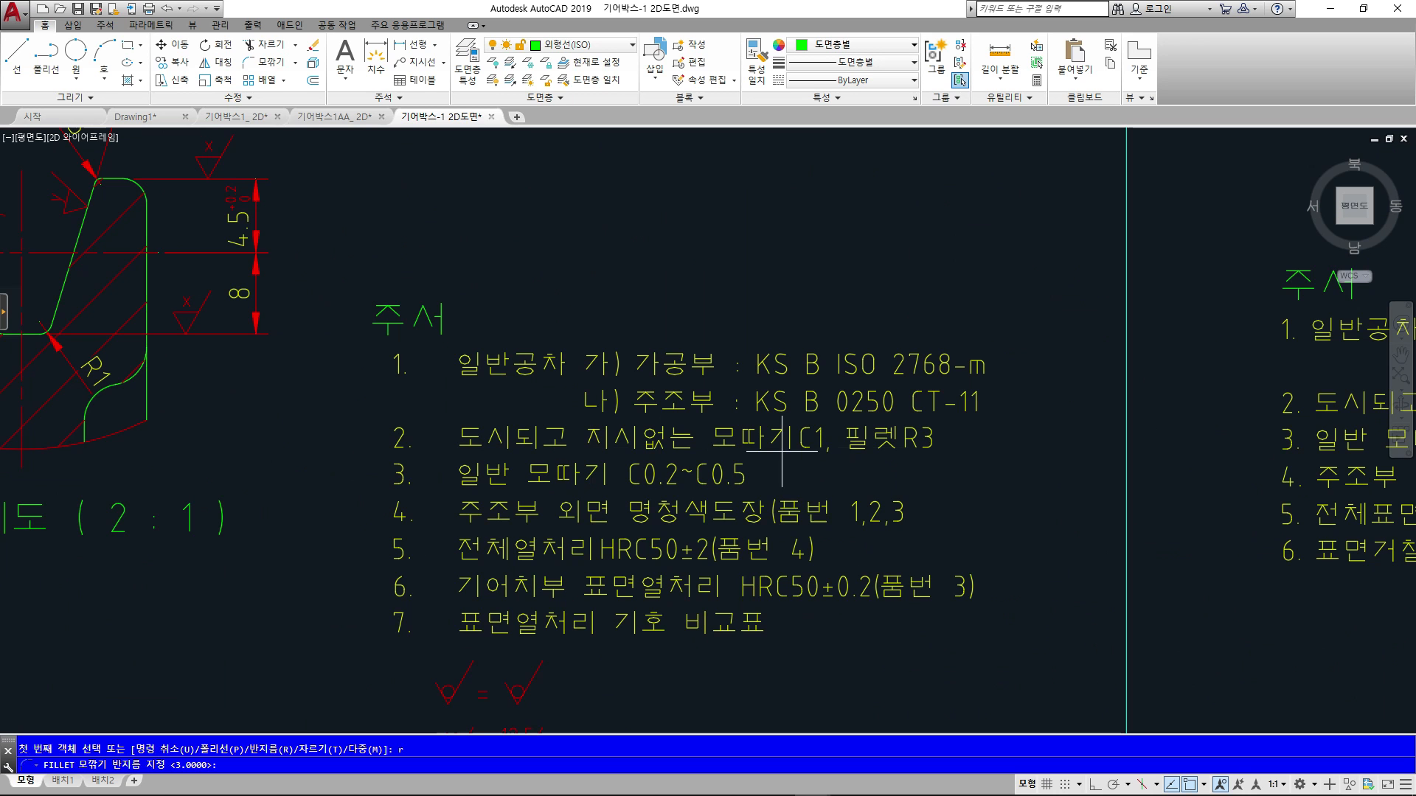
pyautogui.scroll(-4, 926, 443)
pyautogui.scroll(7, 806, 521)
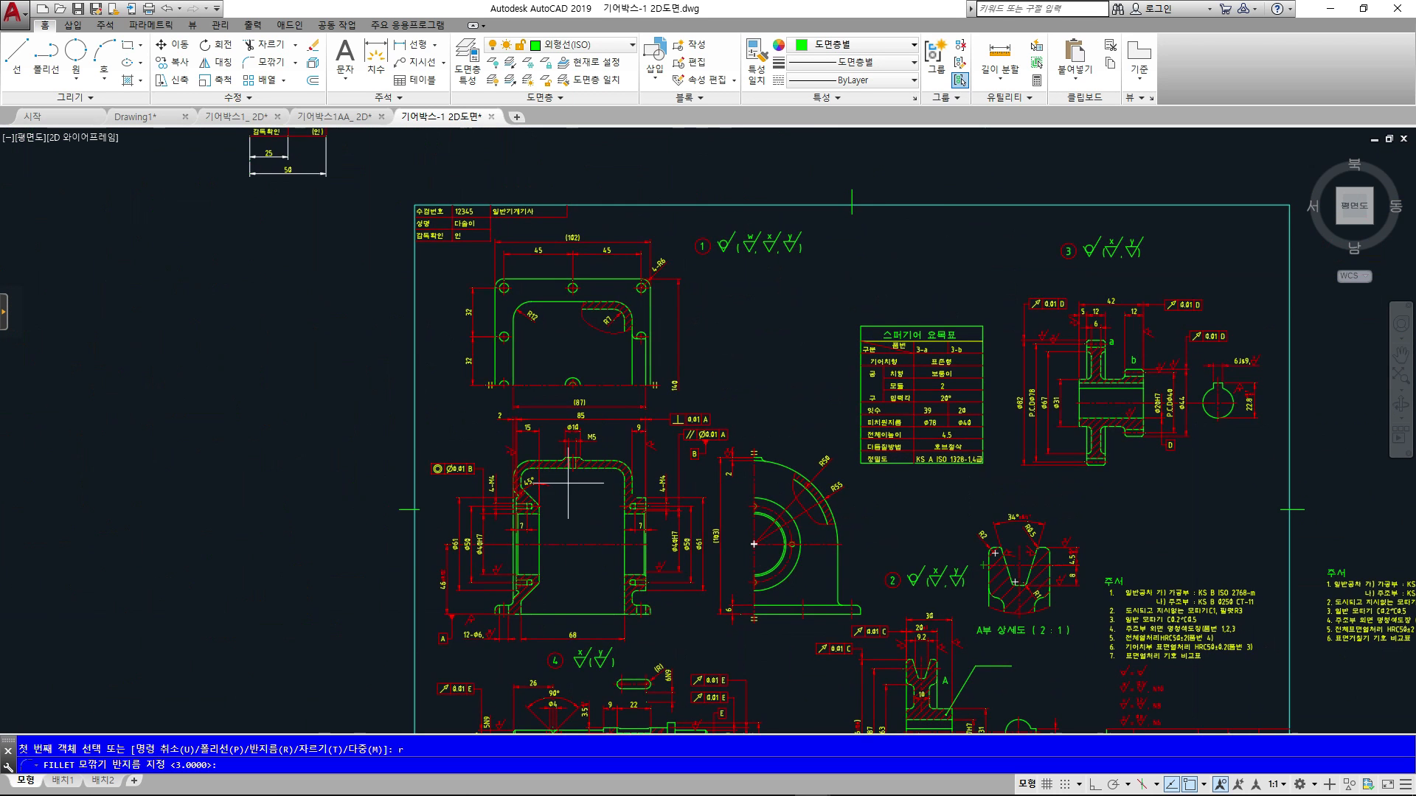
pyautogui.moveTo(806, 521); pyautogui.dragTo(711, 397, button='middle')
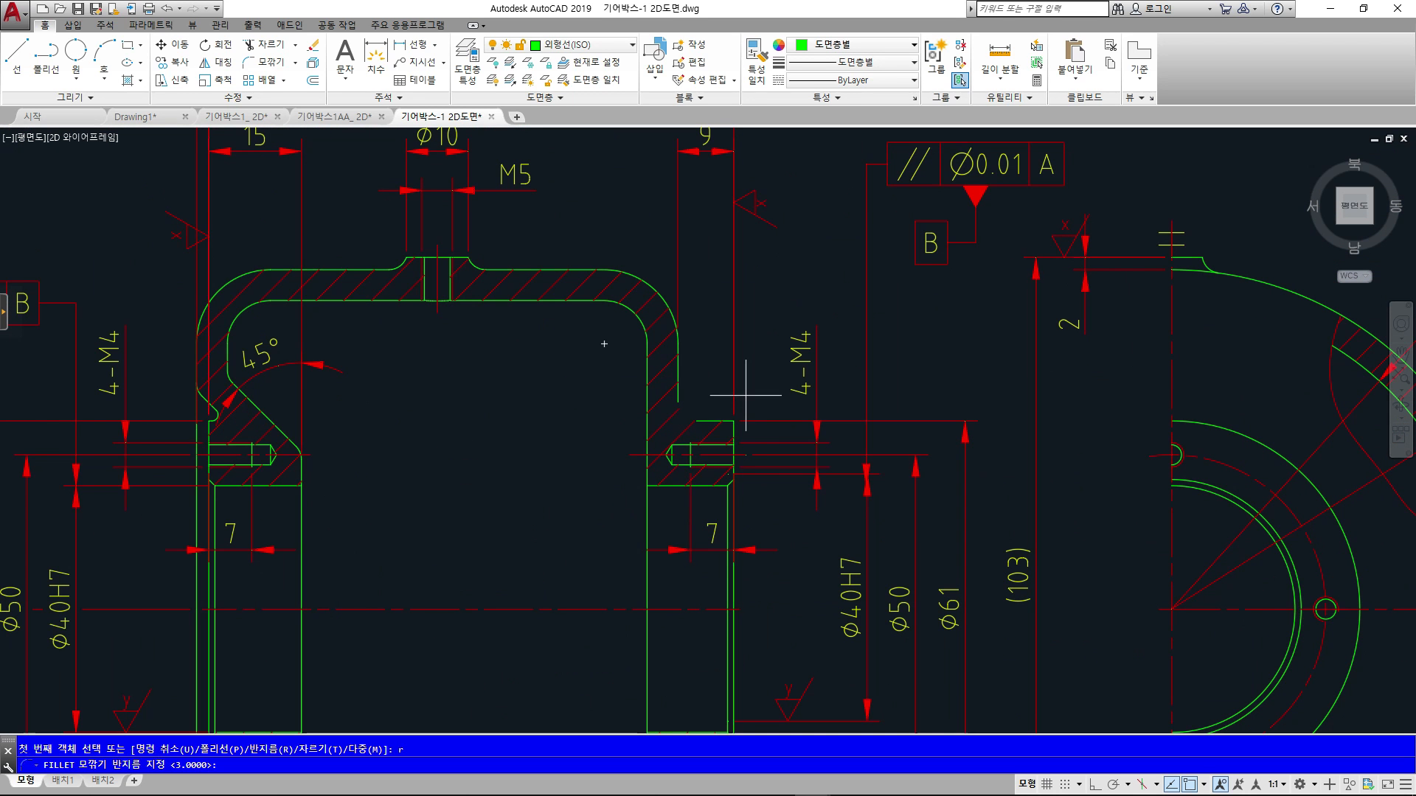
# - Fillet the housing's right outer wall line and the boss's upper line with the default radius of 3
pyautogui.scroll(2, 712, 443)
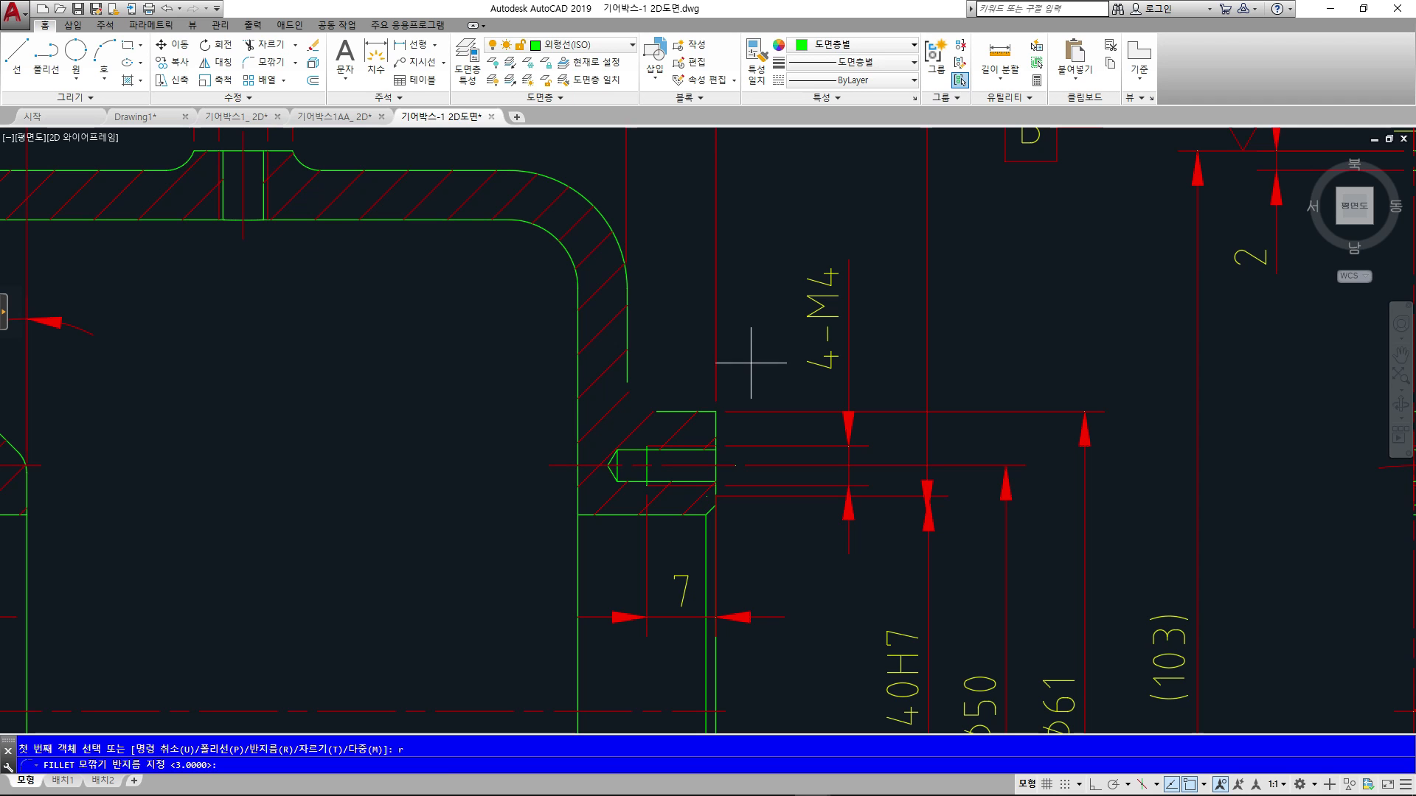
pyautogui.press('Return')
pyautogui.click(623, 381)
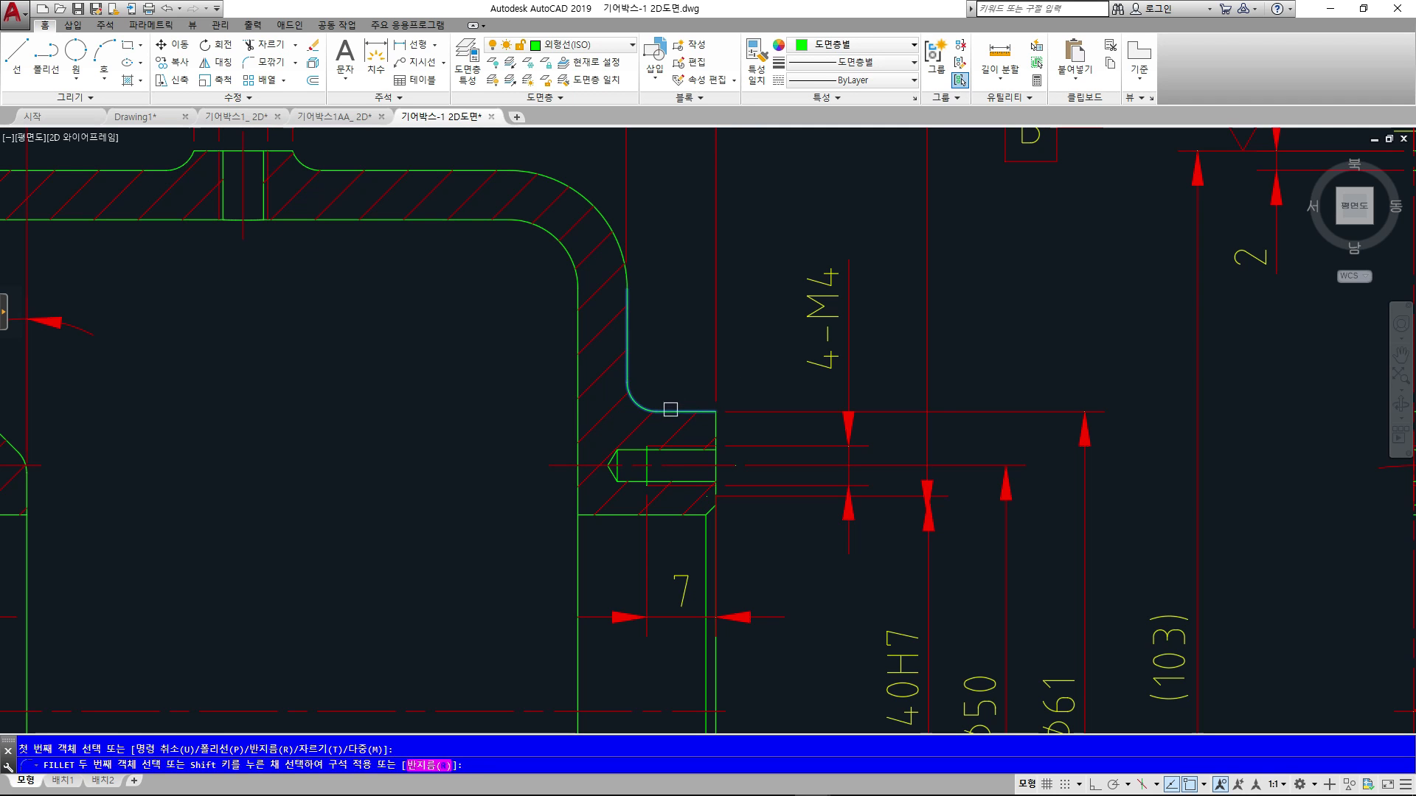
pyautogui.click(670, 411)
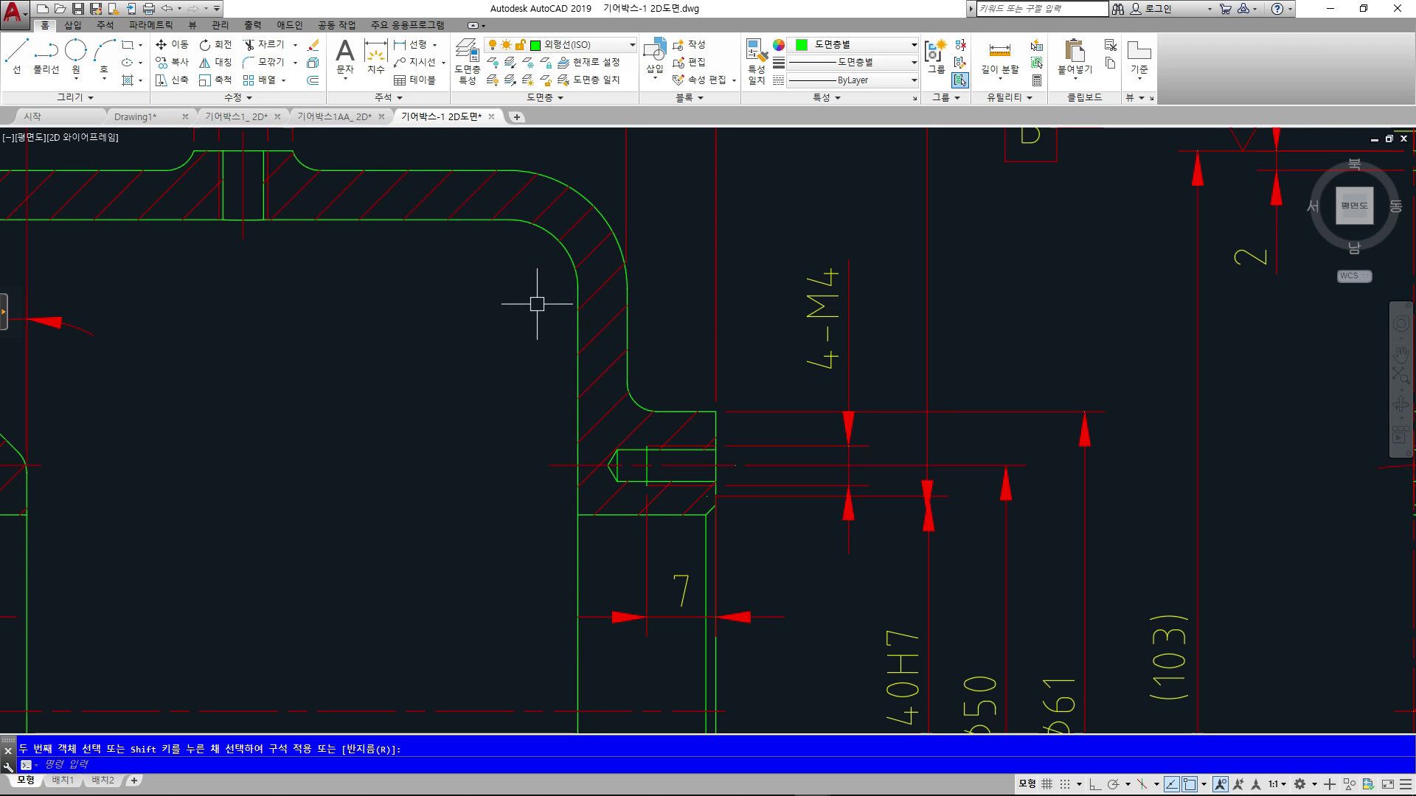
pyautogui.scroll(-2, 559, 322)
pyautogui.scroll(1, 443, 266)
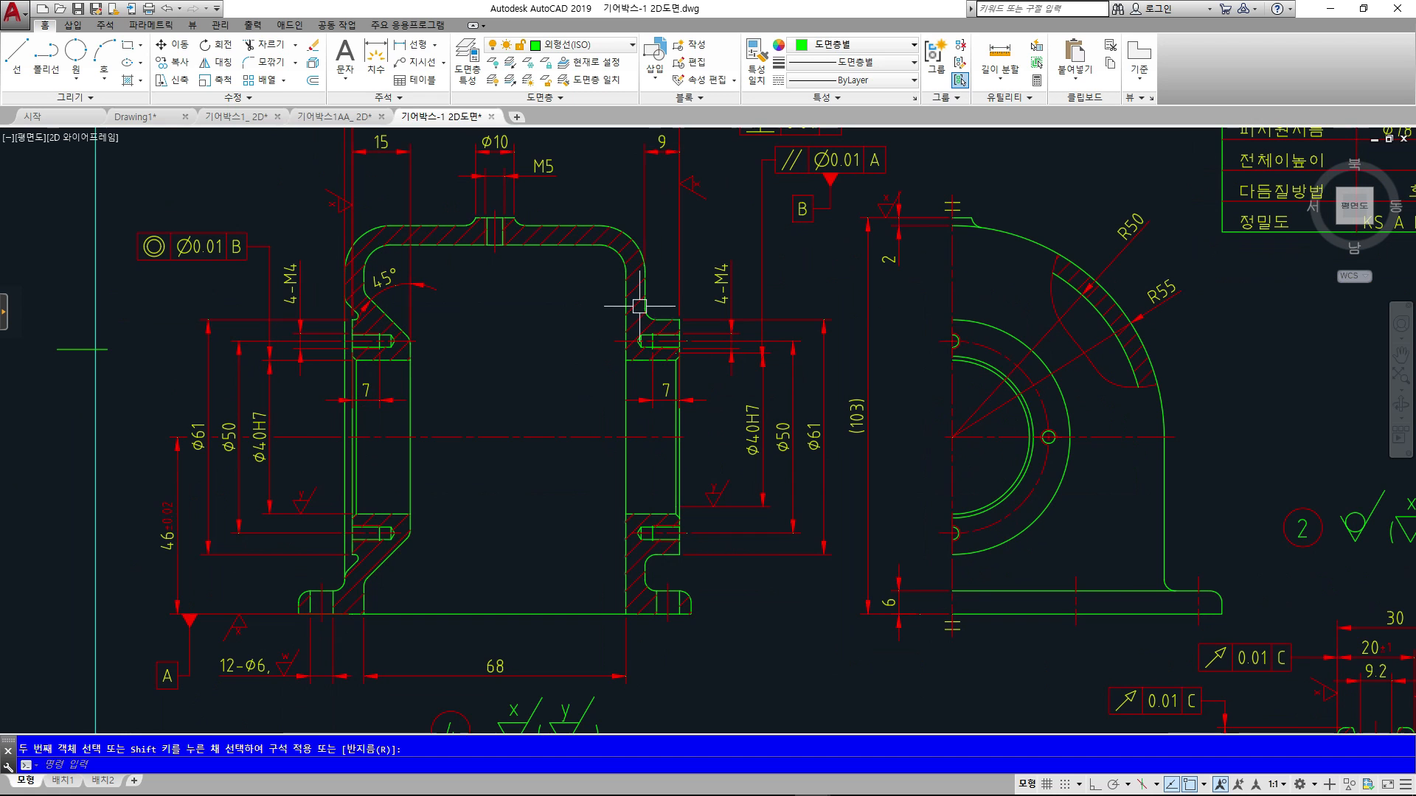
# - Return to Drawing1 and fillet the upper-right corner of the open rectangle with a radius of 10
pyautogui.click(233, 118)
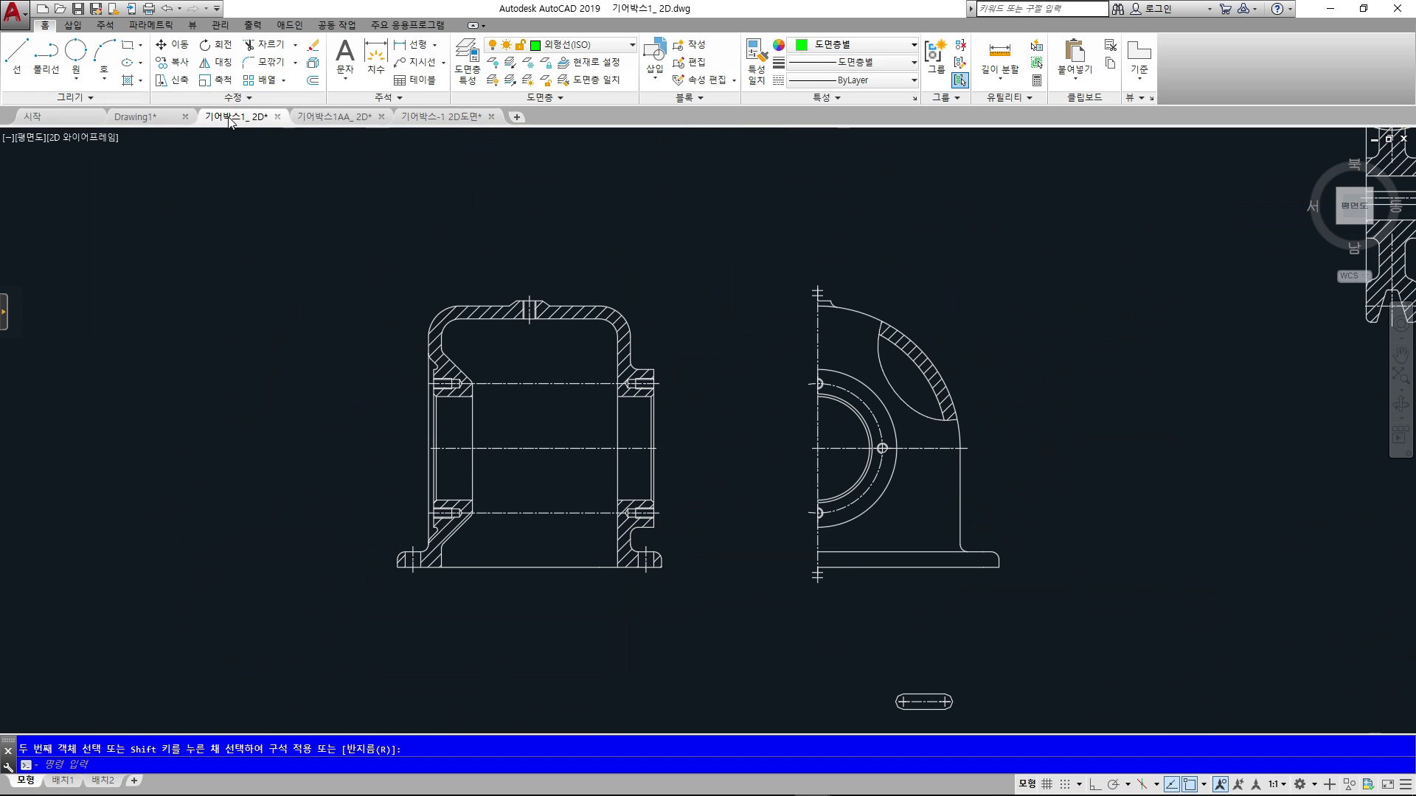
pyautogui.click(185, 123)
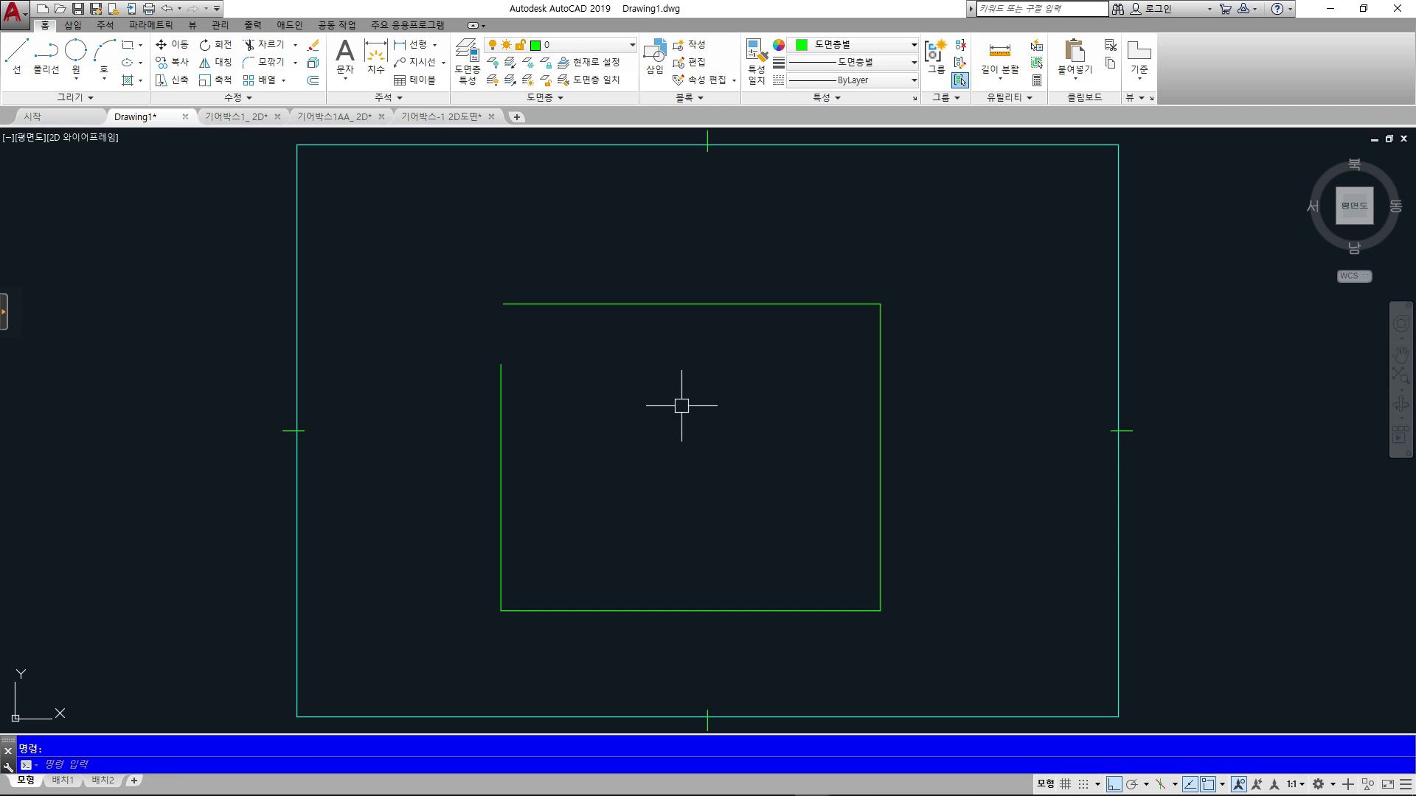
pyautogui.write('f')
pyautogui.press('Return')
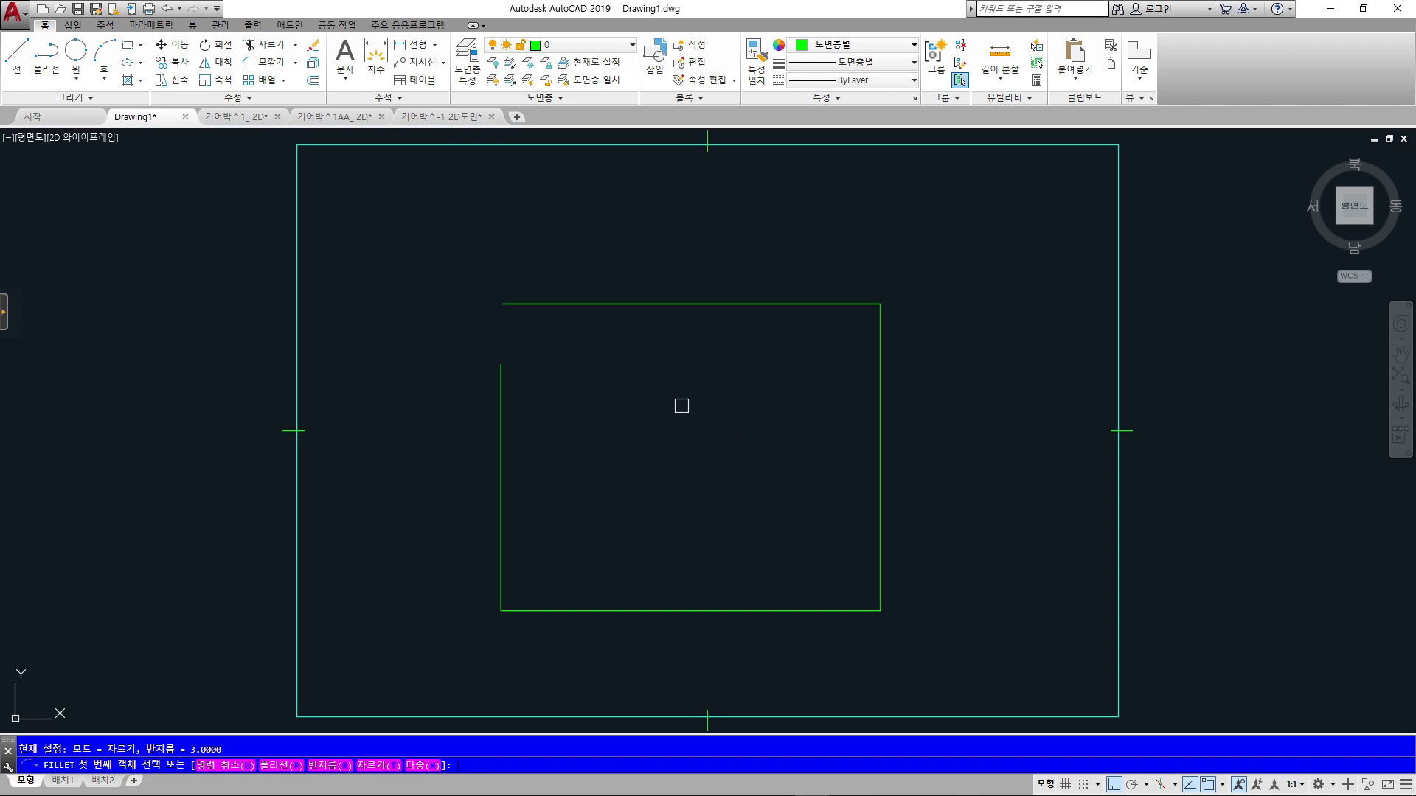
pyautogui.write('r')
pyautogui.press('Return')
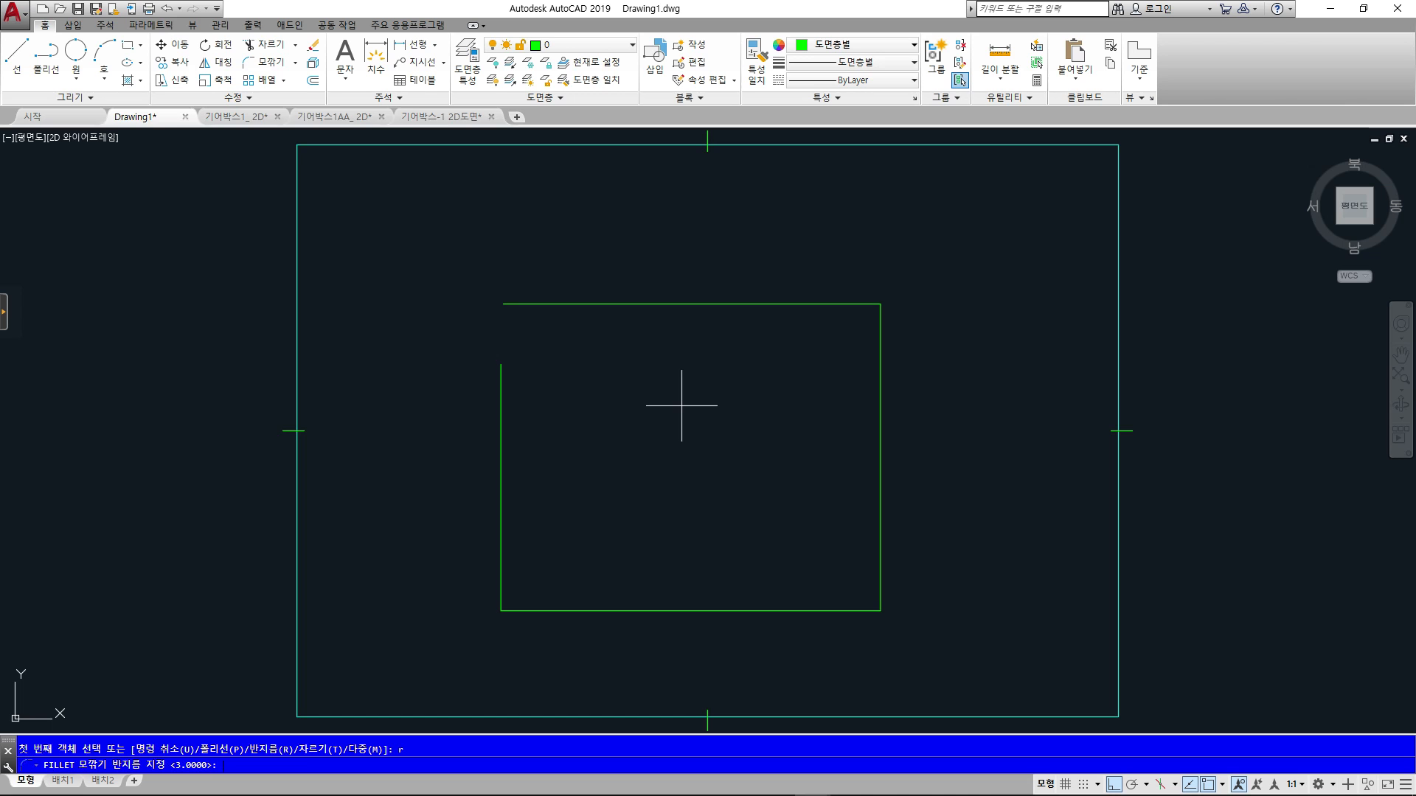
pyautogui.write('10')
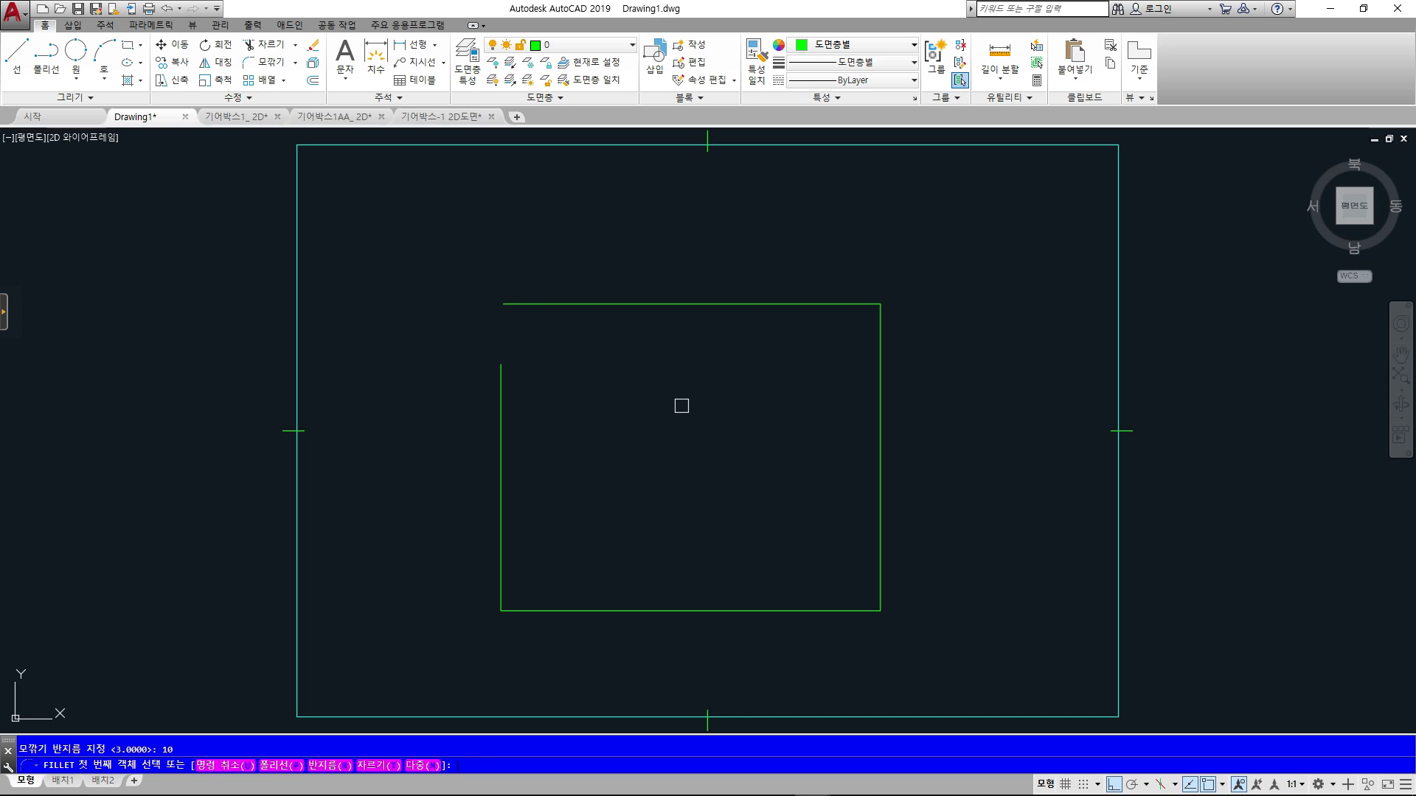
pyautogui.click(771, 304)
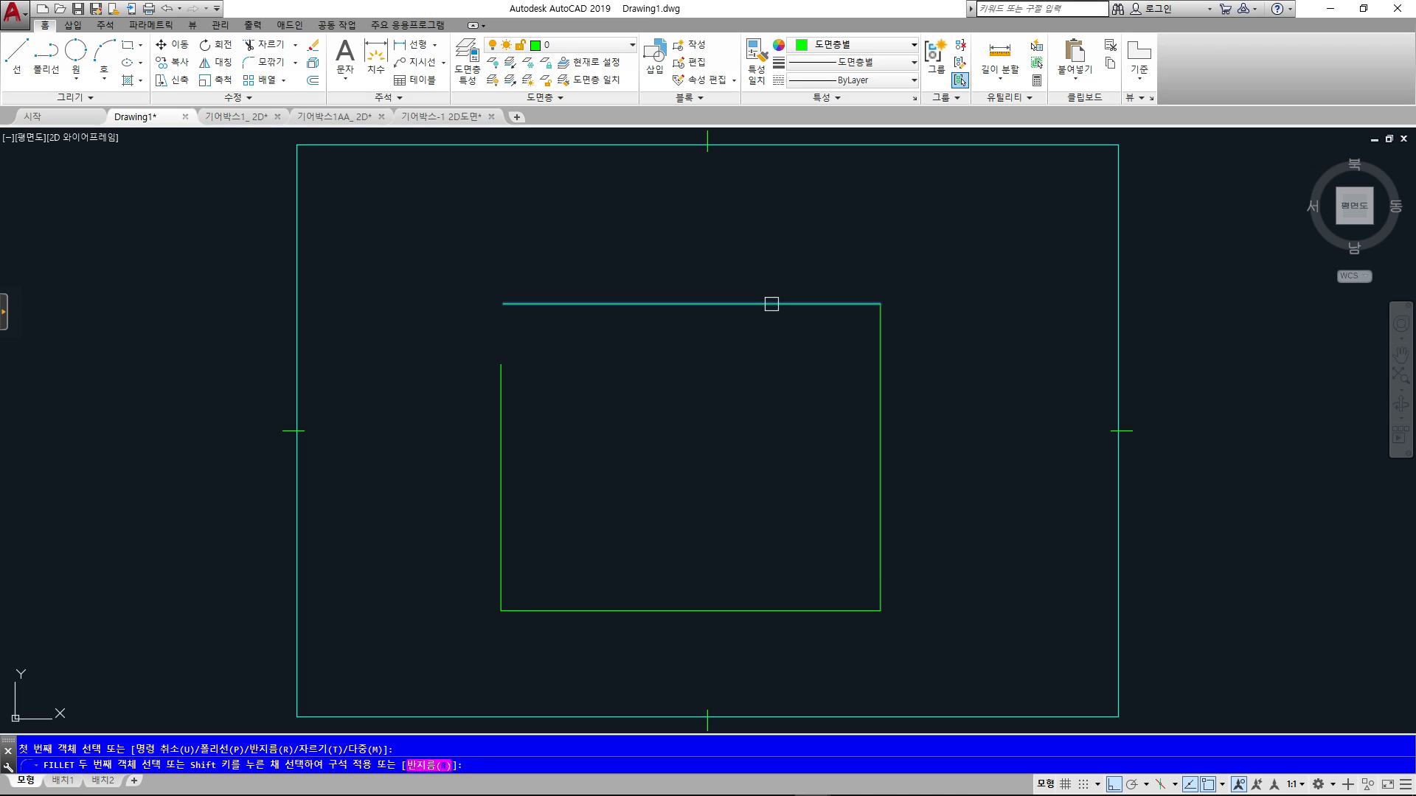
pyautogui.click(878, 391)
pyautogui.scroll(8, 880, 323)
pyautogui.moveTo(921, 354); pyautogui.dragTo(913, 439, button='middle')
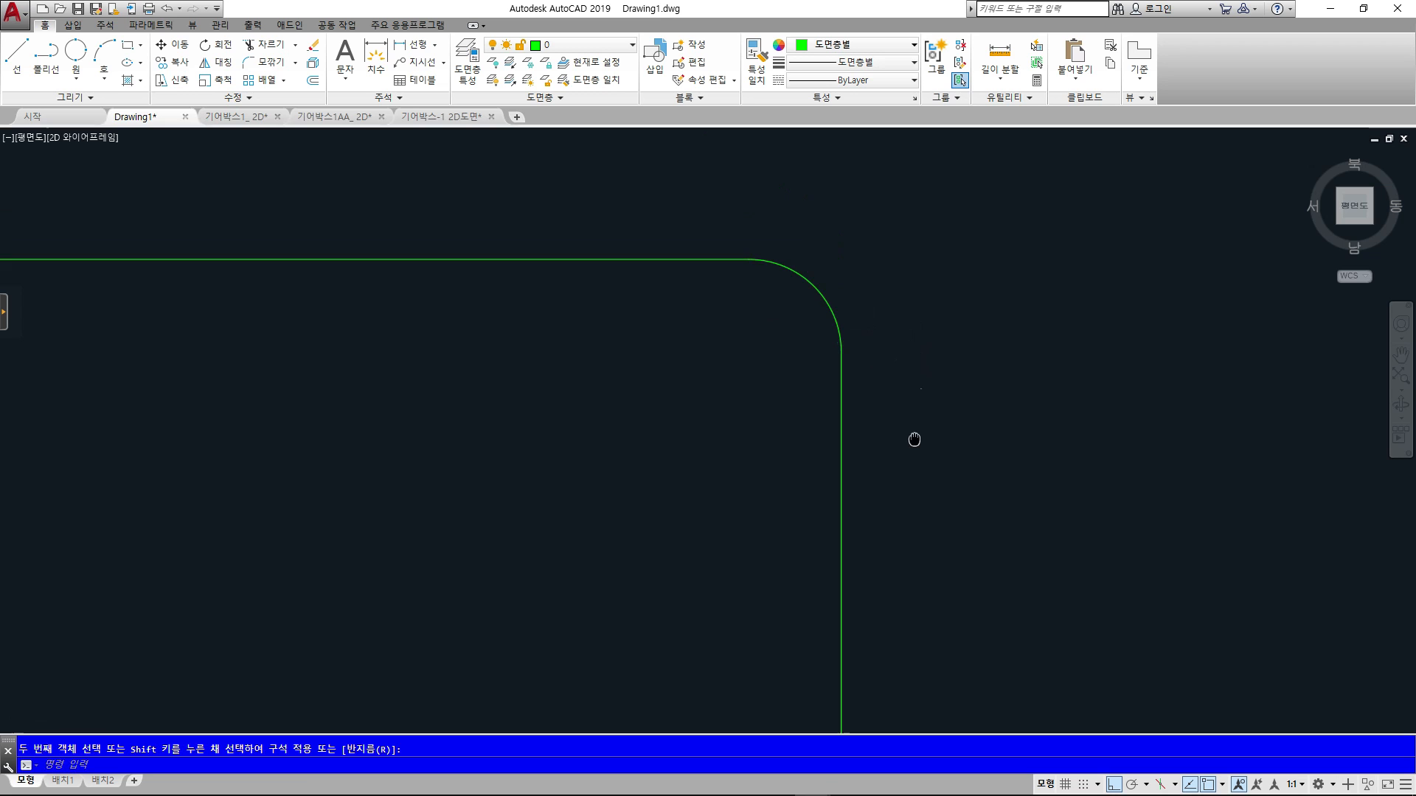
# - Fillet the rectangle's lower-right corner with the same radius of 10
pyautogui.press('Return')
pyautogui.scroll(-8, 913, 445)
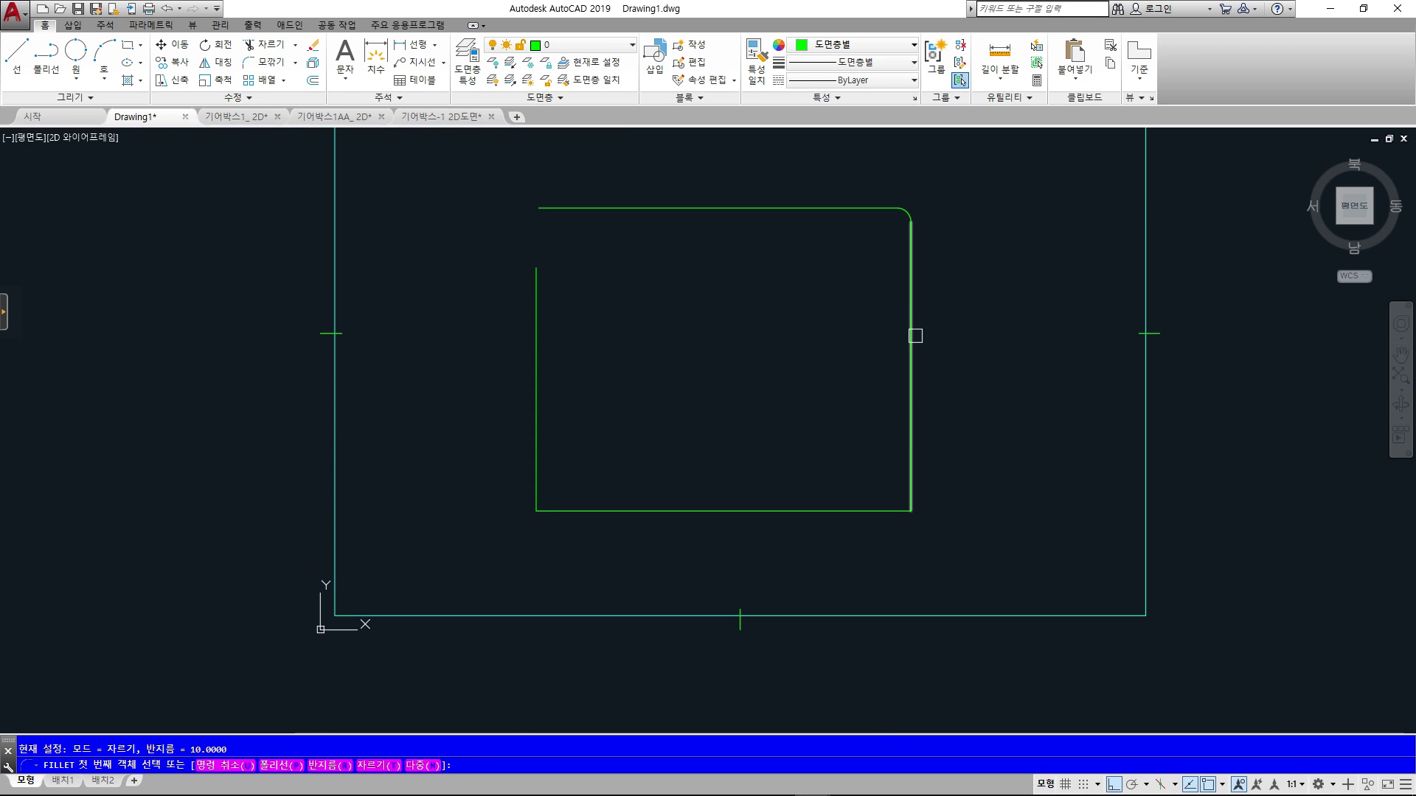
pyautogui.click(911, 428)
pyautogui.click(856, 509)
# - Fillet the rectangle's lower-left corner with a radius of 30
pyautogui.press('Return')
pyautogui.write('r')
pyautogui.press('Return')
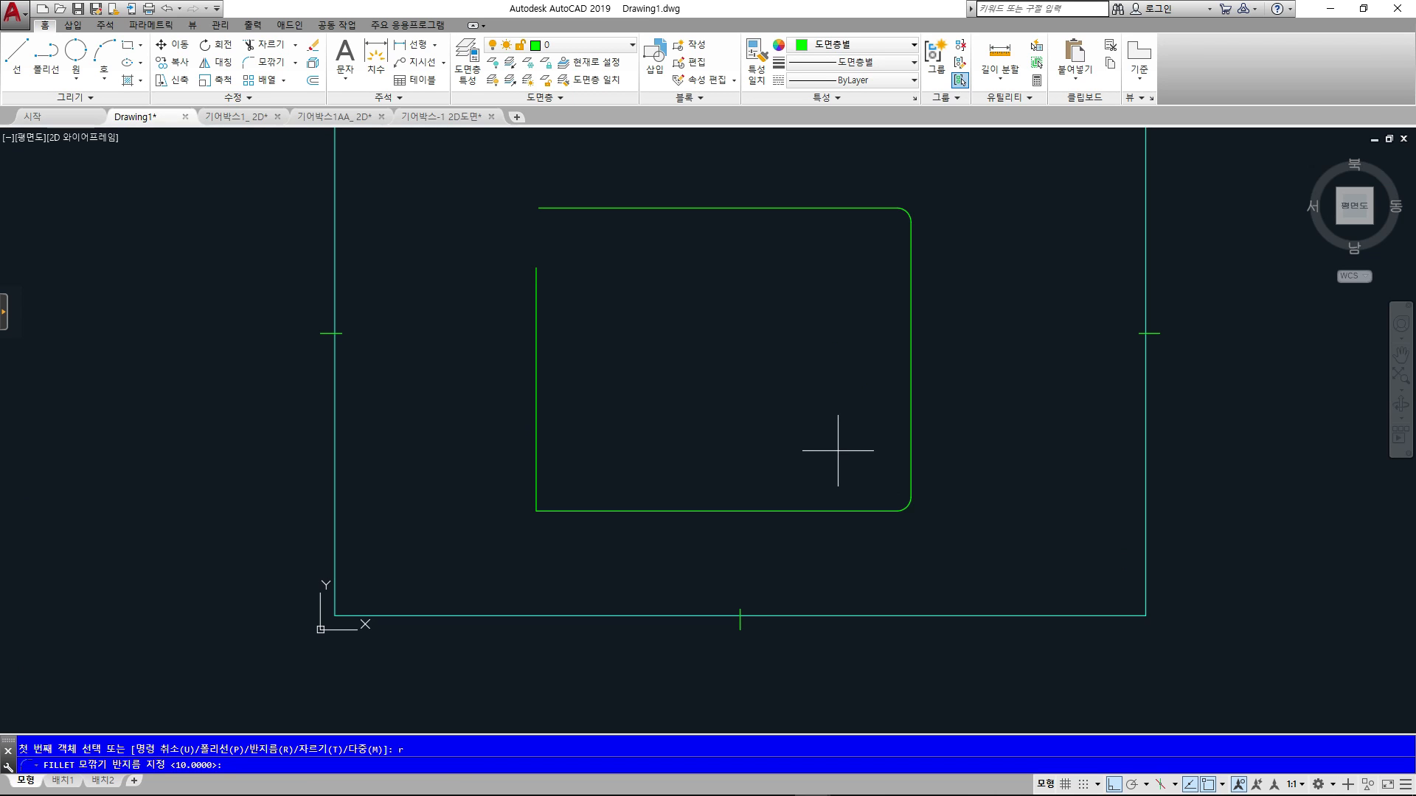
pyautogui.press('Return')
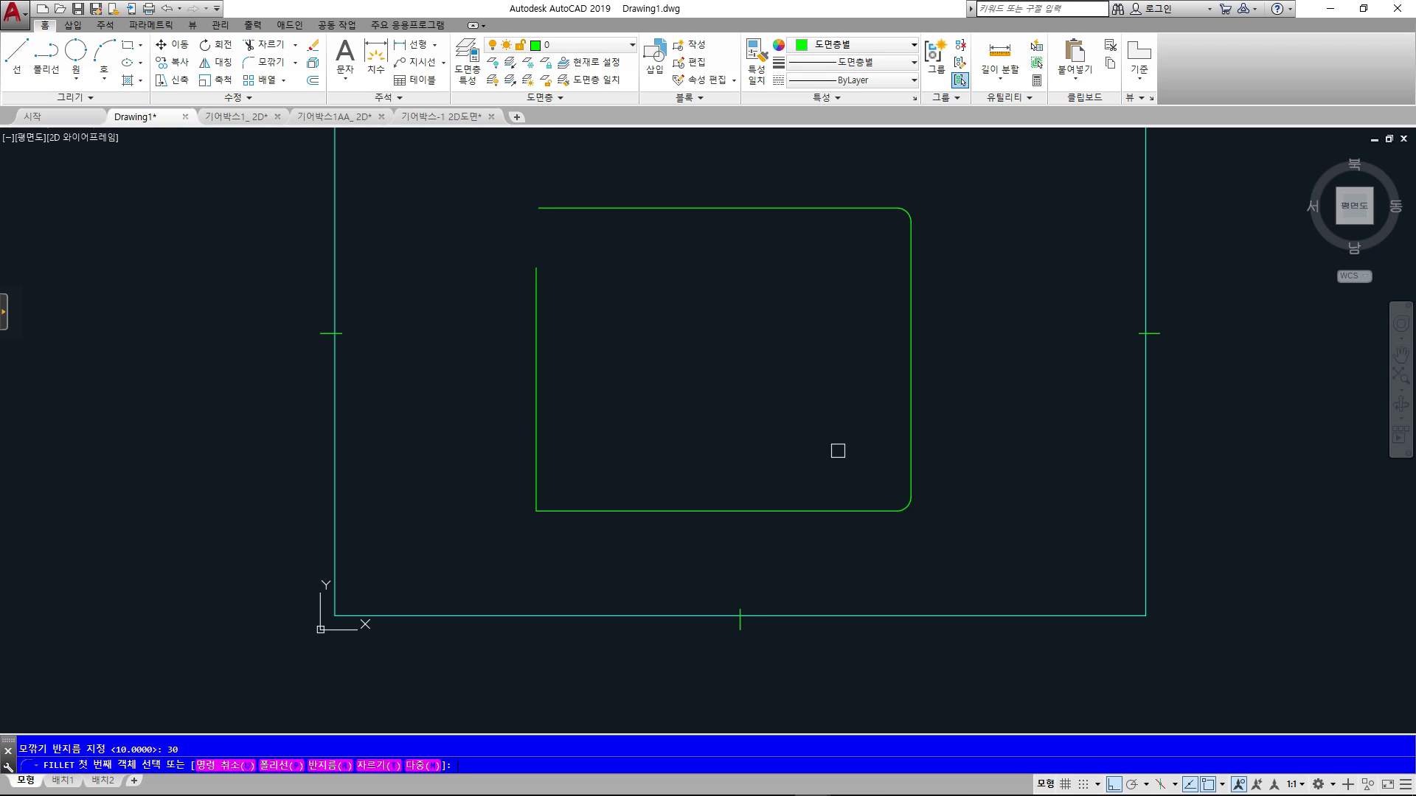
pyautogui.click(609, 513)
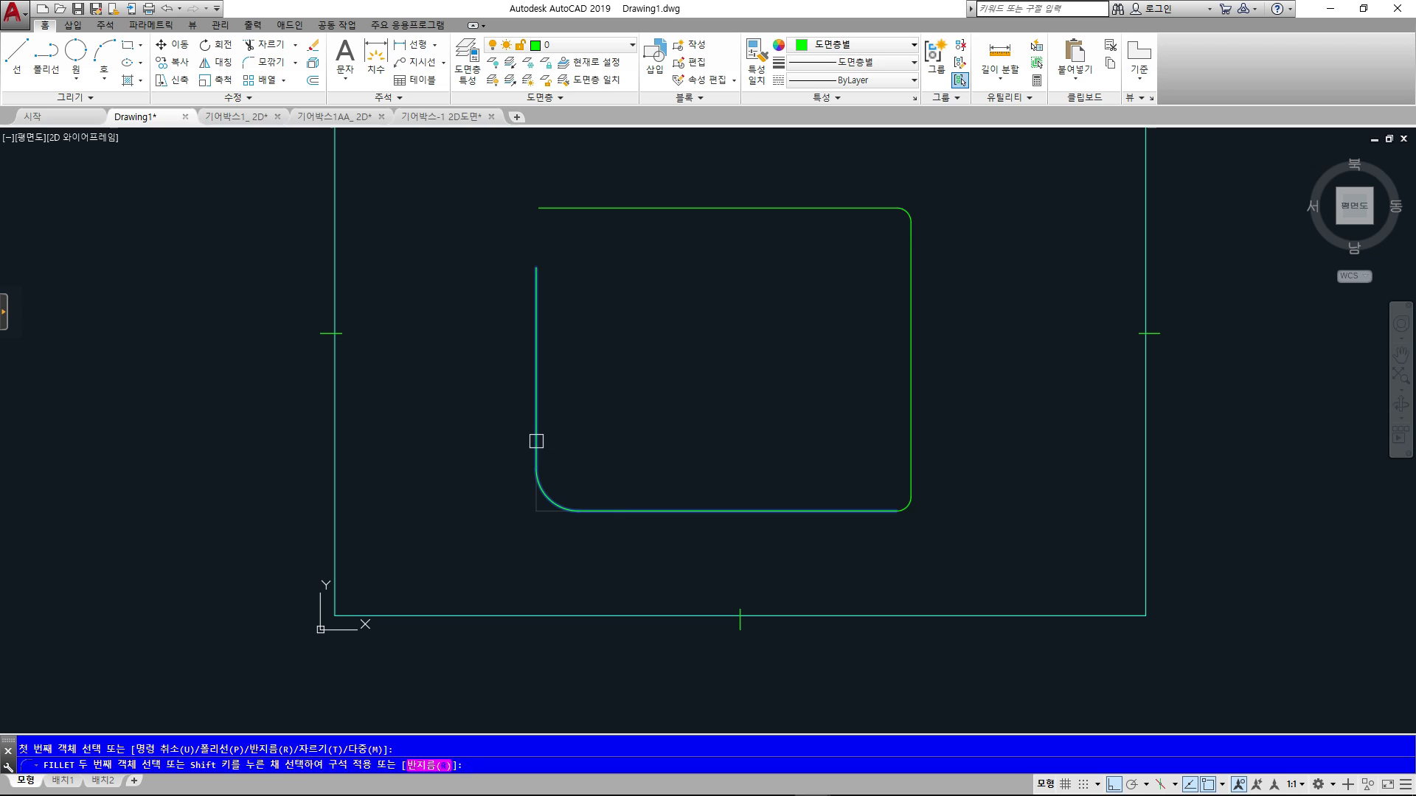
pyautogui.click(536, 441)
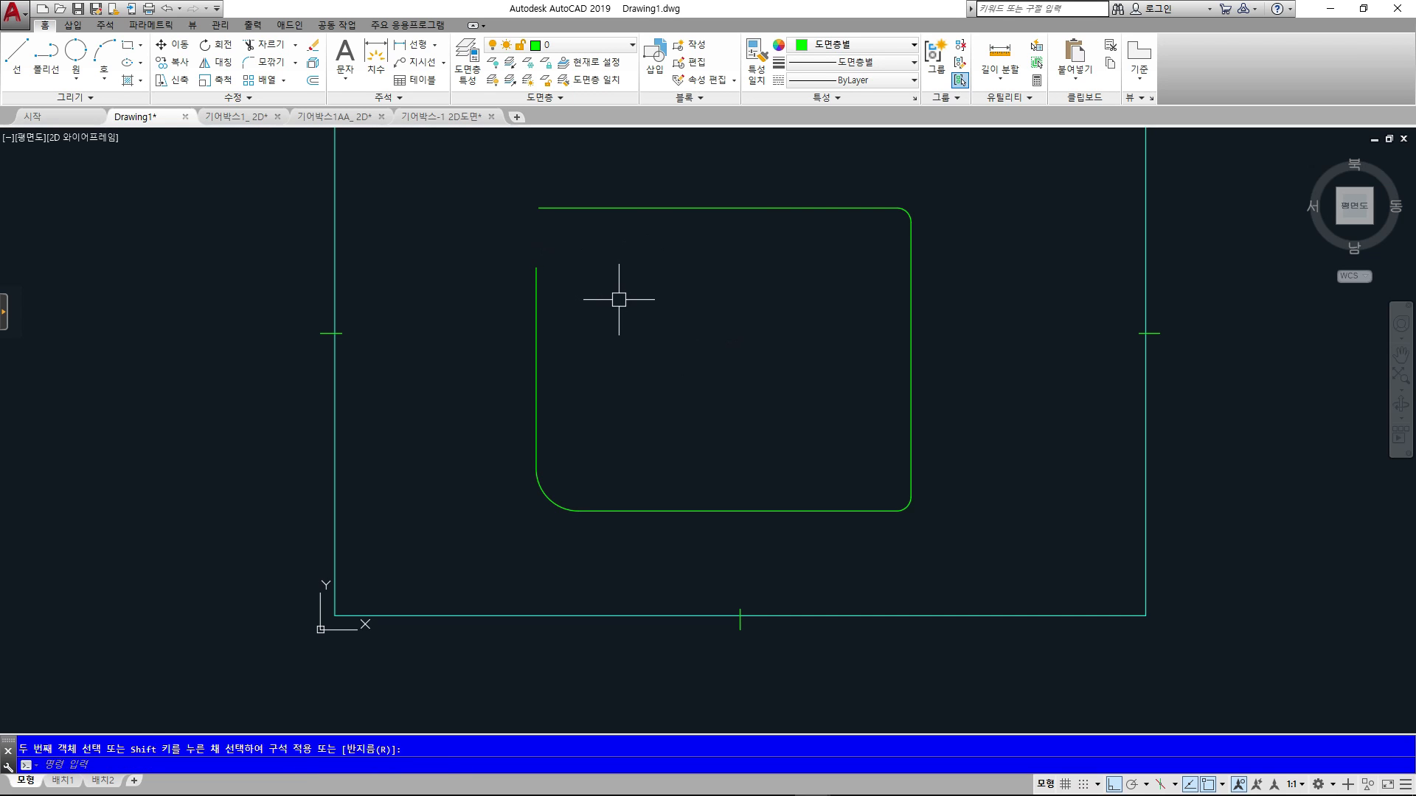
# - Try a radius 0 fillet on the rectangle's open upper-left corner and undo it
pyautogui.press('Return')
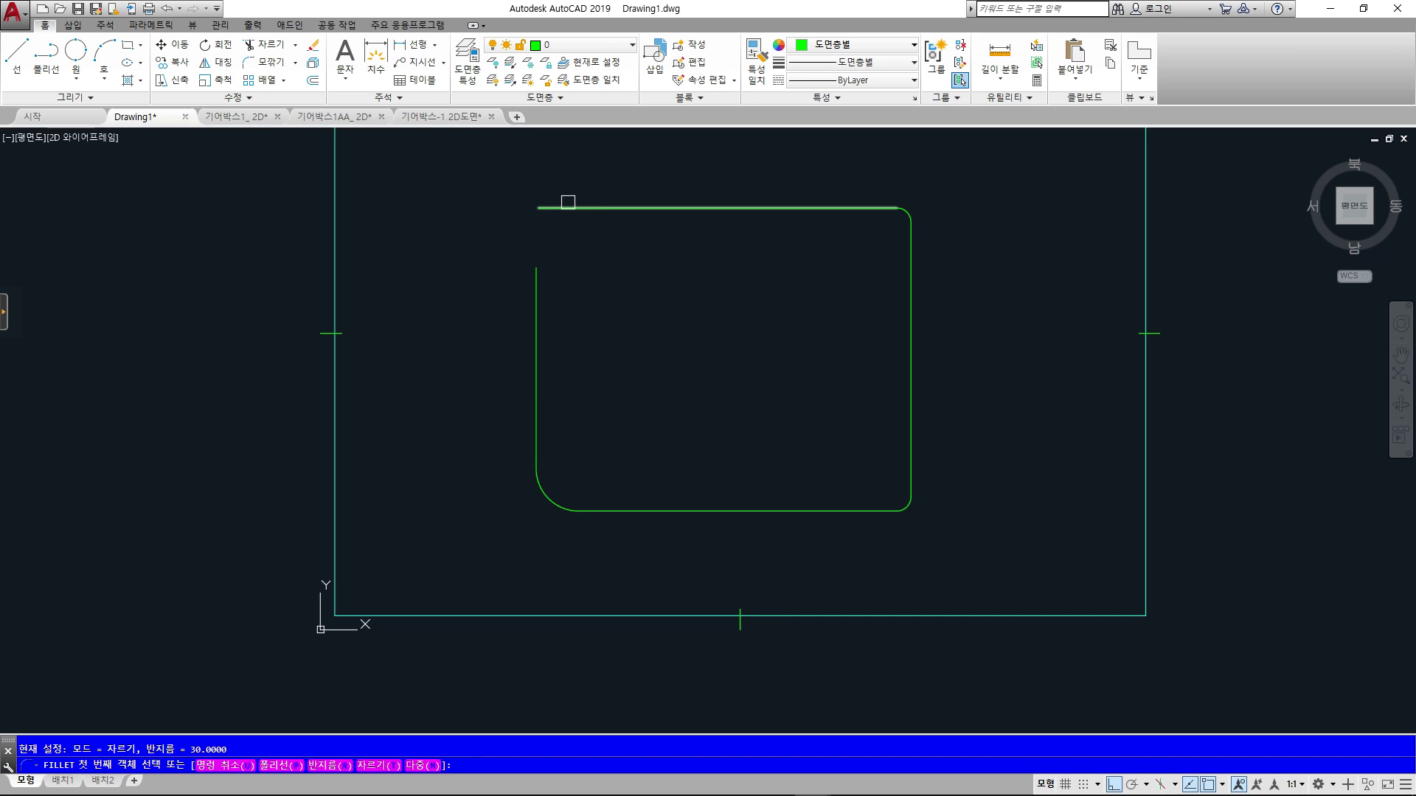
pyautogui.scroll(4, 559, 210)
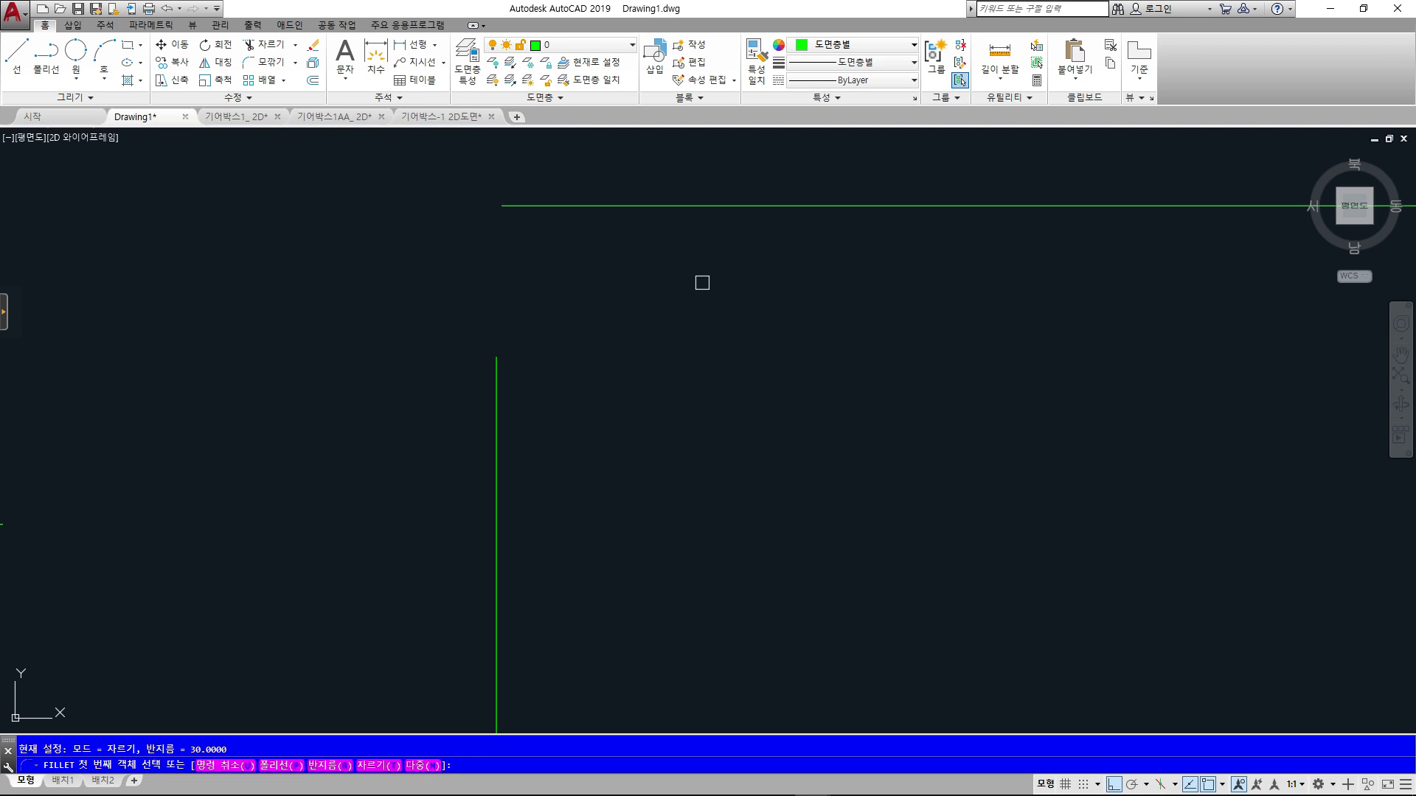
pyautogui.write('r')
pyautogui.press('Return')
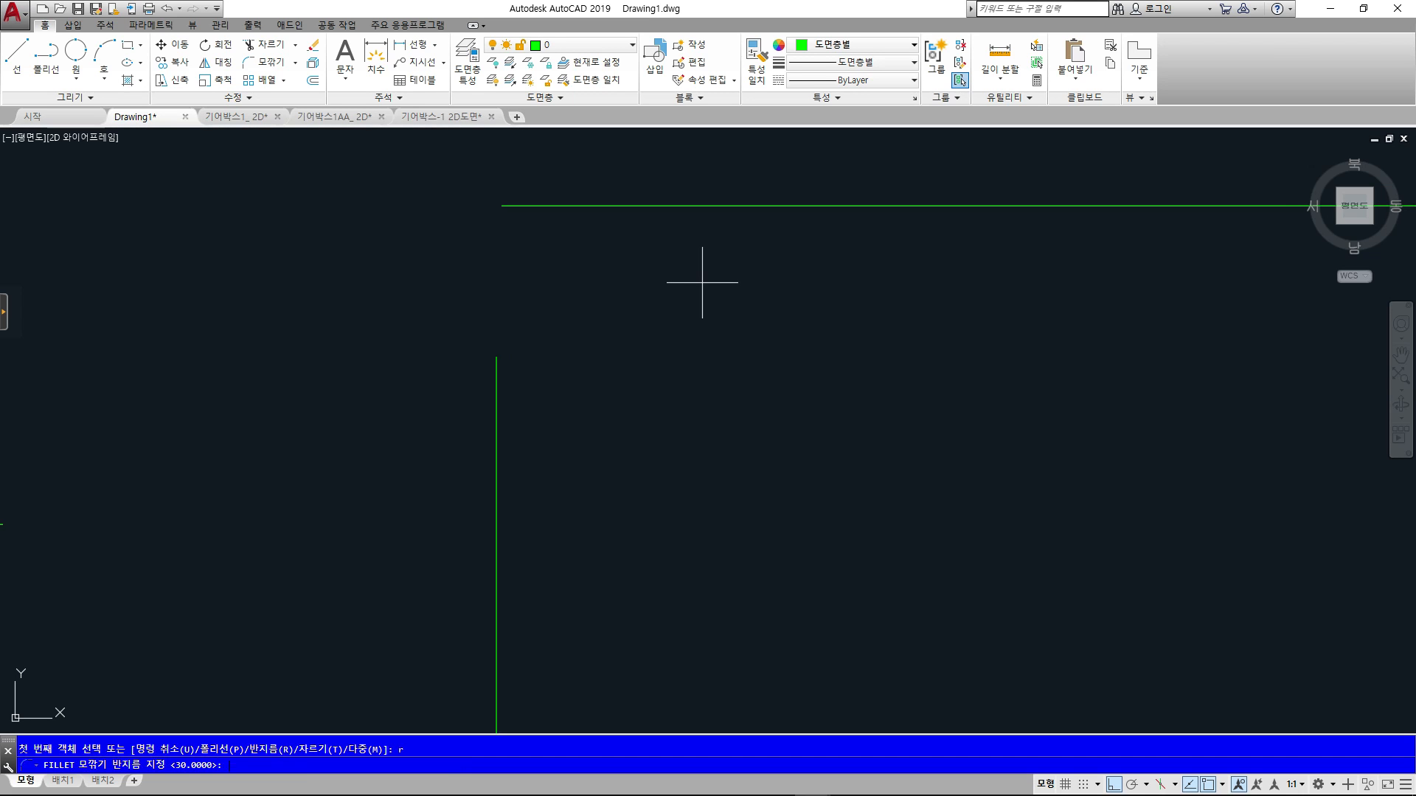
pyautogui.write('0')
pyautogui.press('Return')
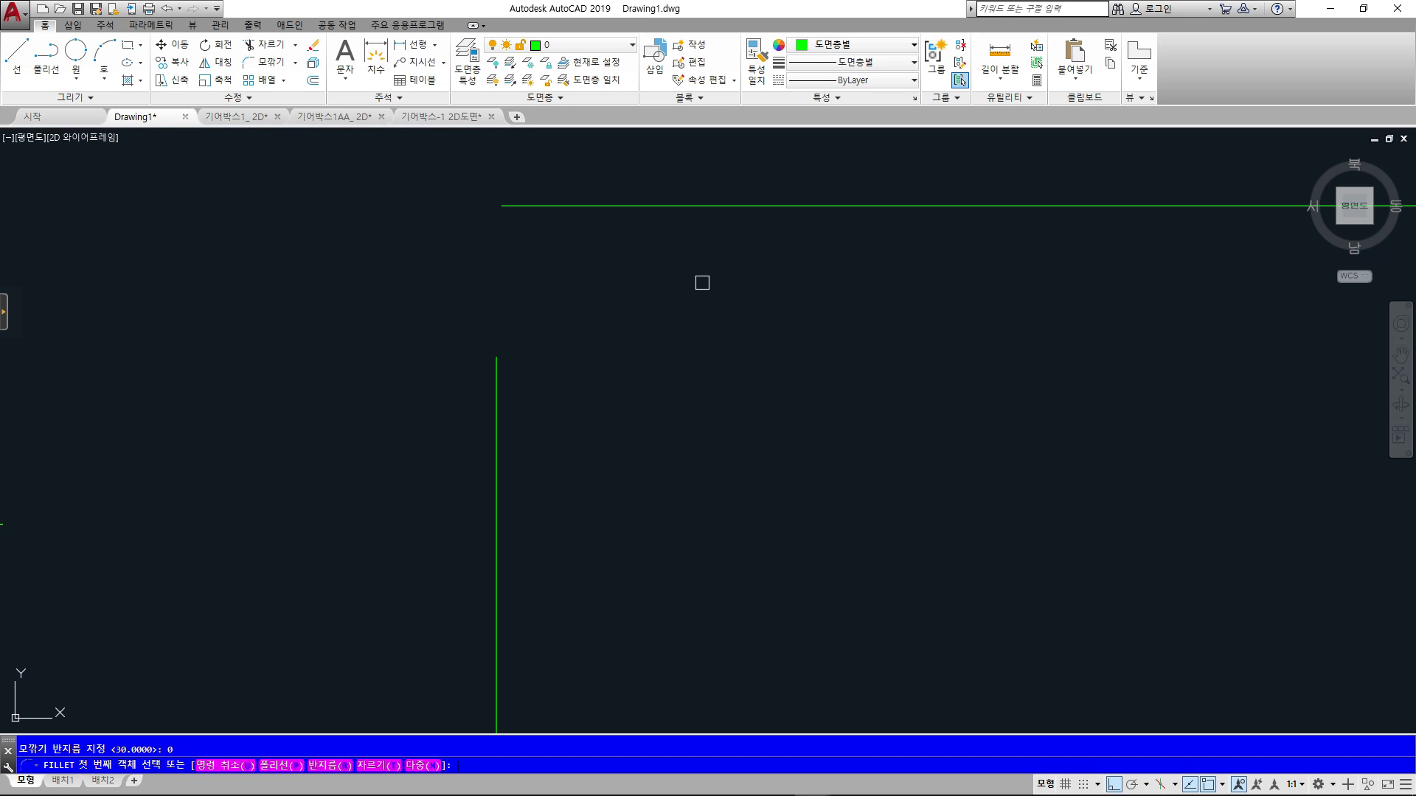
pyautogui.click(746, 206)
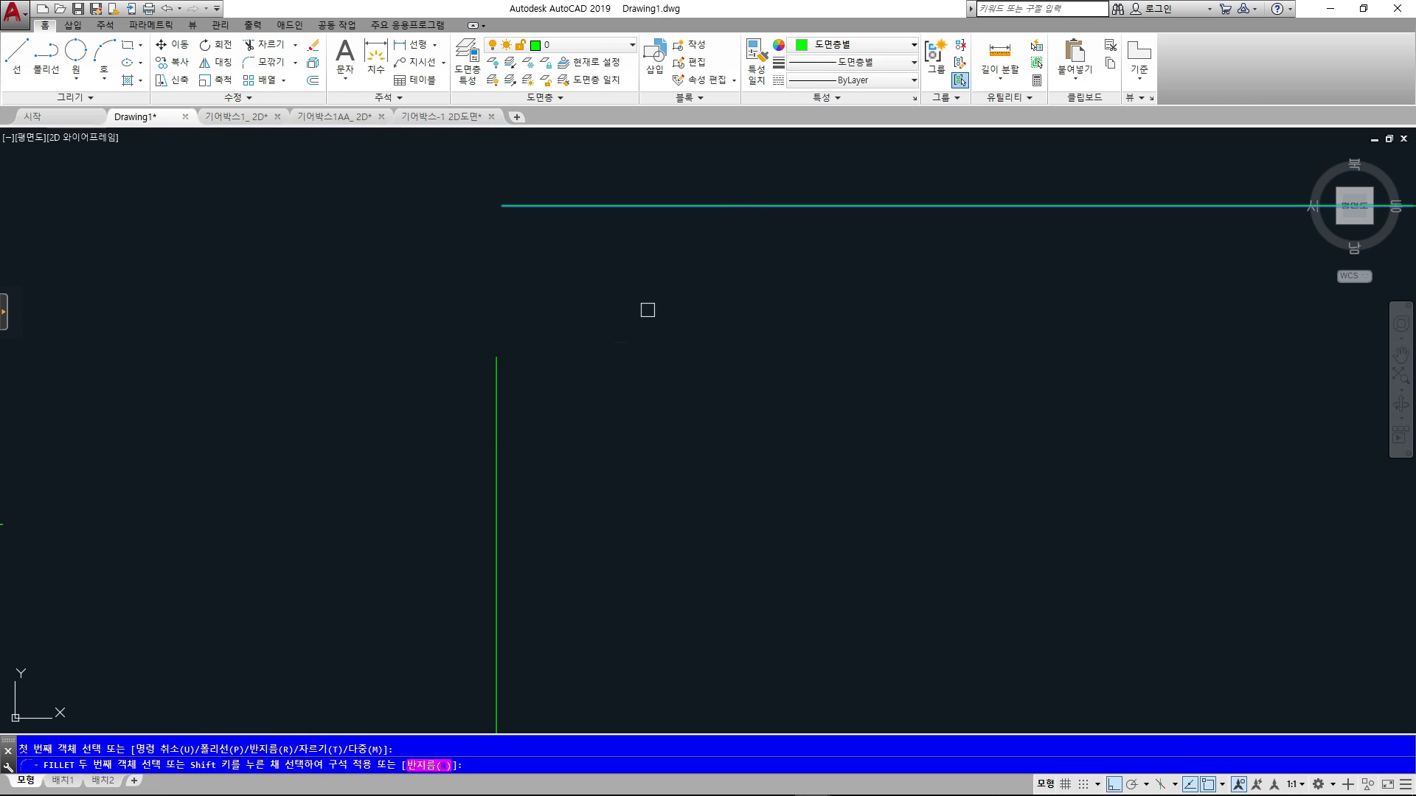
pyautogui.click(492, 446)
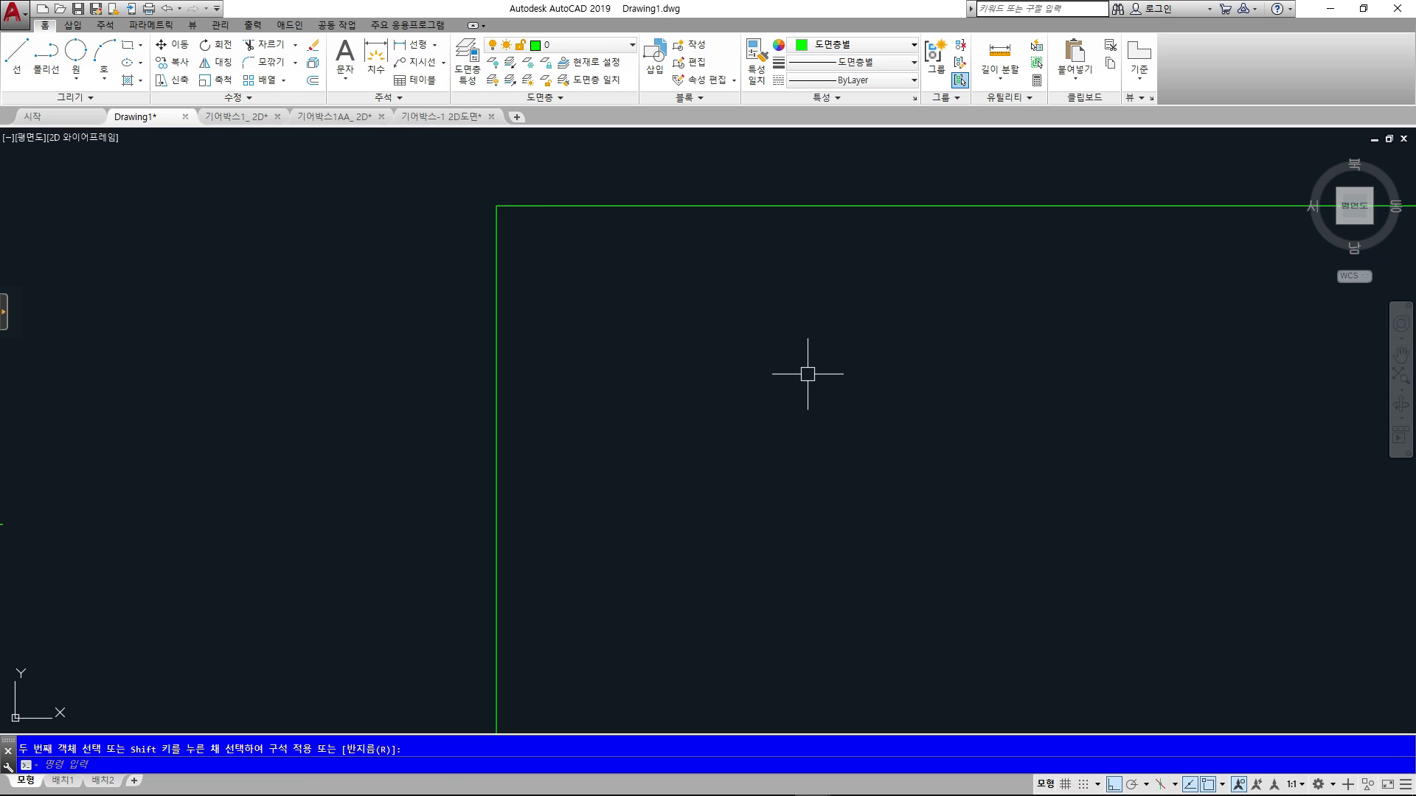
pyautogui.hotkey('ctrl', 'z')
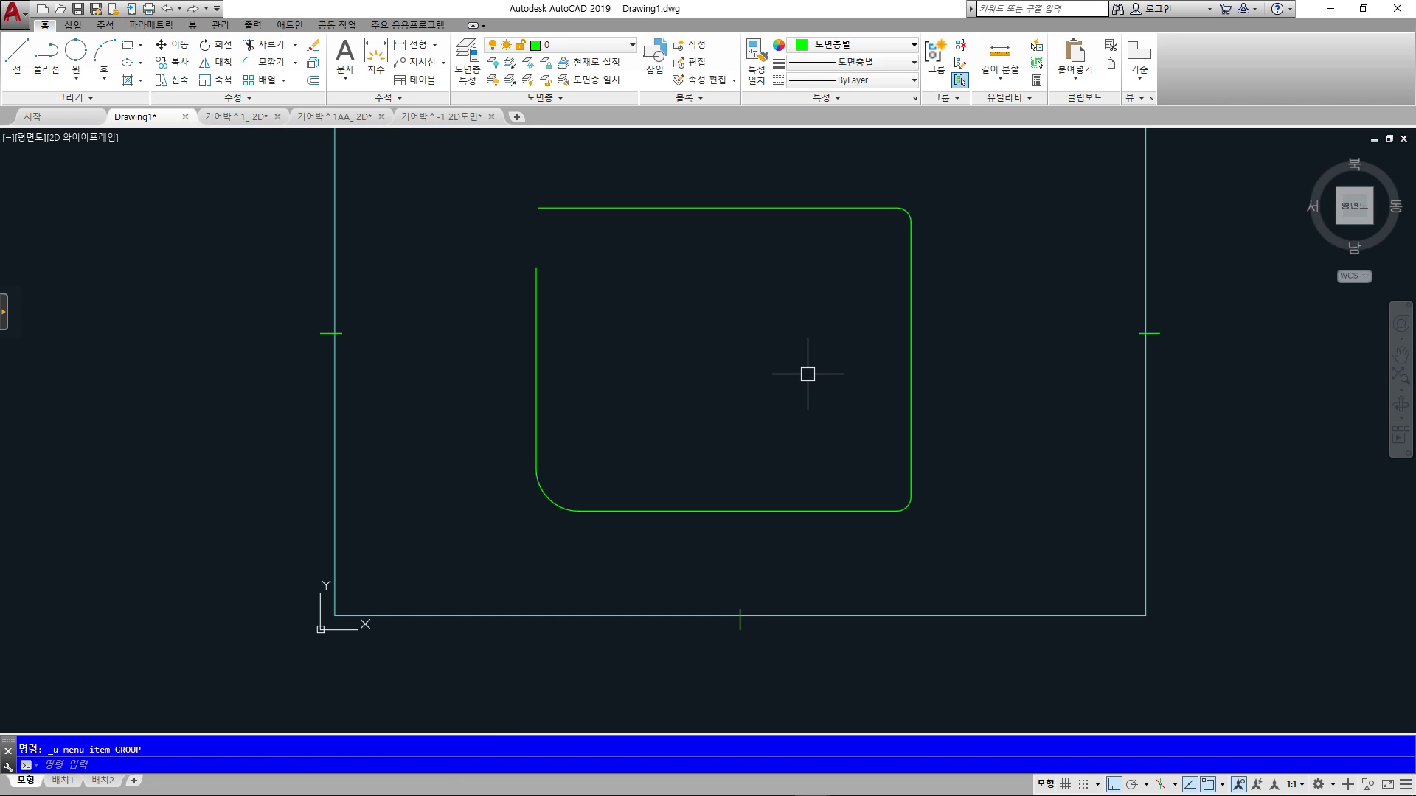
# - Fillet the rectangle's open upper-left corner with a radius of 5
pyautogui.scroll(5, 495, 242)
pyautogui.scroll(-3, 664, 450)
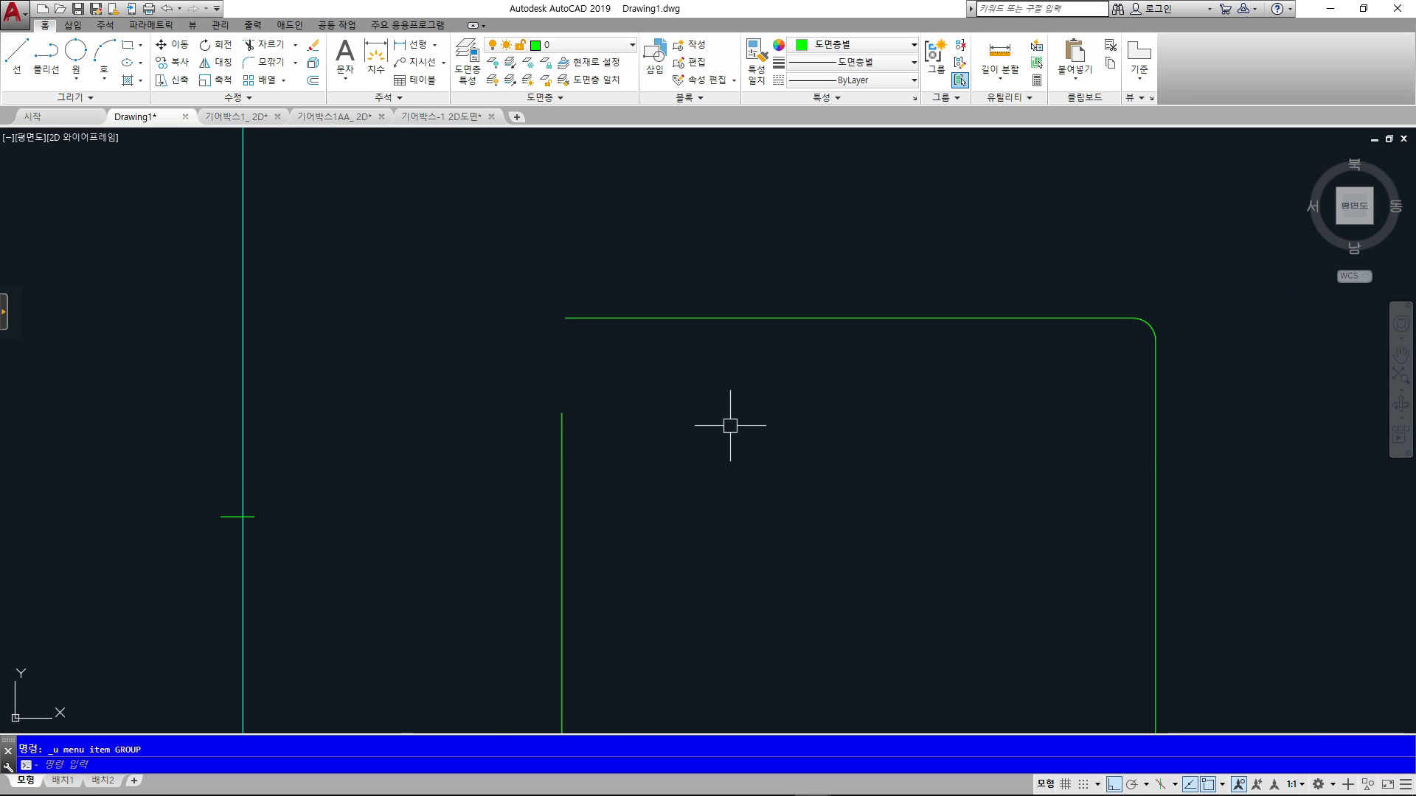
pyautogui.press('Return')
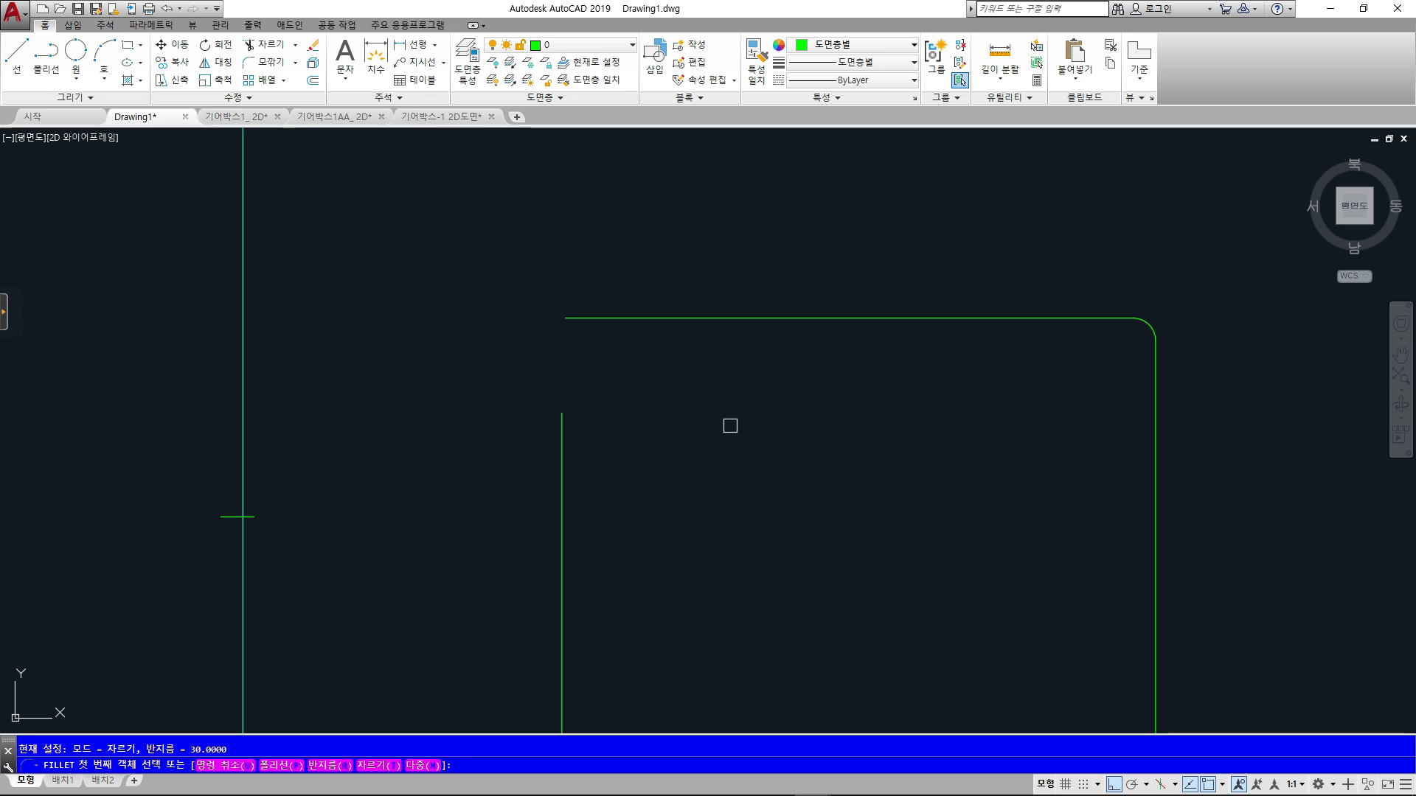
pyautogui.write('r')
pyautogui.press('Return')
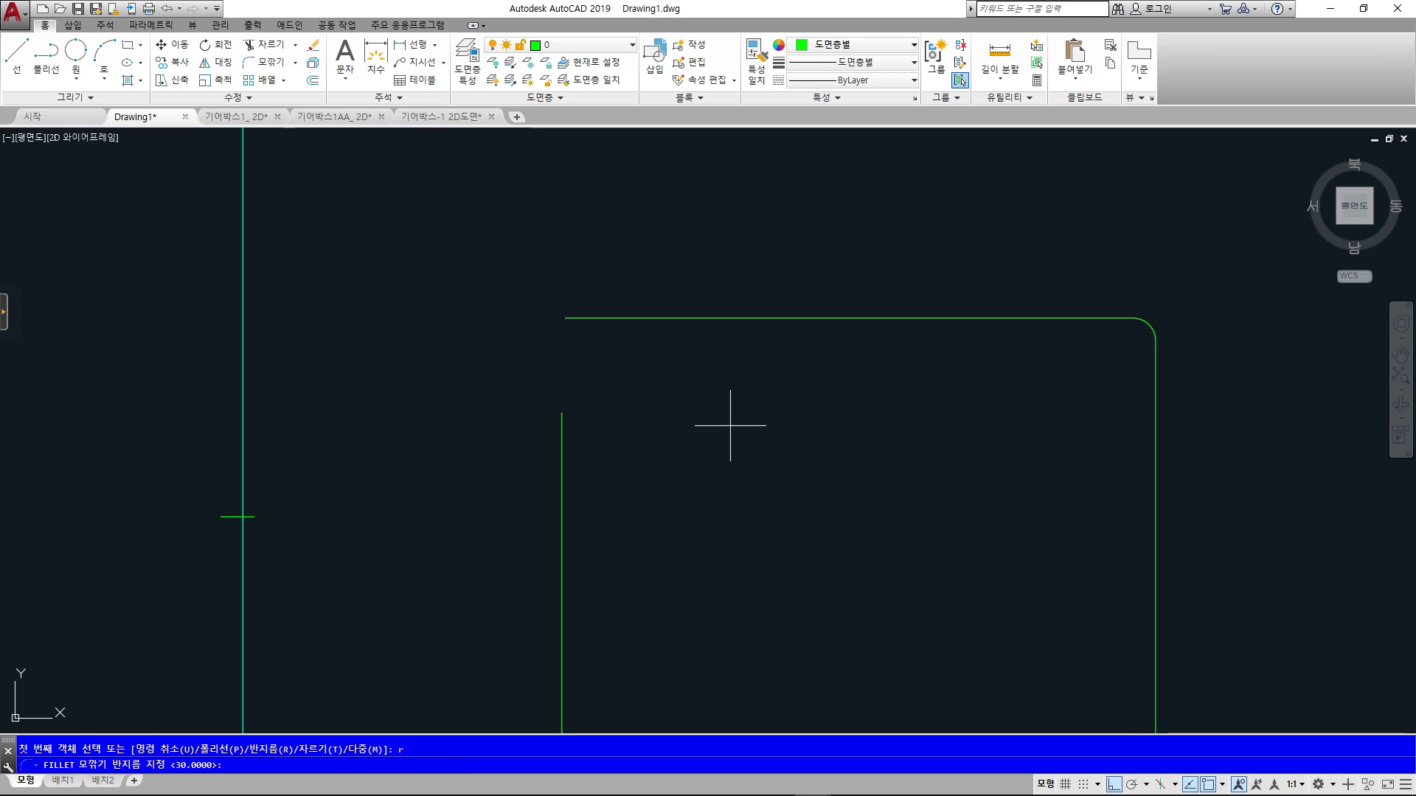
pyautogui.write('5')
pyautogui.press('Return')
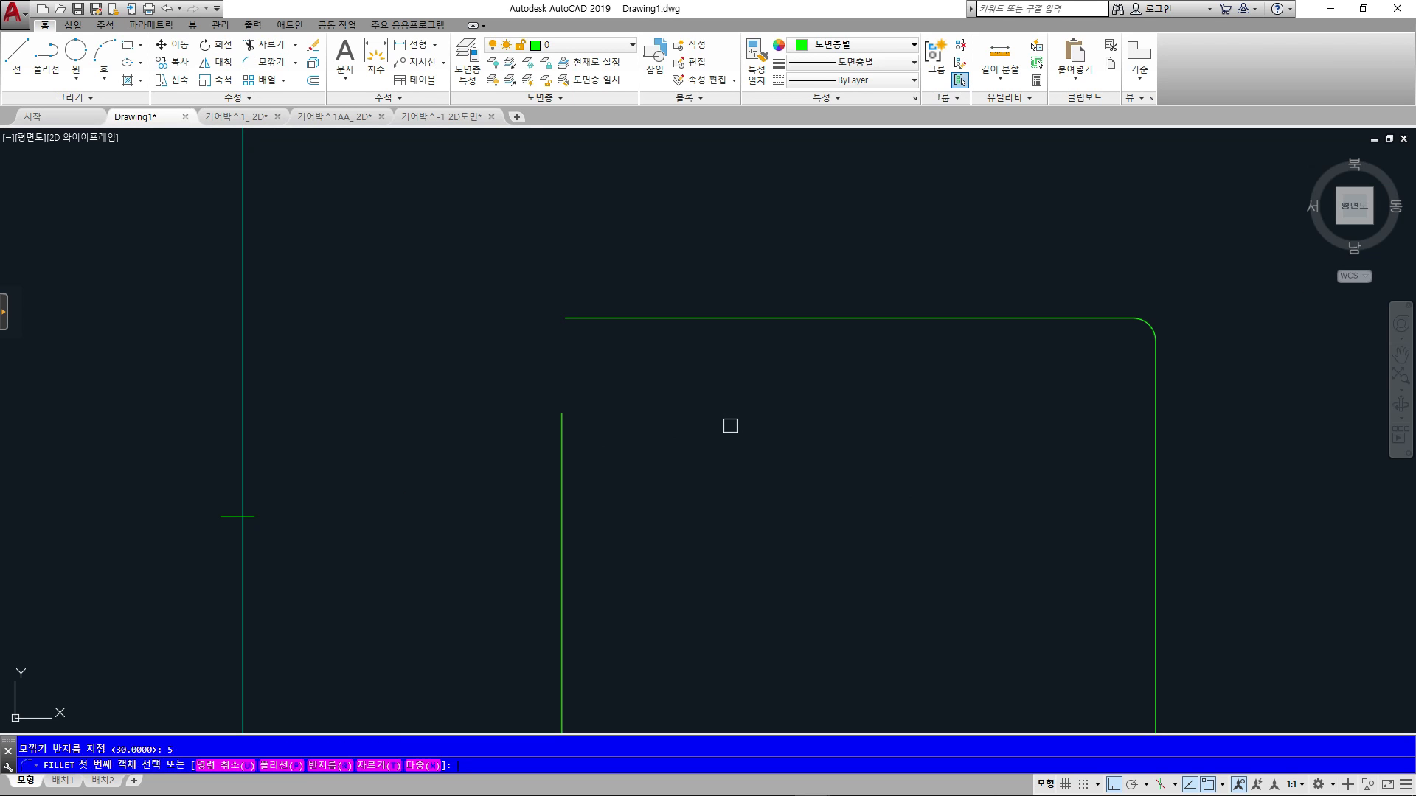
pyautogui.click(562, 454)
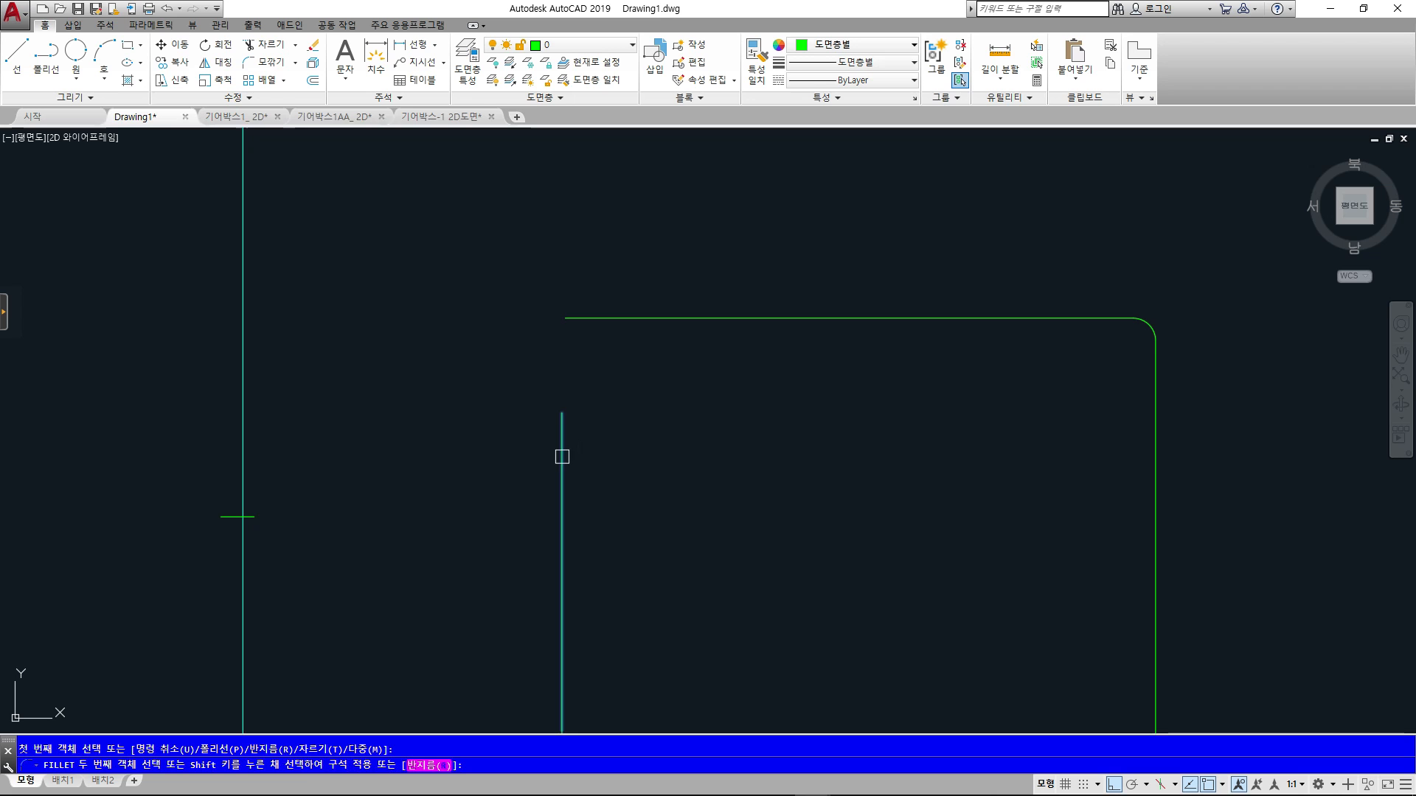
pyautogui.click(667, 320)
pyautogui.scroll(-4, 812, 452)
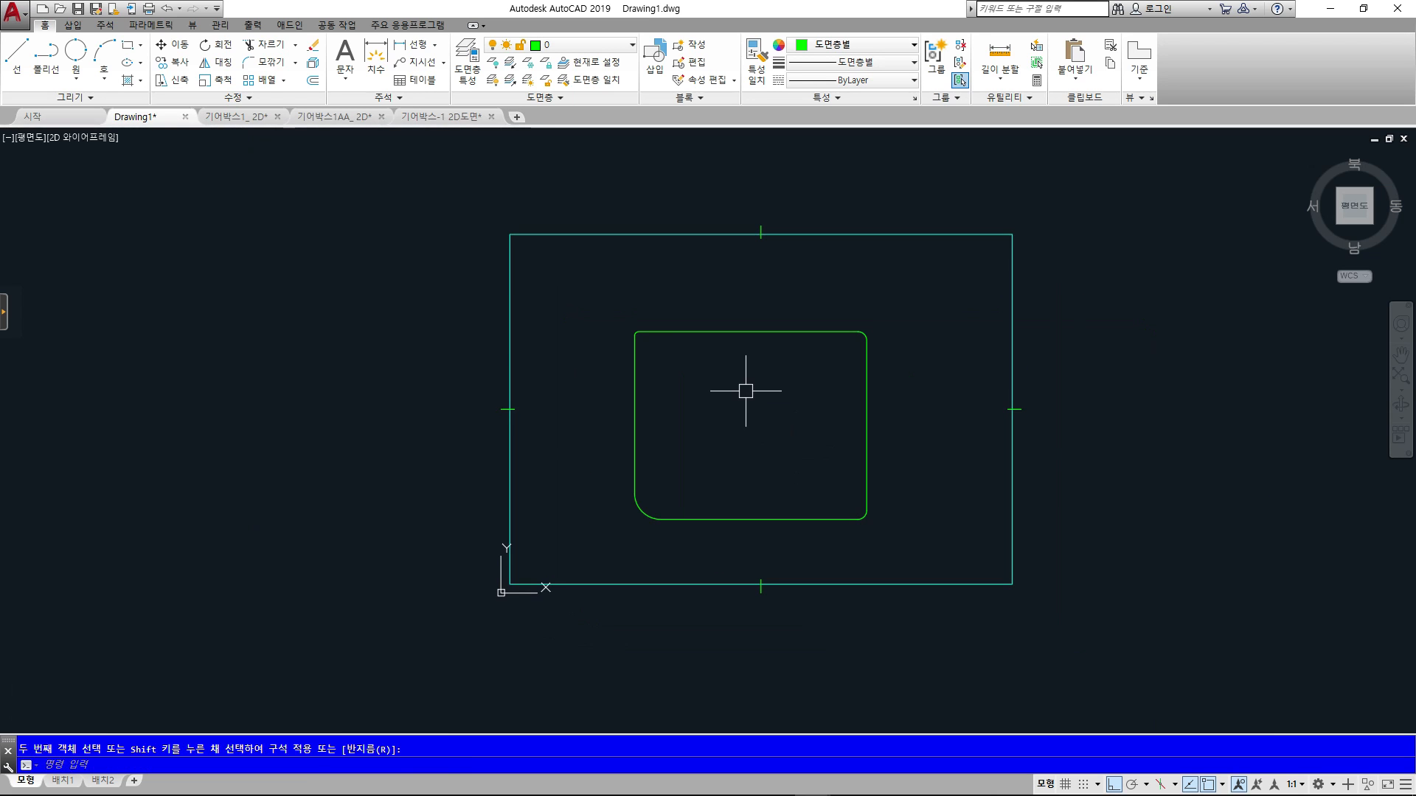
# - Add a radius dimension to the upper-right rounded corner, placed outside the rectangle
pyautogui.scroll(2, 746, 391)
pyautogui.moveTo(745, 392); pyautogui.dragTo(665, 402, button='middle')
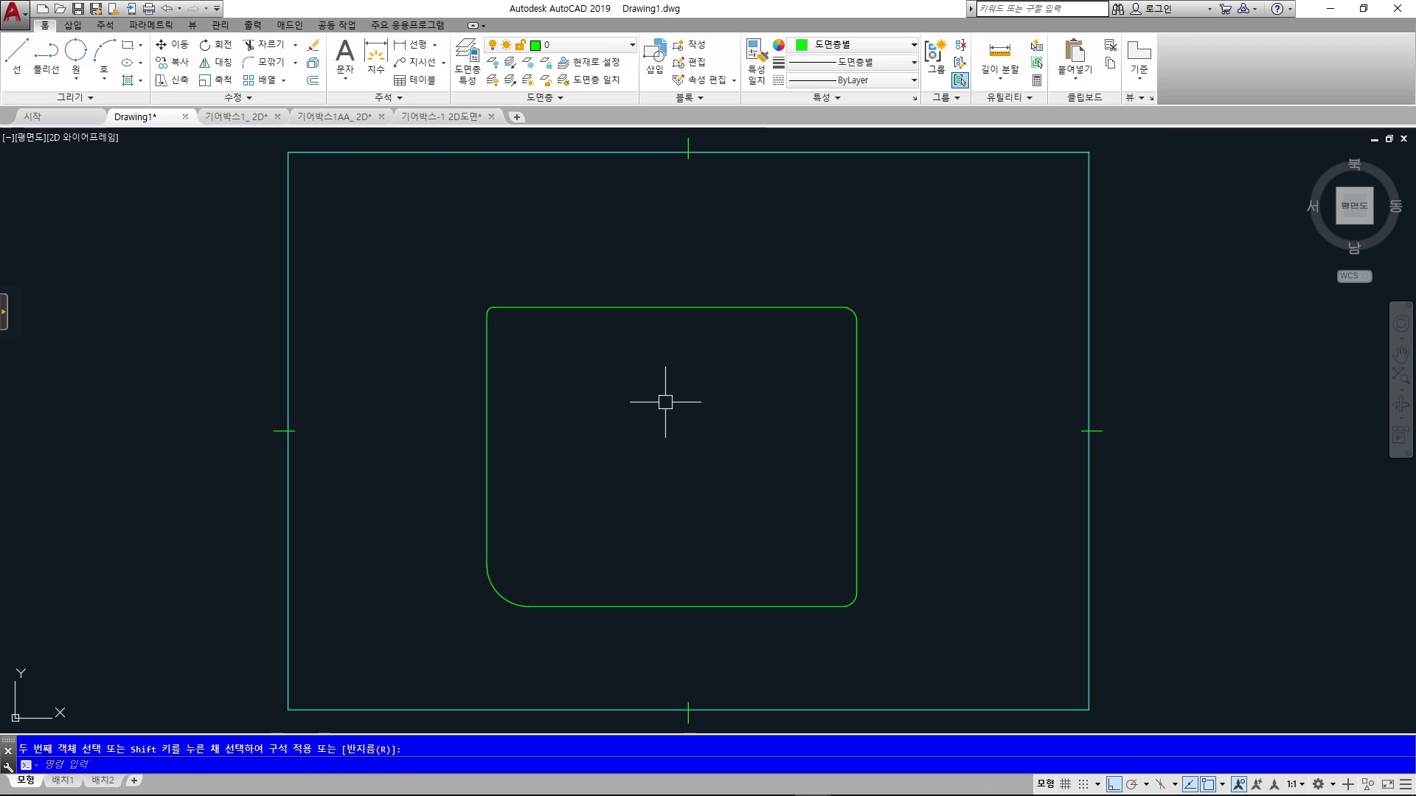
pyautogui.click(105, 25)
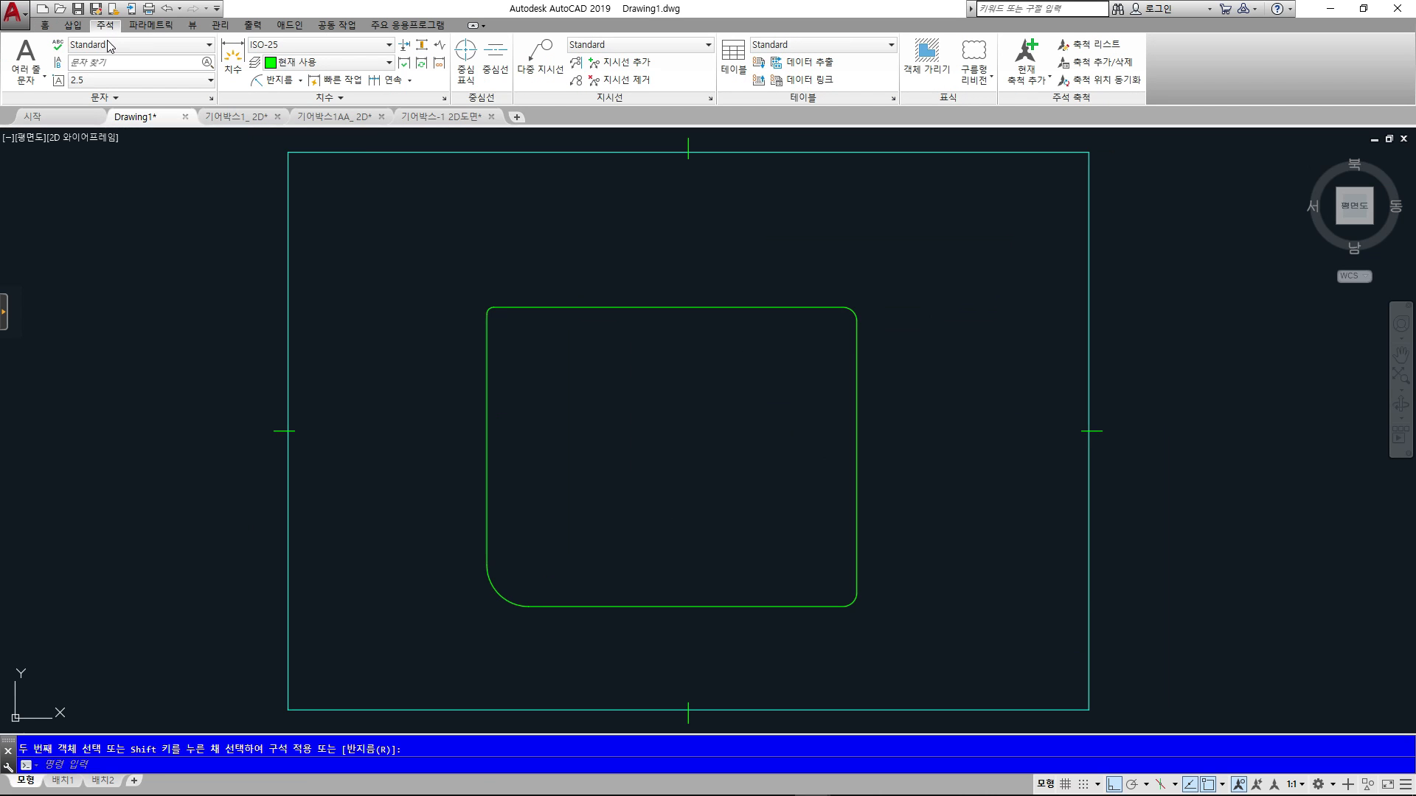
pyautogui.click(270, 86)
pyautogui.scroll(6, 867, 306)
pyautogui.click(853, 311)
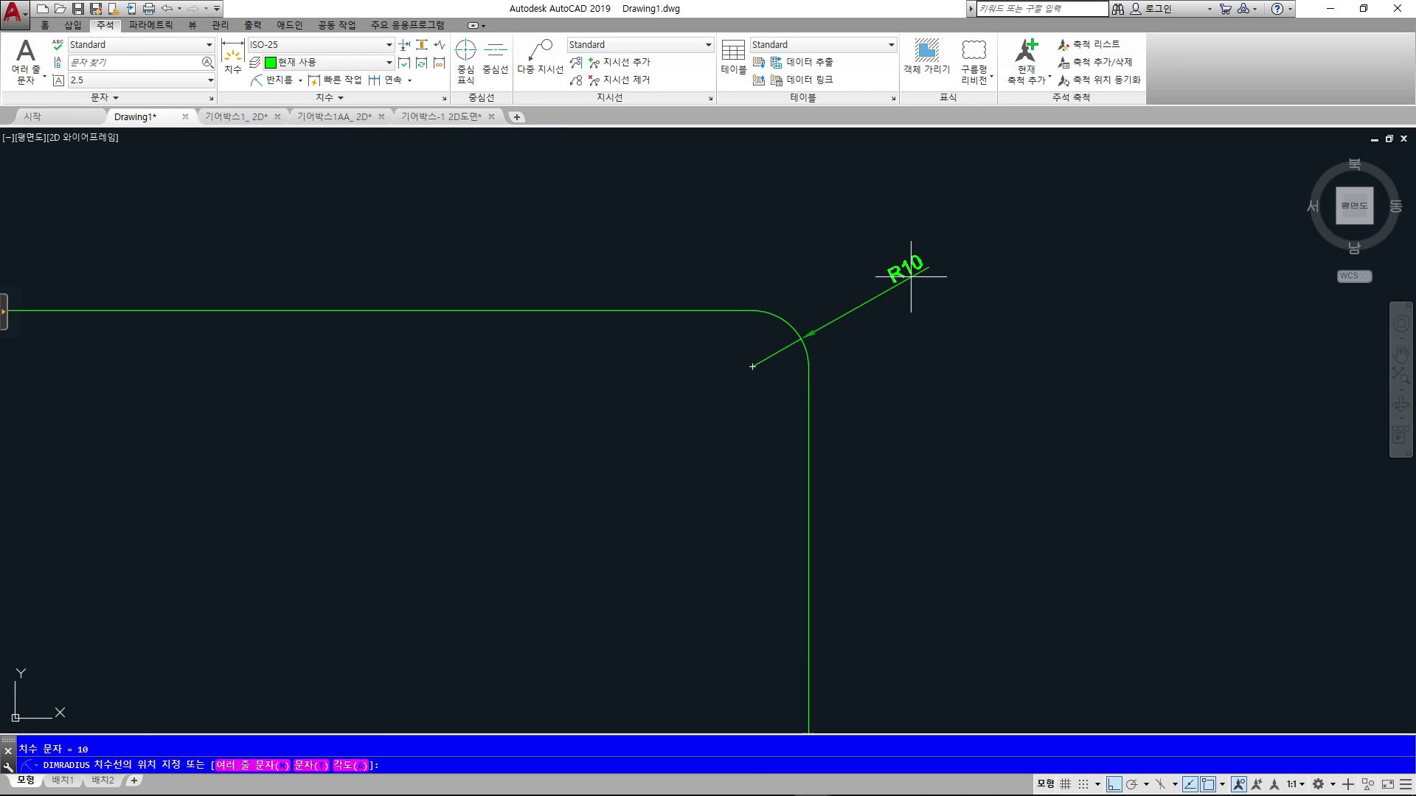
pyautogui.click(911, 276)
# - Add a radius dimension to the lower-right rounded corner, placed outside the rectangle
pyautogui.scroll(-5, 888, 413)
pyautogui.press('space')
pyautogui.scroll(4, 727, 325)
pyautogui.click(733, 329)
pyautogui.click(804, 390)
# - Add a radius dimension to the large lower-left rounded corner, placed outside the rectangle
pyautogui.scroll(-2, 467, 386)
pyautogui.moveTo(467, 385); pyautogui.dragTo(998, 420, button='middle')
pyautogui.press('space')
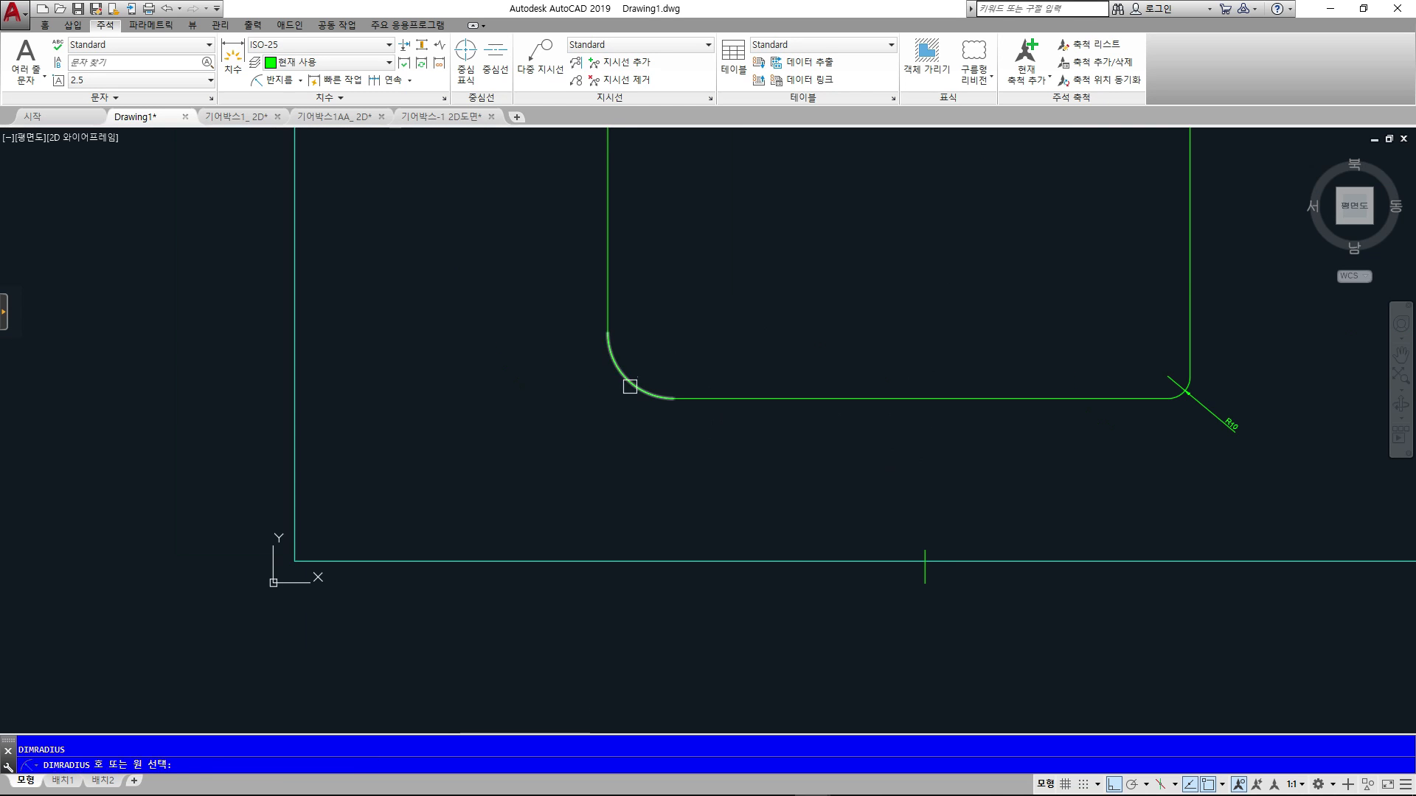
pyautogui.click(630, 386)
pyautogui.click(520, 425)
# - Add a radius dimension to the small upper-left rounded corner, placed outside the rectangle
pyautogui.moveTo(702, 291); pyautogui.dragTo(645, 408, button='middle')
pyautogui.scroll(6, 601, 303)
pyautogui.click(501, 308)
pyautogui.click(483, 268)
pyautogui.scroll(-4, 711, 228)
pyautogui.scroll(-2, 711, 229)
pyautogui.moveTo(761, 291); pyautogui.dragTo(577, 345, button='middle')
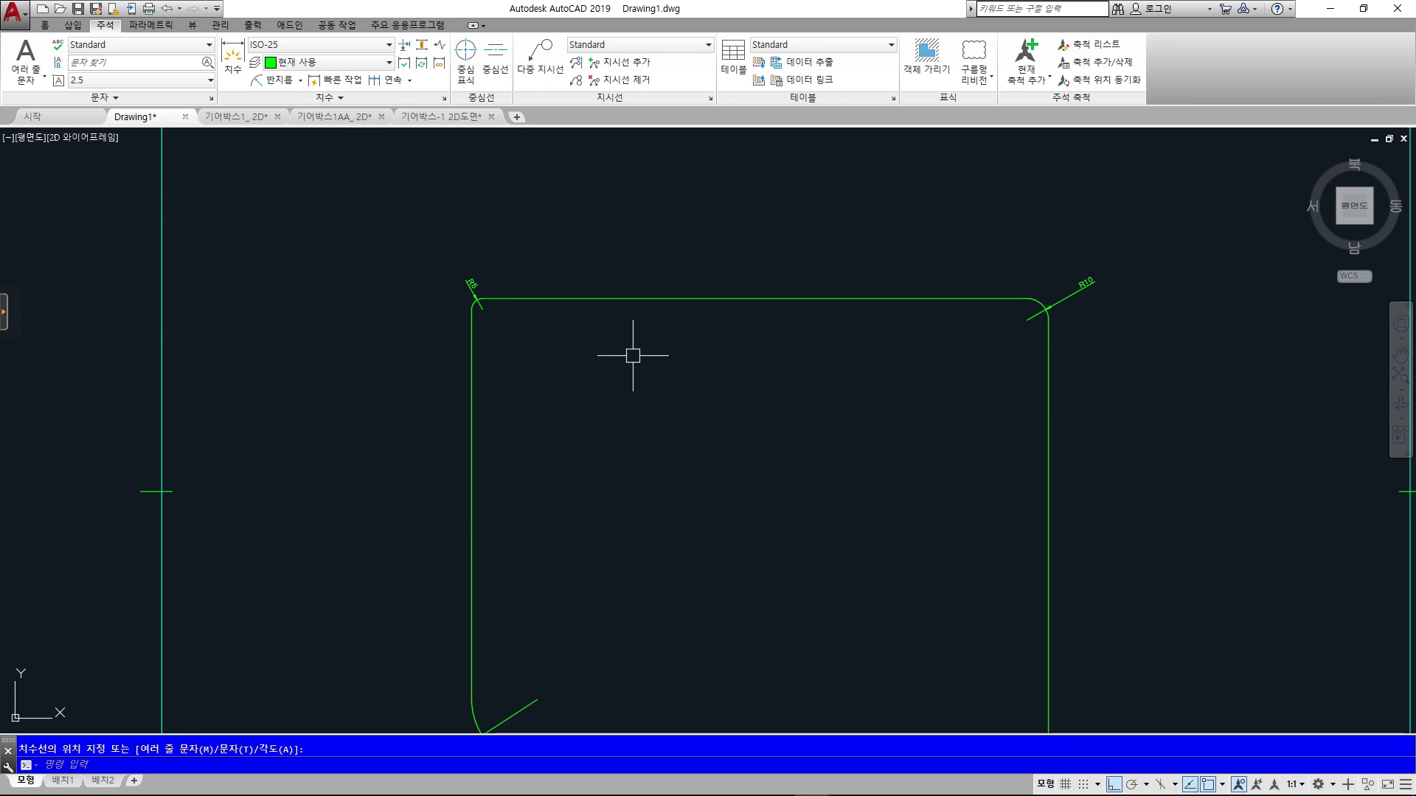
pyautogui.click(46, 26)
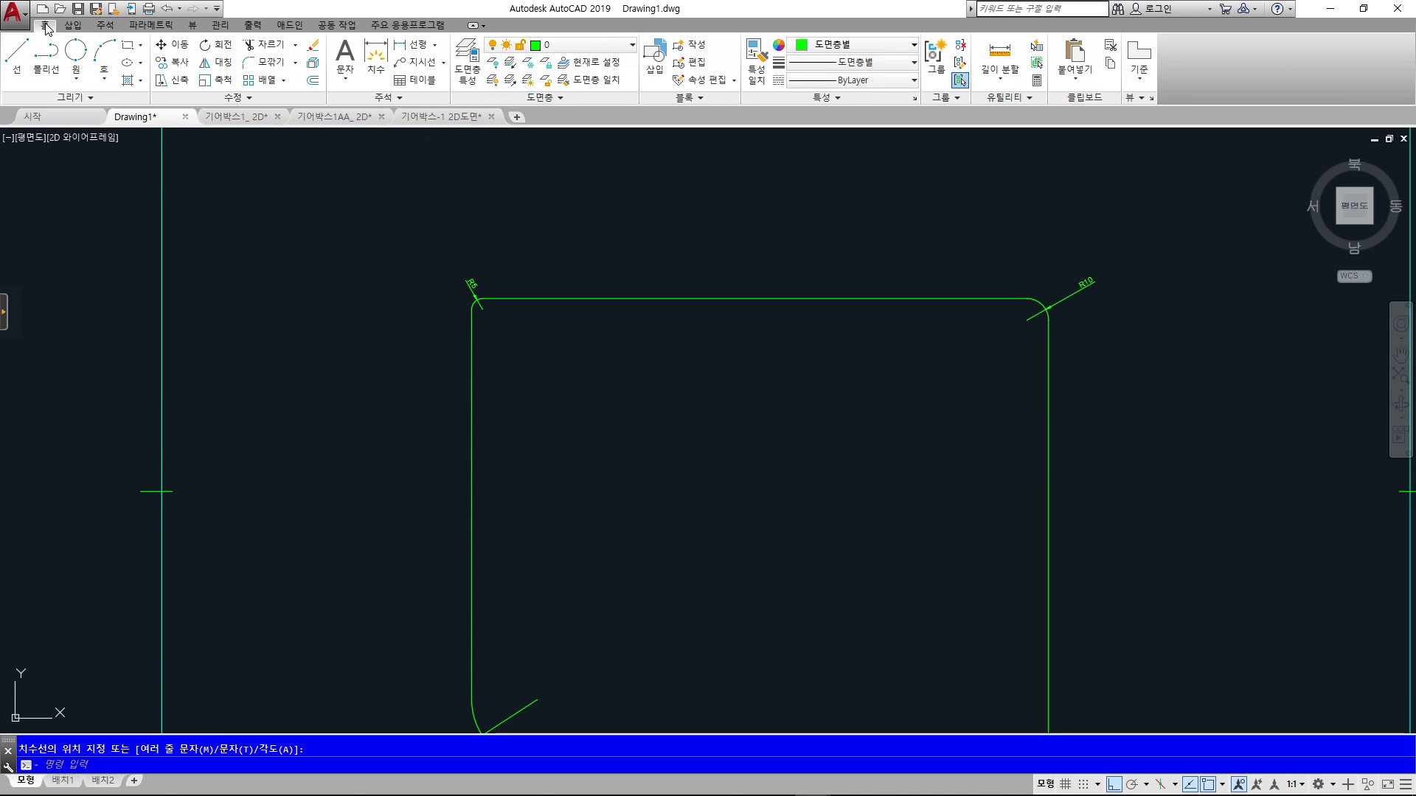
pyautogui.click(296, 64)
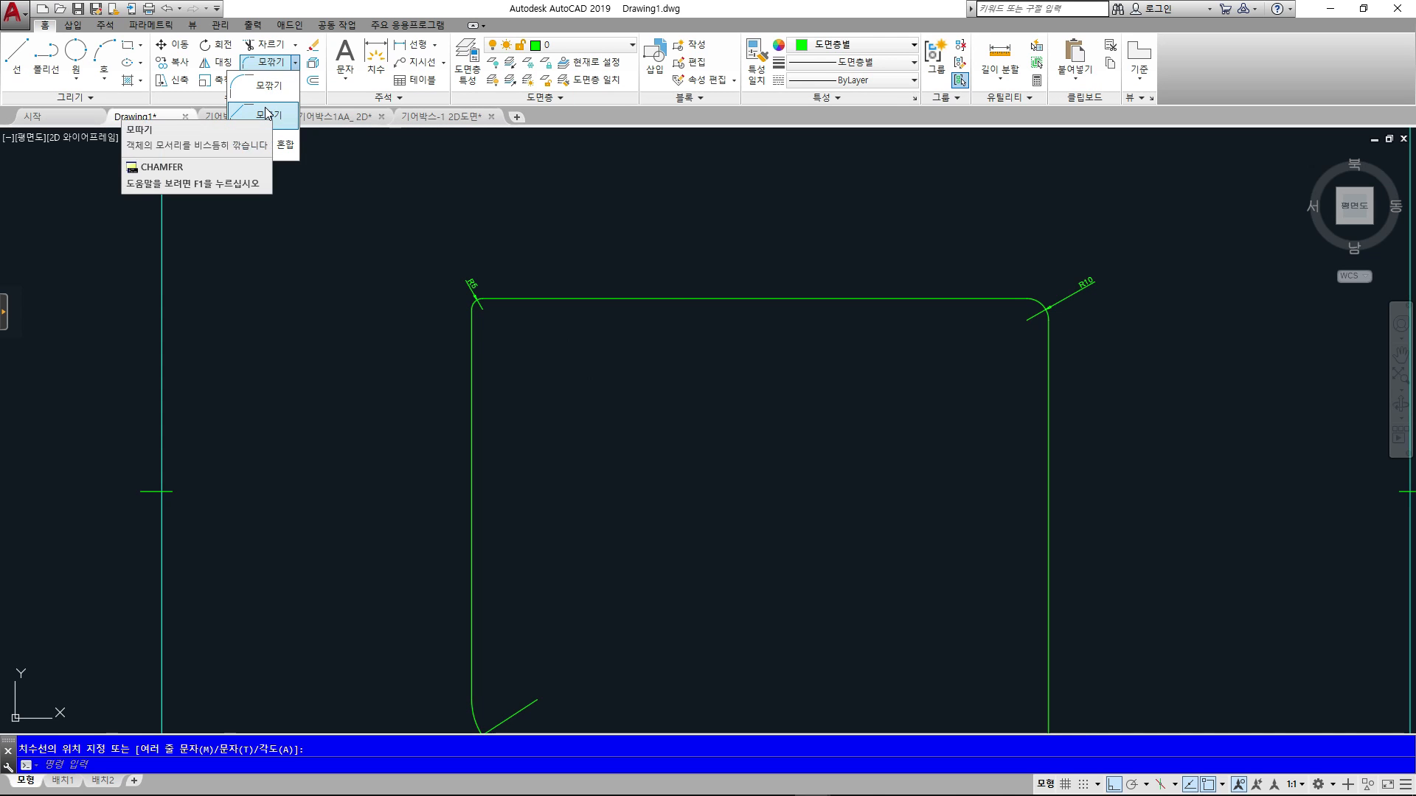
pyautogui.press('Escape')
# - Delete the fillet arcs and radius dimensions at the rectangle's upper-right and lower-right corners
pyautogui.scroll(4, 1048, 317)
pyautogui.scroll(-5, 1011, 290)
pyautogui.moveTo(917, 233); pyautogui.dragTo(1154, 351)
pyautogui.press('Delete')
pyautogui.moveTo(961, 544)
pyautogui.mouseDown(button='middle')
pyautogui.moveTo(954, 497)
pyautogui.moveTo(866, 352)
pyautogui.mouseUp(button='middle')
pyautogui.moveTo(795, 388); pyautogui.dragTo(1079, 624)
pyautogui.press('Delete')
pyautogui.click(530, 669)
pyautogui.click(164, 432)
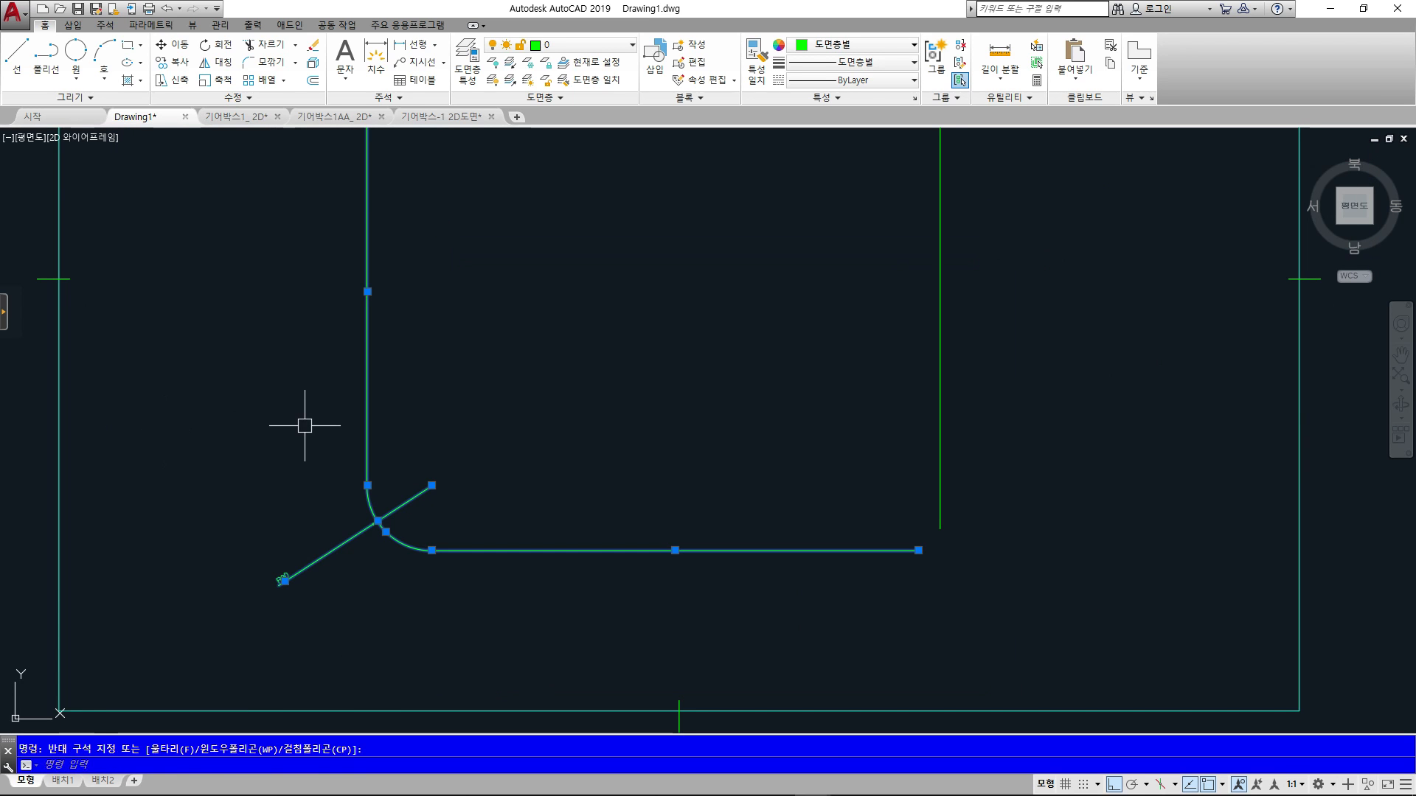
pyautogui.press('Delete')
pyautogui.hotkey('ctrl', 'z')
# - Delete the fillet arcs and radius dimensions at the rectangle's lower-left and upper-left corners
pyautogui.click(140, 384)
pyautogui.click(517, 625)
pyautogui.press('Delete')
pyautogui.moveTo(597, 343); pyautogui.dragTo(654, 665, button='middle')
pyautogui.click(373, 376)
pyautogui.click(544, 470)
pyautogui.moveTo(683, 436); pyautogui.dragTo(685, 405, button='middle')
# - Set both Chamfer distances to 20 and preview the chamfer between the rectangle's upper line and right line
pyautogui.write('ha')
pyautogui.press('Return')
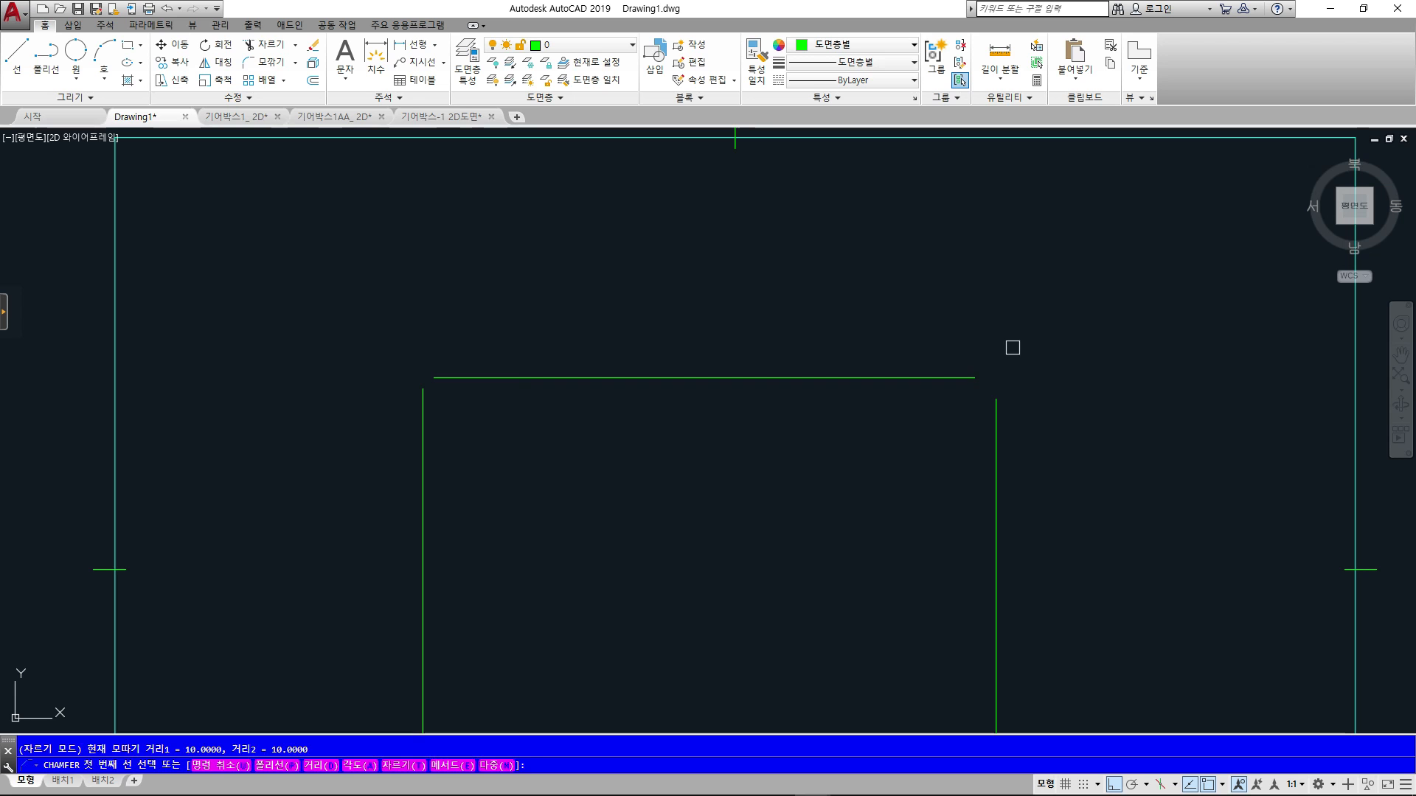
pyautogui.write('d')
pyautogui.press('Return')
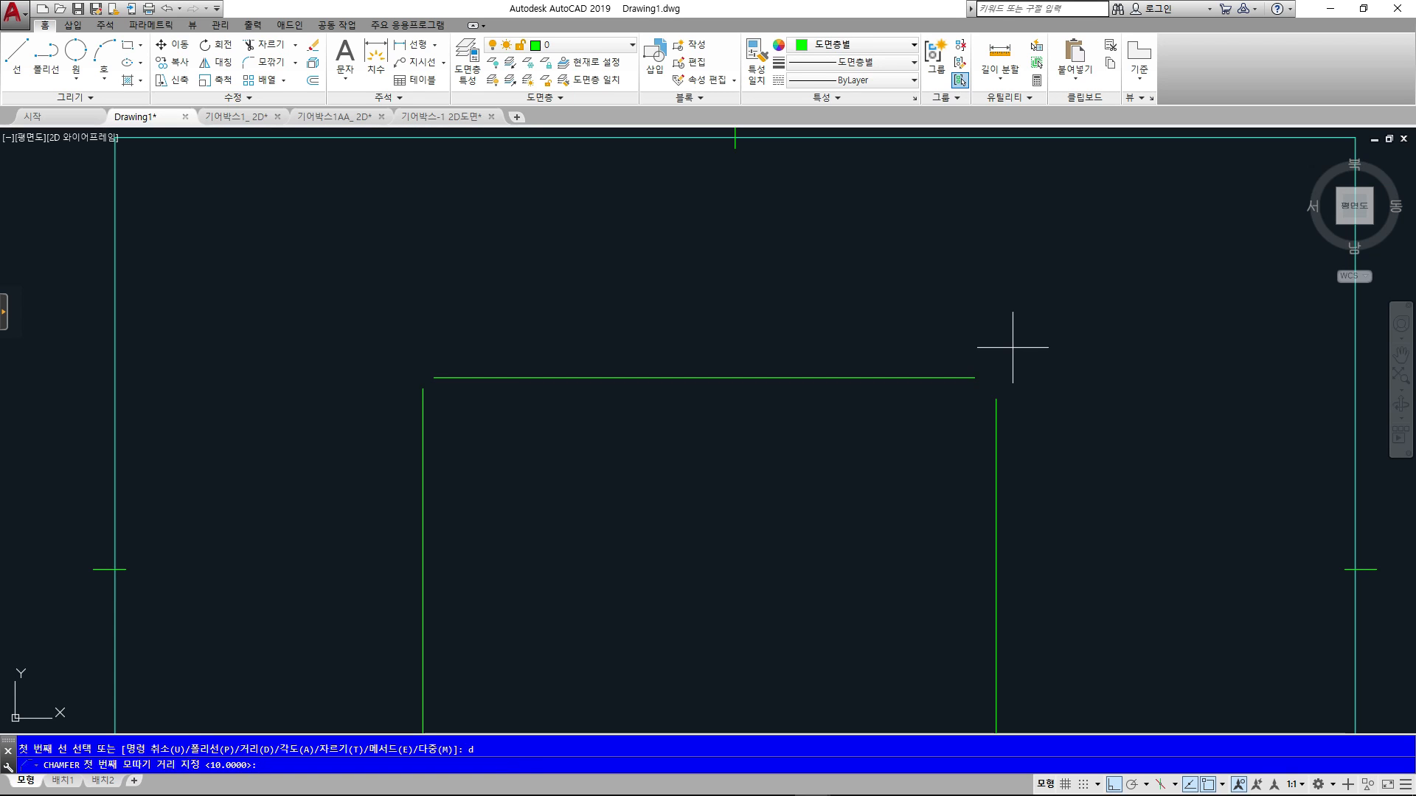
pyautogui.write('20')
pyautogui.press('Return')
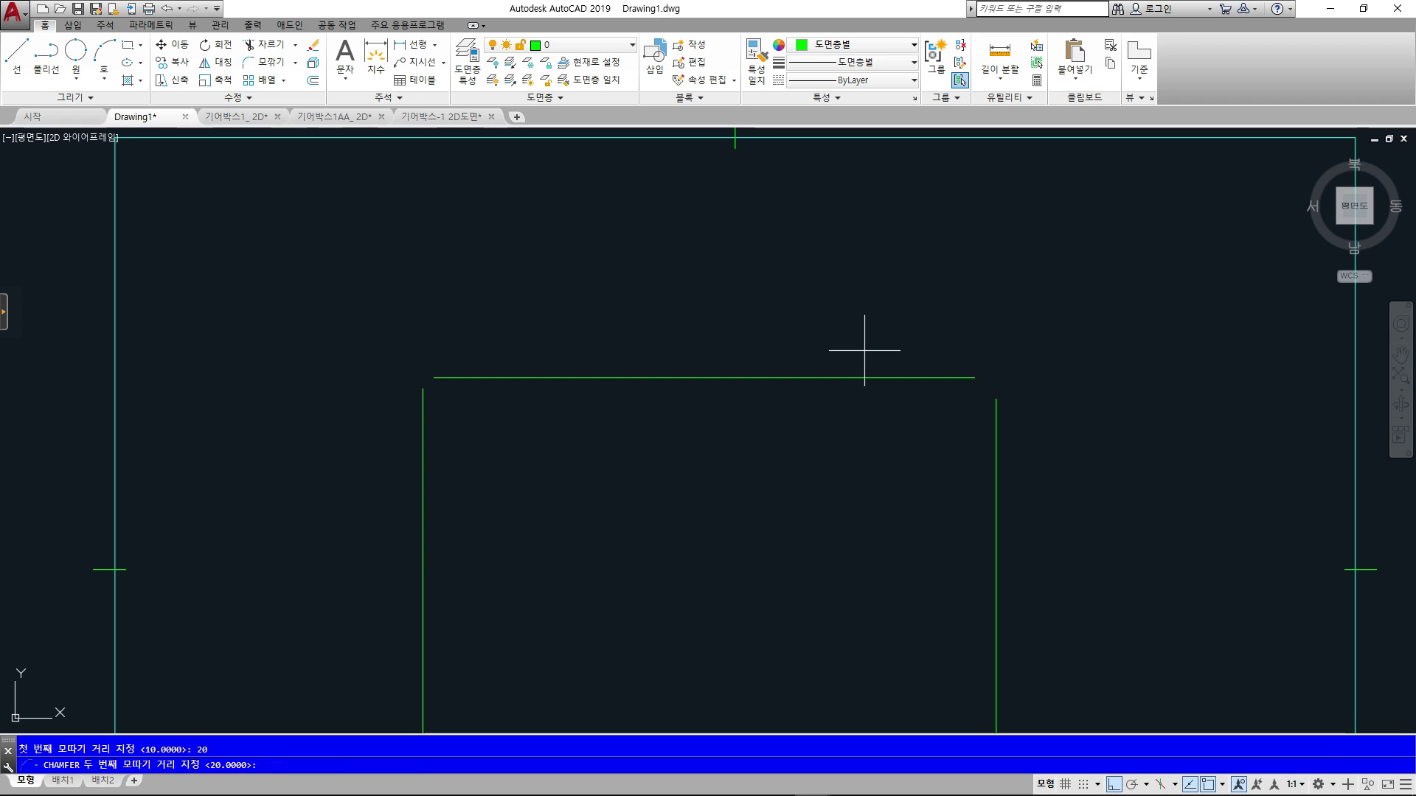
pyautogui.write('20')
pyautogui.press('Return')
pyautogui.scroll(4, 1021, 419)
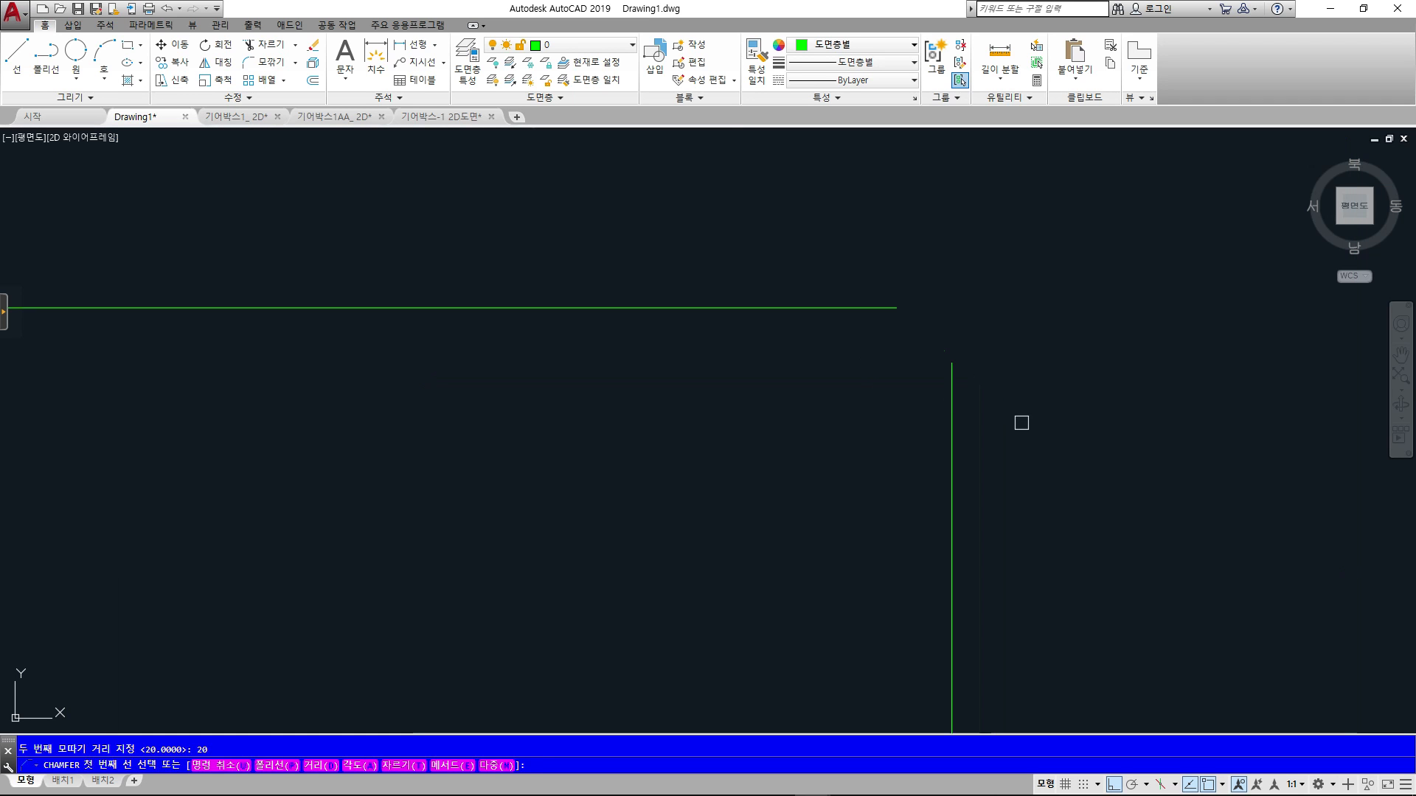
pyautogui.click(868, 309)
pyautogui.click(951, 429)
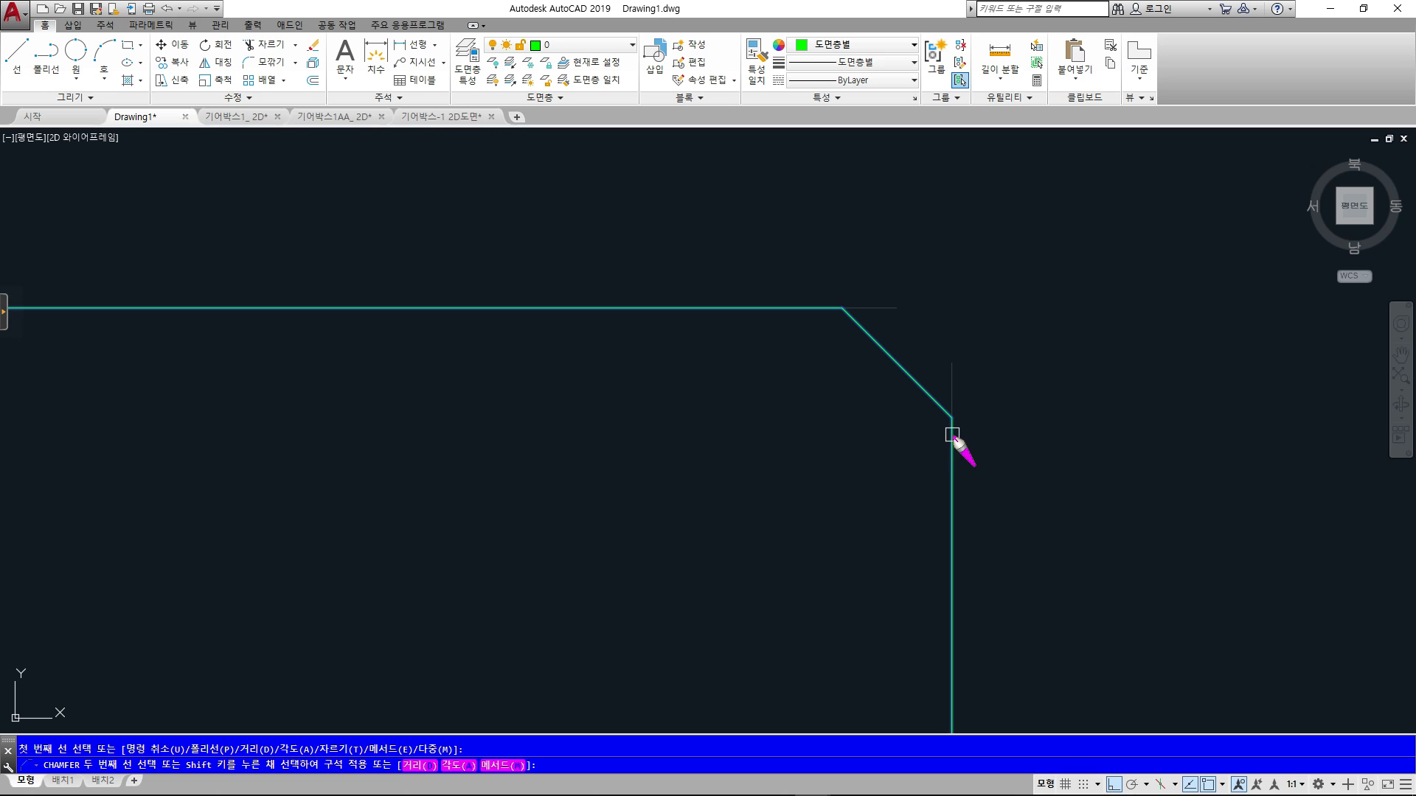
pyautogui.moveTo(845, 446); pyautogui.dragTo(997, 438)
pyautogui.moveTo(939, 298); pyautogui.dragTo(950, 435)
pyautogui.moveTo(880, 258); pyautogui.dragTo(944, 252)
pyautogui.moveTo(763, 388); pyautogui.dragTo(787, 382)
pyautogui.moveTo(810, 367); pyautogui.dragTo(811, 378)
pyautogui.moveTo(922, 471); pyautogui.dragTo(931, 464)
pyautogui.moveTo(931, 386)
pyautogui.mouseDown()
pyautogui.moveTo(919, 426)
pyautogui.moveTo(896, 417)
pyautogui.mouseUp()
pyautogui.moveTo(898, 367)
pyautogui.mouseDown()
pyautogui.moveTo(1021, 265)
pyautogui.moveTo(1005, 230)
pyautogui.mouseUp()
pyautogui.moveTo(1114, 175); pyautogui.dragTo(1097, 168)
pyautogui.moveTo(1112, 210); pyautogui.dragTo(1003, 259)
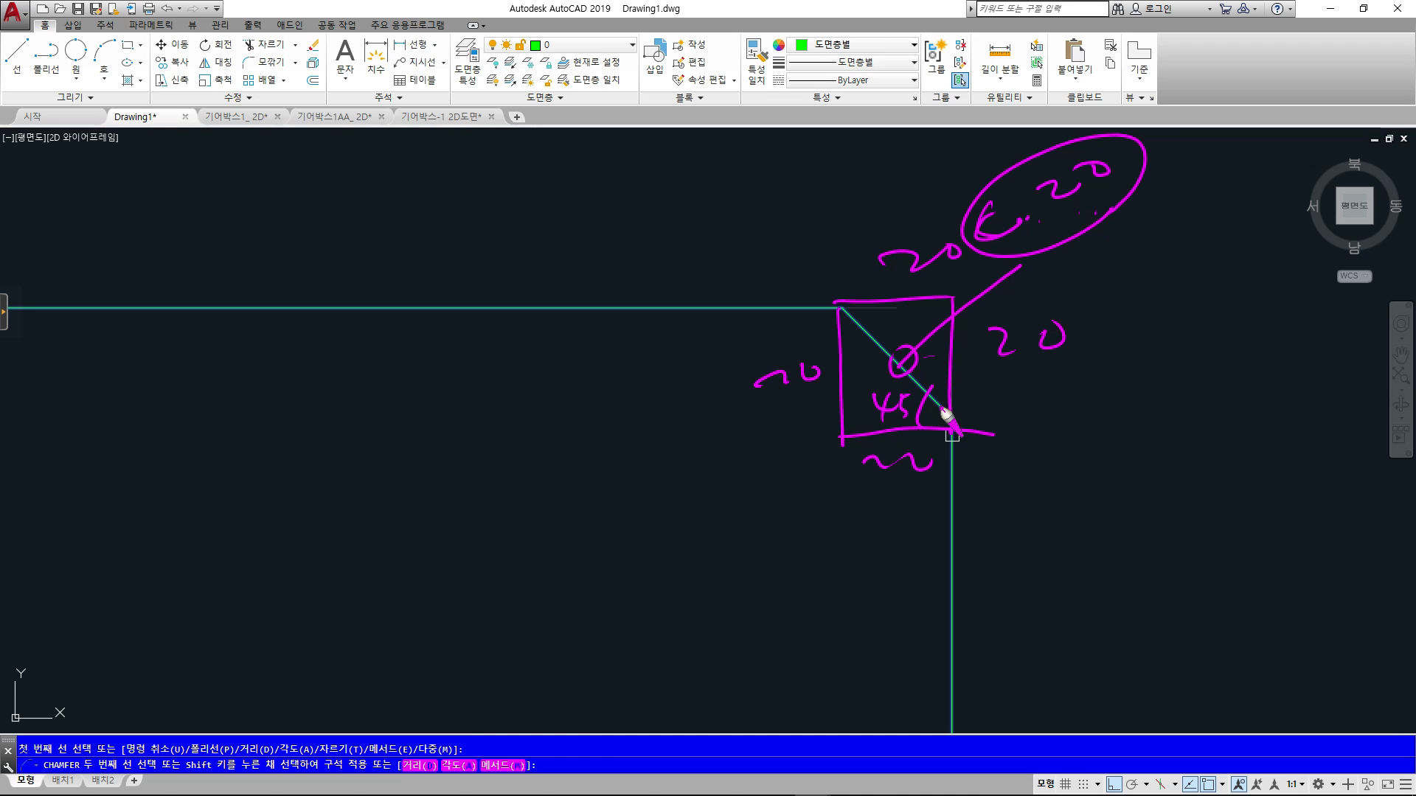
pyautogui.click(1019, 362)
pyautogui.click(1026, 357)
pyautogui.moveTo(987, 318); pyautogui.dragTo(976, 316)
pyautogui.press('Escape')
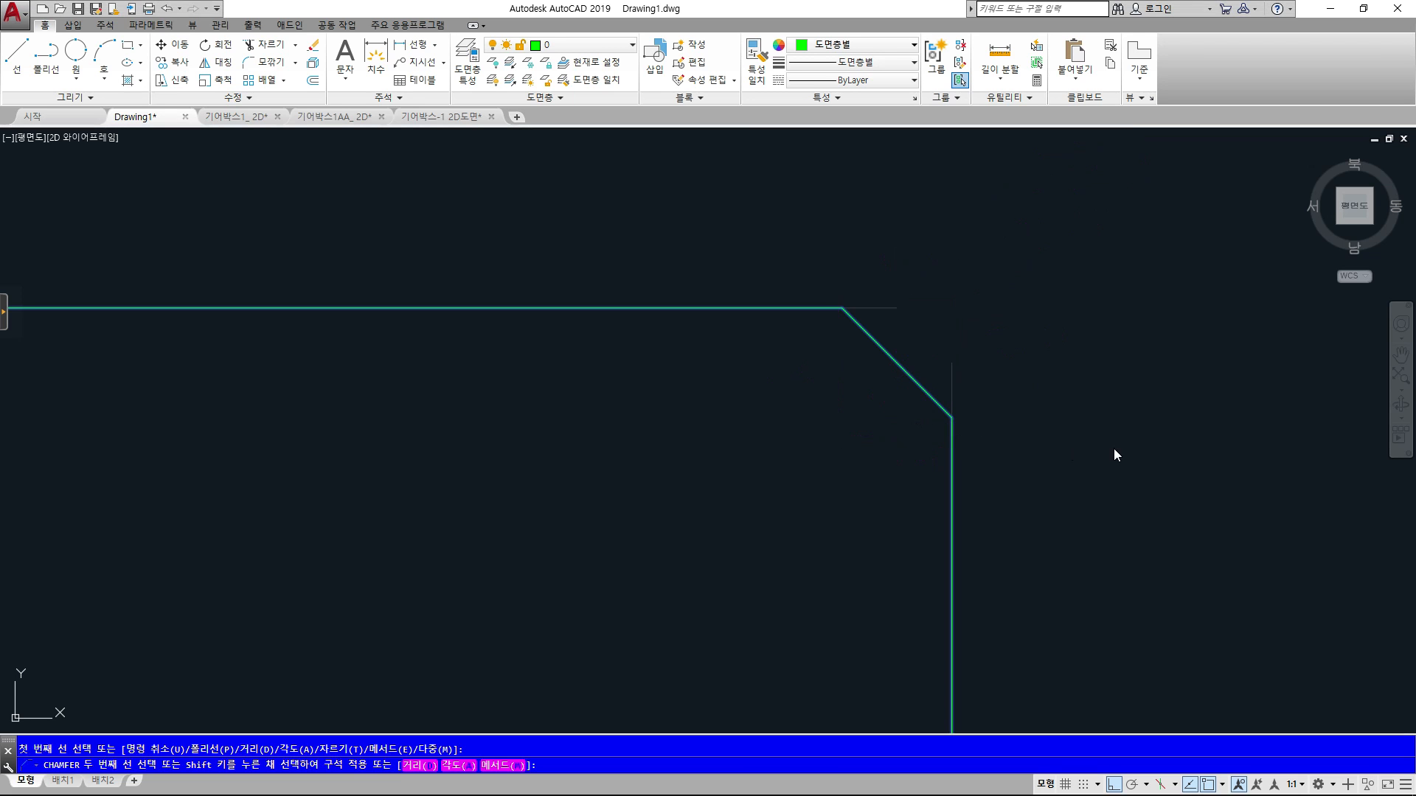
# - Restart Chamfer and bevel the rectangle's upper-right corner with the current distances of 20
pyautogui.press('Escape')
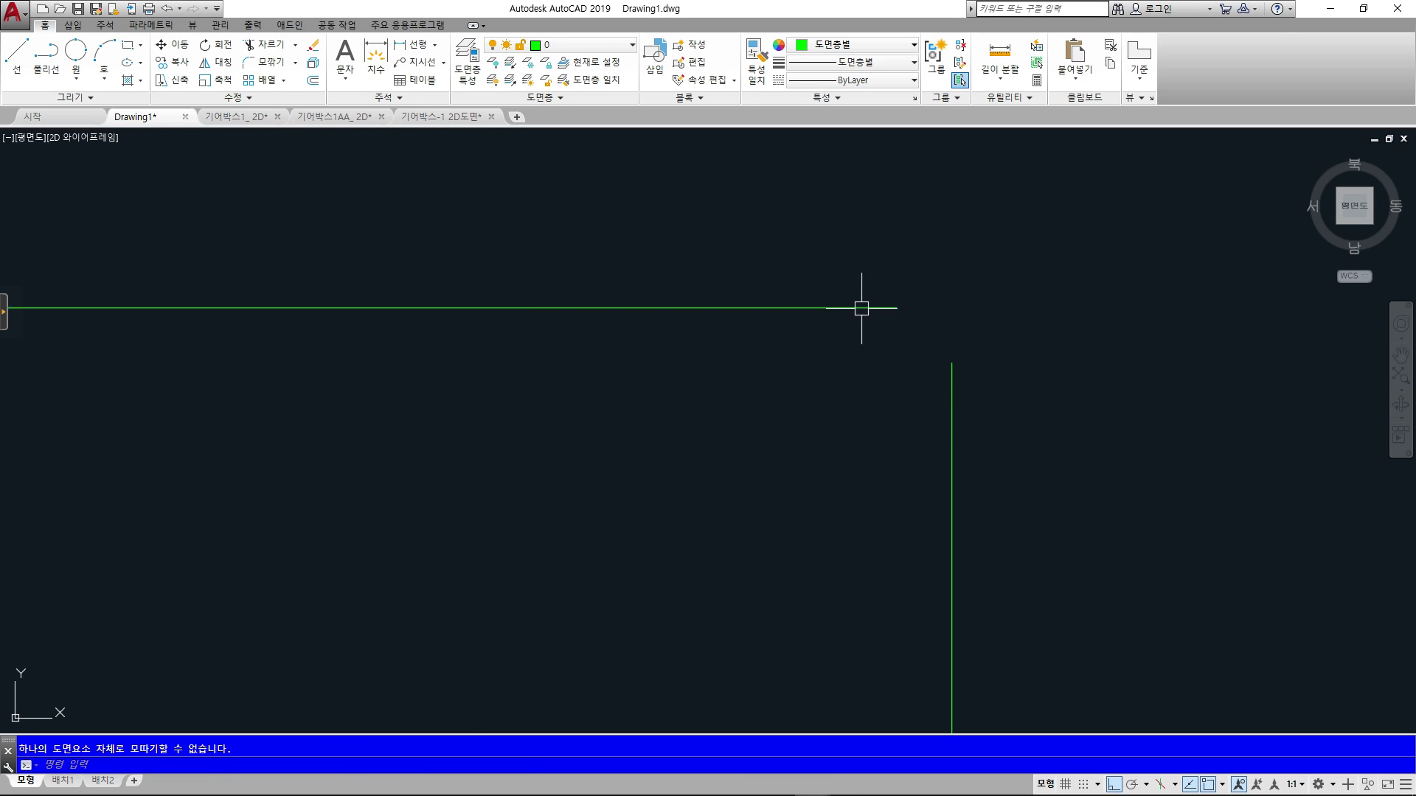
pyautogui.press('space')
pyautogui.click(866, 308)
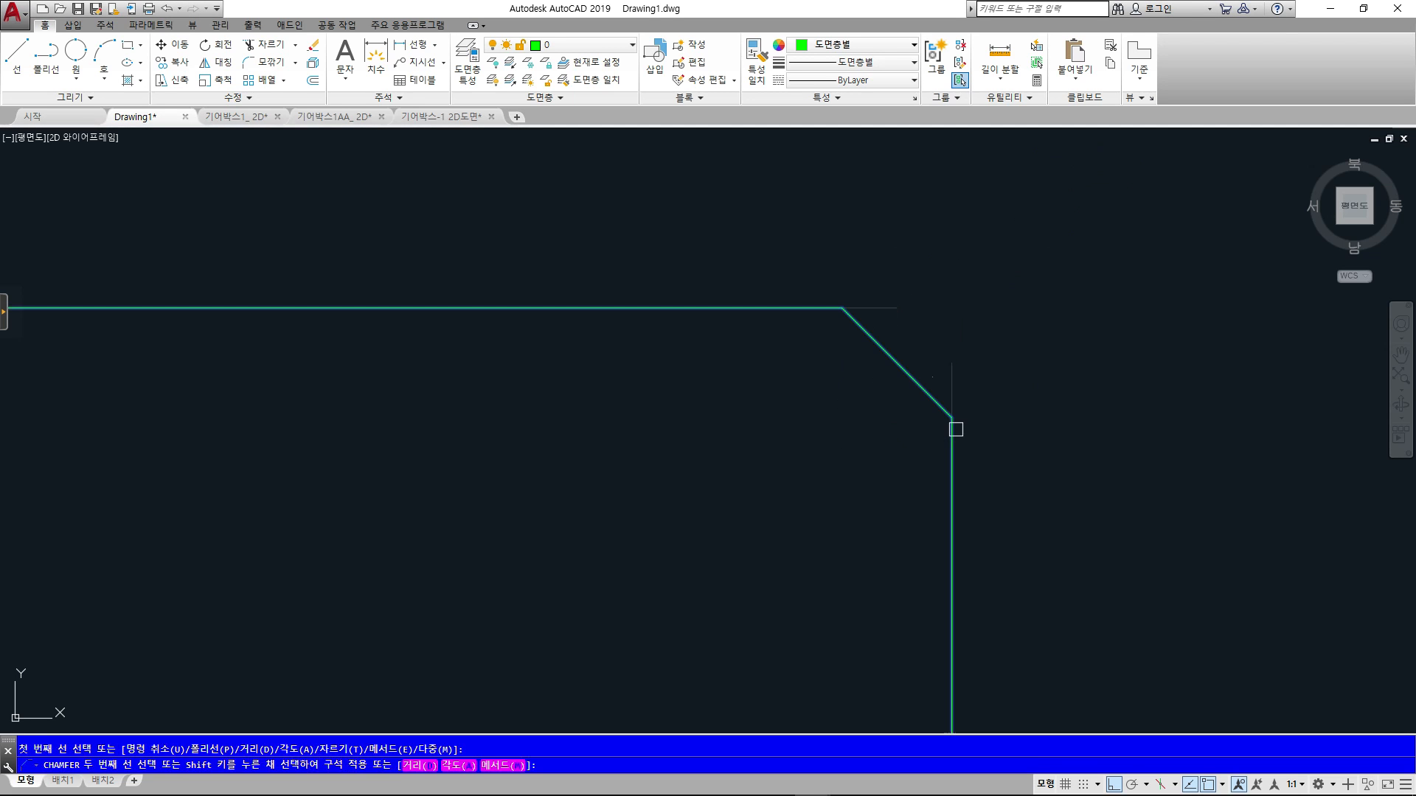
pyautogui.click(952, 428)
# - Chamfer the rectangle's lower-right corner between the right and lower lines with both distances set to 2
pyautogui.press('space')
pyautogui.scroll(-3, 1014, 417)
pyautogui.write('d')
pyautogui.press('Return')
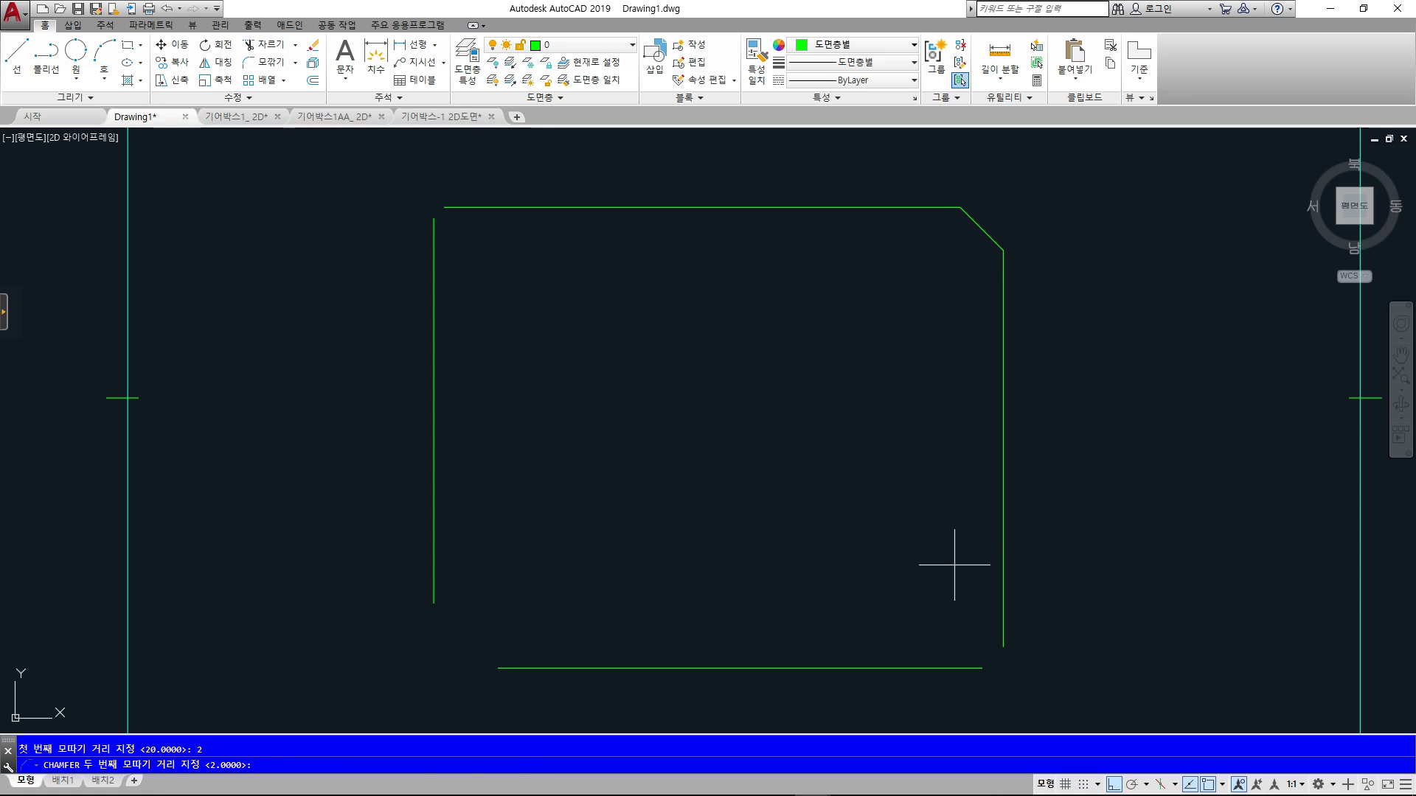
pyautogui.click(1002, 629)
pyautogui.click(941, 668)
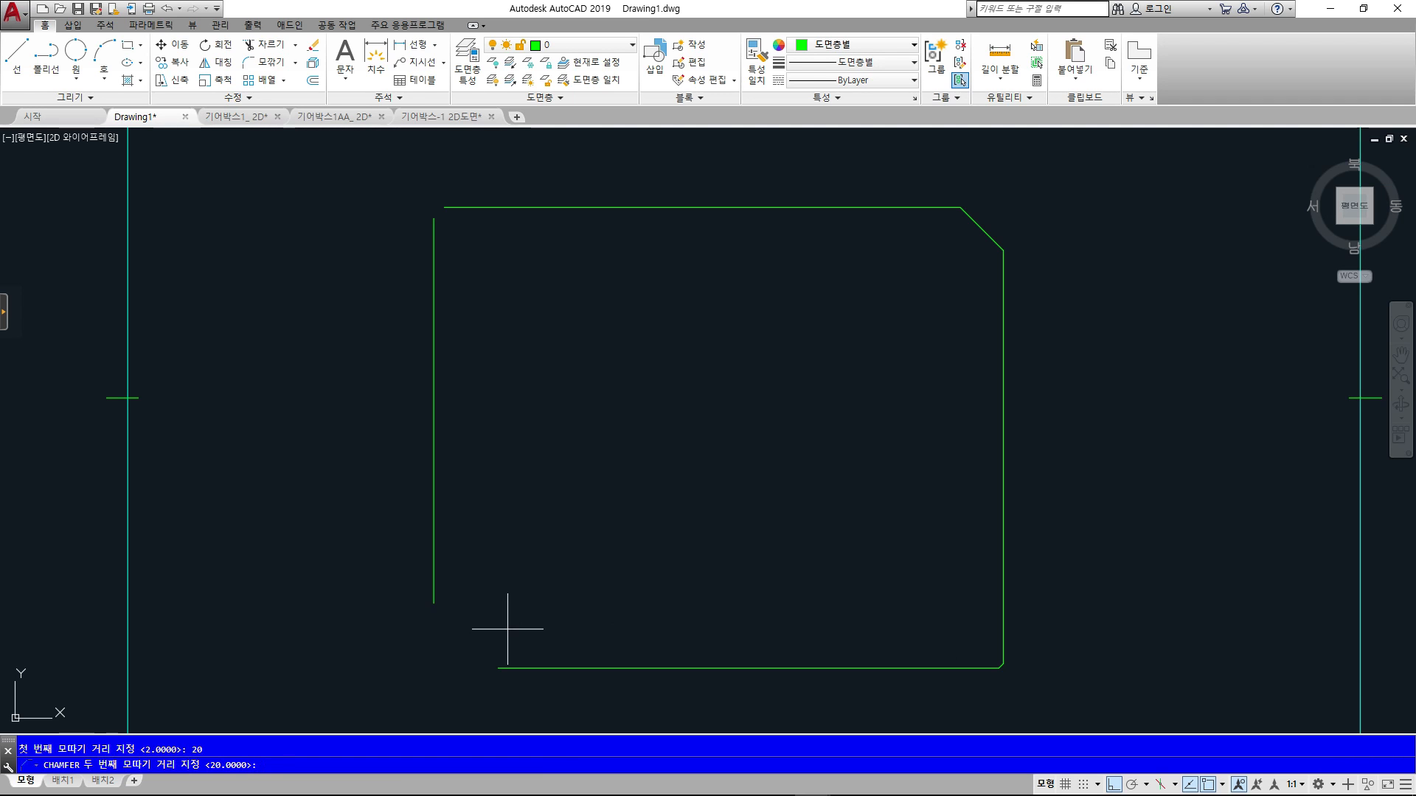
# - Chamfer the rectangle's lower-left corner with distances of 20 along the lower line and 10 along the left line
pyautogui.click(541, 667)
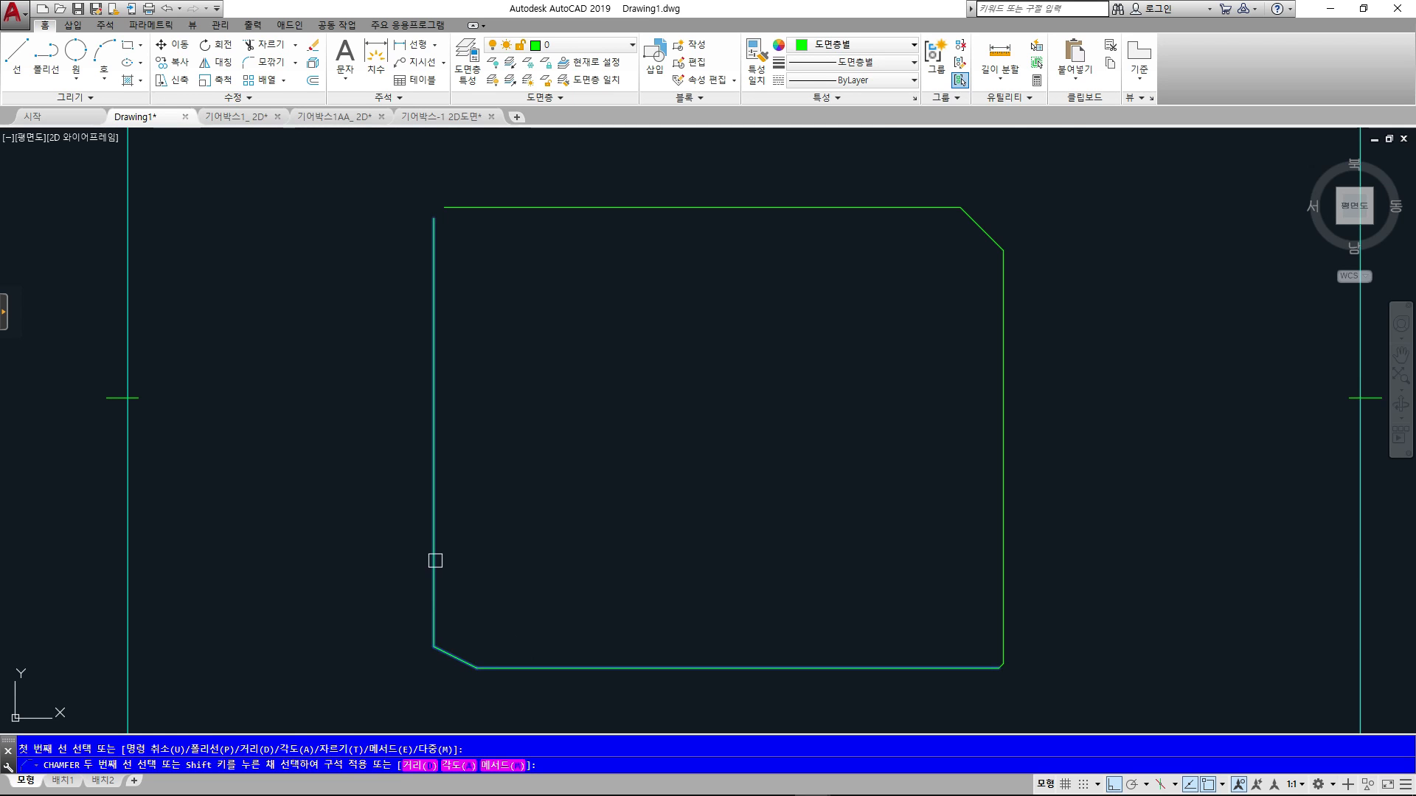
pyautogui.scroll(3, 529, 392)
pyautogui.scroll(4, 506, 361)
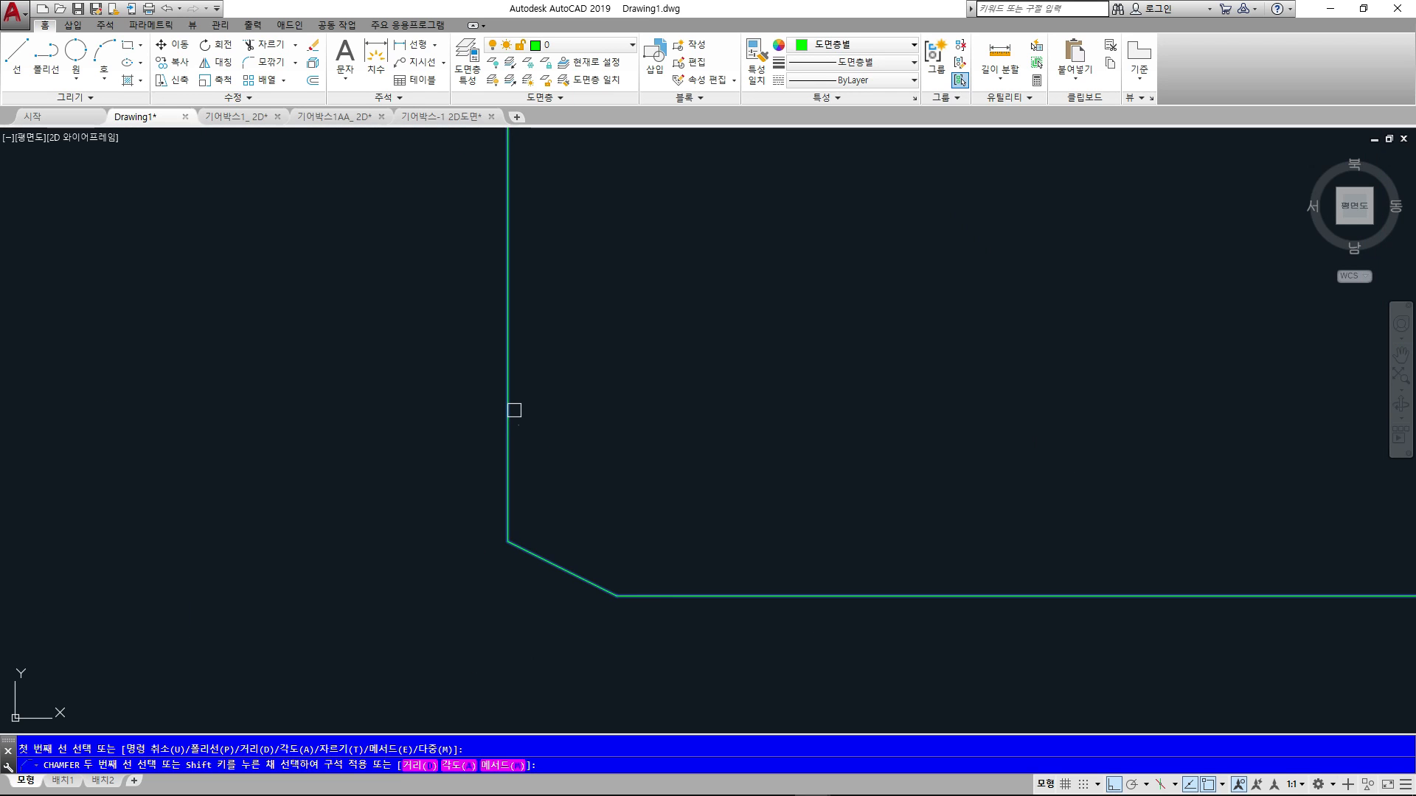
pyautogui.moveTo(507, 539); pyautogui.dragTo(504, 616)
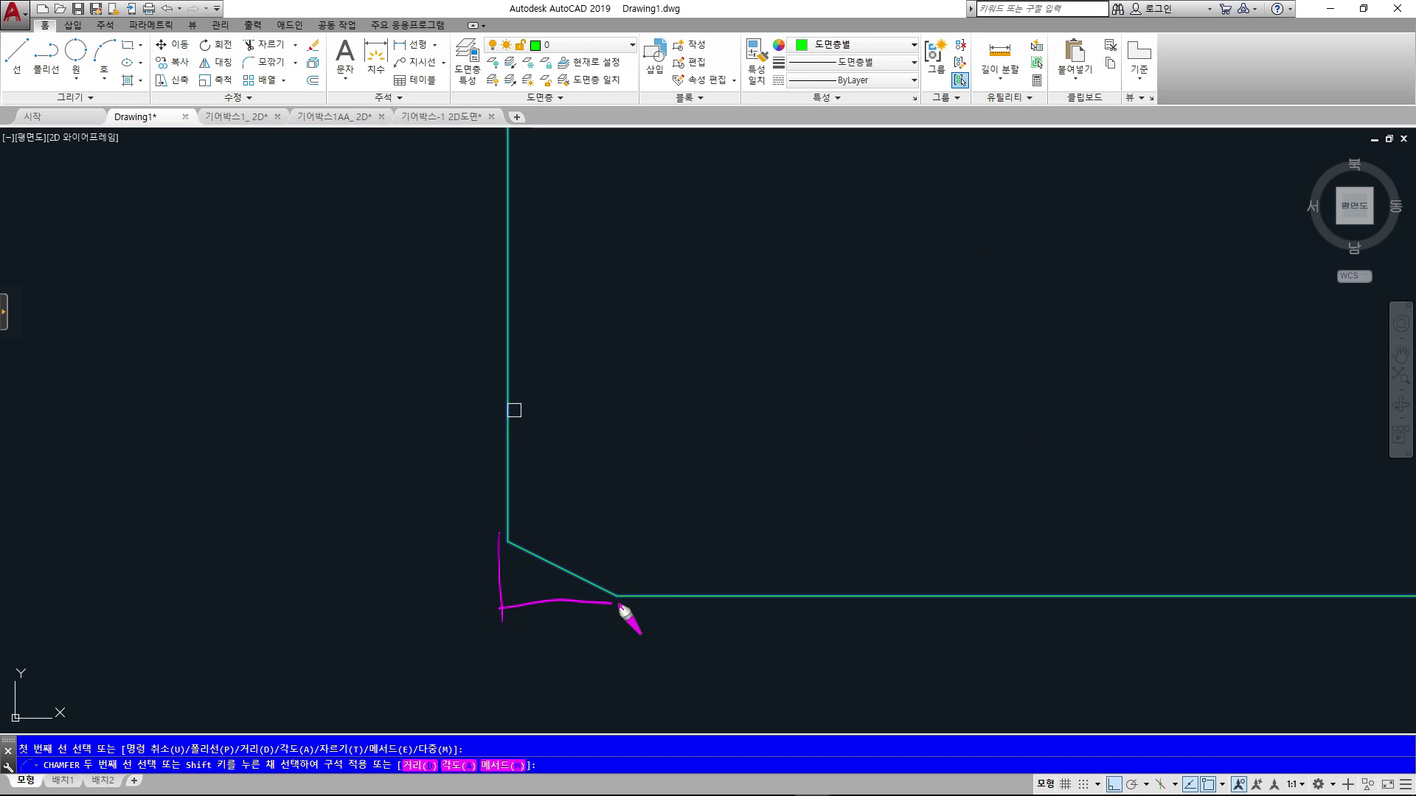
pyautogui.moveTo(574, 630); pyautogui.dragTo(576, 631)
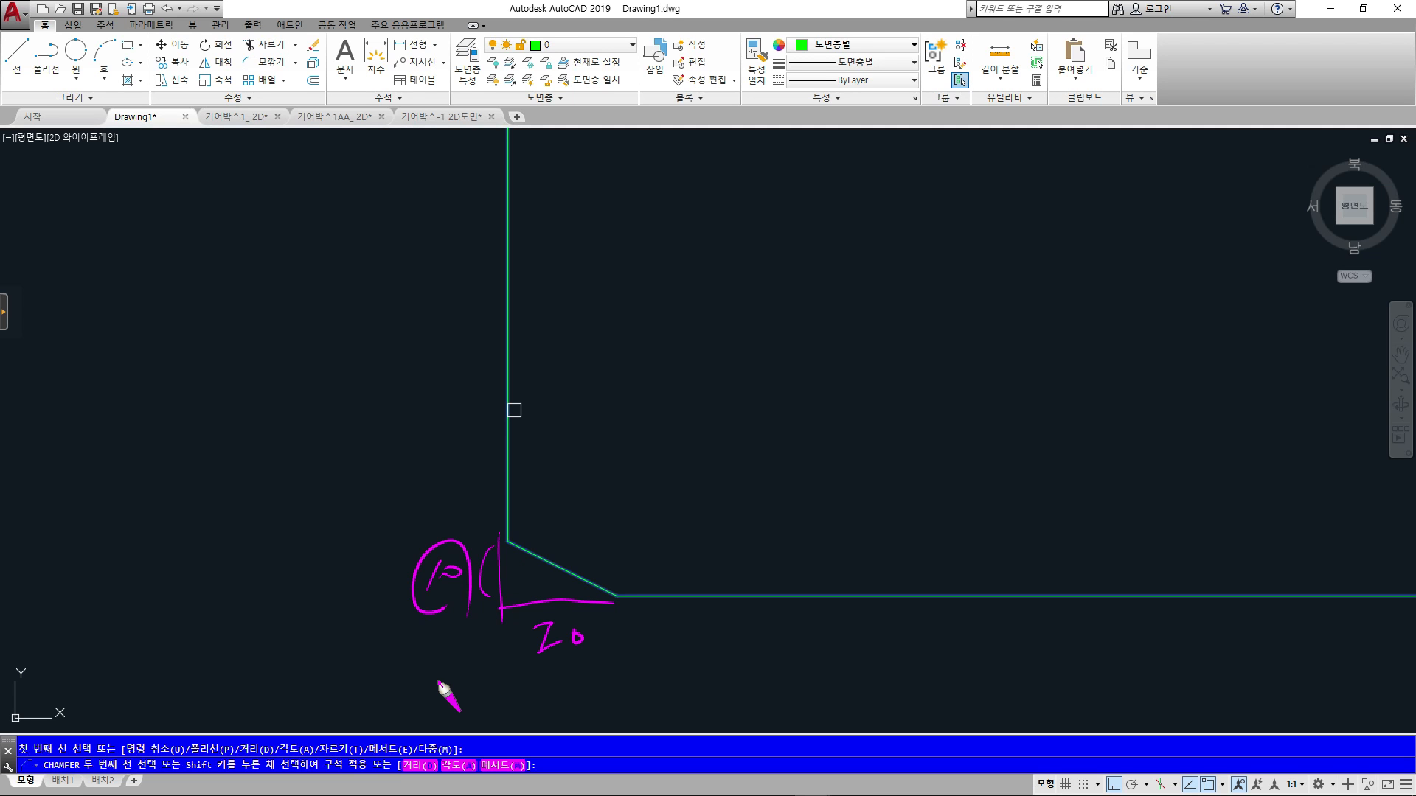
pyautogui.press('Escape')
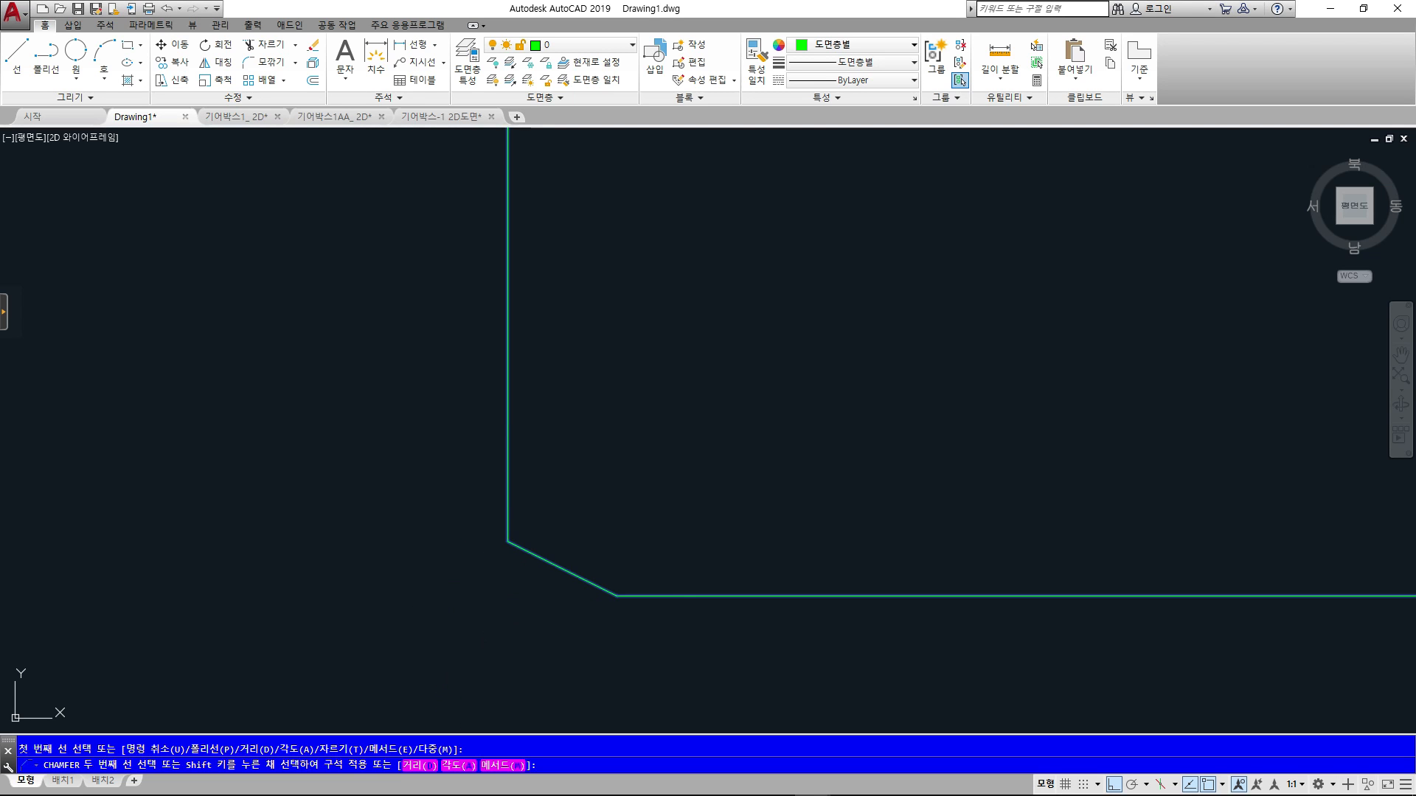
pyautogui.click(509, 425)
pyautogui.scroll(-4, 800, 538)
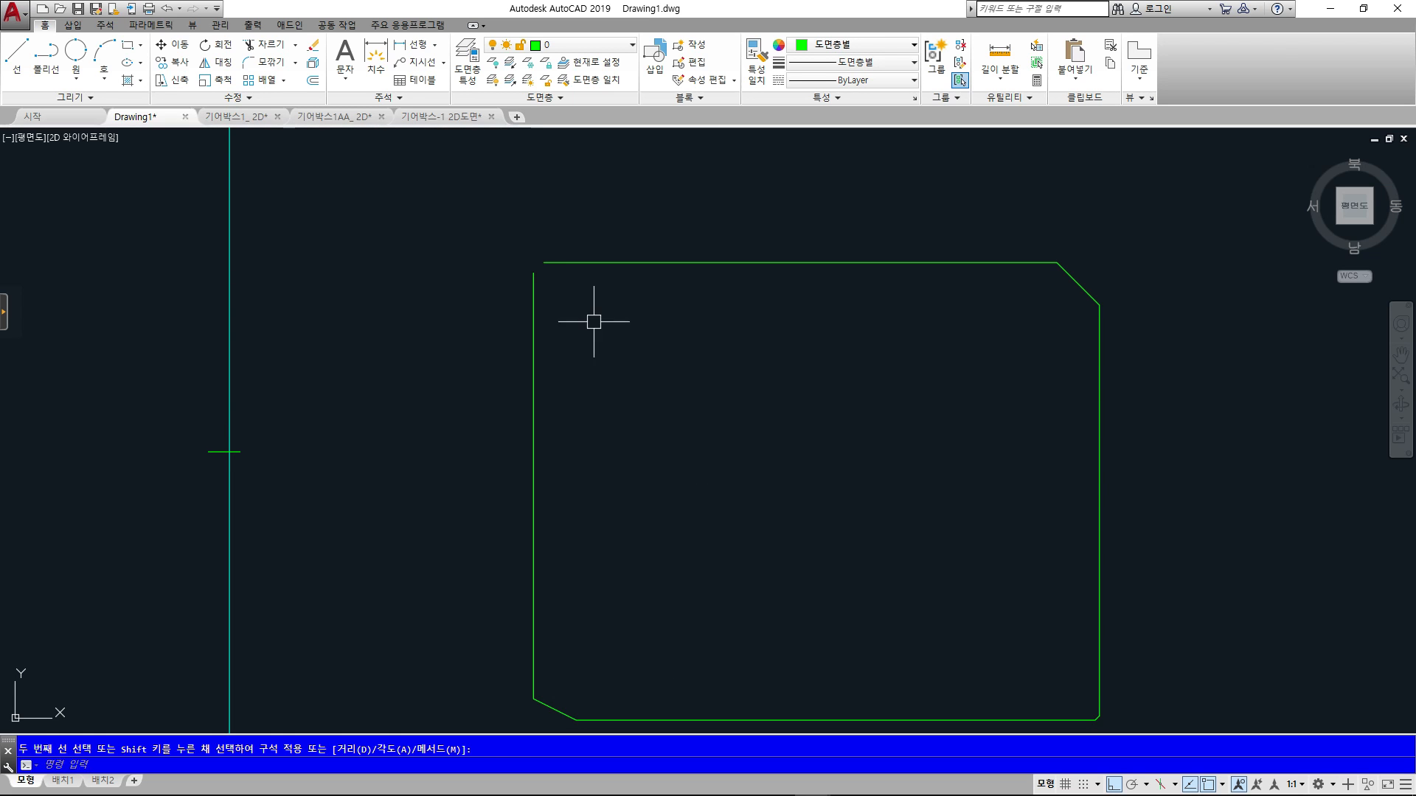
# - Switch to the 기어박스-1 2D도면 drawing and read the chamfer and fillet notes under 주서
pyautogui.click(440, 116)
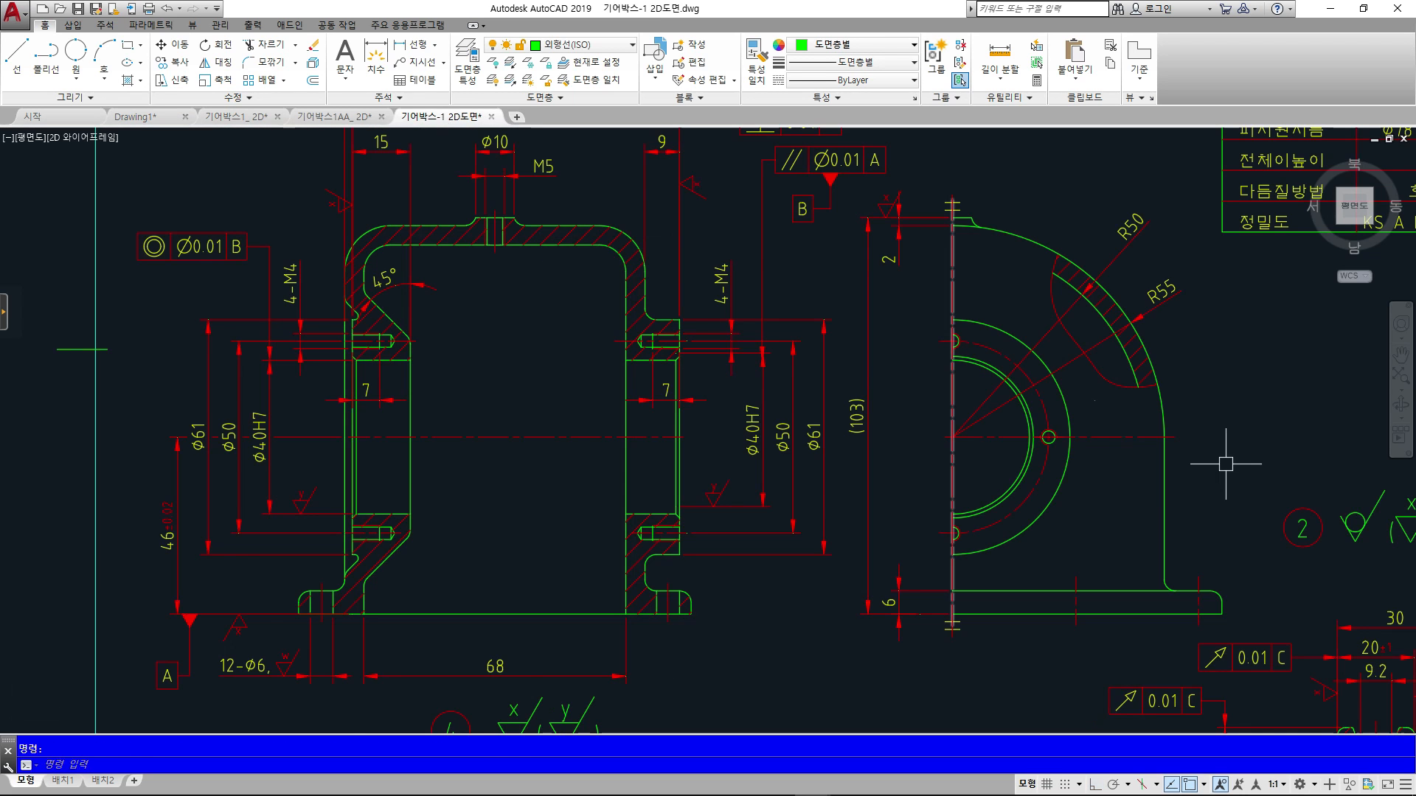
pyautogui.moveTo(1225, 464); pyautogui.dragTo(652, 281, button='middle')
pyautogui.moveTo(1180, 503); pyautogui.dragTo(562, 421, button='middle')
pyautogui.scroll(2, 984, 323)
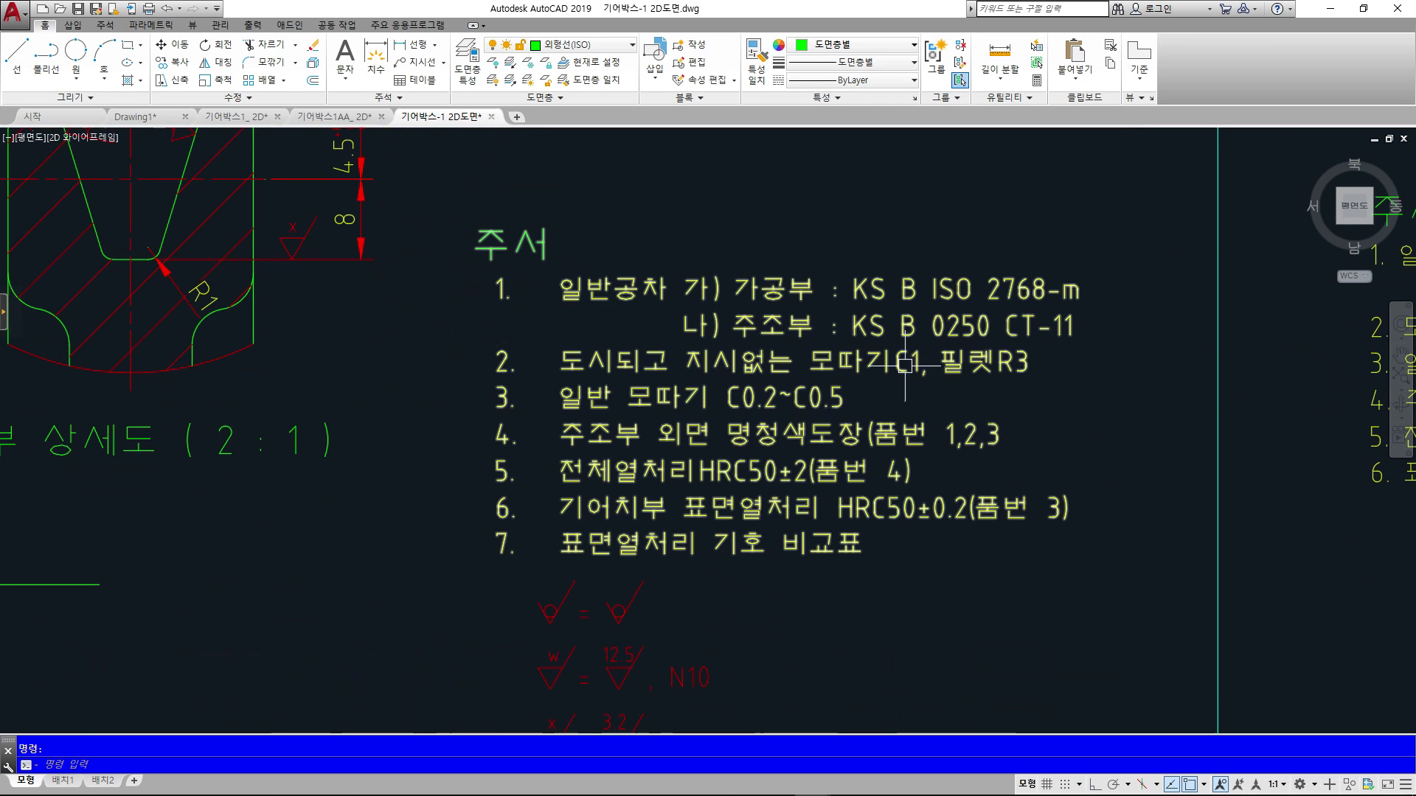
pyautogui.scroll(-3, 905, 365)
pyautogui.moveTo(549, 619); pyautogui.dragTo(583, 484, button='middle')
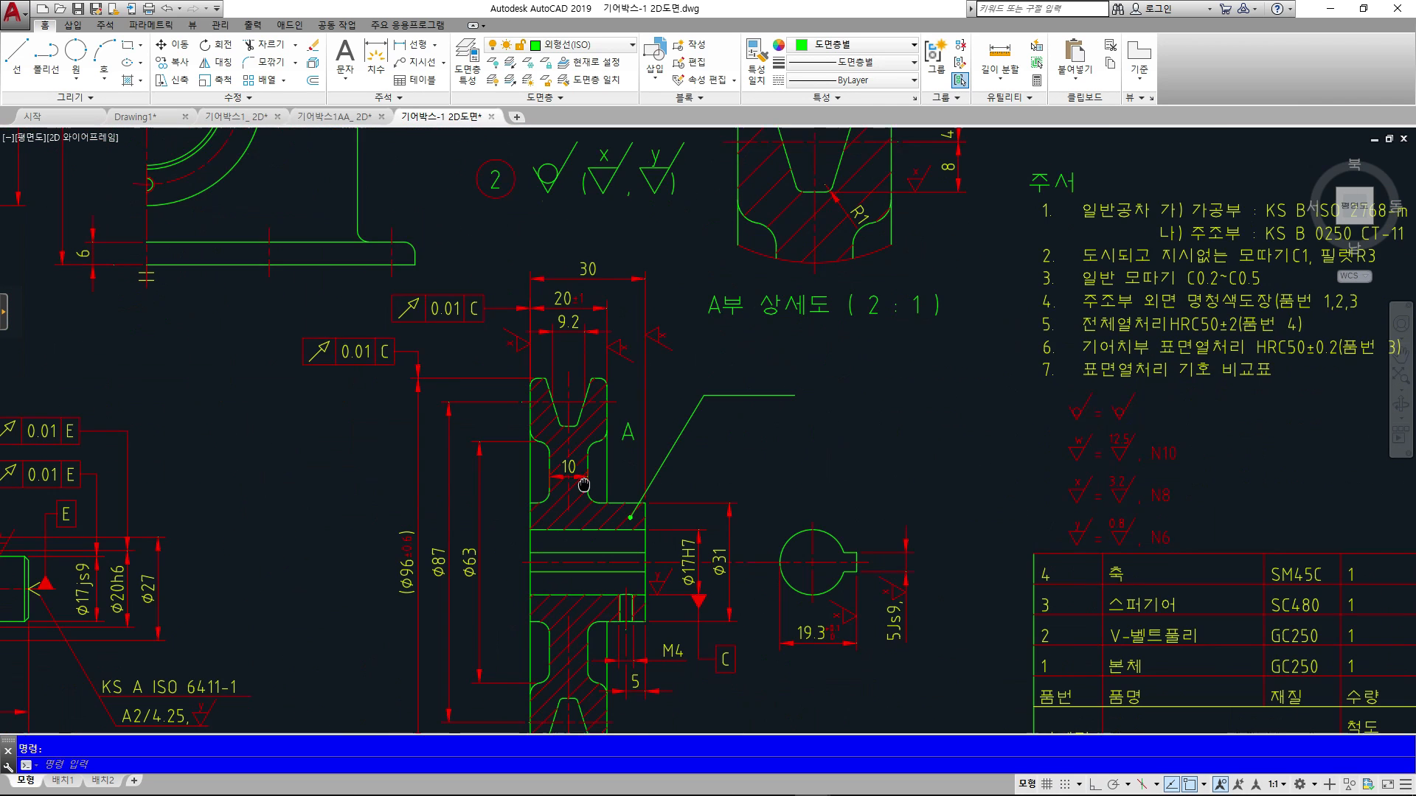
# - Examine the chamfered tooth edges on the spur gear's section view
pyautogui.scroll(-2, 894, 522)
pyautogui.moveTo(594, 356); pyautogui.dragTo(907, 686, button='middle')
pyautogui.moveTo(1218, 415); pyautogui.dragTo(826, 398, button='middle')
pyautogui.scroll(3, 949, 317)
pyautogui.moveTo(949, 316); pyautogui.dragTo(809, 338, button='middle')
pyautogui.scroll(2, 810, 331)
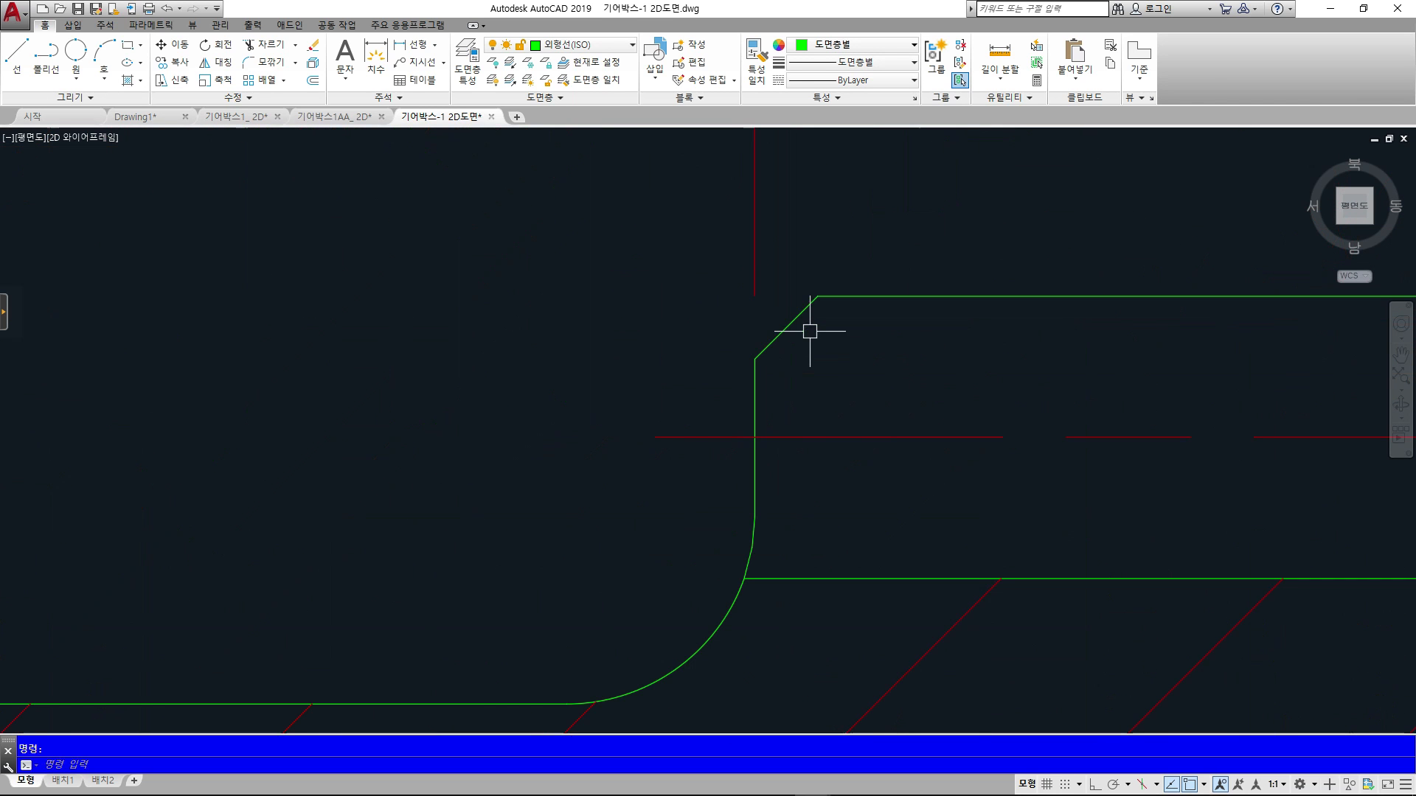
pyautogui.scroll(-5, 819, 372)
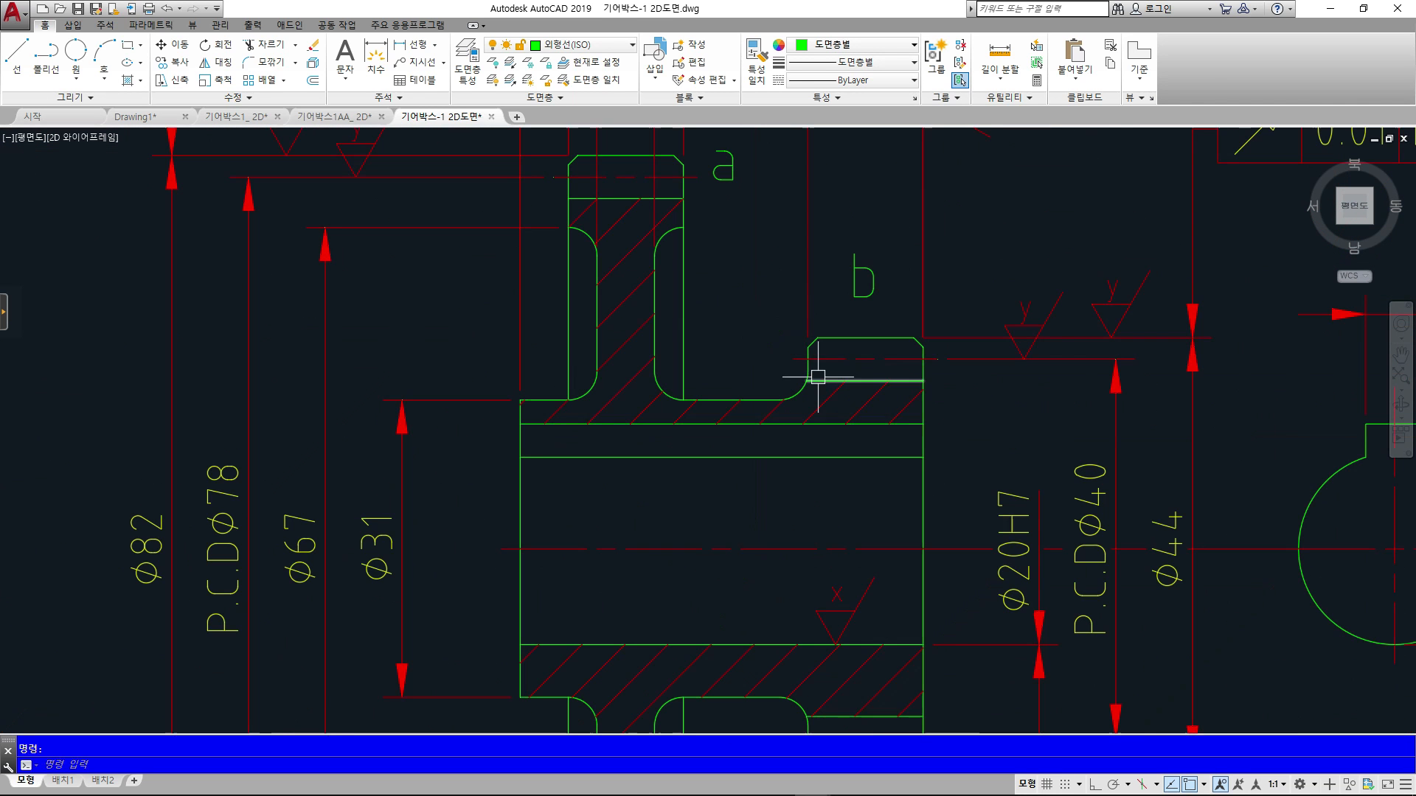
pyautogui.scroll(-4, 841, 402)
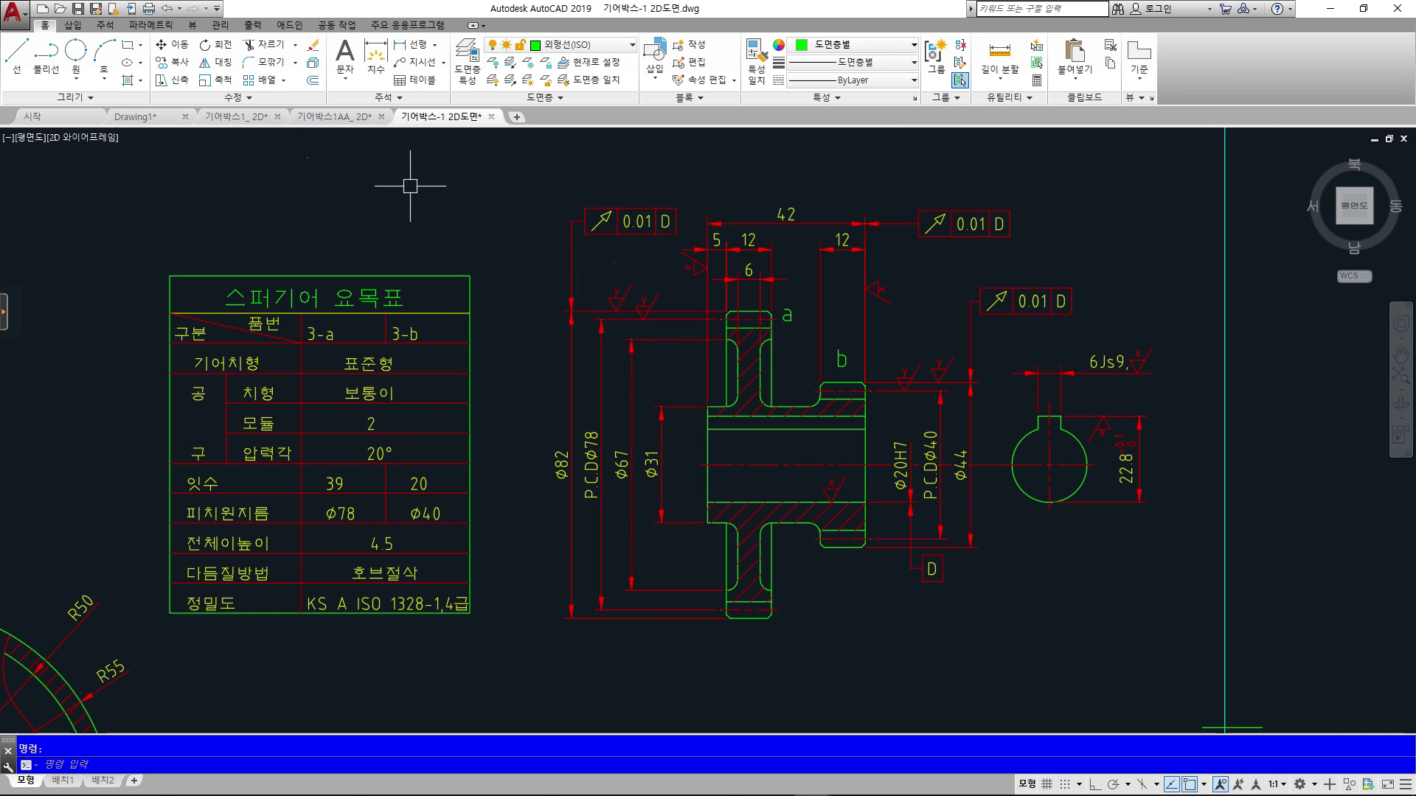
# - Switch back to Drawing1 and chamfer the rectangle's upper-left corner with both distances set to 1
pyautogui.click(127, 118)
pyautogui.press('Escape')
pyautogui.write('chd')
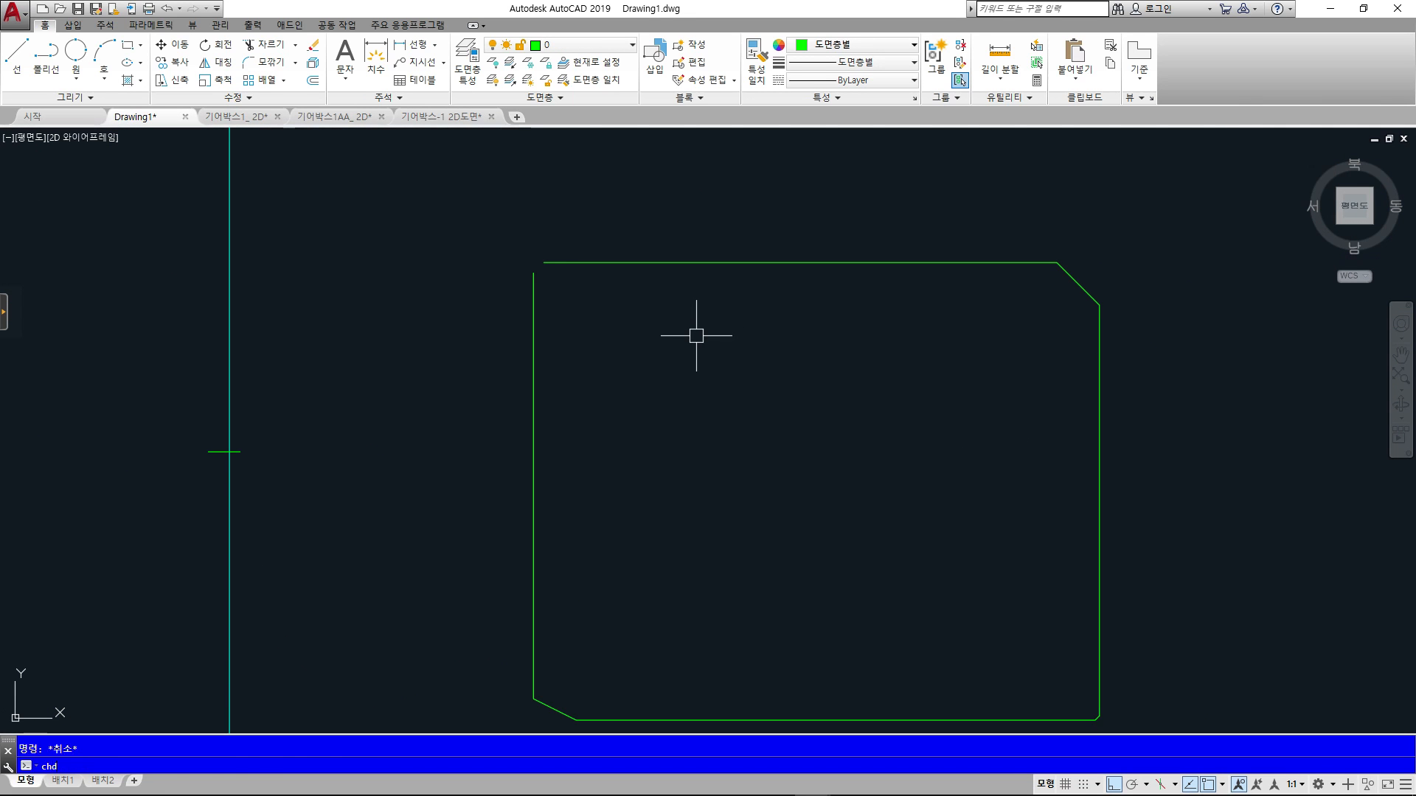
pyautogui.press('BackSpace')
pyautogui.write('a')
pyautogui.press('Return')
pyautogui.write('d')
pyautogui.press('Return')
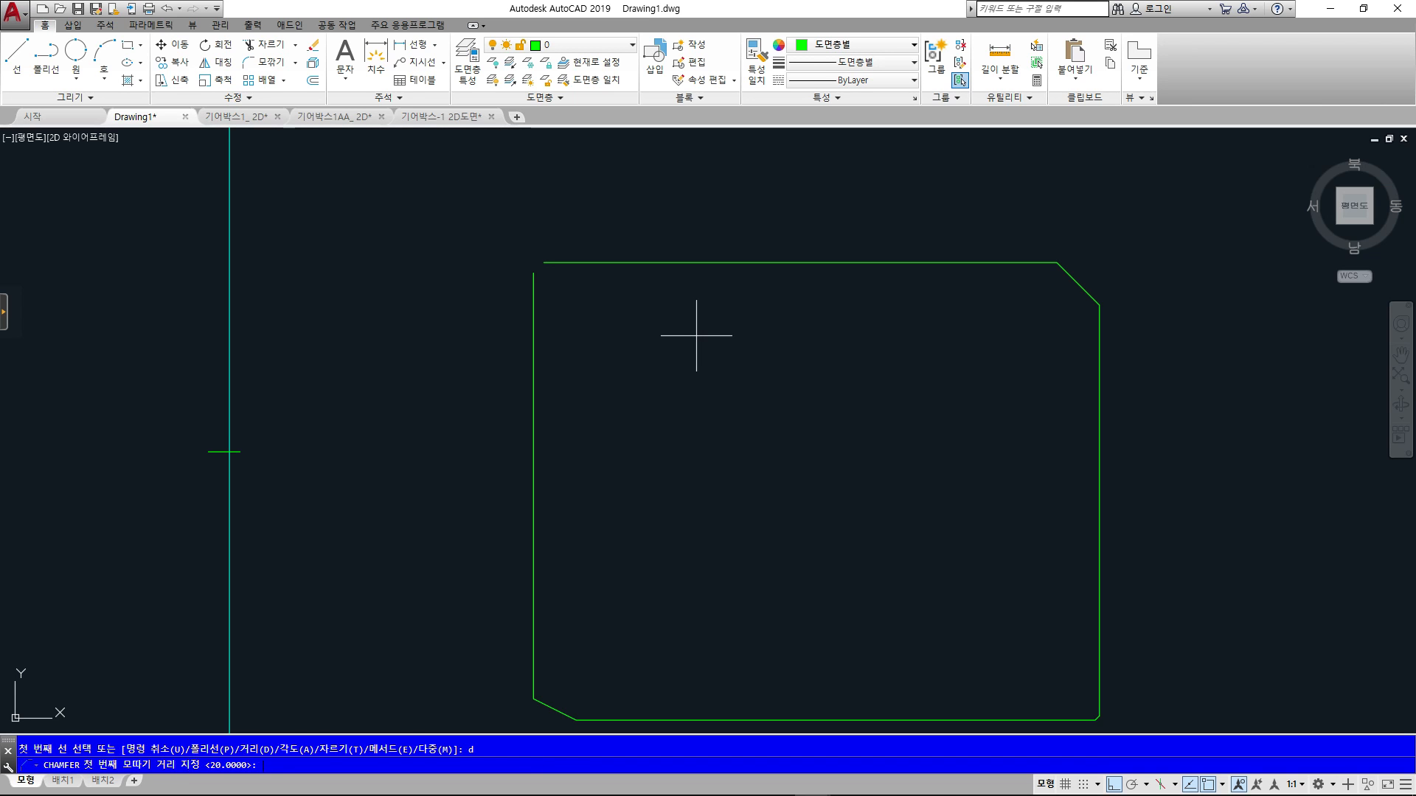
pyautogui.write('1')
pyautogui.press('Return')
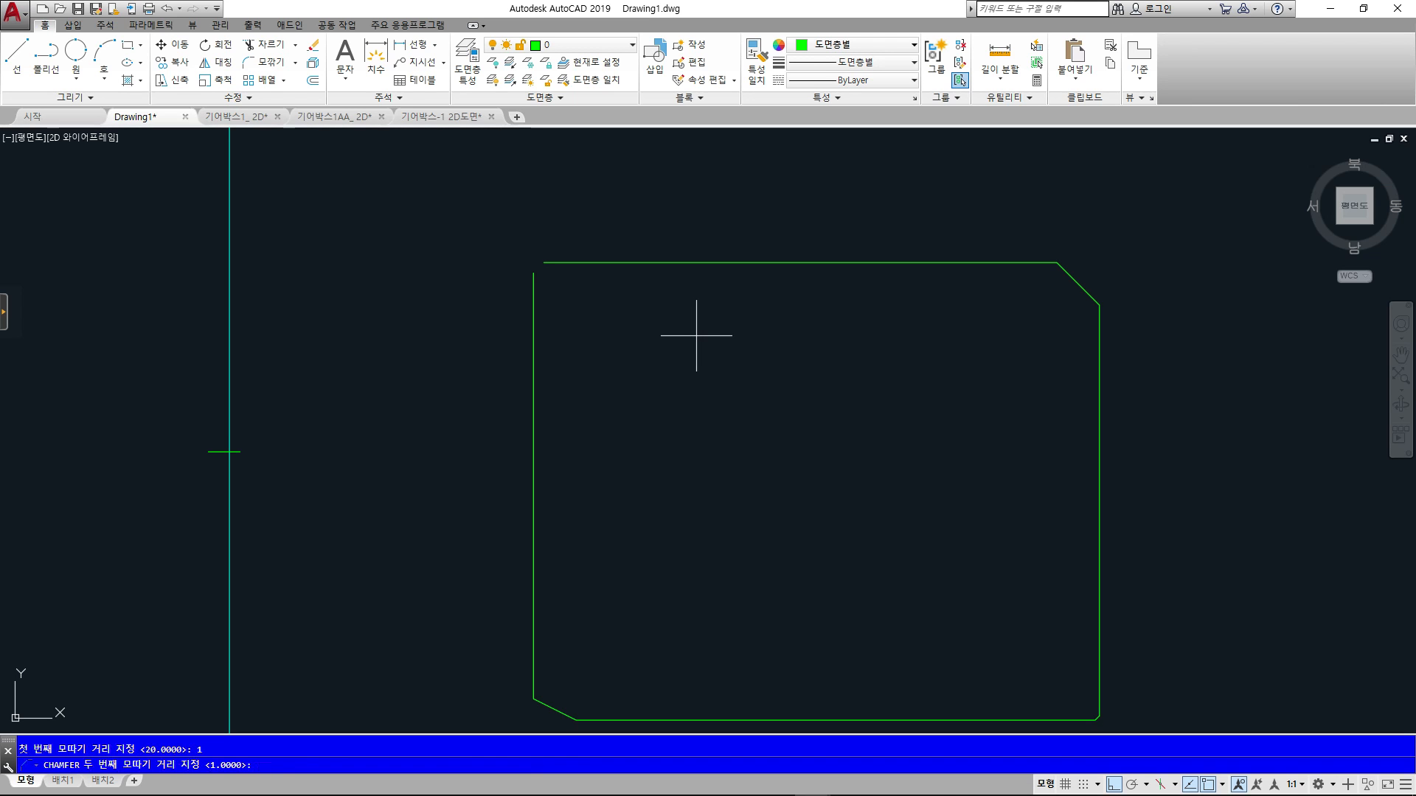
pyautogui.write('1')
pyautogui.press('Return')
pyautogui.click(546, 263)
pyautogui.scroll(6, 522, 277)
pyautogui.scroll(-6, 515, 354)
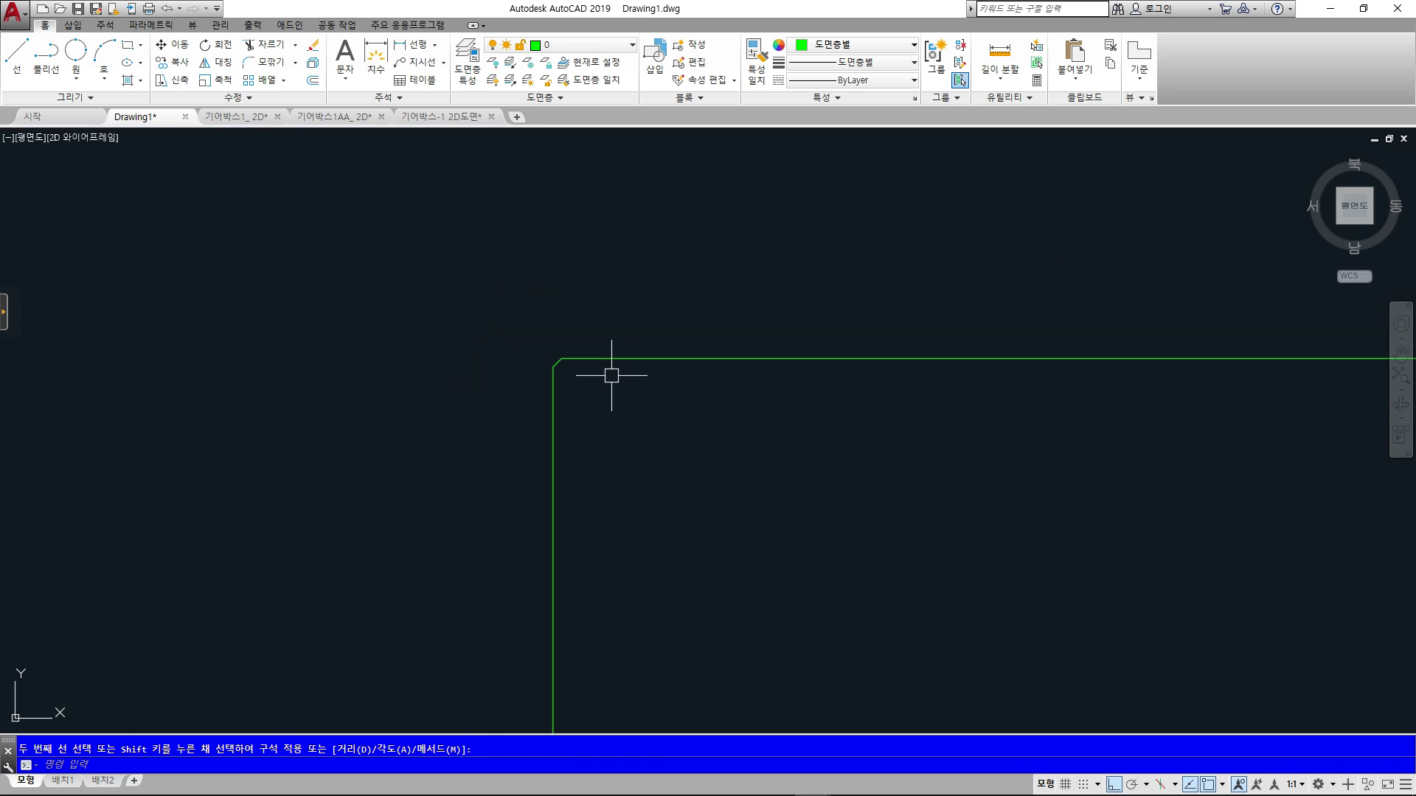
pyautogui.scroll(-3, 625, 365)
pyautogui.moveTo(792, 388); pyautogui.dragTo(592, 300, button='middle')
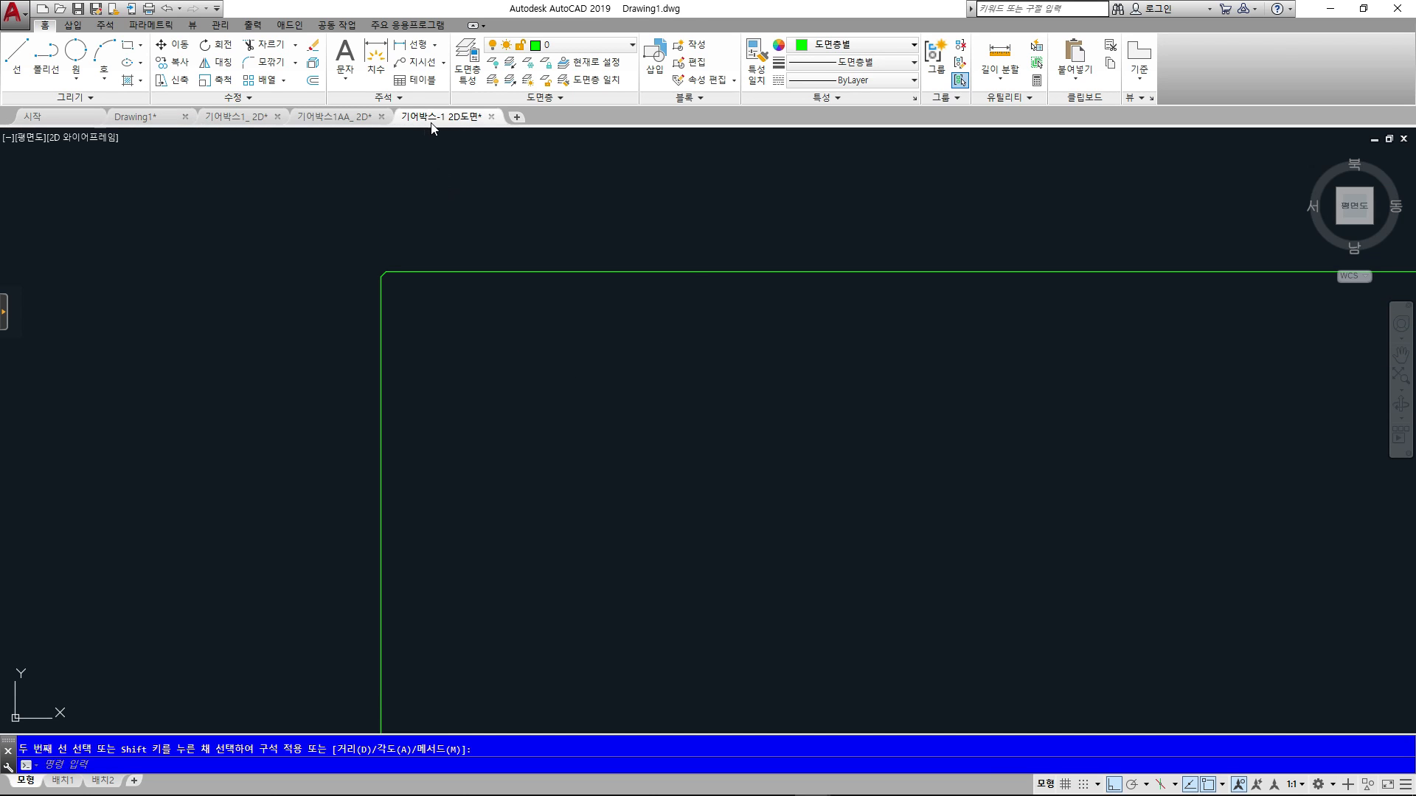
# - Switch to the 기어박스-1 2D도면 drawing and compare the spur gear's edges with the notes under 주서
pyautogui.click(431, 123)
pyautogui.scroll(3, 855, 464)
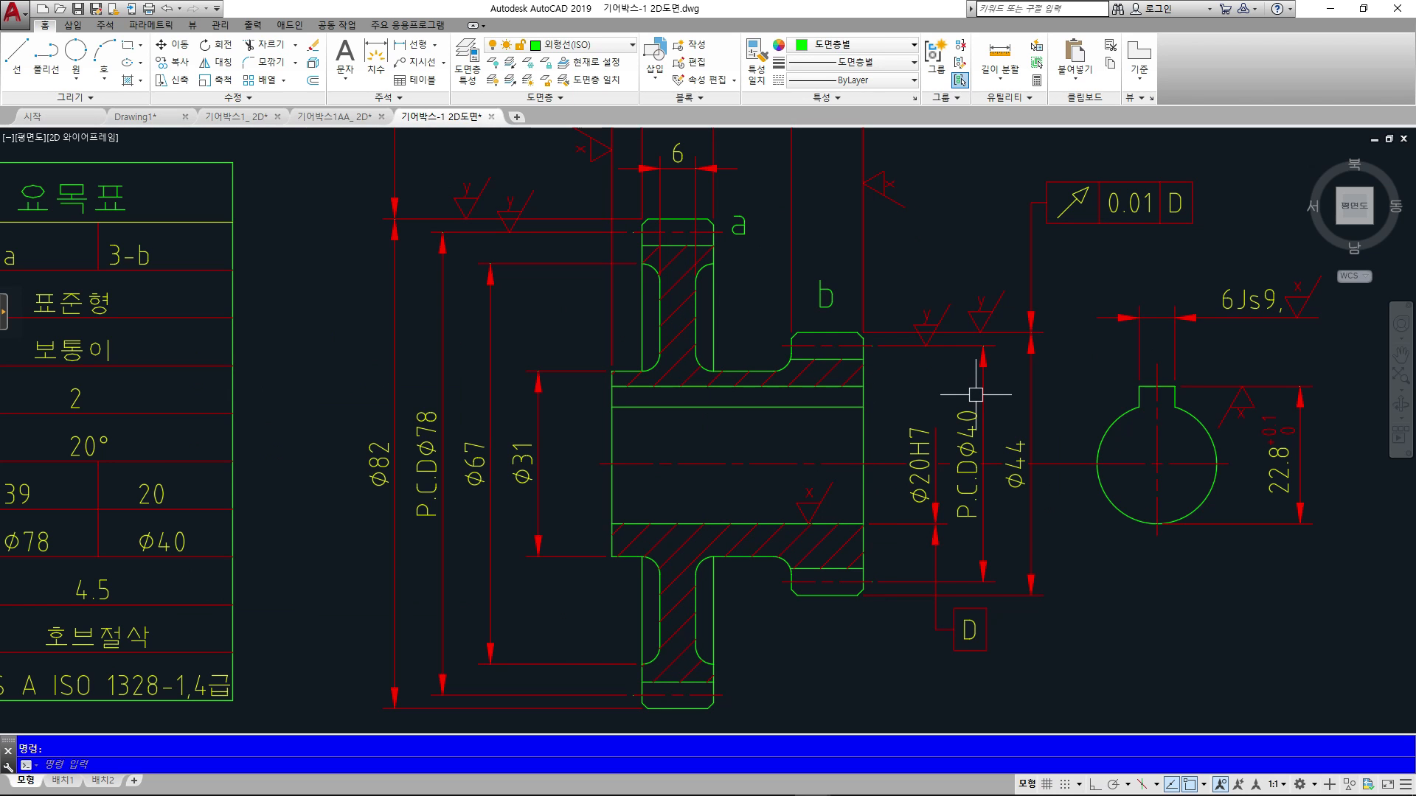
pyautogui.moveTo(872, 398); pyautogui.dragTo(858, 530)
pyautogui.press('Escape')
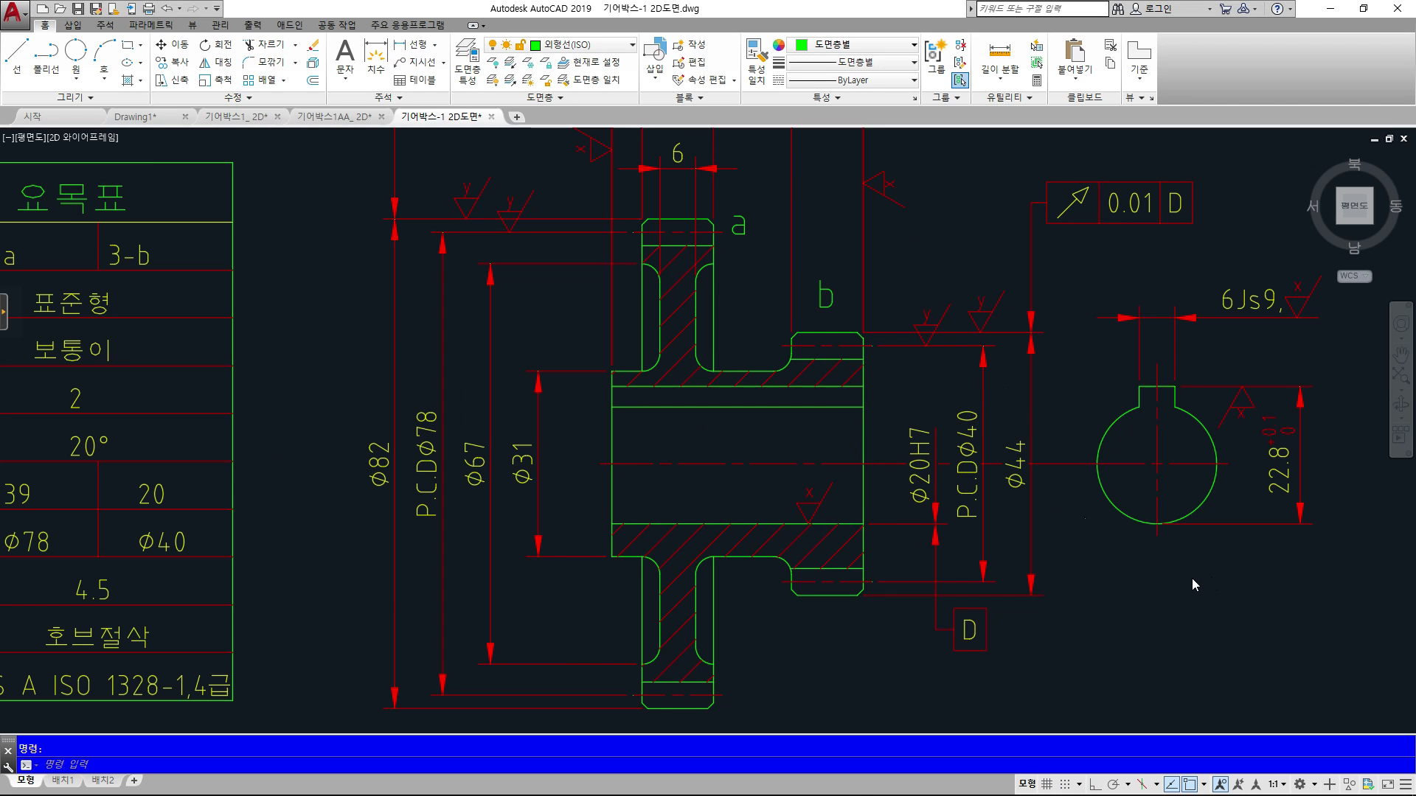
pyautogui.scroll(-4, 1211, 576)
pyautogui.moveTo(1180, 612); pyautogui.dragTo(642, 277, button='middle')
pyautogui.scroll(2, 874, 530)
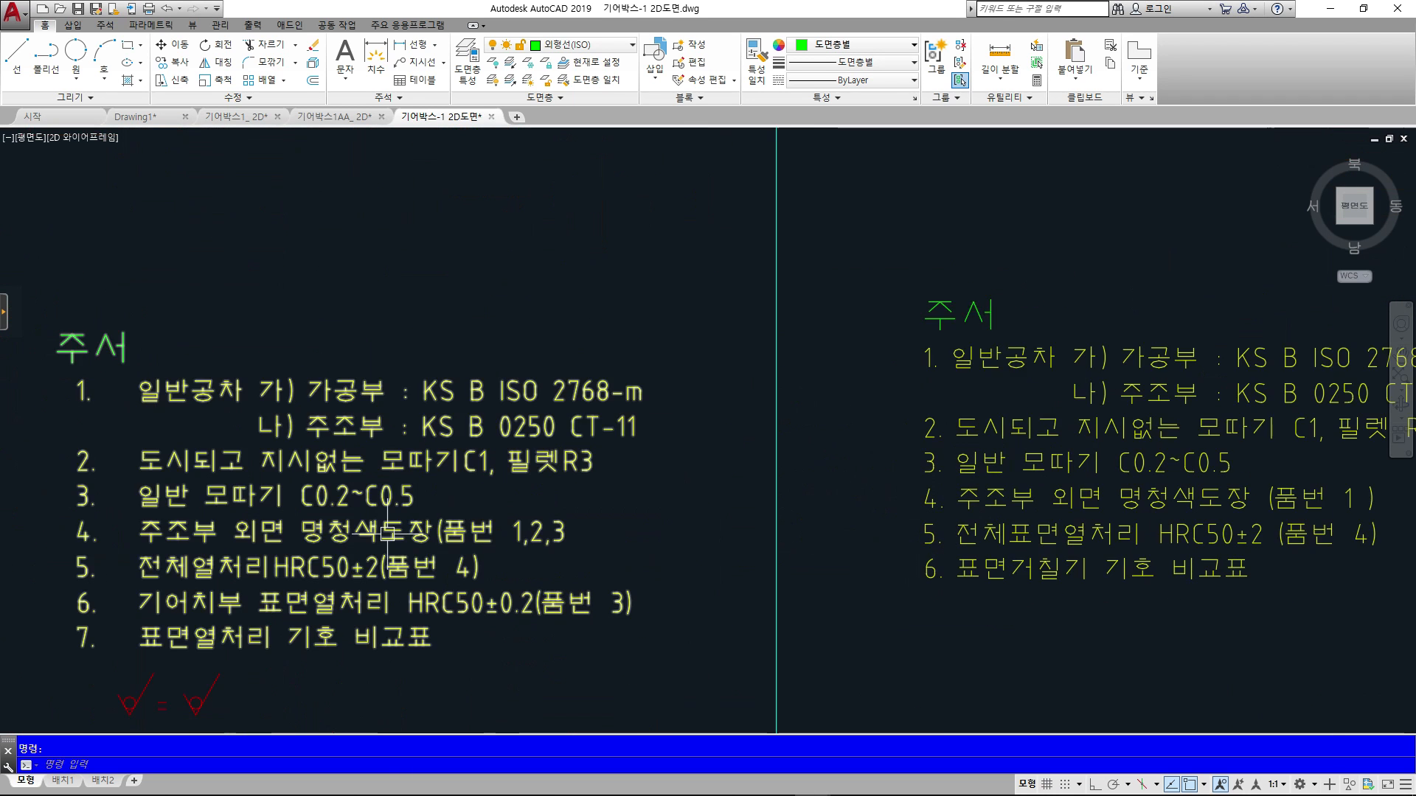
pyautogui.moveTo(620, 541); pyautogui.dragTo(863, 563, button='middle')
pyautogui.scroll(2, 882, 571)
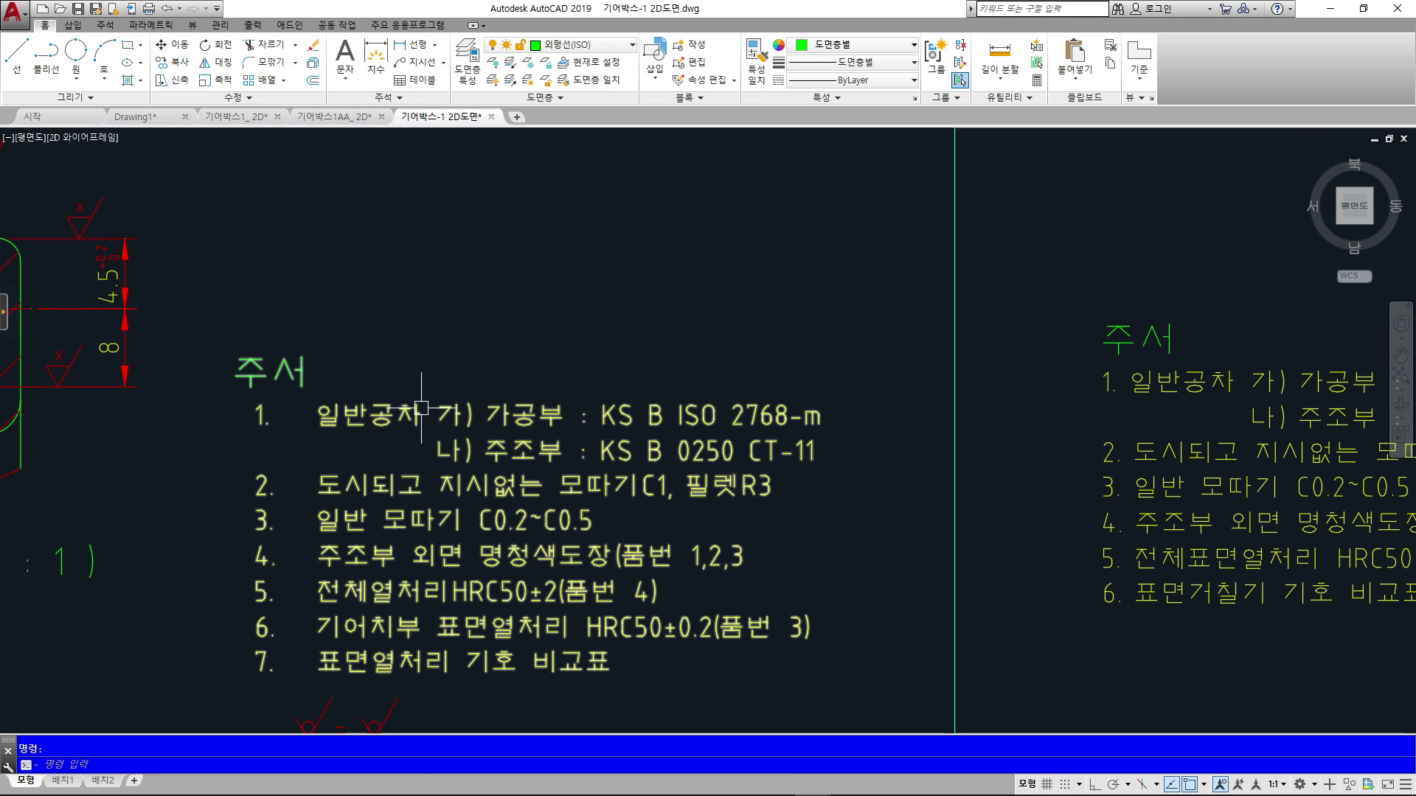
# - Revisit the spur gear views and examine the general chamfer range given in note 3 under 주서
pyautogui.scroll(-3, 1018, 580)
pyautogui.scroll(-5, 1056, 407)
pyautogui.scroll(10, 663, 567)
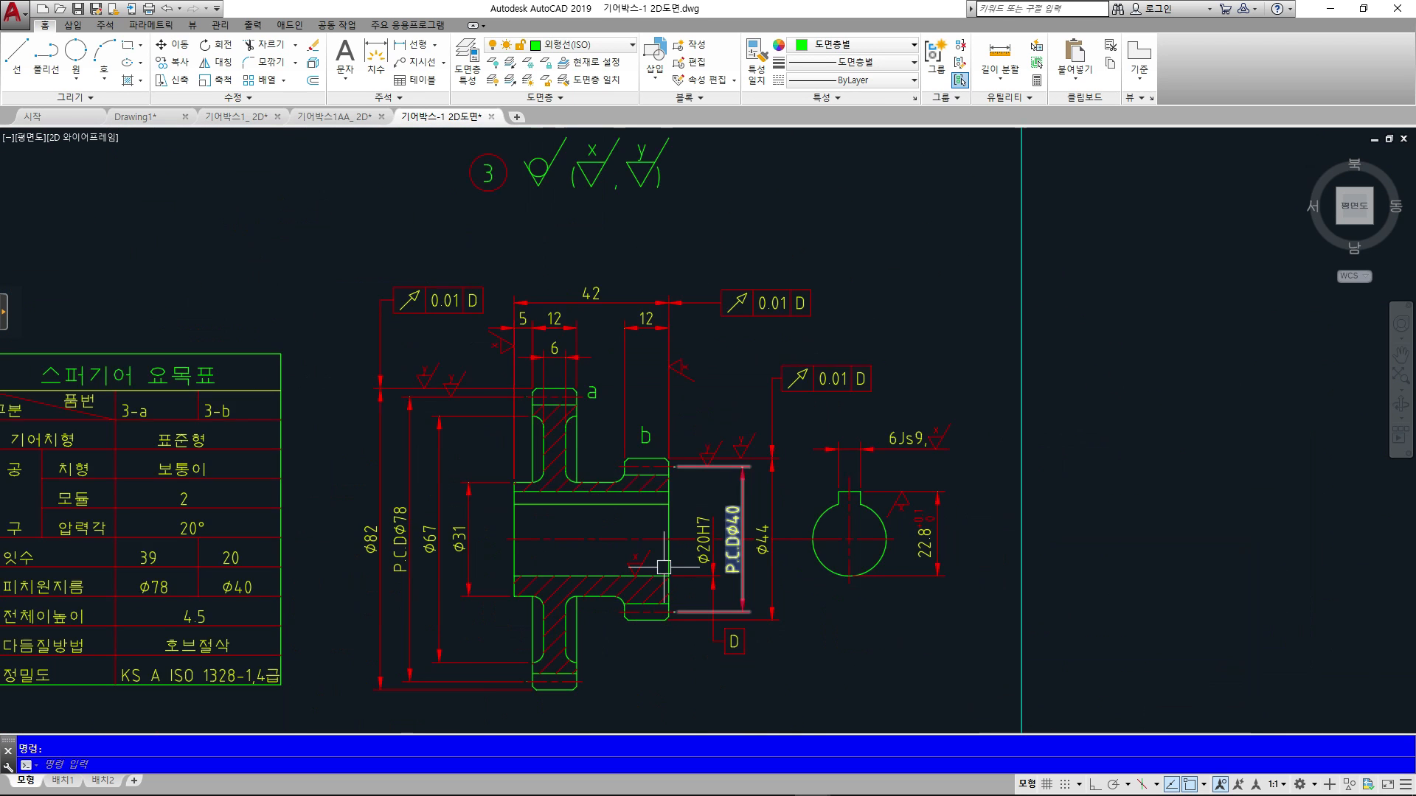
pyautogui.scroll(-6, 1081, 554)
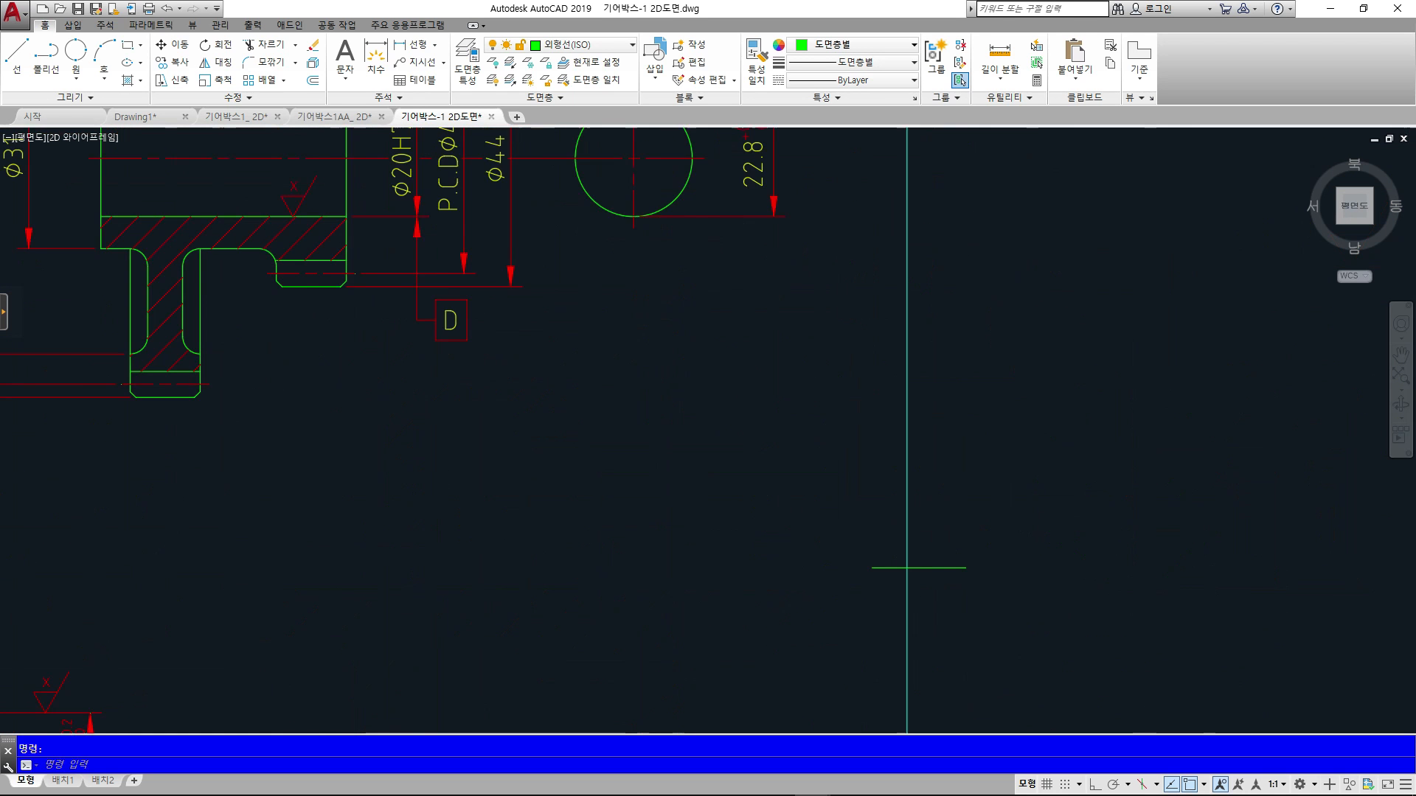
pyautogui.scroll(5, 672, 630)
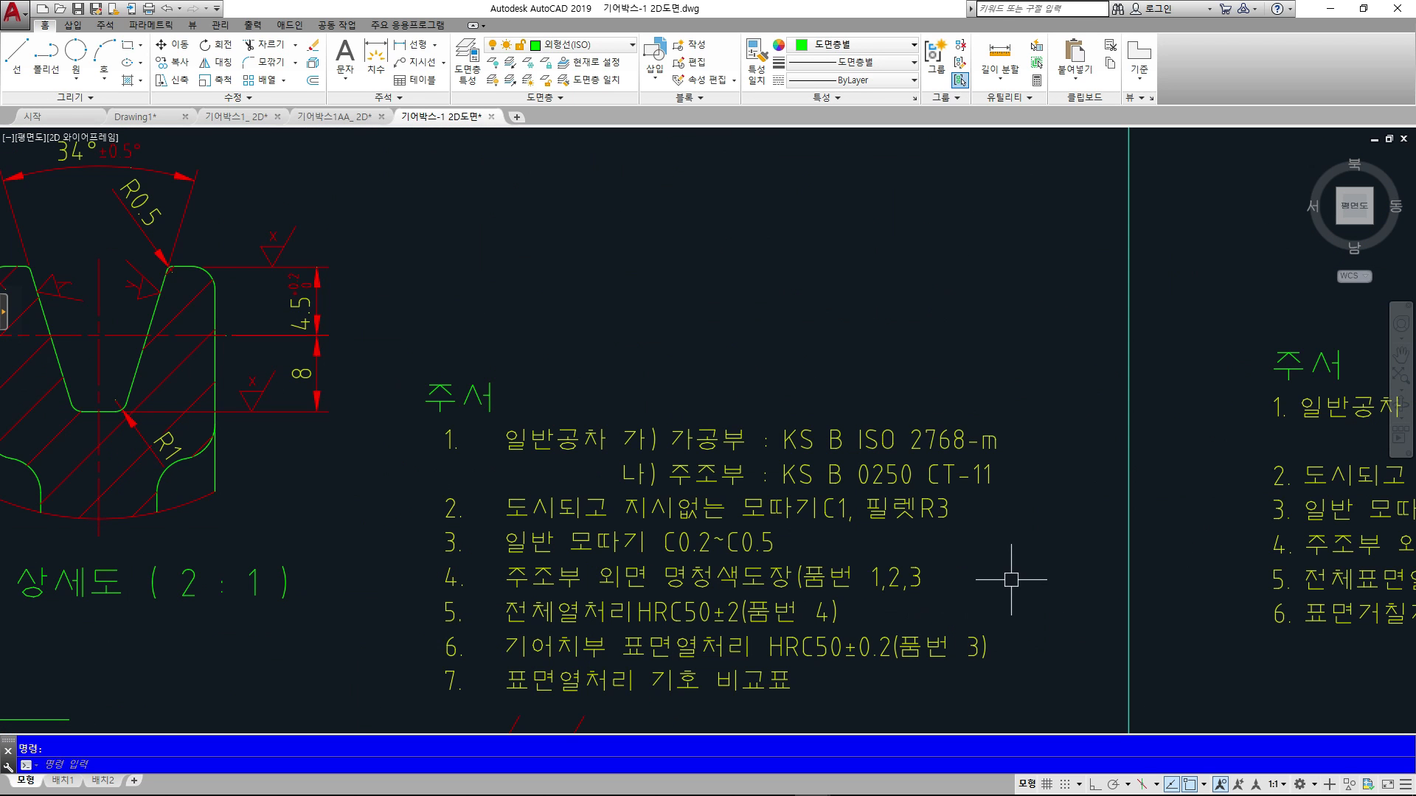
pyautogui.moveTo(577, 560)
pyautogui.mouseDown()
pyautogui.moveTo(768, 566)
pyautogui.moveTo(664, 529)
pyautogui.mouseUp()
pyautogui.moveTo(727, 337); pyautogui.dragTo(736, 381)
pyautogui.moveTo(810, 313); pyautogui.dragTo(856, 304)
pyautogui.moveTo(990, 220); pyautogui.dragTo(995, 243)
pyautogui.moveTo(1047, 207); pyautogui.dragTo(1046, 210)
pyautogui.moveTo(1141, 264)
pyautogui.mouseDown()
pyautogui.moveTo(720, 424)
pyautogui.moveTo(1132, 262)
pyautogui.moveTo(1113, 262)
pyautogui.mouseUp()
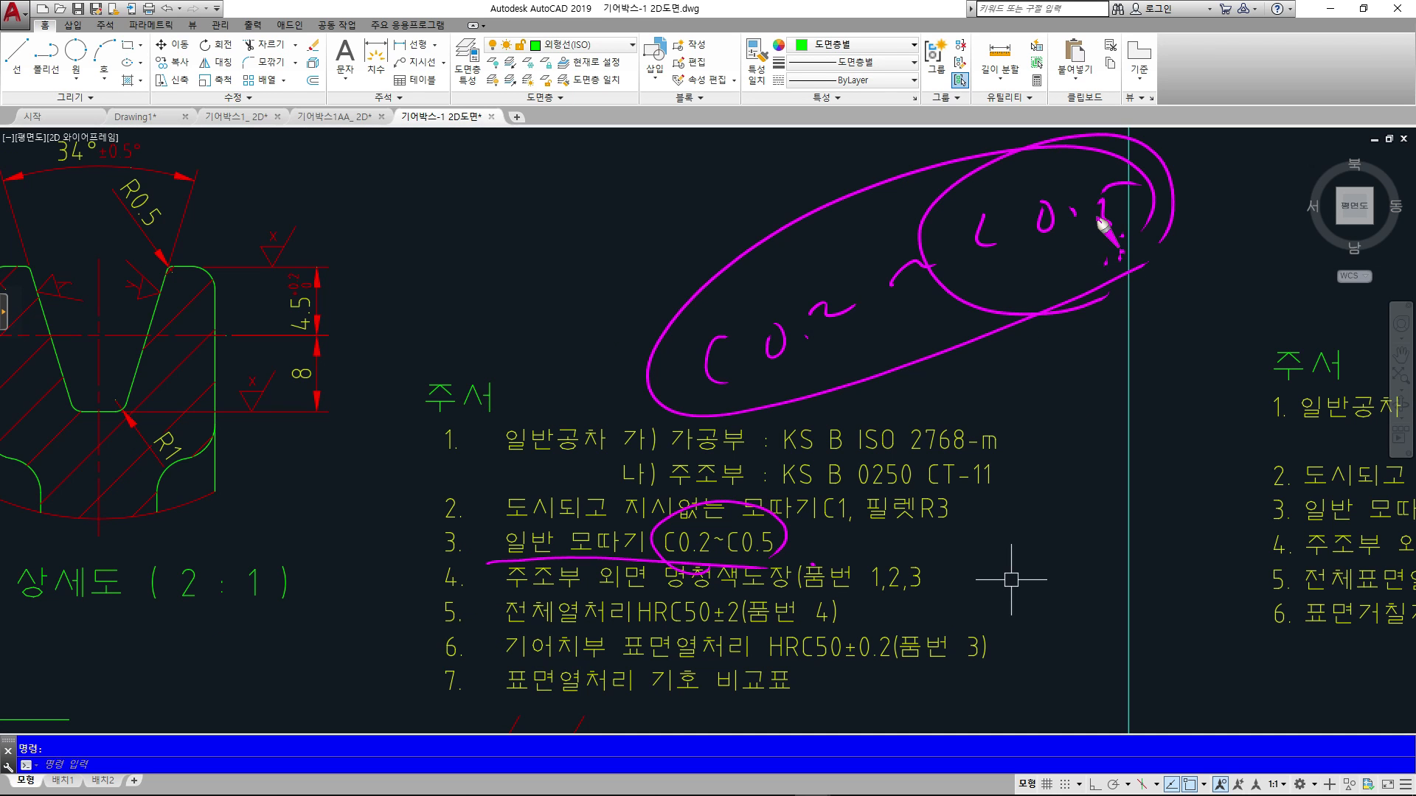
pyautogui.press('Escape')
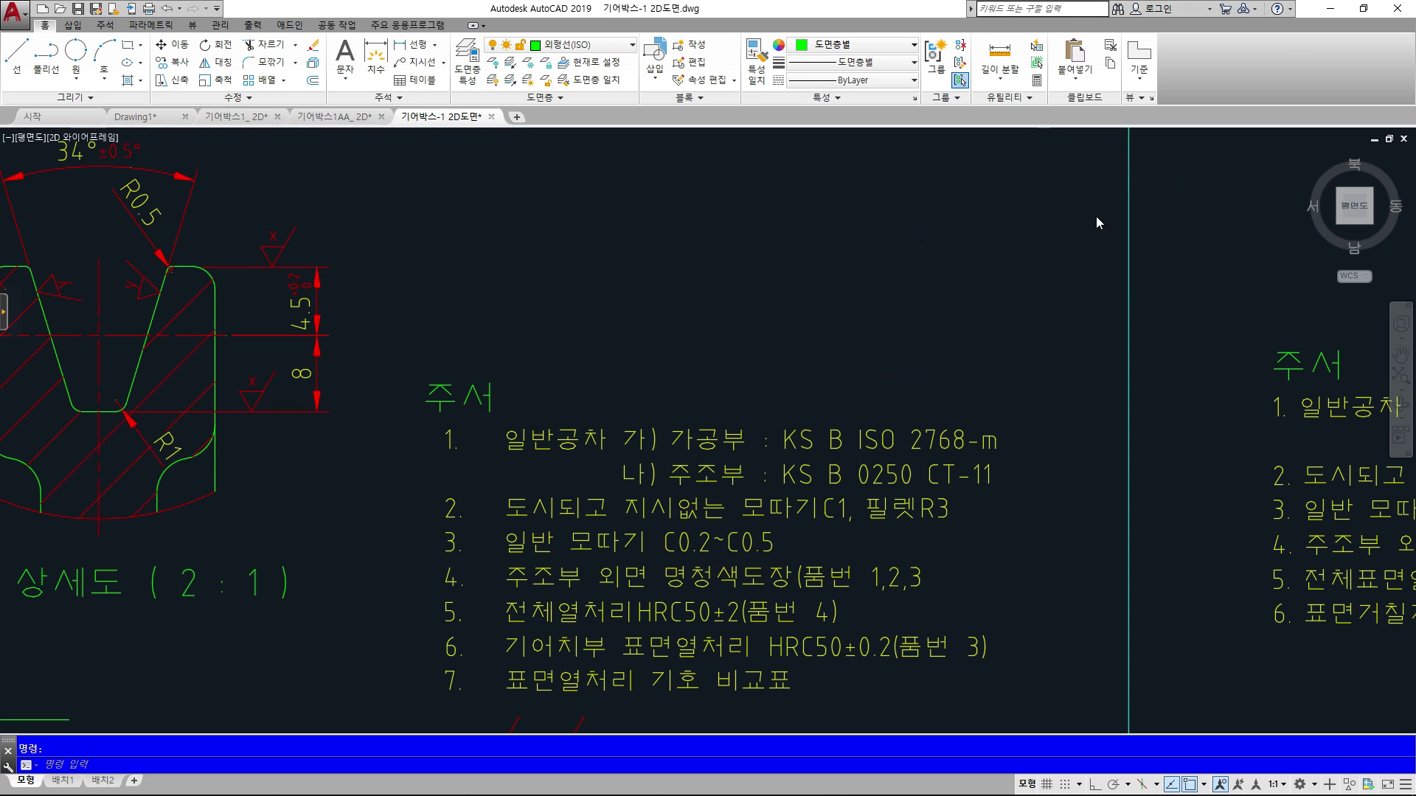
# - Return to the spur gear's section view and inspect its corners for the noted chamfers
pyautogui.scroll(-5, 907, 305)
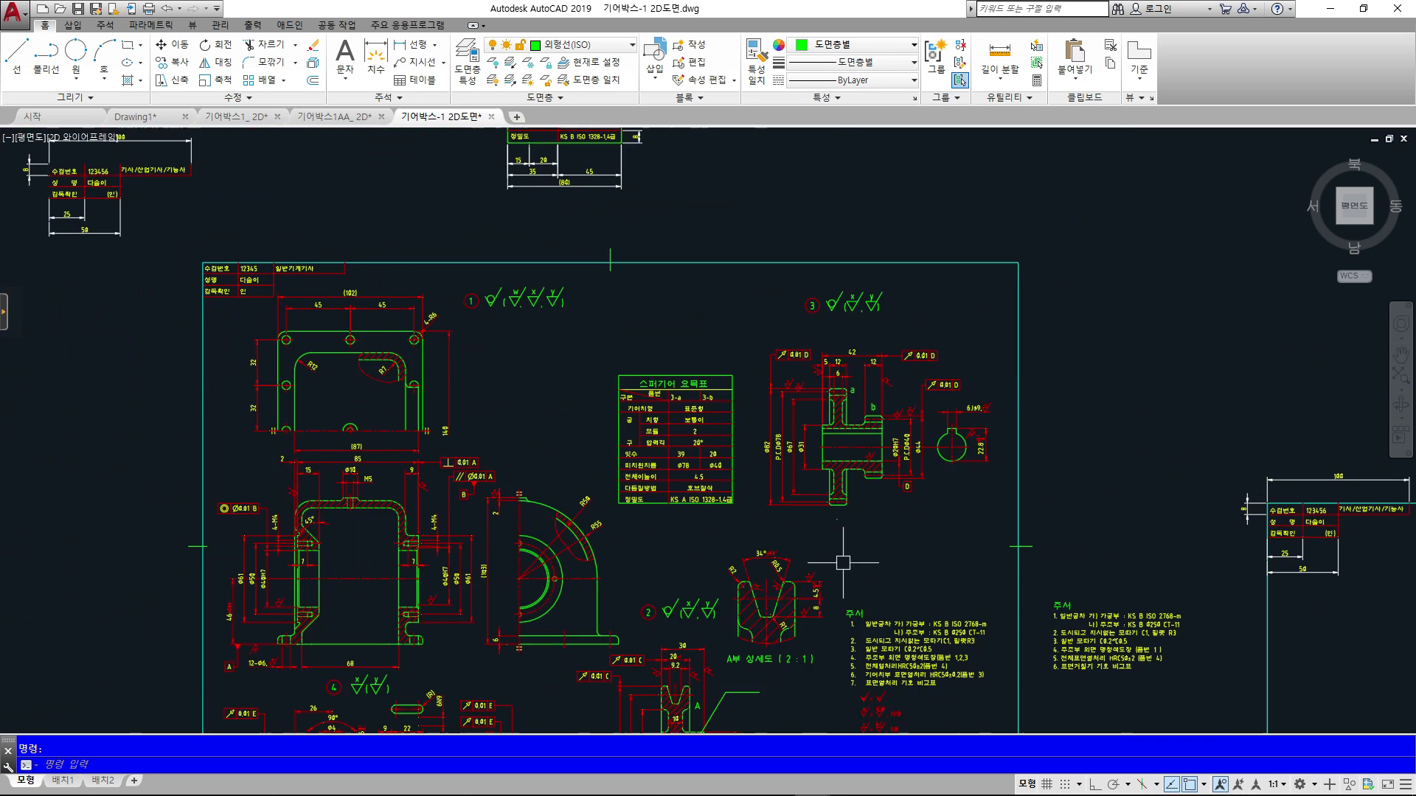
pyautogui.scroll(5, 982, 458)
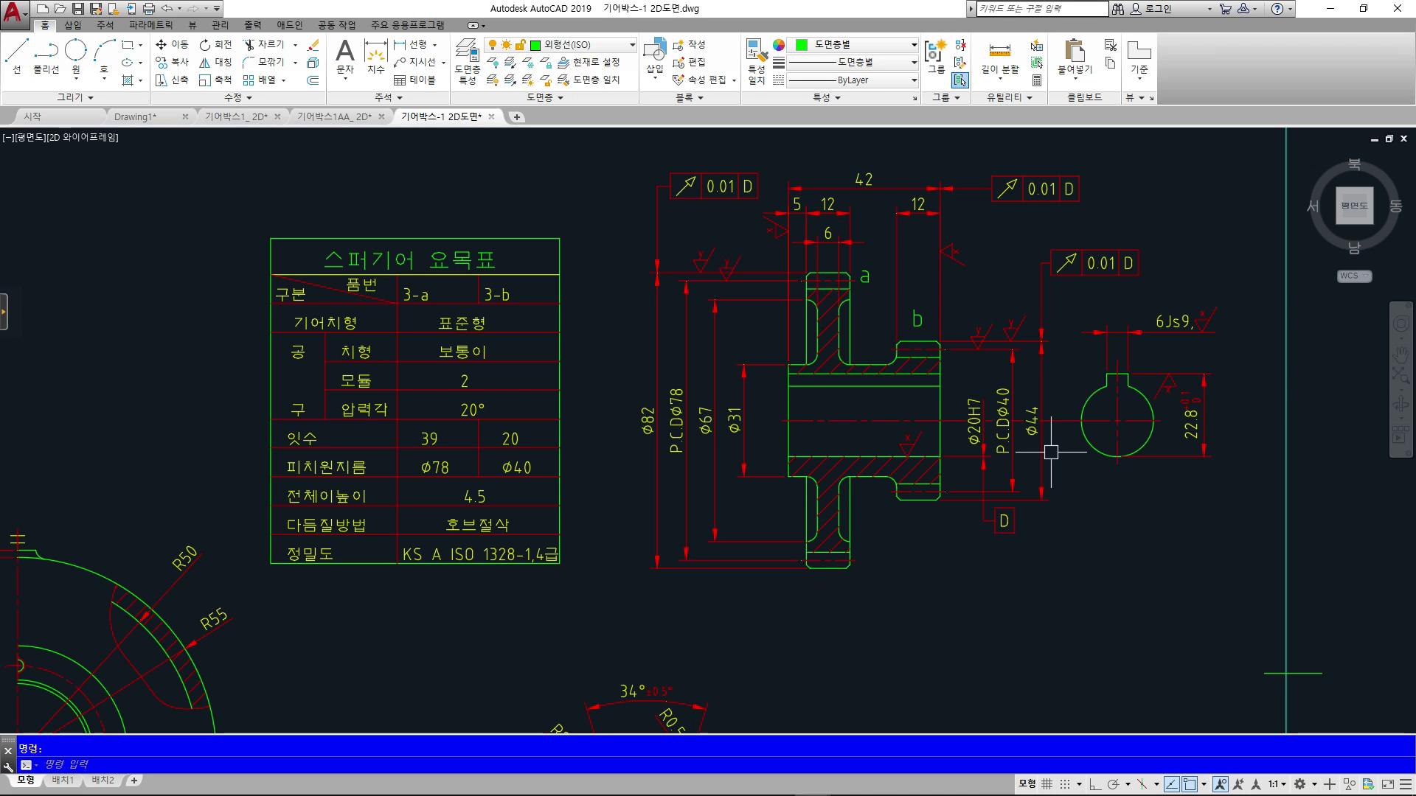
pyautogui.scroll(2, 937, 446)
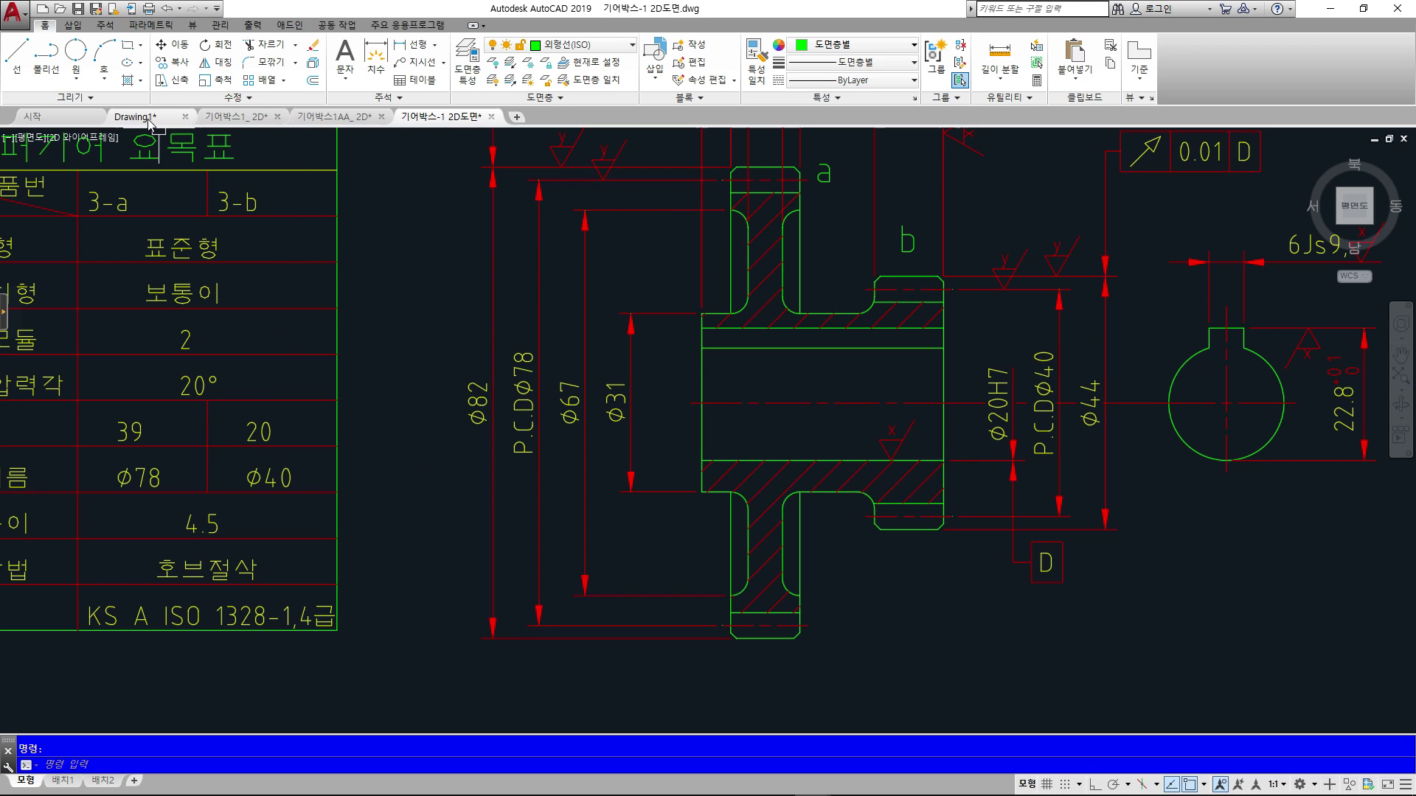
# - Switch to Drawing1, fit the whole drawing in view and delete the chamfered rectangle inside the border
pyautogui.click(150, 118)
pyautogui.scroll(-2, 708, 431)
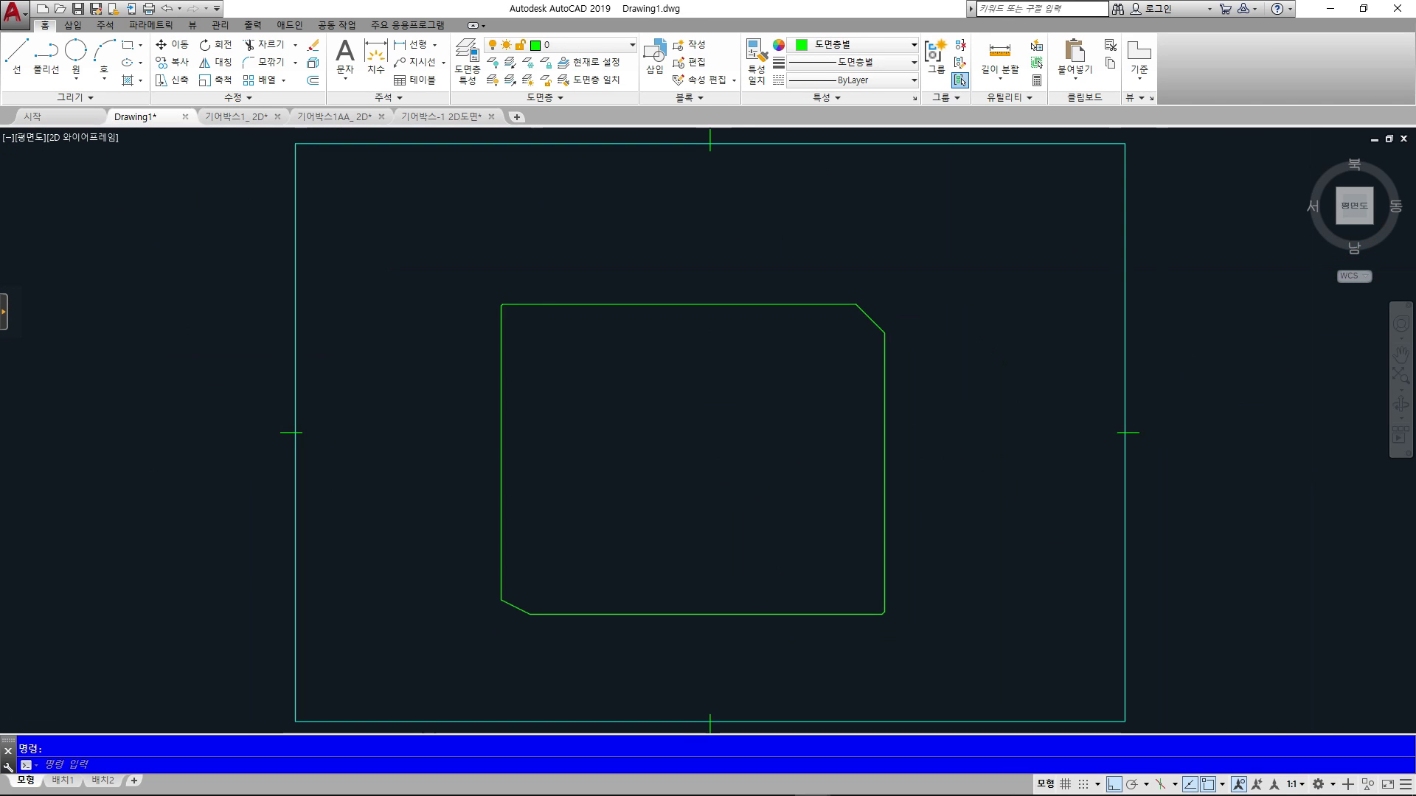
pyautogui.middleClick(976, 445)
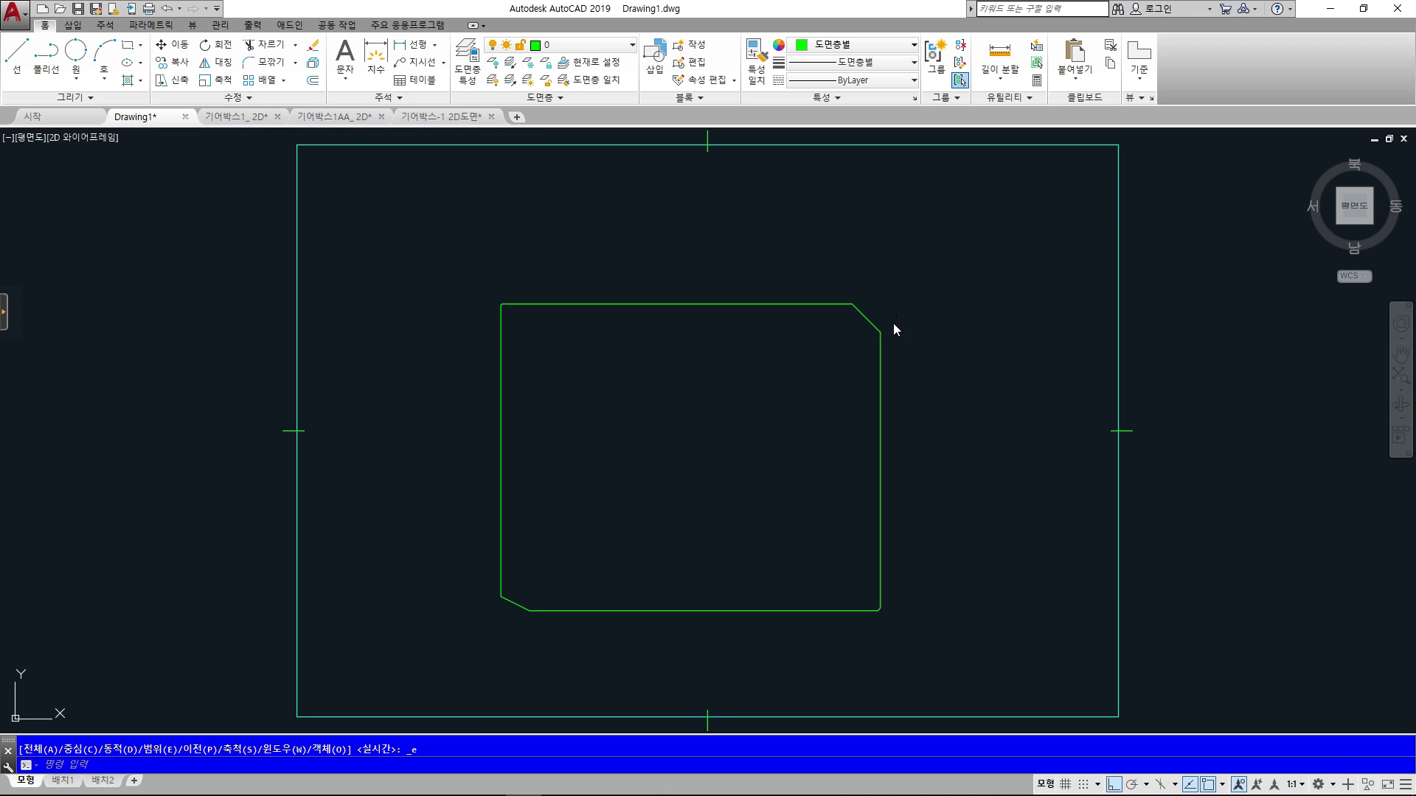
pyautogui.click(980, 671)
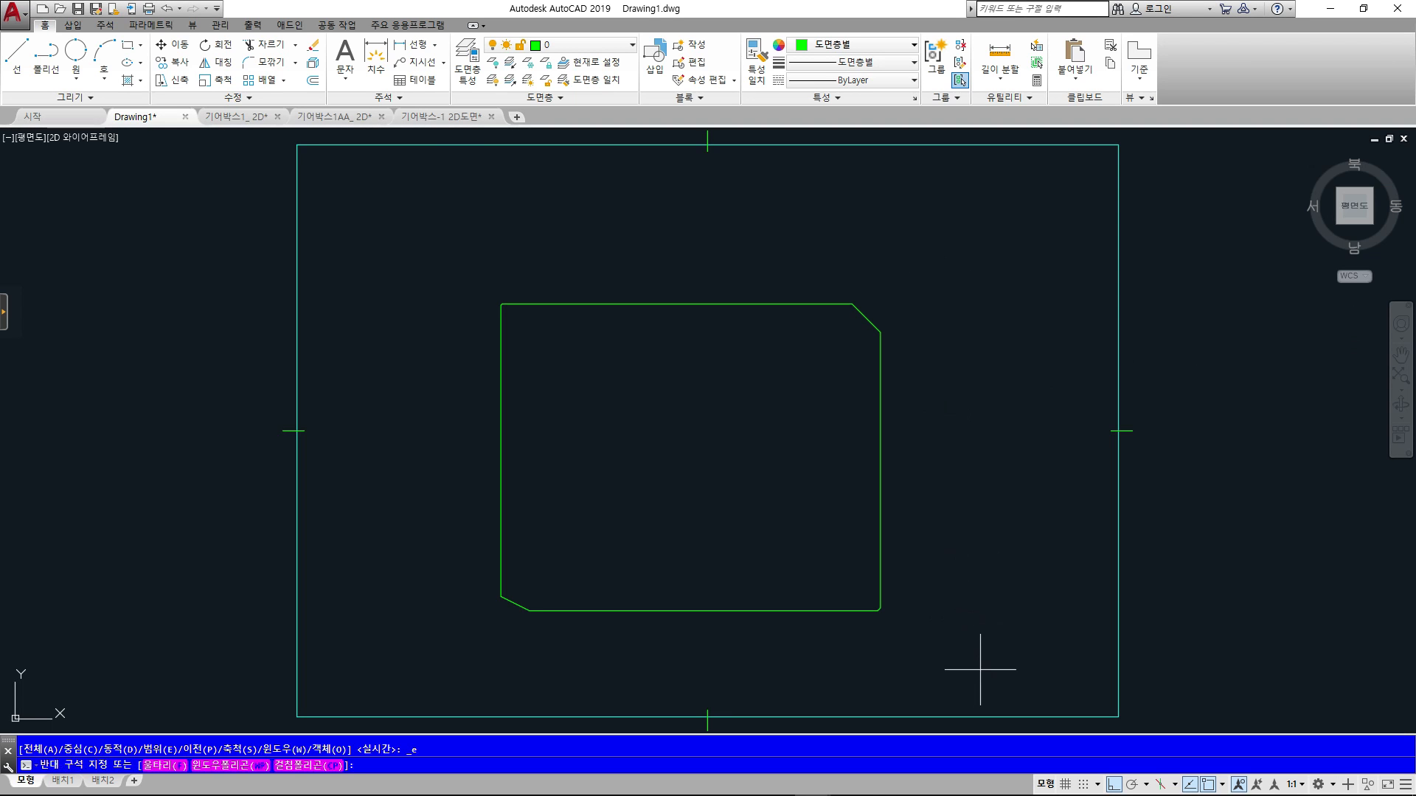
pyautogui.click(415, 248)
pyautogui.press('Delete')
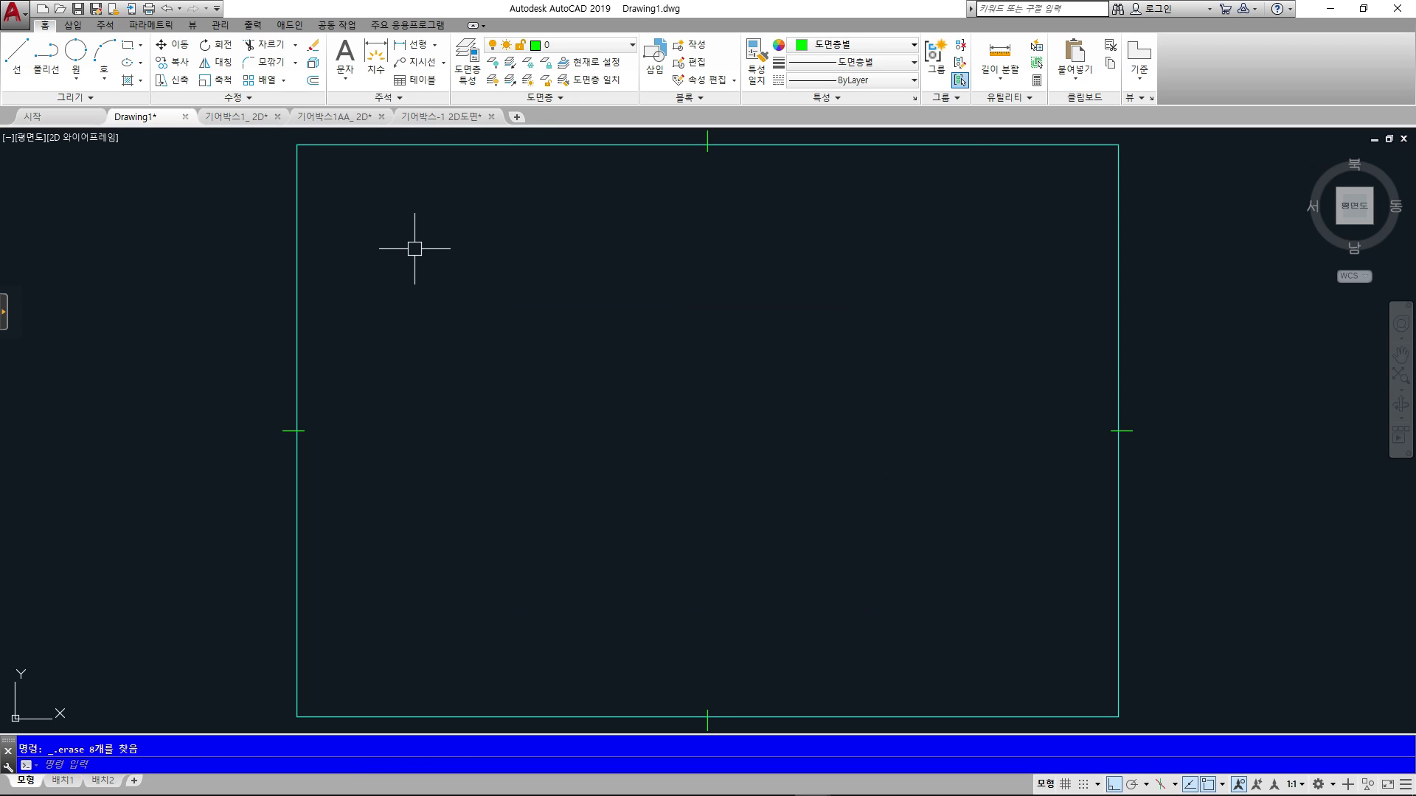
# - Draw a horizontal line with Ortho on across the middle of the empty border, extending toward its right side
pyautogui.write('z')
pyautogui.press('Return')
pyautogui.write('a')
pyautogui.press('Return')
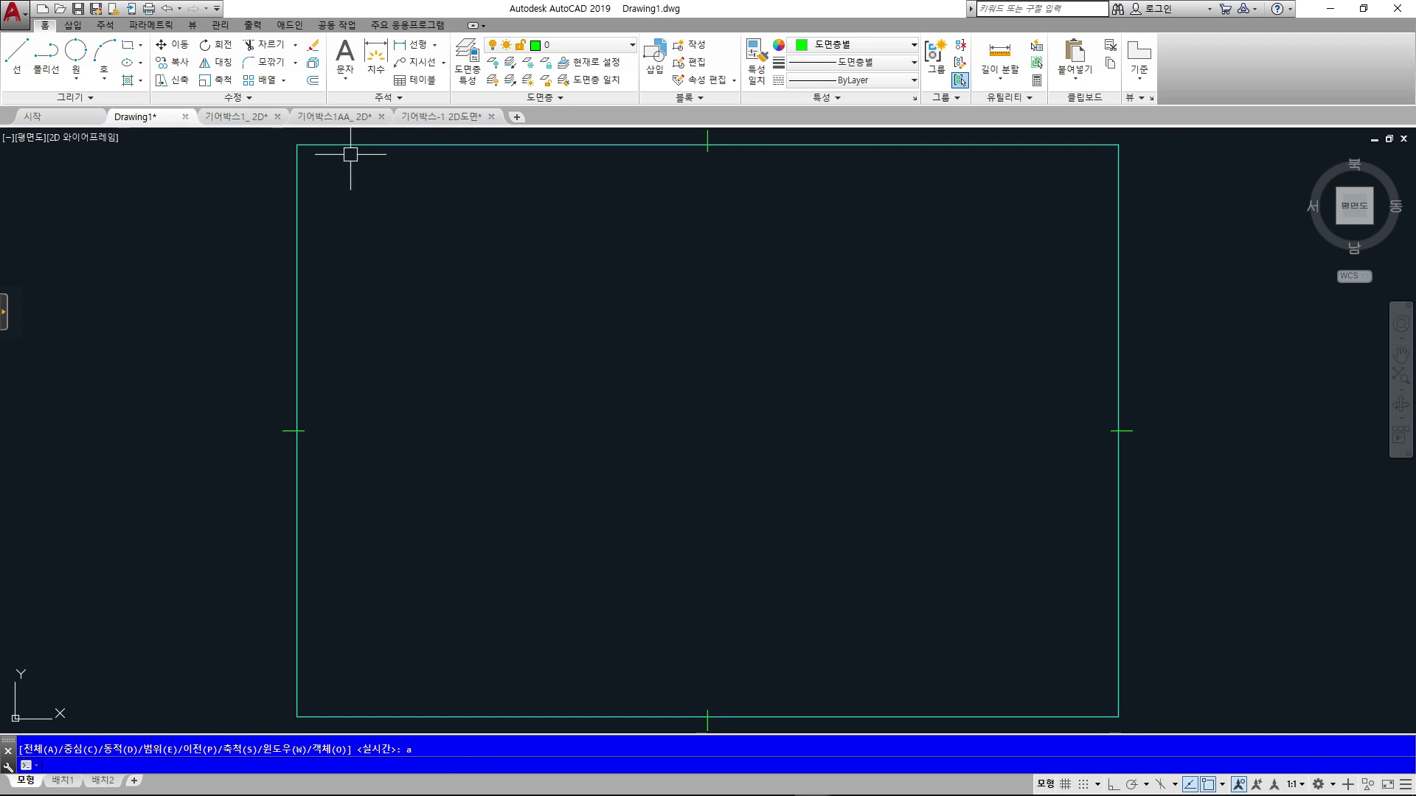
pyautogui.click(17, 54)
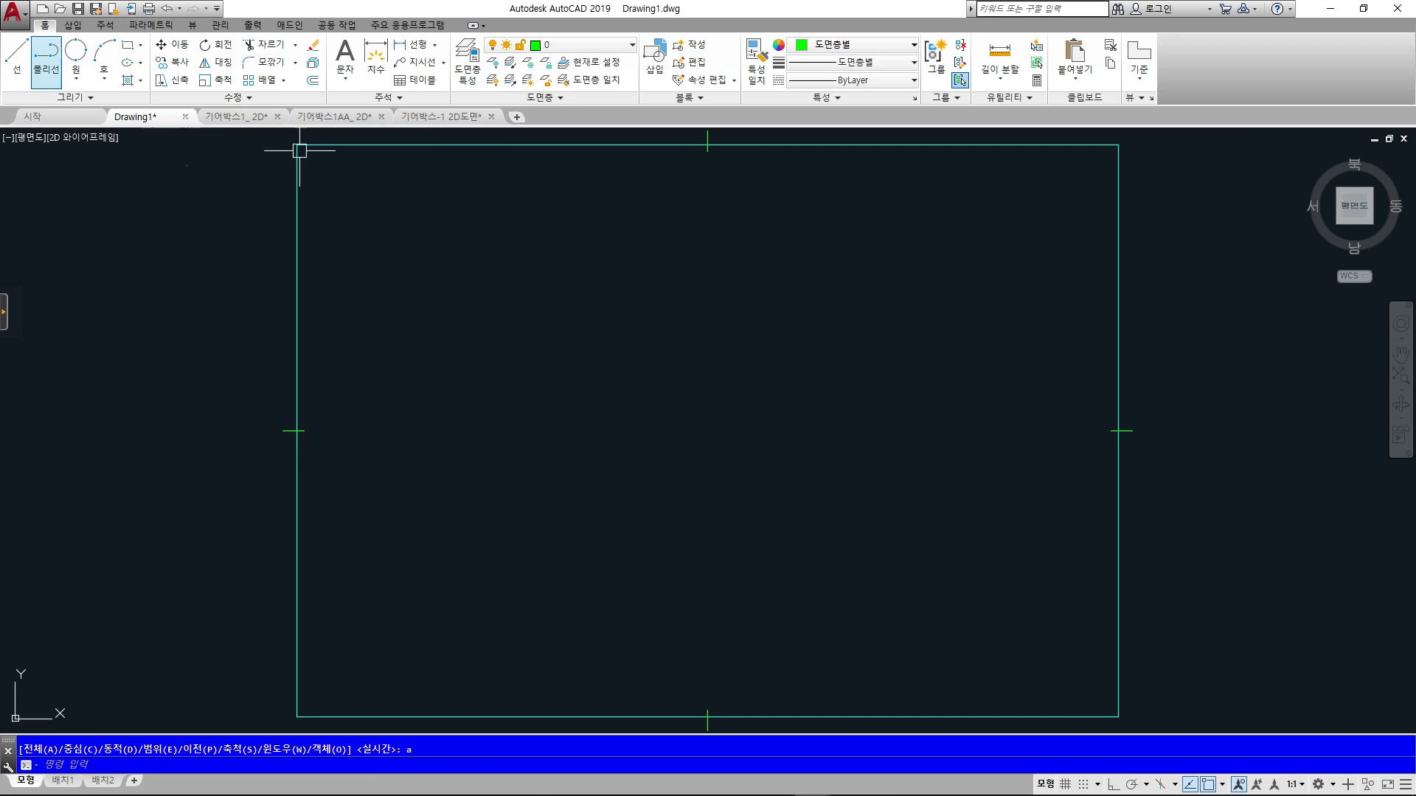
pyautogui.click(560, 417)
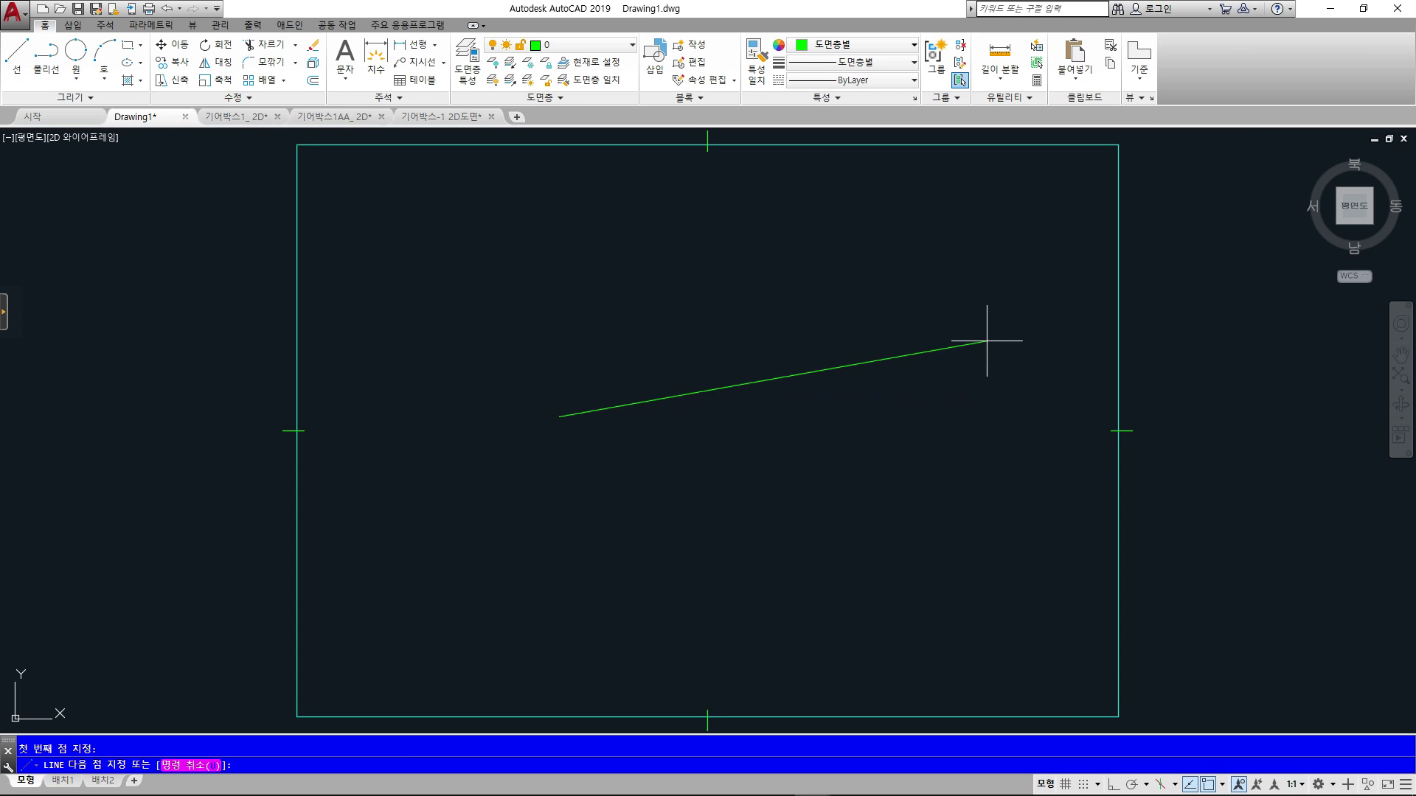
pyautogui.press('F8')
pyautogui.click(974, 443)
pyautogui.press('Escape')
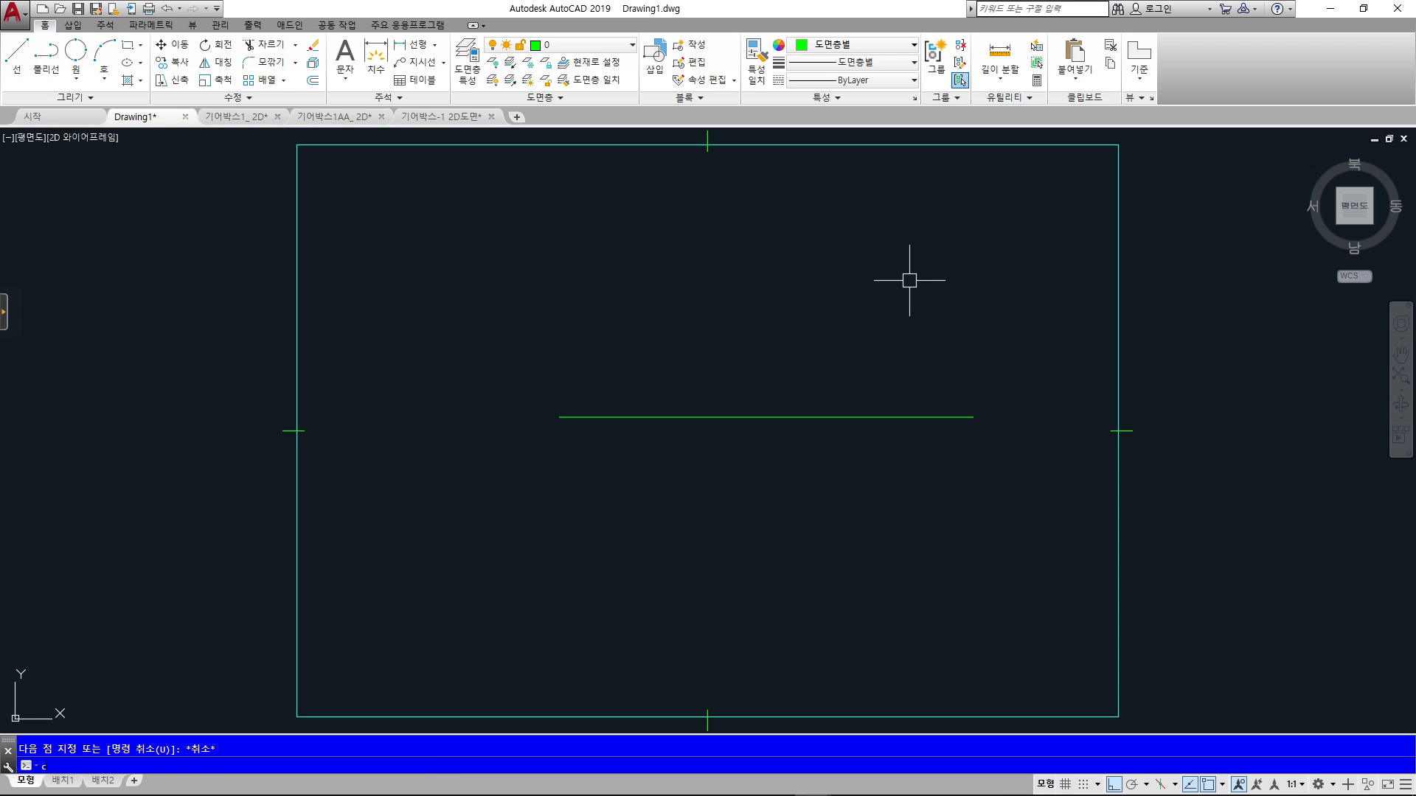
# - Draw a circle above the left part of the horizontal line, clear of the line
pyautogui.write('c')
pyautogui.press('Return')
pyautogui.click(595, 271)
pyautogui.click(683, 280)
pyautogui.press('Escape')
pyautogui.scroll(2, 689, 374)
pyautogui.moveTo(689, 373); pyautogui.dragTo(635, 493, button='middle')
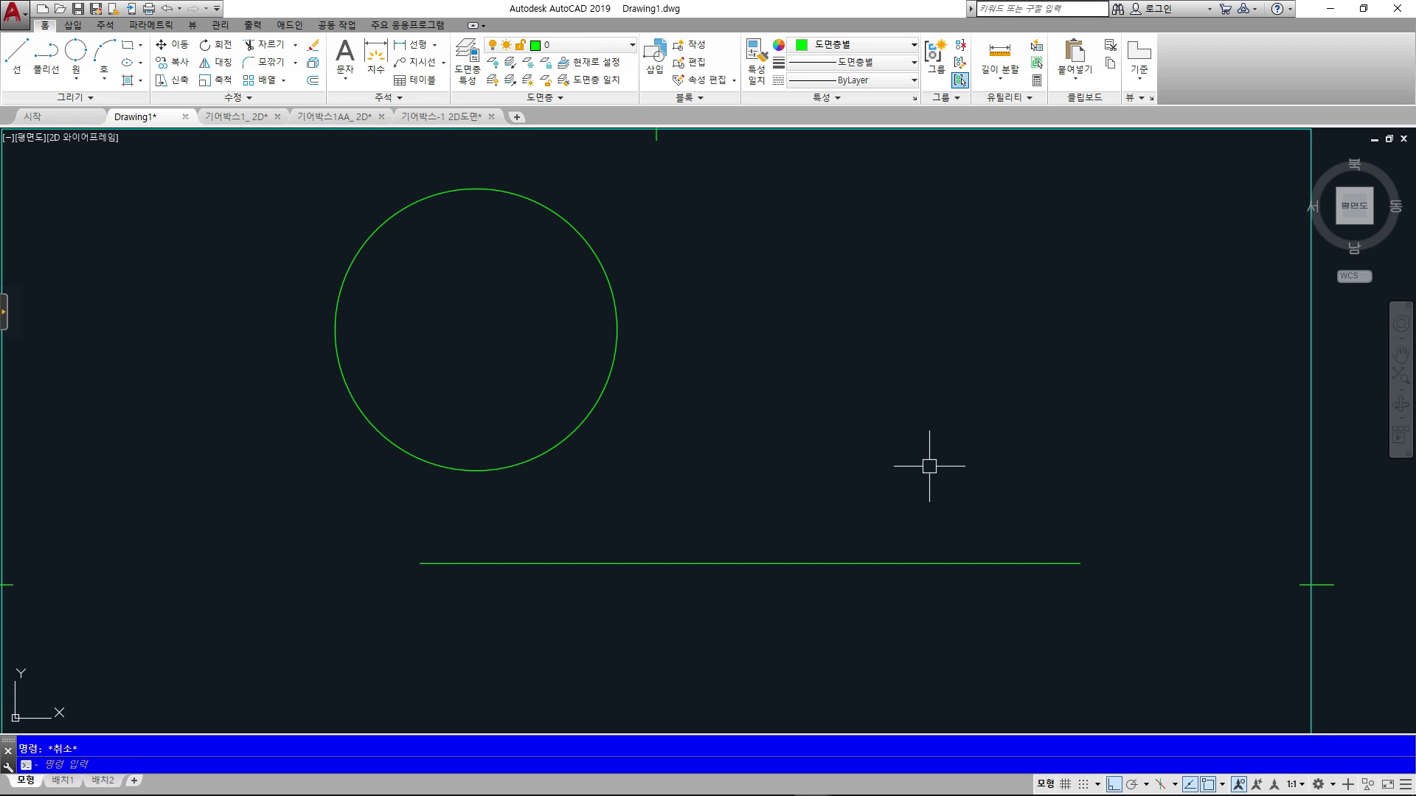
# - Try breaking away the line's right portion from about a third of its length to its right endpoint, and undo the break
pyautogui.write('br')
pyautogui.press('Return')
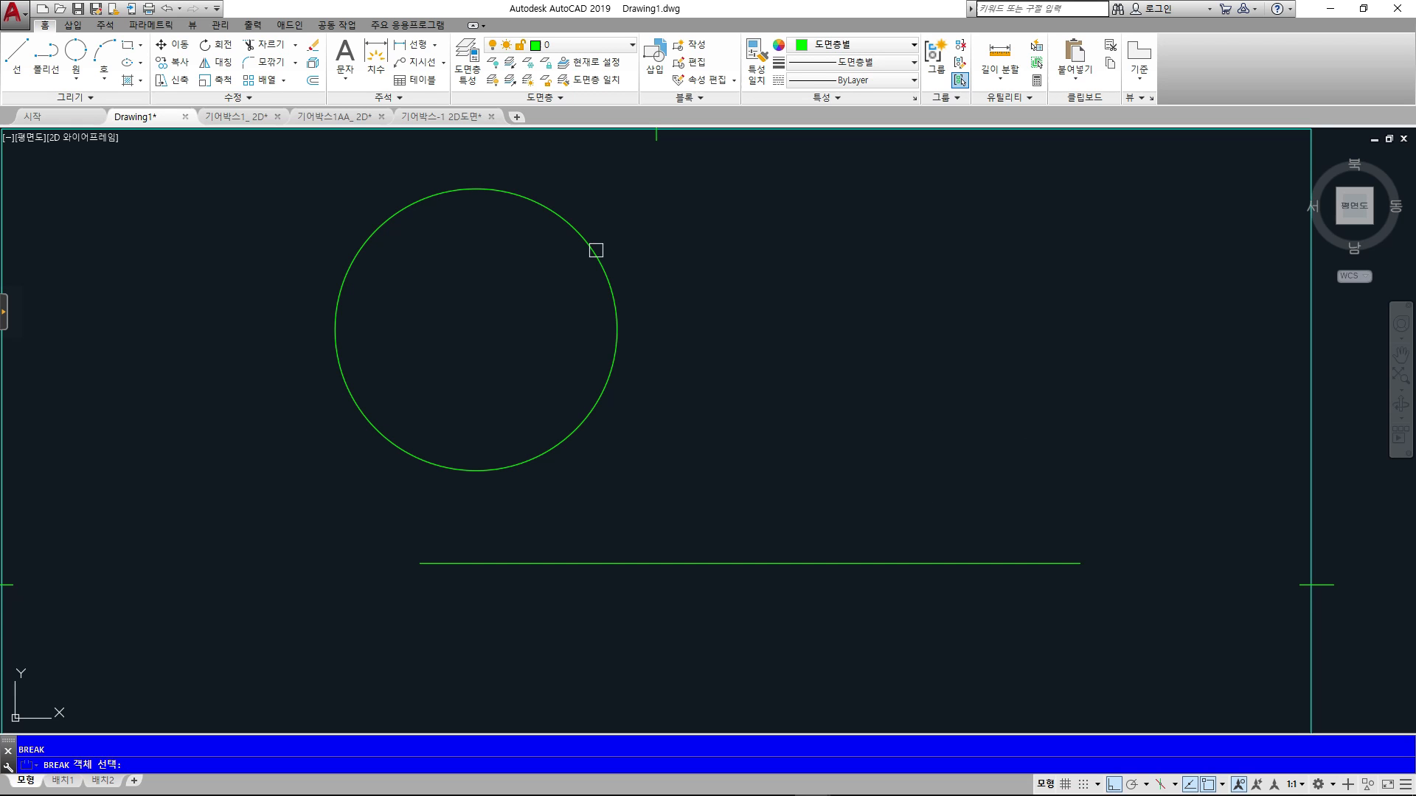
pyautogui.click(249, 97)
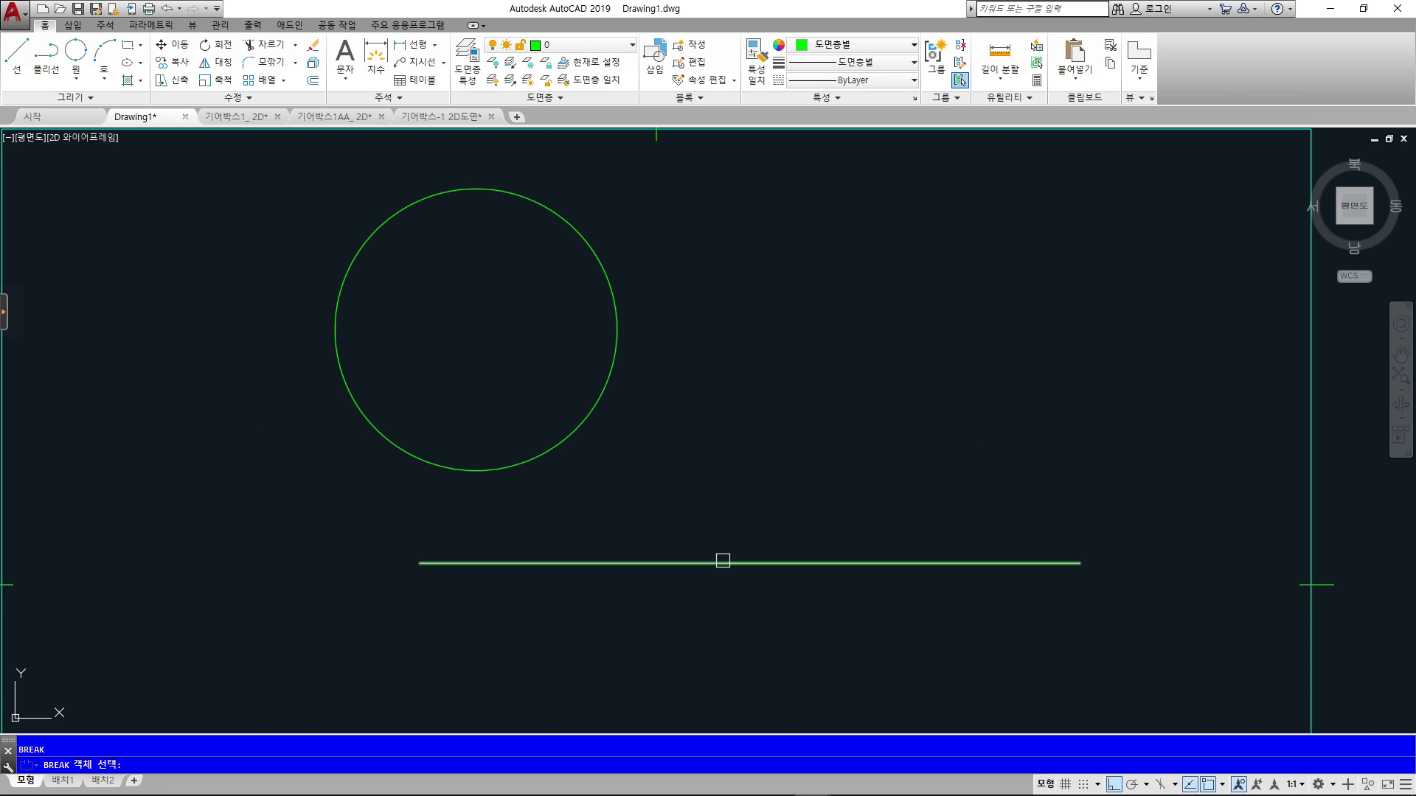
pyautogui.click(658, 563)
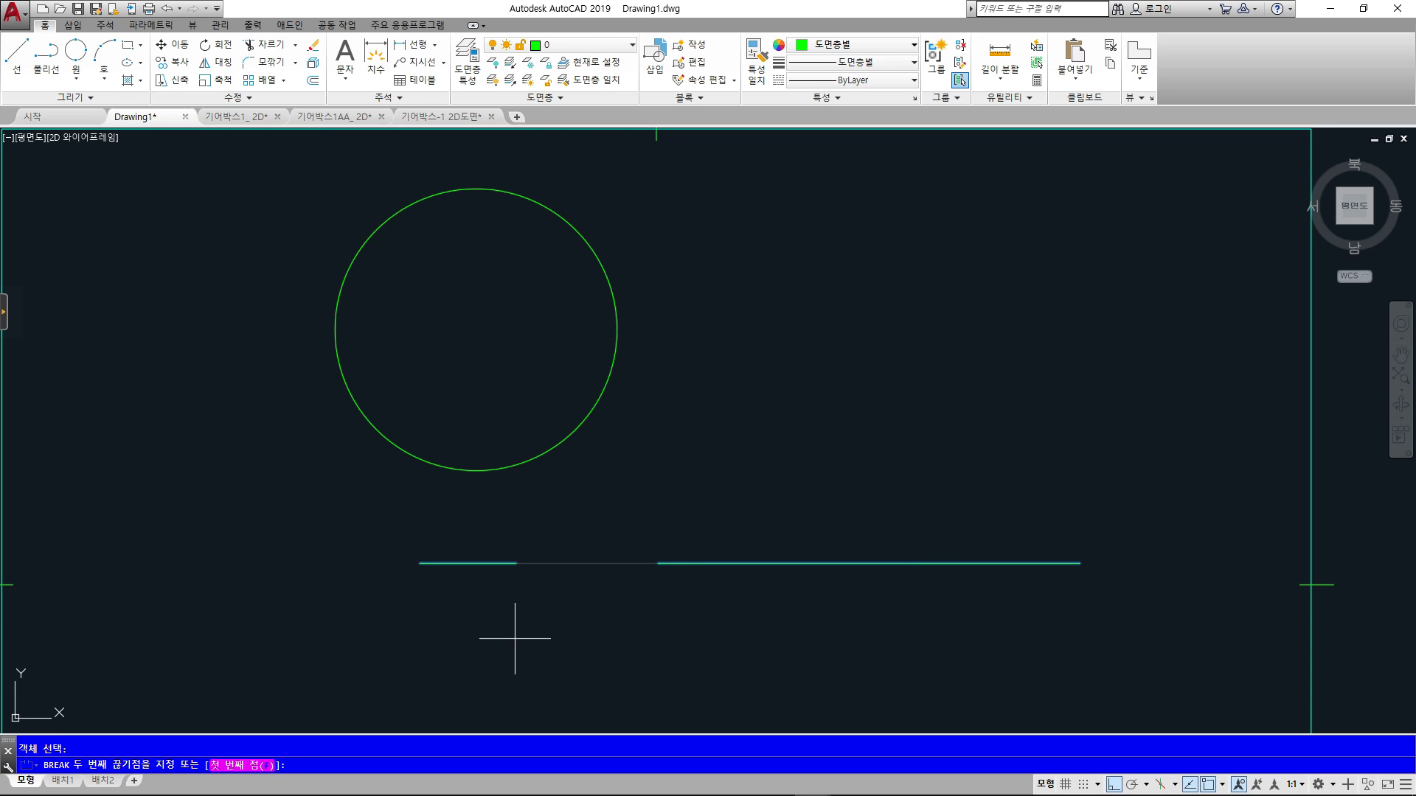
pyautogui.scroll(2, 701, 600)
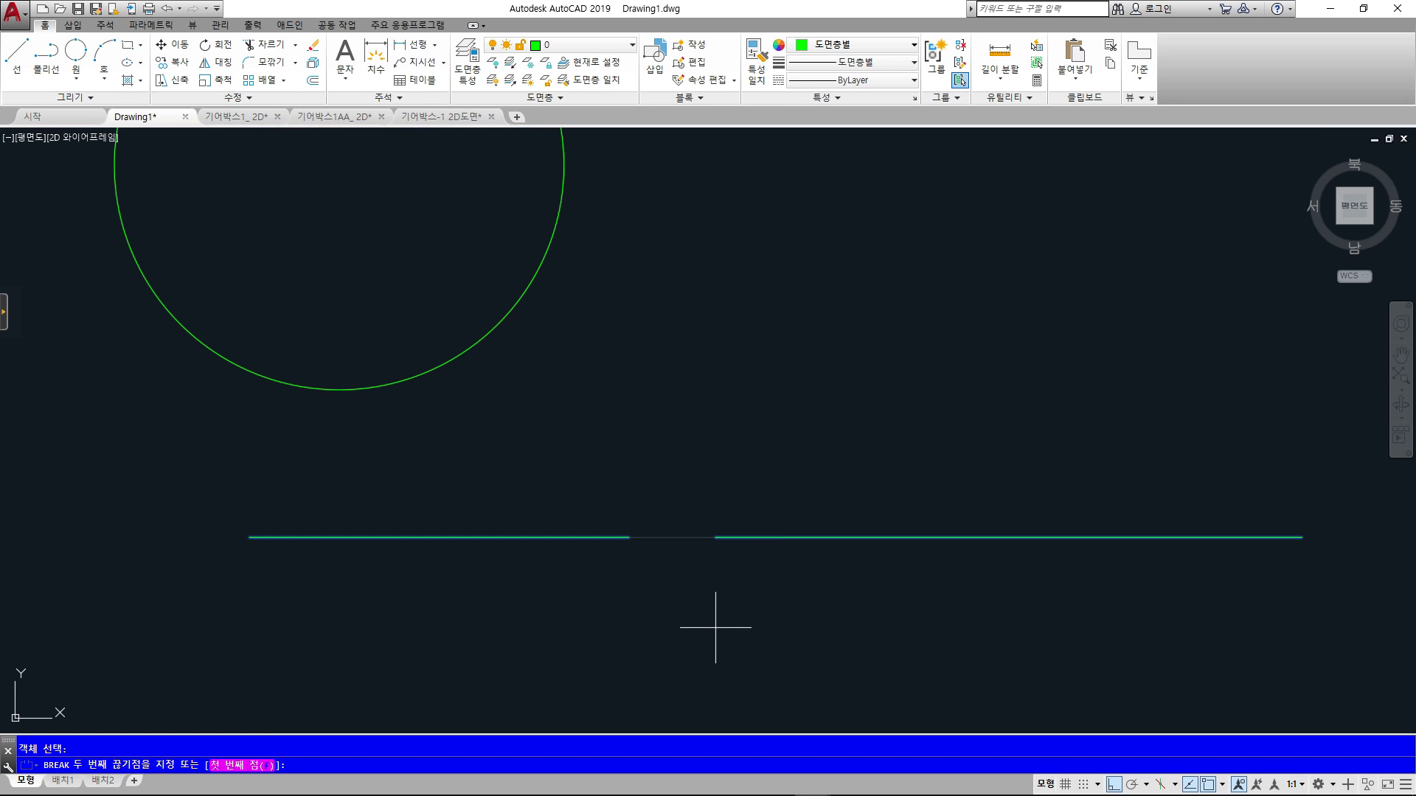
pyautogui.moveTo(636, 559); pyautogui.dragTo(625, 561)
pyautogui.moveTo(653, 433)
pyautogui.mouseDown()
pyautogui.moveTo(668, 467)
pyautogui.moveTo(690, 440)
pyautogui.moveTo(674, 464)
pyautogui.moveTo(663, 452)
pyautogui.moveTo(749, 478)
pyautogui.mouseUp()
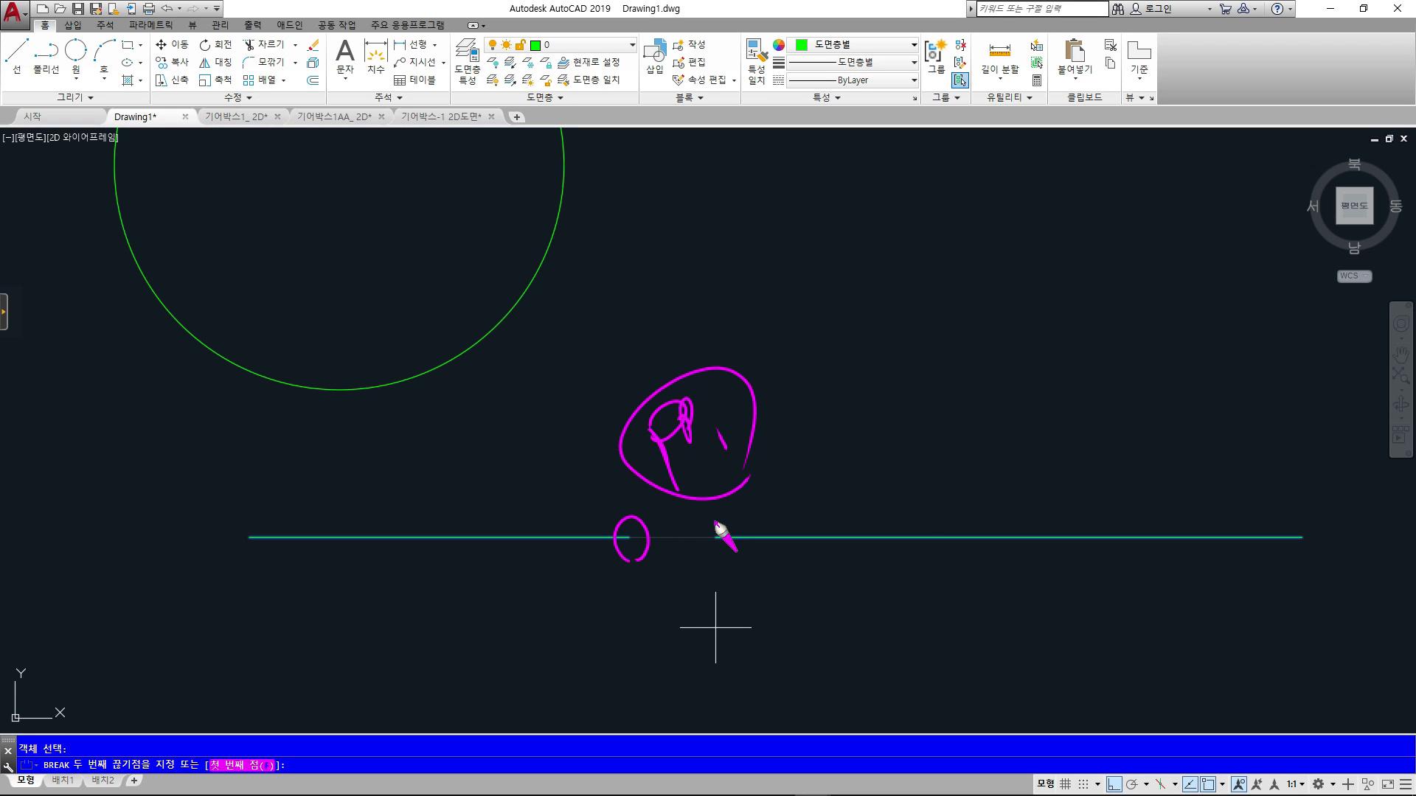
pyautogui.moveTo(954, 506); pyautogui.dragTo(956, 572)
pyautogui.press('Escape')
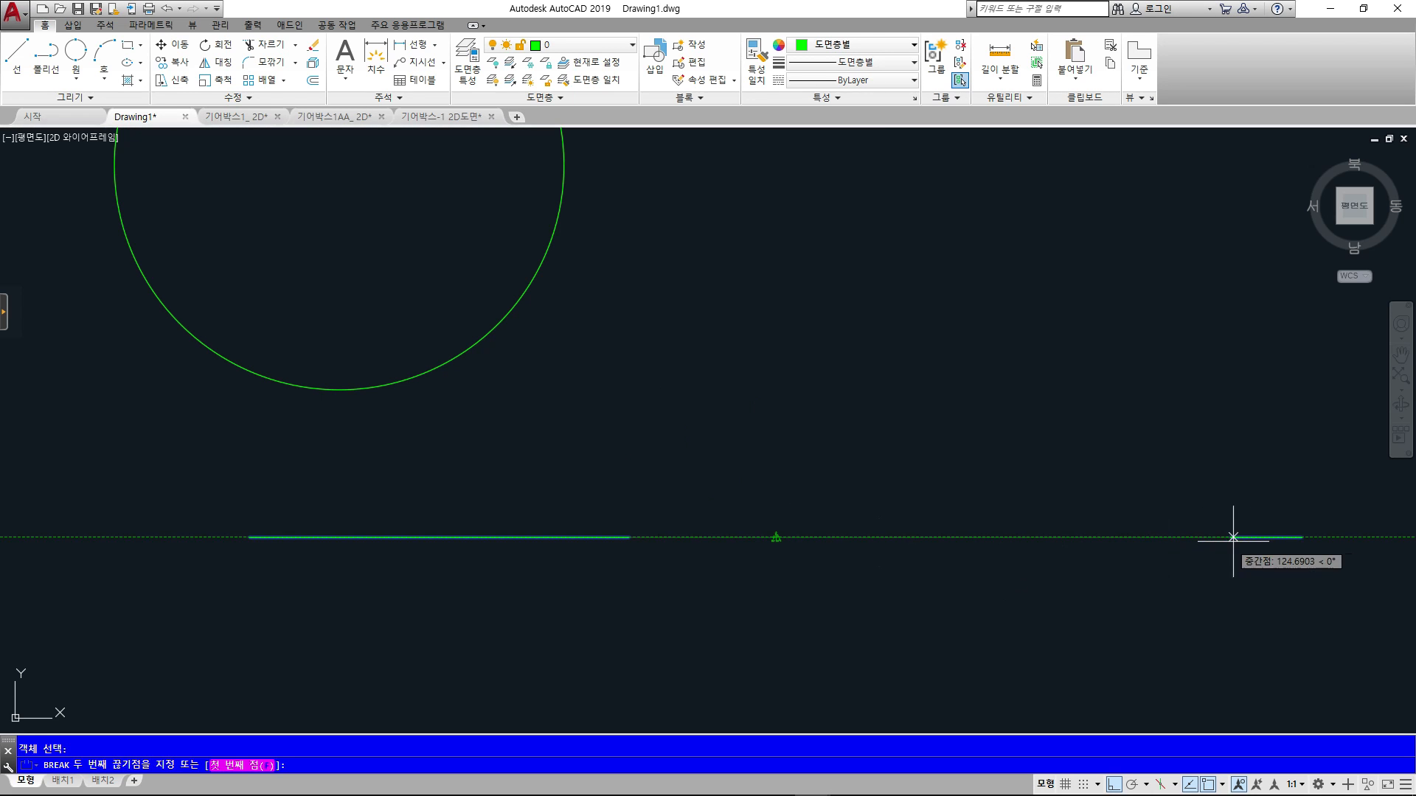
pyautogui.click(1302, 537)
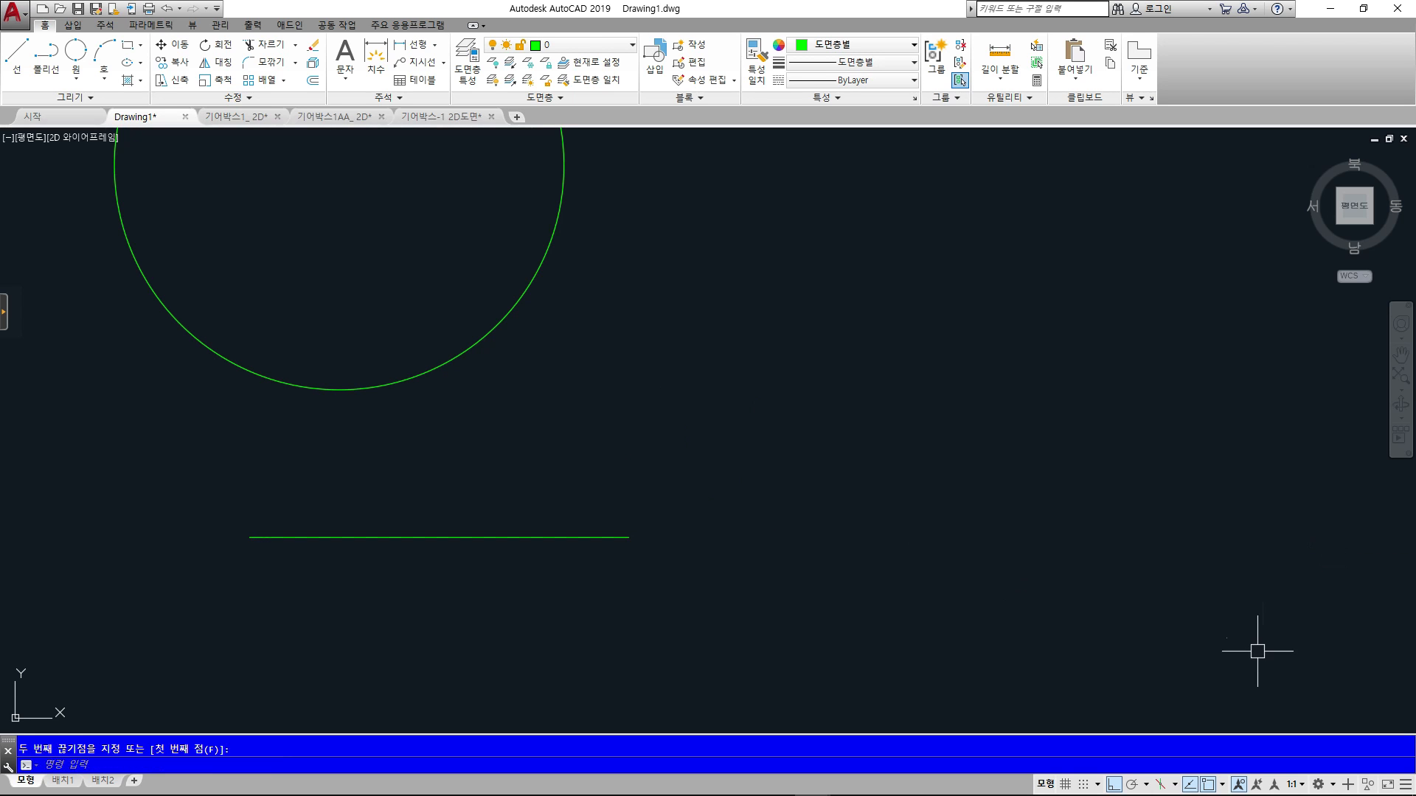
pyautogui.hotkey('ctrl', 'z')
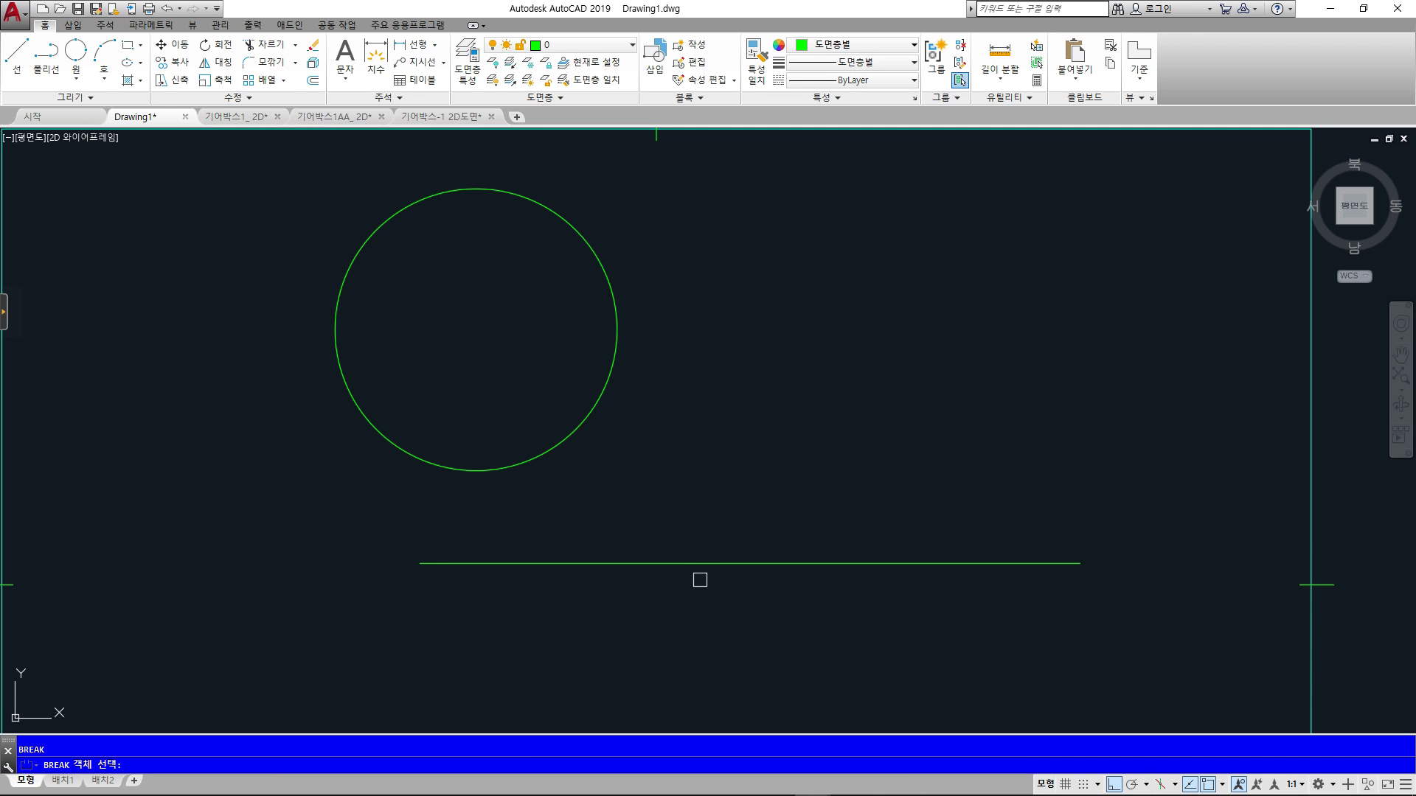
# - Try breaking a gap out of the middle part of the horizontal line with two picked points, and undo it
pyautogui.click(674, 564)
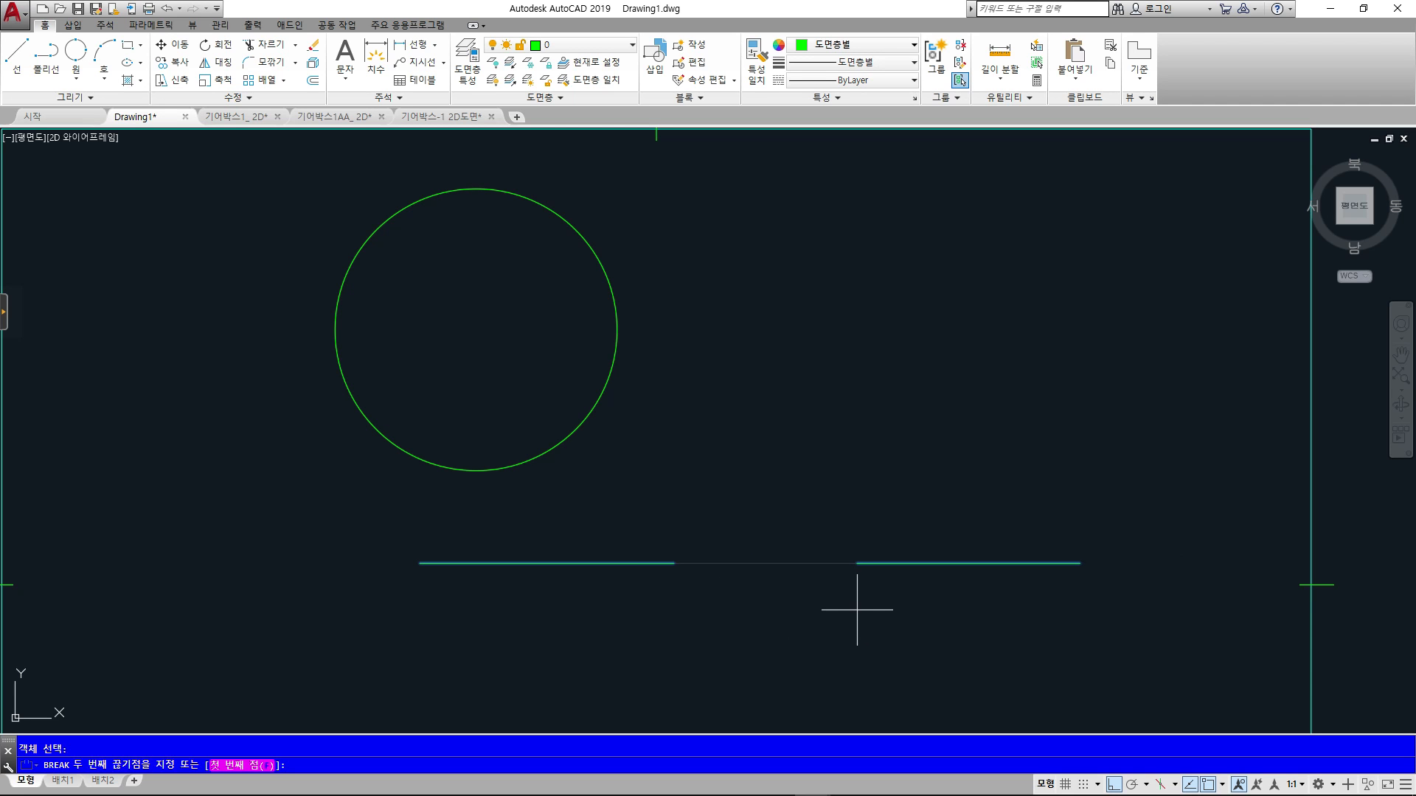
pyautogui.scroll(4, 857, 610)
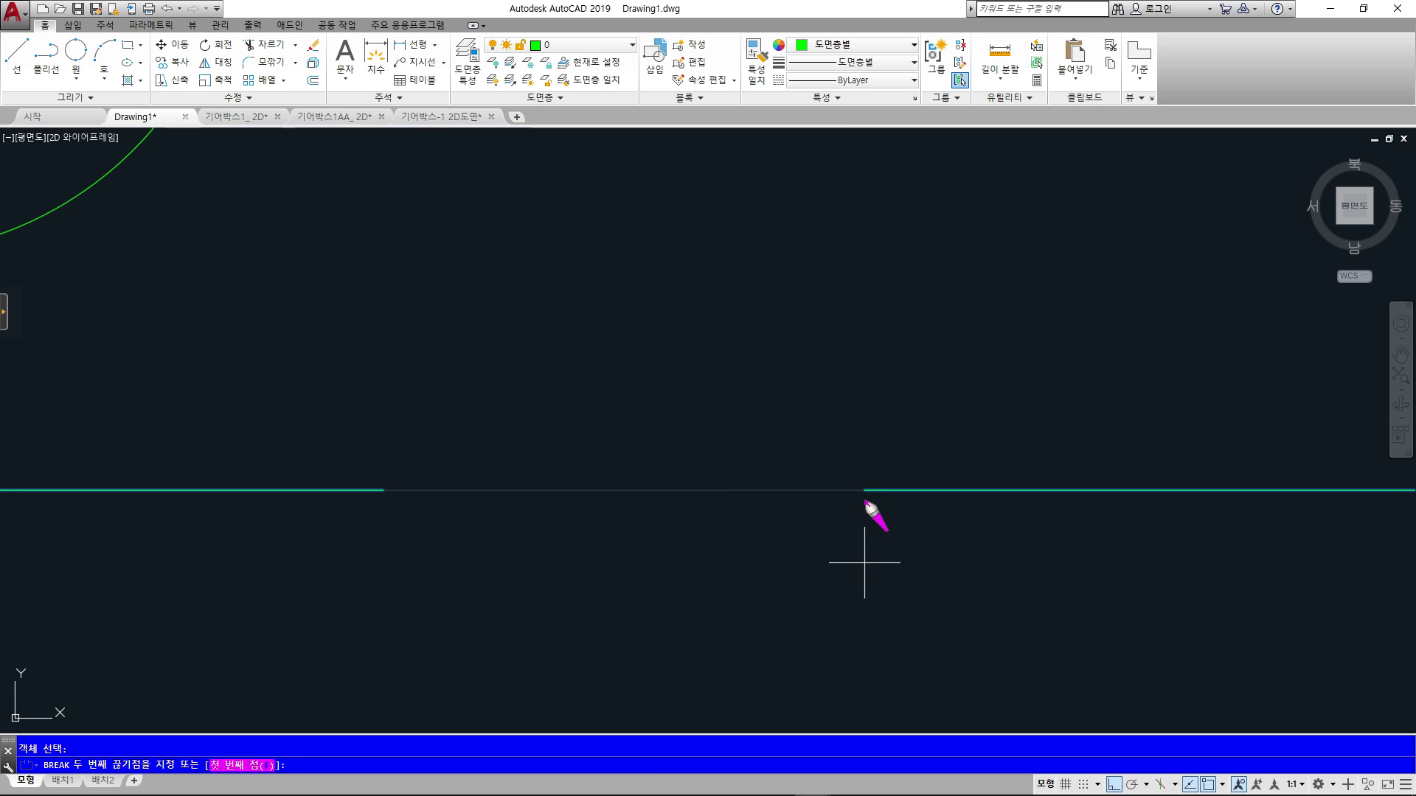
pyautogui.moveTo(867, 495)
pyautogui.mouseDown()
pyautogui.moveTo(863, 582)
pyautogui.moveTo(869, 562)
pyautogui.mouseUp()
pyautogui.press('Escape')
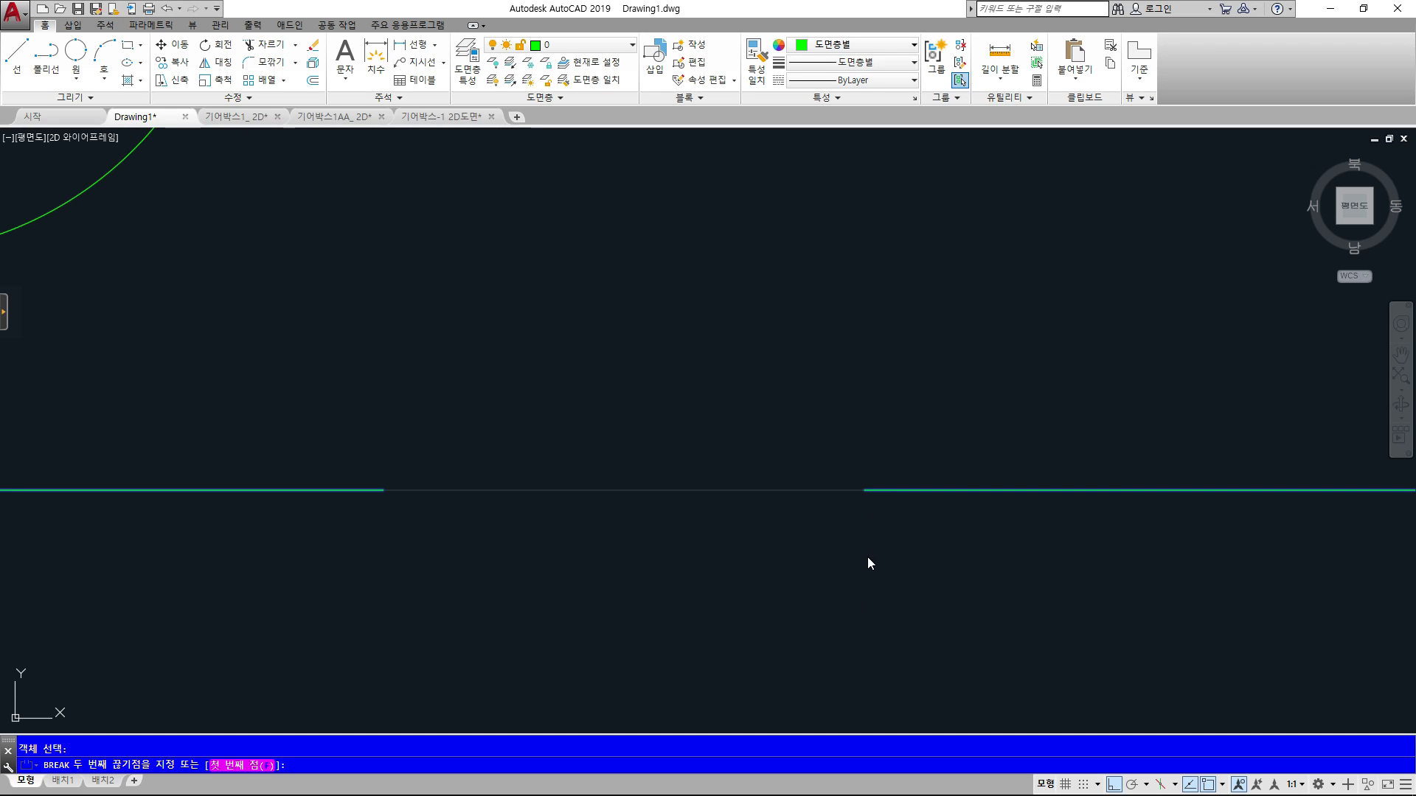
pyautogui.click(900, 573)
pyautogui.scroll(-6, 900, 573)
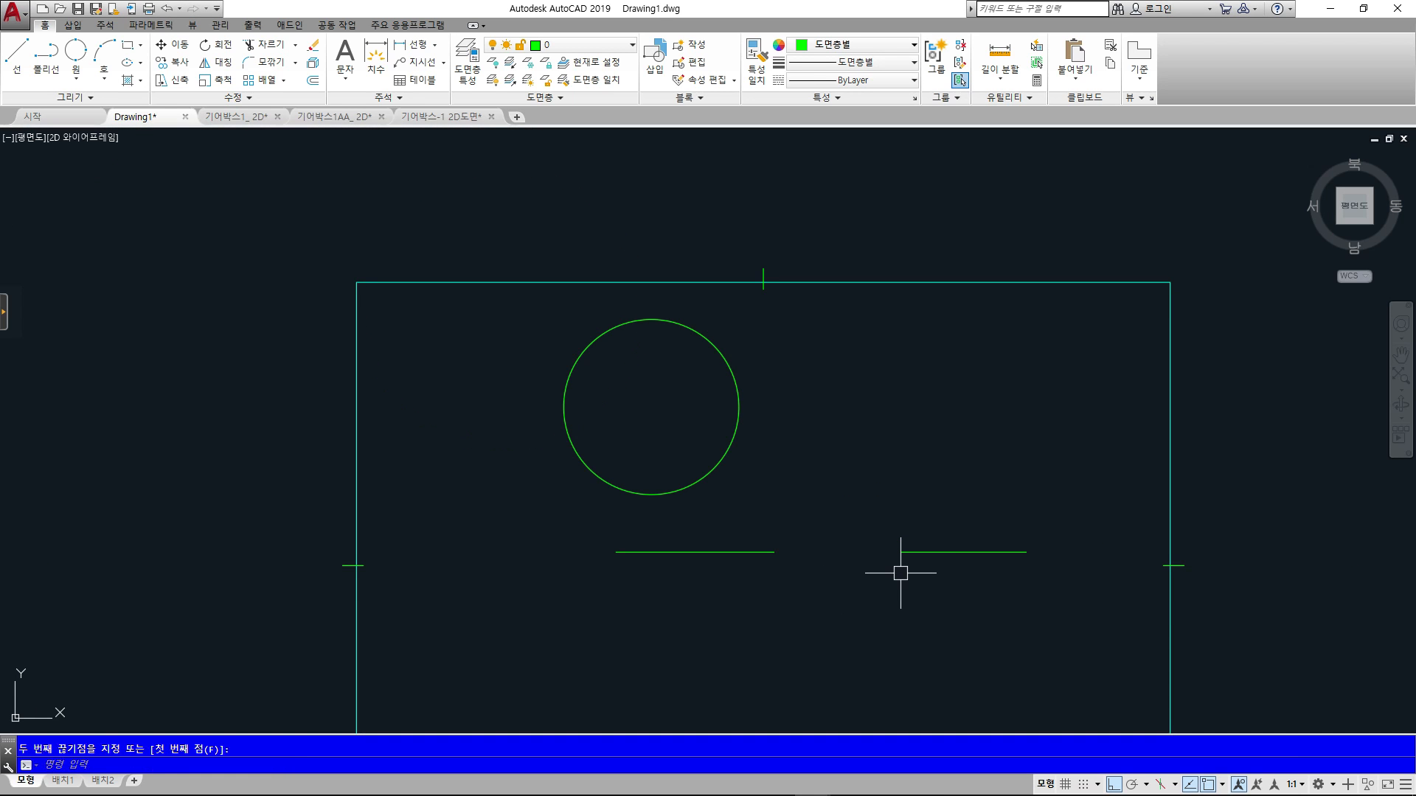
pyautogui.hotkey('ctrl', 'z')
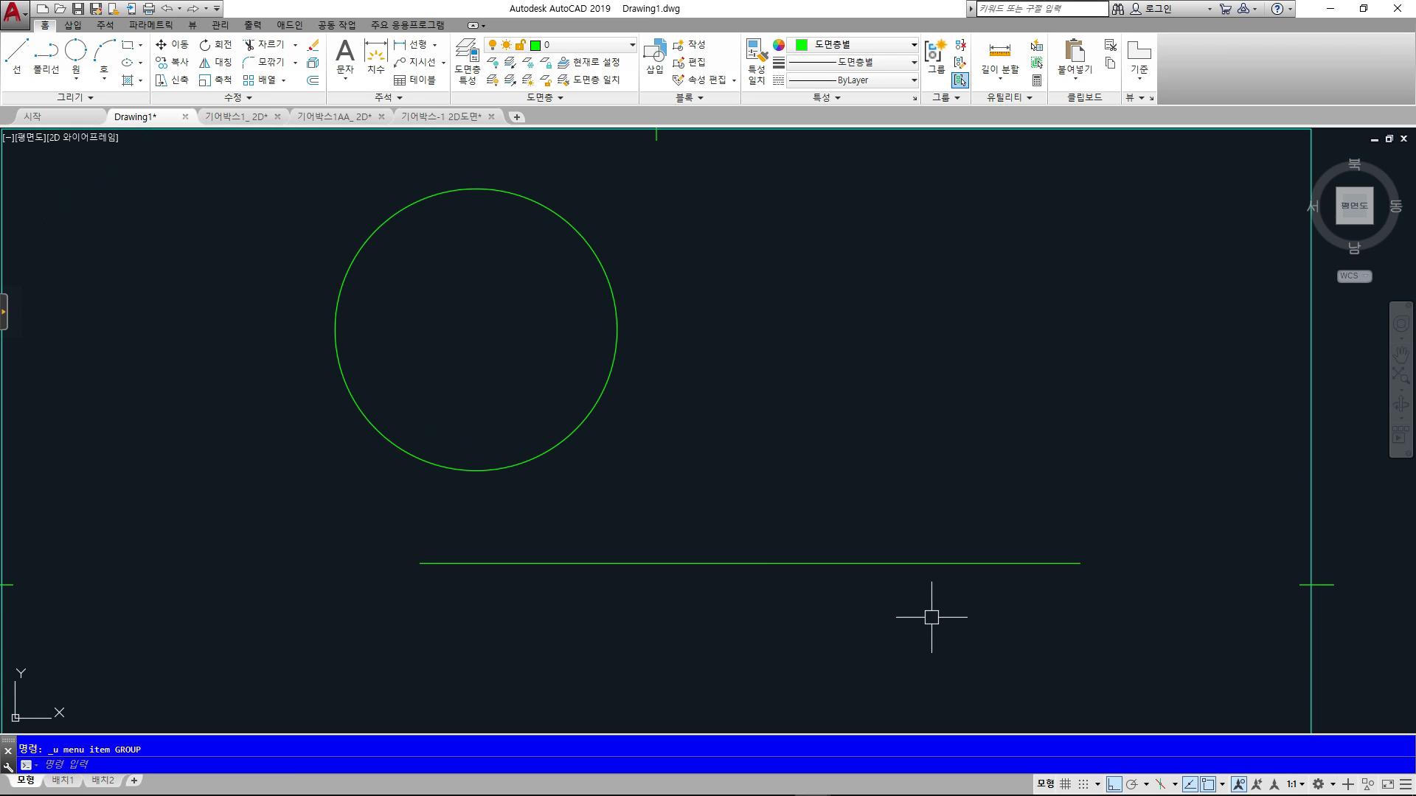
# - Review the enabled object snap modes, including Midpoint, in the drafting settings and close them
pyautogui.moveTo(729, 565)
pyautogui.write('os')
pyautogui.press('Return')
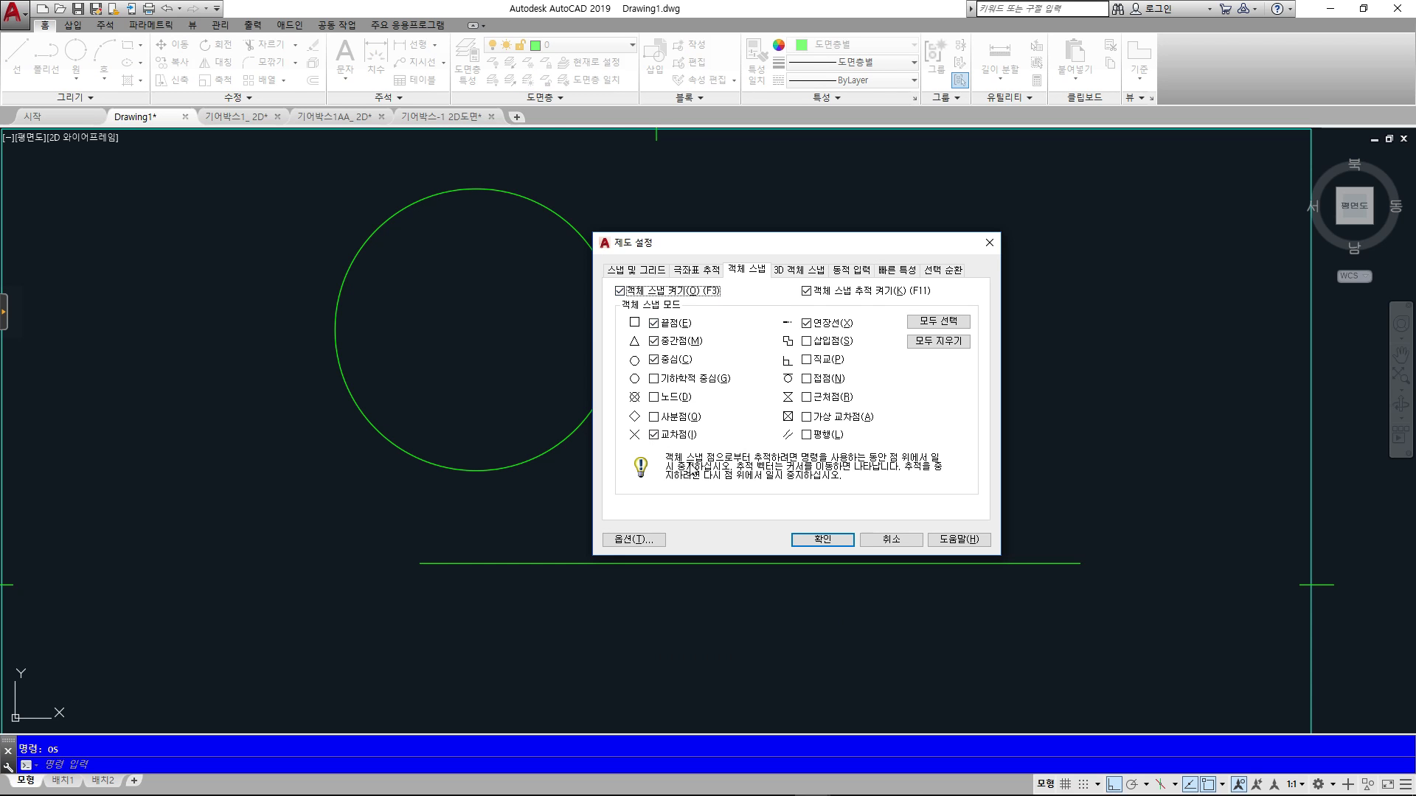
pyautogui.click(821, 538)
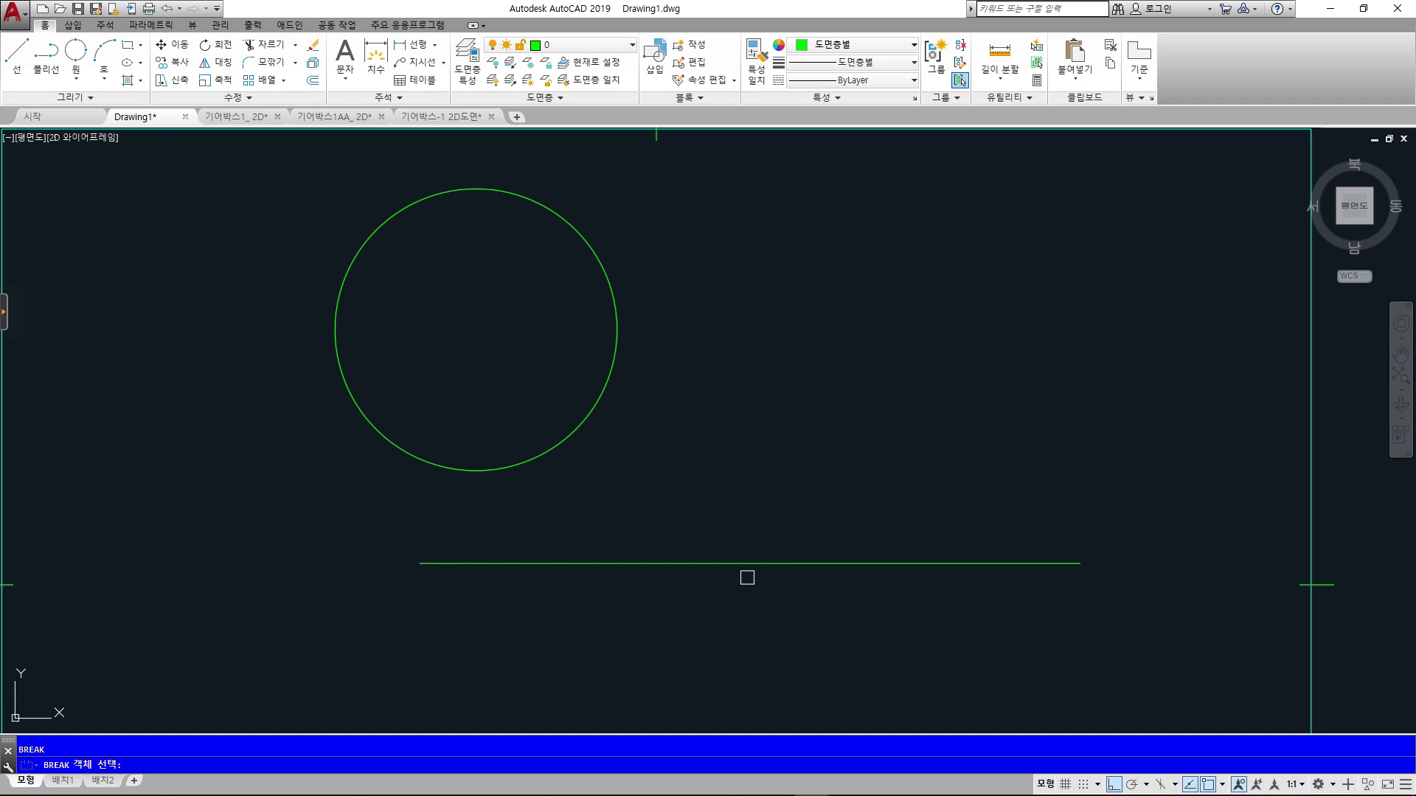
# - Break the horizontal line at its midpoint without a gap, using @ as the second point, and check the right half as a separate object
pyautogui.keyDown('shift'); pyautogui.rightClick(747, 578); pyautogui.keyUp('shift')
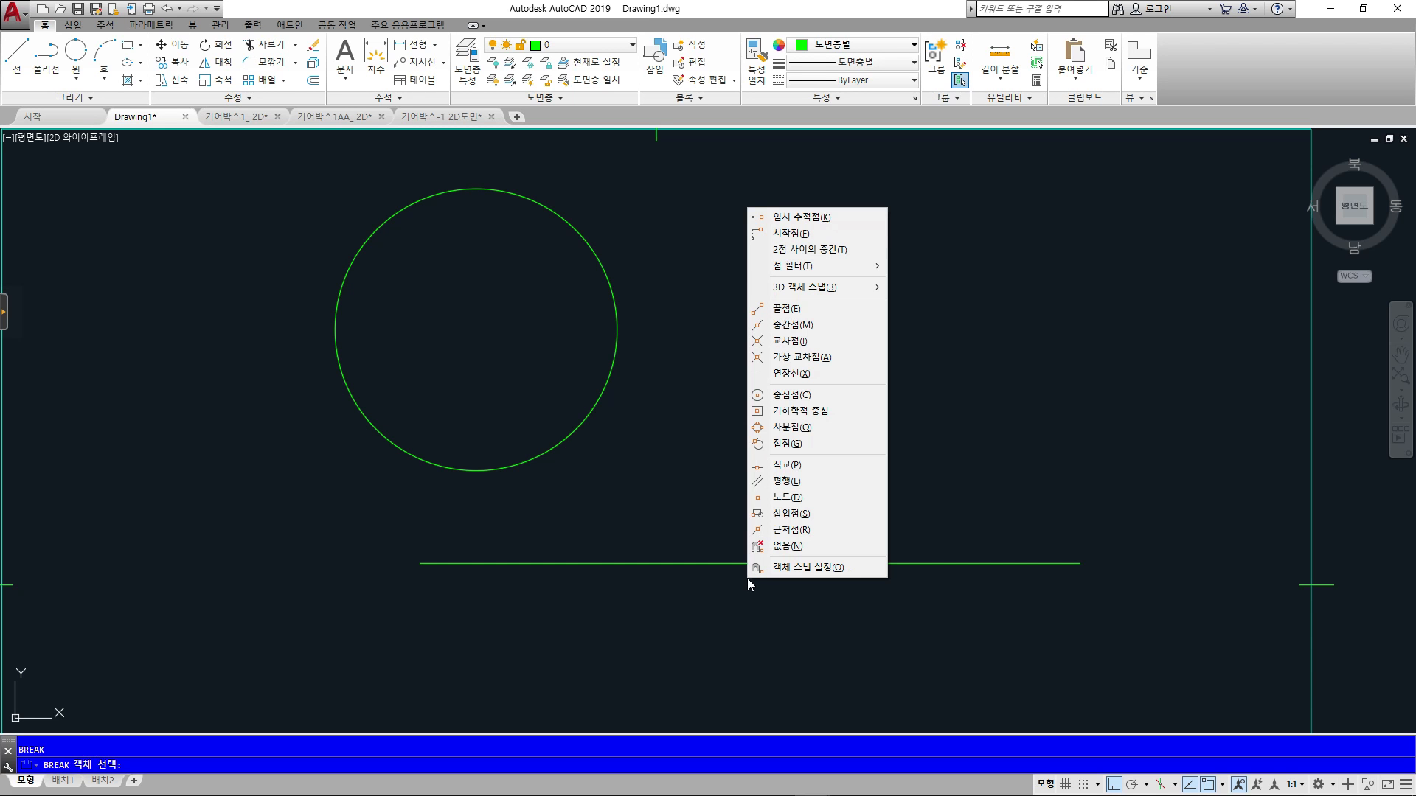
pyautogui.click(795, 326)
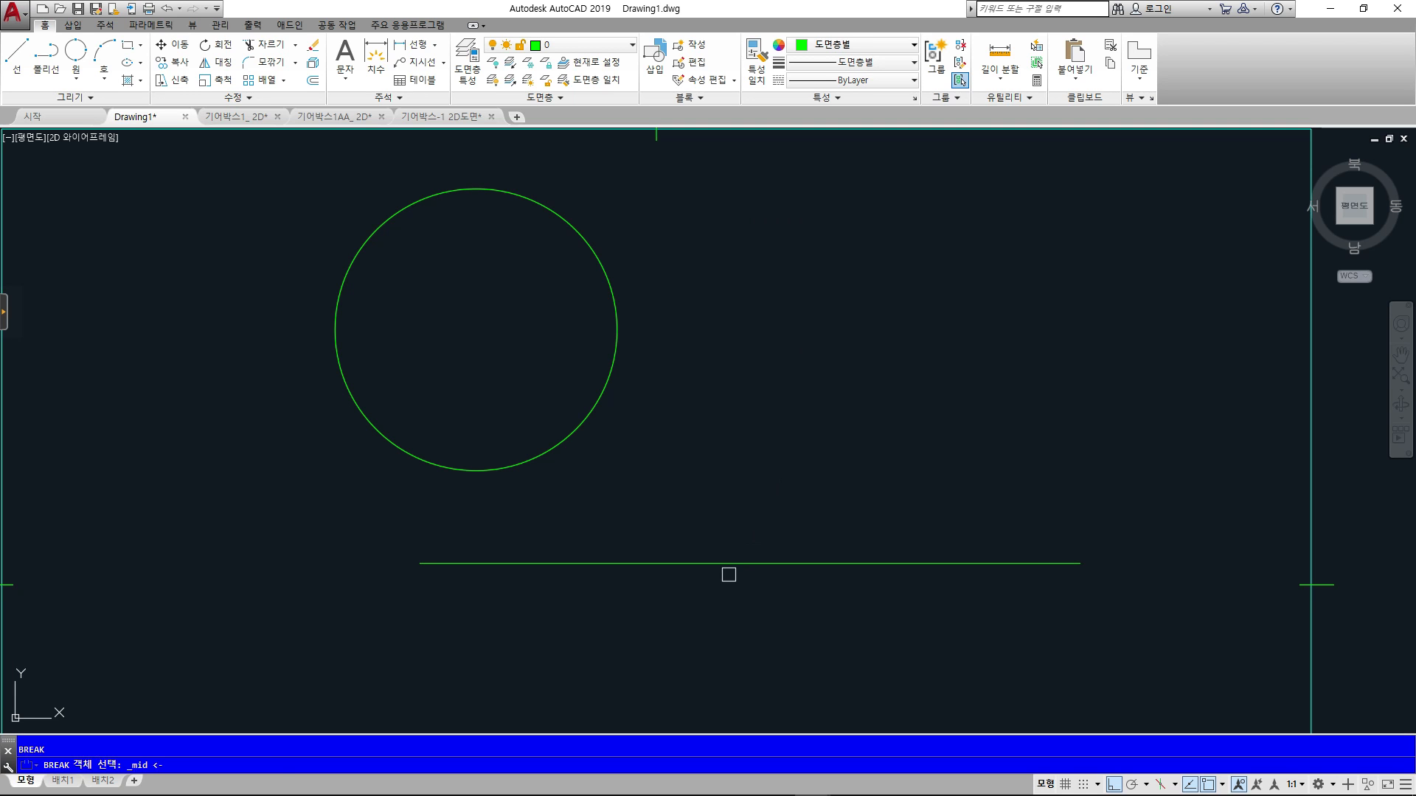
pyautogui.click(739, 568)
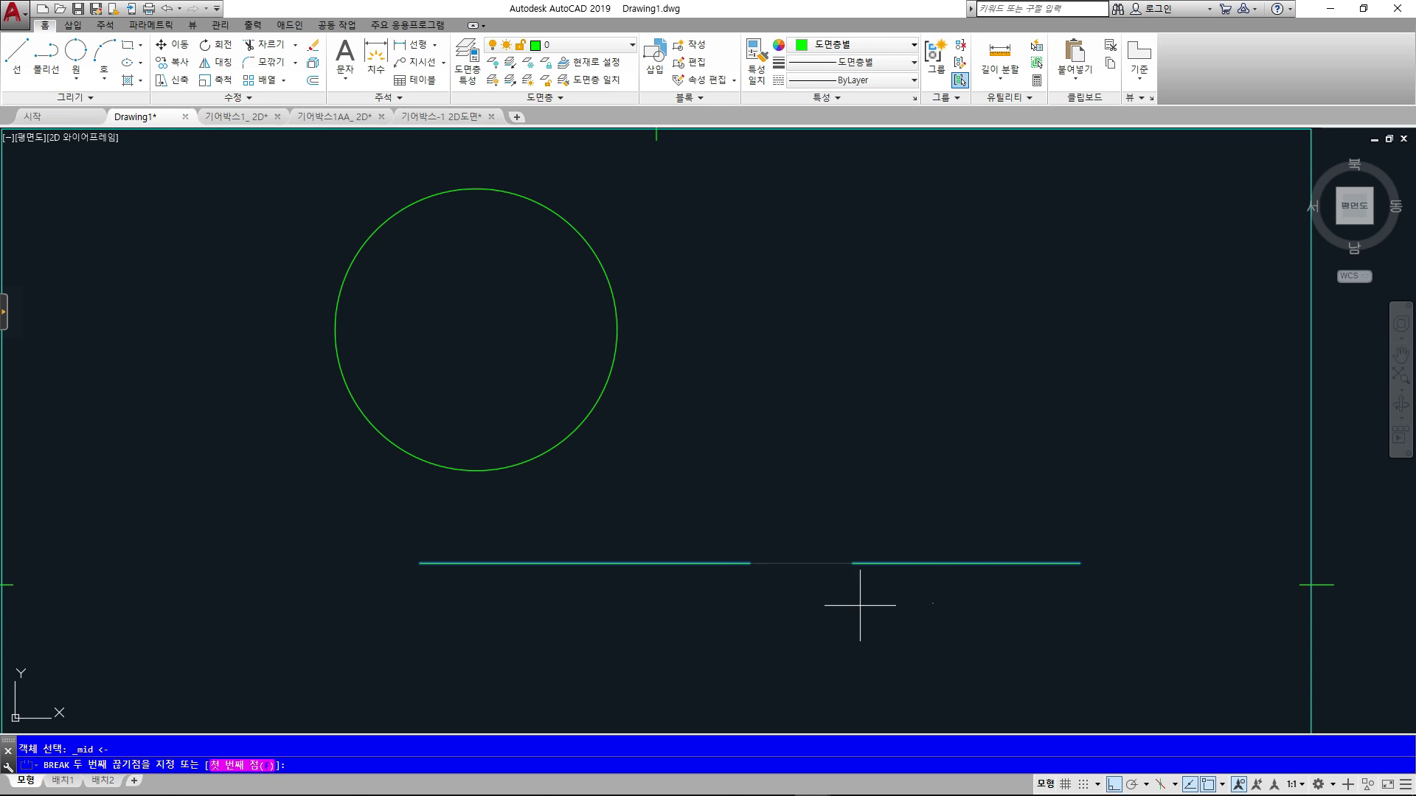
pyautogui.scroll(2, 793, 597)
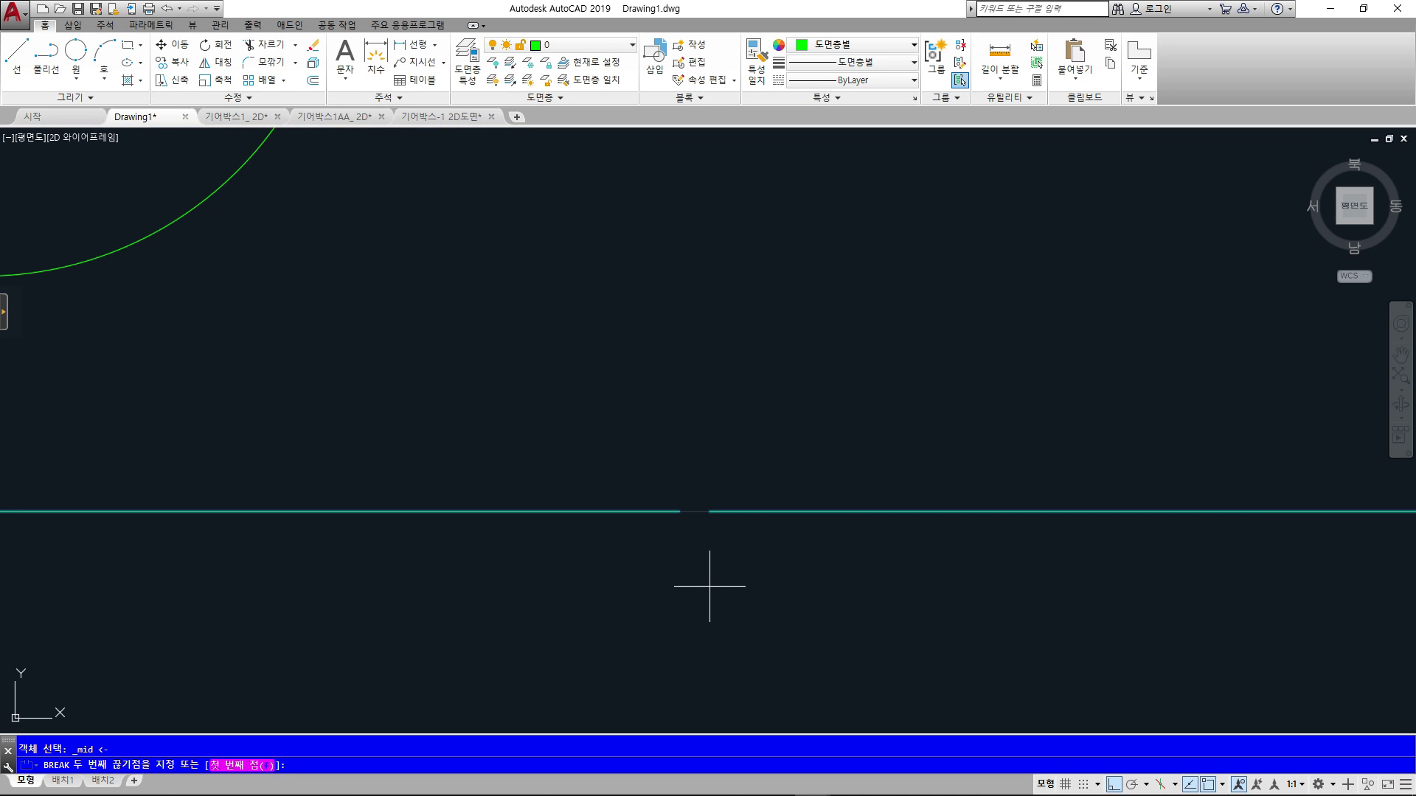
pyautogui.write('@')
pyautogui.press('Return')
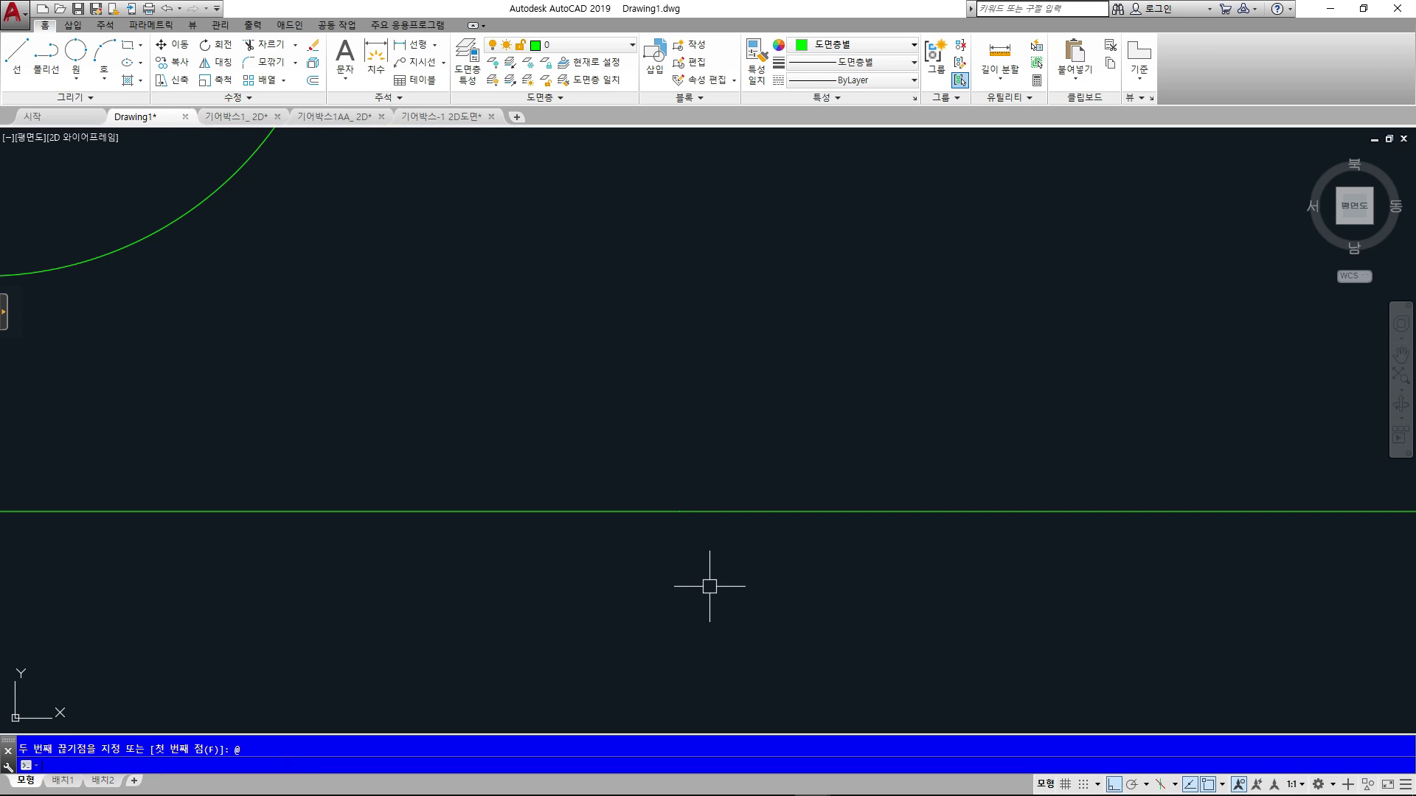
pyautogui.click(803, 511)
pyautogui.scroll(-2, 659, 567)
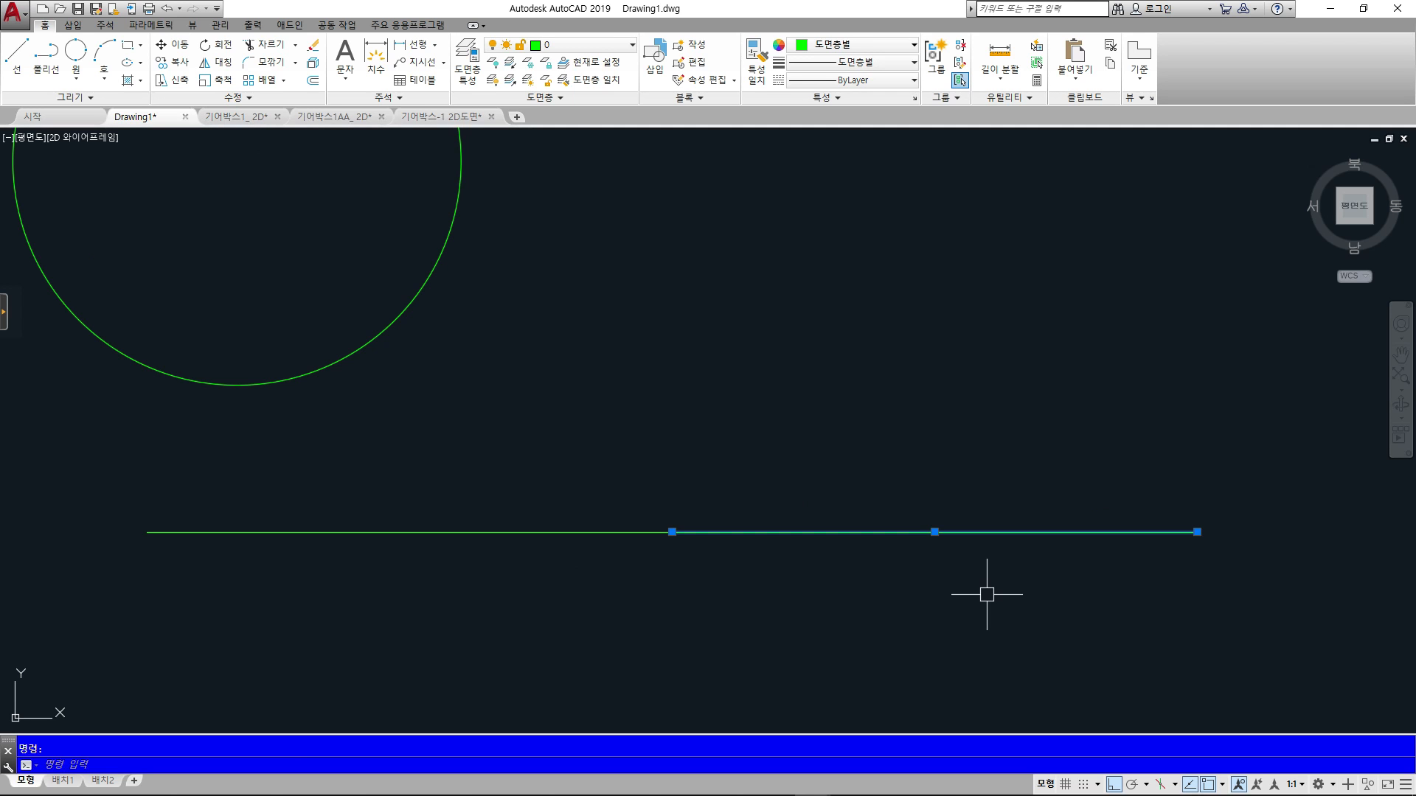
pyautogui.press('Escape')
pyautogui.press('Escape')
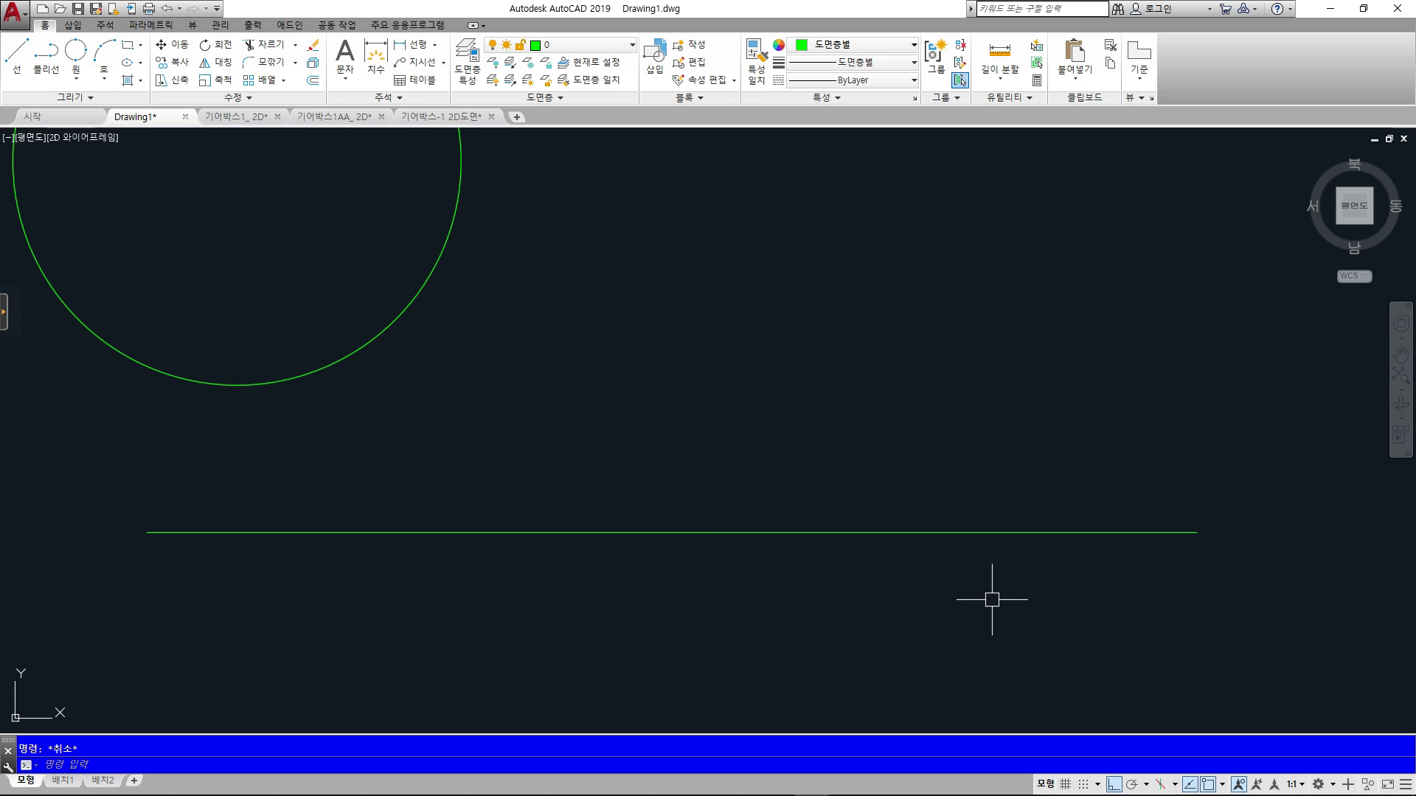
# - Delete the right half of the split horizontal line
pyautogui.scroll(-2, 988, 603)
pyautogui.moveTo(974, 603); pyautogui.dragTo(979, 644, button='middle')
pyautogui.click(872, 598)
pyautogui.press('Delete')
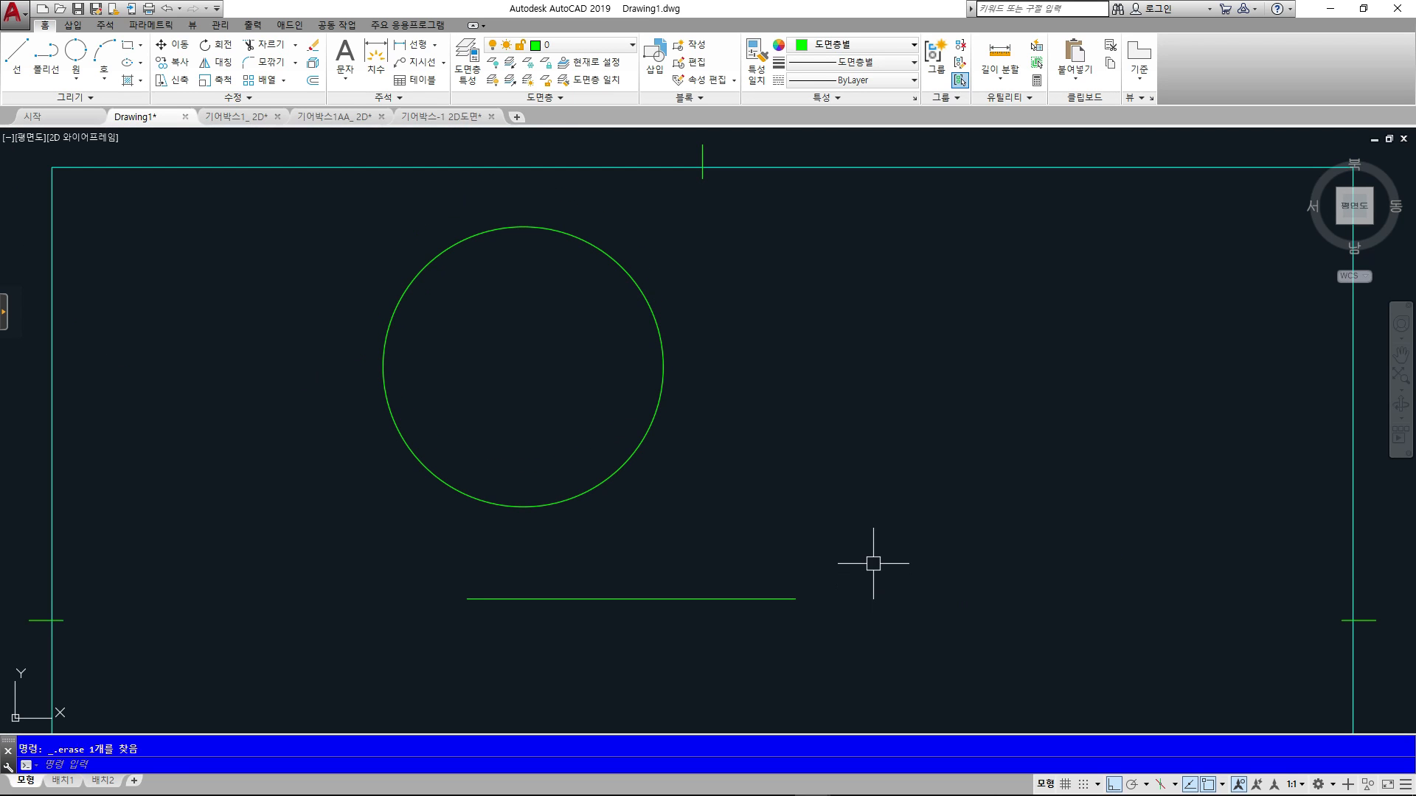
# - Try breaking the circle counterclockwise from its lower right to its upper right, and undo the break
pyautogui.write('br')
pyautogui.press('Return')
pyautogui.click(640, 443)
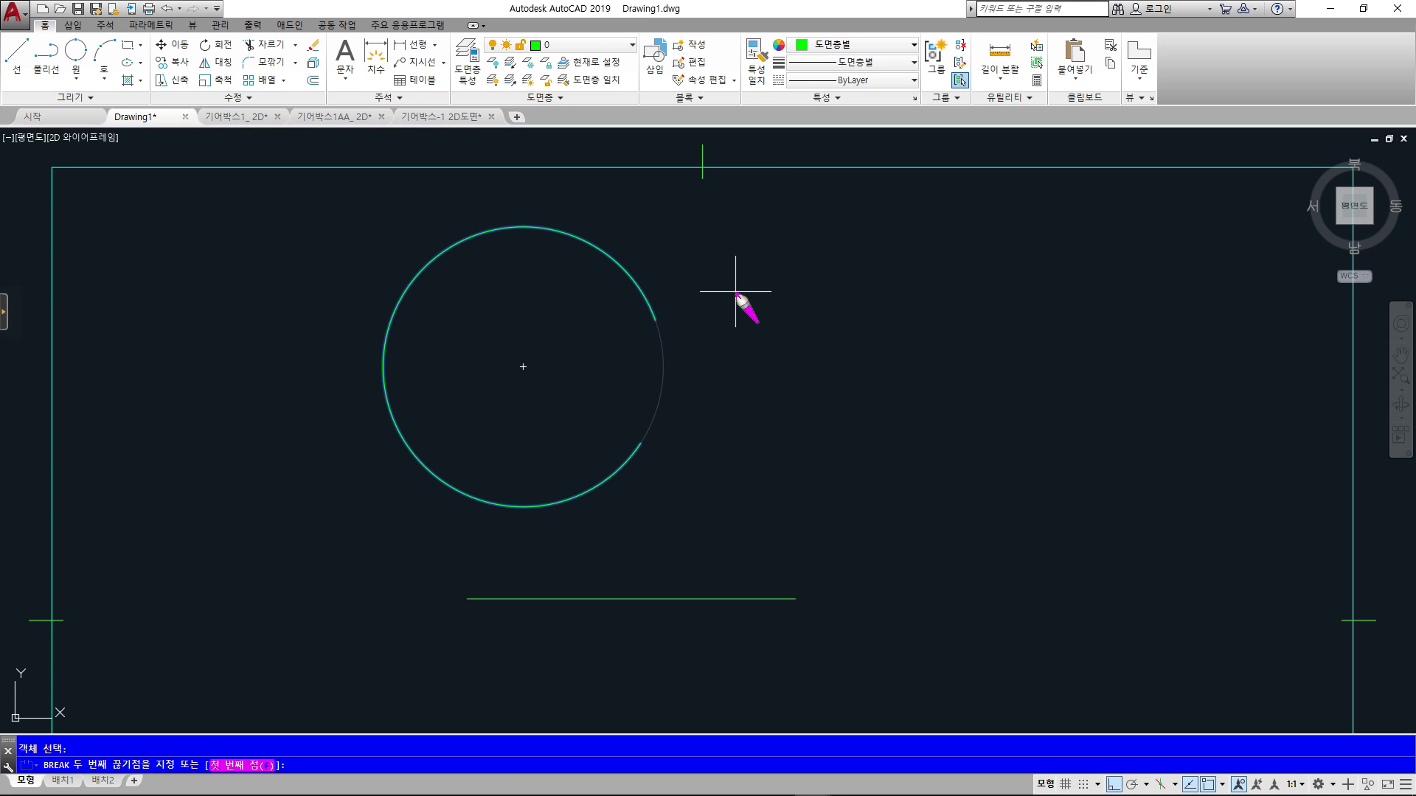
pyautogui.moveTo(755, 249)
pyautogui.mouseDown()
pyautogui.moveTo(764, 281)
pyautogui.moveTo(828, 266)
pyautogui.moveTo(784, 288)
pyautogui.moveTo(762, 240)
pyautogui.moveTo(740, 329)
pyautogui.mouseUp()
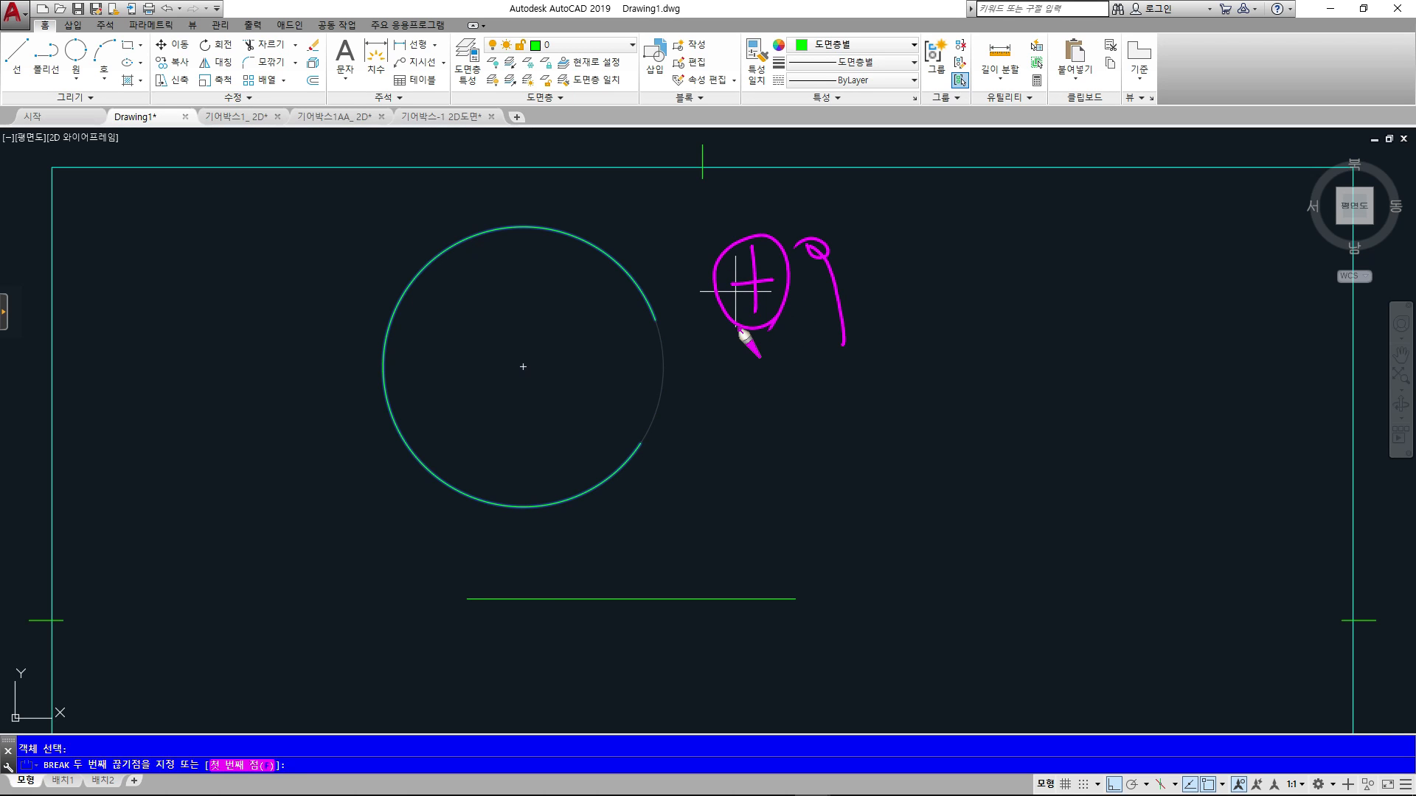
pyautogui.moveTo(822, 395)
pyautogui.mouseDown()
pyautogui.moveTo(782, 499)
pyautogui.moveTo(861, 472)
pyautogui.mouseUp()
pyautogui.moveTo(833, 492)
pyautogui.mouseDown()
pyautogui.moveTo(863, 488)
pyautogui.moveTo(877, 507)
pyautogui.mouseUp()
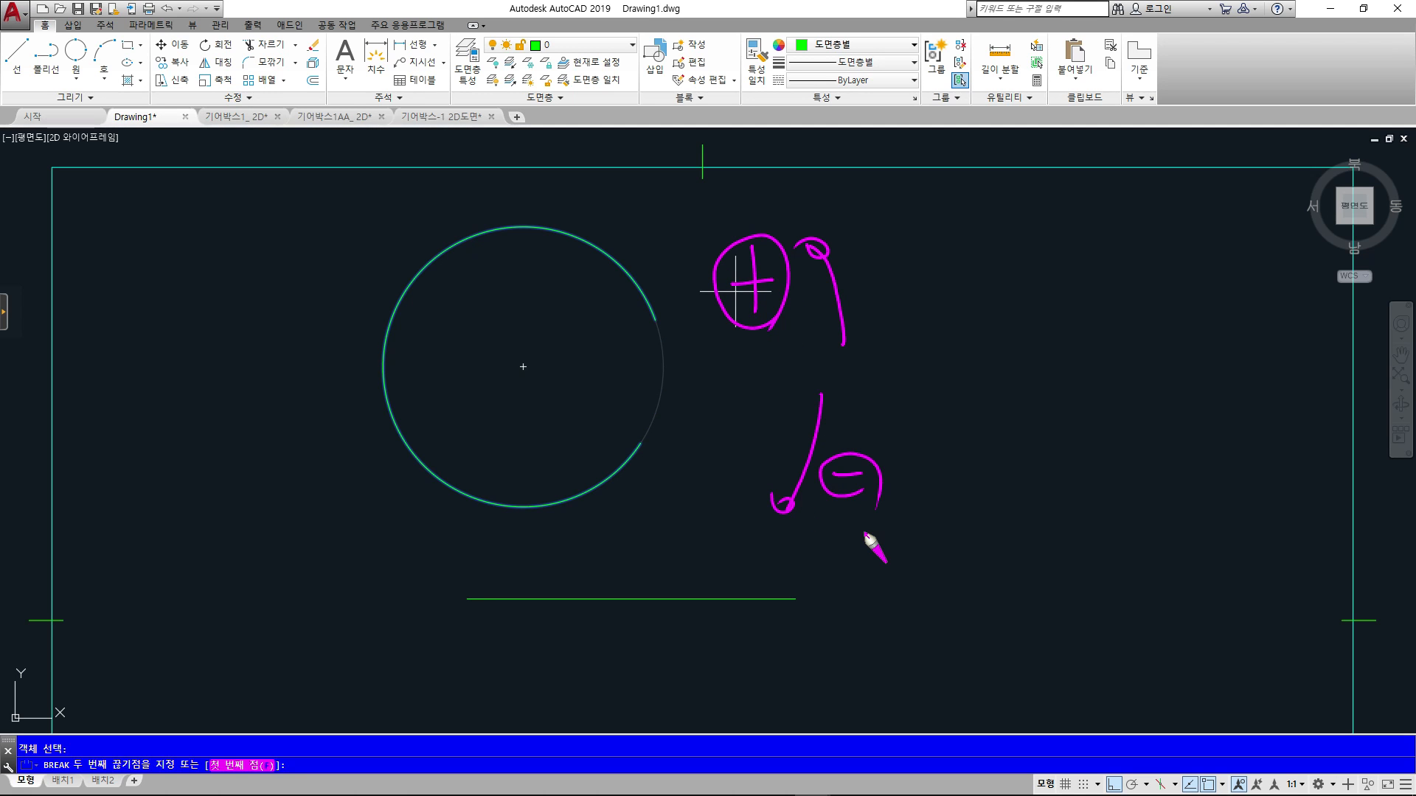
pyautogui.press('Escape')
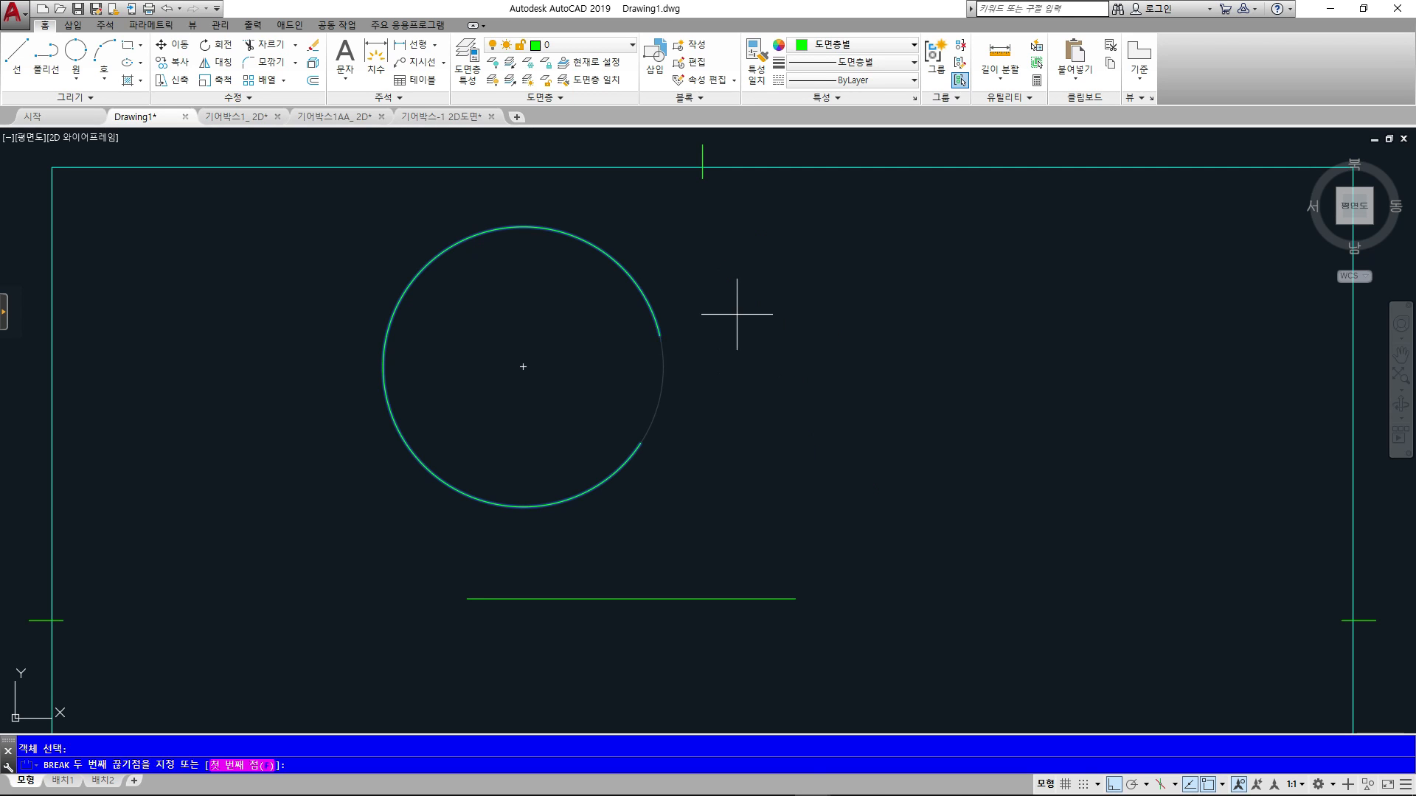
pyautogui.click(738, 287)
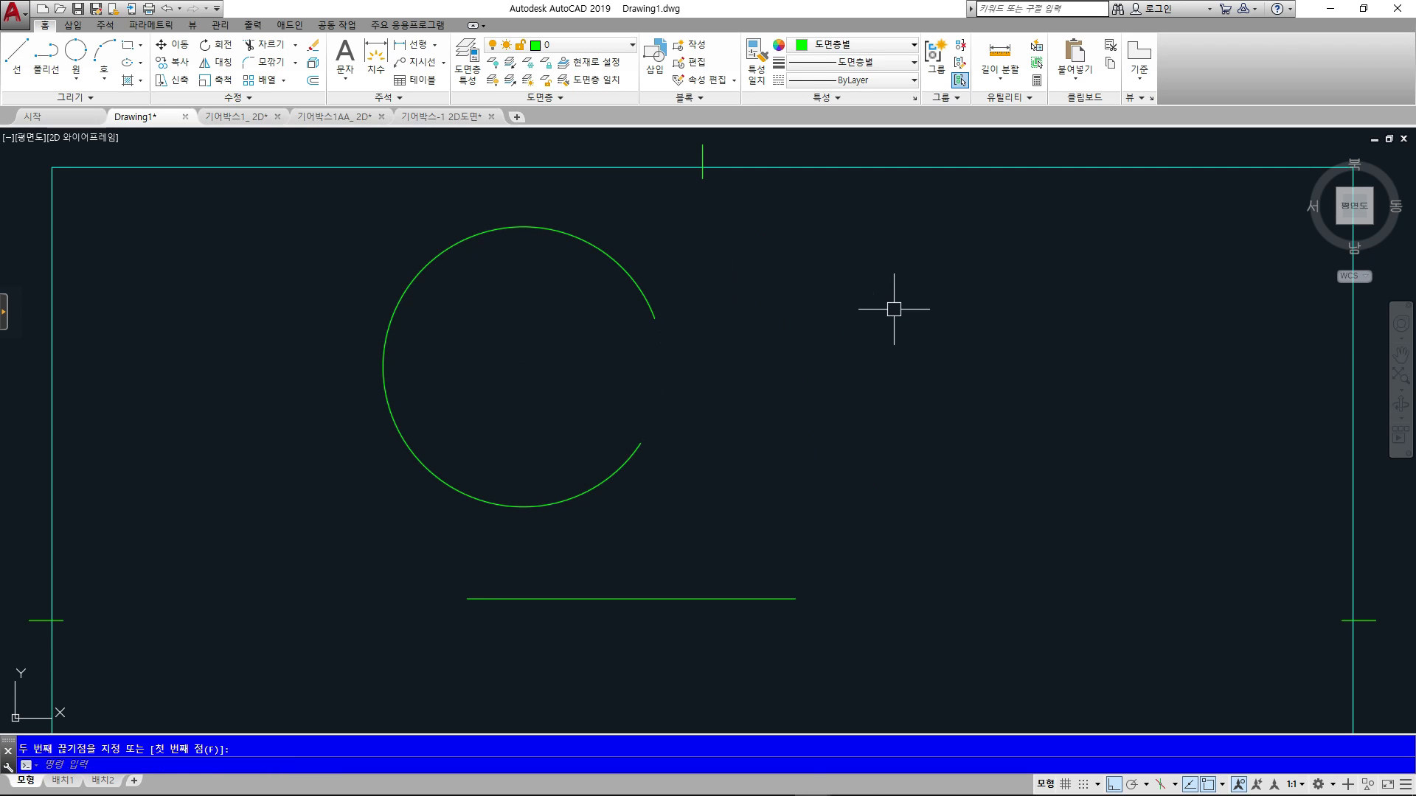
pyautogui.hotkey('ctrl', 'z')
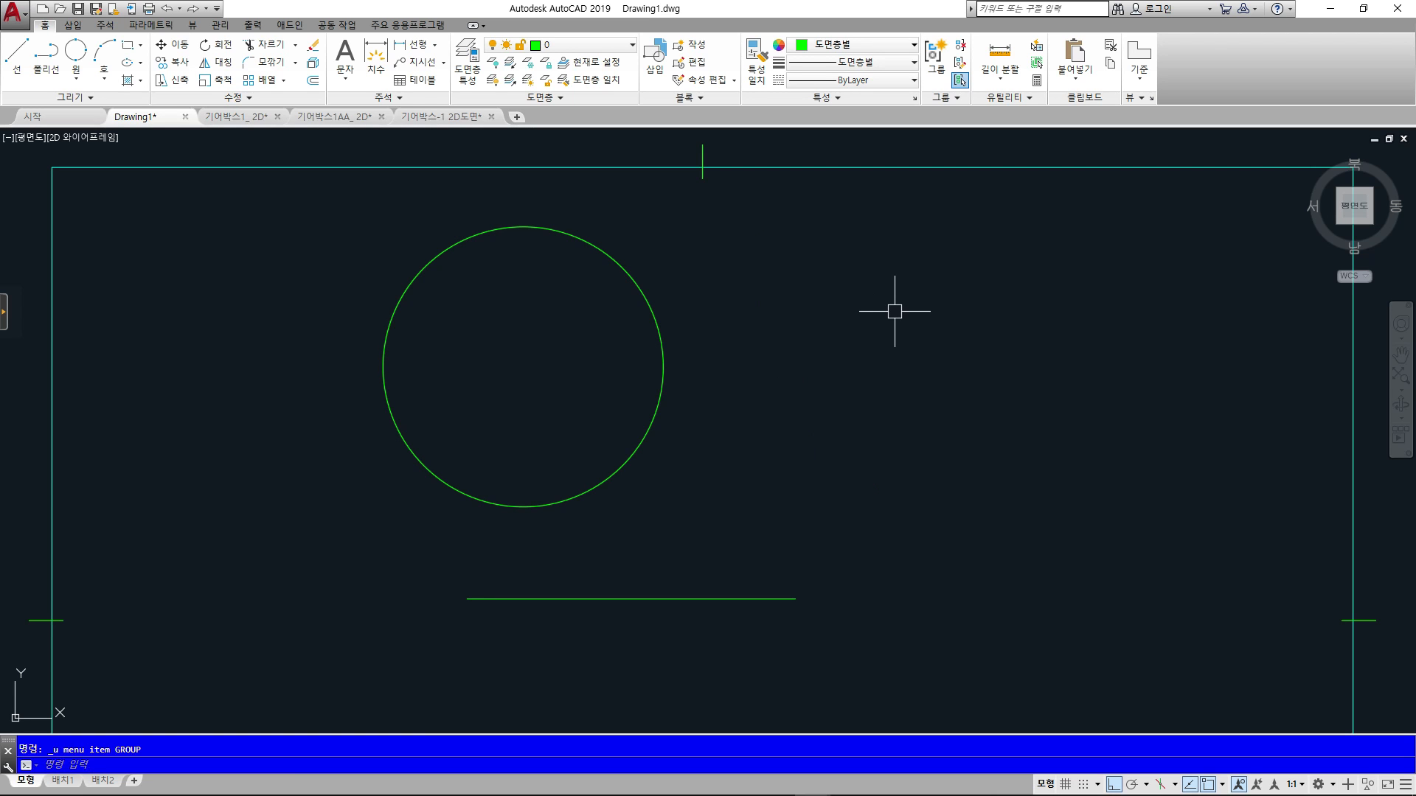
pyautogui.press('Return')
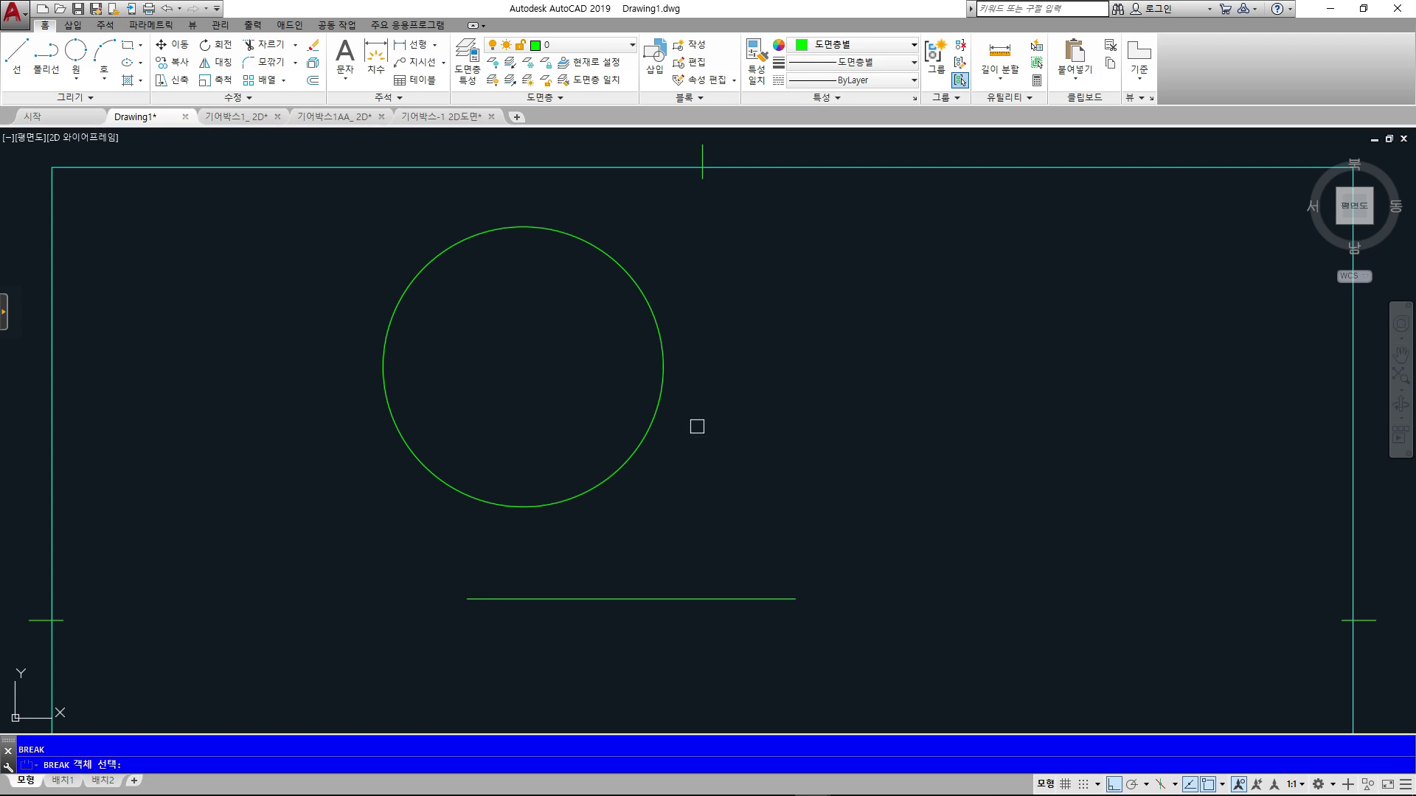
pyautogui.click(672, 362)
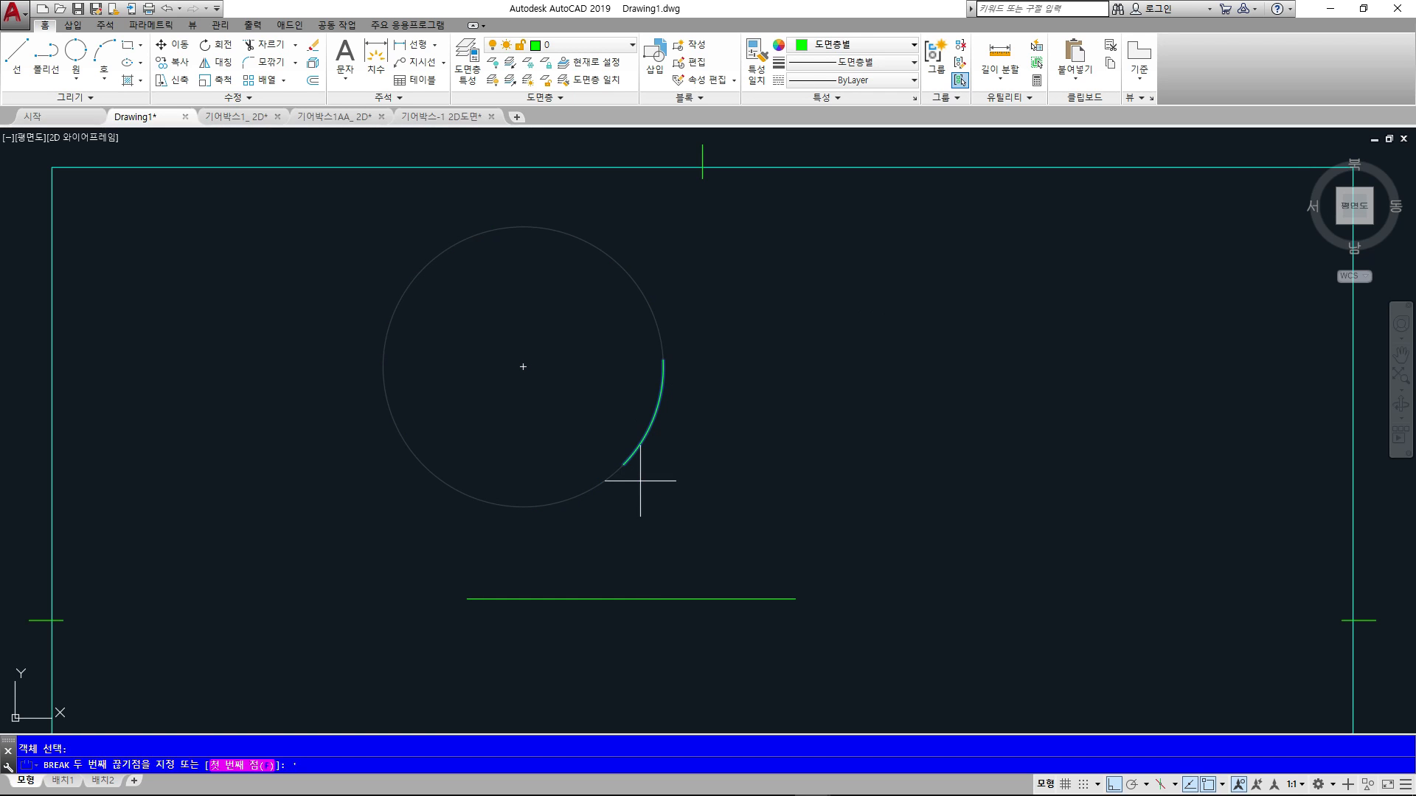
pyautogui.moveTo(525, 361)
pyautogui.mouseDown()
pyautogui.moveTo(727, 367)
pyautogui.moveTo(544, 215)
pyautogui.moveTo(390, 496)
pyautogui.mouseUp()
pyautogui.moveTo(419, 501); pyautogui.dragTo(453, 508)
pyautogui.moveTo(635, 201); pyautogui.dragTo(649, 240)
pyautogui.moveTo(617, 230); pyautogui.dragTo(662, 221)
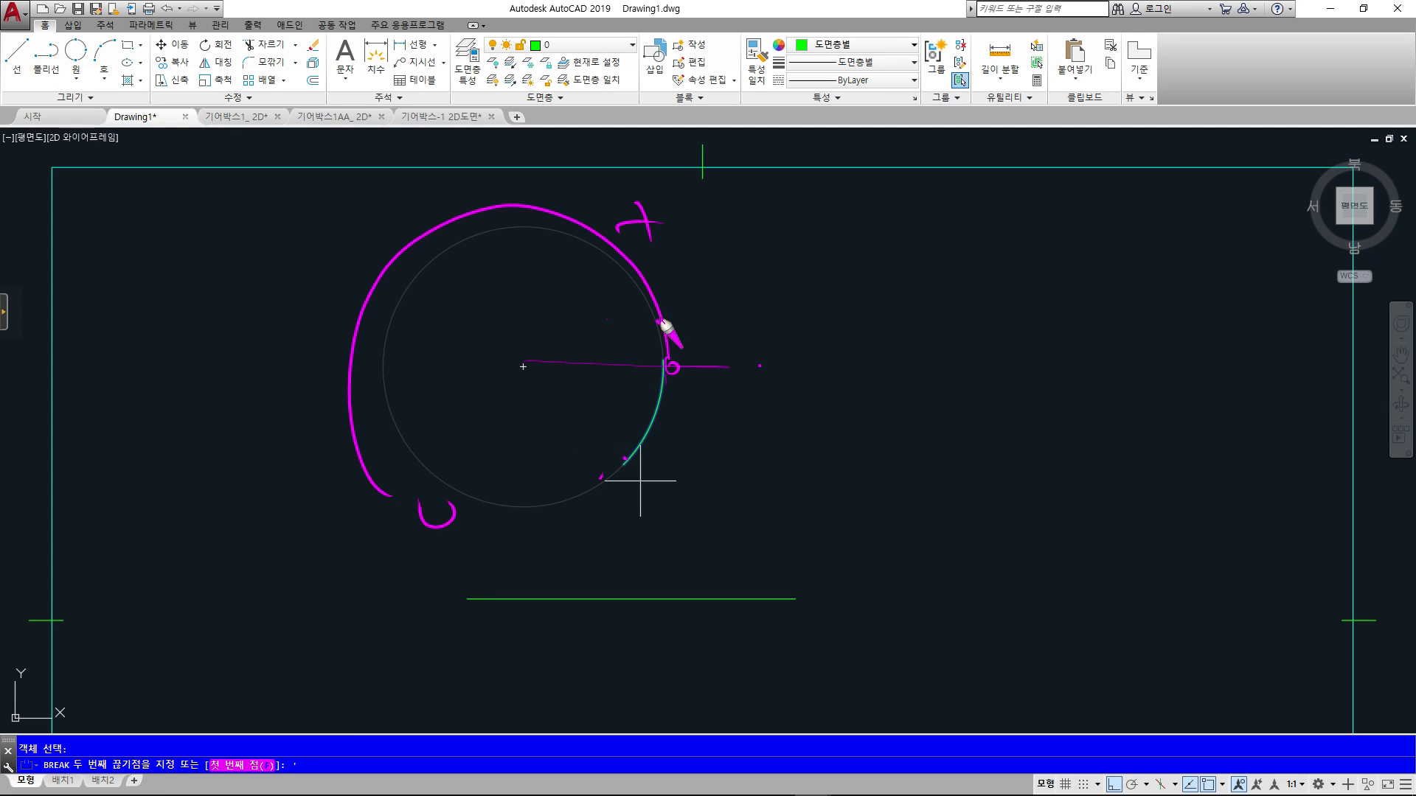
pyautogui.press('Escape')
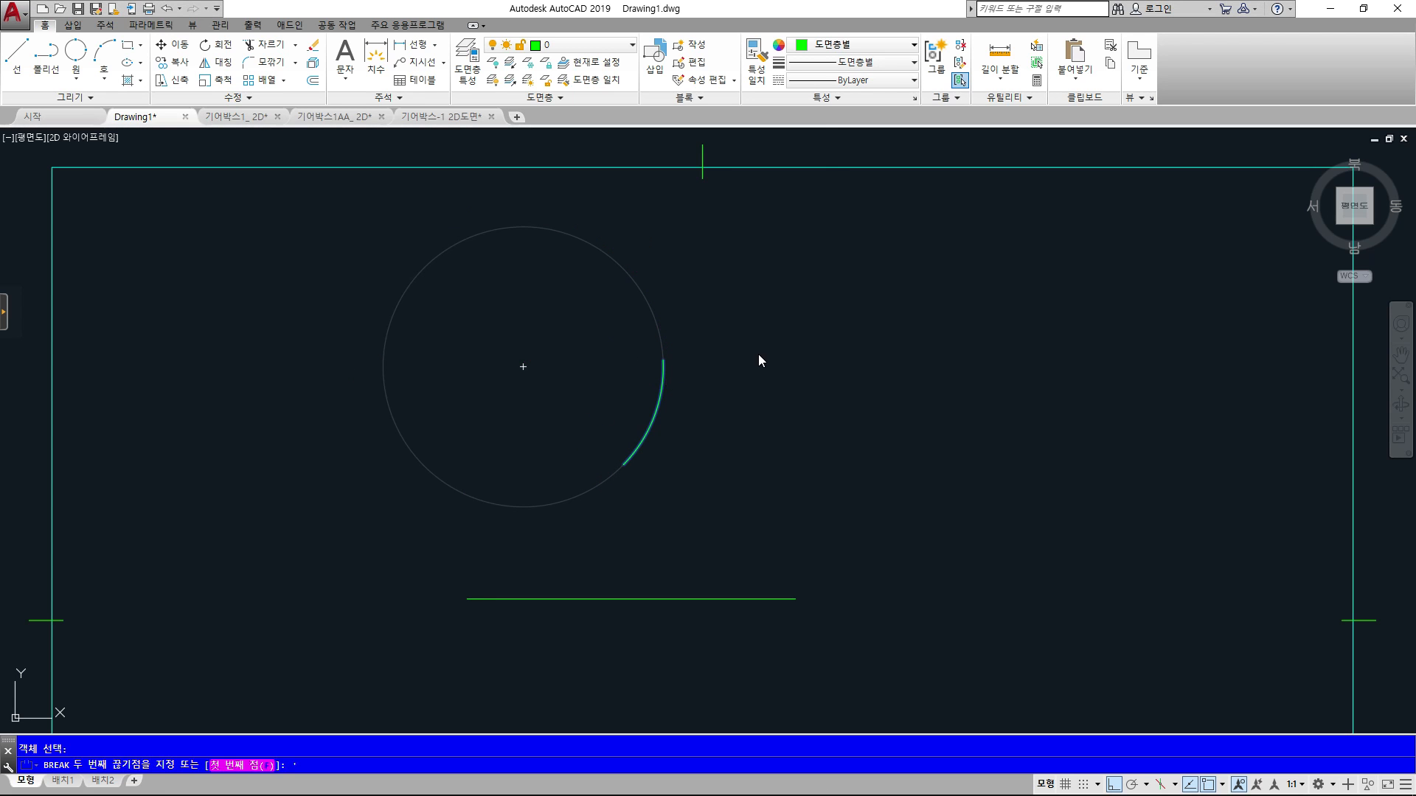
pyautogui.press('Escape')
# - Break the circle counterclockwise from its lower right to its upper right, opening a gap on its right side
pyautogui.press('Return')
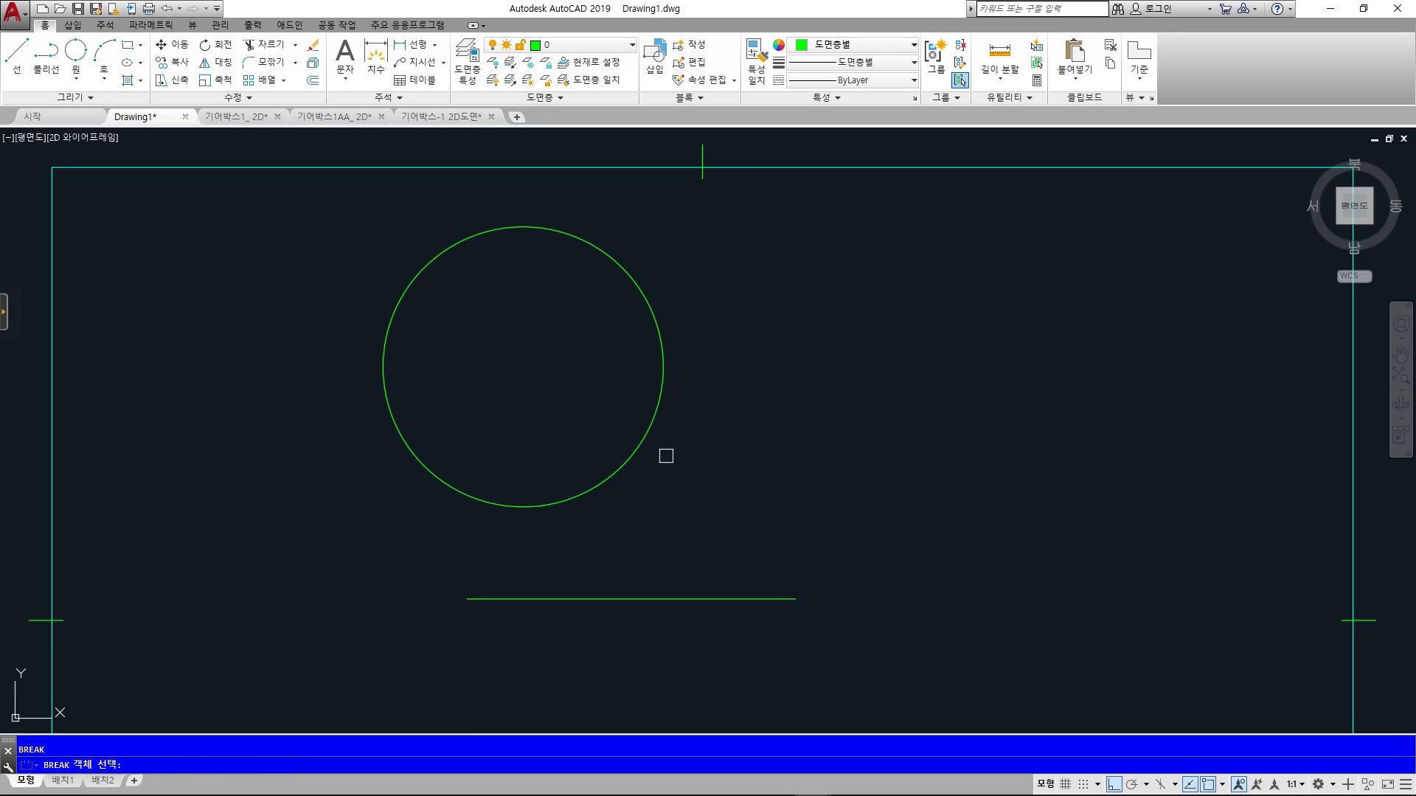
pyautogui.click(628, 460)
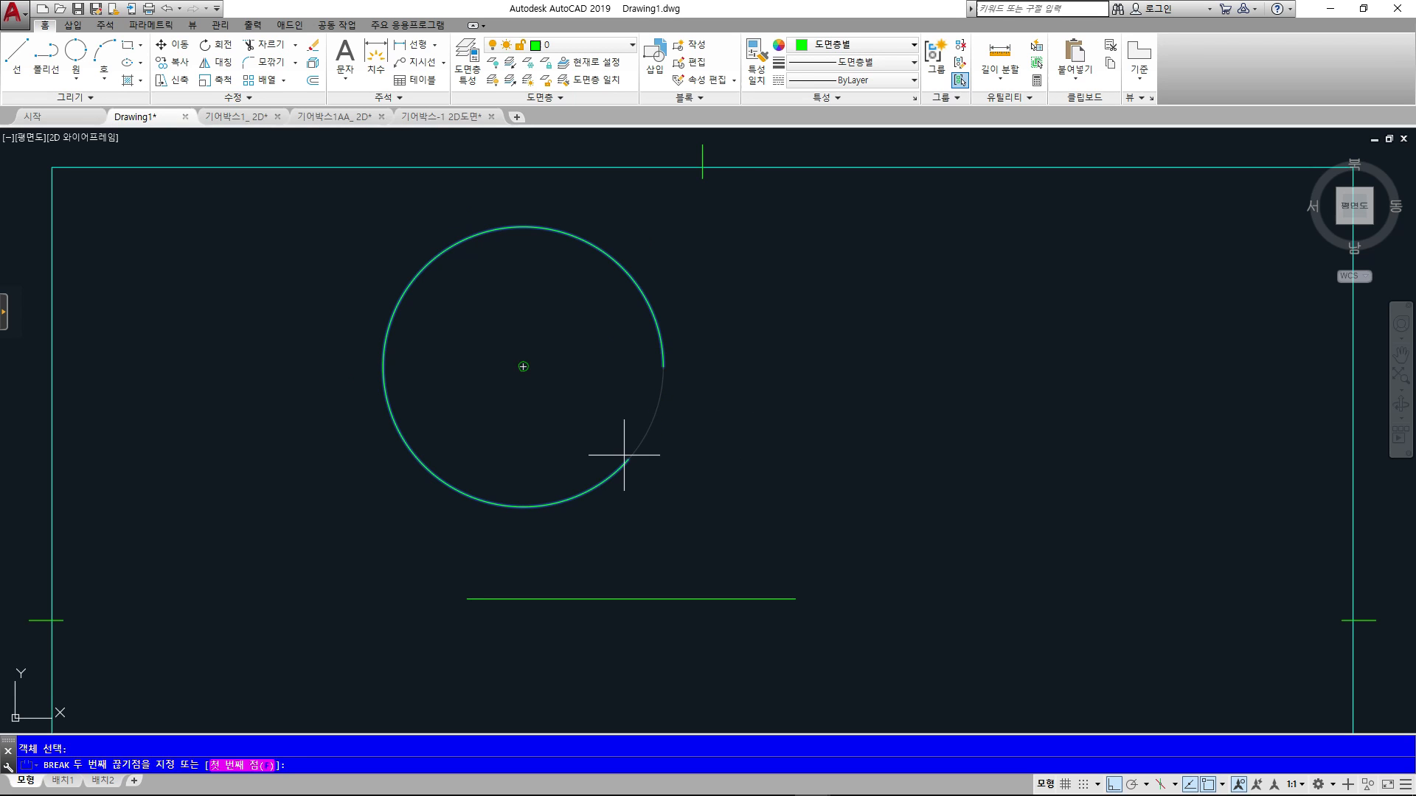
pyautogui.click(772, 302)
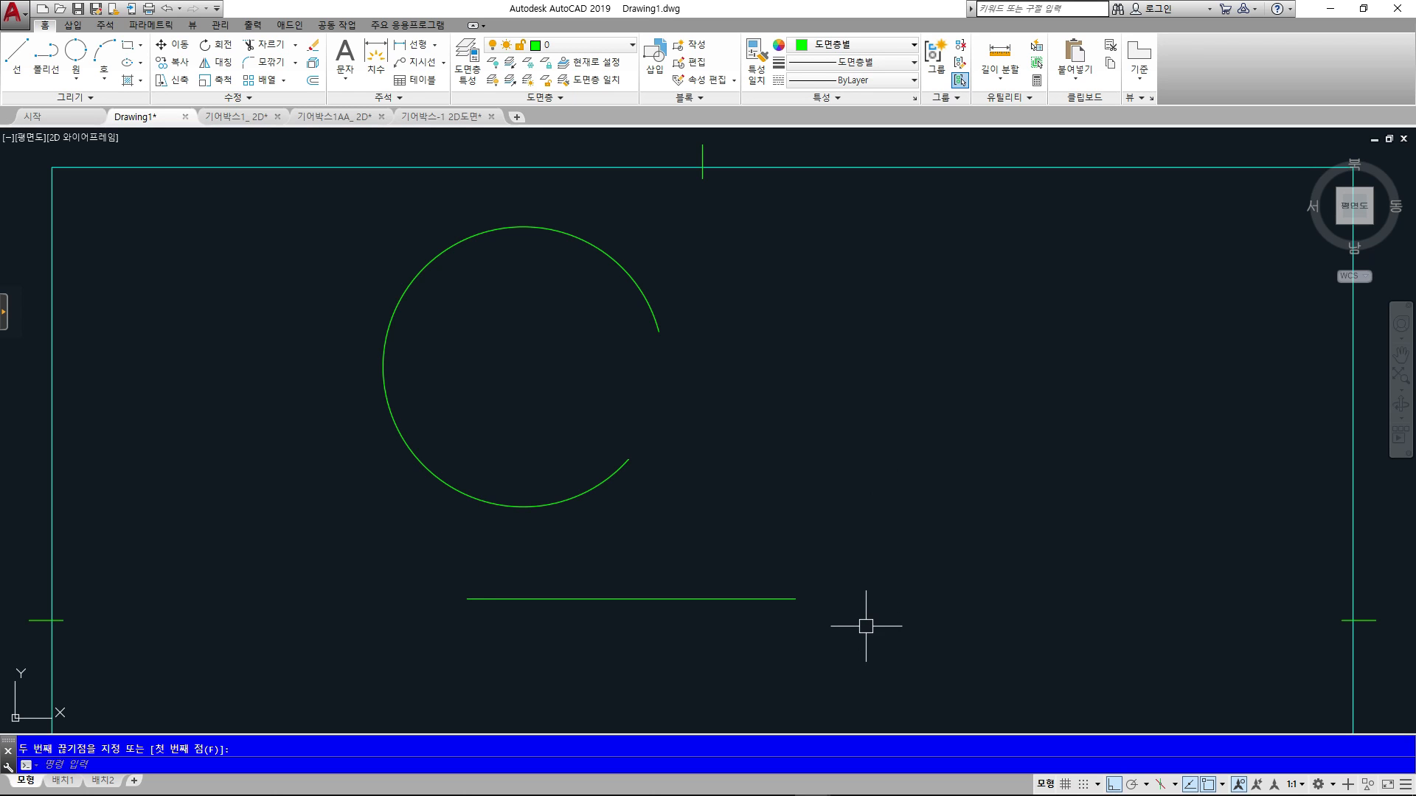
# - Switch to the 기어박스-1 2D도면 drawing and delete the separate pieces of the Ø110 dimension on the rounded housing view
pyautogui.click(455, 123)
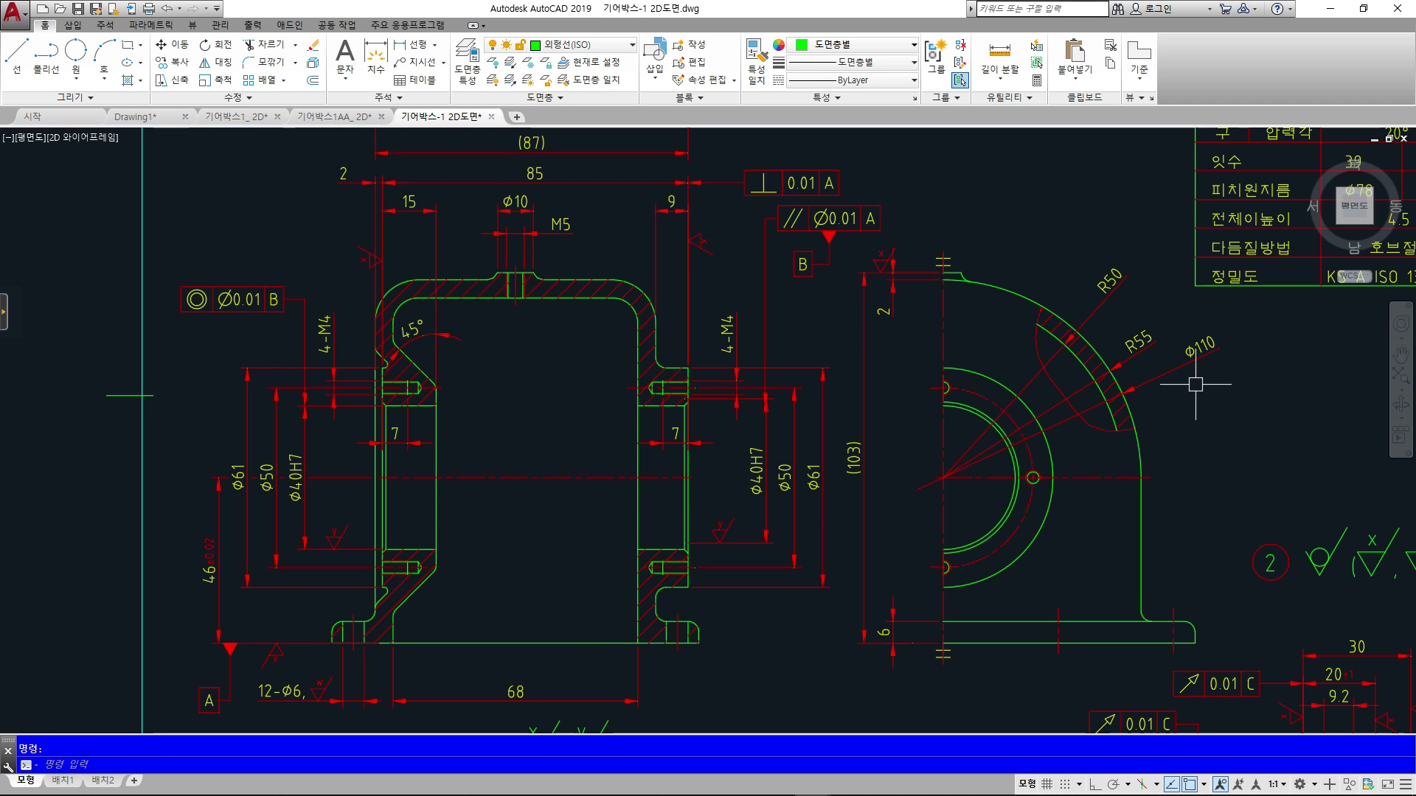
pyautogui.scroll(2, 1231, 403)
pyautogui.click(1150, 345)
pyautogui.click(1099, 399)
pyautogui.press('Delete')
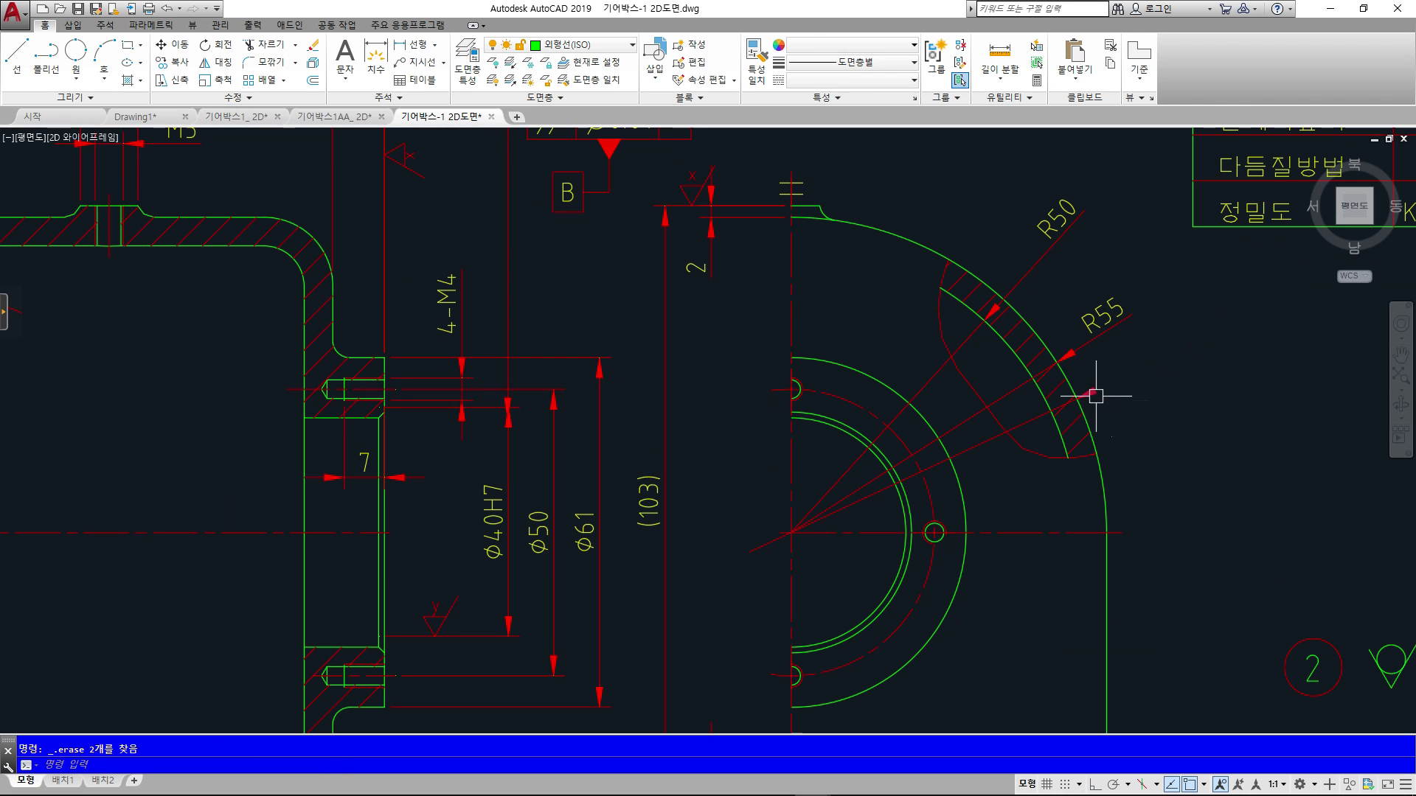
pyautogui.click(1038, 418)
pyautogui.press('Delete')
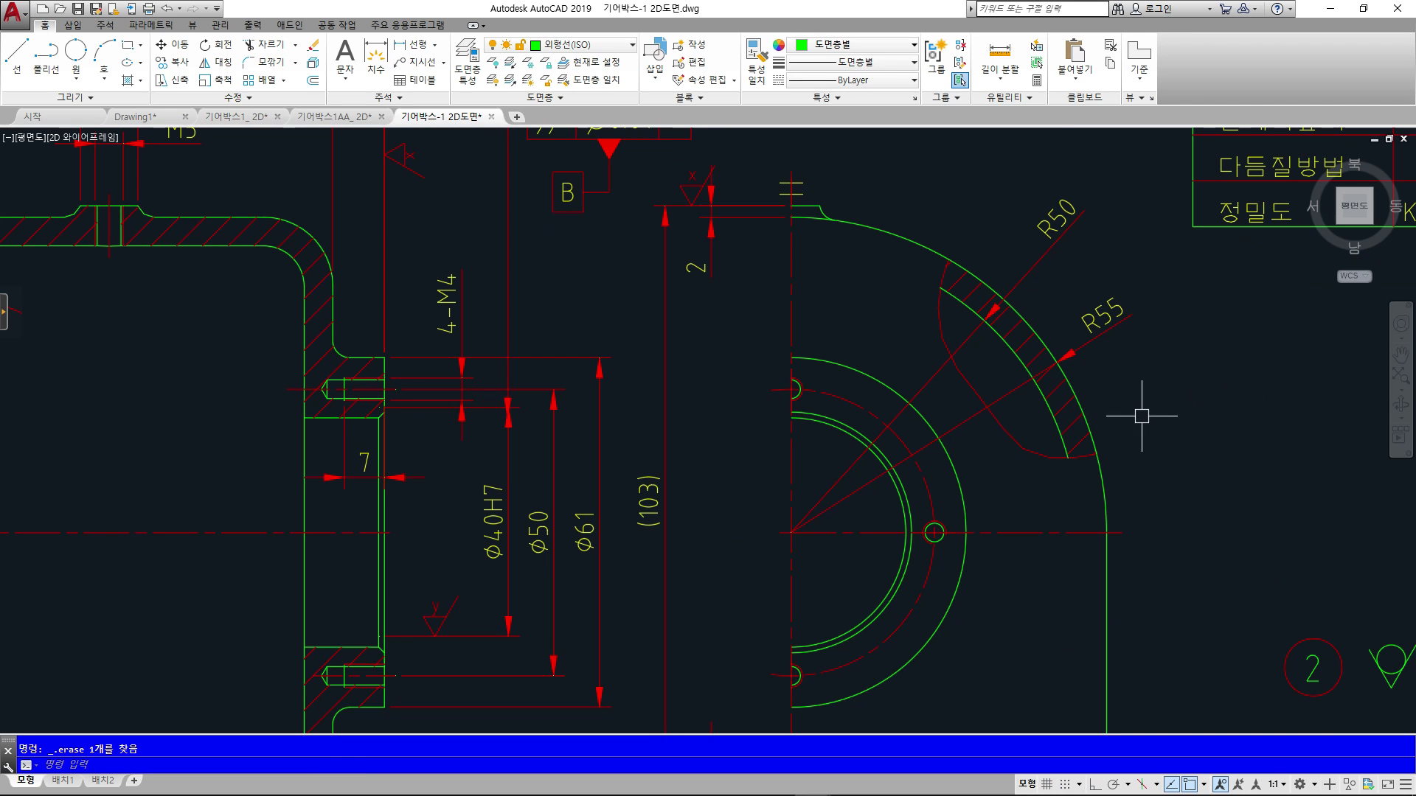
# - Add a Ø110 diameter dimension to the housing's outer arc, placing its text outside the arc below R55
pyautogui.write('dim')
pyautogui.press('Return')
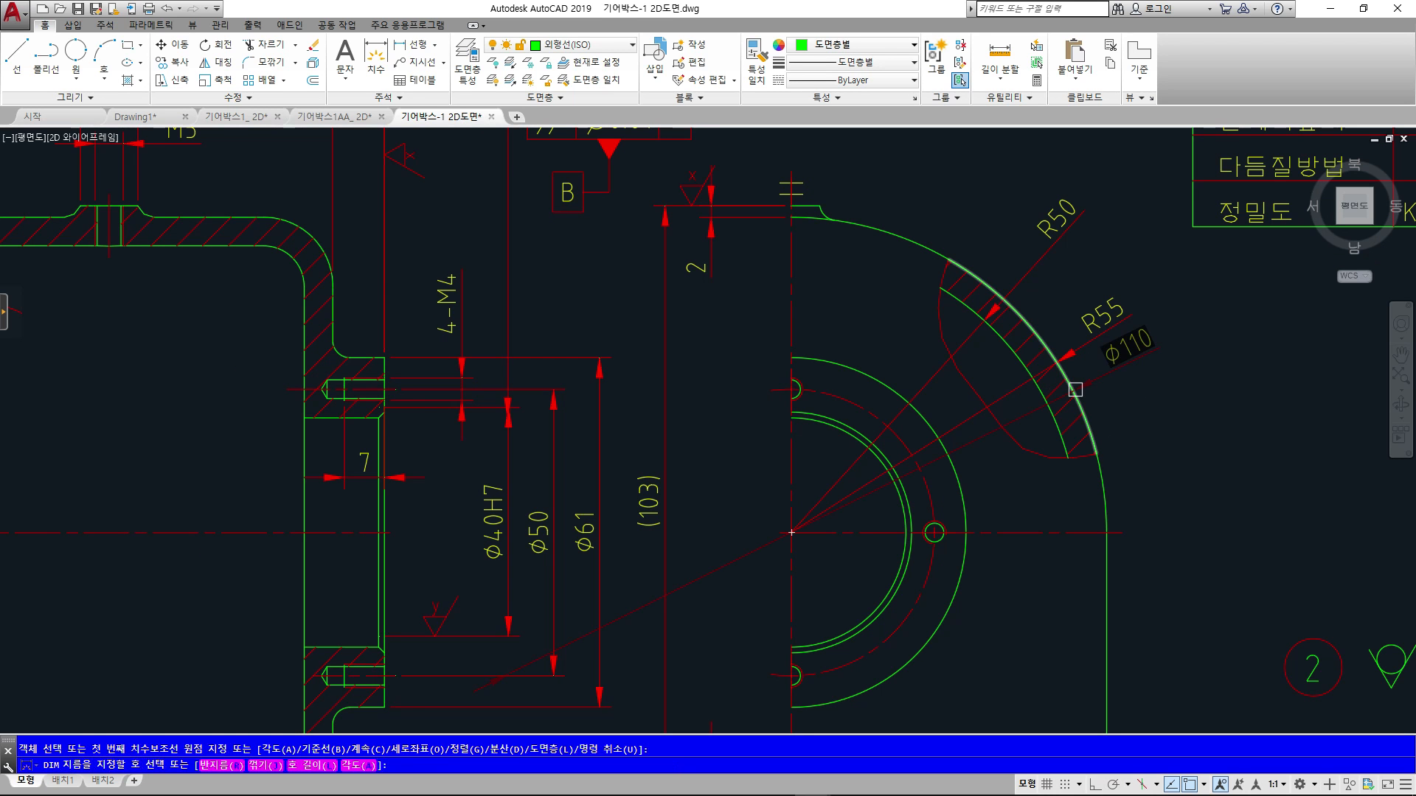
pyautogui.click(1075, 389)
pyautogui.click(1187, 357)
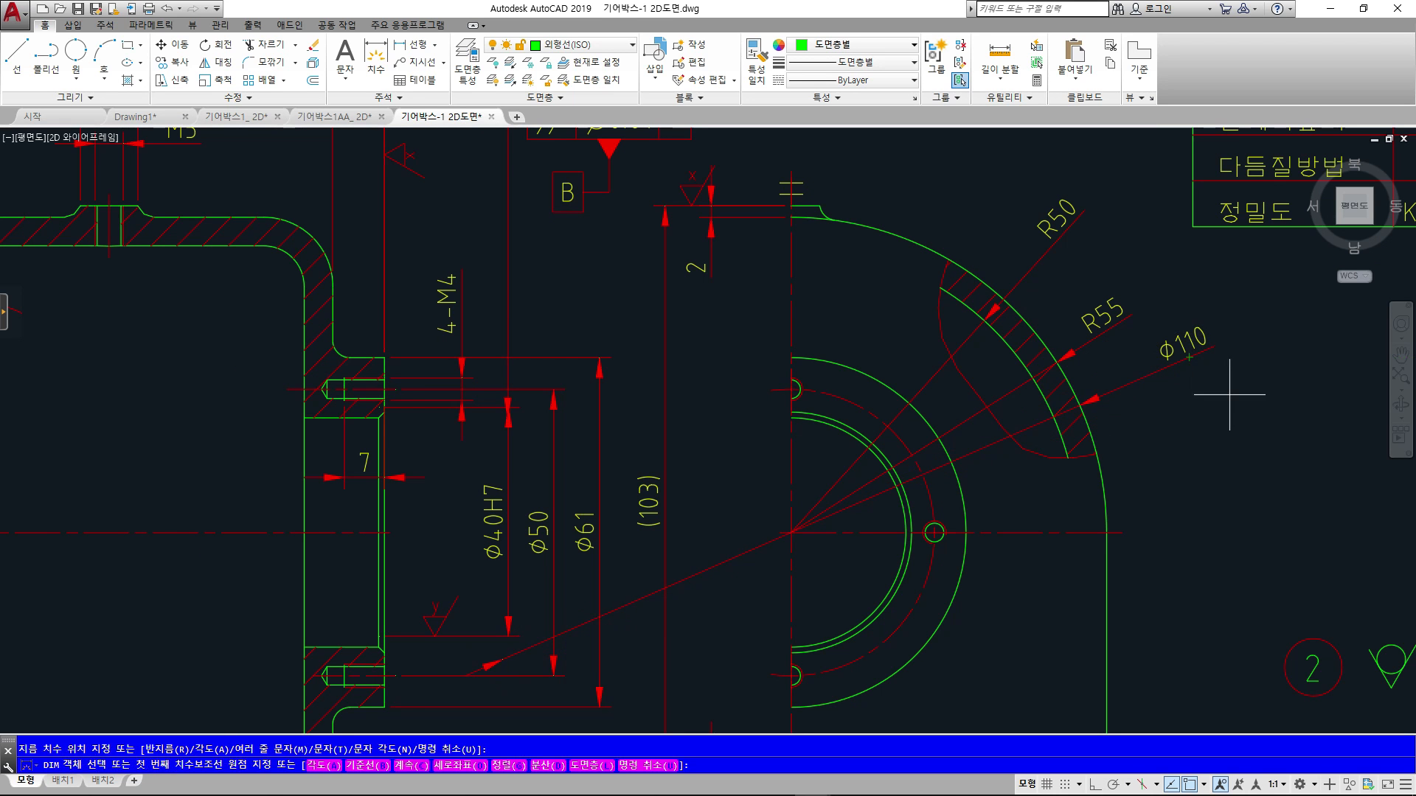
pyautogui.scroll(-2, 1208, 507)
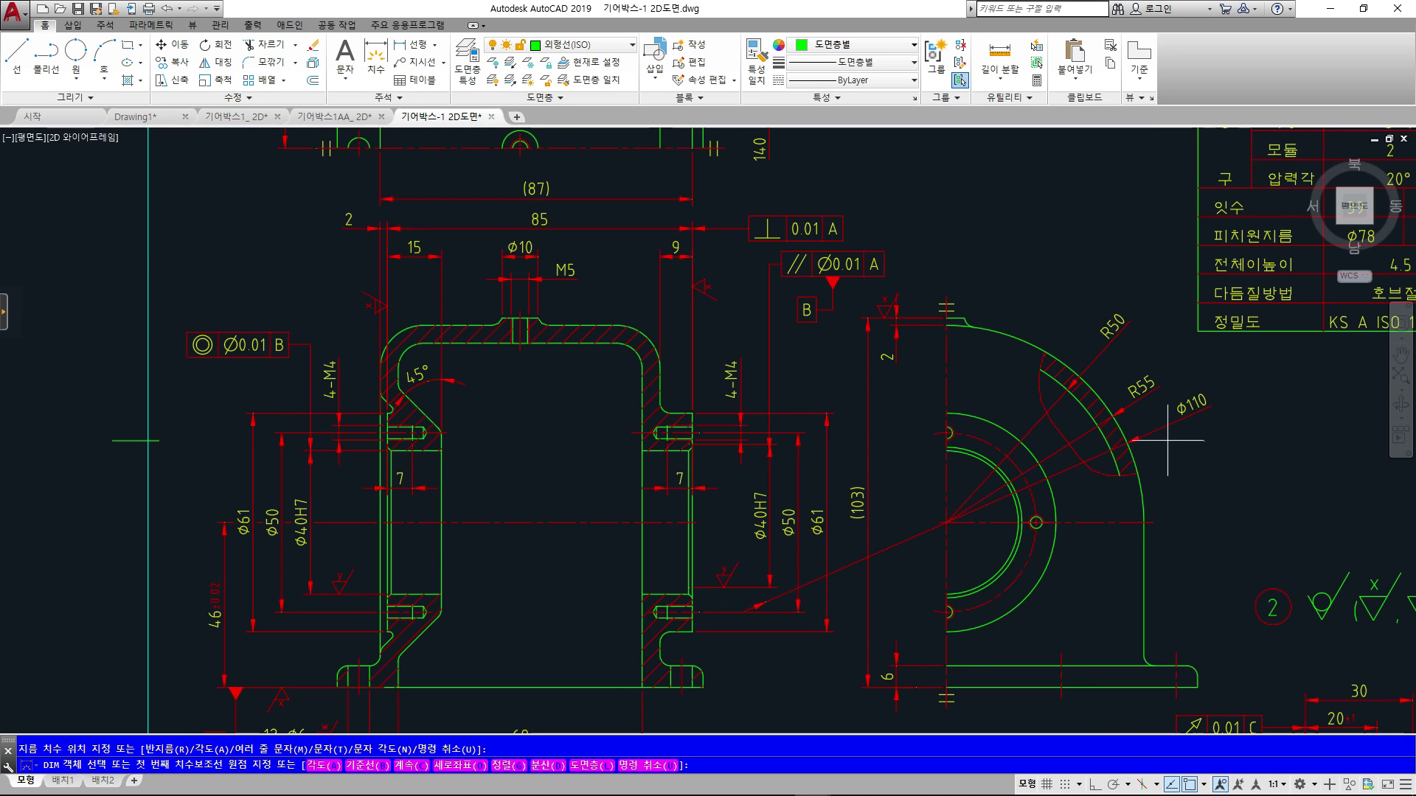
pyautogui.moveTo(1167, 440); pyautogui.dragTo(1081, 395, button='middle')
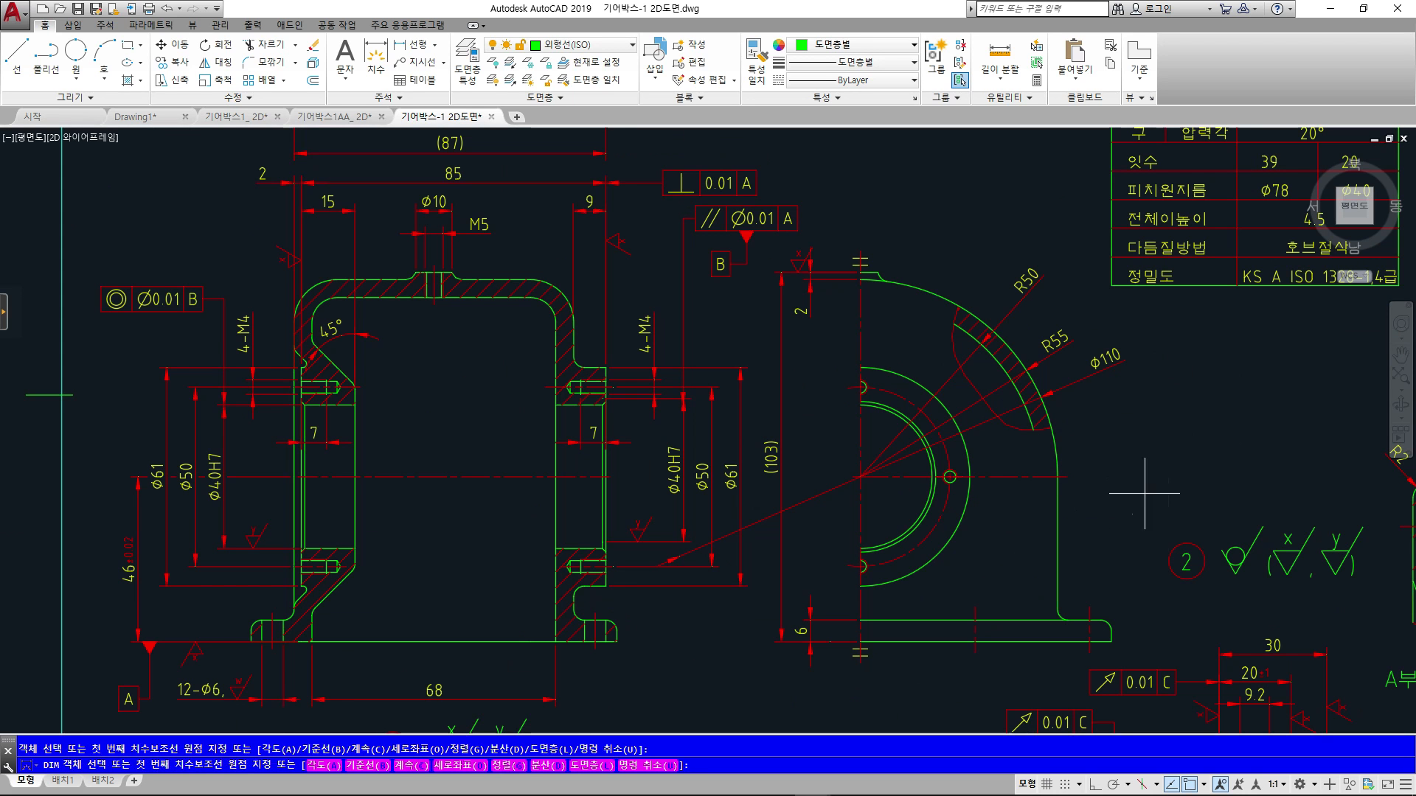
pyautogui.hotkey('ctrl', '2')
pyautogui.moveTo(937, 182); pyautogui.dragTo(938, 183)
pyautogui.moveTo(944, 170); pyautogui.dragTo(927, 226)
pyautogui.moveTo(1031, 172)
pyautogui.mouseDown()
pyautogui.moveTo(1013, 209)
pyautogui.moveTo(1173, 196)
pyautogui.mouseUp()
pyautogui.moveTo(1189, 171); pyautogui.dragTo(1193, 200)
pyautogui.moveTo(1206, 181)
pyautogui.mouseDown()
pyautogui.moveTo(1211, 212)
pyautogui.moveTo(1273, 216)
pyautogui.mouseUp()
pyautogui.click(1013, 459)
pyautogui.click(1034, 453)
pyautogui.click(1060, 426)
pyautogui.click(1058, 432)
pyautogui.moveTo(1145, 181)
pyautogui.mouseDown()
pyautogui.moveTo(1180, 192)
pyautogui.moveTo(1191, 177)
pyautogui.moveTo(1204, 196)
pyautogui.moveTo(1261, 208)
pyautogui.moveTo(1221, 168)
pyautogui.mouseUp()
pyautogui.moveTo(1152, 256); pyautogui.dragTo(1185, 282)
pyautogui.moveTo(1212, 246)
pyautogui.mouseDown()
pyautogui.moveTo(1214, 264)
pyautogui.moveTo(1255, 278)
pyautogui.moveTo(1248, 291)
pyautogui.mouseUp()
pyautogui.moveTo(1059, 430)
pyautogui.mouseDown()
pyautogui.moveTo(1065, 448)
pyautogui.moveTo(1026, 535)
pyautogui.moveTo(1032, 621)
pyautogui.moveTo(1037, 605)
pyautogui.mouseUp()
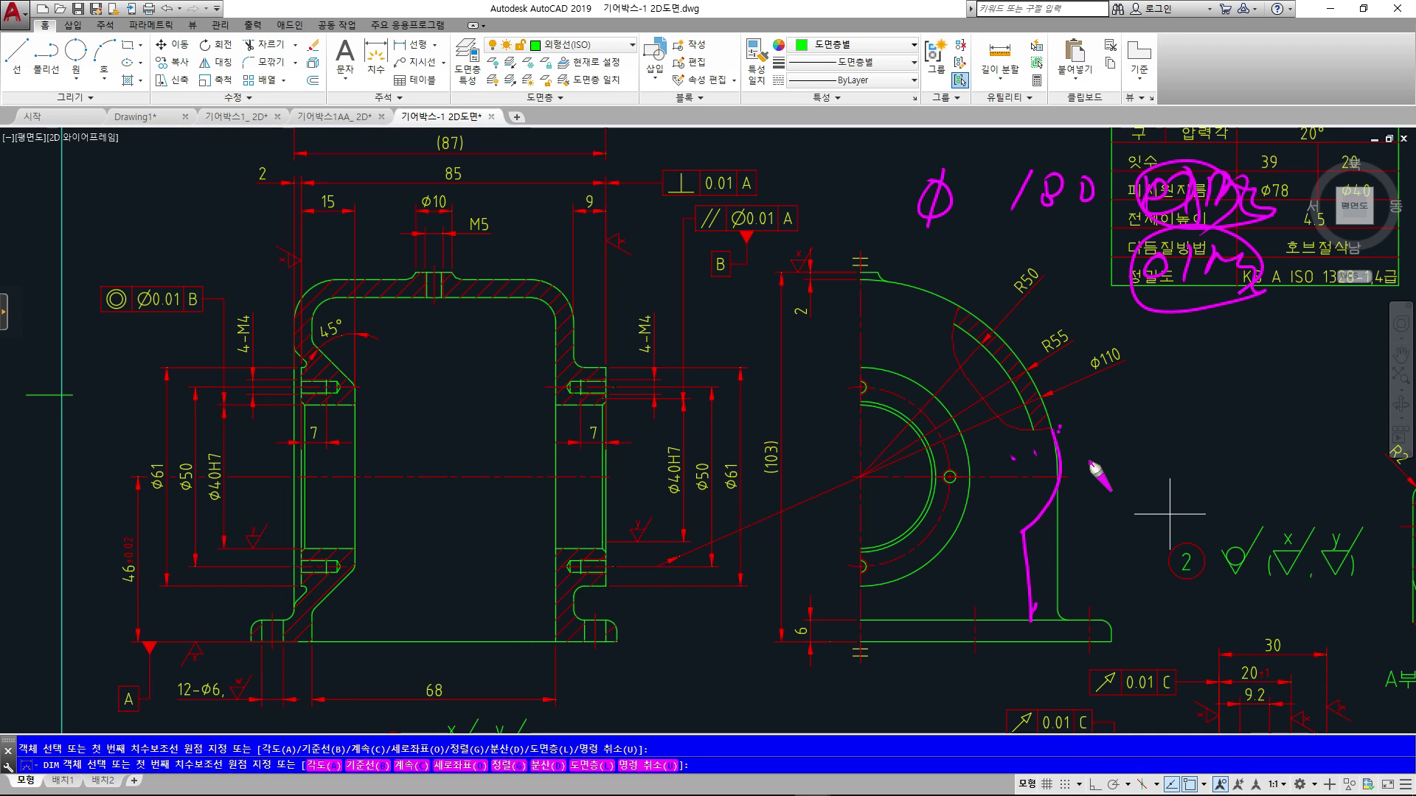
pyautogui.press('Escape')
pyautogui.press('Escape')
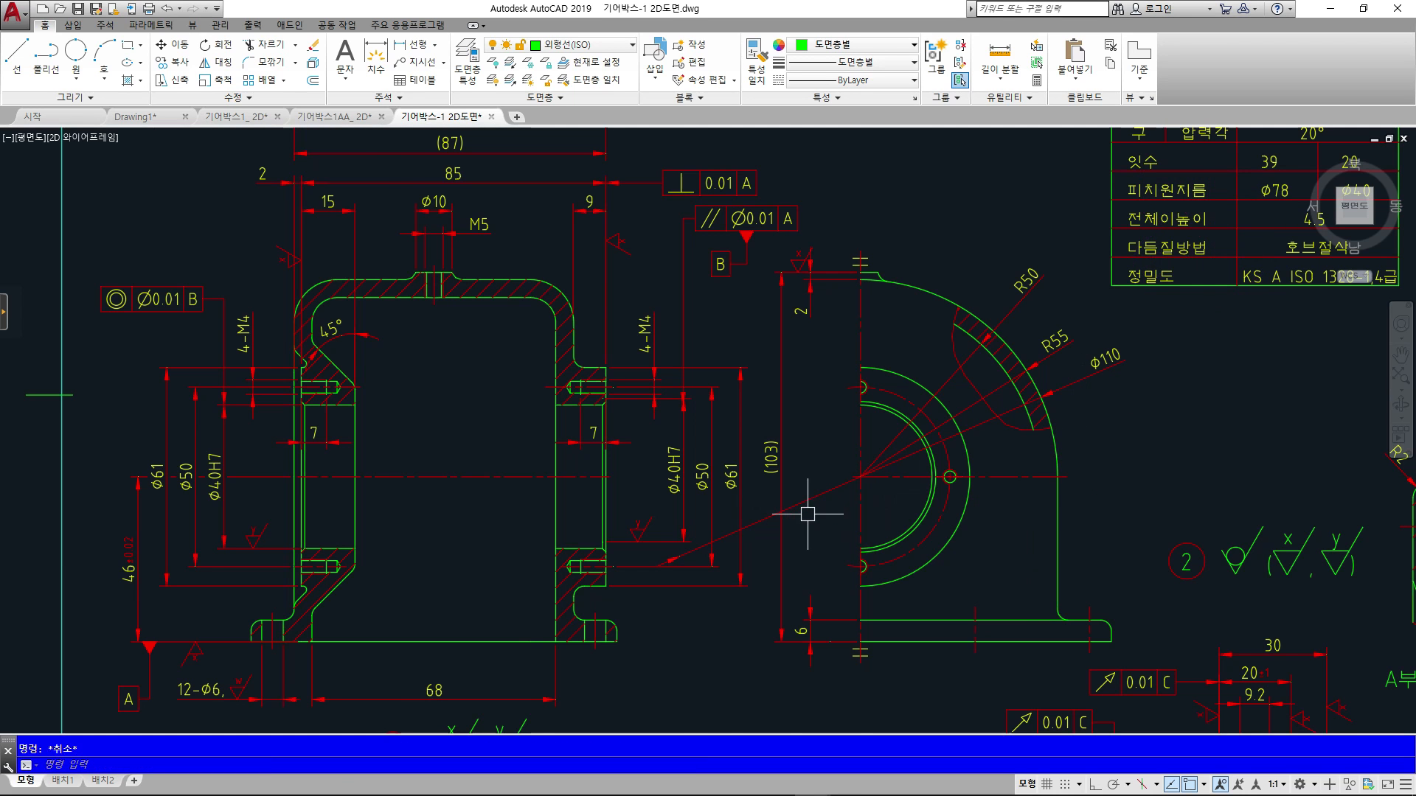
# - Explode the Ø110 dimension and break its line from just past the arc centre to beyond its lower-left end
pyautogui.scroll(2, 830, 492)
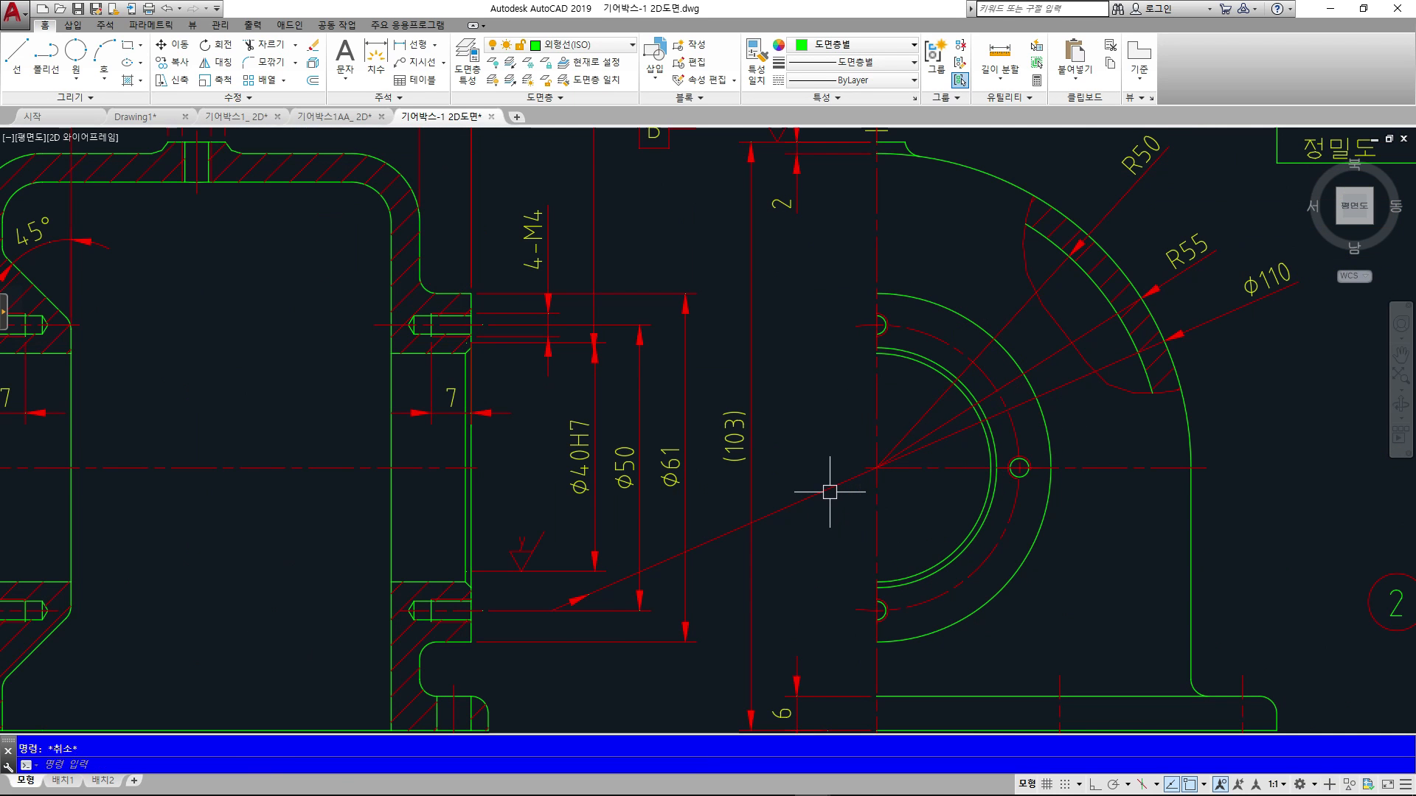
pyautogui.click(830, 491)
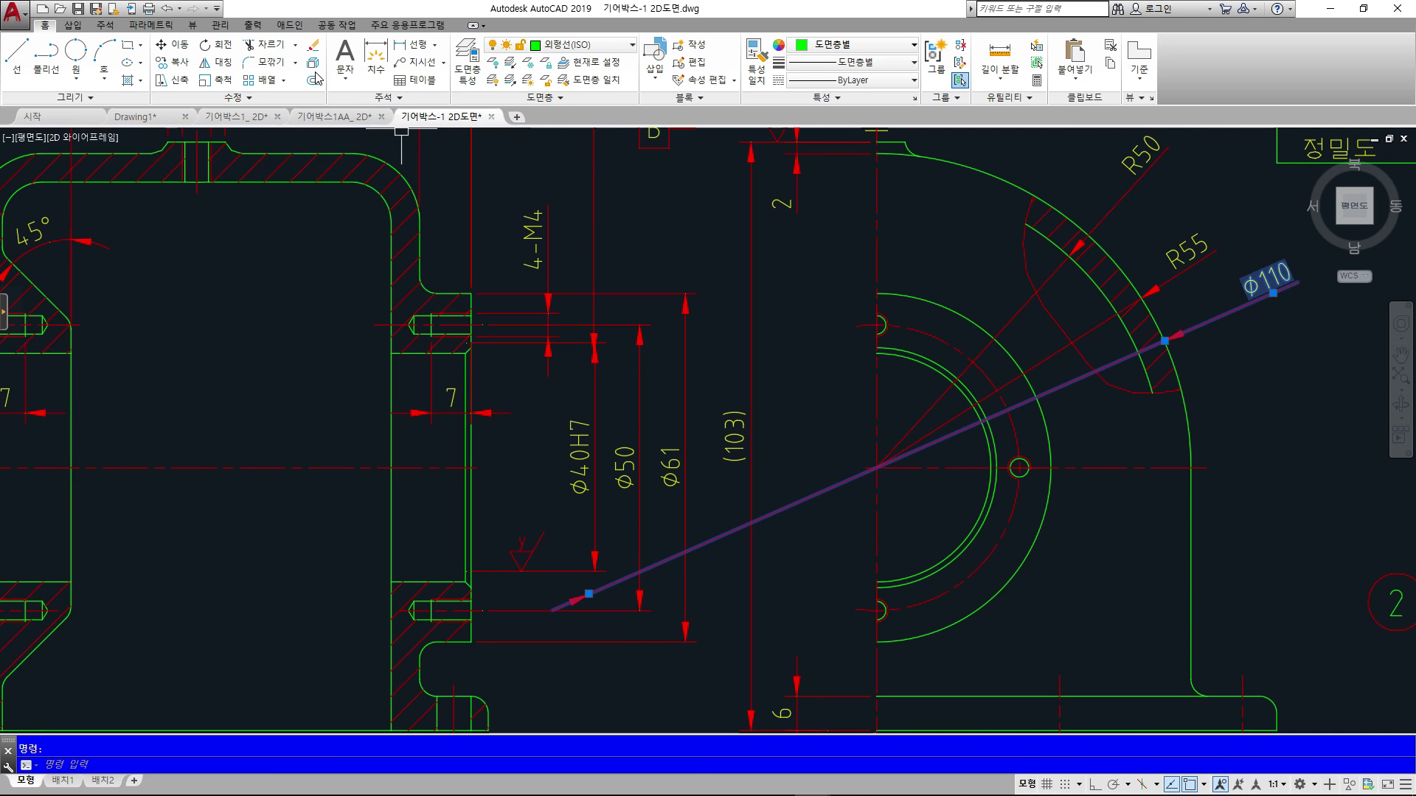
pyautogui.press('Escape')
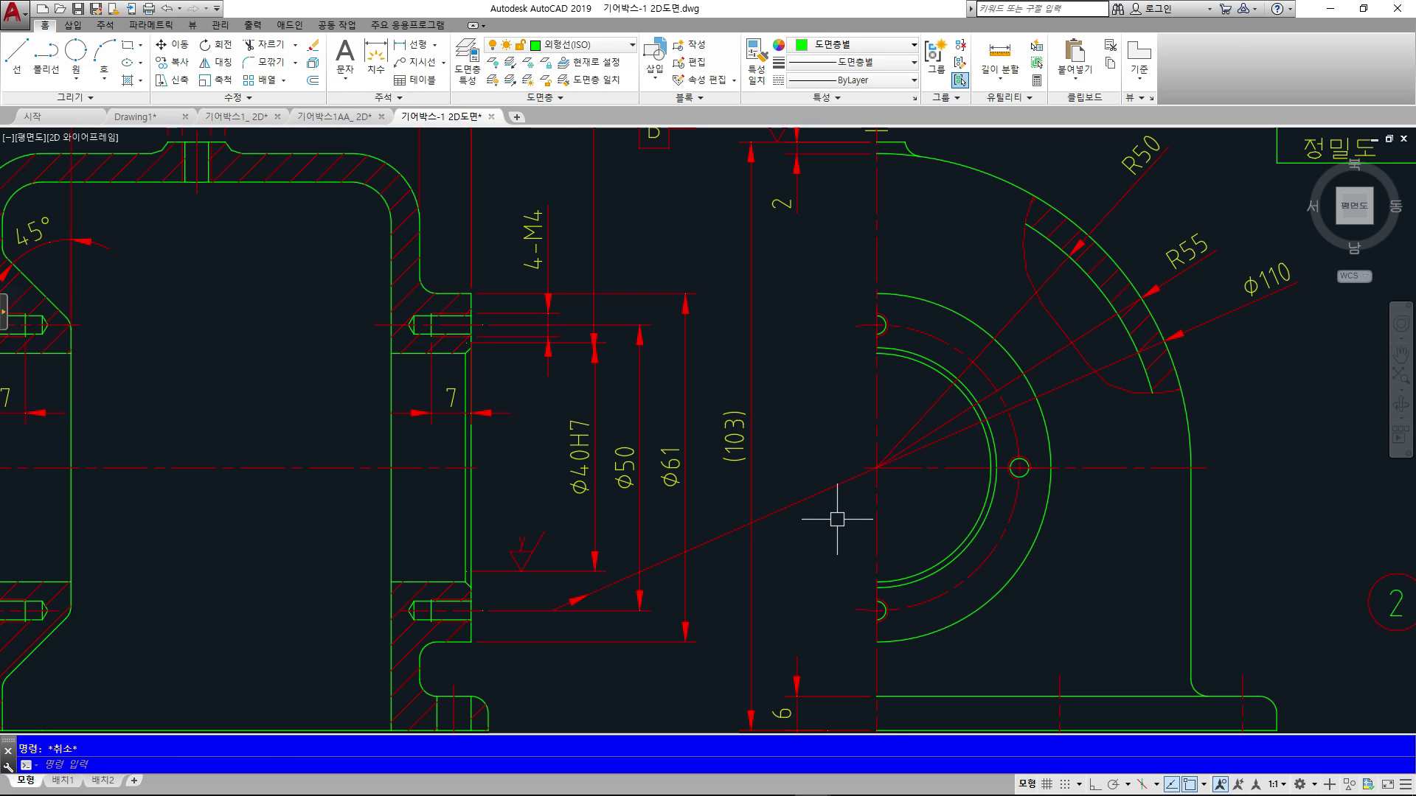
pyautogui.write('br')
pyautogui.press('Return')
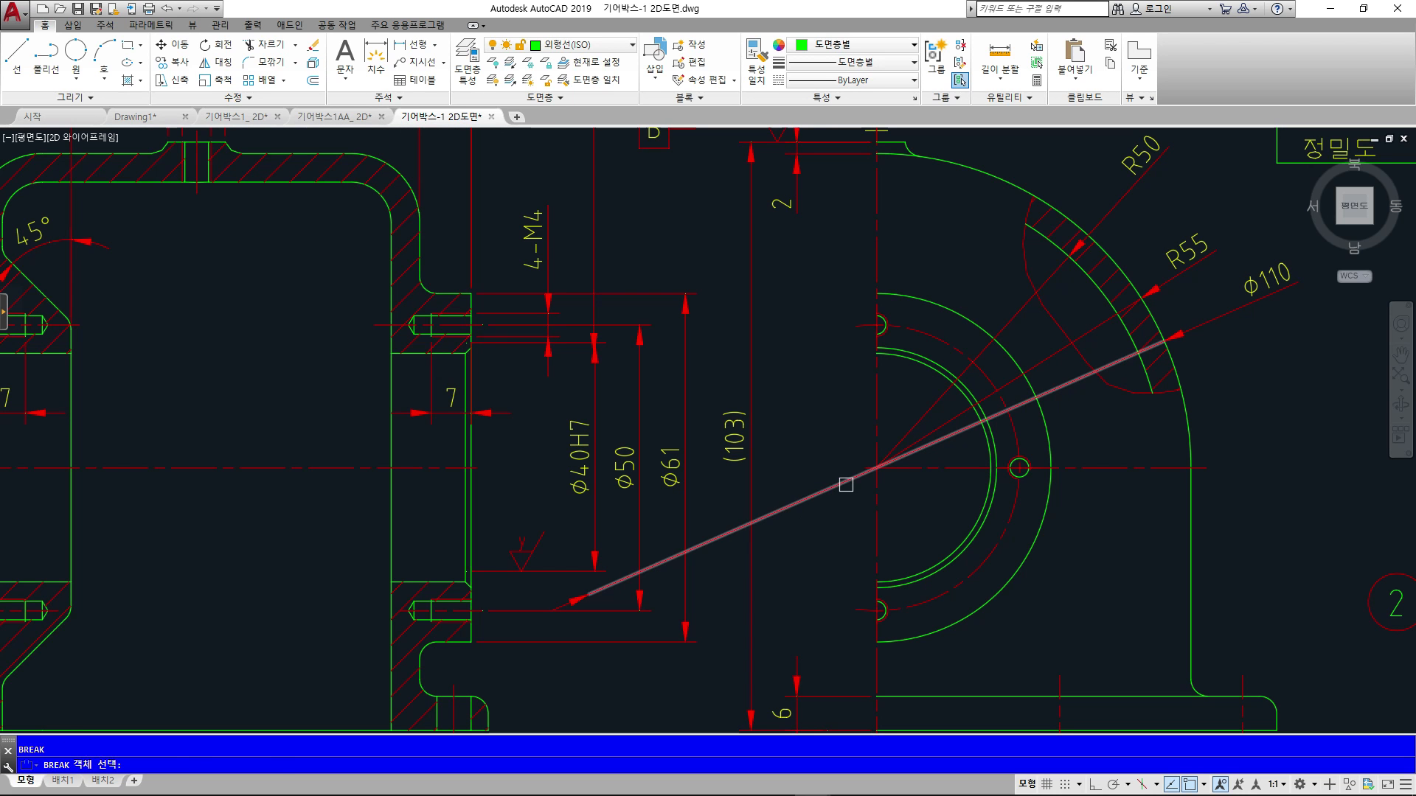
pyautogui.click(846, 485)
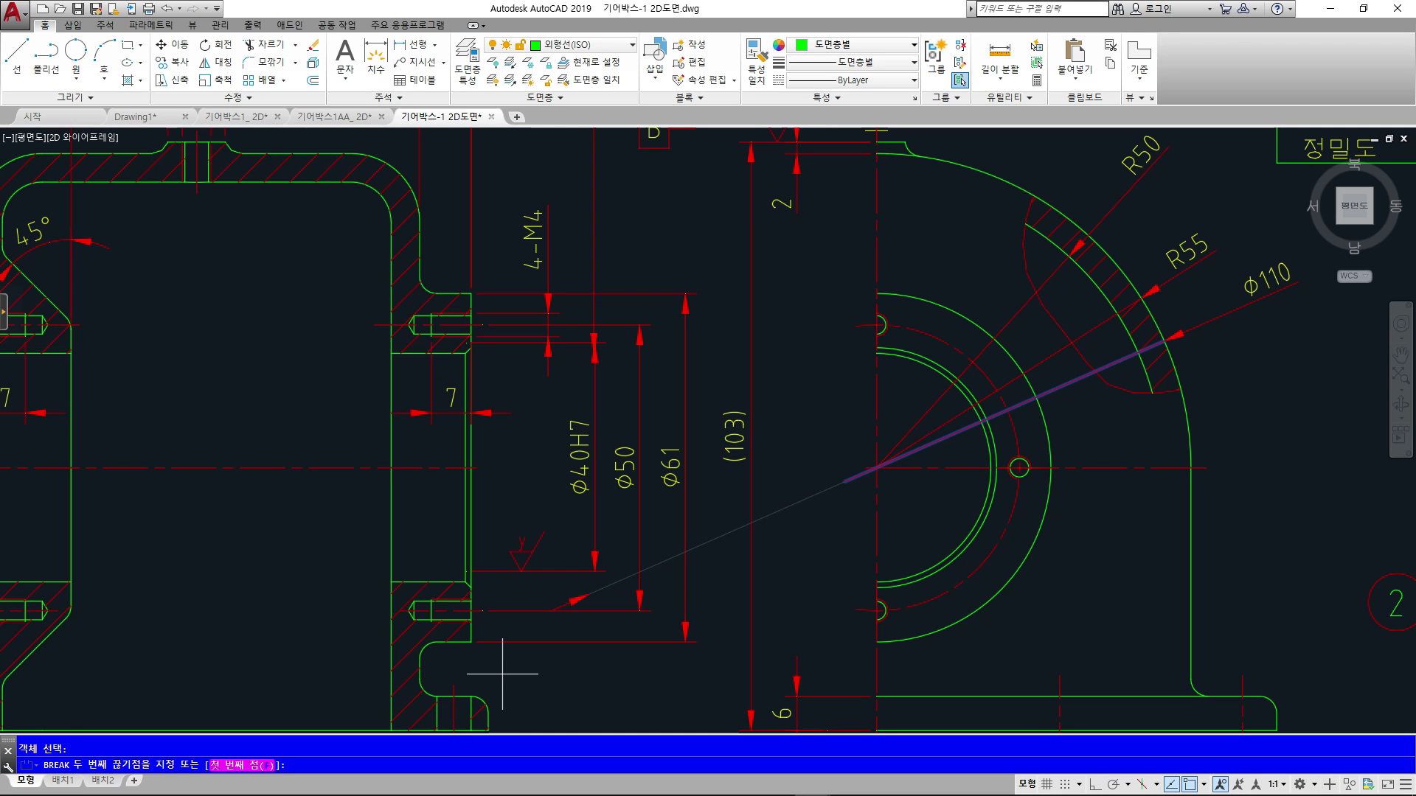
pyautogui.click(575, 609)
# - Delete the leftover arrowhead and short tail at the far lower-left end of the exploded Ø110 dimension
pyautogui.click(528, 585)
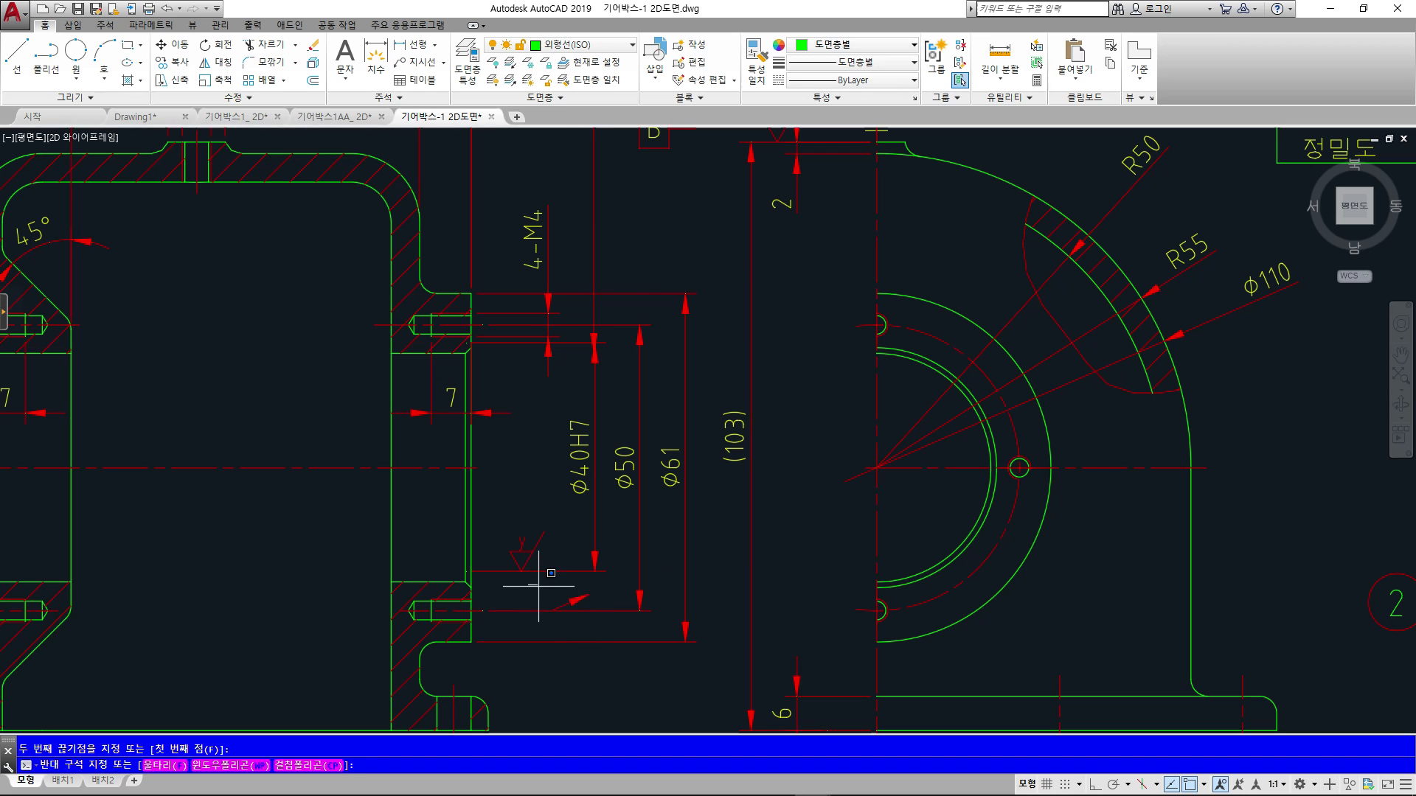
pyautogui.click(596, 629)
pyautogui.press('Delete')
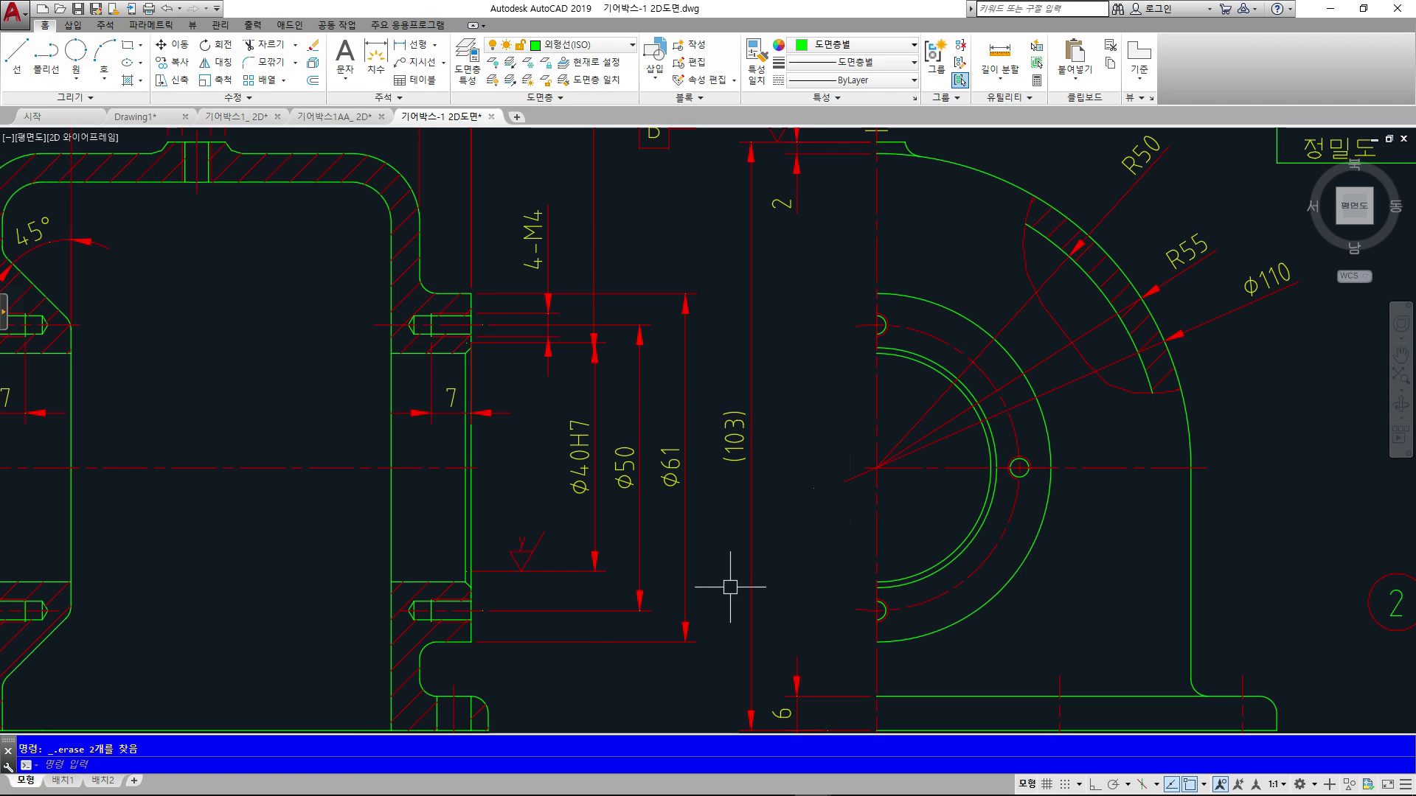
# - Delete the remaining Ø110 text, leader, arrowhead and shortened dimension line from the rounded housing view
pyautogui.click(1298, 378)
pyautogui.click(1174, 252)
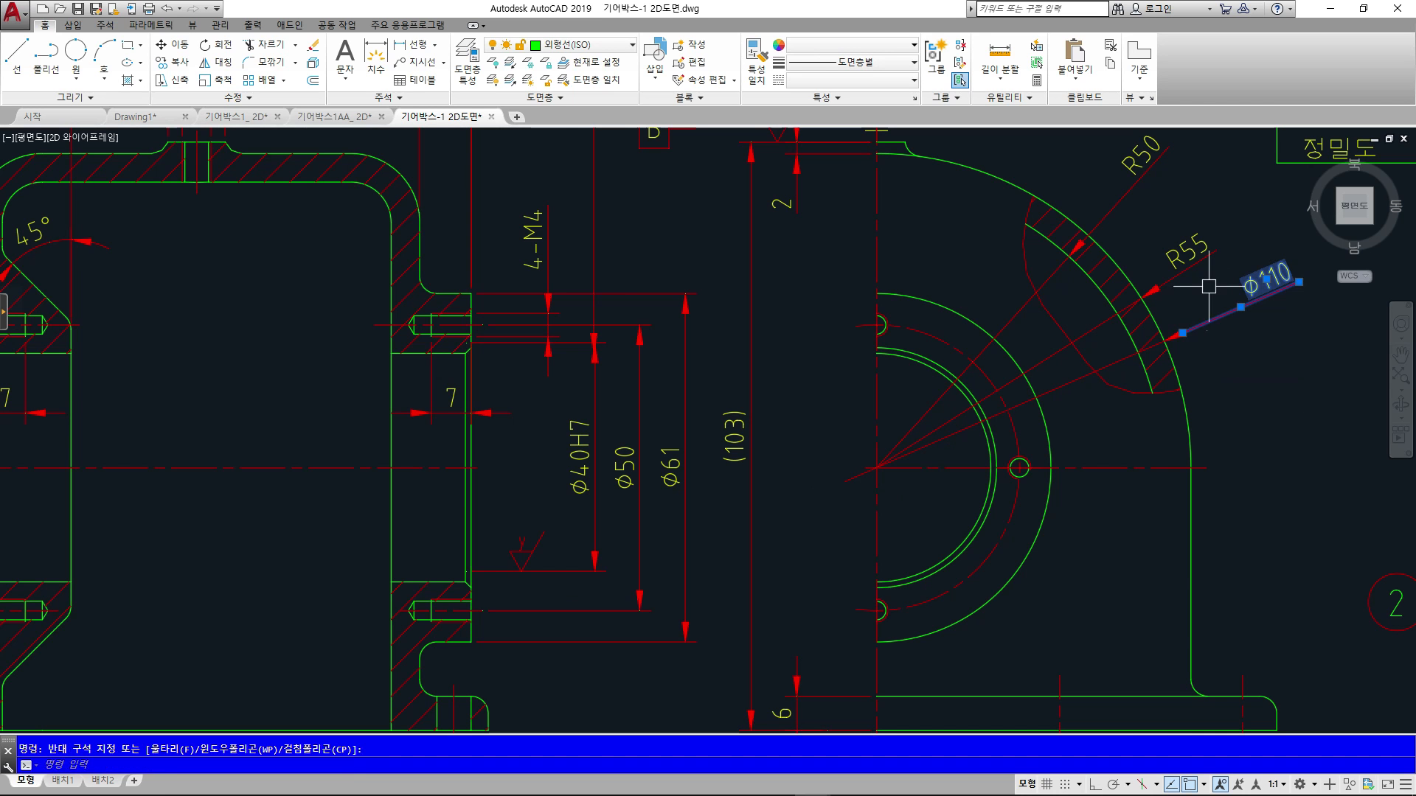
pyautogui.press('Delete')
pyautogui.click(1122, 361)
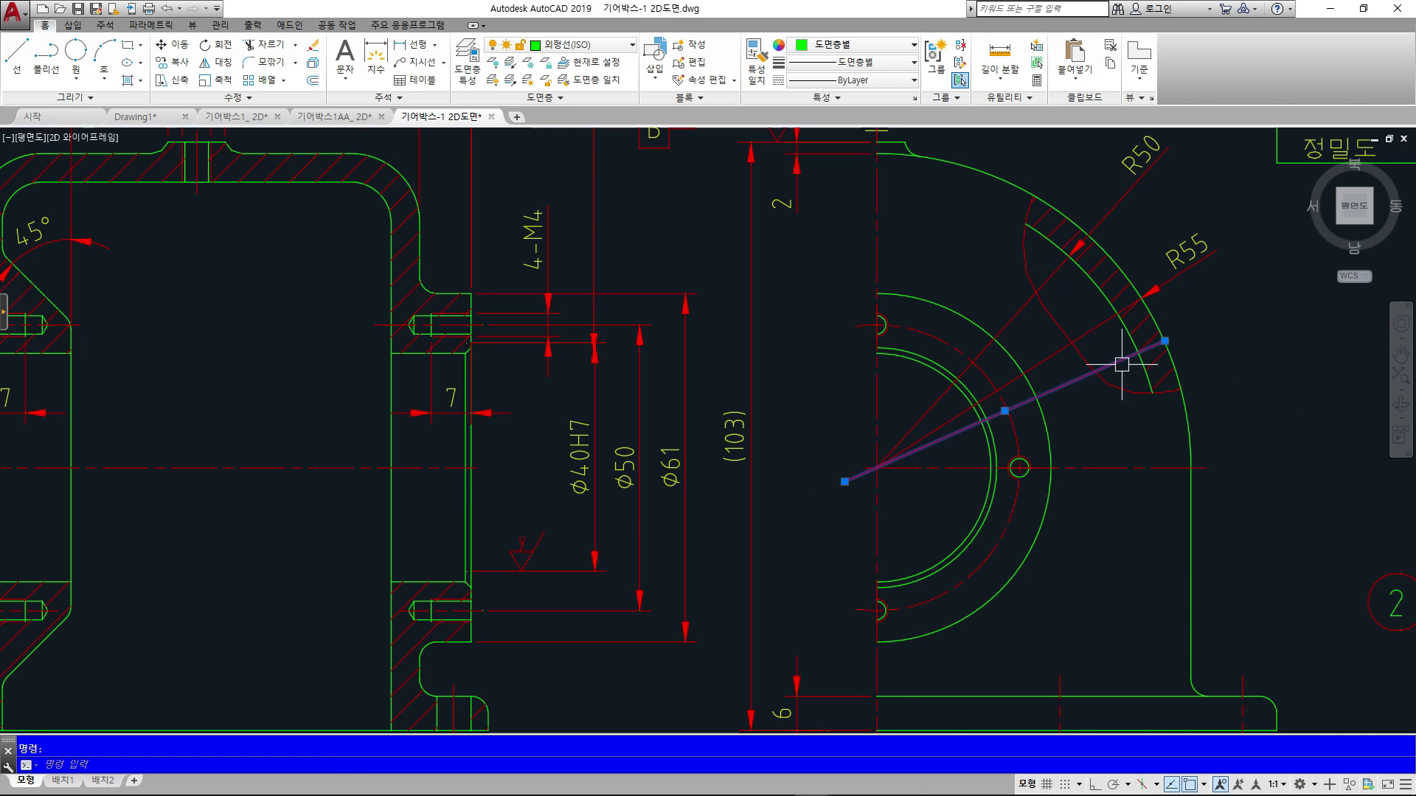
pyautogui.press('Delete')
pyautogui.scroll(-4, 1002, 463)
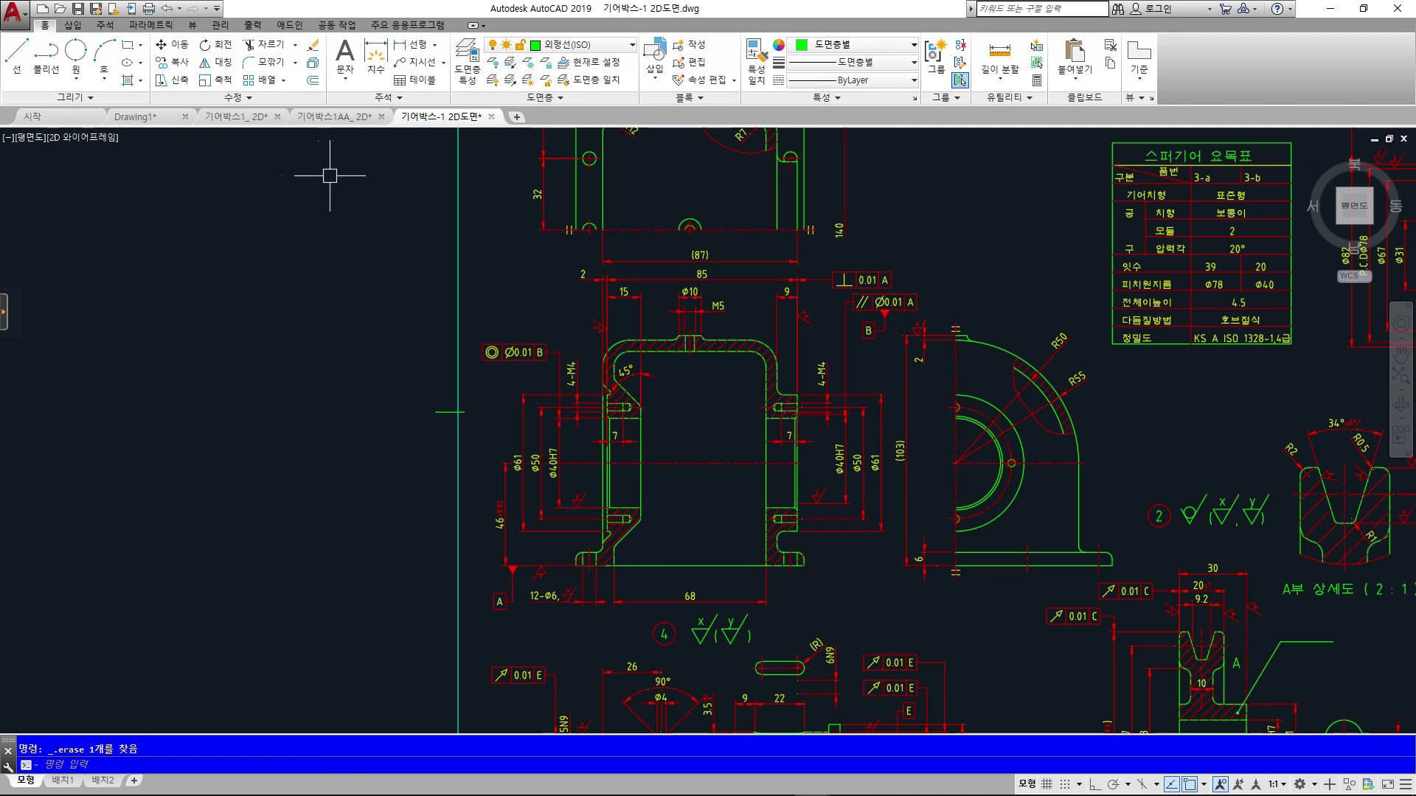
# - Switch back to Drawing1 and draw a long horizontal line crossing the lower half of the broken circle and continuing right
pyautogui.click(138, 118)
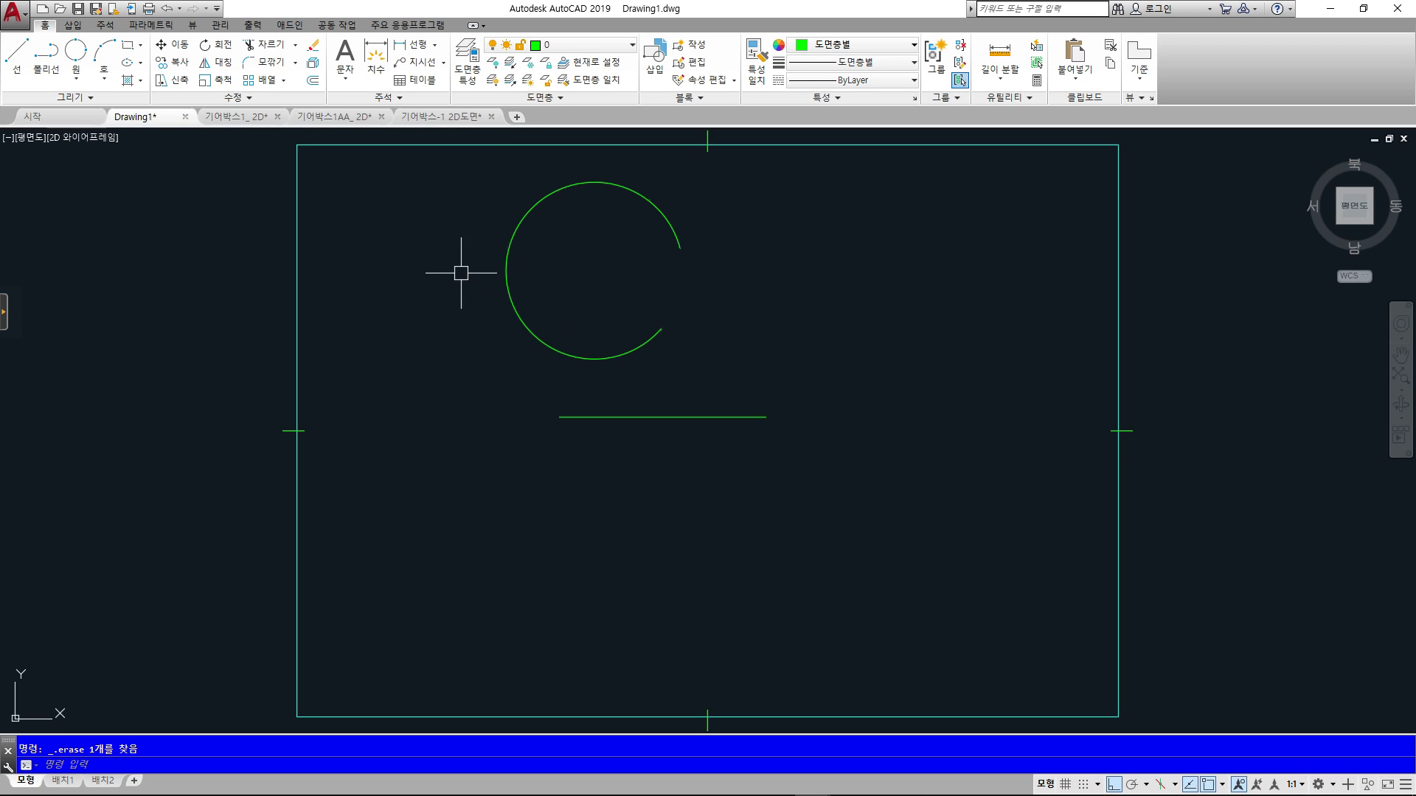
pyautogui.click(295, 45)
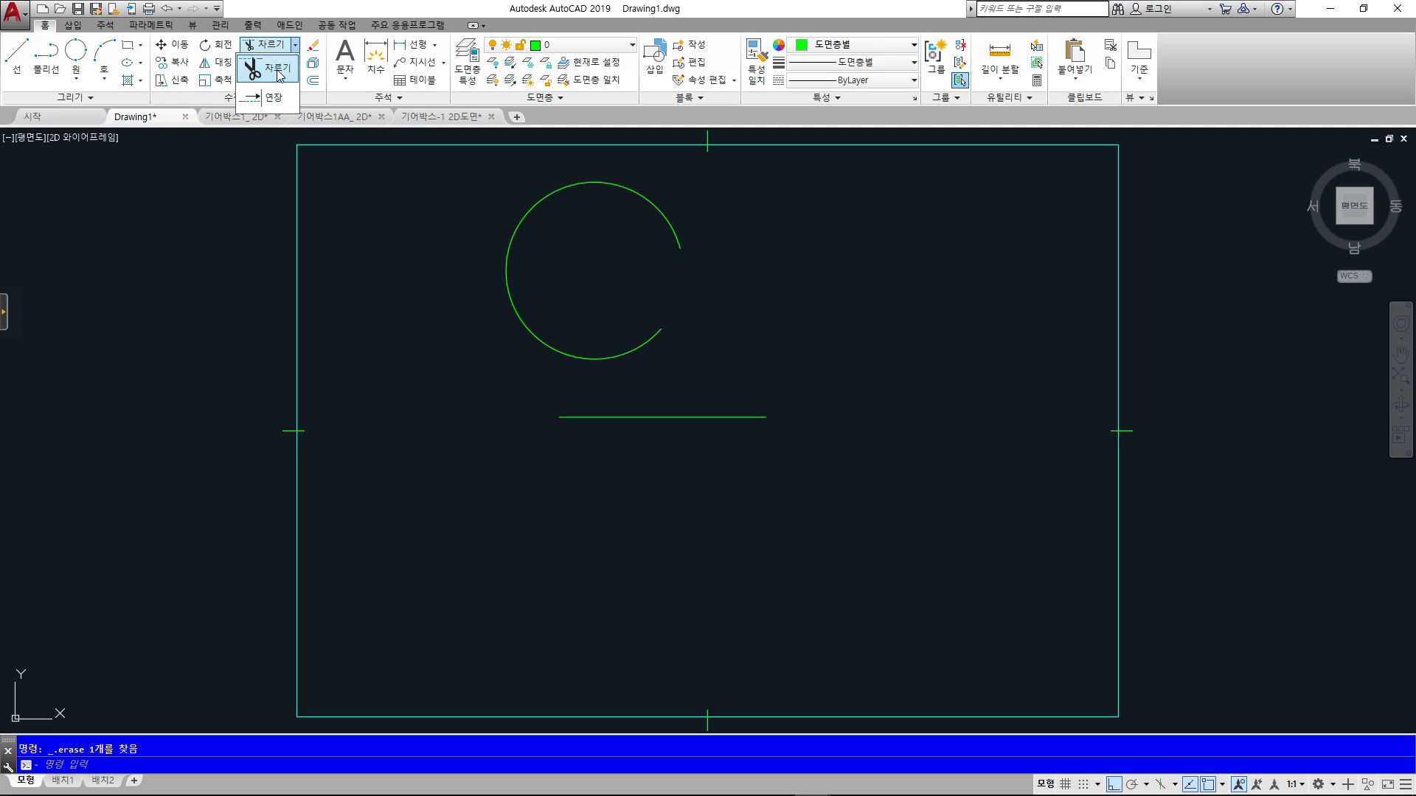
pyautogui.press('Escape')
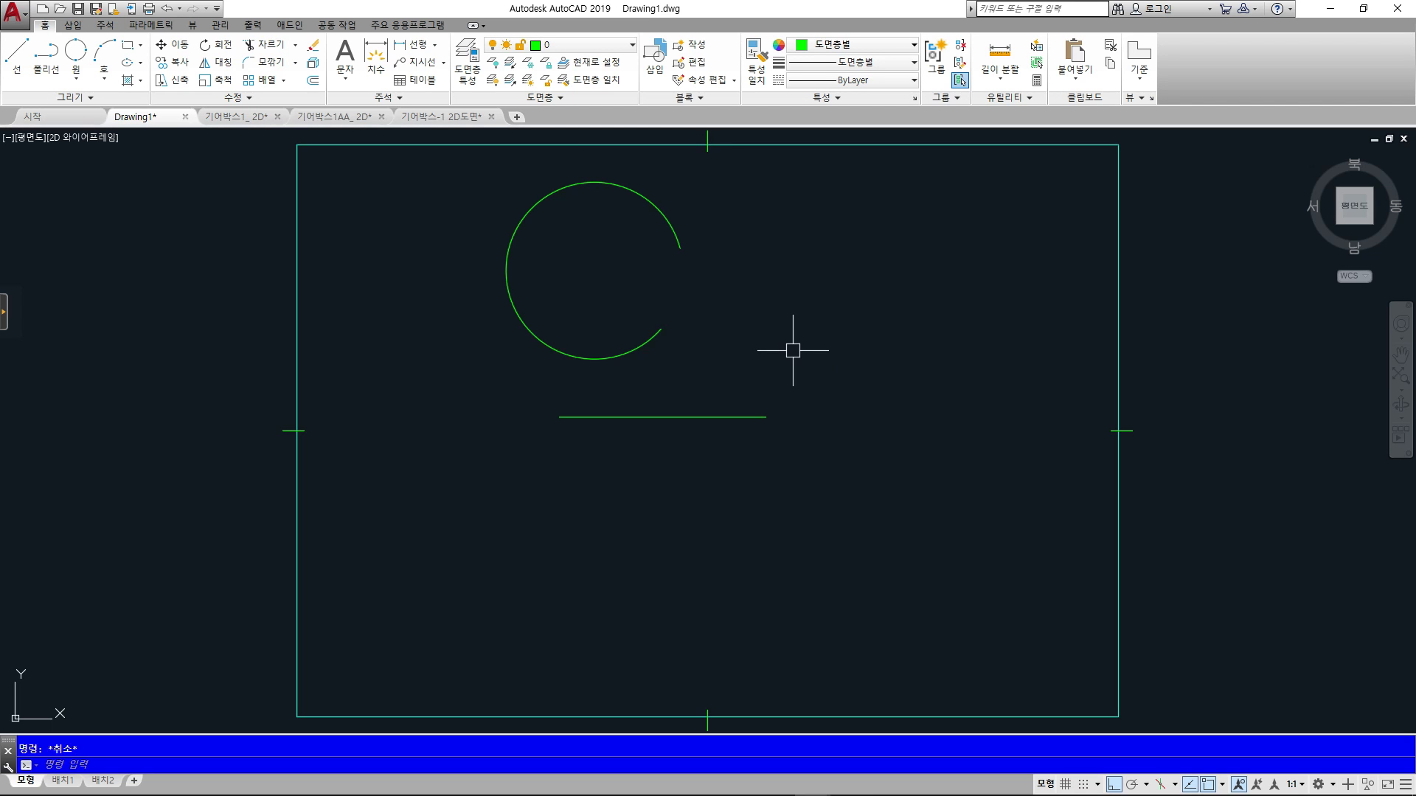
pyautogui.scroll(4, 693, 278)
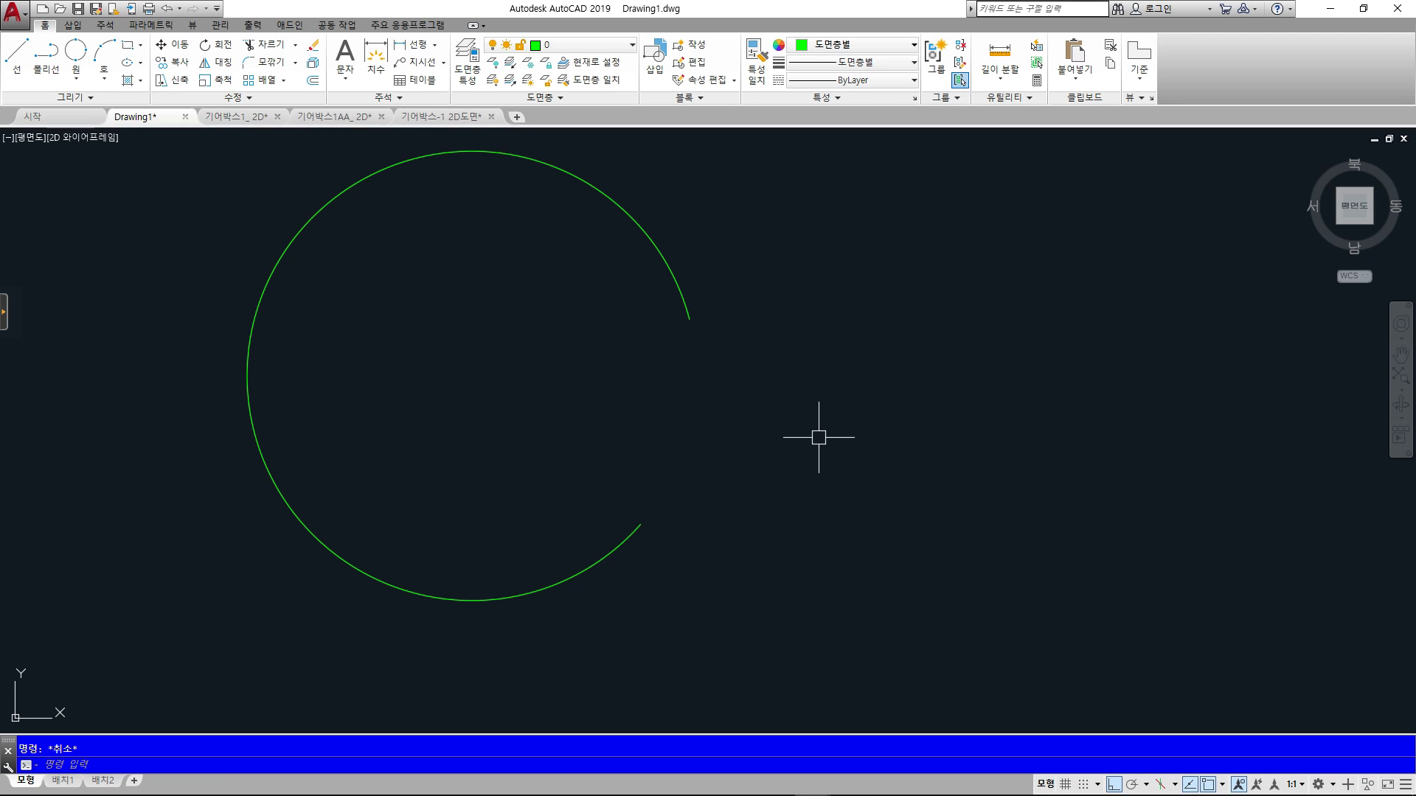
pyautogui.write('l')
pyautogui.press('Return')
pyautogui.click(190, 464)
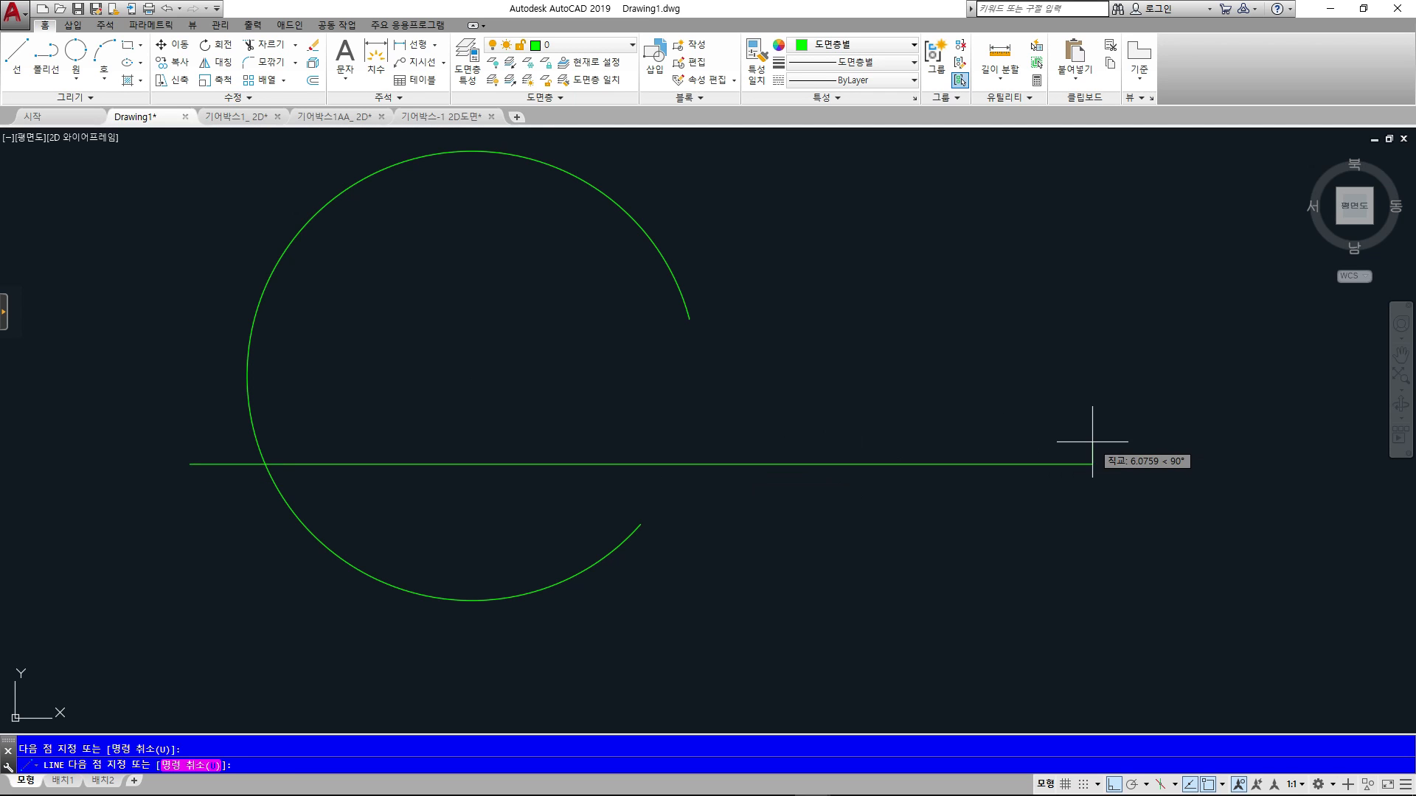
pyautogui.press('Escape')
pyautogui.press('Escape')
# - Draw a vertical line to the right of the two horizontal lines, spanning the height of both
pyautogui.scroll(-3, 1067, 364)
pyautogui.moveTo(1048, 375); pyautogui.dragTo(807, 372, button='middle')
pyautogui.scroll(2, 745, 351)
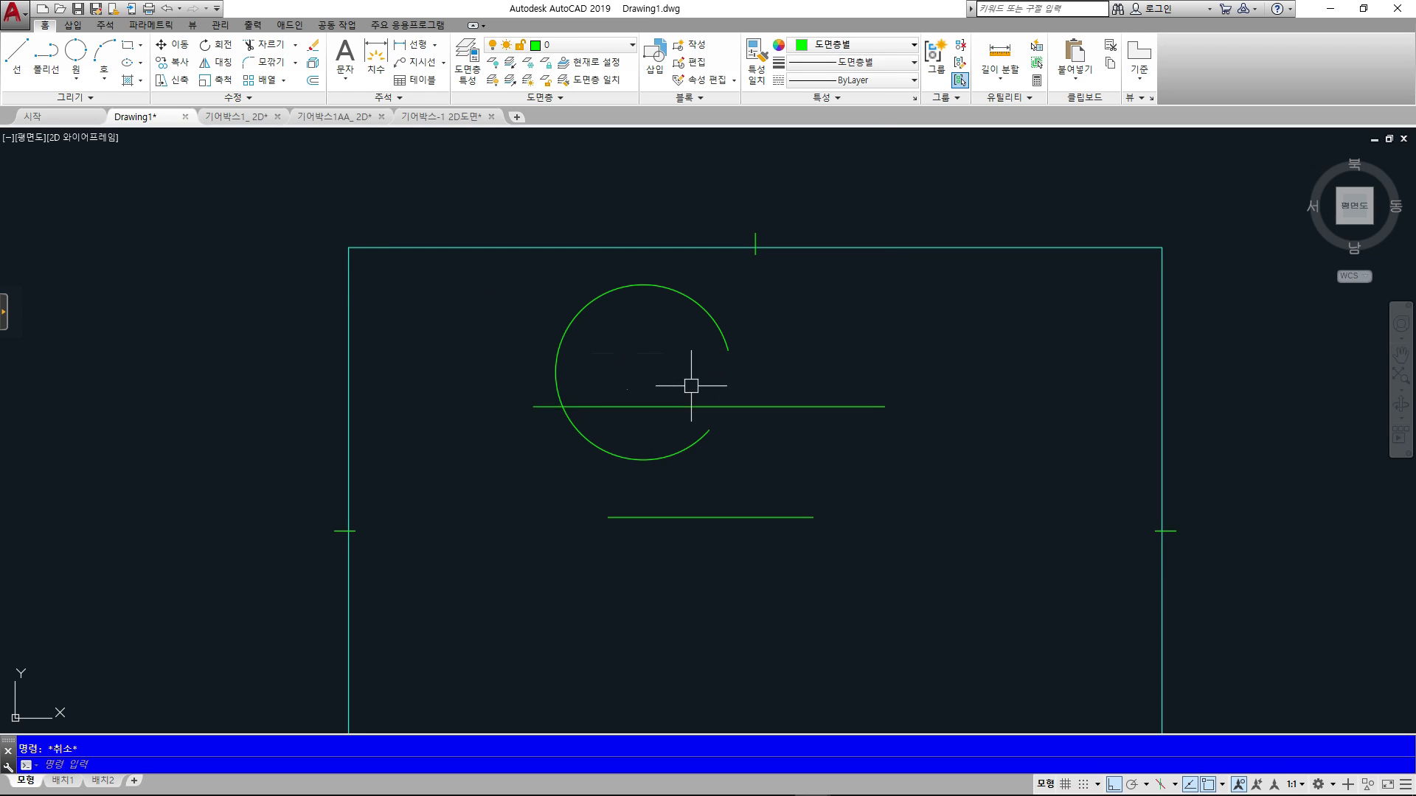
pyautogui.press('Return')
pyautogui.click(975, 341)
pyautogui.click(974, 615)
pyautogui.press('Escape')
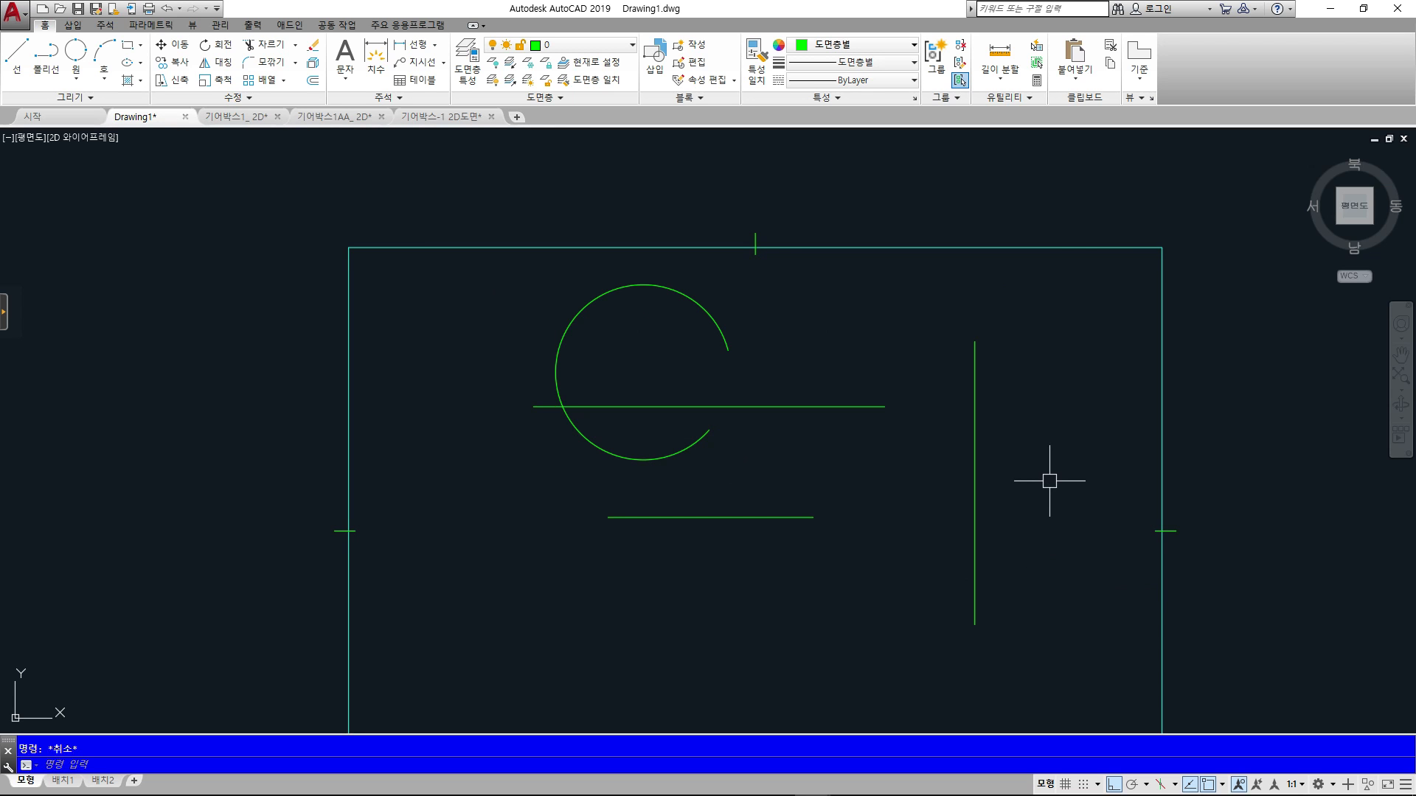
# - Extend both horizontal lines to the vertical line, using the vertical line as the boundary edge
pyautogui.write('ex')
pyautogui.press('Return')
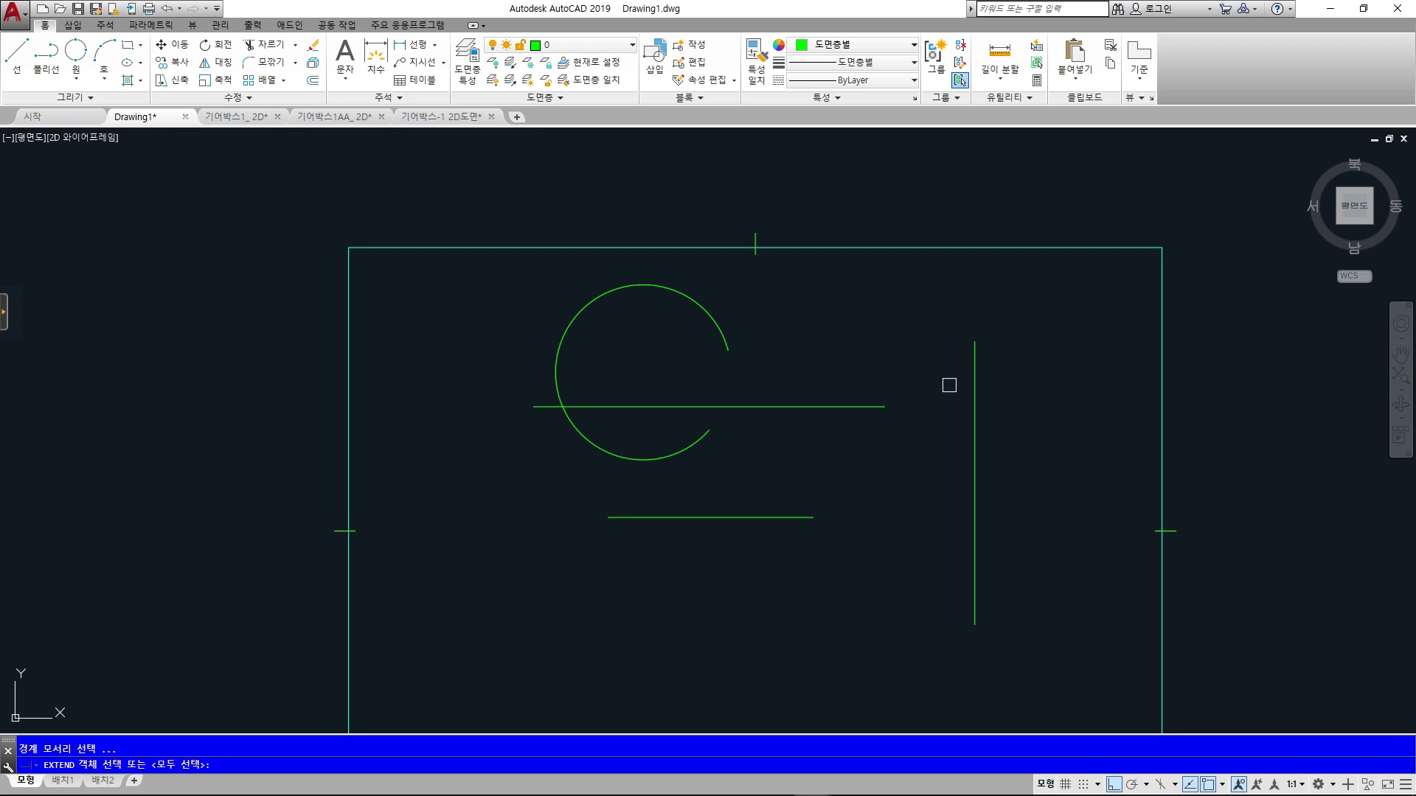
pyautogui.click(976, 381)
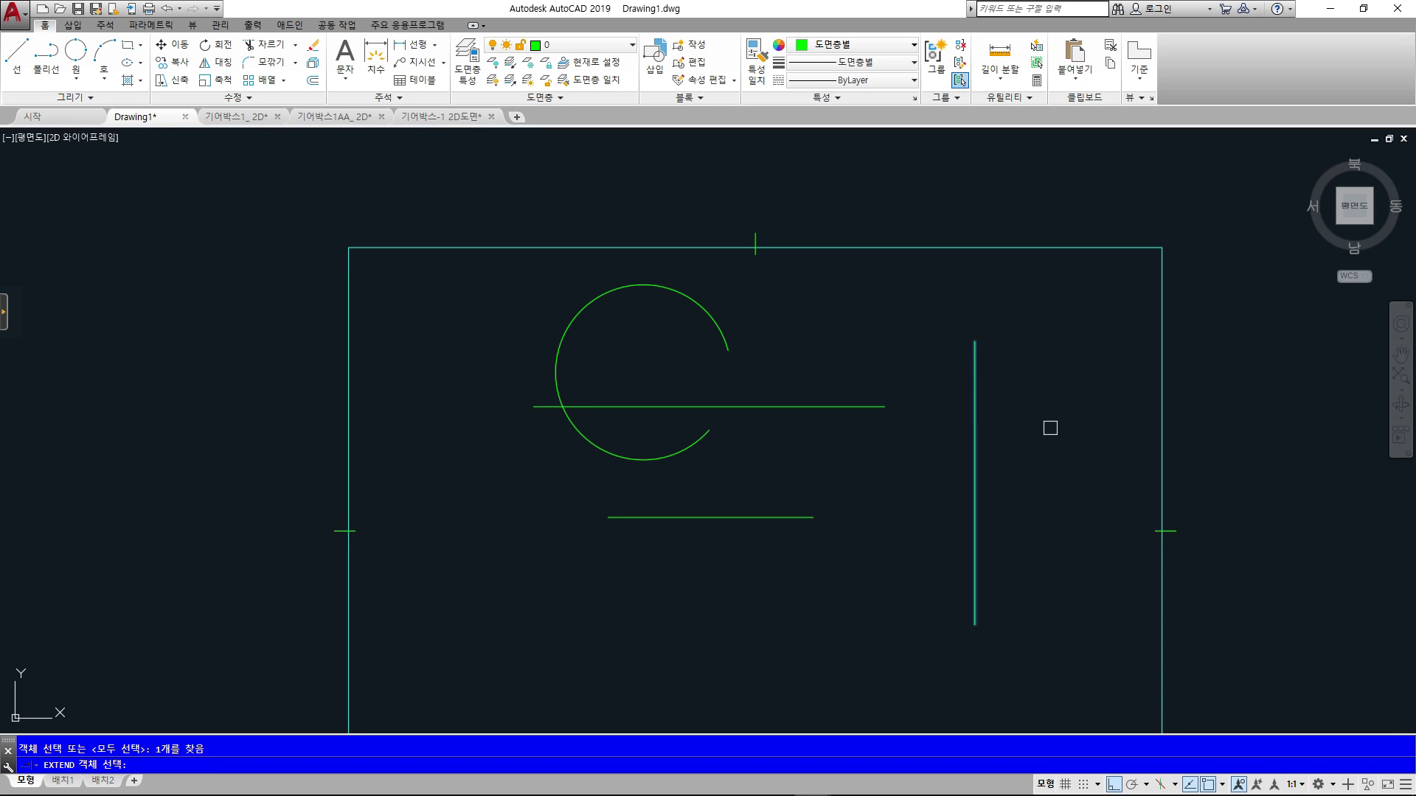
pyautogui.press('Return')
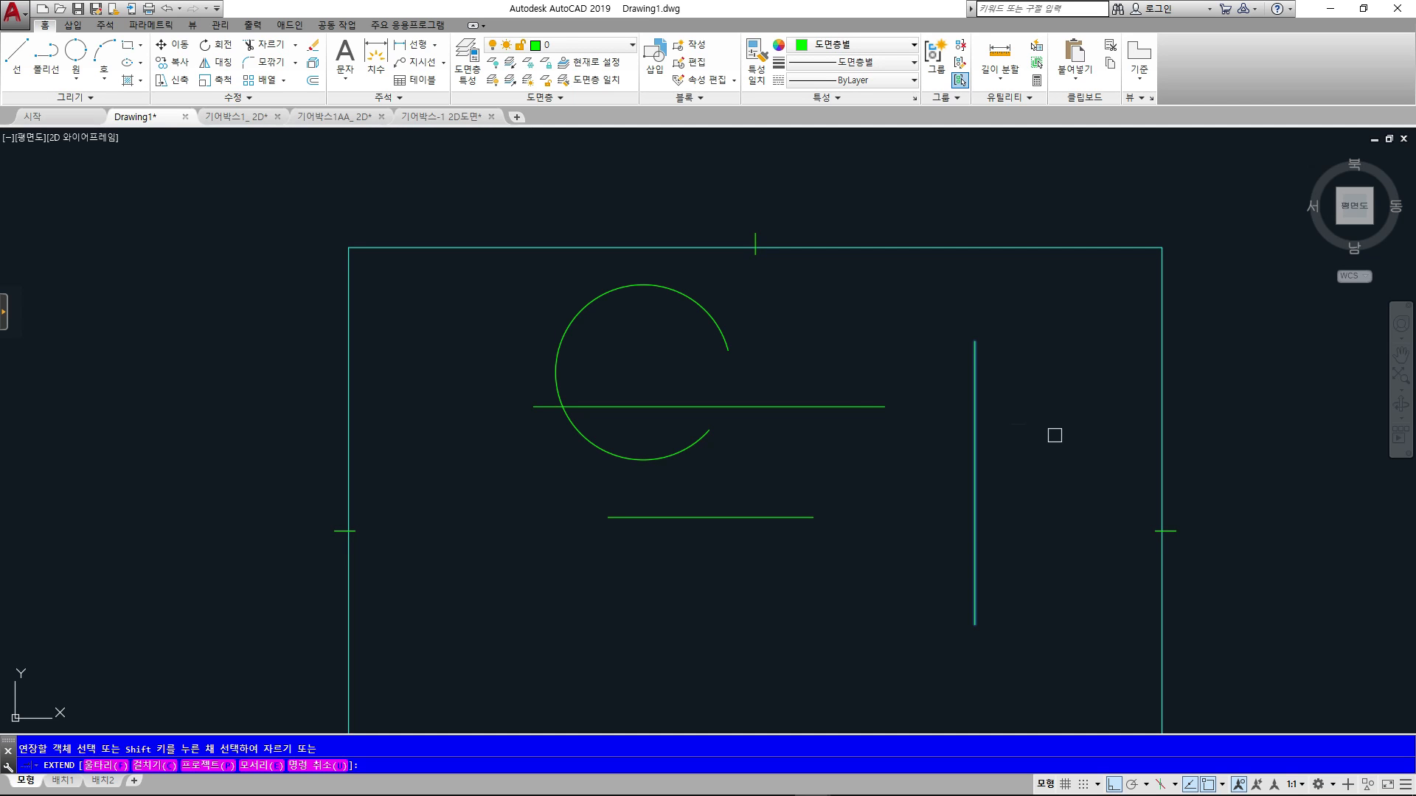
pyautogui.click(846, 405)
pyautogui.click(779, 511)
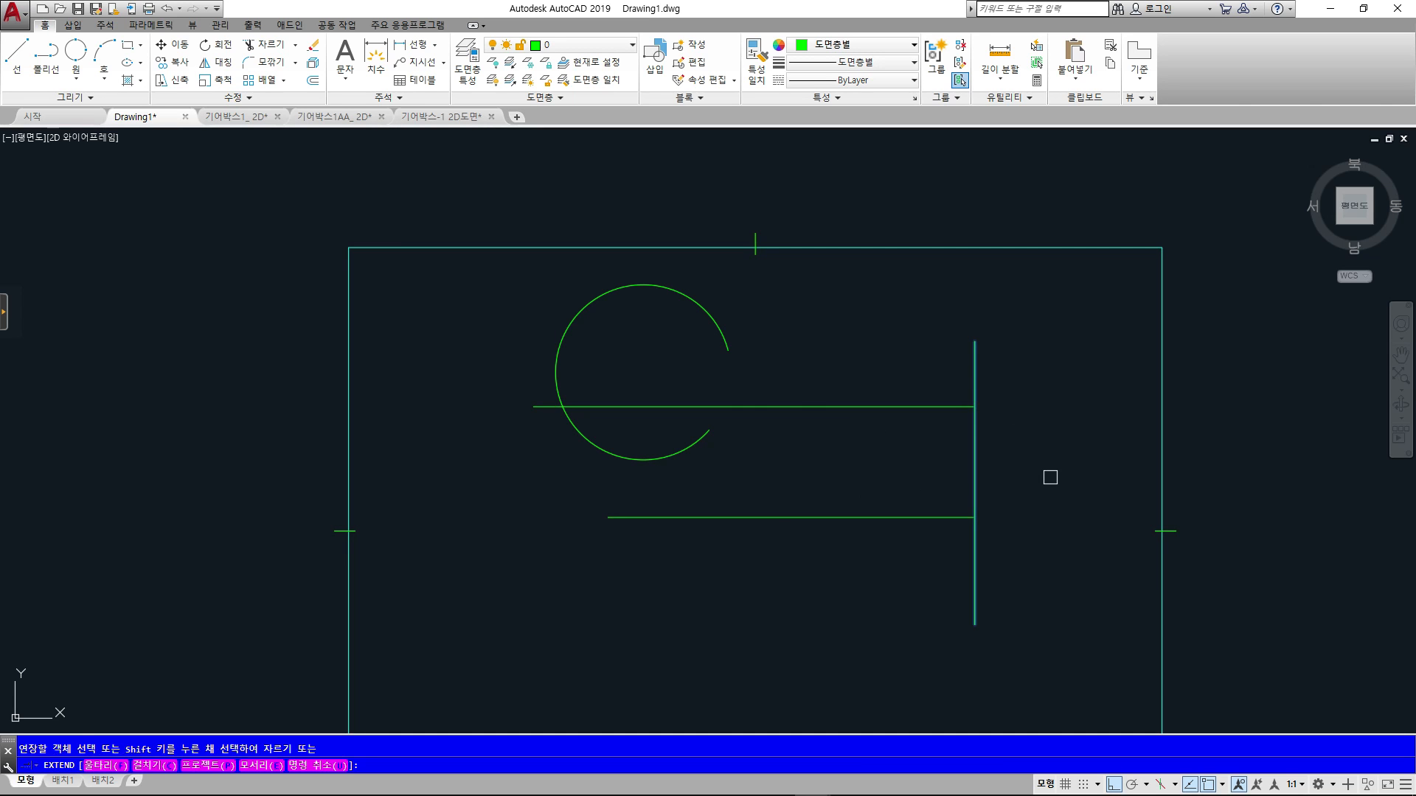
pyautogui.press('Return')
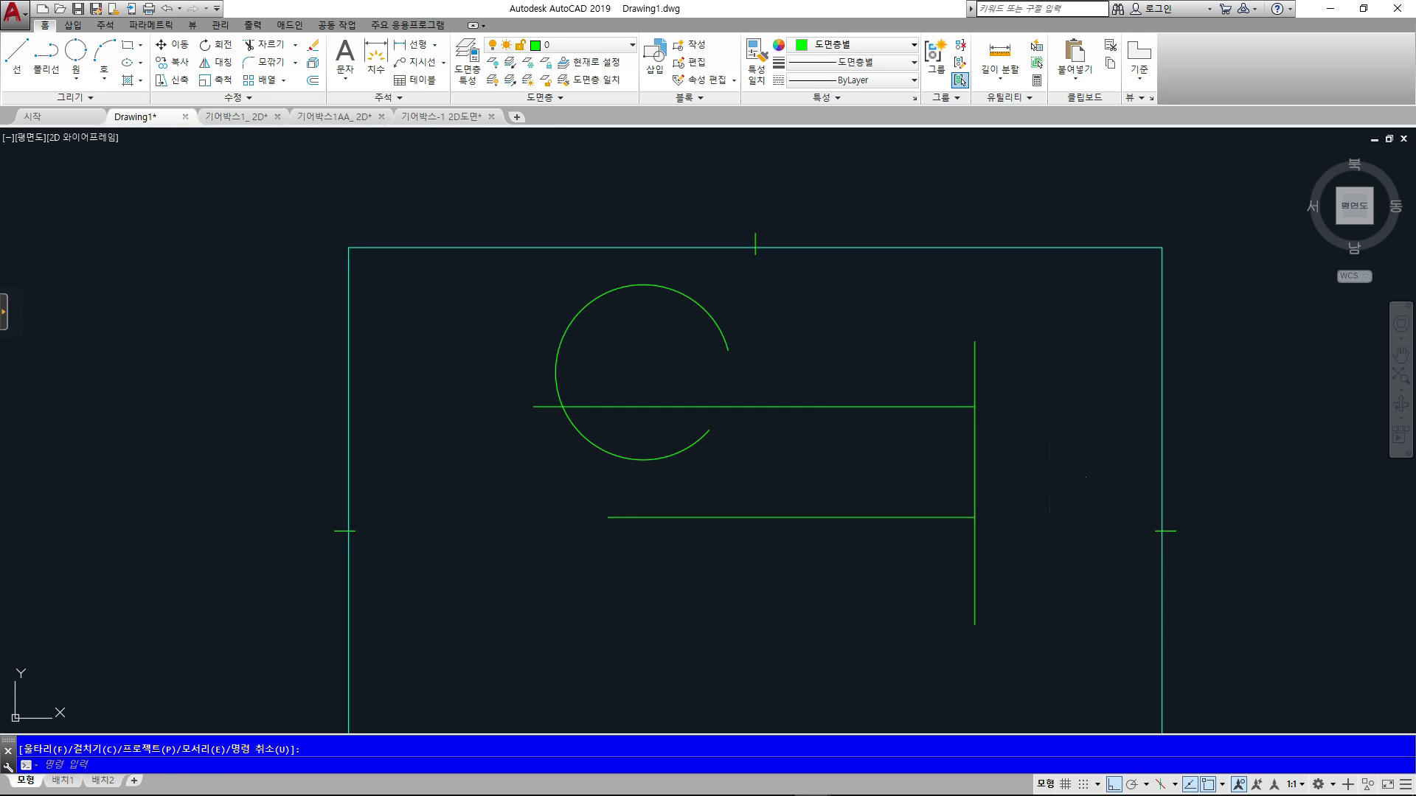
# - Extend the upper end of the broken circle to the upper horizontal line, using that line as the boundary
pyautogui.press('Return')
pyautogui.click(819, 406)
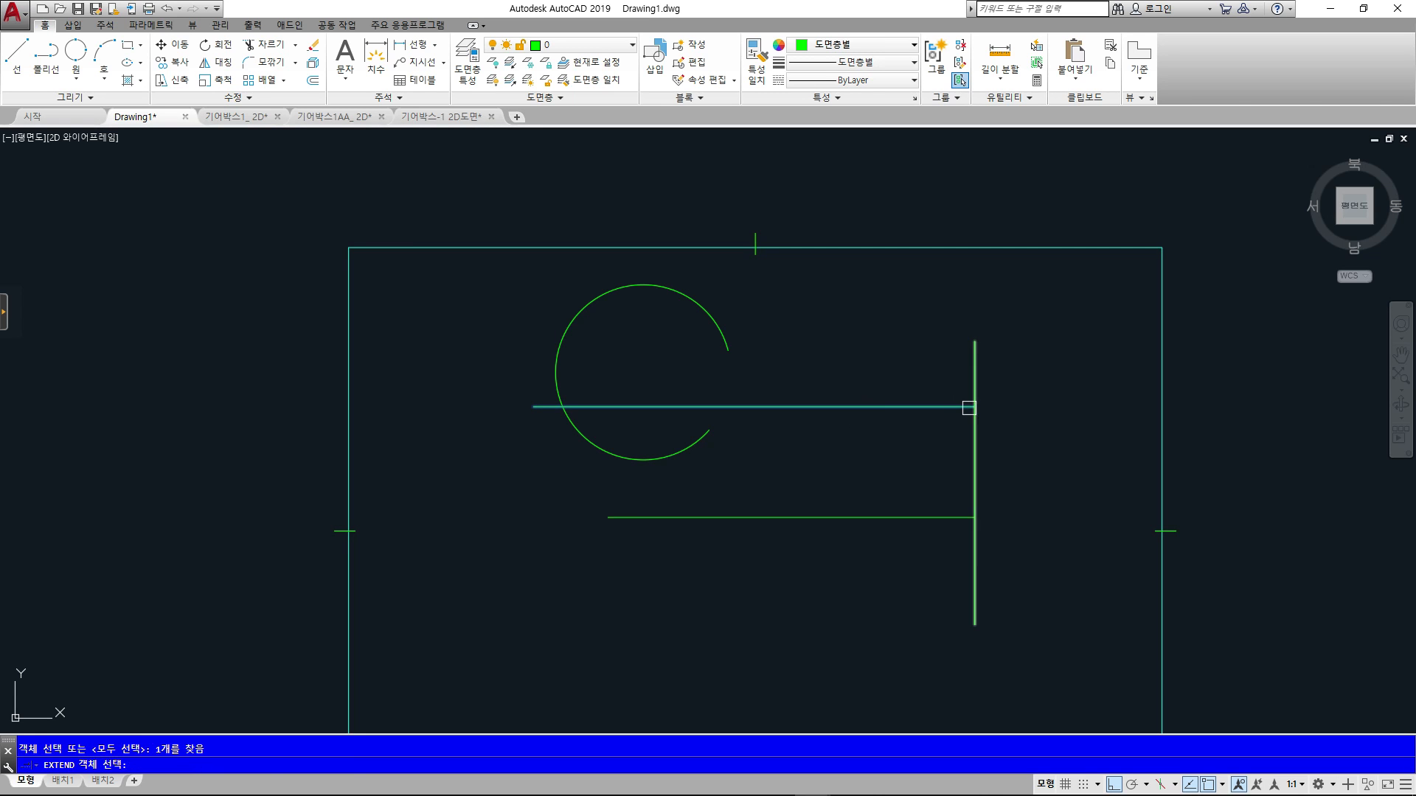
pyautogui.press('Return')
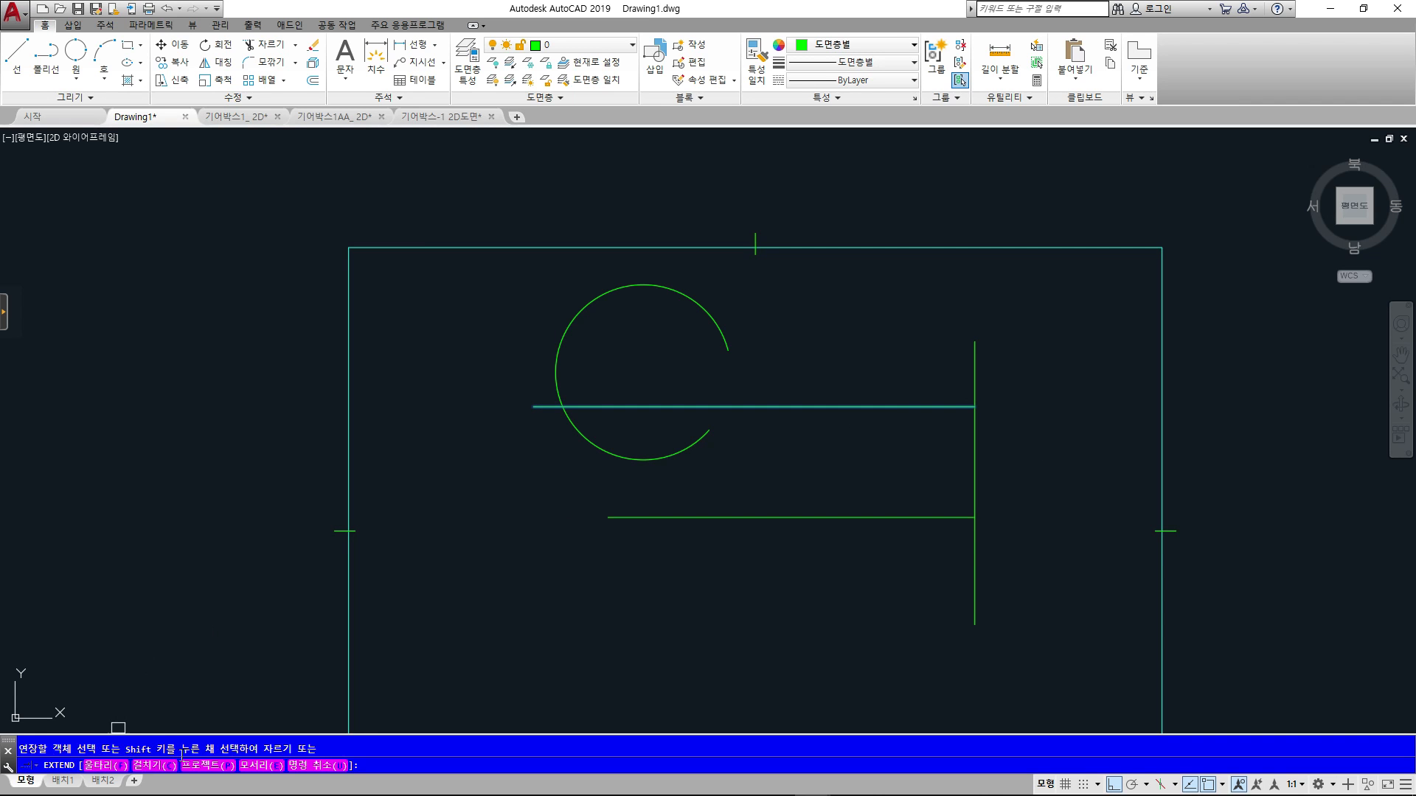
pyautogui.click(719, 327)
pyautogui.press('Escape')
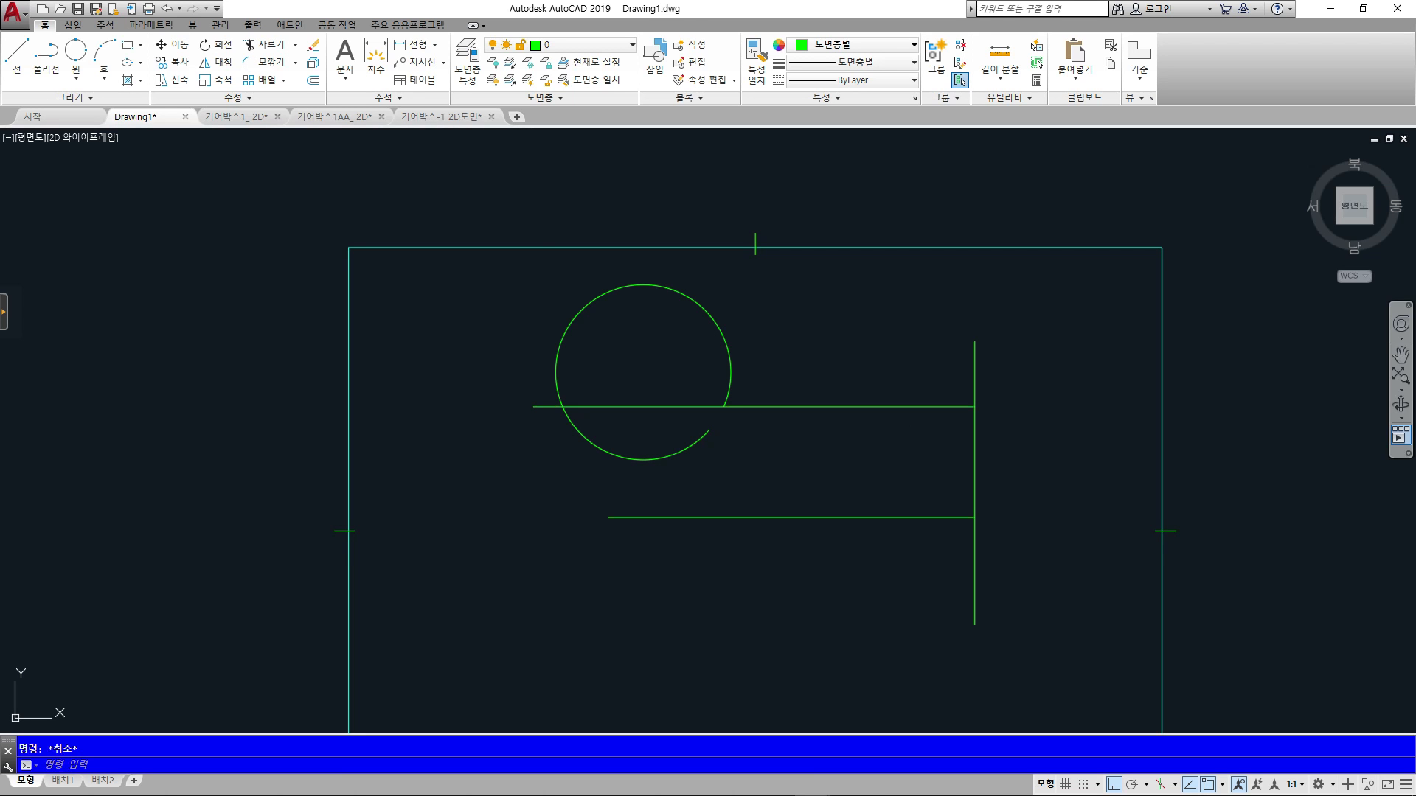
# - Switch to the 기어박스-1 2D도면 drawing and break off the right end of the section curve below the shaft's upper keyway
pyautogui.click(441, 117)
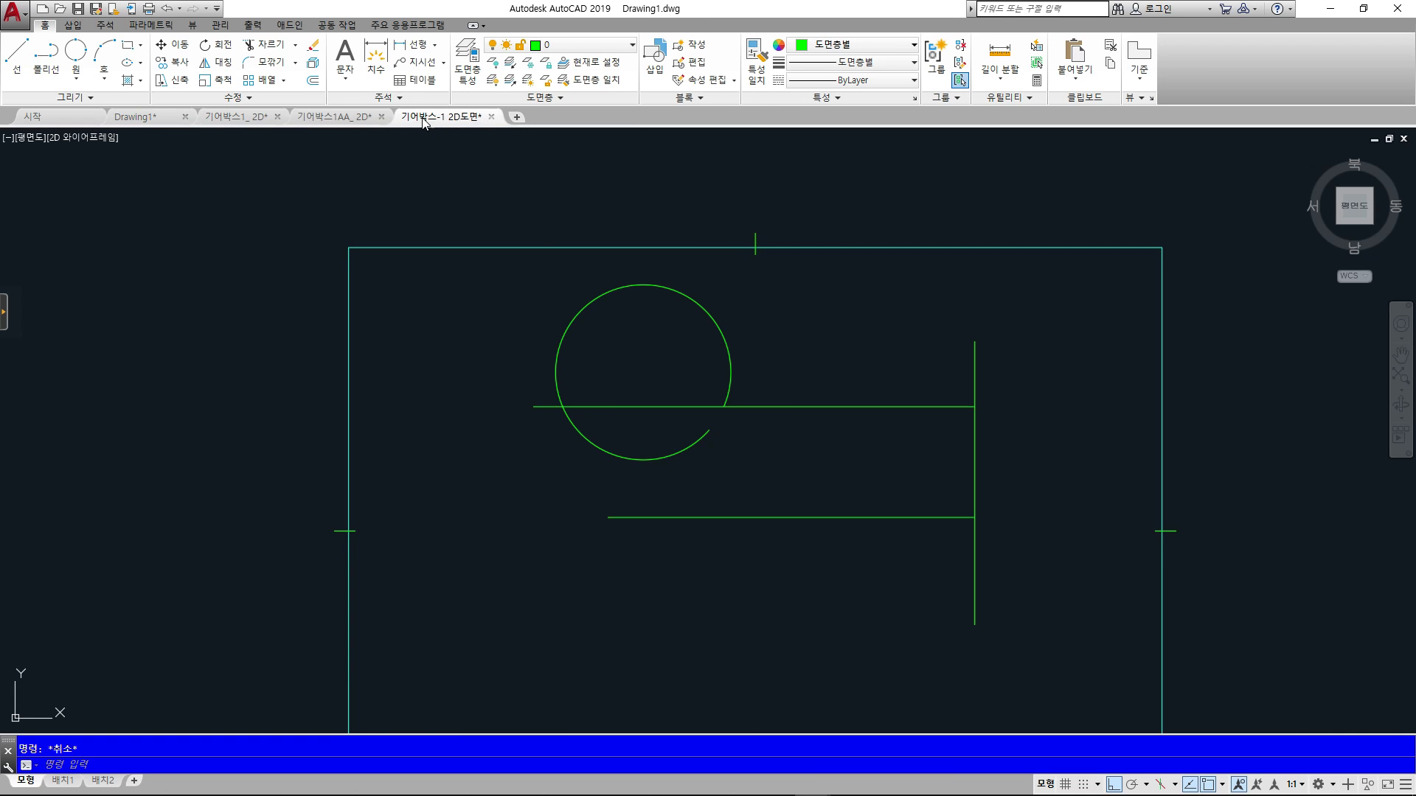
pyautogui.scroll(2, 1023, 457)
pyautogui.moveTo(969, 461); pyautogui.dragTo(871, 458, button='middle')
pyautogui.scroll(-2, 854, 461)
pyautogui.scroll(-1, 854, 461)
pyautogui.scroll(3, 677, 579)
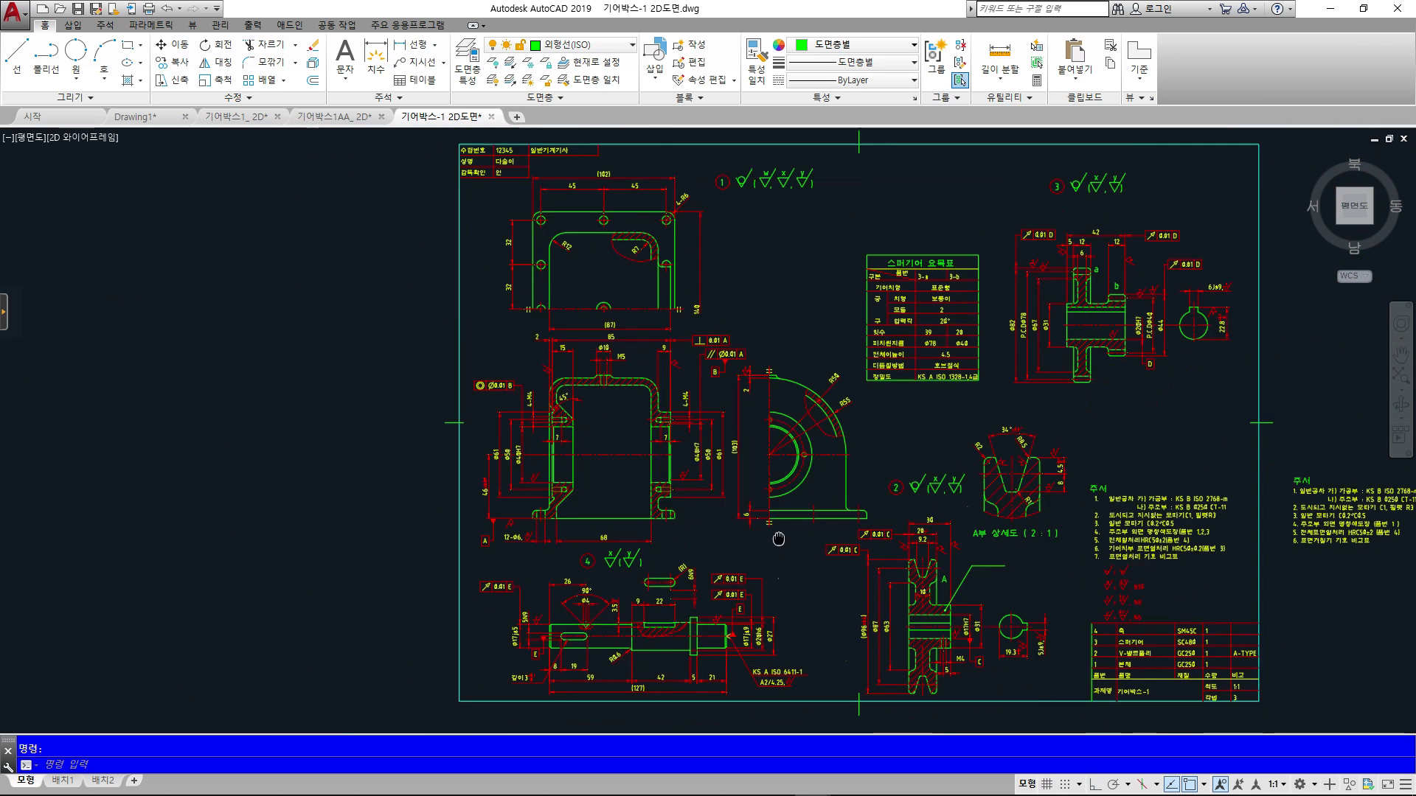
pyautogui.scroll(2, 692, 520)
pyautogui.scroll(-4, 1033, 516)
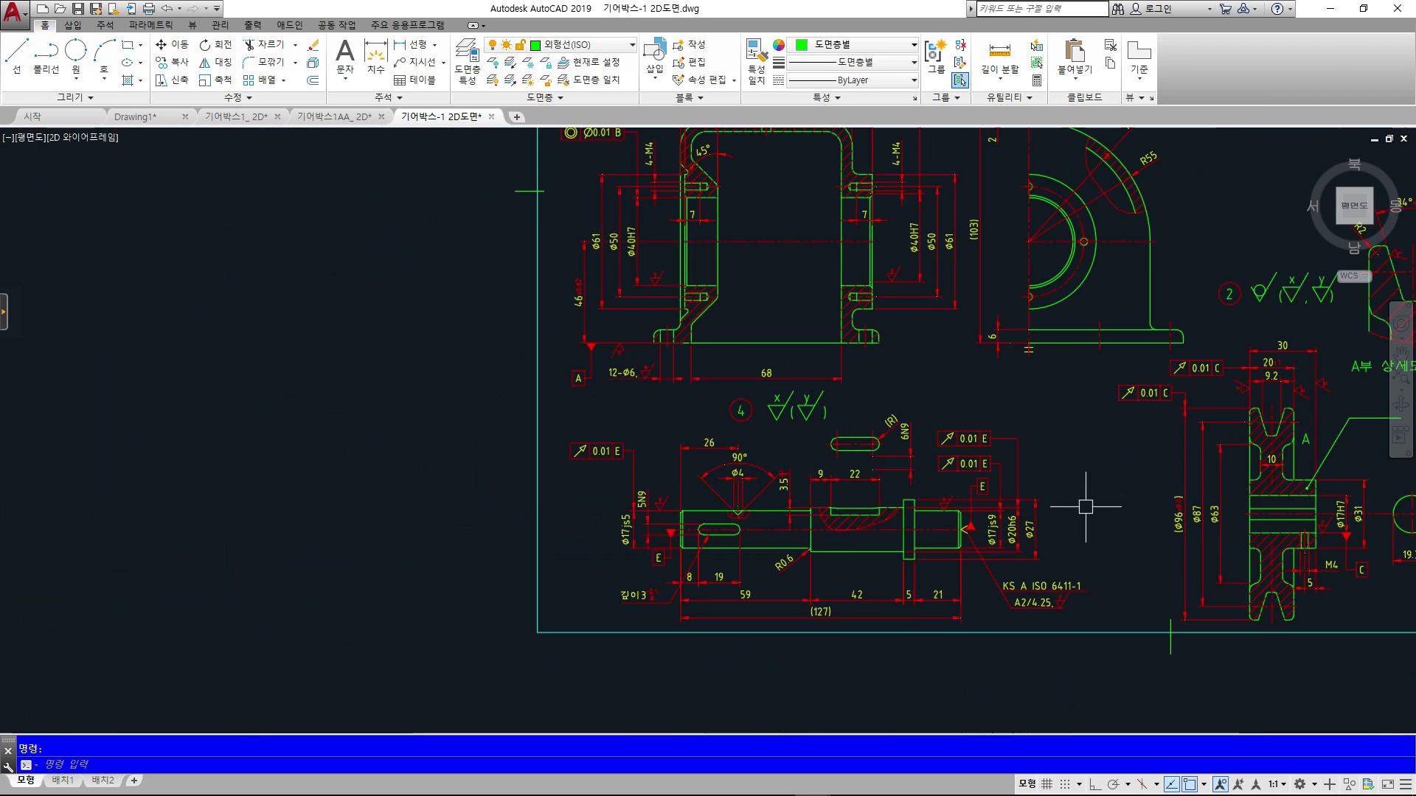
pyautogui.moveTo(938, 524); pyautogui.dragTo(562, 532, button='middle')
pyautogui.scroll(5, 483, 546)
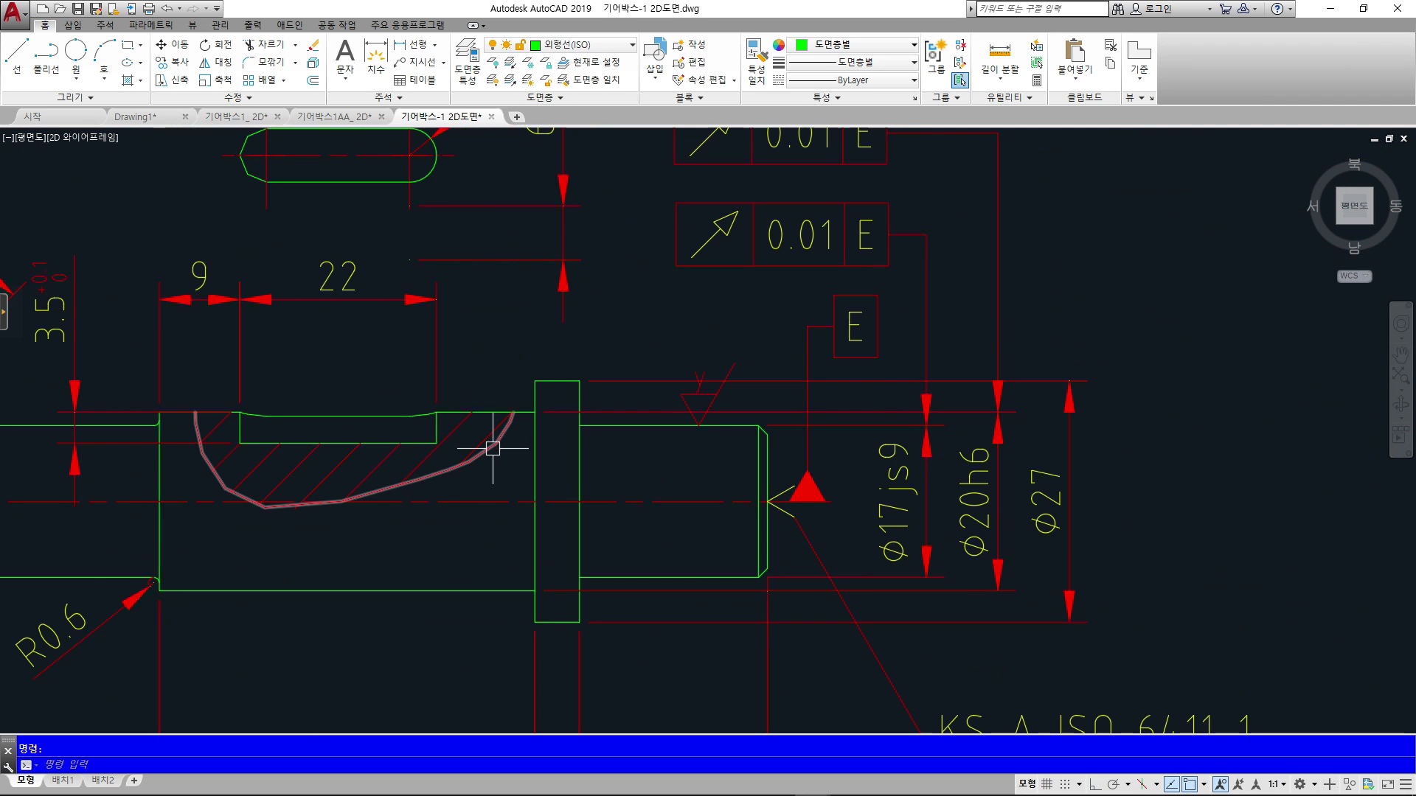
pyautogui.scroll(6, 492, 448)
pyautogui.press('Escape')
pyautogui.press('Return')
pyautogui.click(516, 497)
pyautogui.click(635, 271)
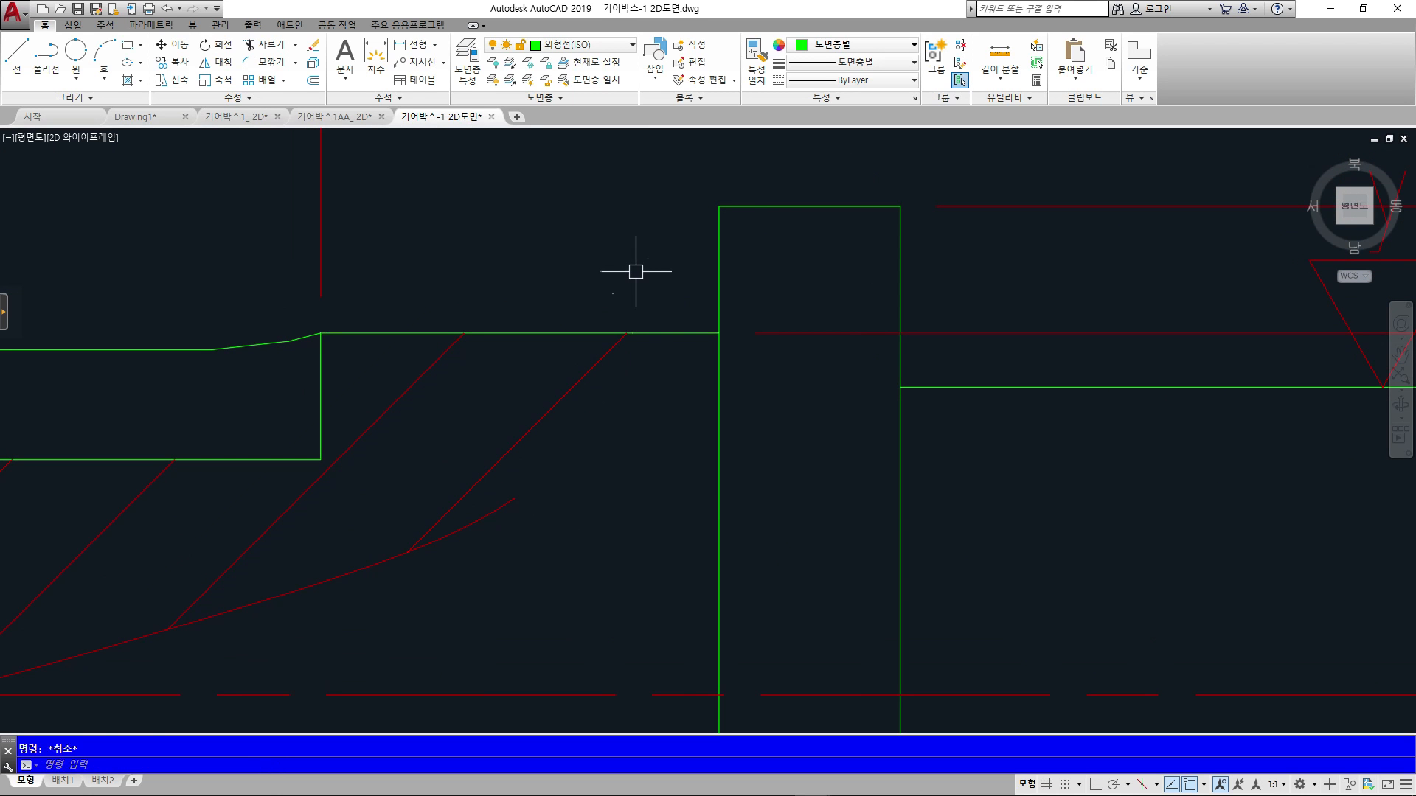
# - Extend the shortened section curve up to the shaft's top outline beside the collar
pyautogui.write('ex')
pyautogui.press('Return')
pyautogui.click(673, 333)
pyautogui.click(590, 332)
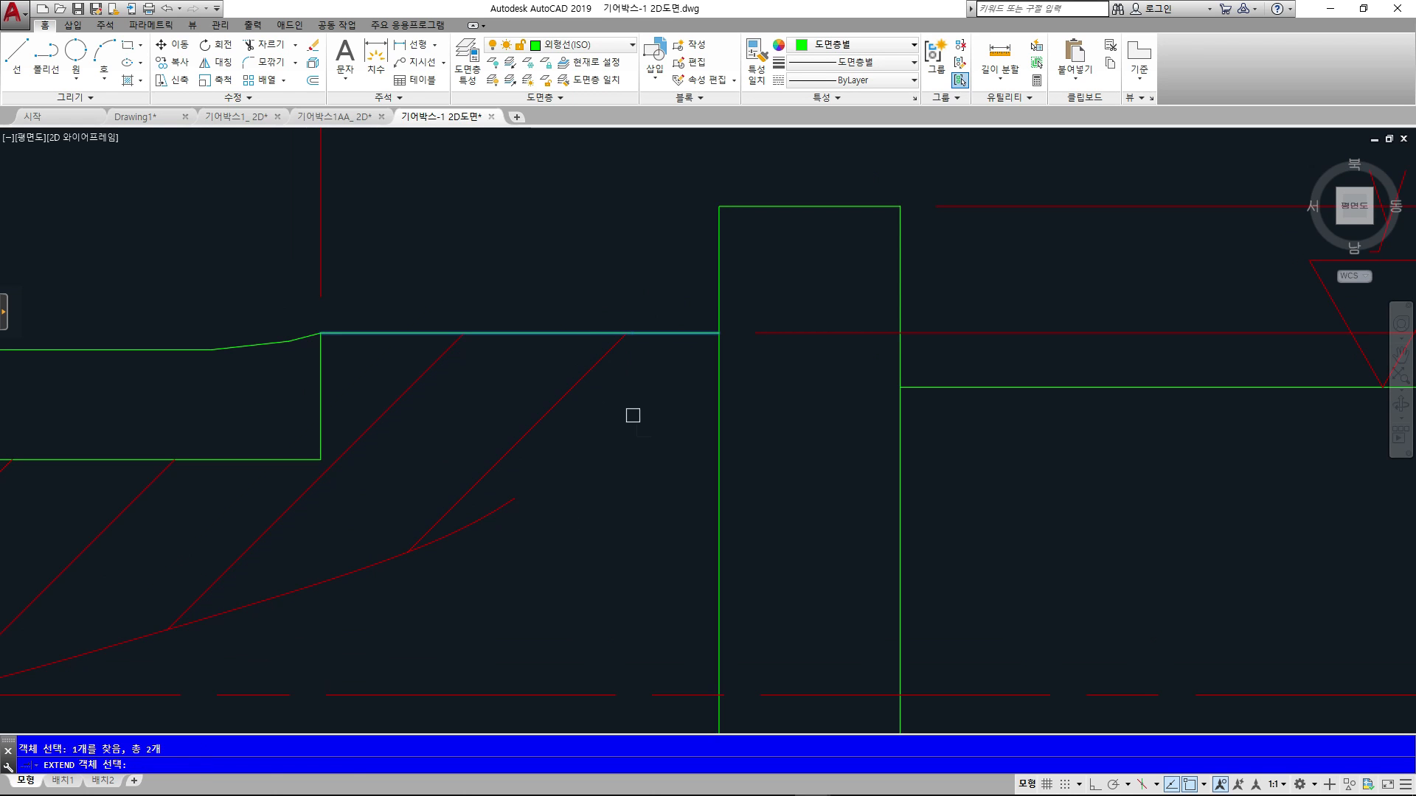
pyautogui.press('Return')
pyautogui.click(490, 506)
pyautogui.press('Return')
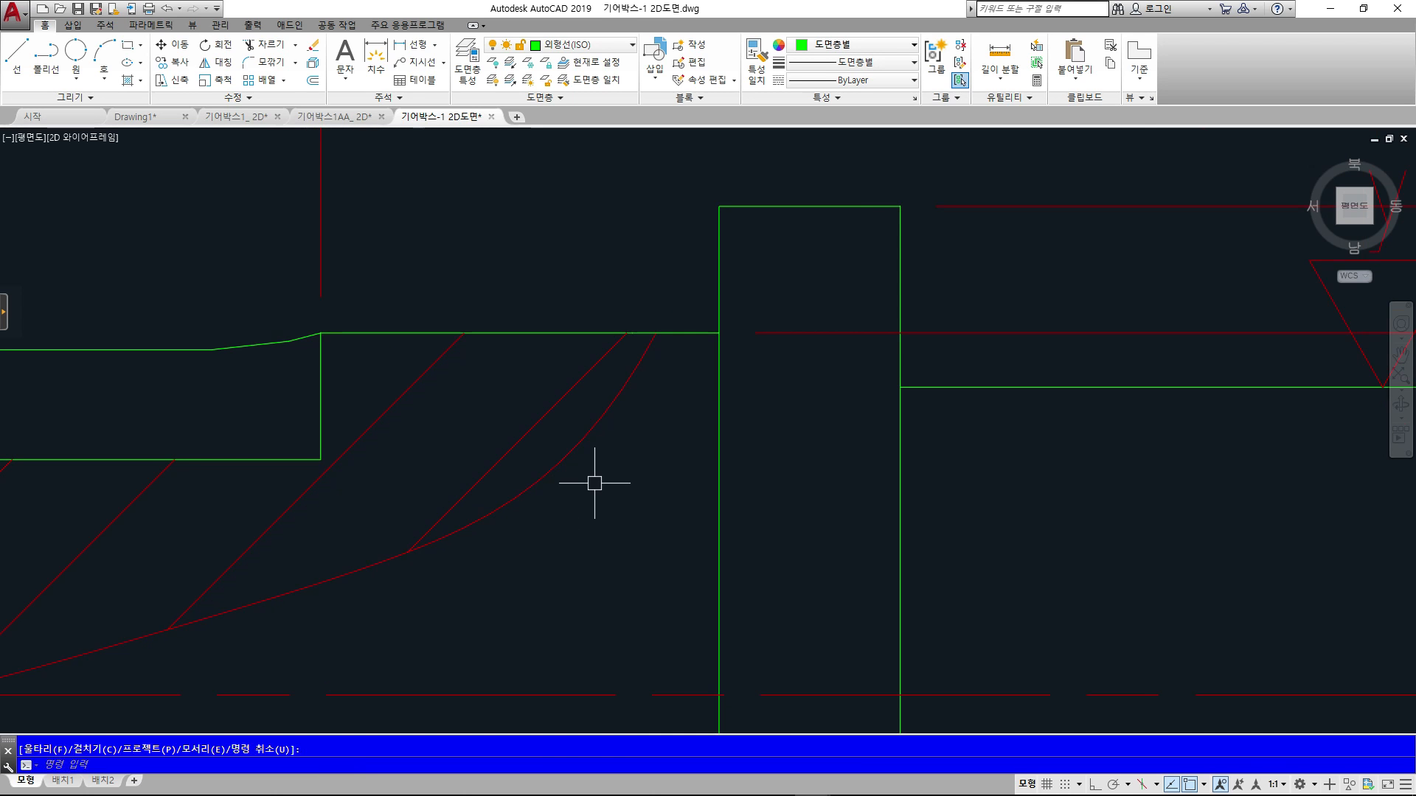
# - Delete the shaft's top outline segments between the left shoulder edge and the keyway
pyautogui.scroll(-5, 659, 483)
pyautogui.moveTo(734, 481); pyautogui.dragTo(894, 480, button='middle')
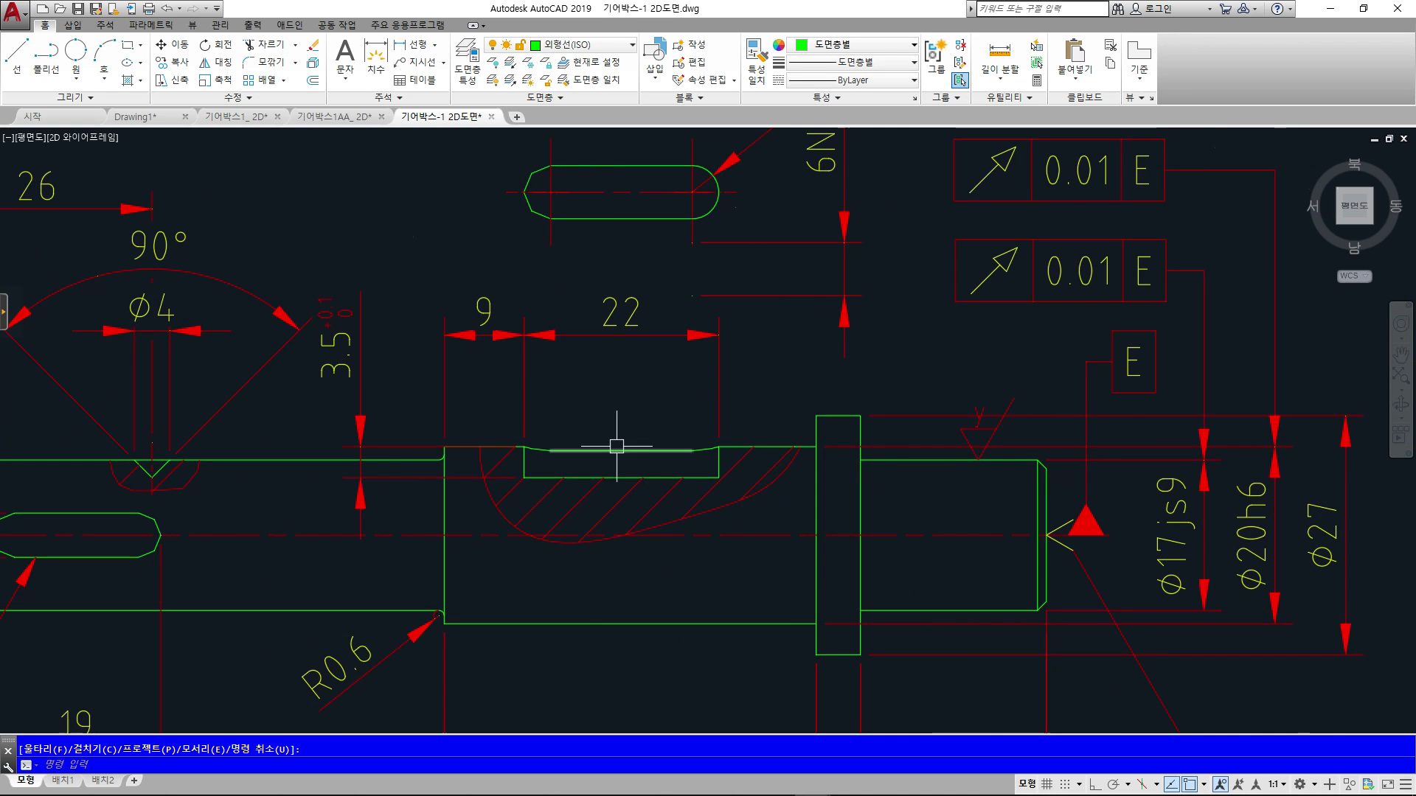
pyautogui.scroll(4, 582, 464)
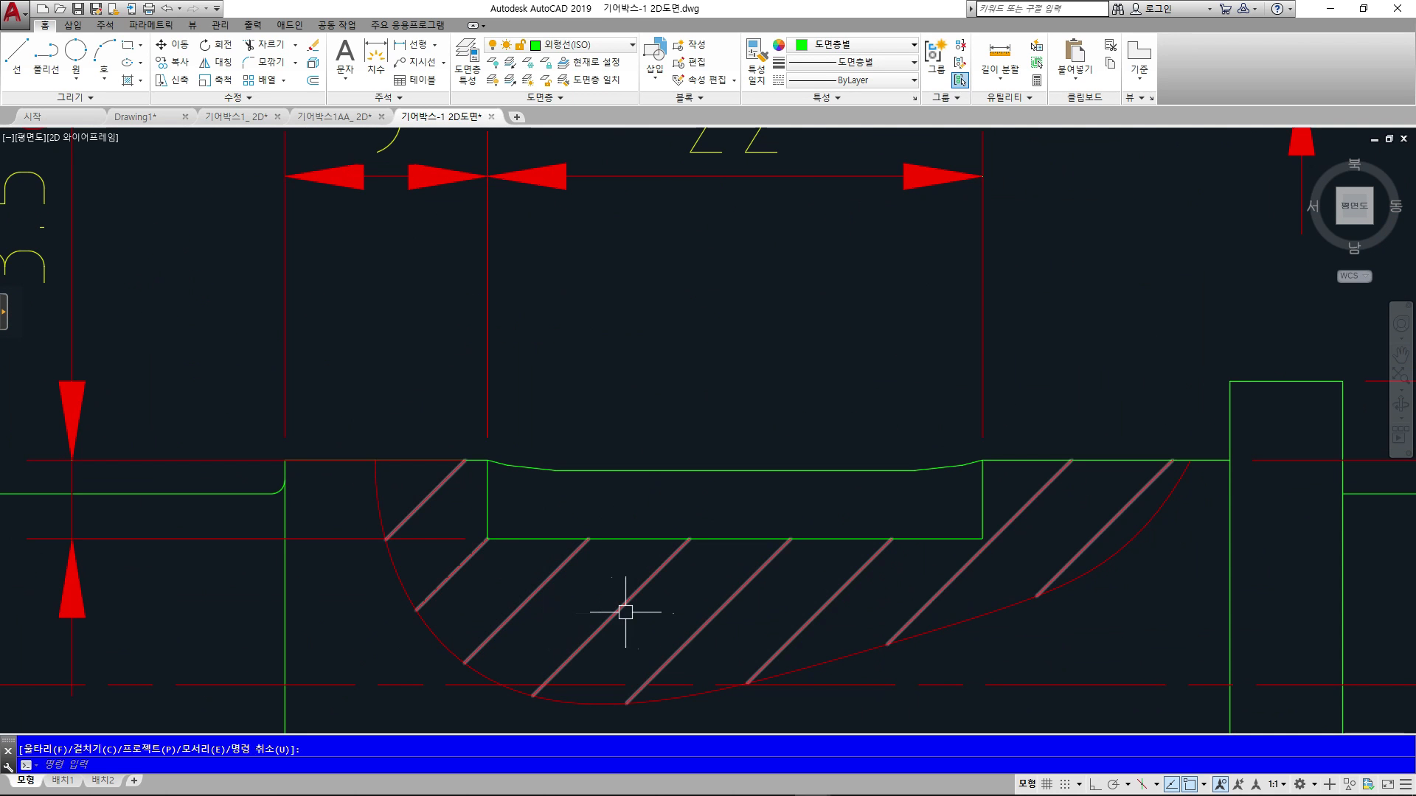
pyautogui.click(270, 465)
pyautogui.click(488, 460)
pyautogui.press('Escape')
pyautogui.click(354, 462)
pyautogui.press('Delete')
pyautogui.click(406, 461)
pyautogui.press('Delete')
# - Delete the keyway's curved and flat top lines and the adjoining outline segment, keeping only the short top-edge piece beside the collar
pyautogui.click(516, 466)
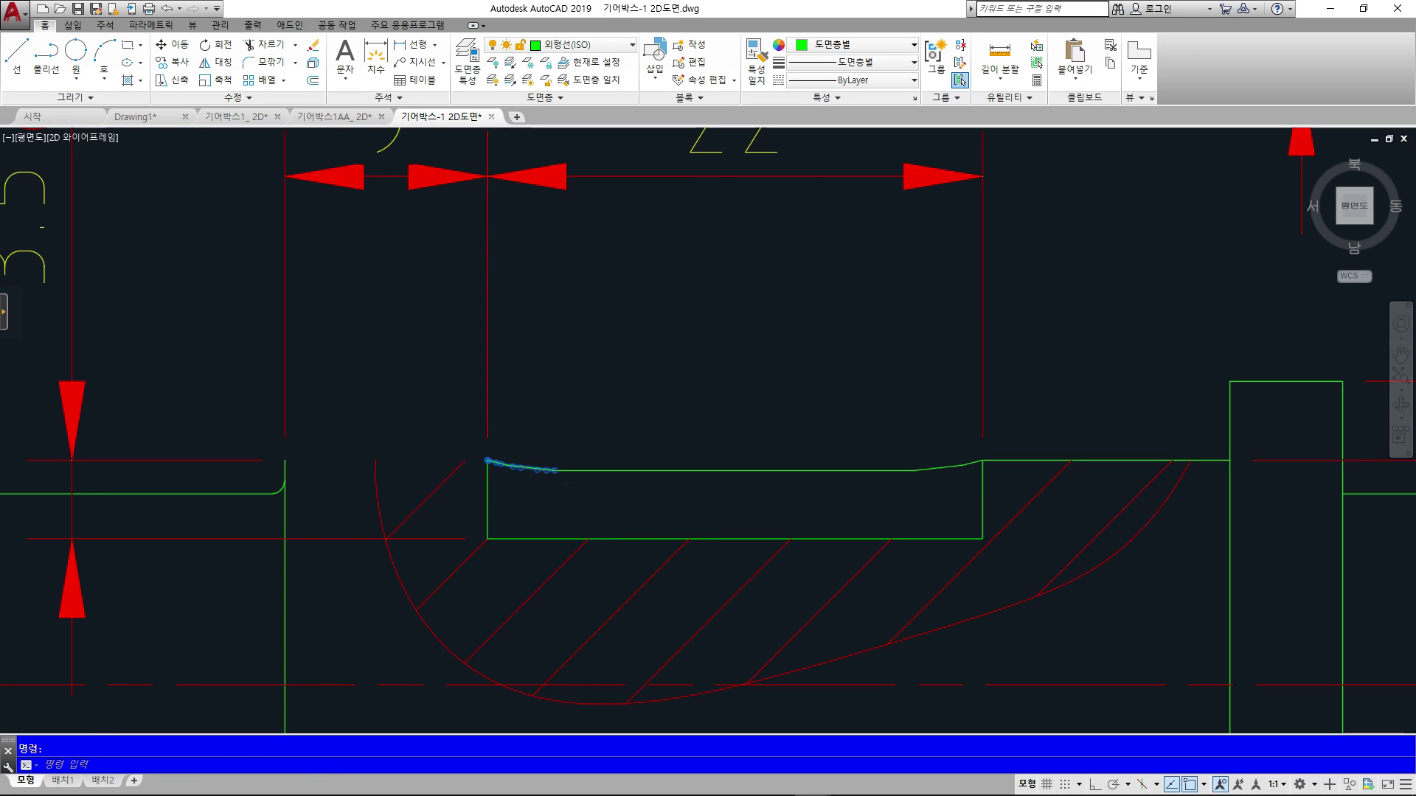
pyautogui.press('Delete')
pyautogui.click(803, 497)
pyautogui.click(551, 418)
pyautogui.press('Delete')
pyautogui.click(944, 467)
pyautogui.press('Delete')
pyautogui.click(1017, 460)
pyautogui.press('Delete')
pyautogui.press('Escape')
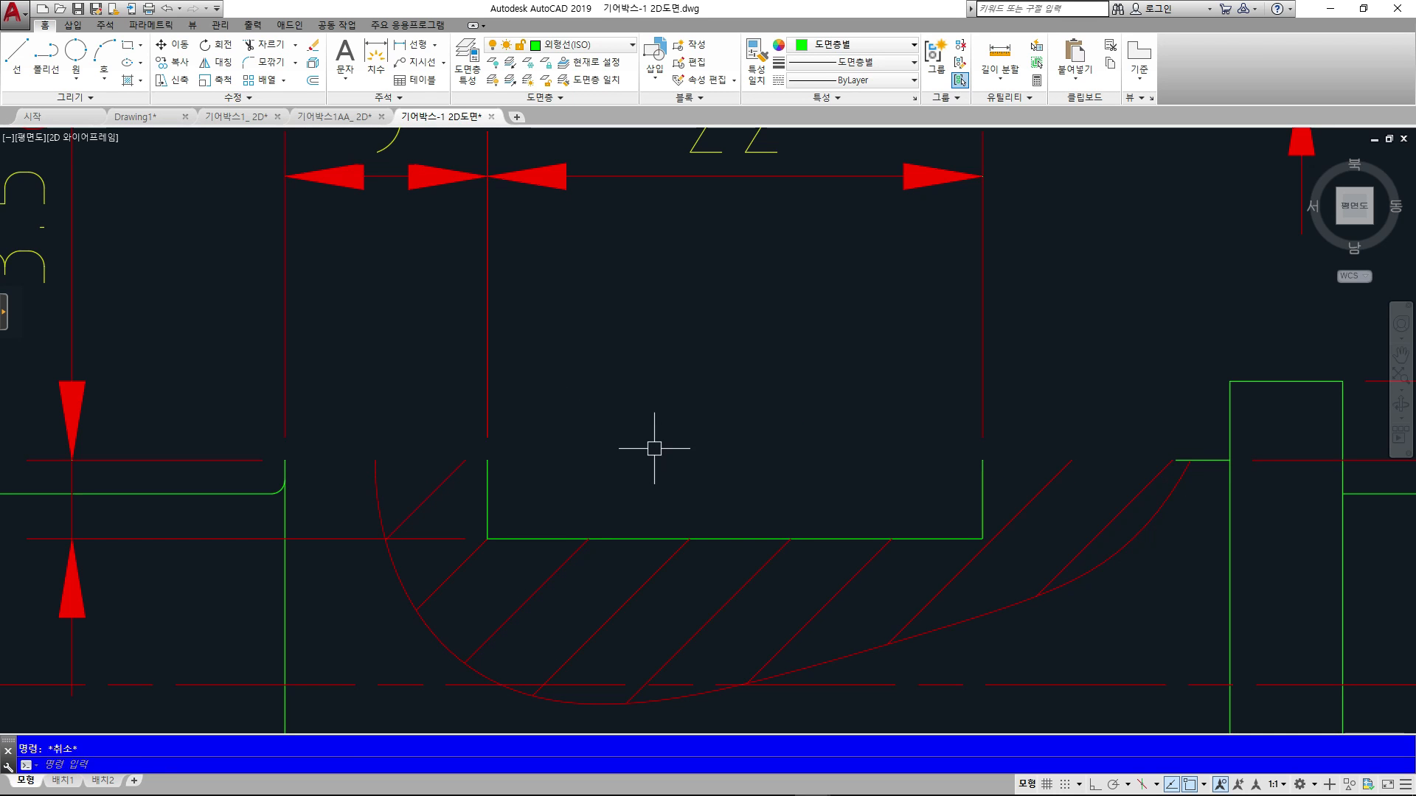
# - Extend the short top-edge piece beside the collar to the shaft's left shoulder edge, and undo the extension
pyautogui.write('ex')
pyautogui.press('Return')
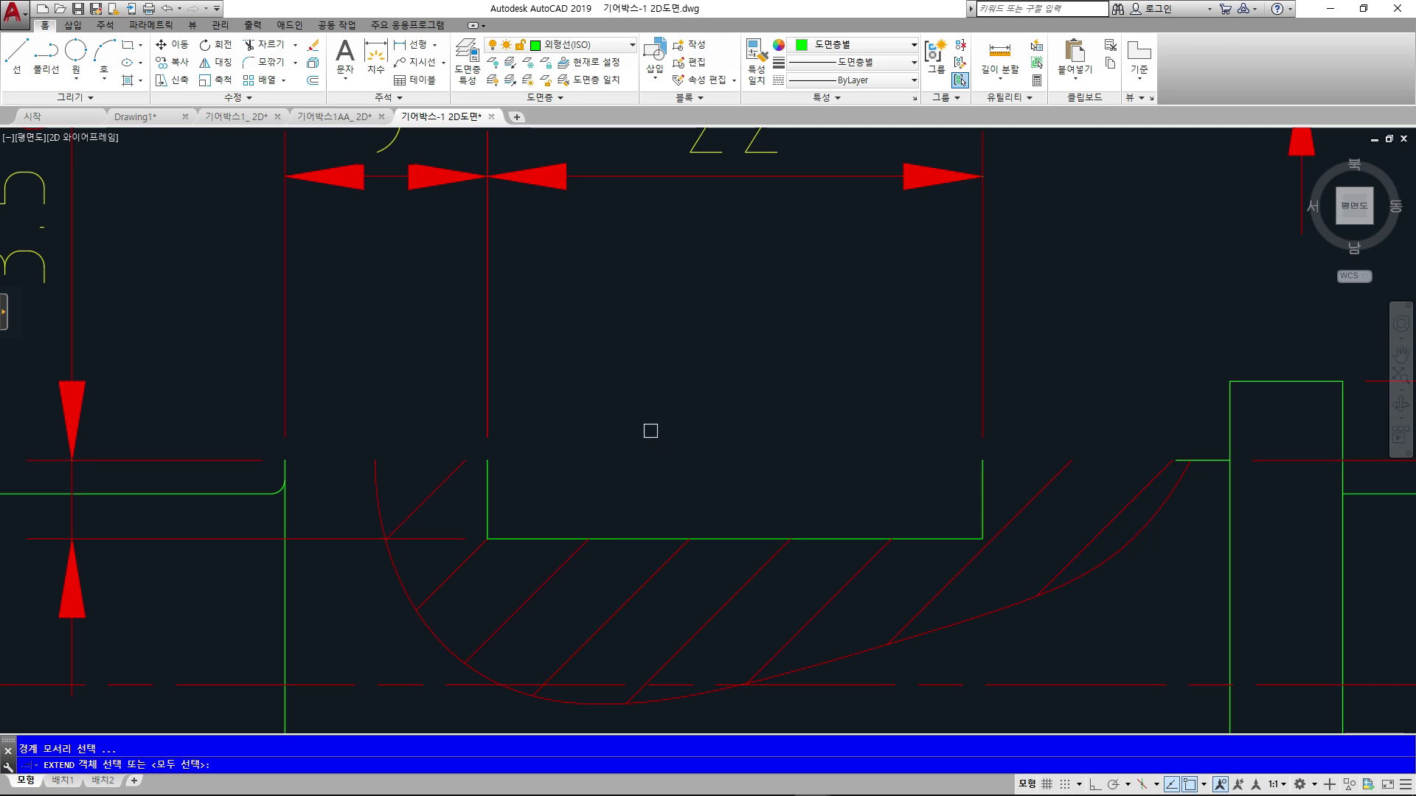
pyautogui.click(284, 527)
pyautogui.press('Return')
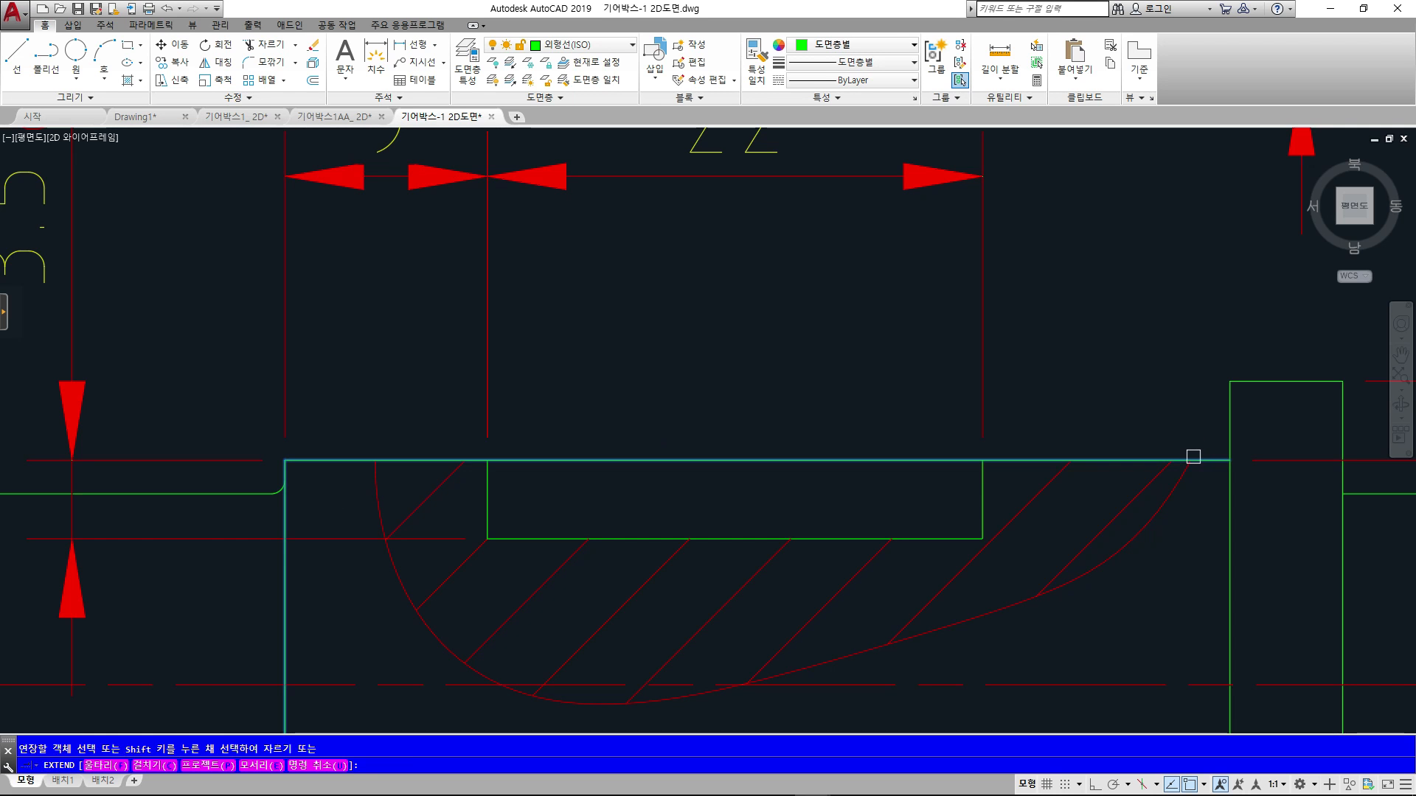
pyautogui.press('Escape')
pyautogui.press('Escape')
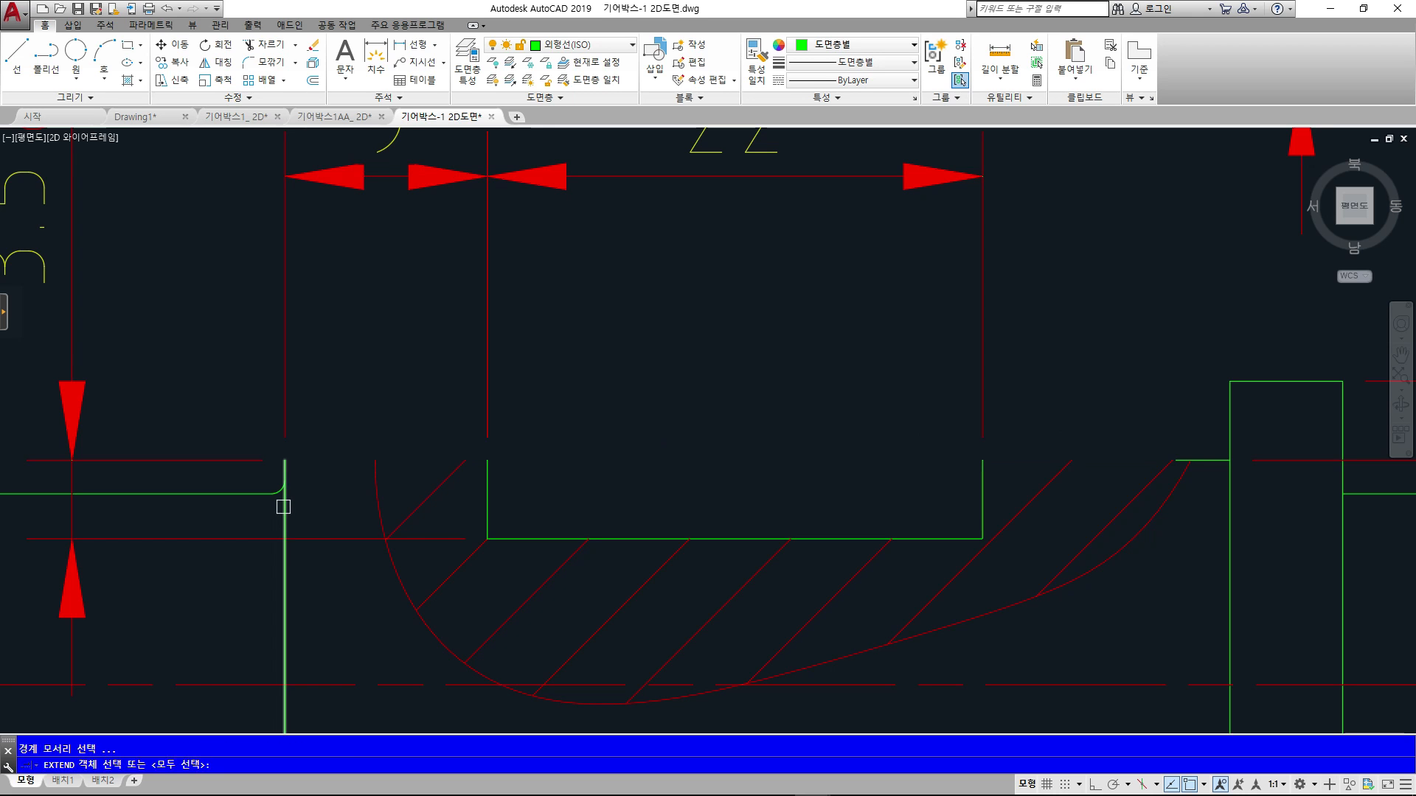
# - Repeat the extension of the short top-edge piece across the keyway to the left shoulder edge
pyautogui.write('ex')
pyautogui.press('Return')
pyautogui.click(284, 512)
pyautogui.press('Return')
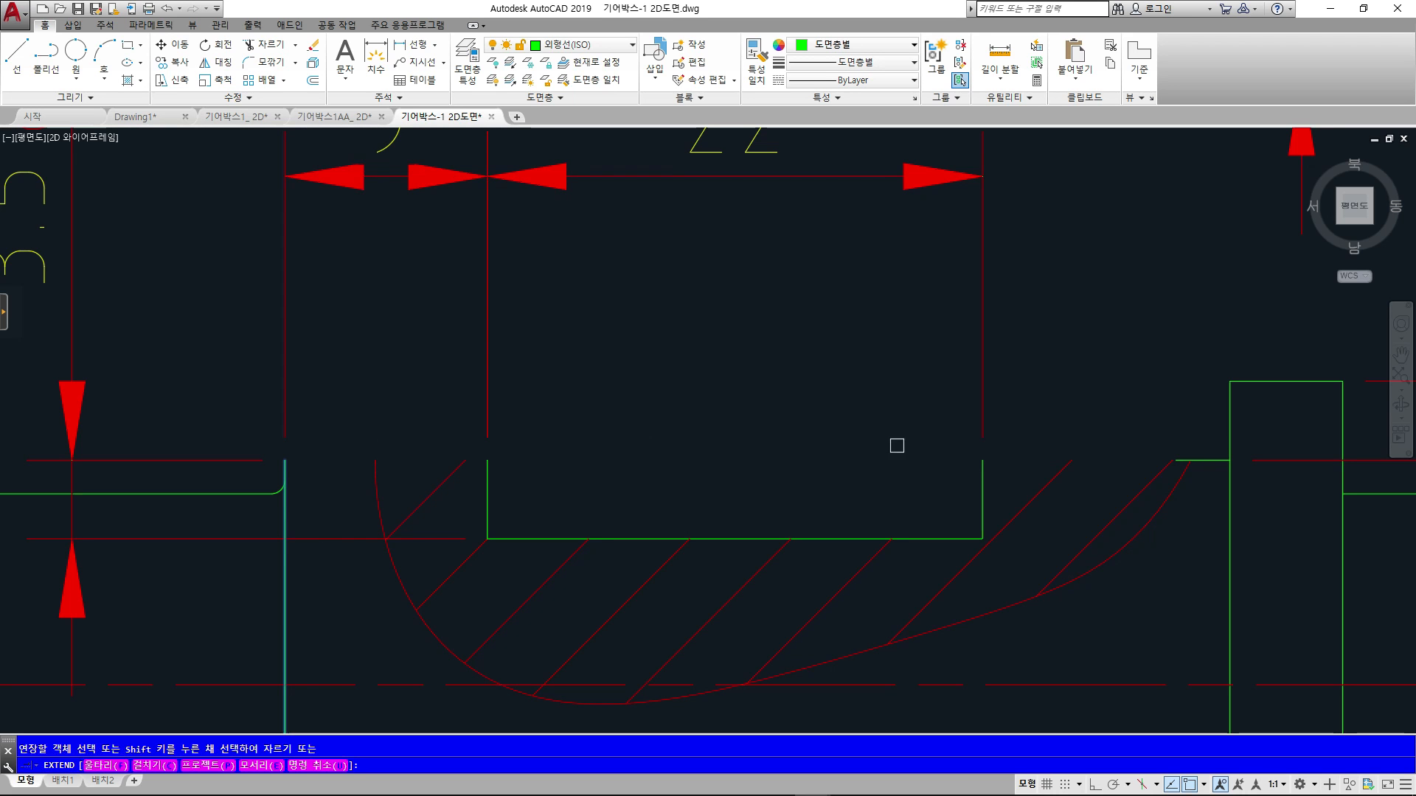
pyautogui.click(1207, 460)
pyautogui.press('Return')
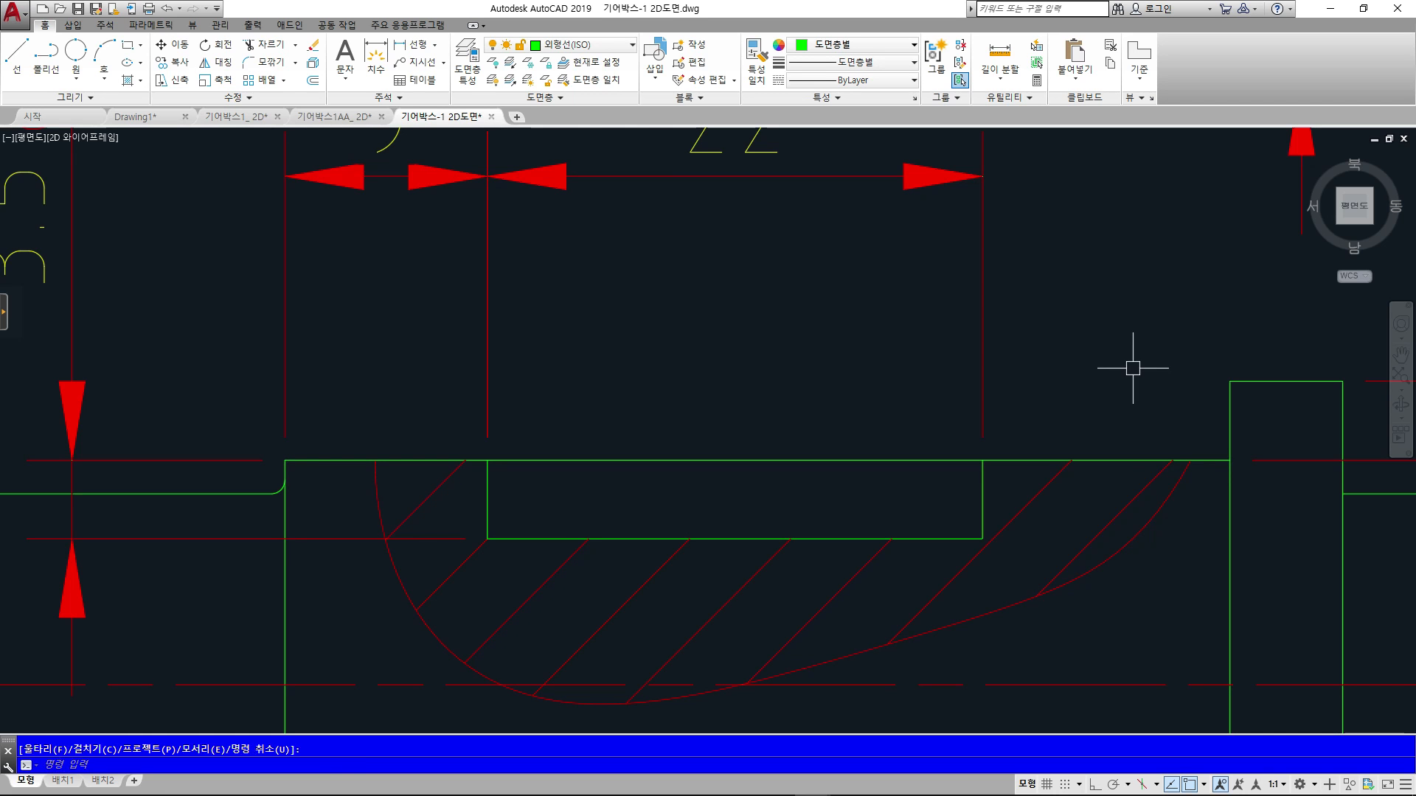
# - Undo the extension and shorten the left shoulder edge with Ortho on, stretching its upper endpoint down to the small corner arc
pyautogui.scroll(2, 233, 533)
pyautogui.click(306, 431)
pyautogui.click(307, 420)
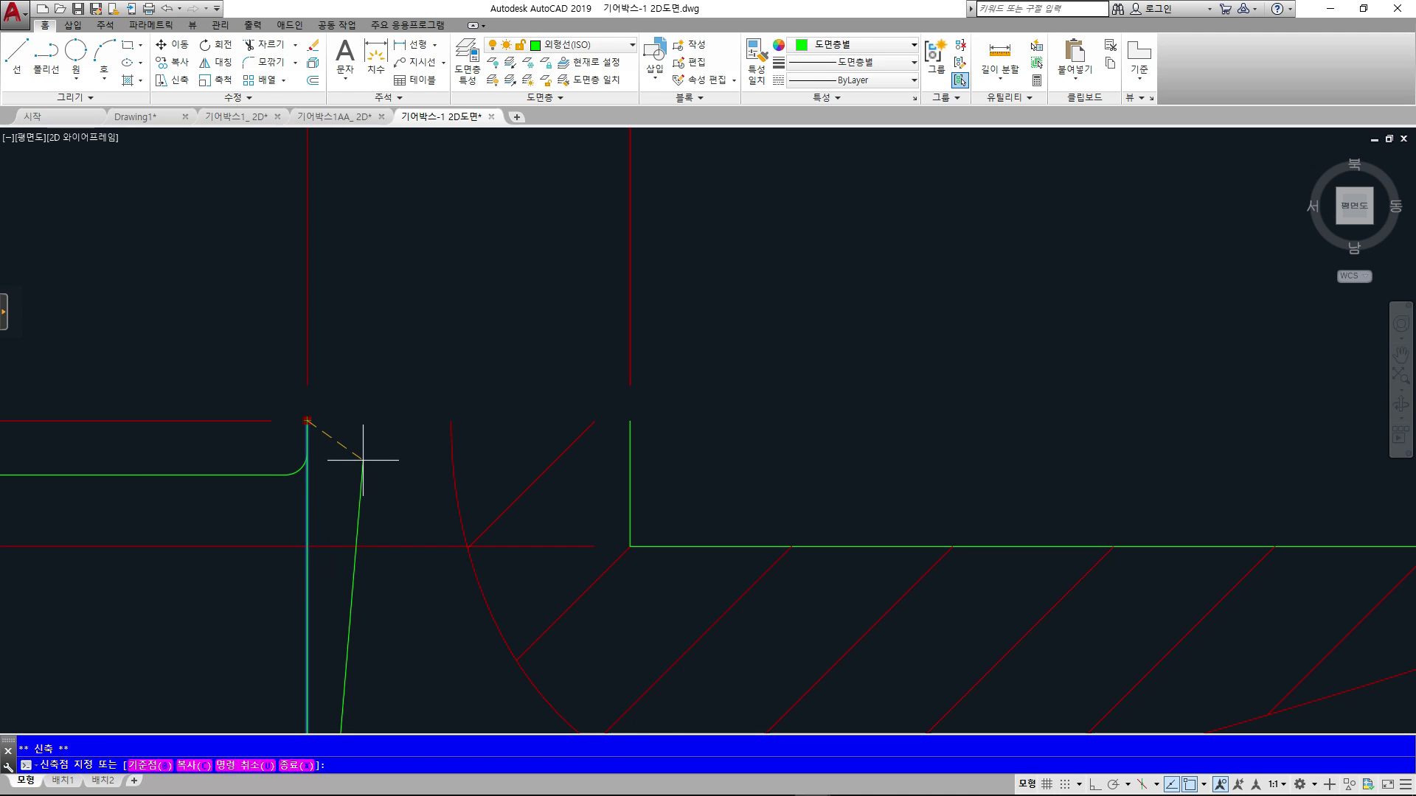
pyautogui.press('Escape')
pyautogui.press('Escape')
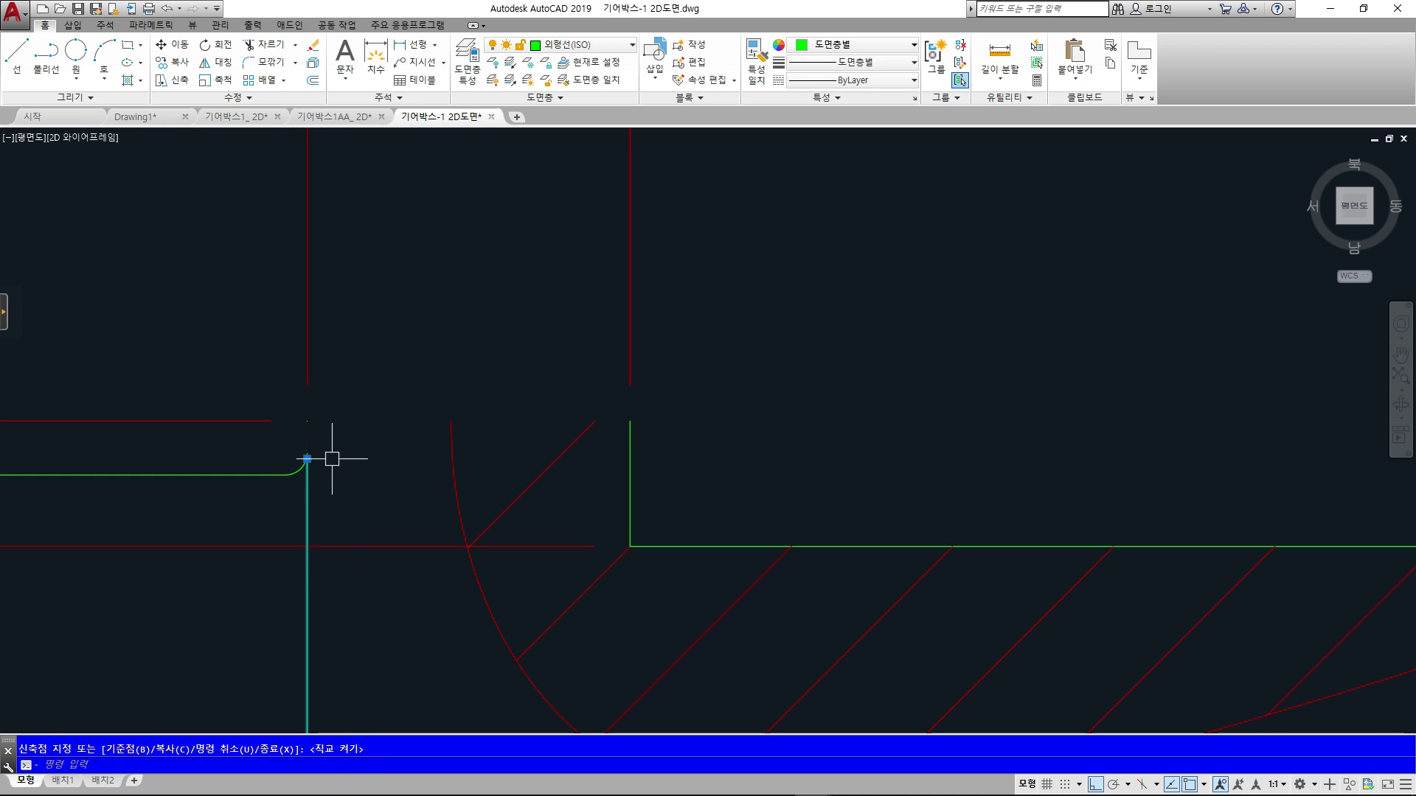
# - Try to extend the short top-edge piece beside the collar to the shortened left shoulder edge
pyautogui.scroll(-3, 355, 494)
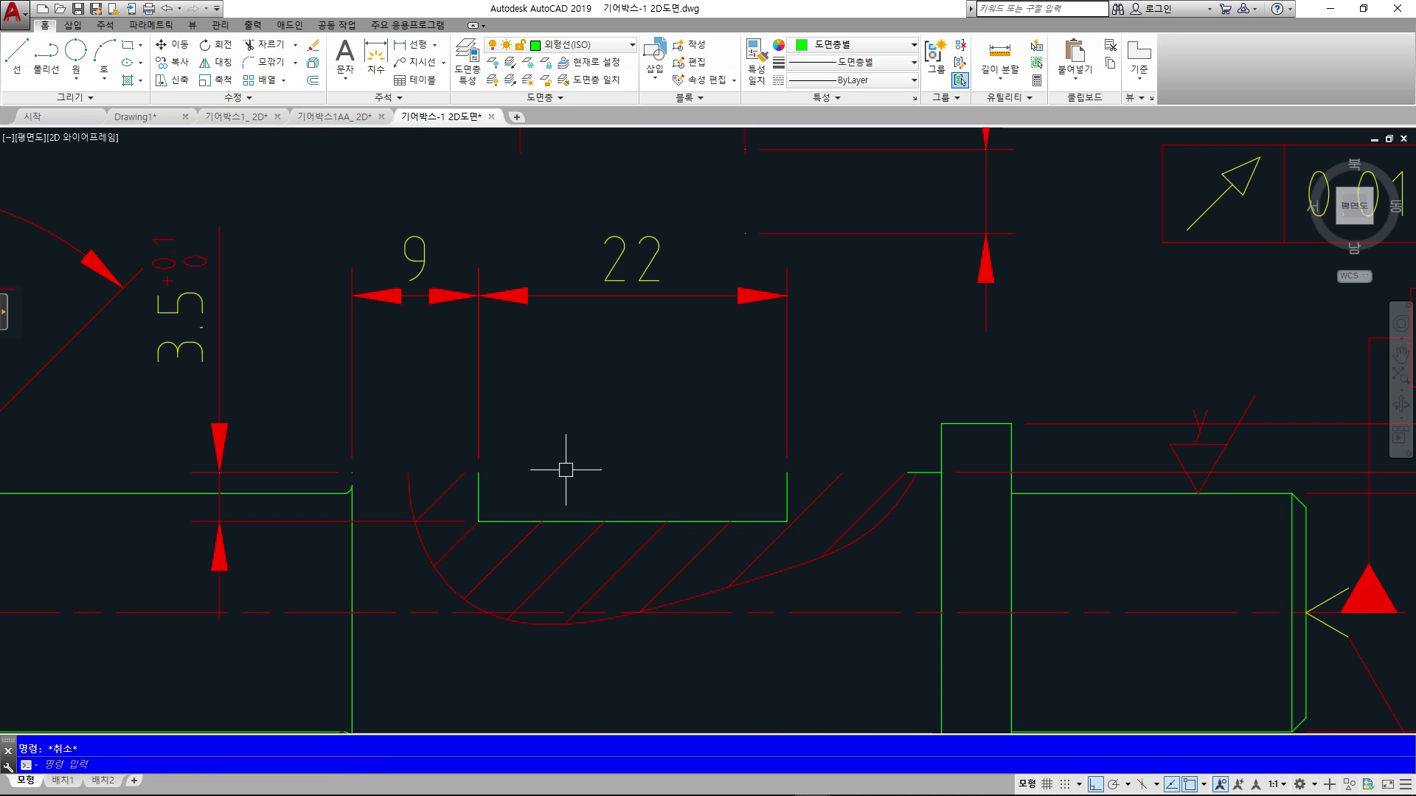
pyautogui.press('Return')
pyautogui.click(352, 571)
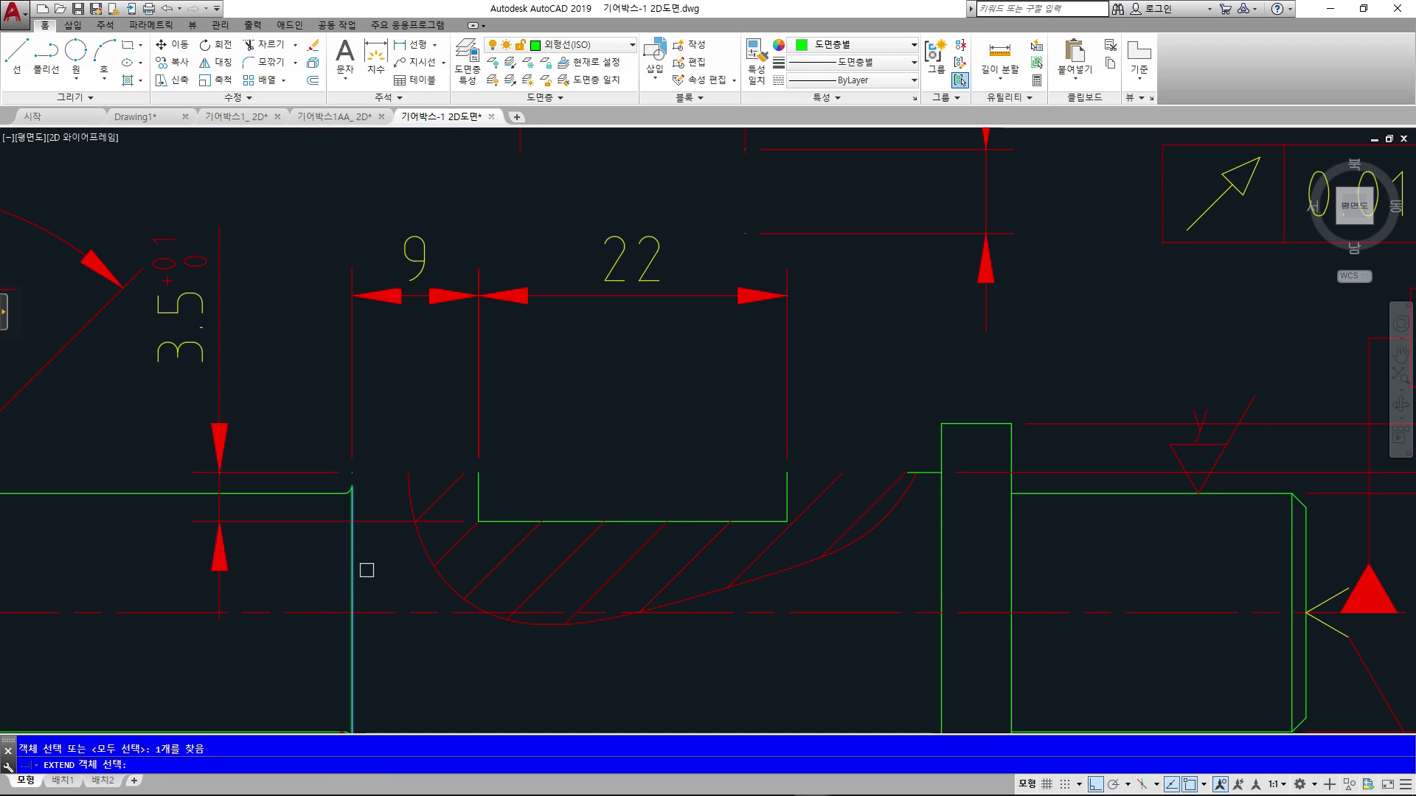
pyautogui.press('Return')
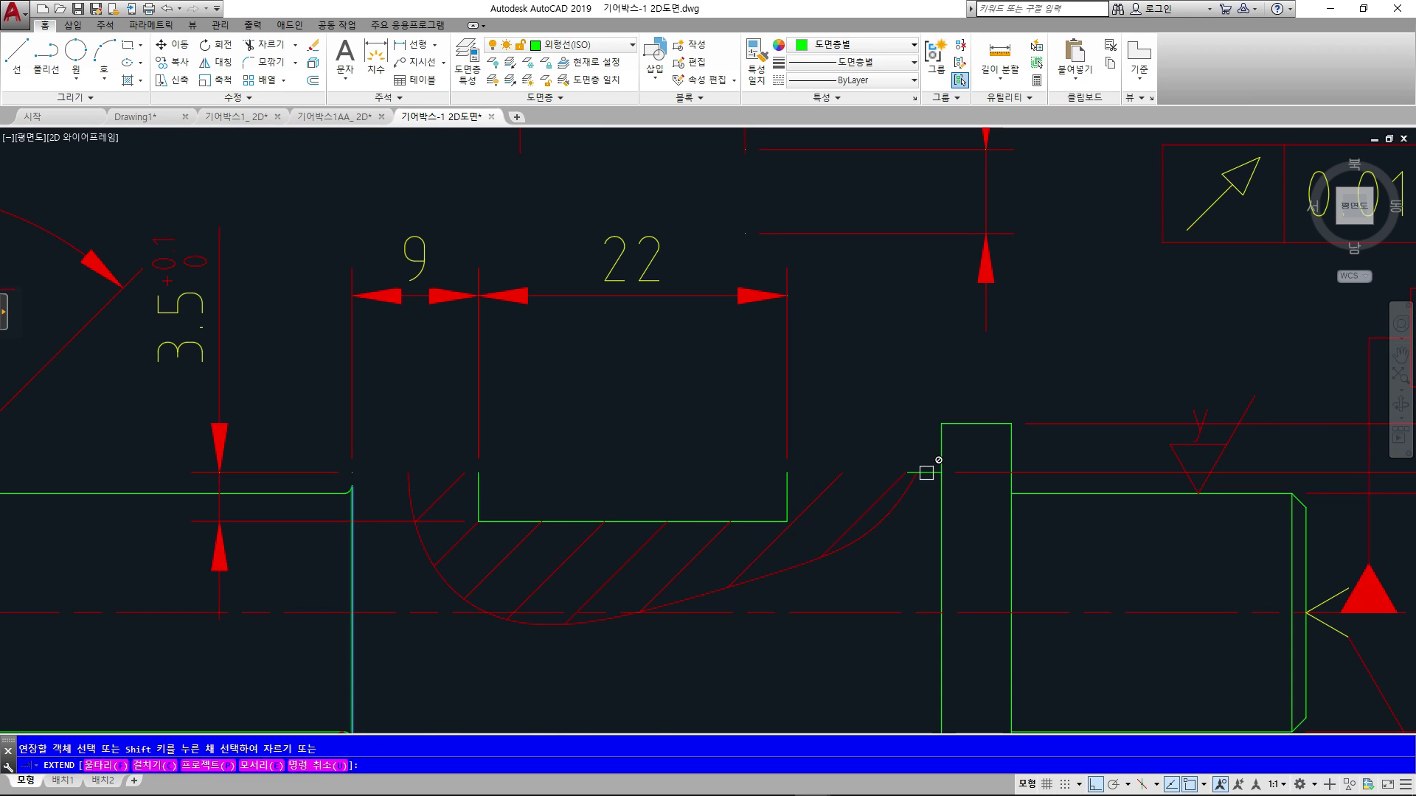
pyautogui.scroll(5, 926, 473)
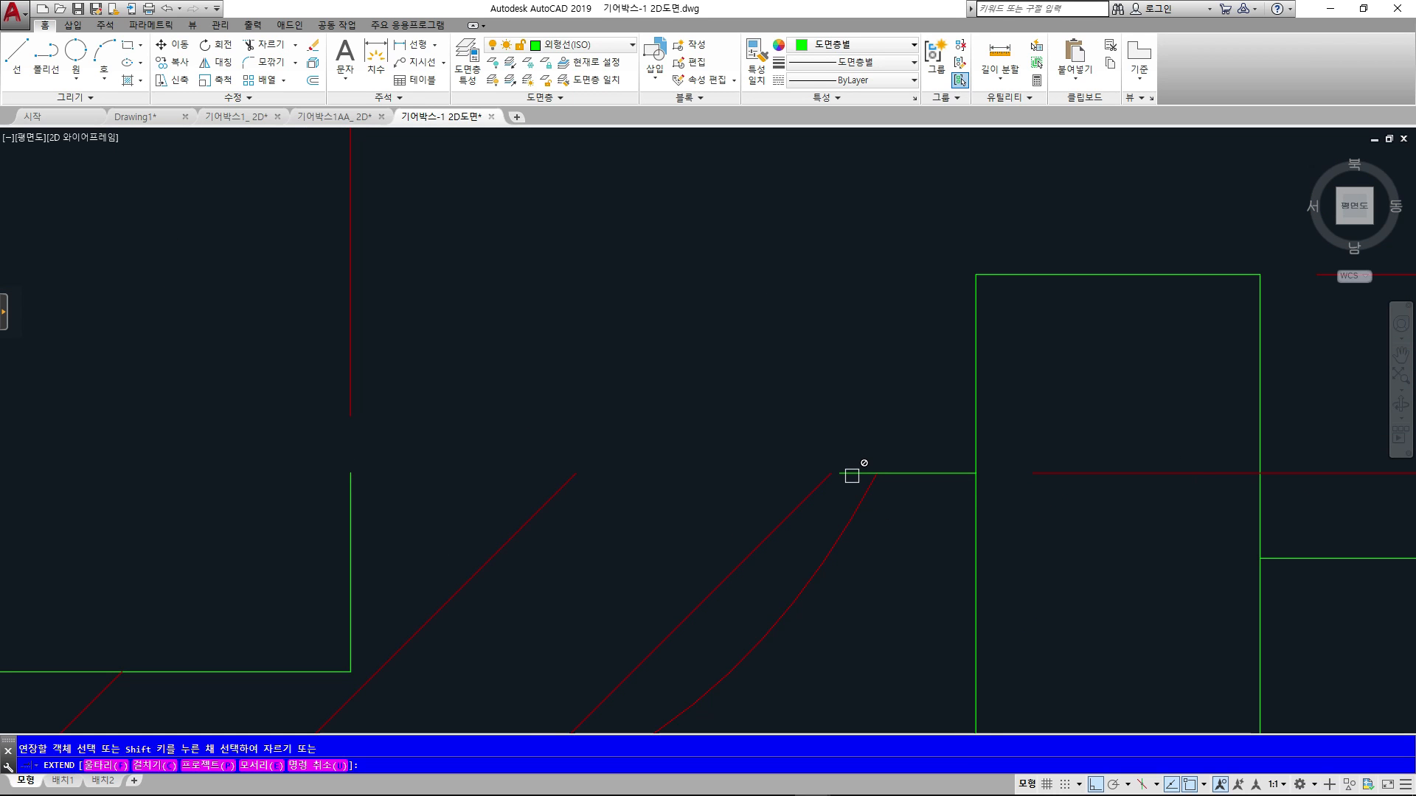
pyautogui.scroll(-4, 852, 475)
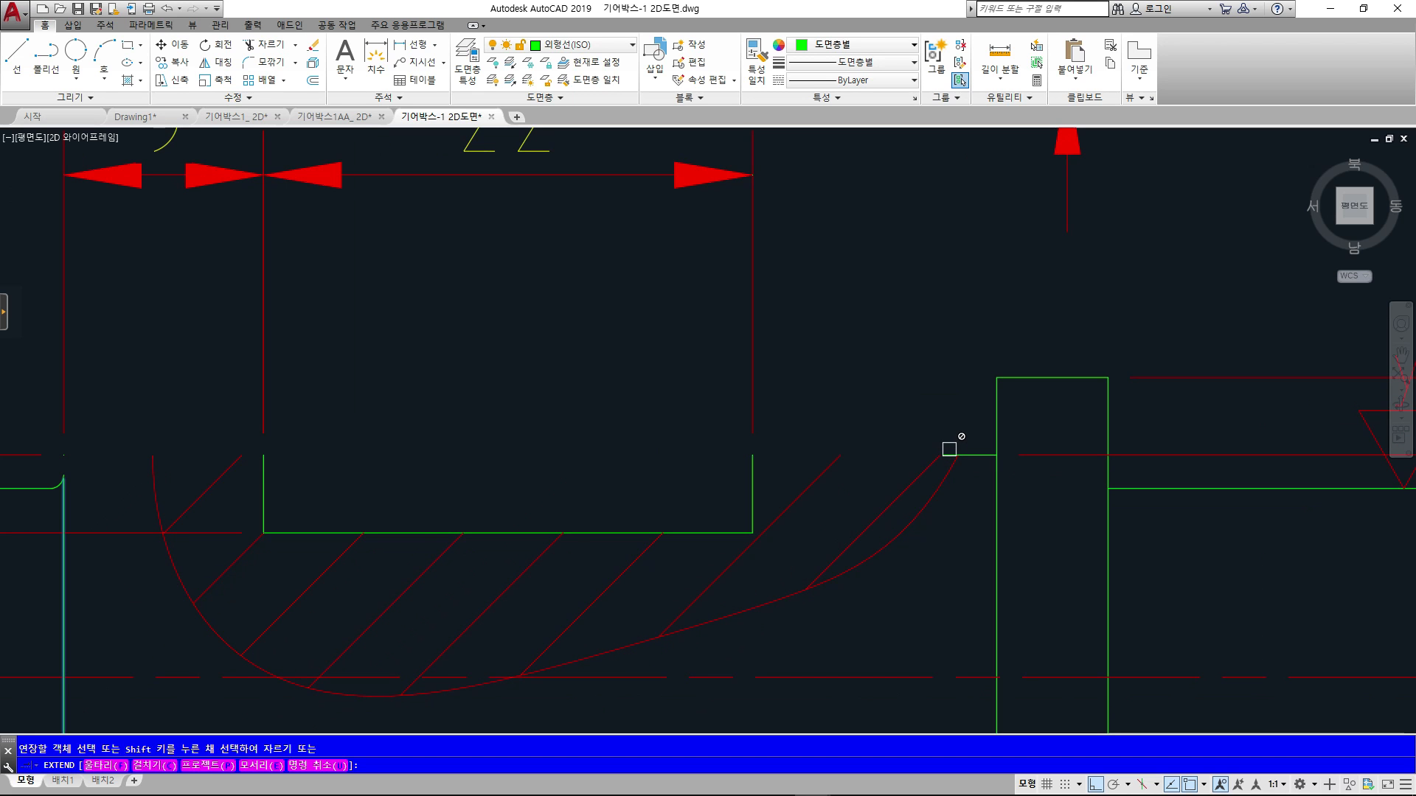
pyautogui.press('Escape')
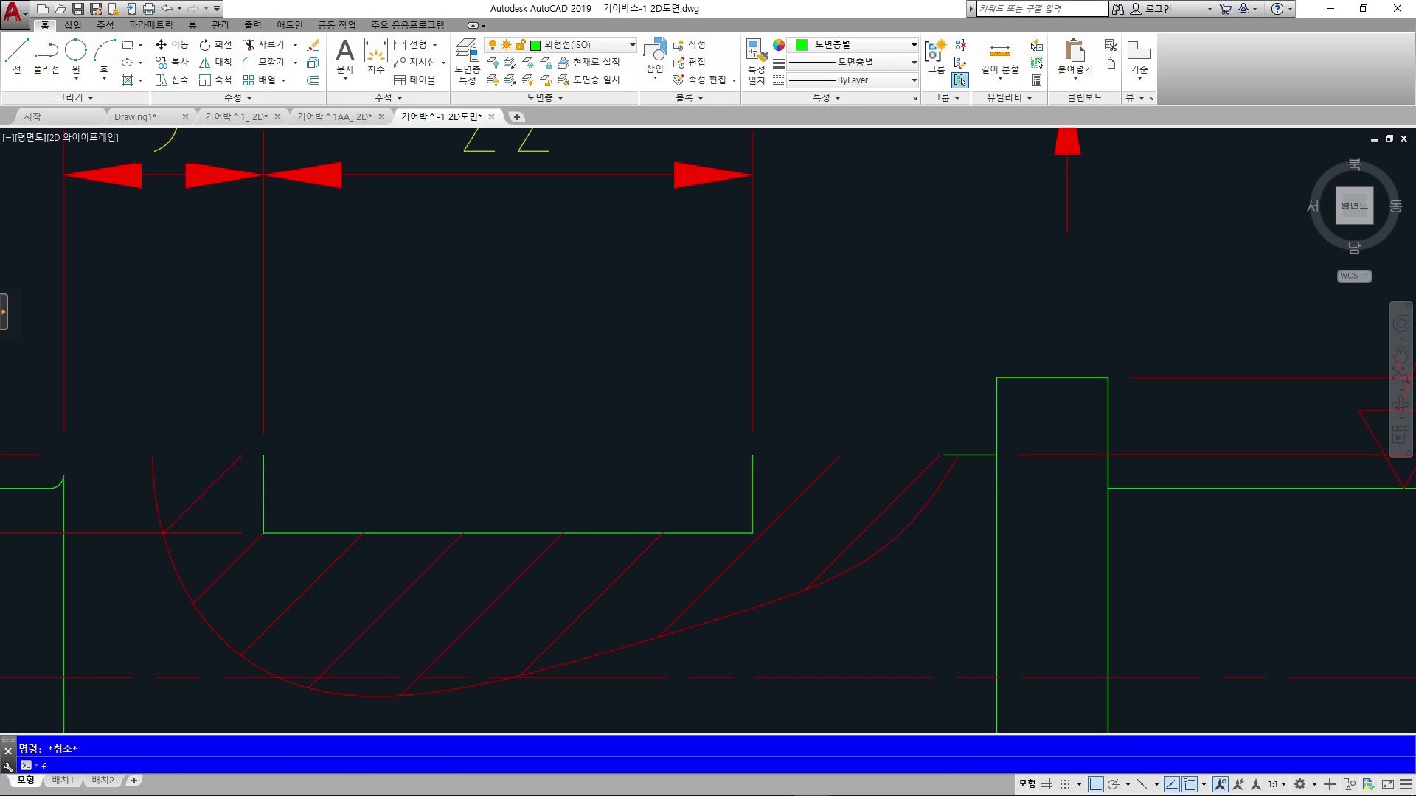
# - Fillet the shortened left shoulder edge and the short top-edge piece beside the collar with radius 0, joining them in a sharp corner
pyautogui.press('Return')
pyautogui.write('r')
pyautogui.press('Return')
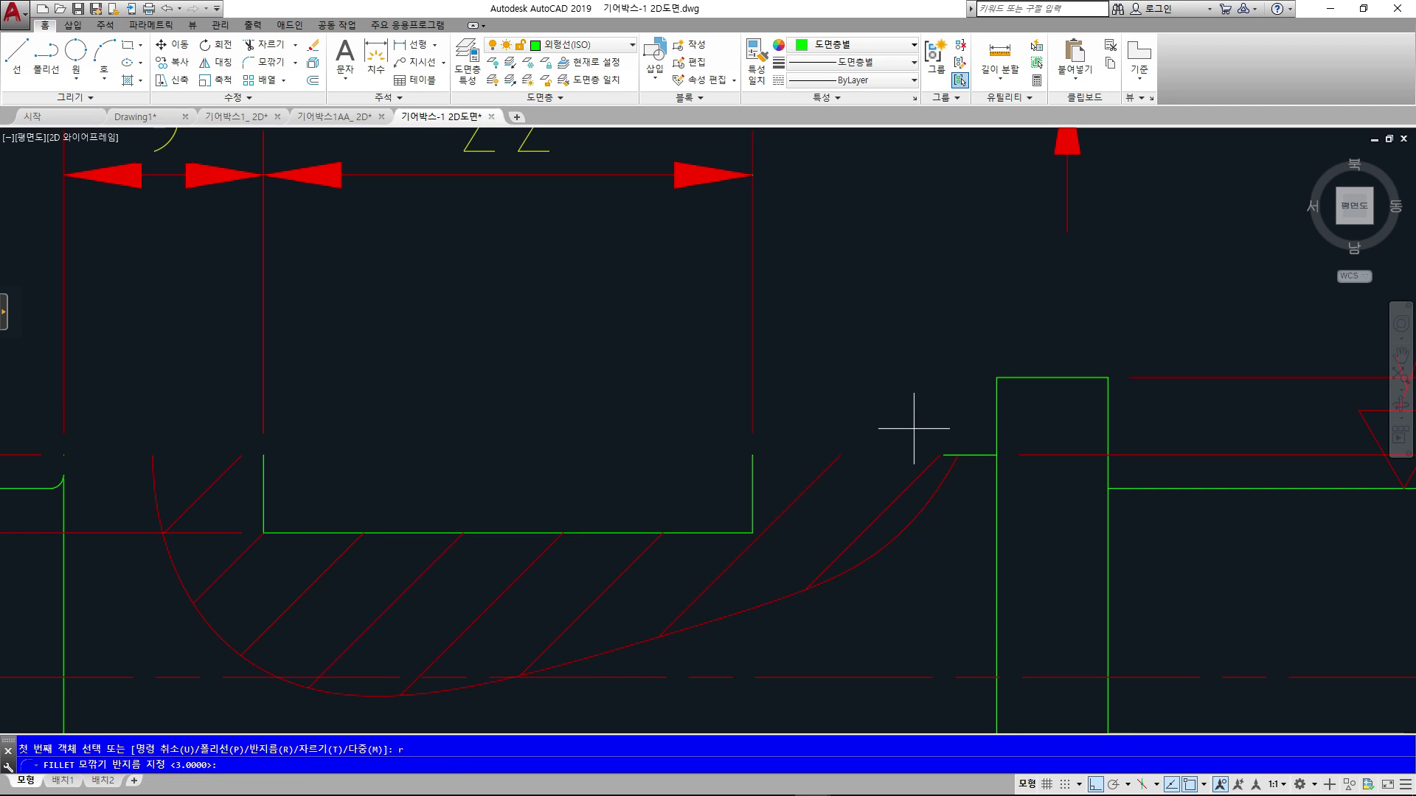
pyautogui.write('0')
pyautogui.press('Return')
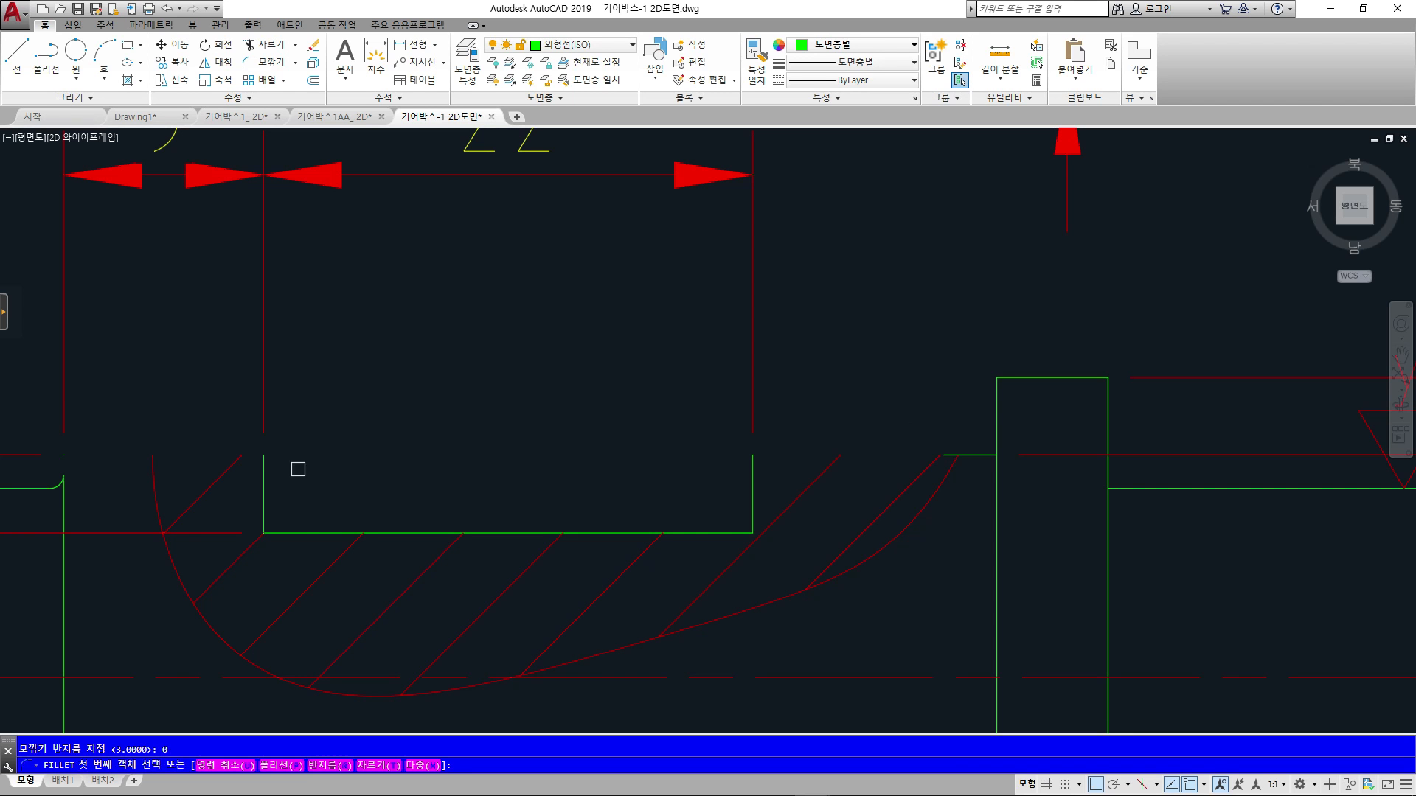
pyautogui.click(63, 496)
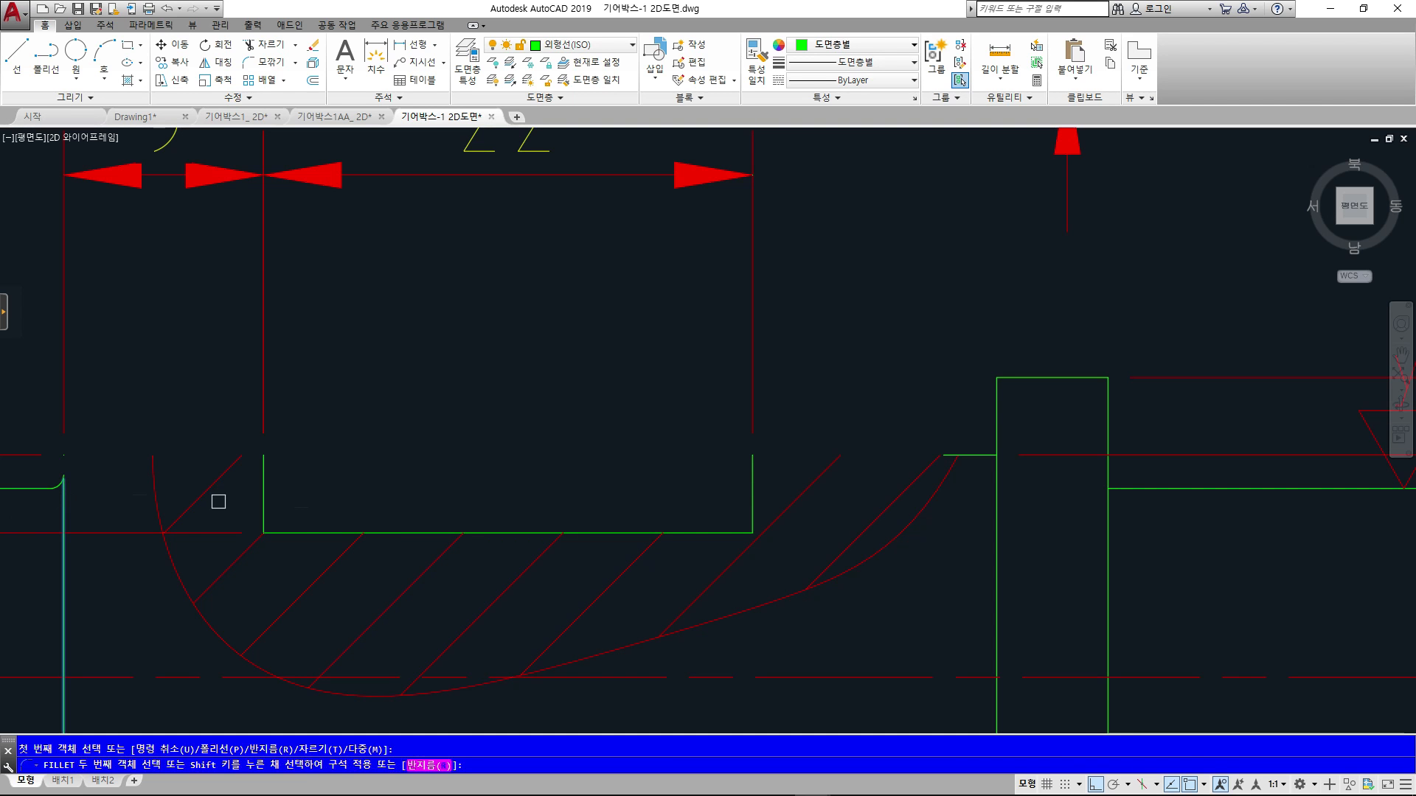
pyautogui.click(951, 454)
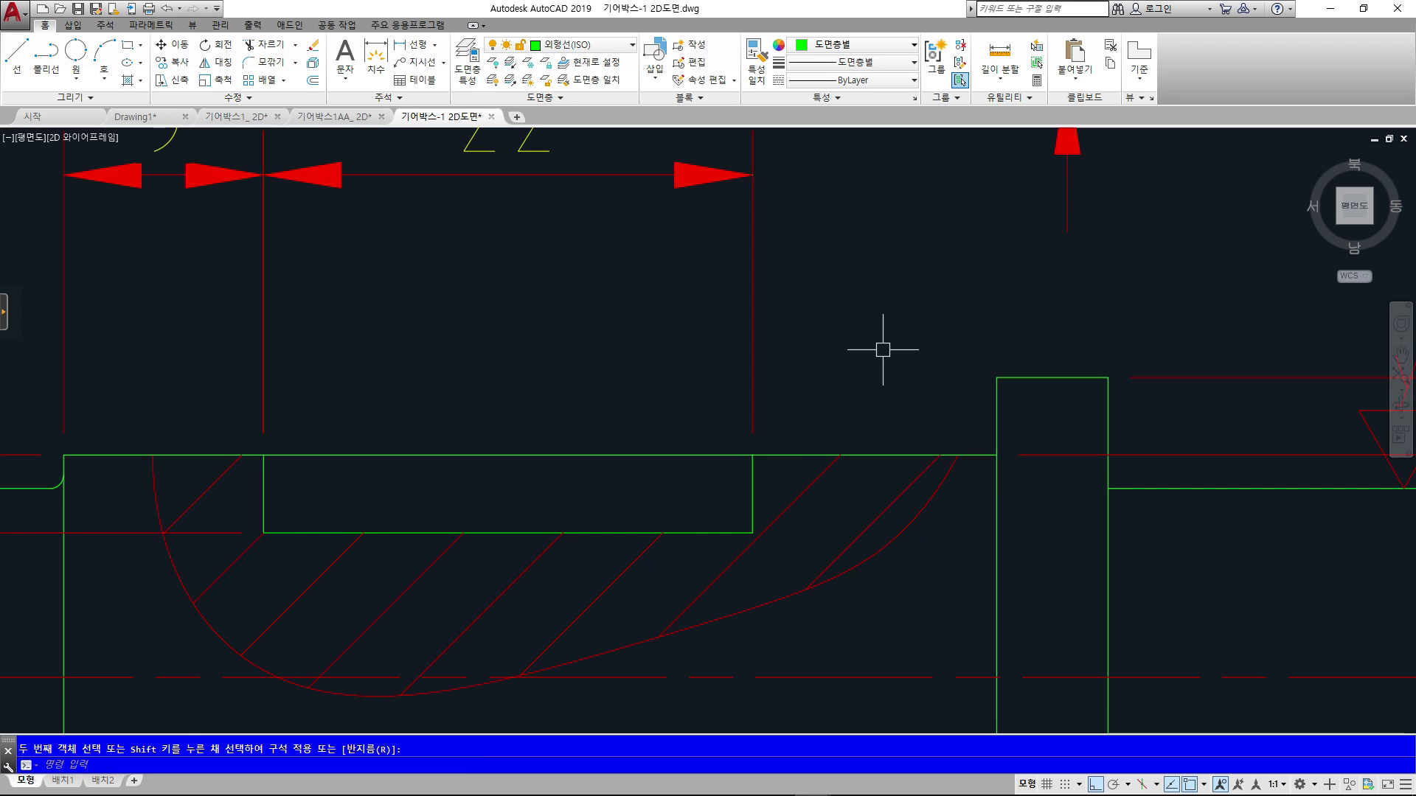
pyautogui.scroll(4, 243, 553)
pyautogui.moveTo(243, 553); pyautogui.dragTo(401, 547, button='middle')
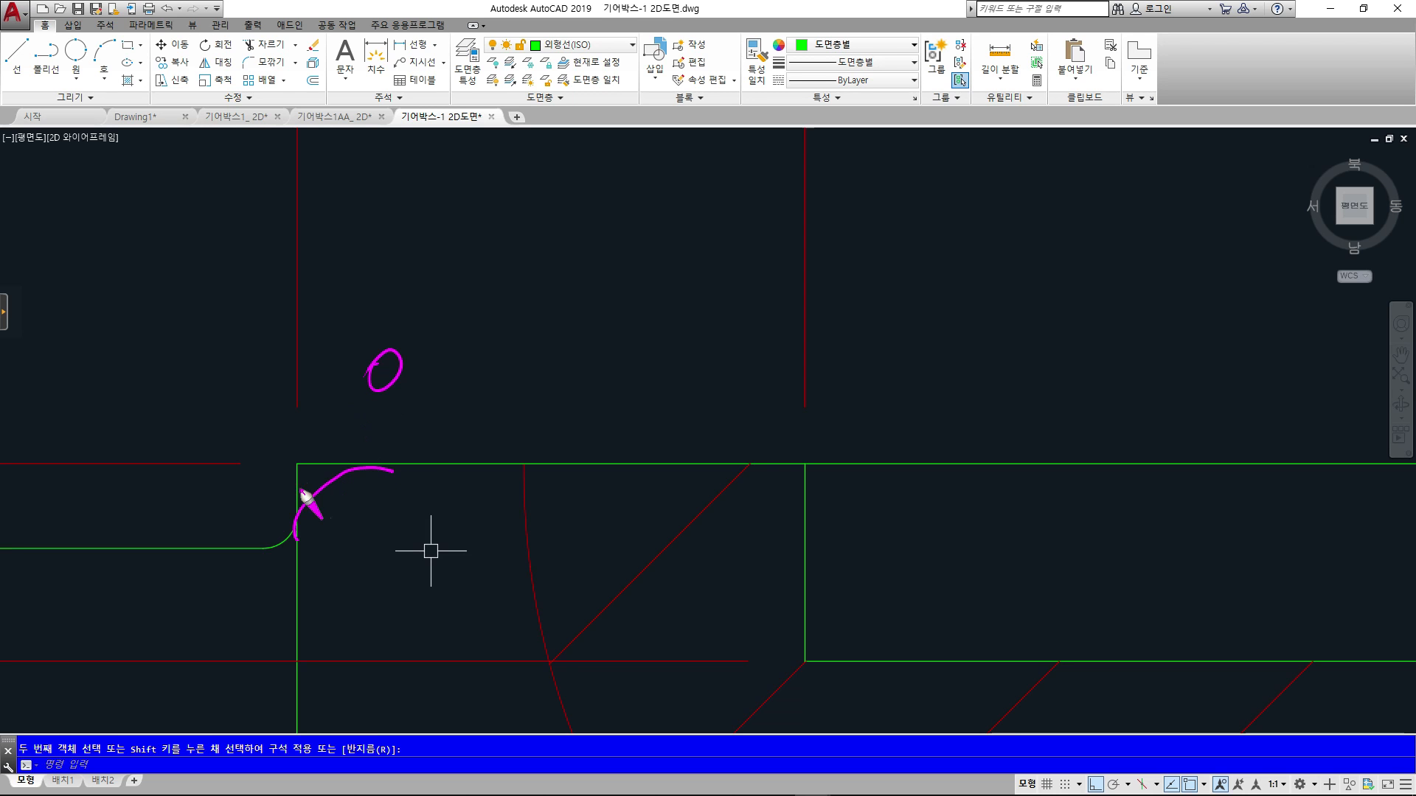
pyautogui.moveTo(287, 457); pyautogui.dragTo(347, 466)
pyautogui.press('Escape')
pyautogui.scroll(-3, 456, 459)
pyautogui.scroll(2, 591, 421)
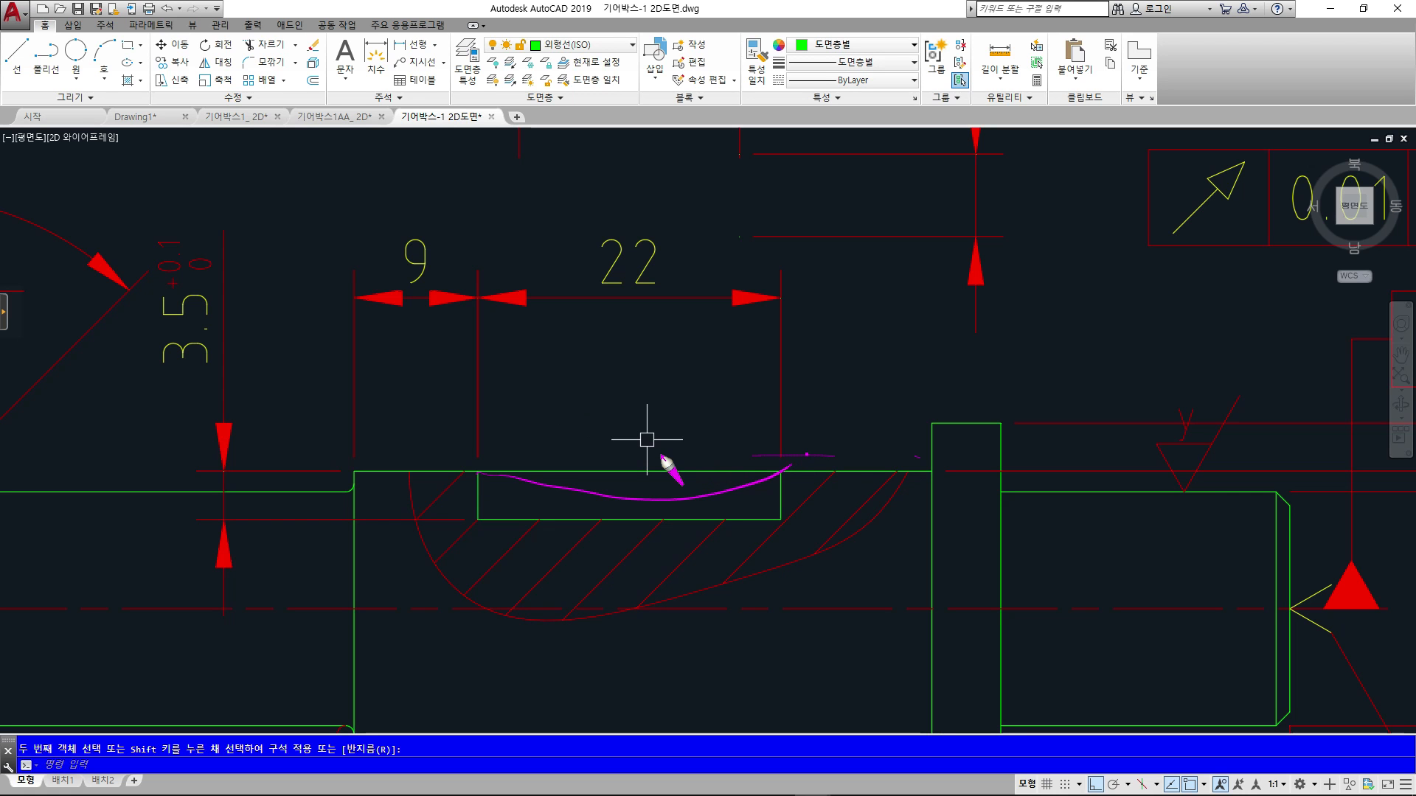
pyautogui.moveTo(719, 440); pyautogui.dragTo(723, 442)
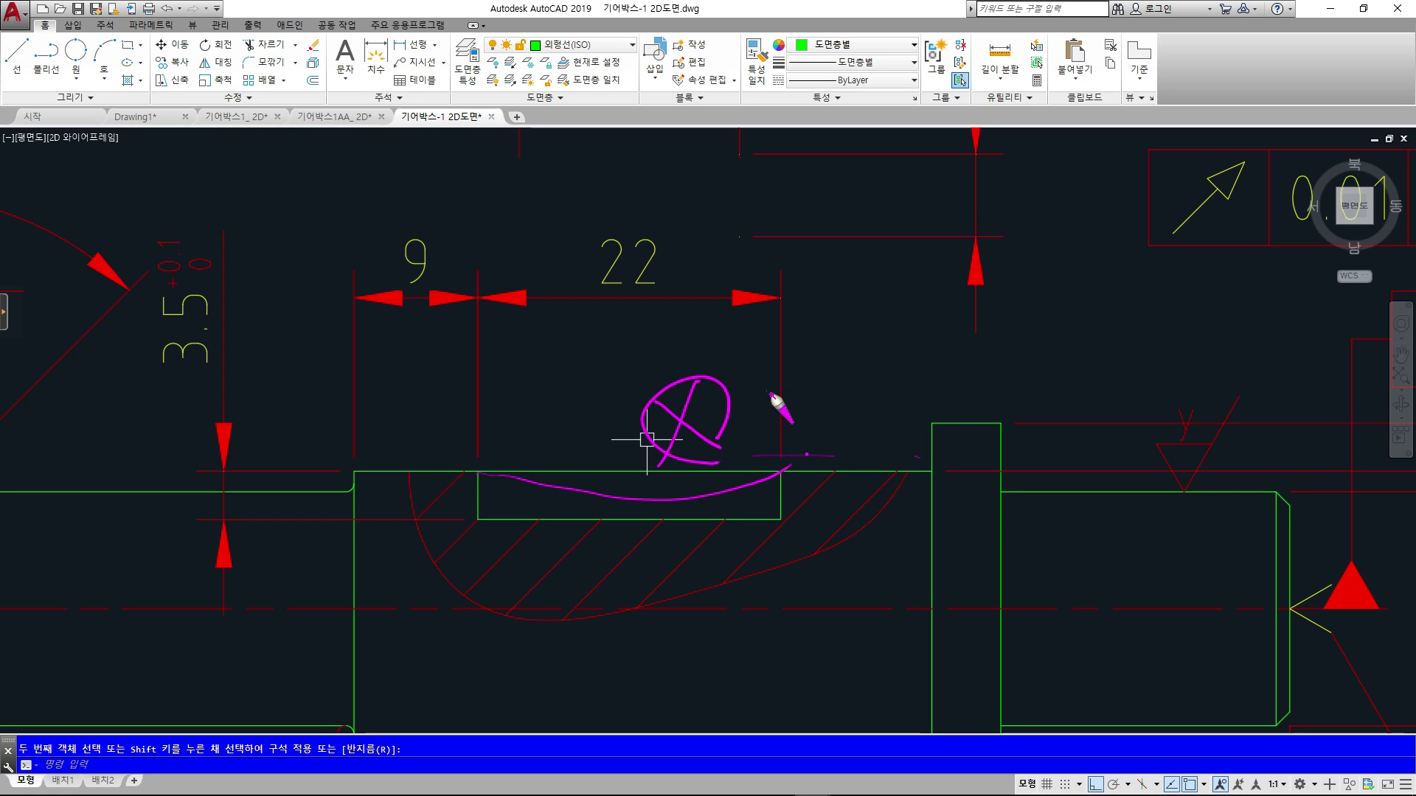
pyautogui.press('Escape')
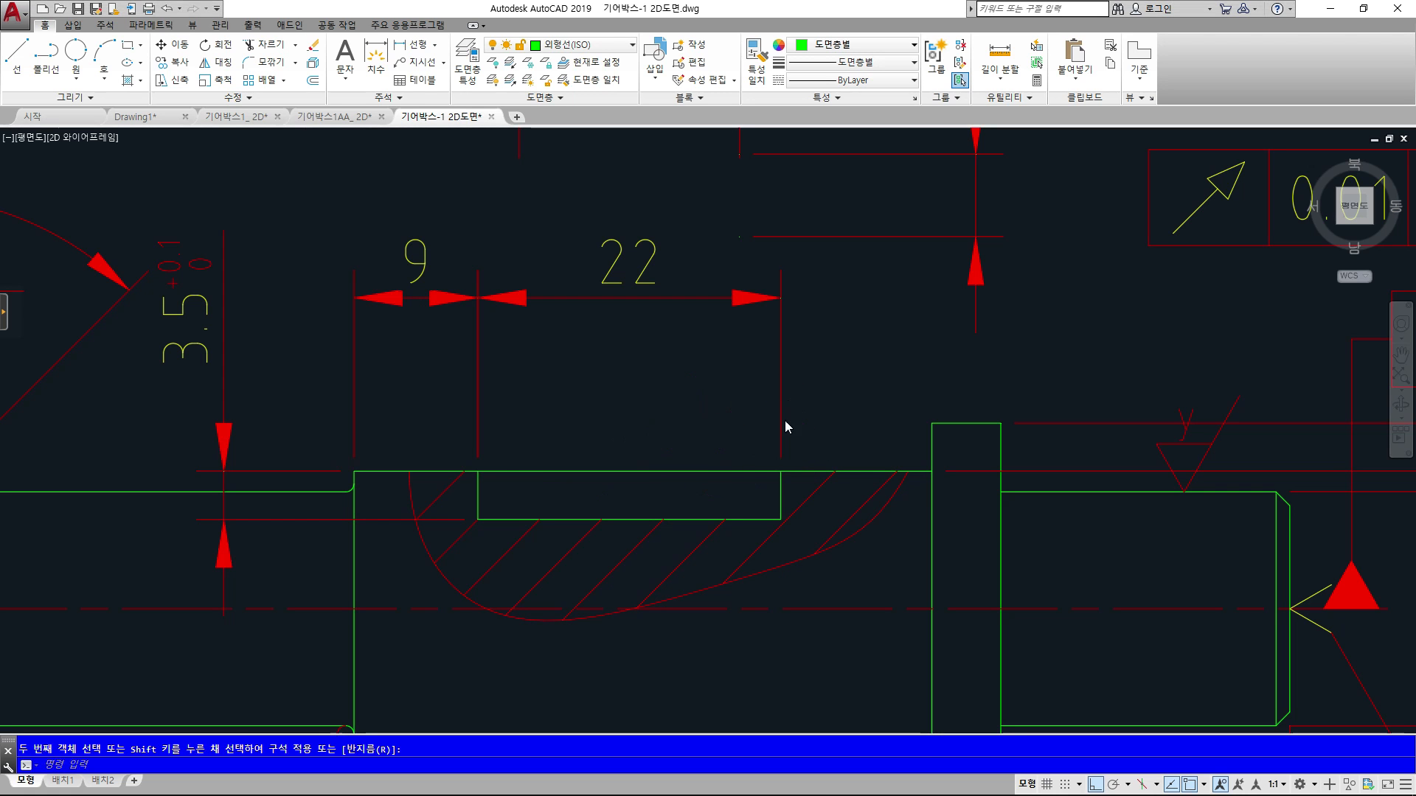
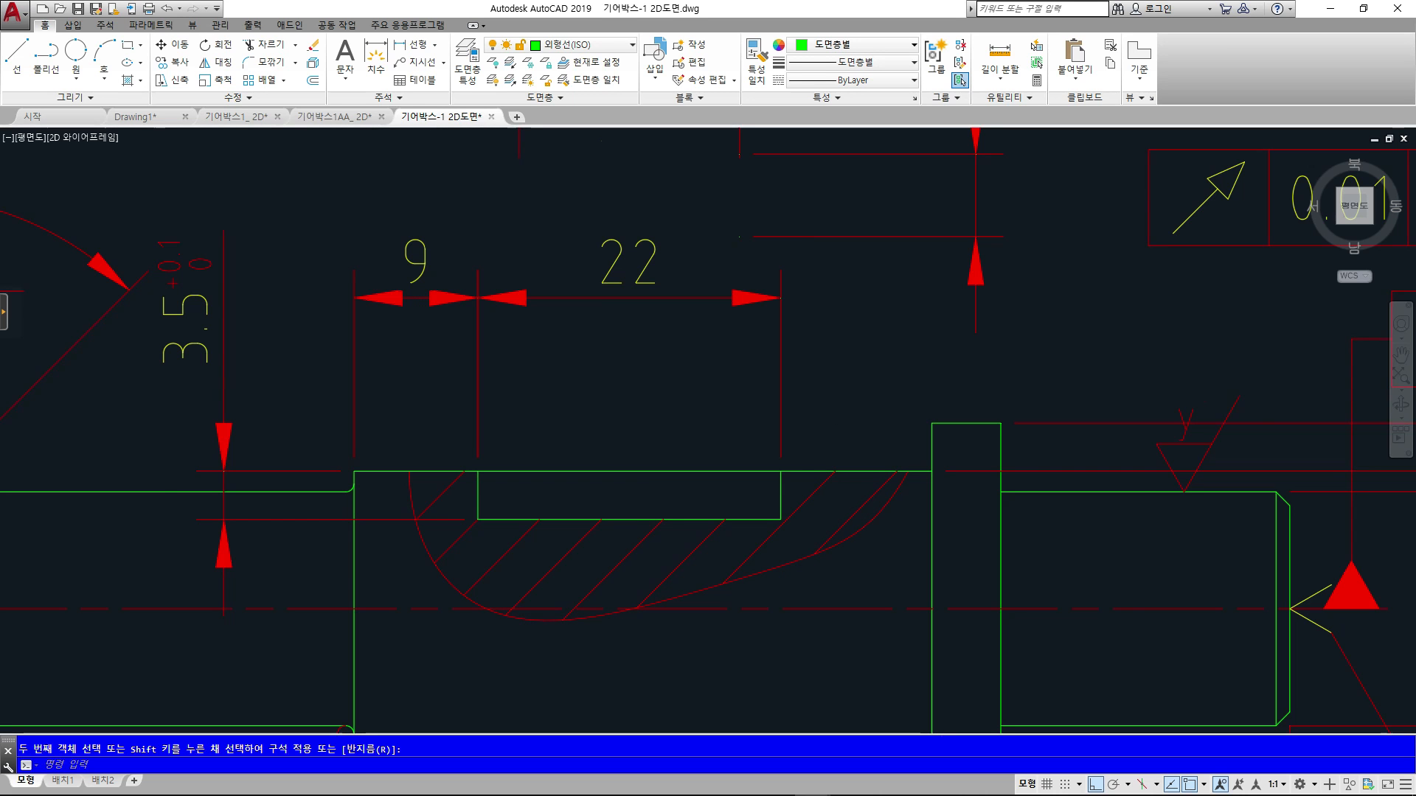
# - Regenerate the drawing display to smooth the angular left end of the keyway plan view above the shaft
pyautogui.scroll(-5, 821, 386)
pyautogui.scroll(3, 848, 415)
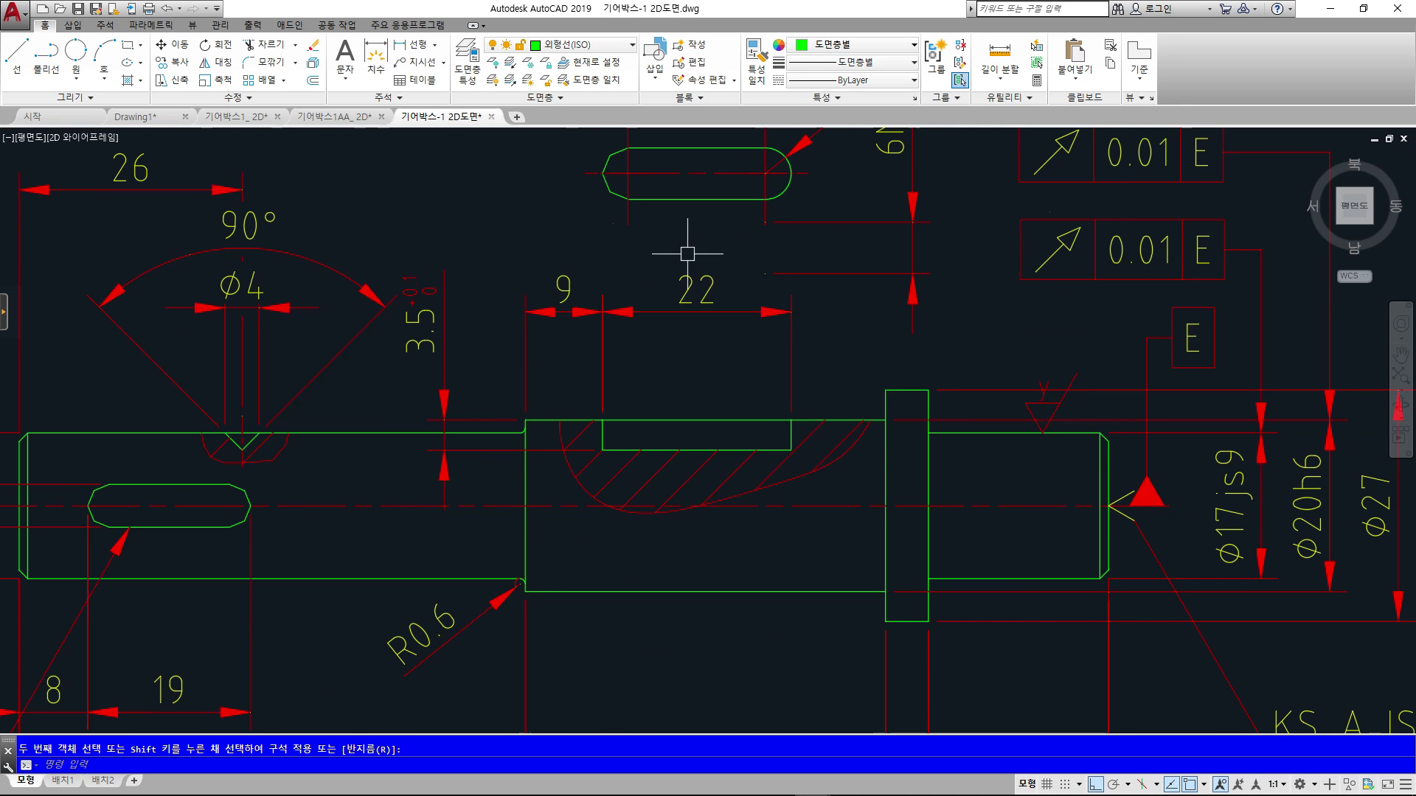
pyautogui.scroll(4, 687, 253)
pyautogui.press('Escape')
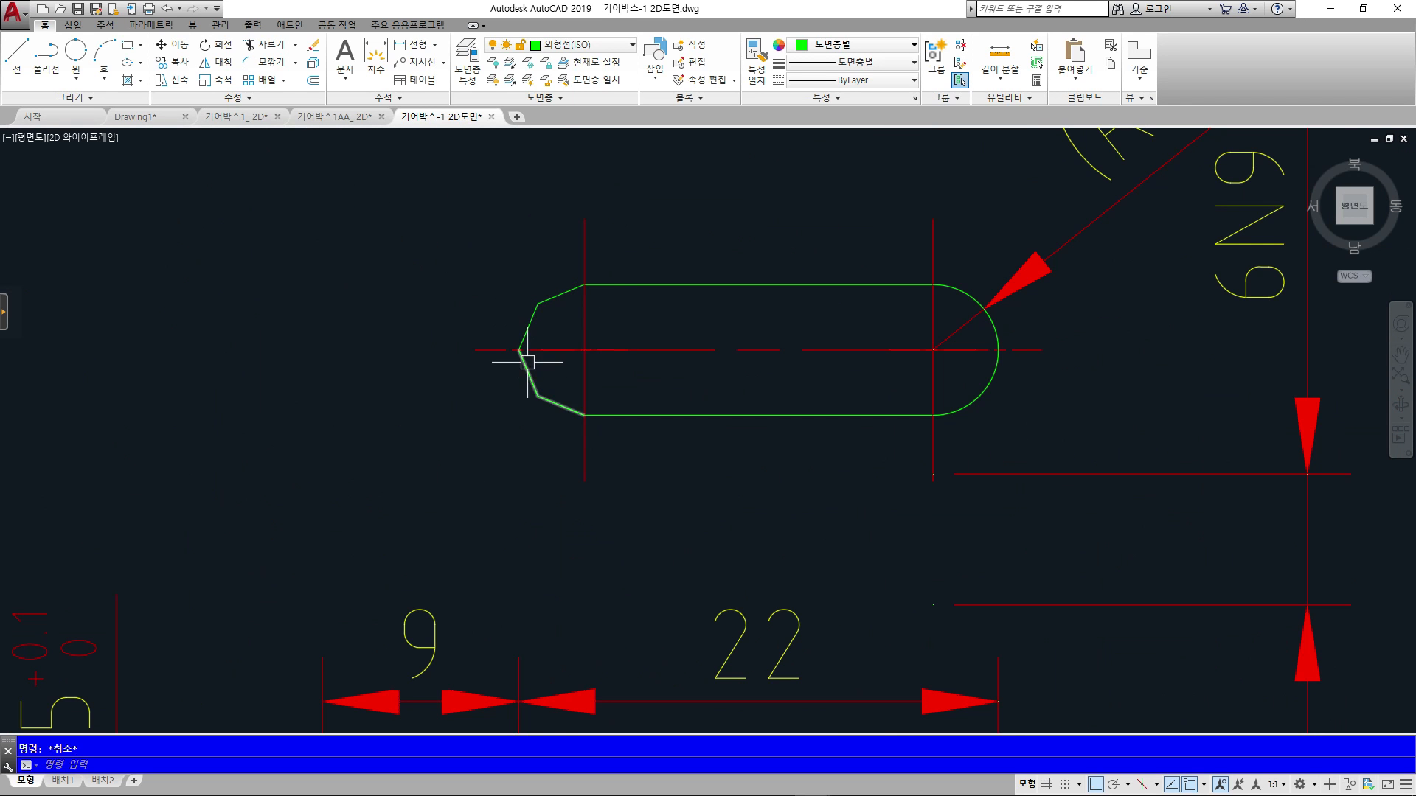
pyautogui.write('re')
pyautogui.press('Return')
pyautogui.click(541, 308)
pyautogui.press('Escape')
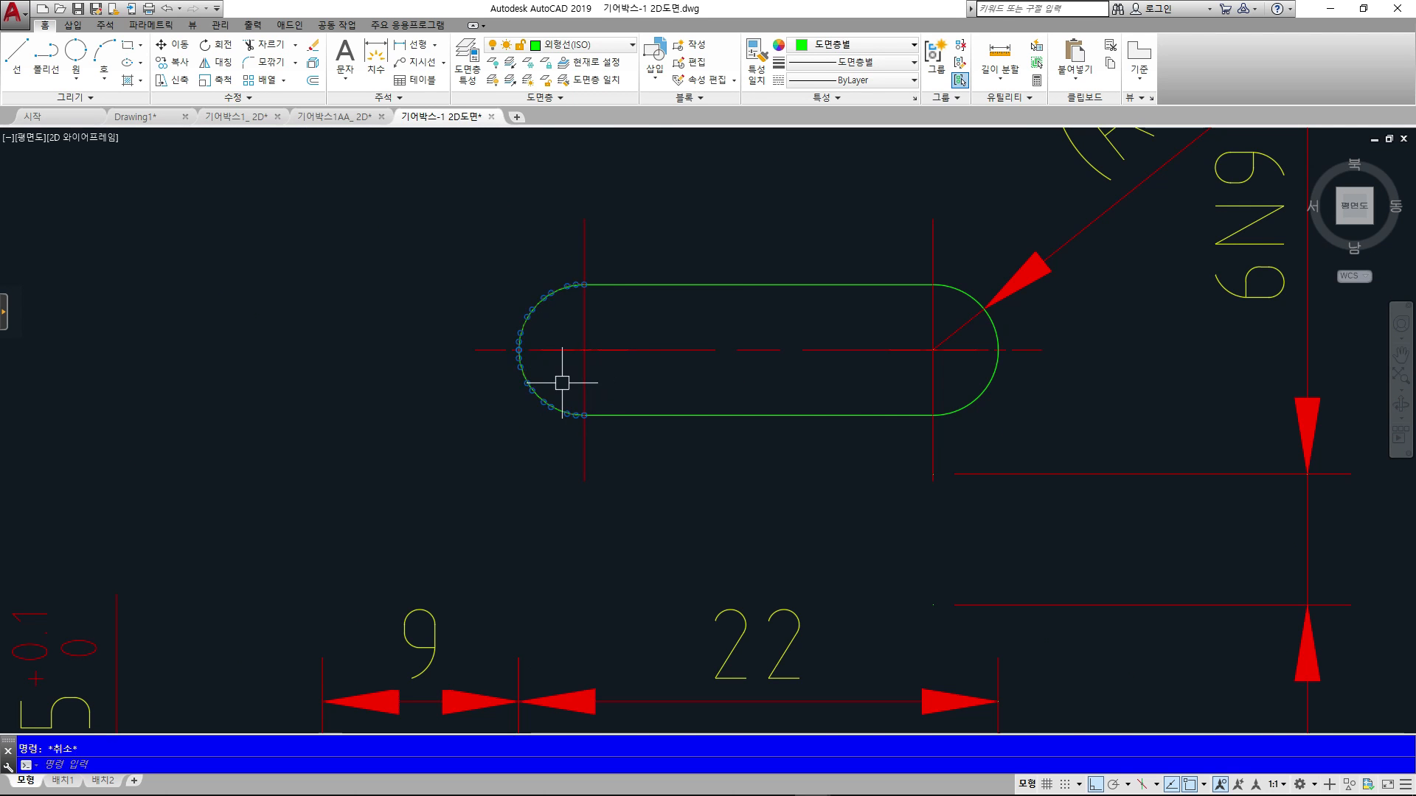
# - Try to add a radius dimension to the rounded left end of the keyway plan view
pyautogui.scroll(-7, 559, 379)
pyautogui.scroll(6, 564, 452)
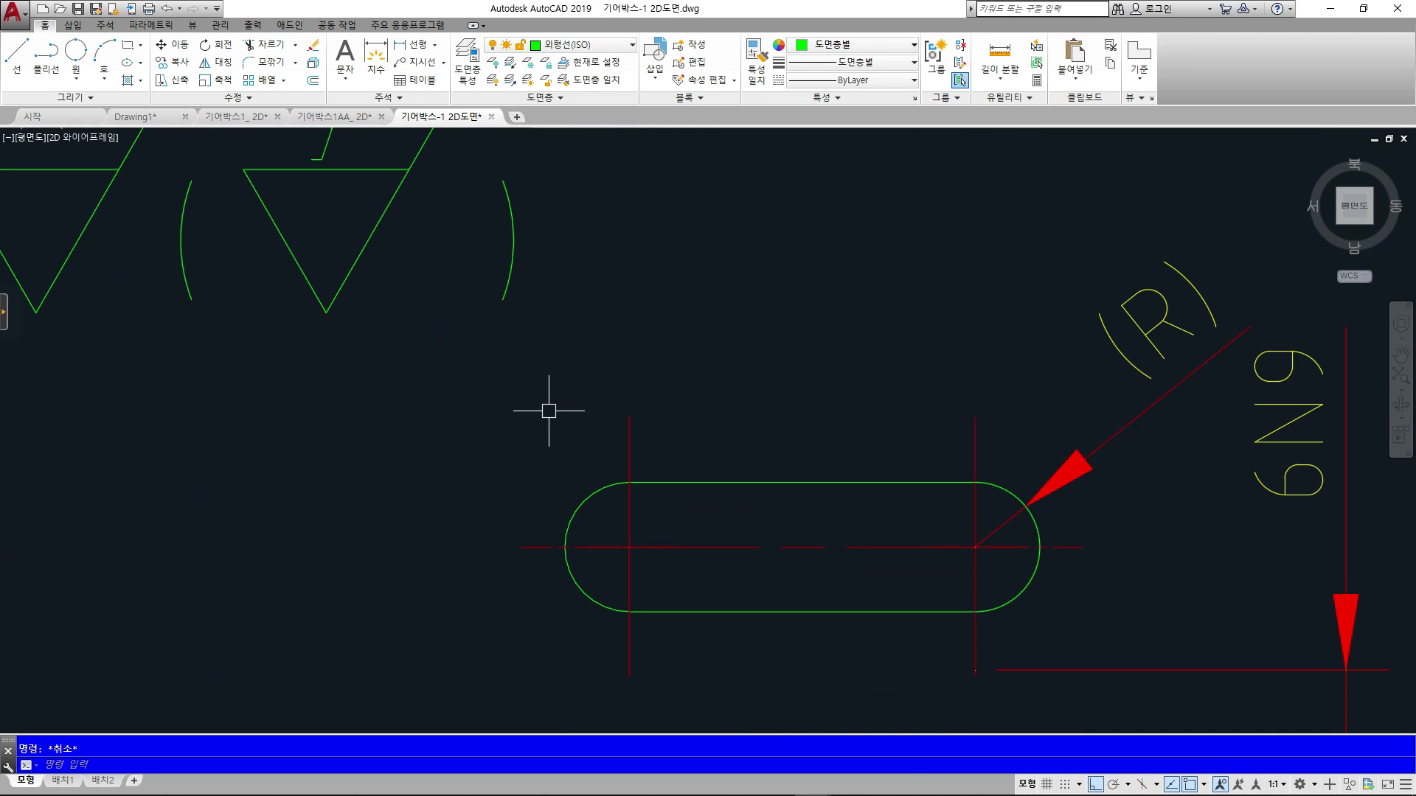
pyautogui.write('dim')
pyautogui.press('Return')
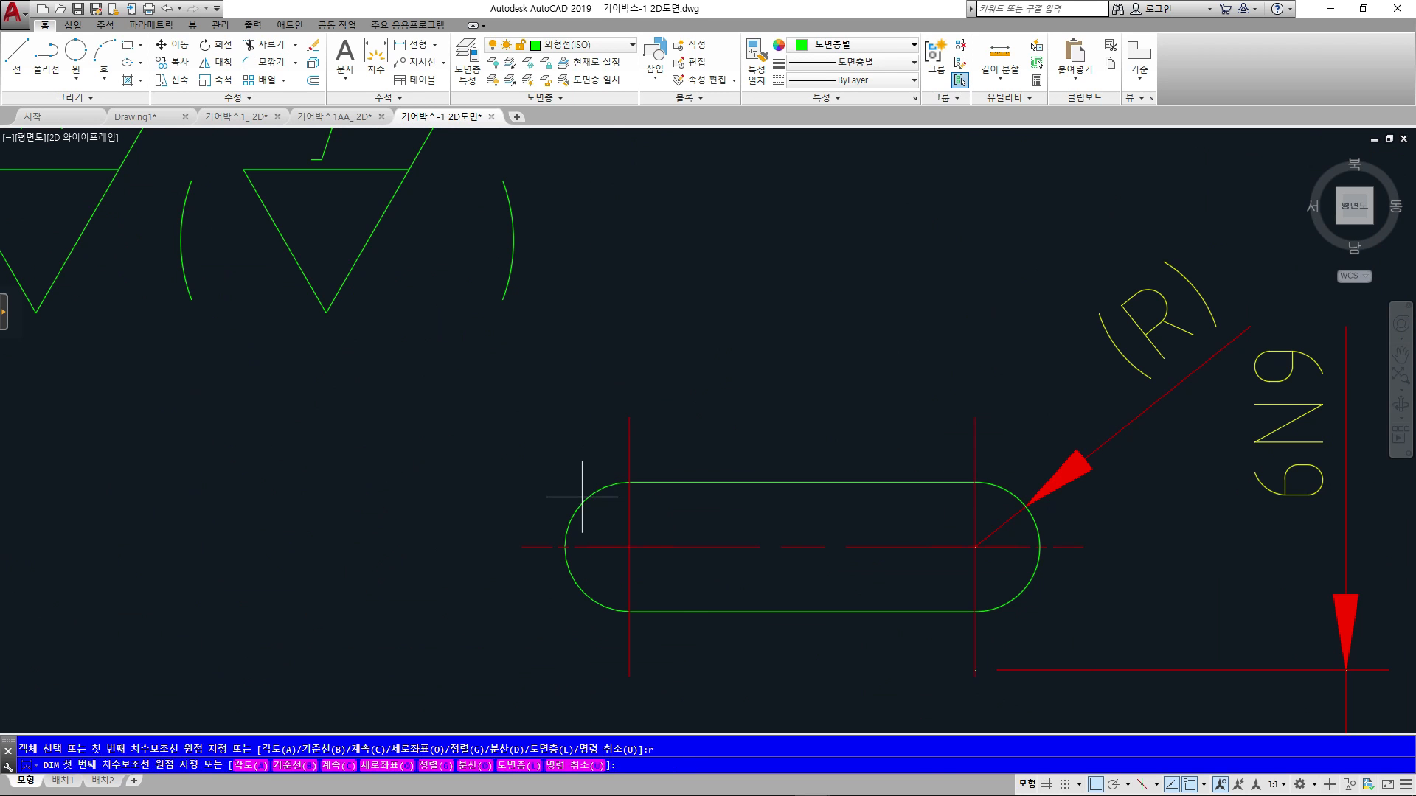
pyautogui.press('Escape')
pyautogui.click(105, 25)
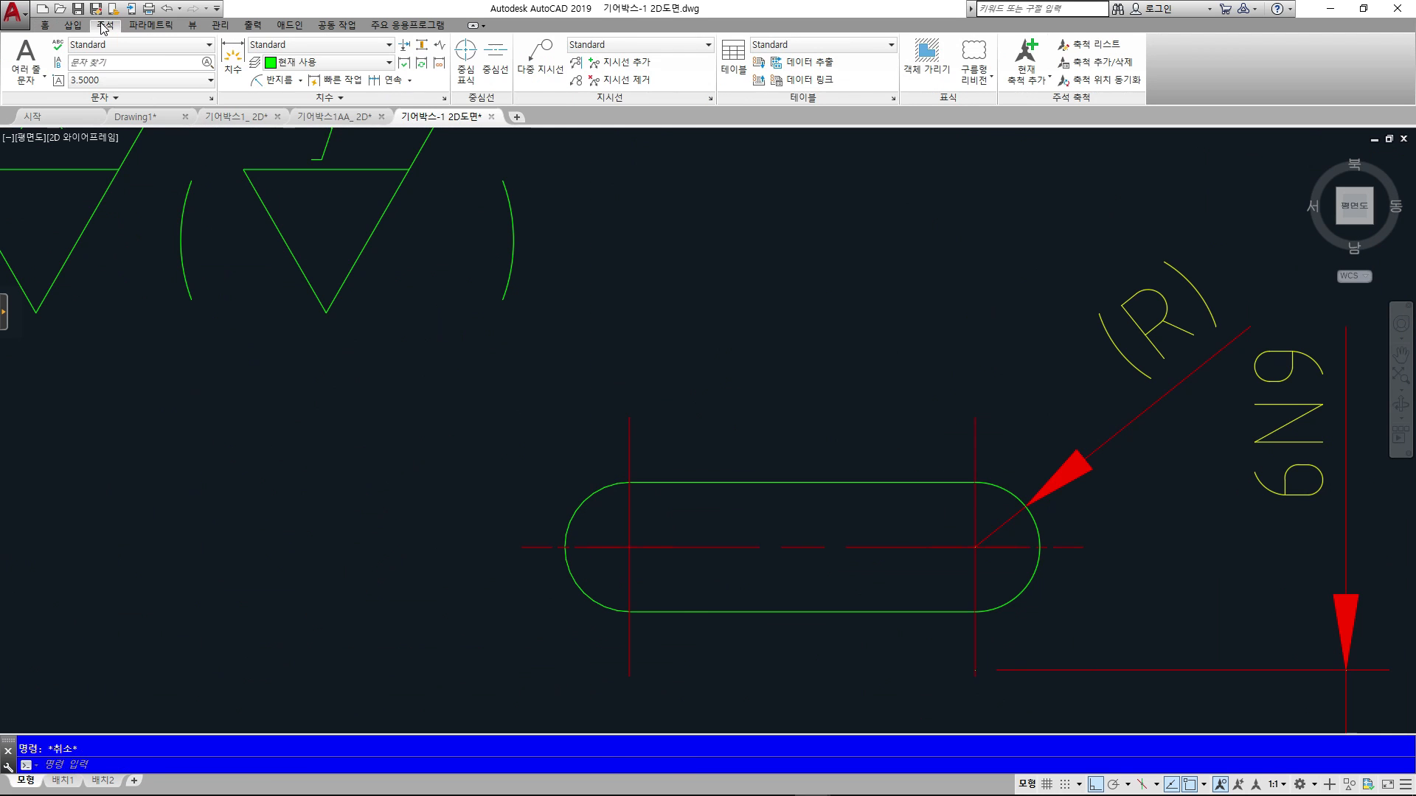
pyautogui.click(258, 80)
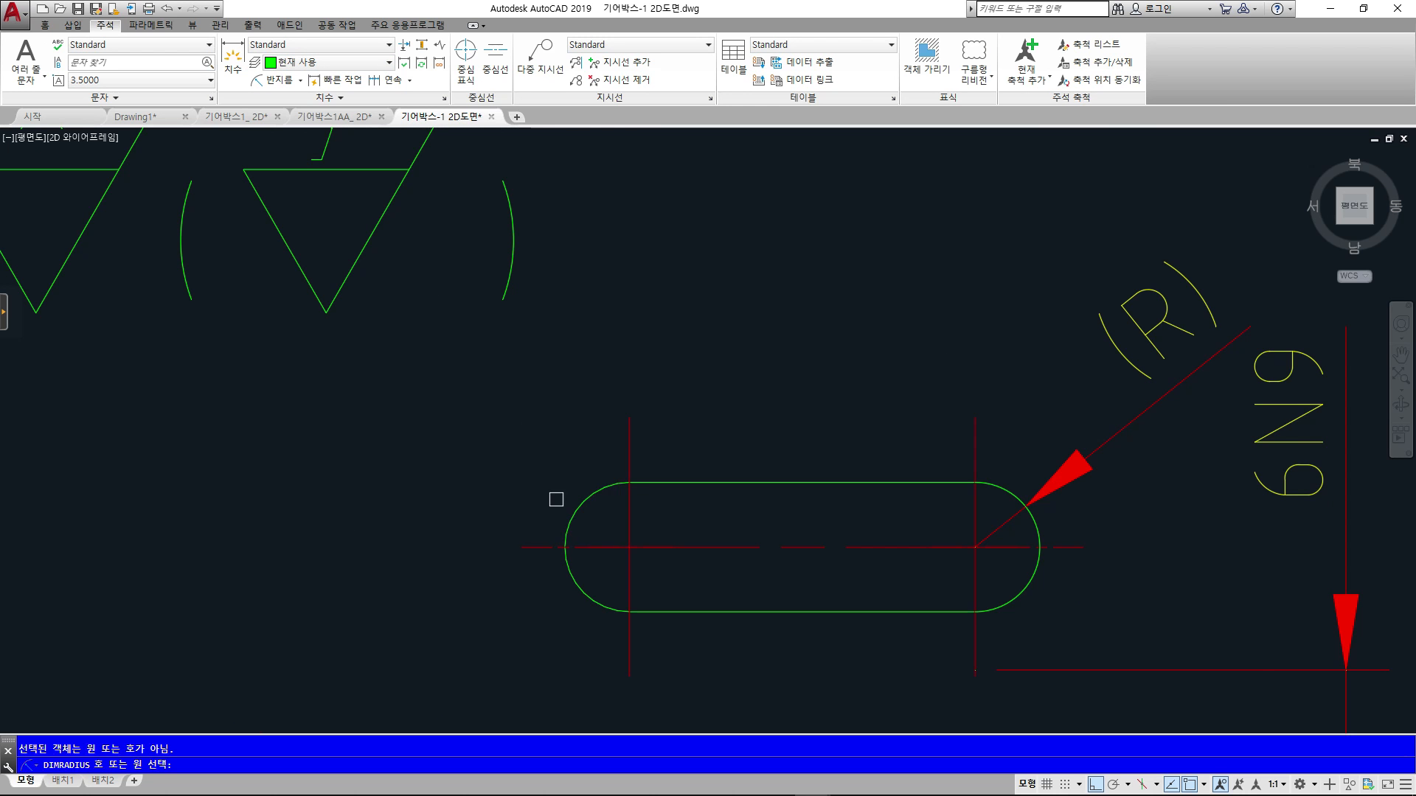
pyautogui.scroll(-2, 546, 472)
pyautogui.scroll(-3, 544, 469)
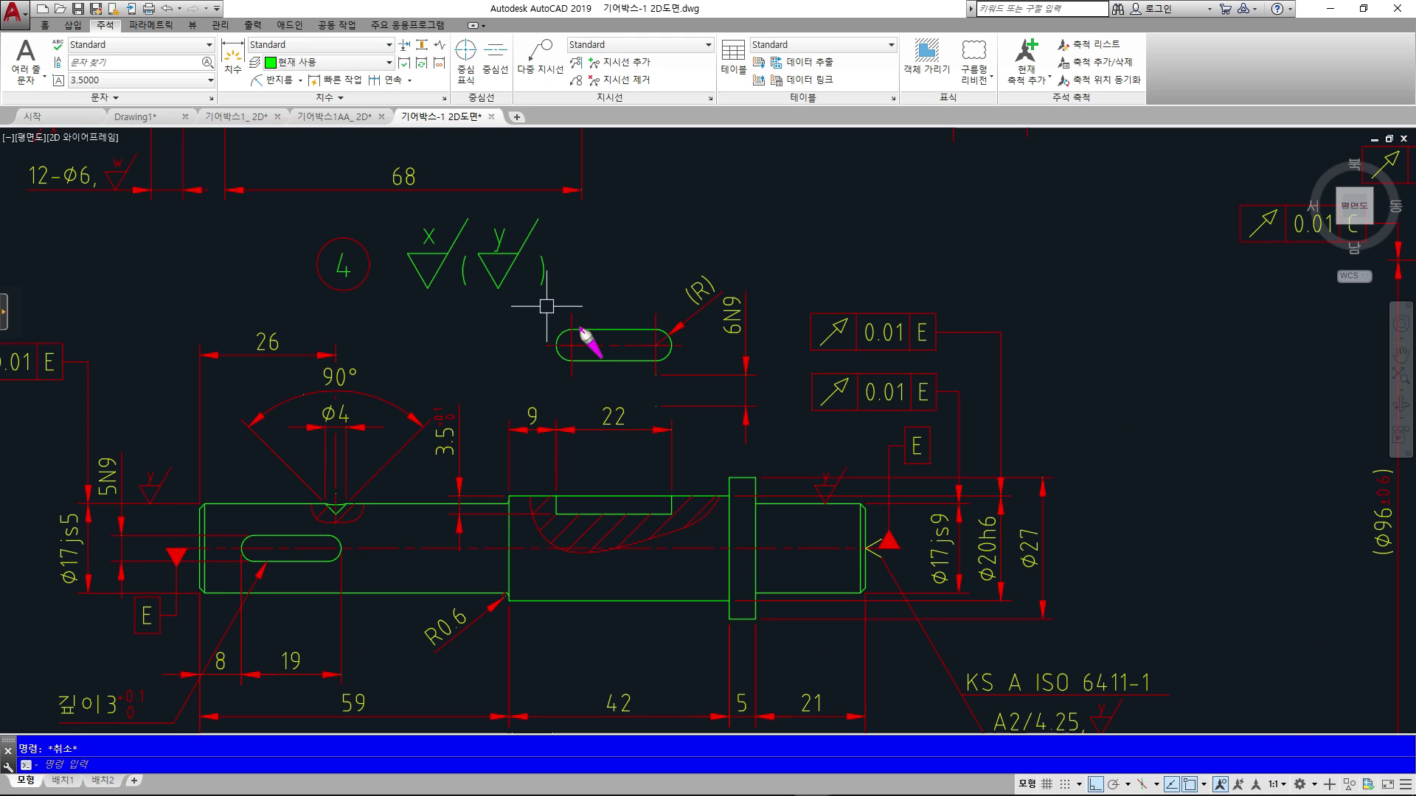
pyautogui.moveTo(831, 287)
pyautogui.mouseDown()
pyautogui.moveTo(791, 260)
pyautogui.moveTo(955, 175)
pyautogui.mouseUp()
pyautogui.moveTo(862, 315); pyautogui.dragTo(818, 342)
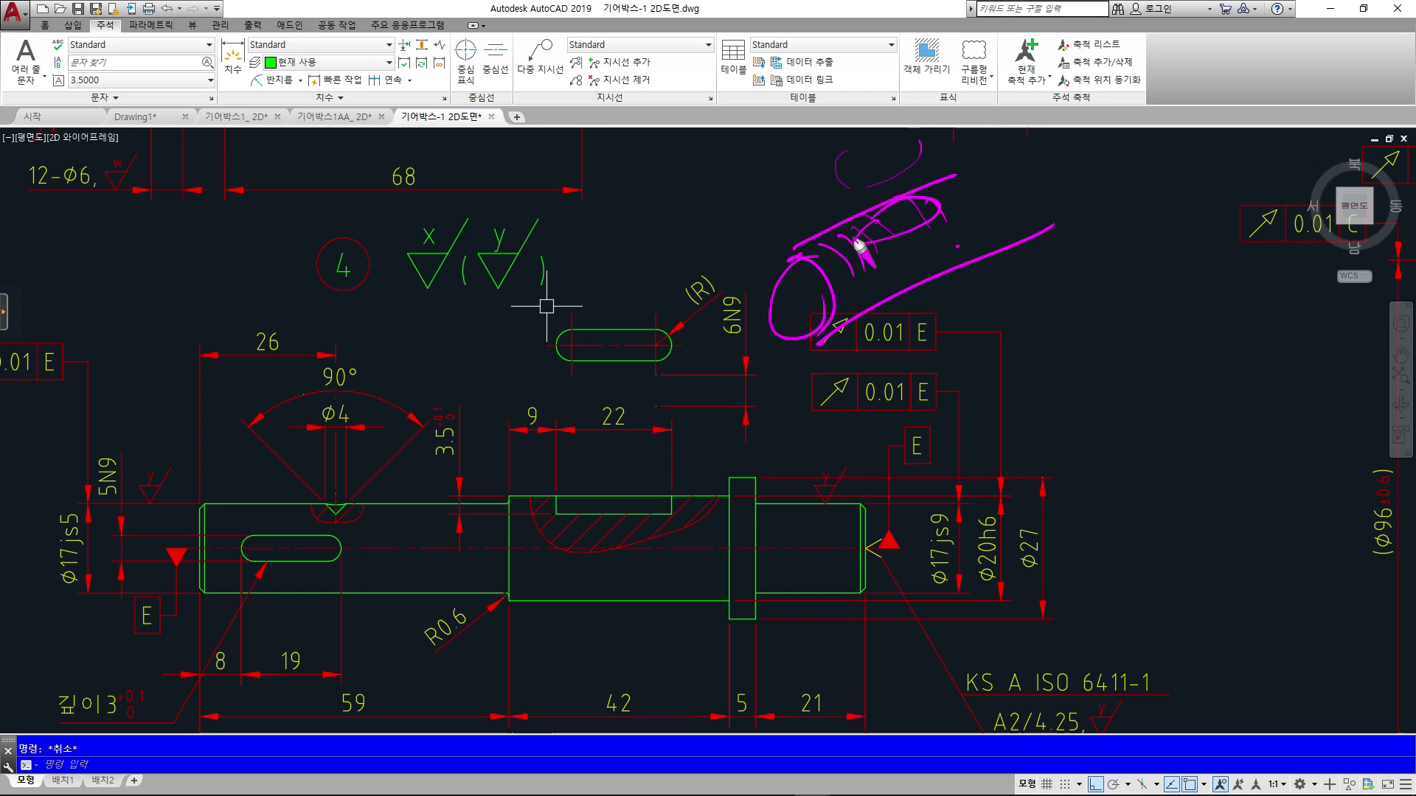
pyautogui.moveTo(848, 145)
pyautogui.mouseDown()
pyautogui.moveTo(914, 180)
pyautogui.moveTo(848, 198)
pyautogui.moveTo(860, 247)
pyautogui.moveTo(815, 244)
pyautogui.moveTo(973, 189)
pyautogui.moveTo(953, 225)
pyautogui.moveTo(860, 237)
pyautogui.mouseUp()
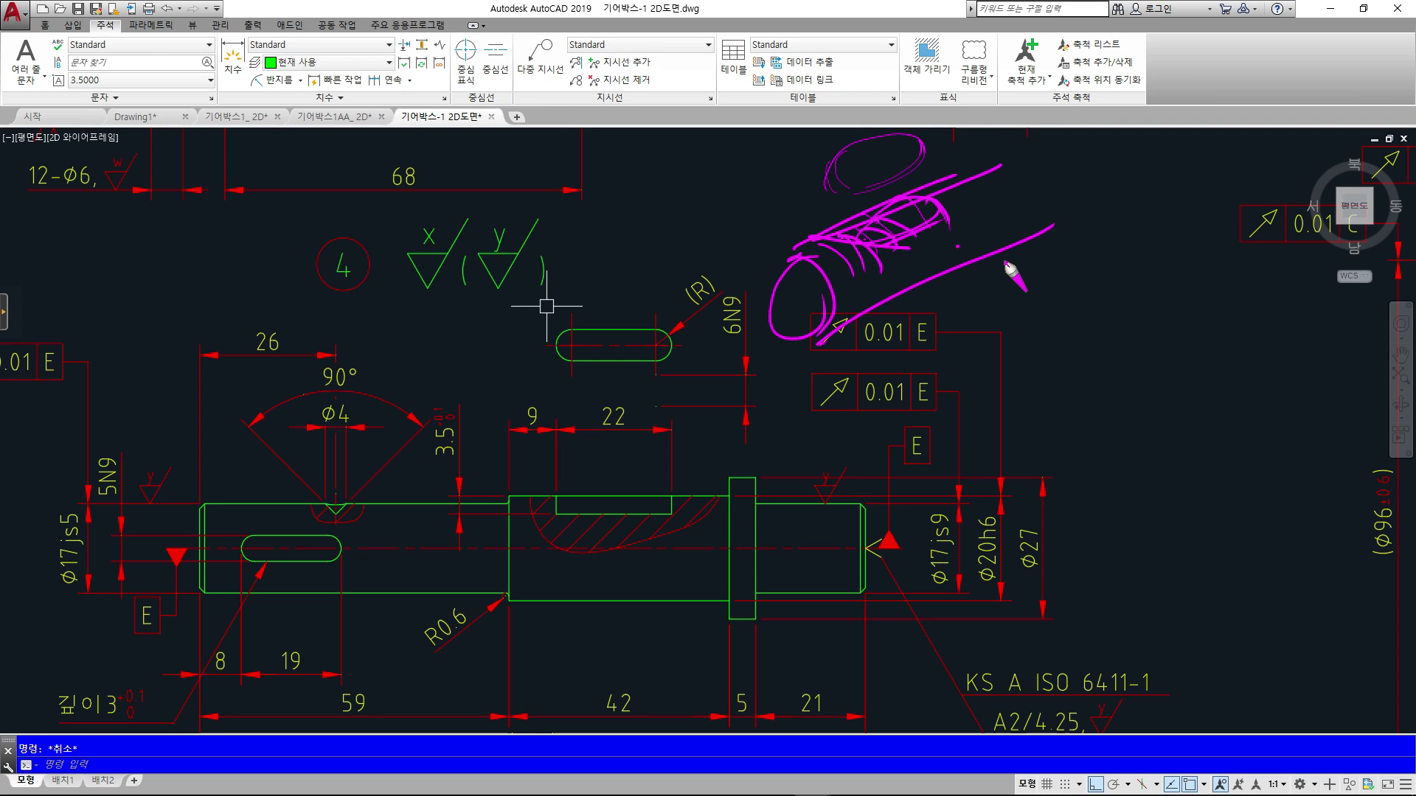
pyautogui.press('Escape')
# - Delete the keyway plan view's left end curves and draw a circle from the left centerline crossing to the upper line's end
pyautogui.scroll(4, 608, 320)
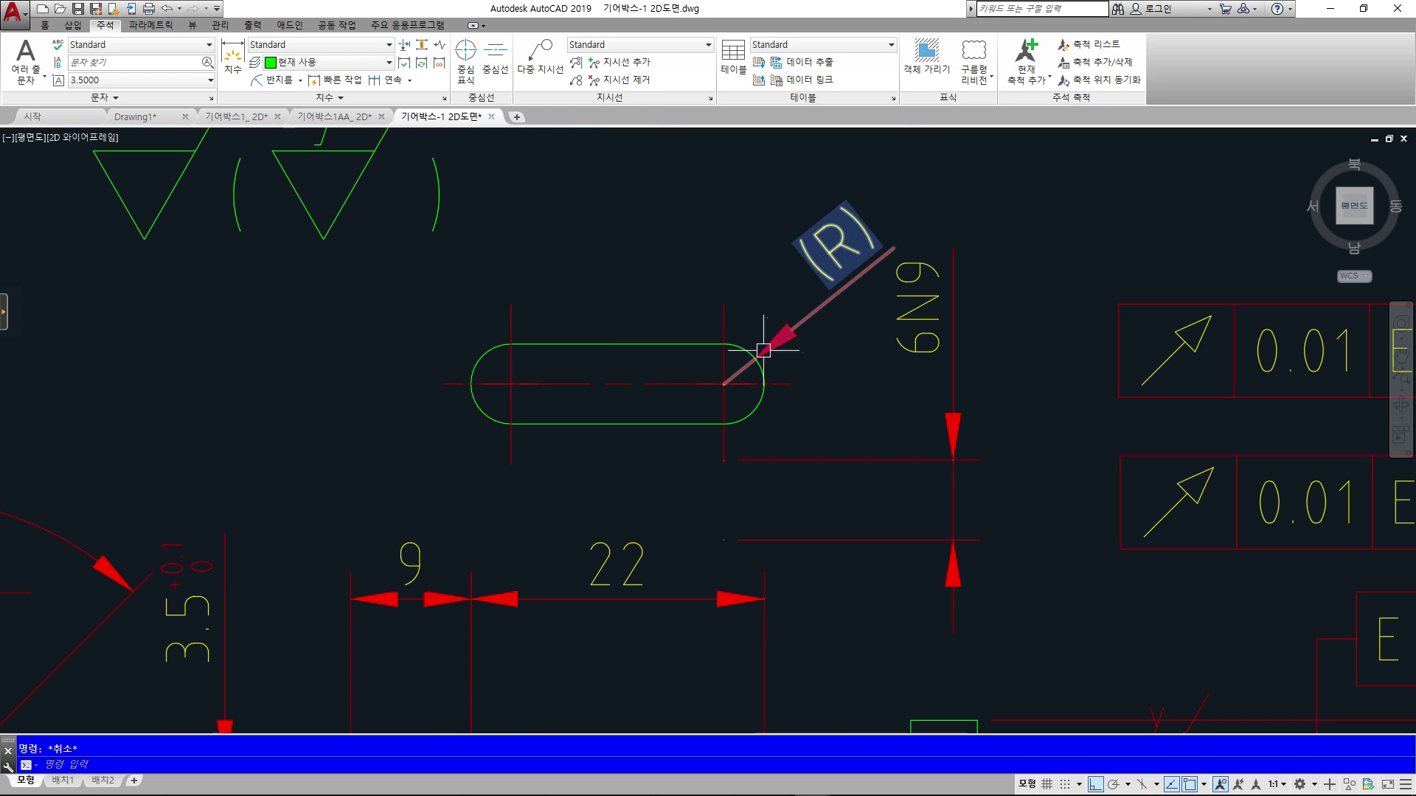
pyautogui.moveTo(511, 343)
pyautogui.mouseDown()
pyautogui.moveTo(490, 357)
pyautogui.moveTo(483, 406)
pyautogui.mouseUp()
pyautogui.press('Delete')
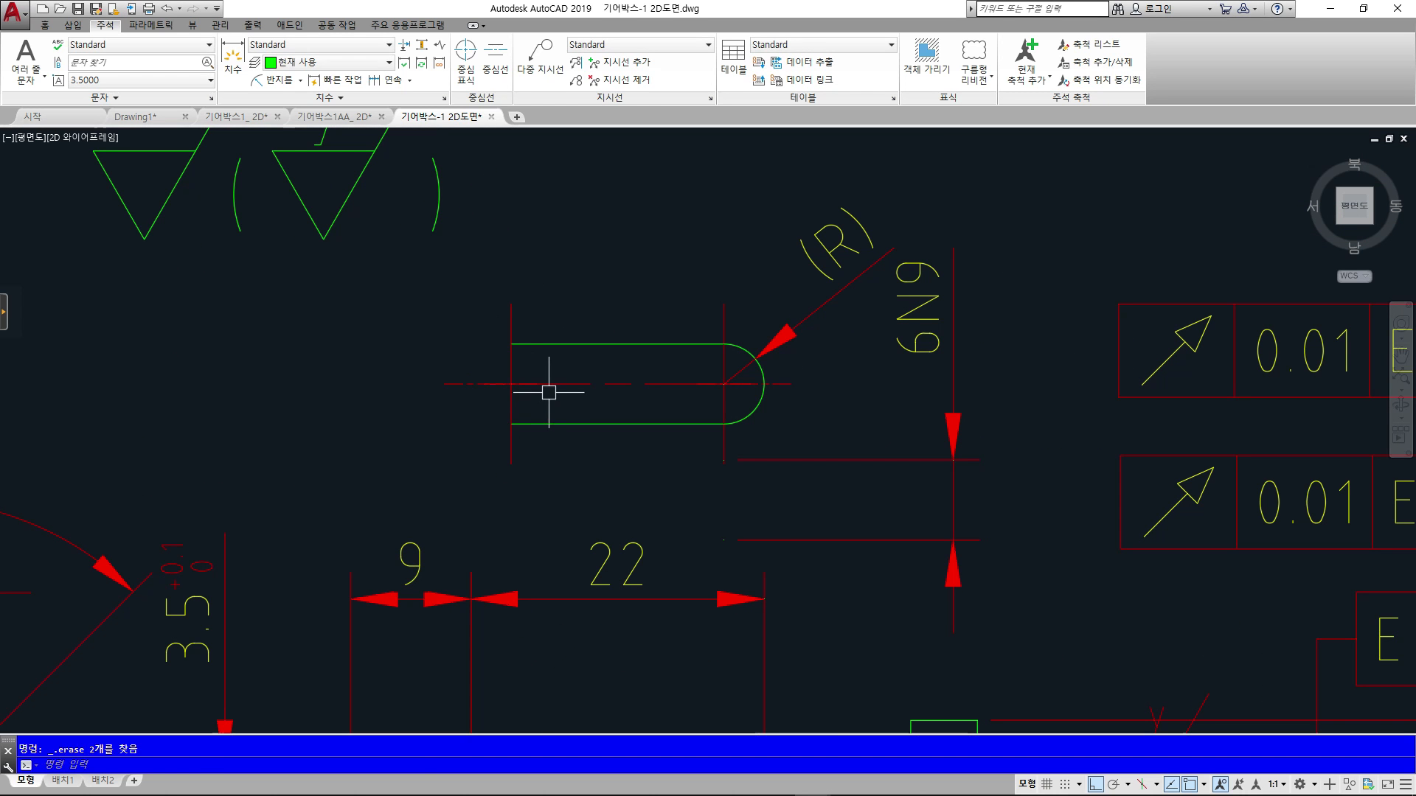
pyautogui.write('c')
pyautogui.press('Return')
pyautogui.click(511, 383)
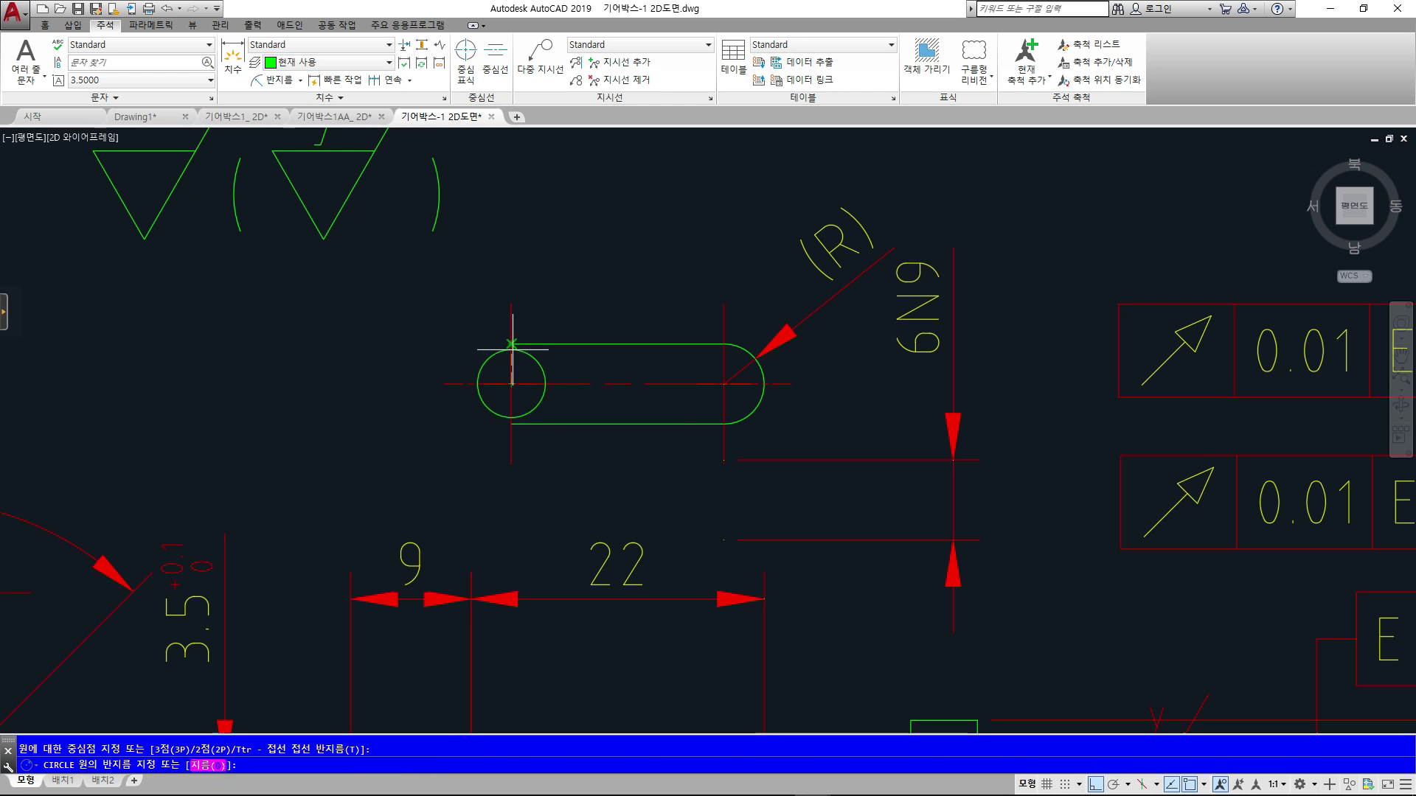
pyautogui.click(511, 343)
# - Trim away the circle's inner half using the keyway's two straight lines as cutting edges
pyautogui.scroll(4, 475, 379)
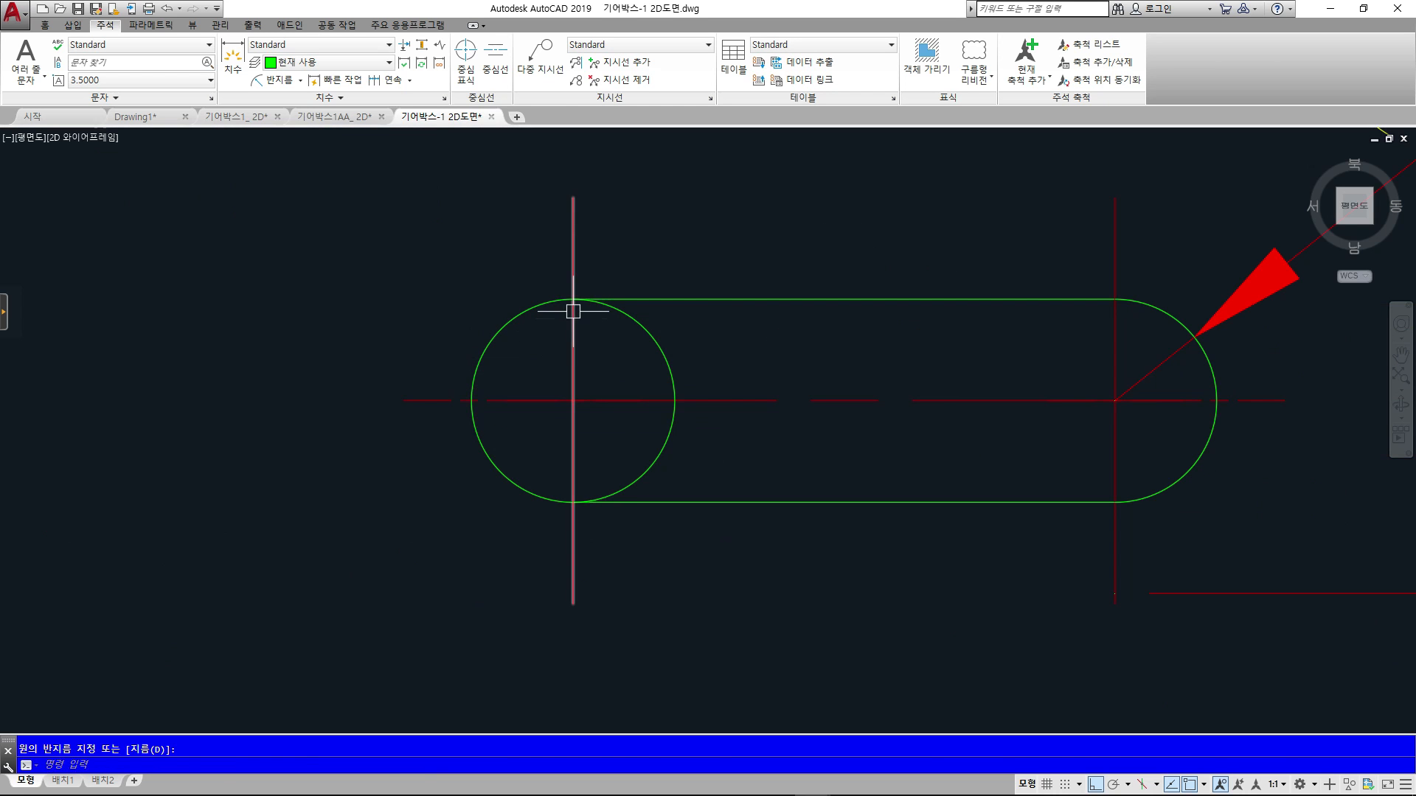
pyautogui.press('Escape')
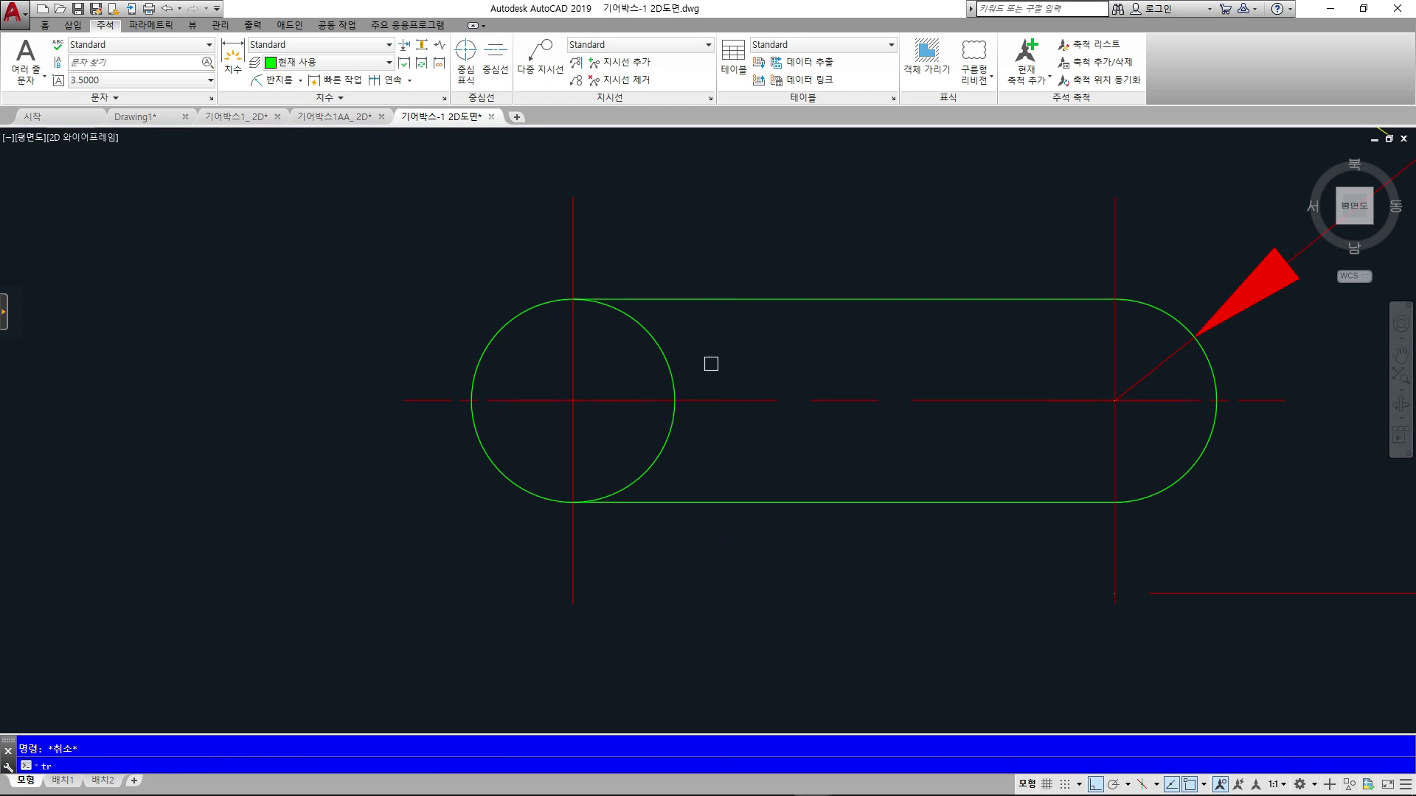
pyautogui.click(706, 300)
pyautogui.click(707, 502)
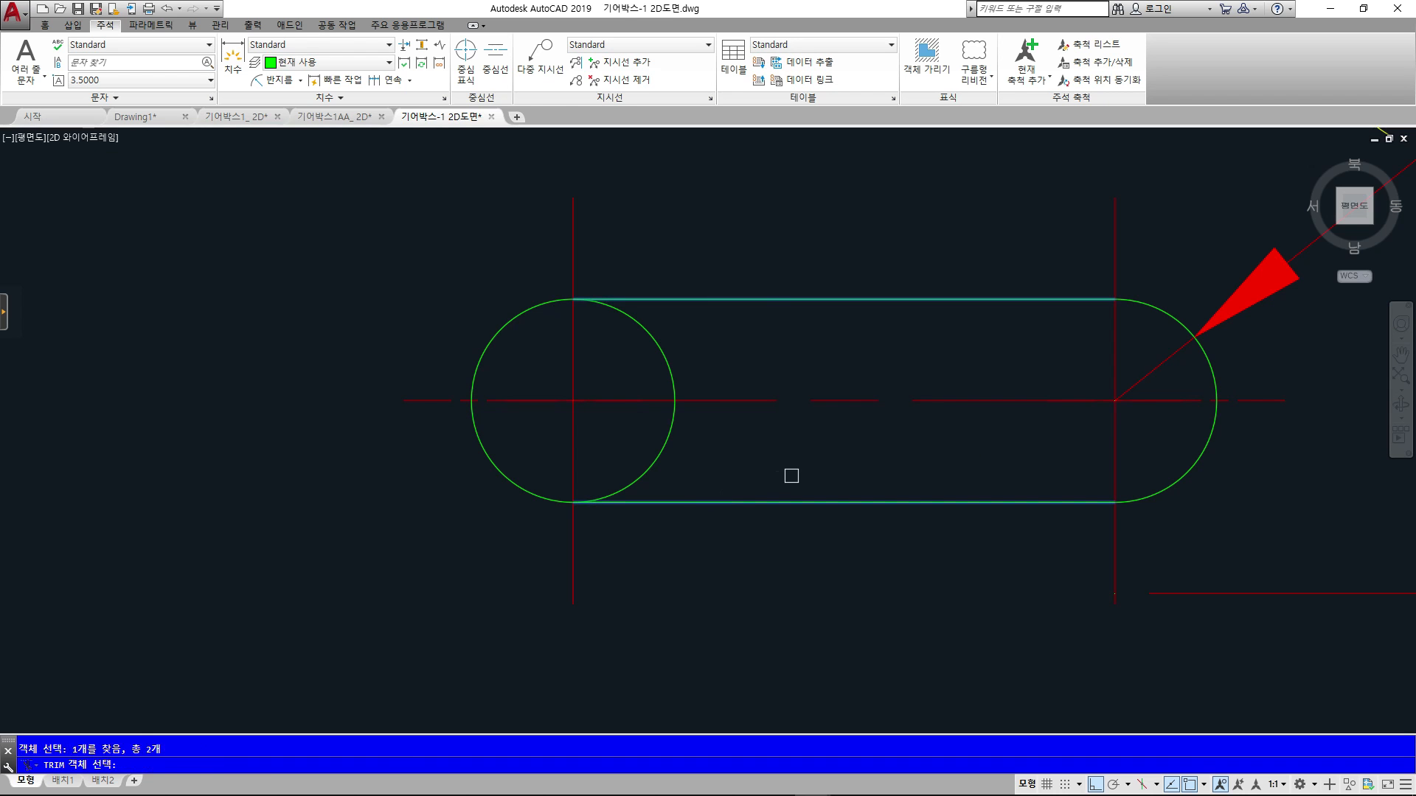
pyautogui.press('Return')
pyautogui.press('Escape')
# - Add a radius dimension to the keyway plan view's new left arc, and undo it
pyautogui.scroll(-2, 803, 374)
pyautogui.moveTo(768, 389); pyautogui.dragTo(739, 433, button='middle')
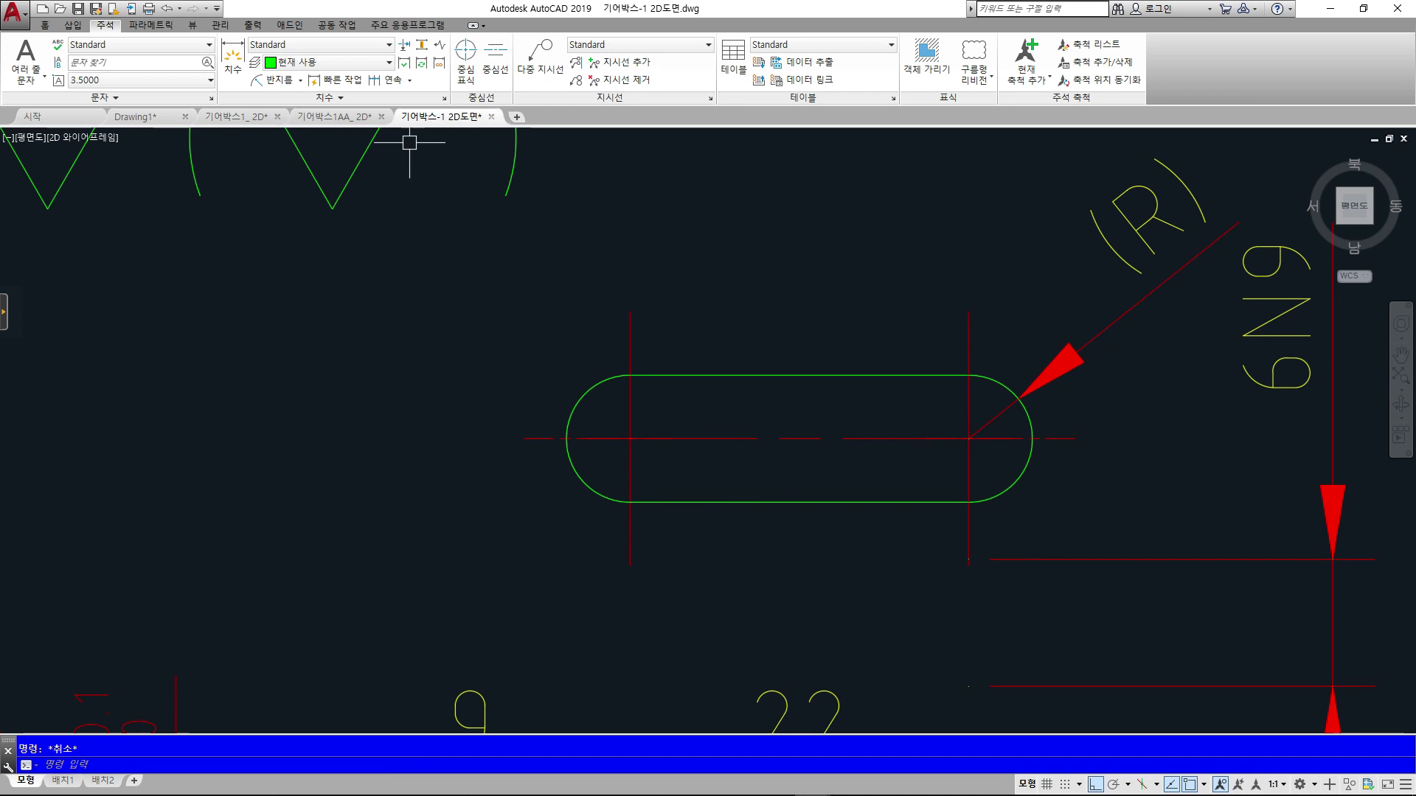
pyautogui.click(276, 80)
pyautogui.click(580, 405)
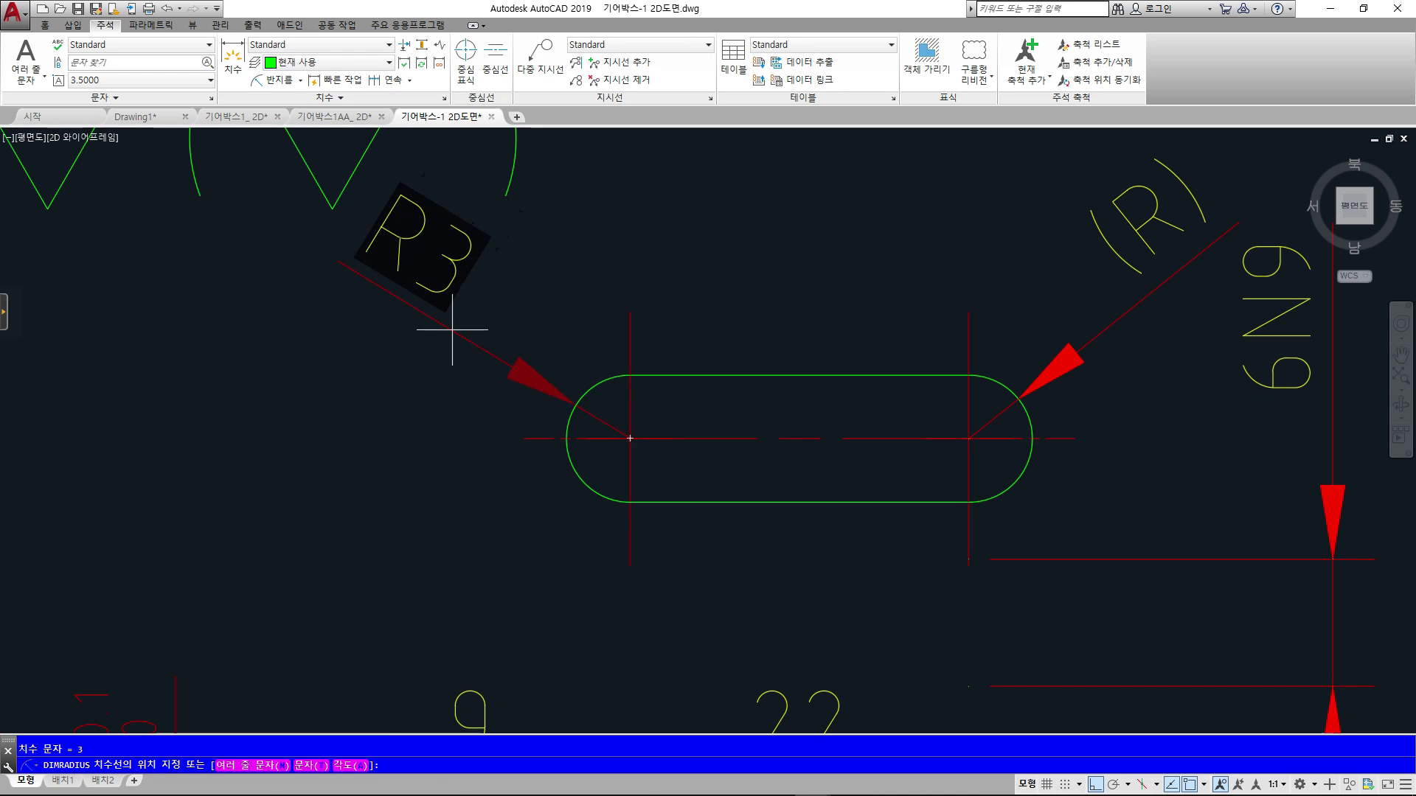
pyautogui.click(569, 428)
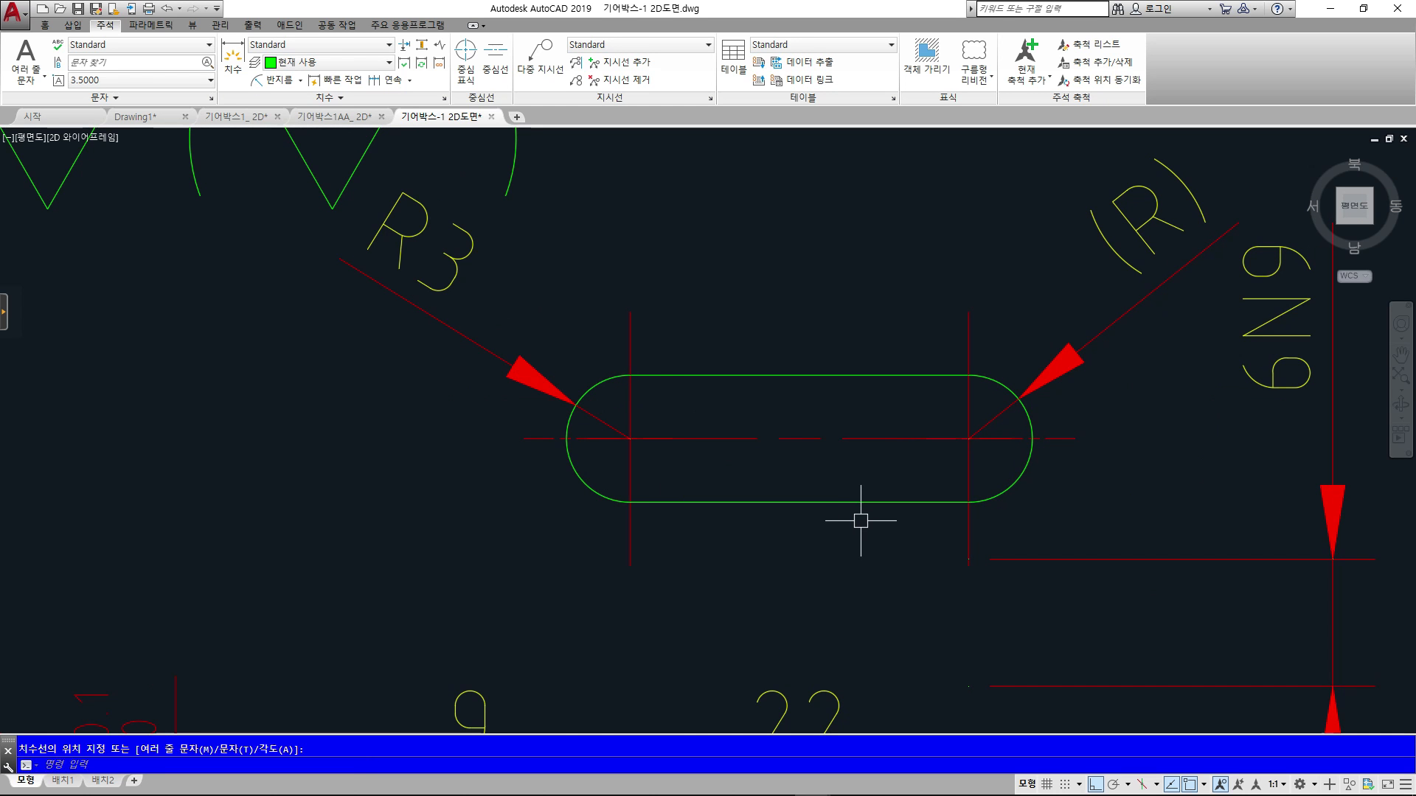
pyautogui.hotkey('ctrl', 'z')
# - Switch to the practice drawing Drawing1 and bring its circle and line sketch into view
pyautogui.scroll(-6, 860, 521)
pyautogui.moveTo(855, 516); pyautogui.dragTo(736, 491, button='middle')
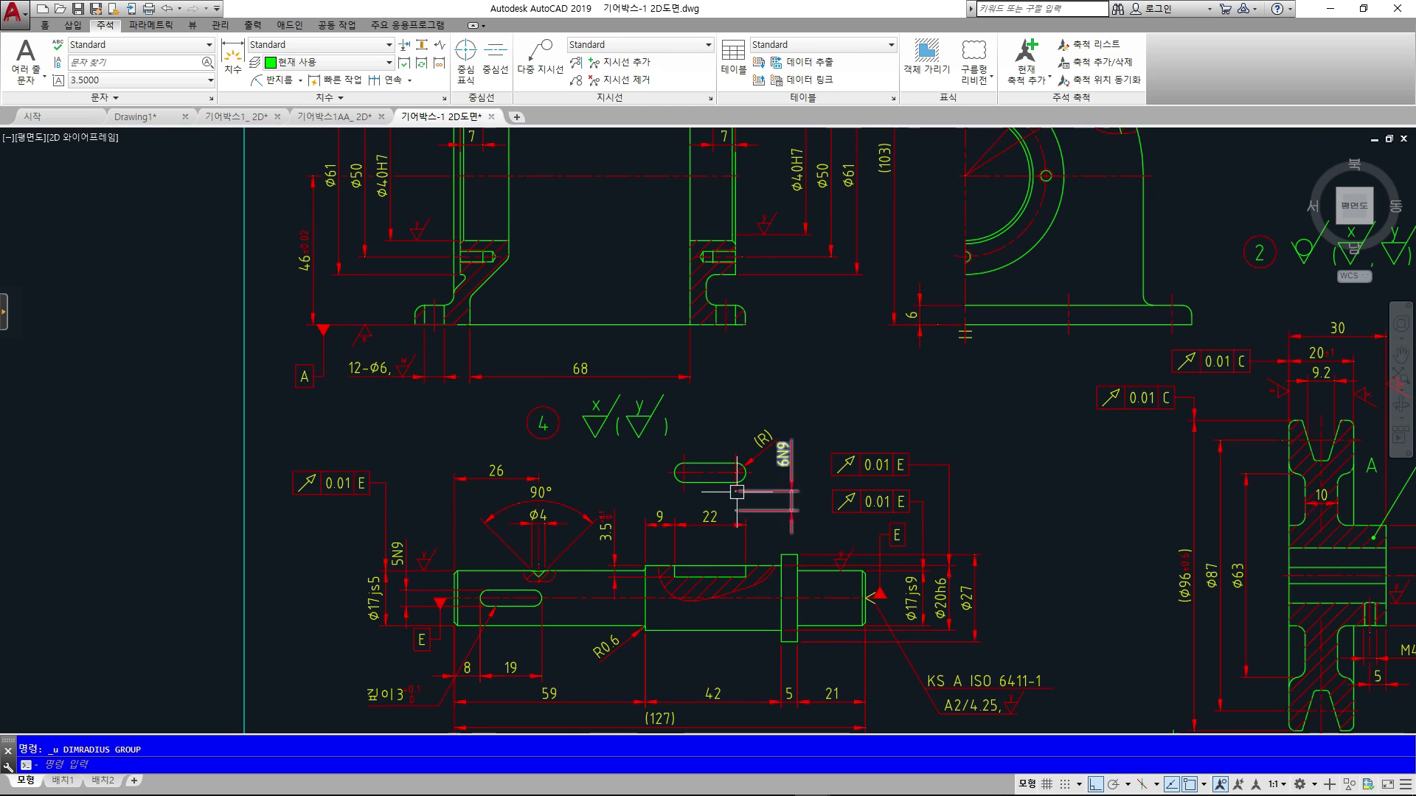
pyautogui.click(136, 116)
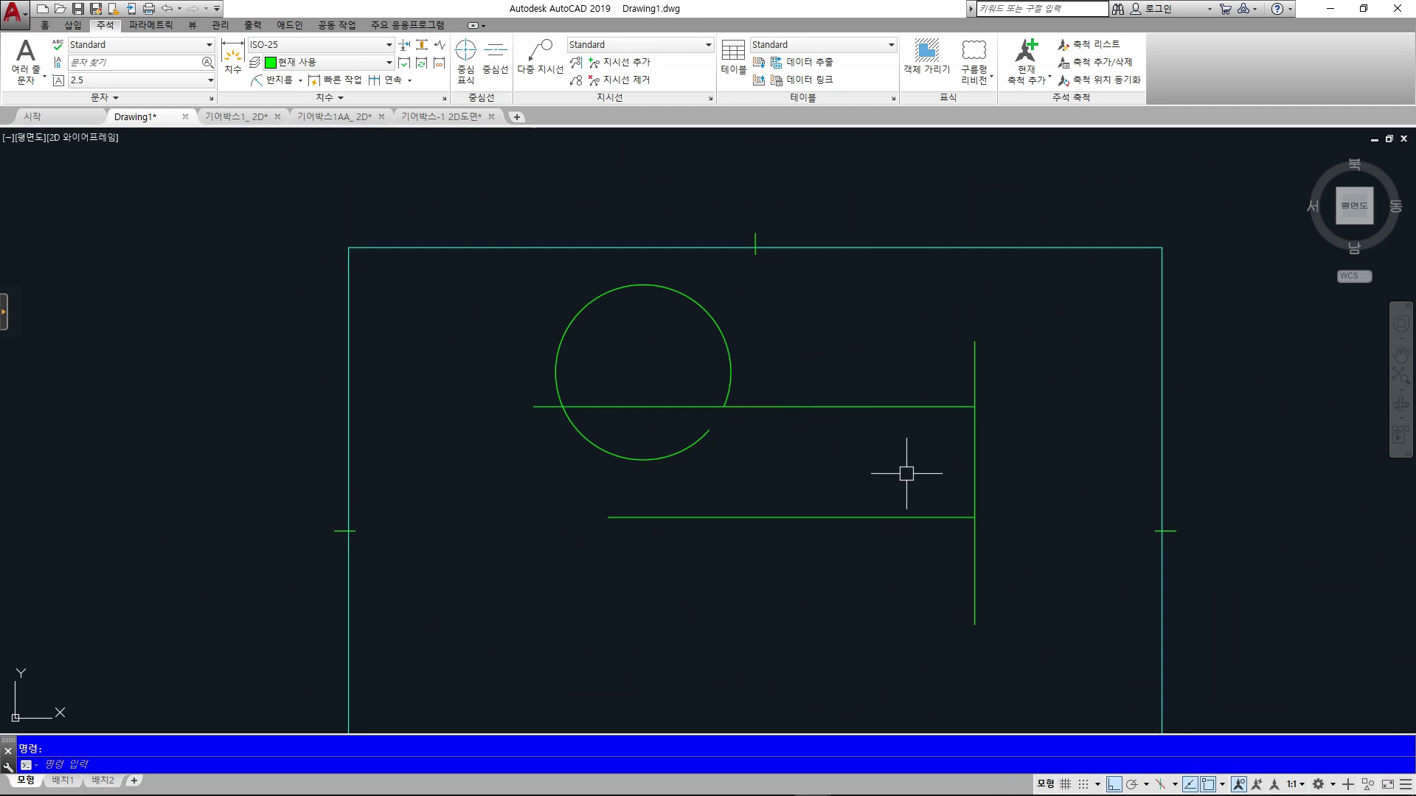
pyautogui.moveTo(1013, 508); pyautogui.dragTo(871, 497, button='middle')
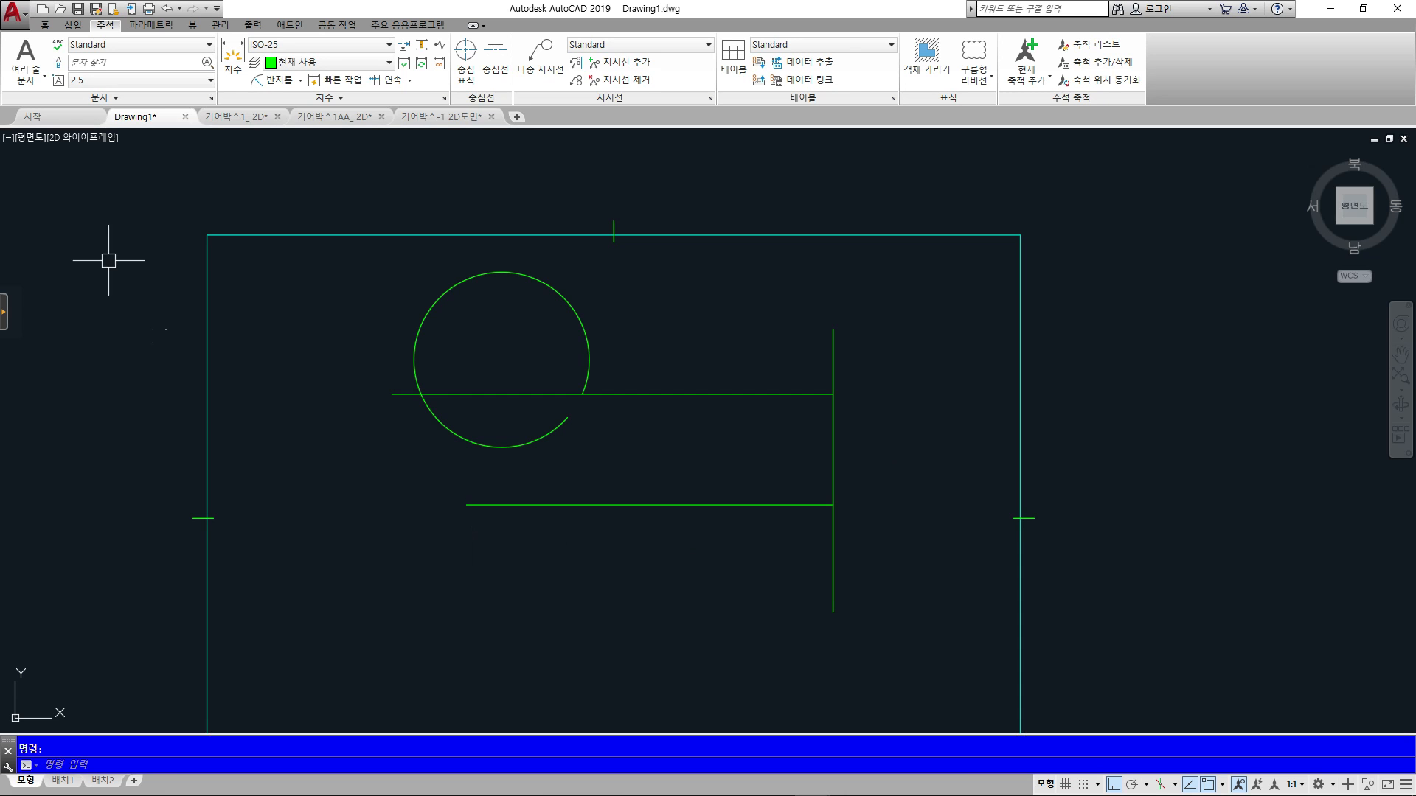
pyautogui.click(45, 25)
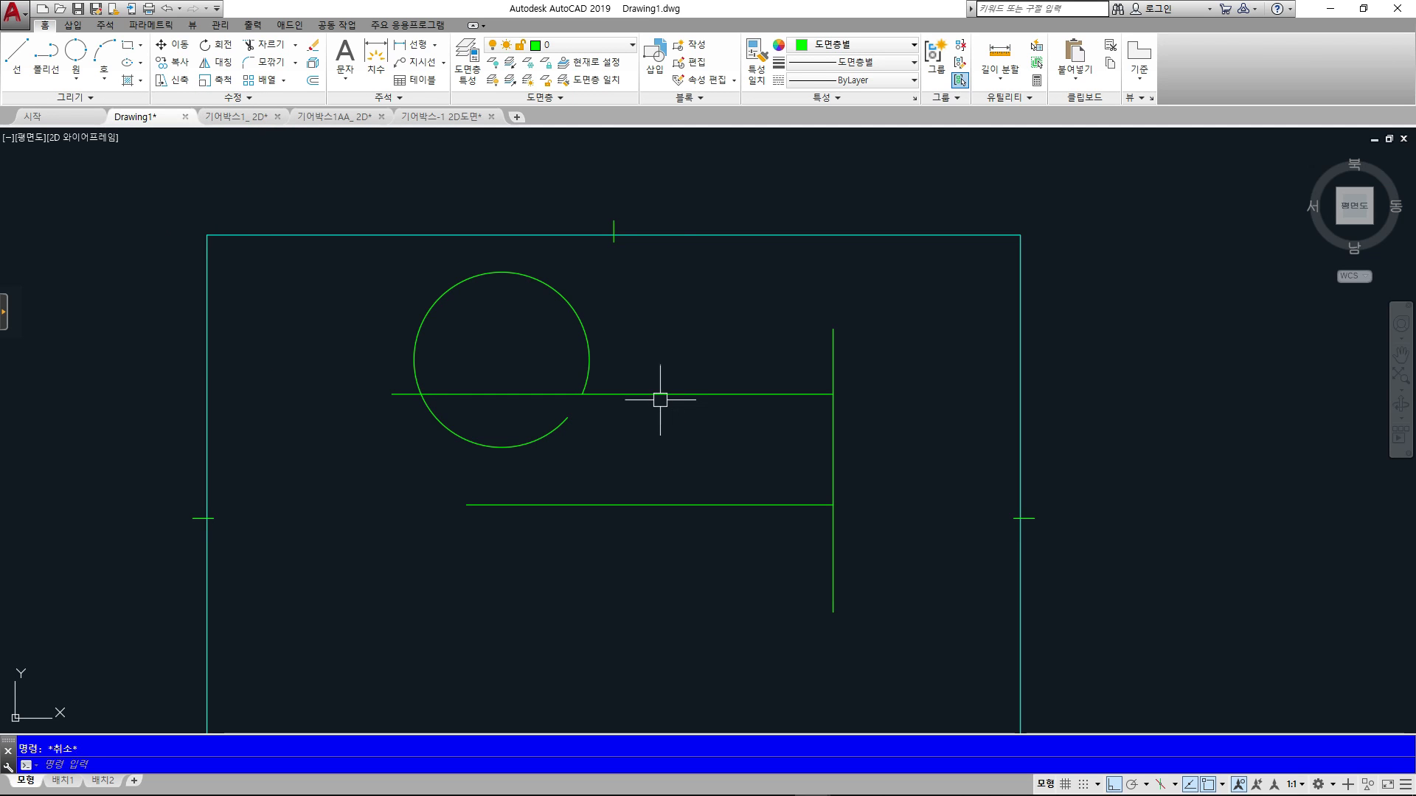
# - Try to stretch the upper horizontal line by picking the whole line instead of using a crossing window
pyautogui.write('s')
pyautogui.press('Return')
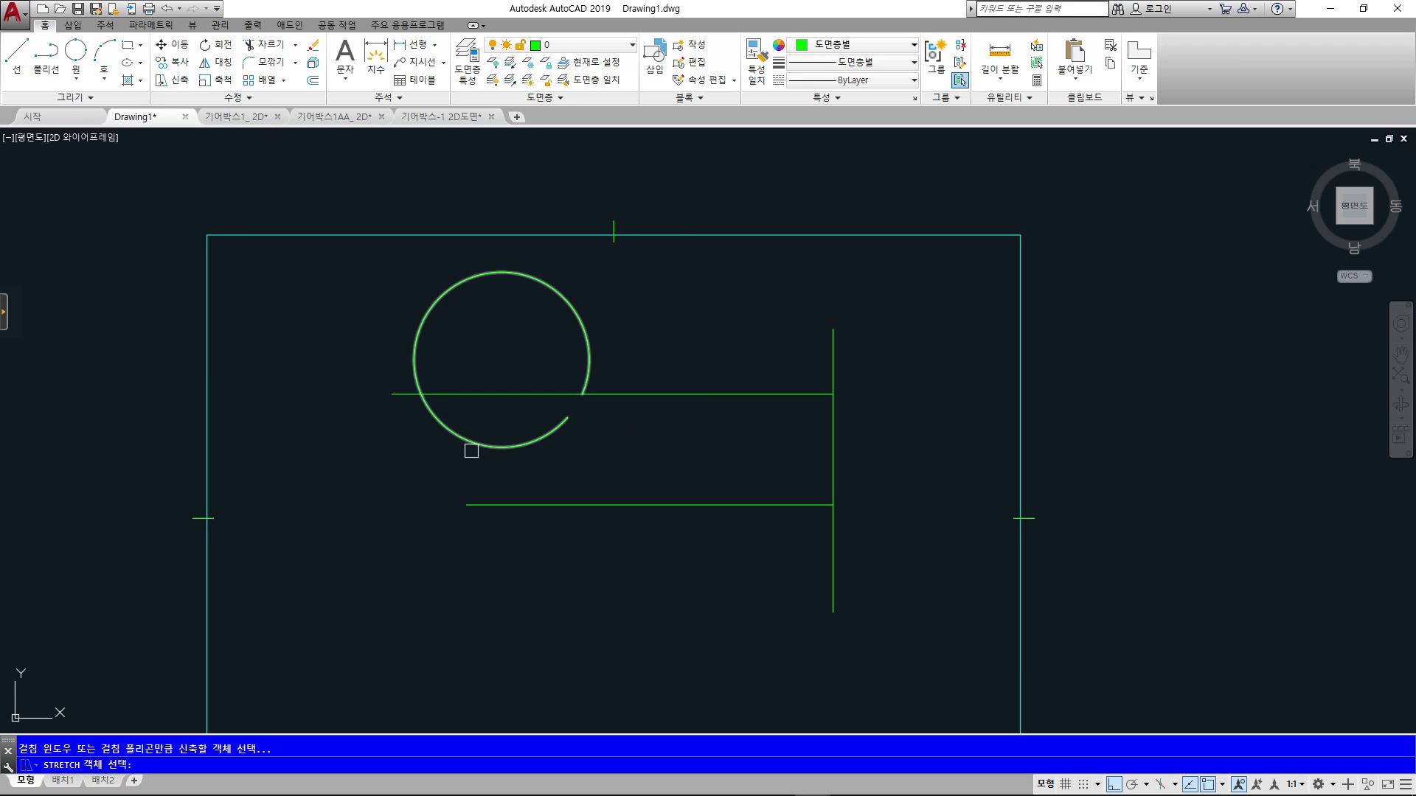
pyautogui.click(398, 394)
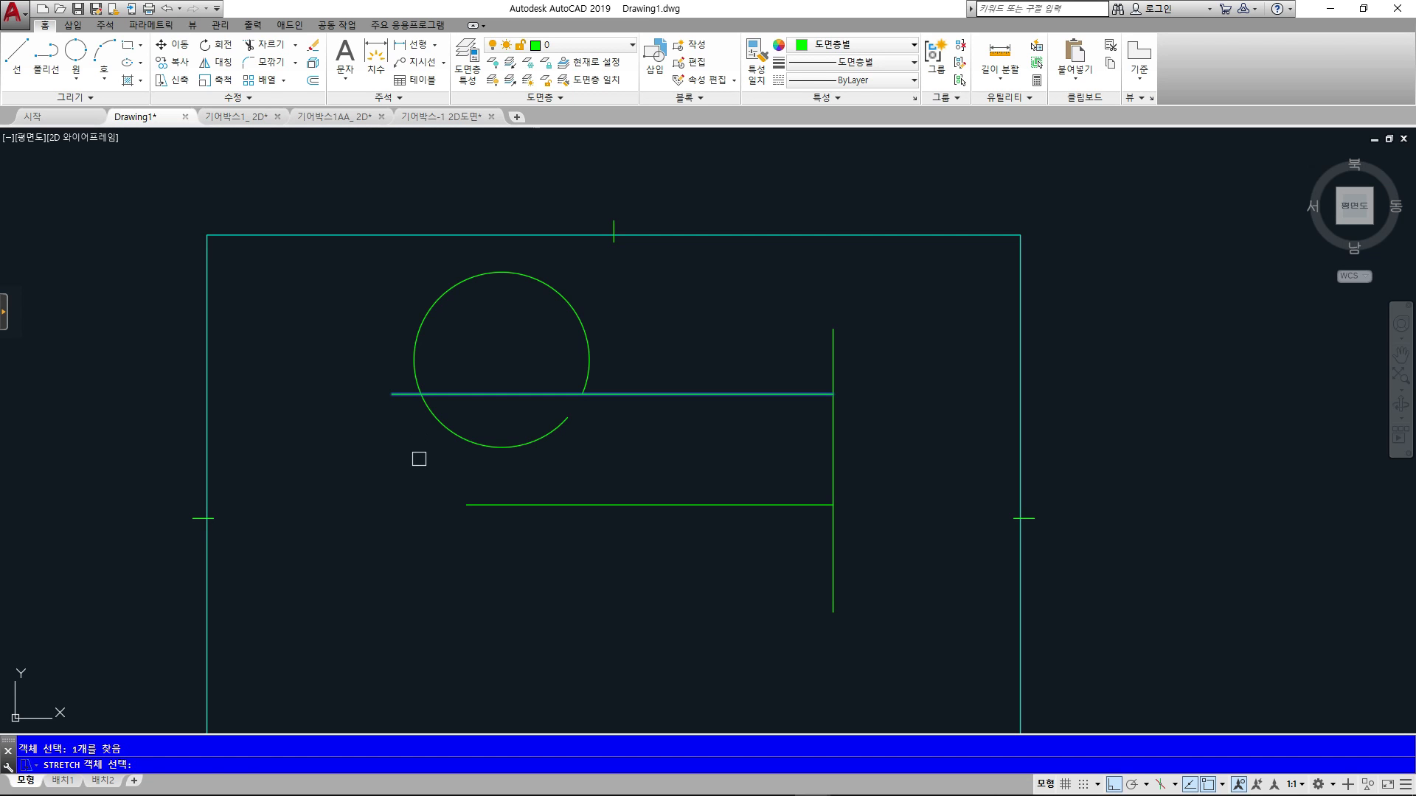
pyautogui.press('Return')
pyautogui.click(418, 475)
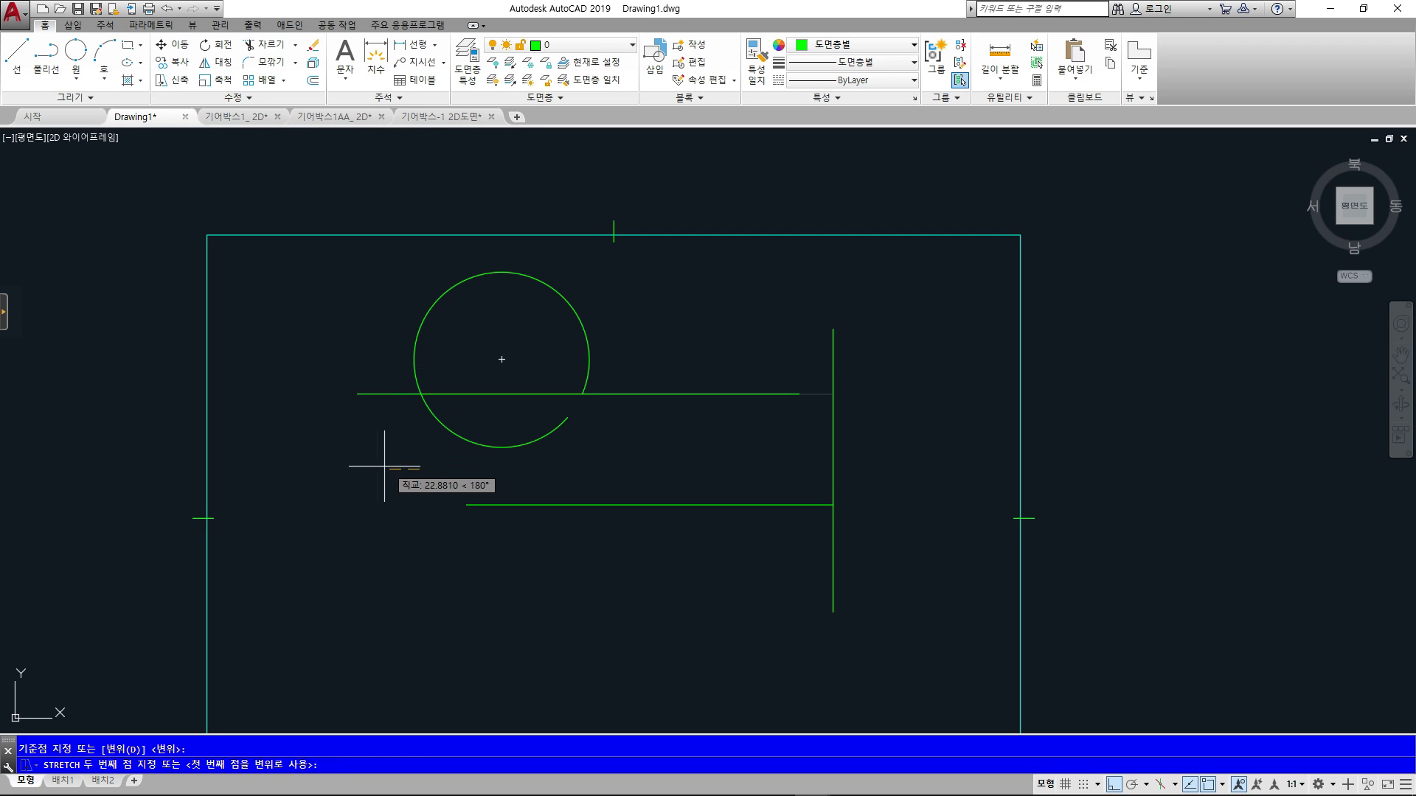
pyautogui.press('Escape')
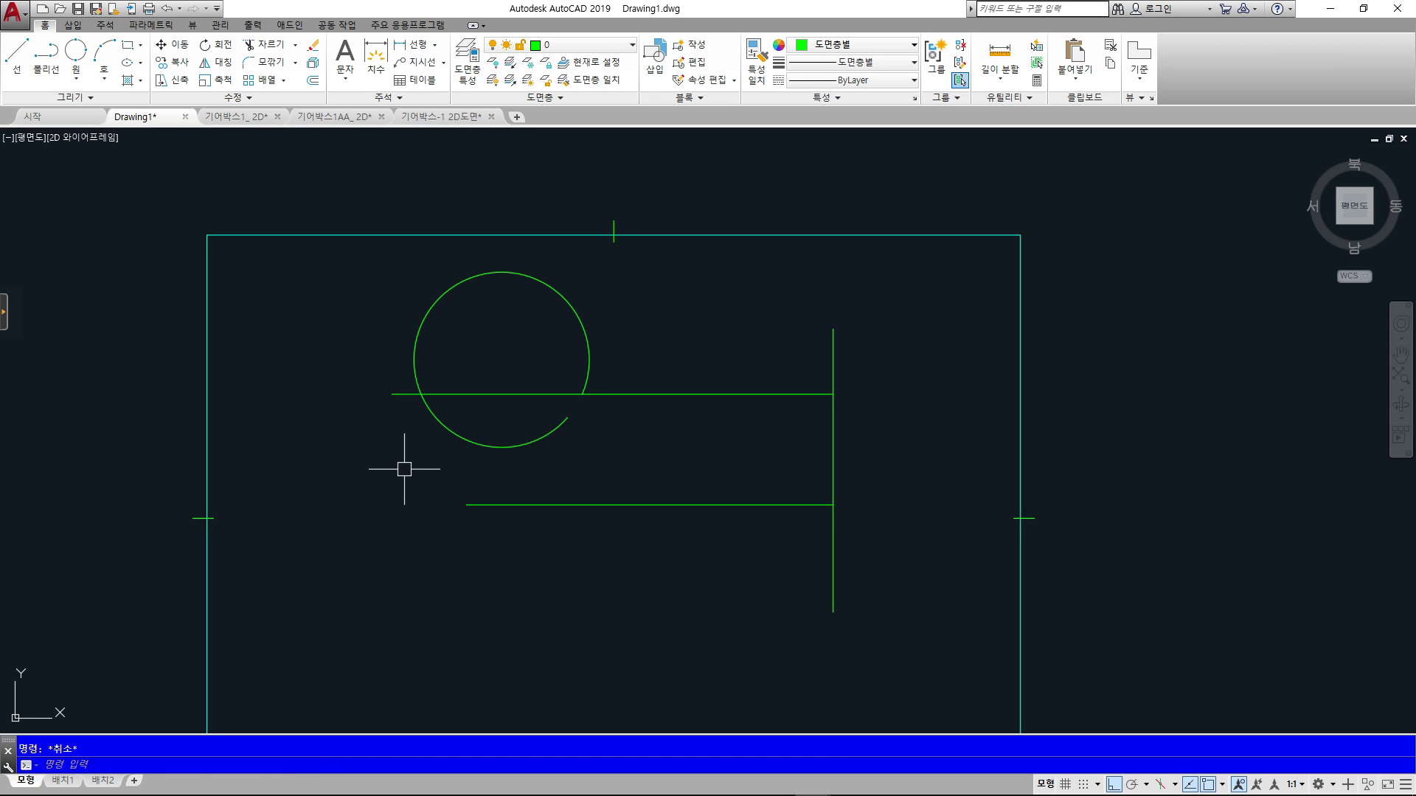
# - Stretch the upper horizontal line's left endpoint outward with Ortho on, selecting only that end with a crossing window
pyautogui.press('Return')
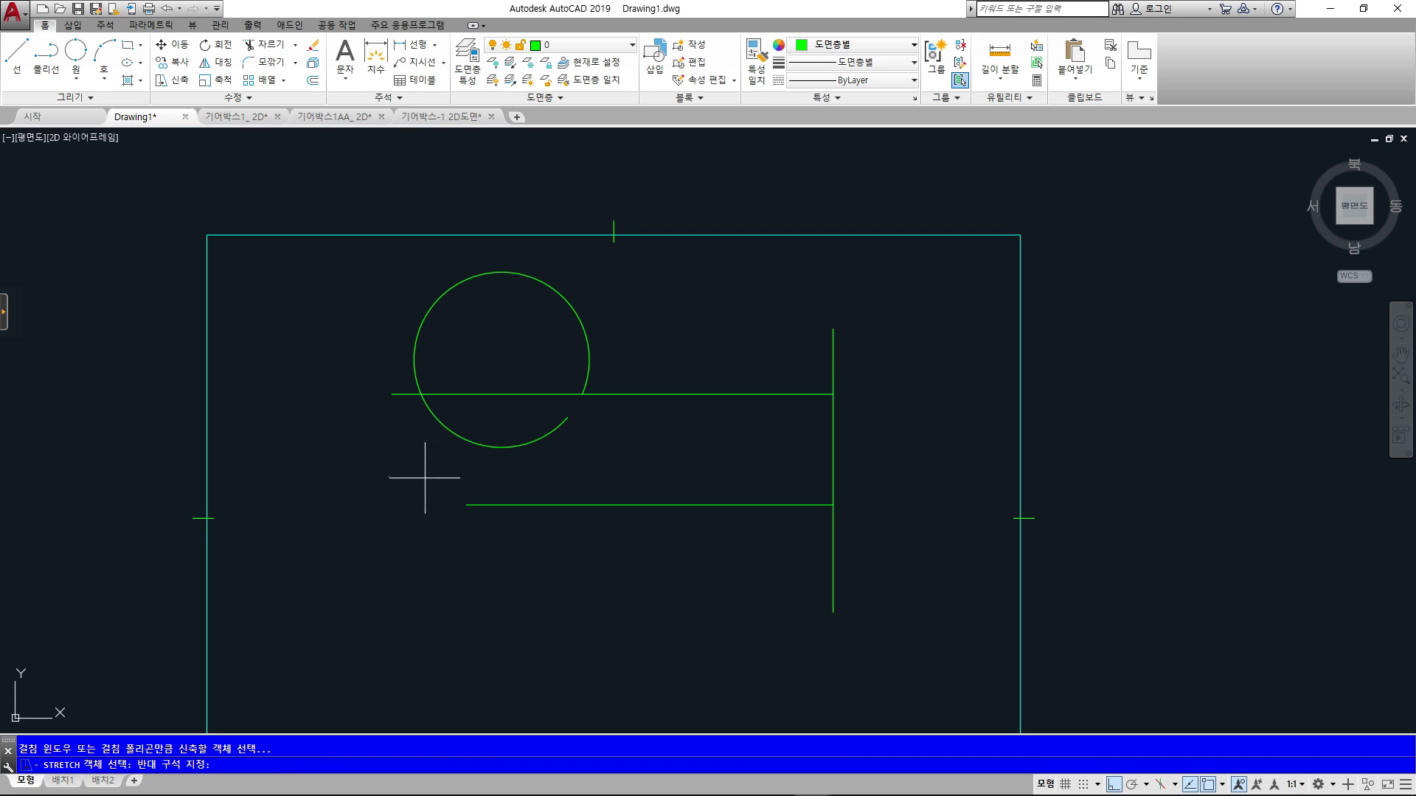
pyautogui.click(424, 478)
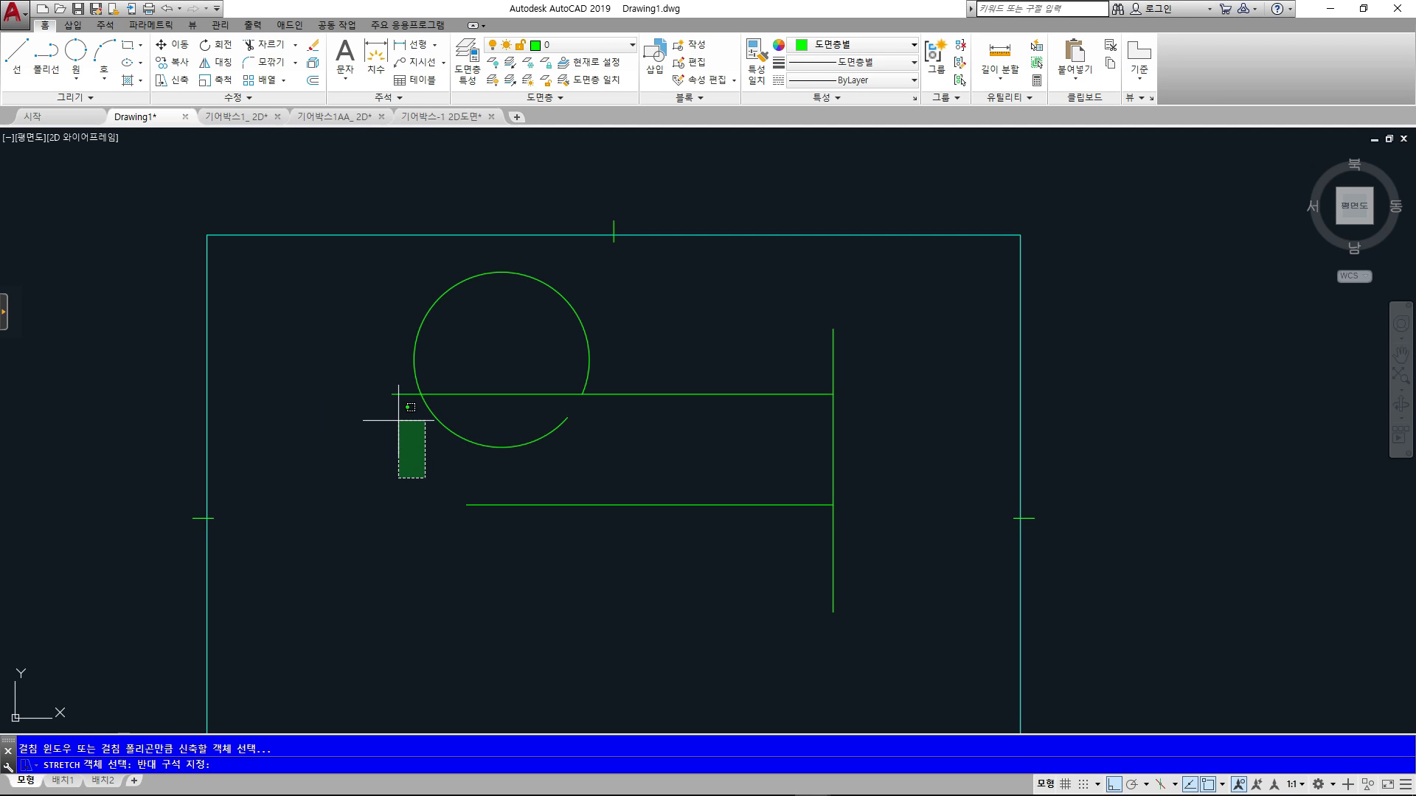
pyautogui.click(363, 385)
pyautogui.press('Return')
pyautogui.click(411, 464)
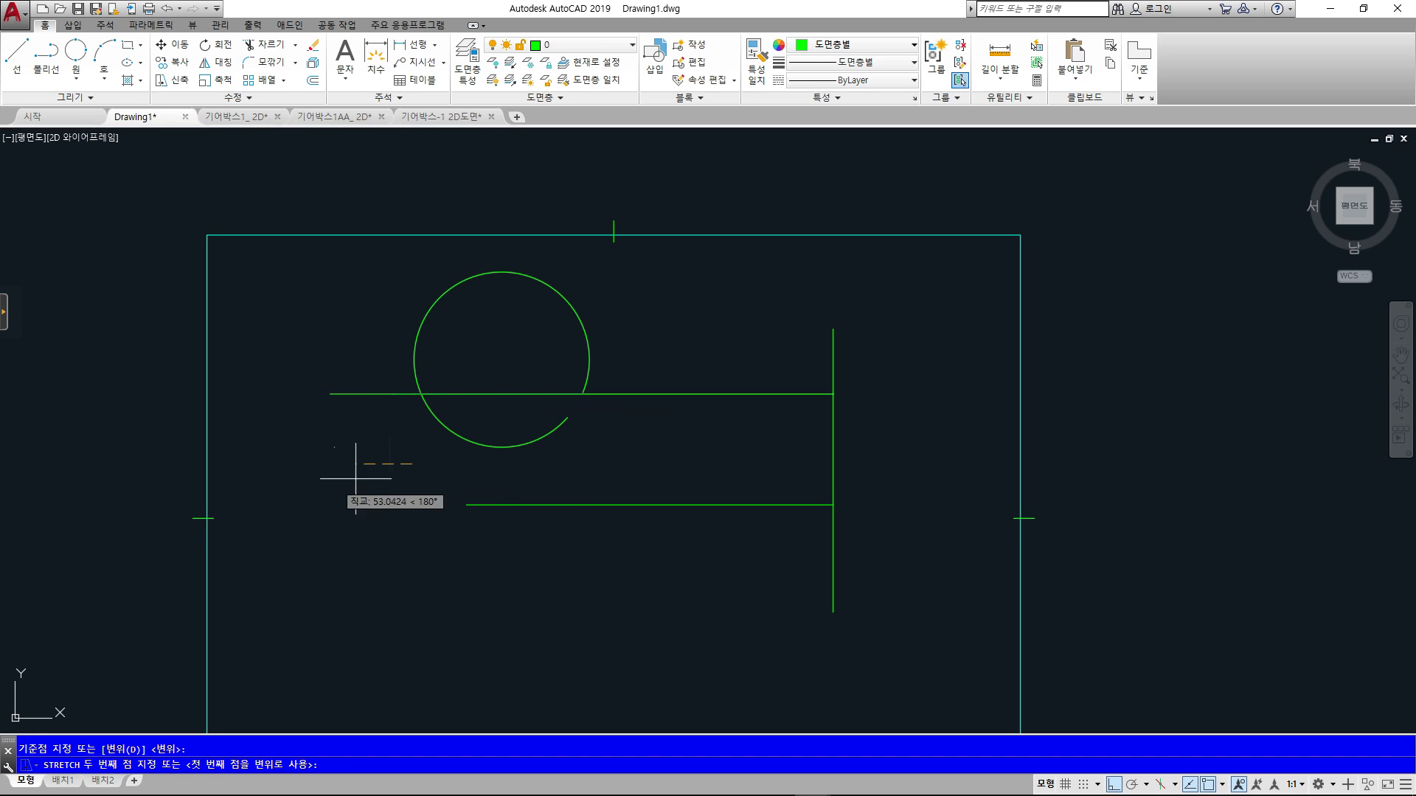
# - Leave the running Stretch and lengthen the upper horizontal line by pulling its left endpoint farther left with its grip
pyautogui.press('Escape')
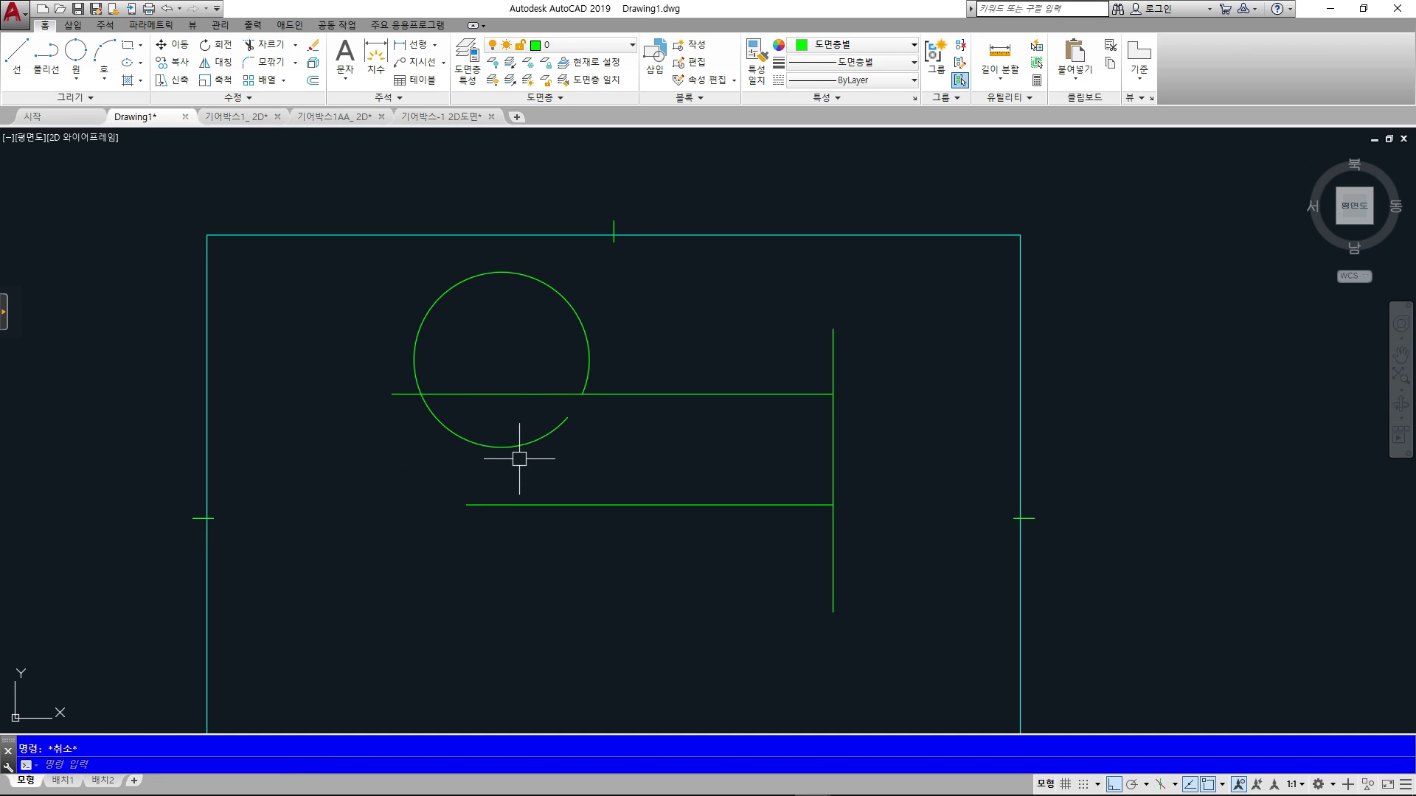
pyautogui.click(499, 394)
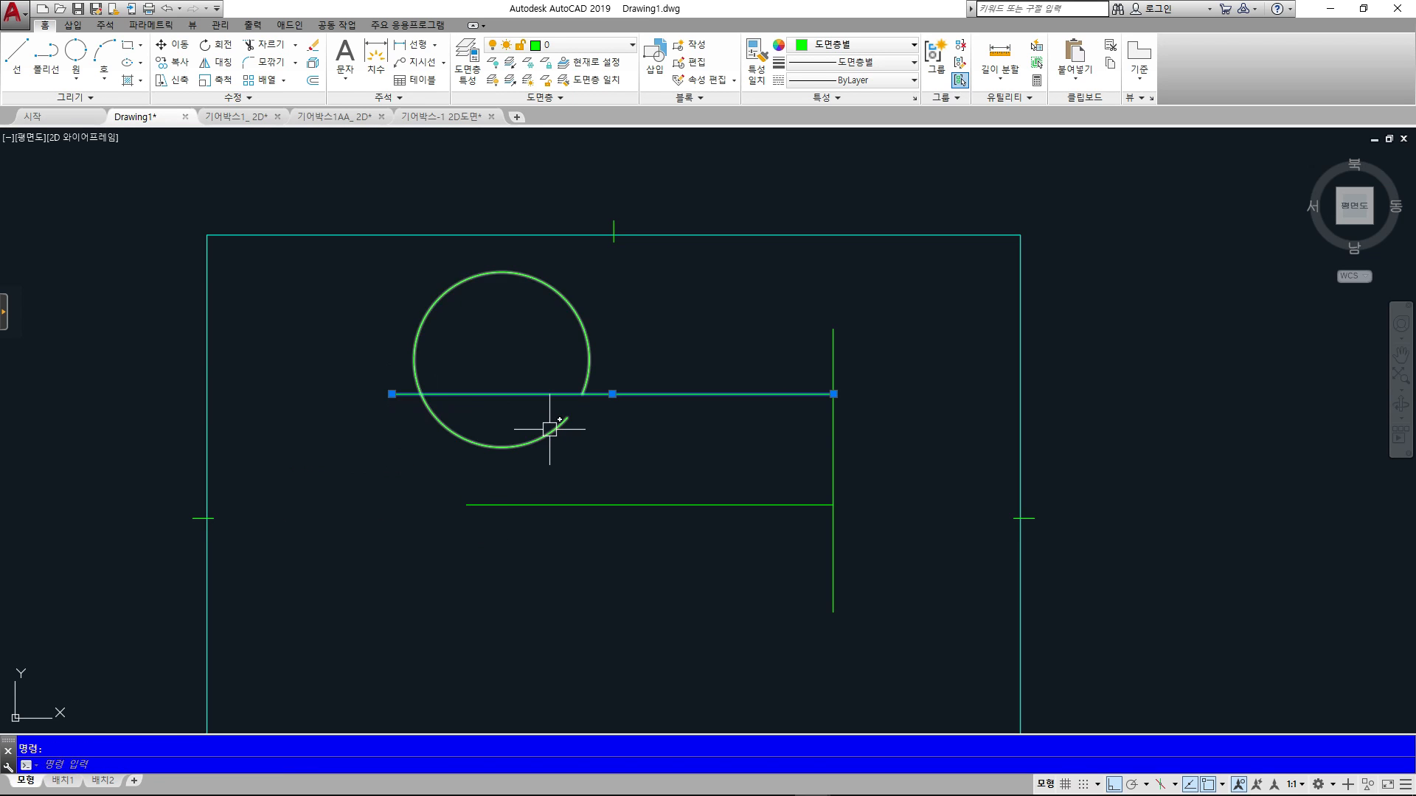
pyautogui.click(391, 394)
pyautogui.click(256, 412)
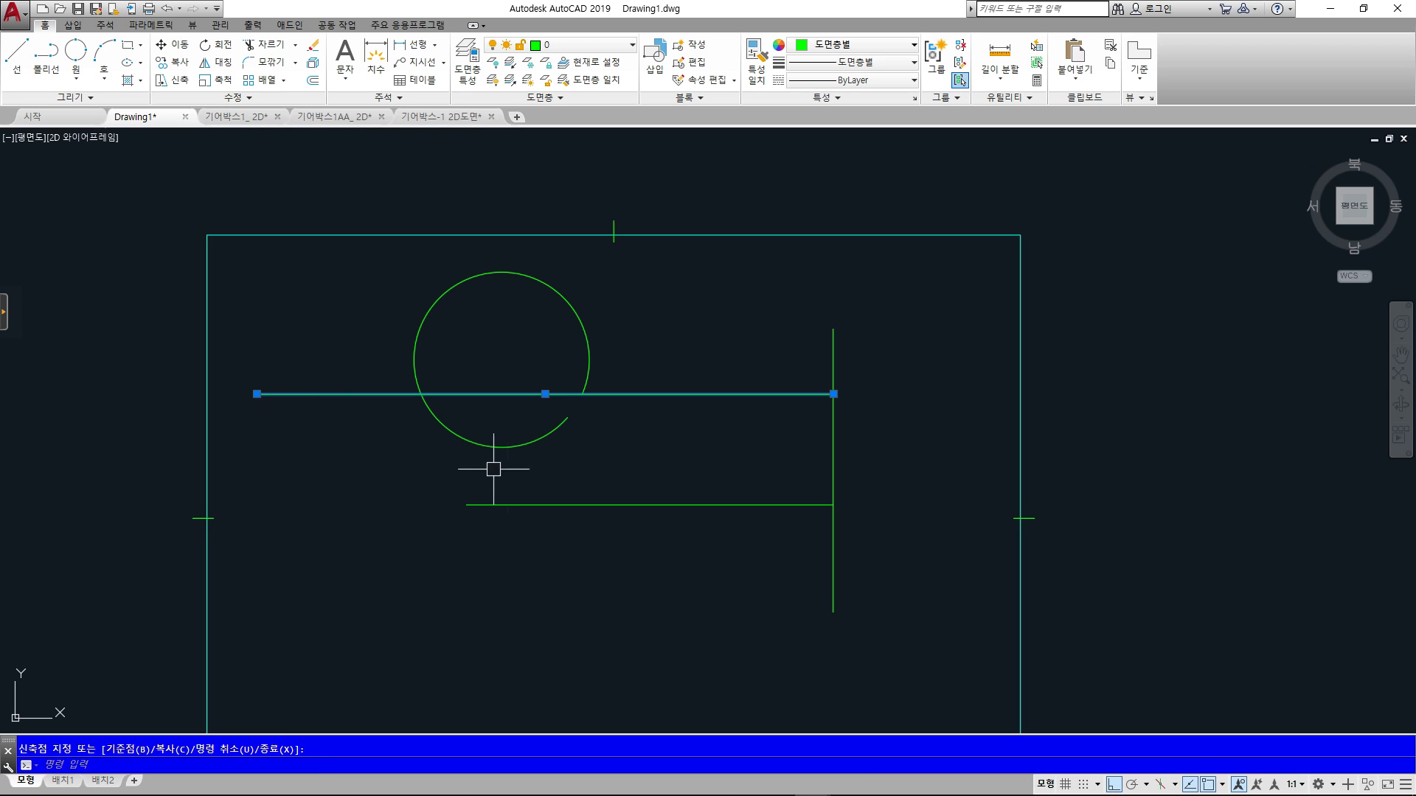
pyautogui.press('Escape')
# - Open the 기어박스-1 2D도면 drawing and stretch the right end of the shaft's centre line slightly farther out
pyautogui.click(474, 117)
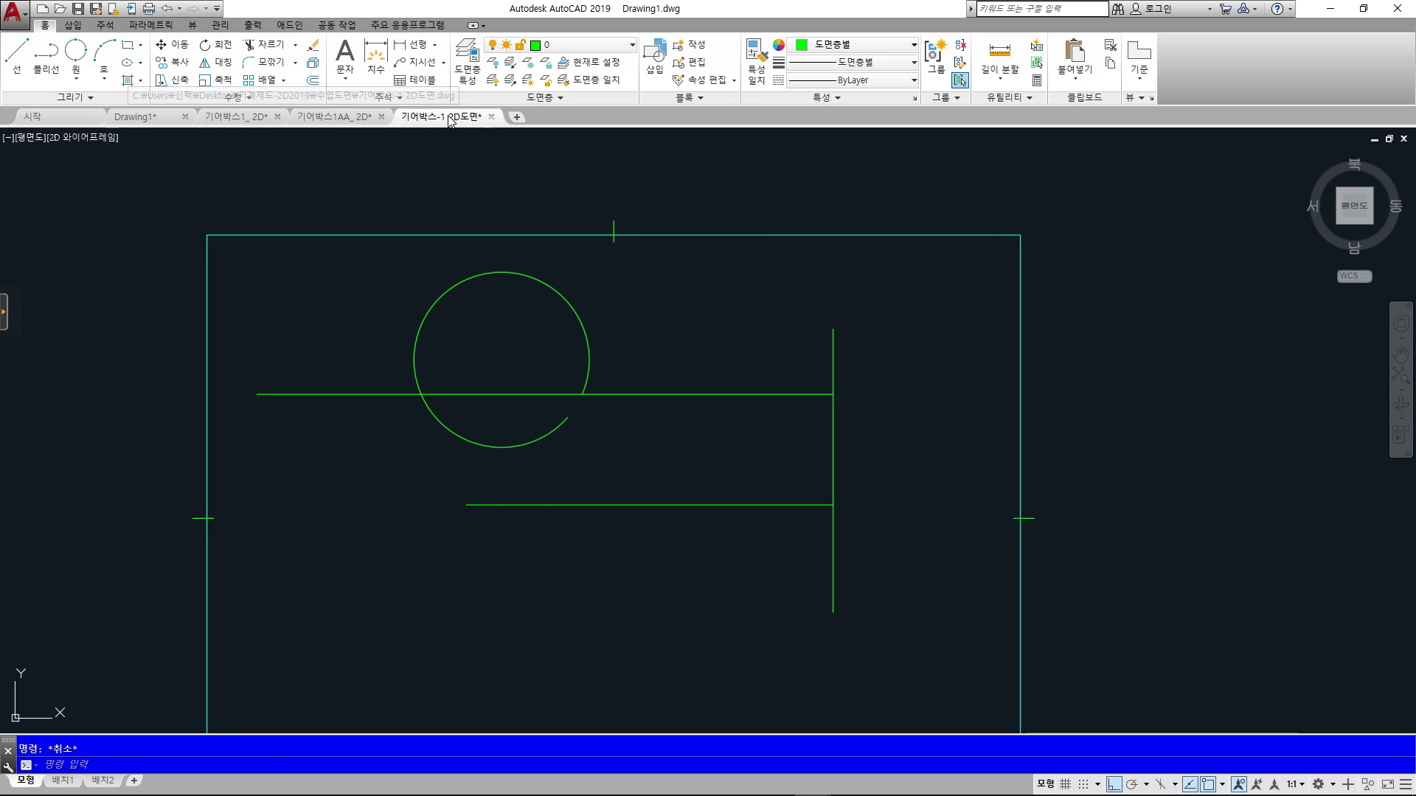
pyautogui.moveTo(601, 554); pyautogui.dragTo(581, 446, button='middle')
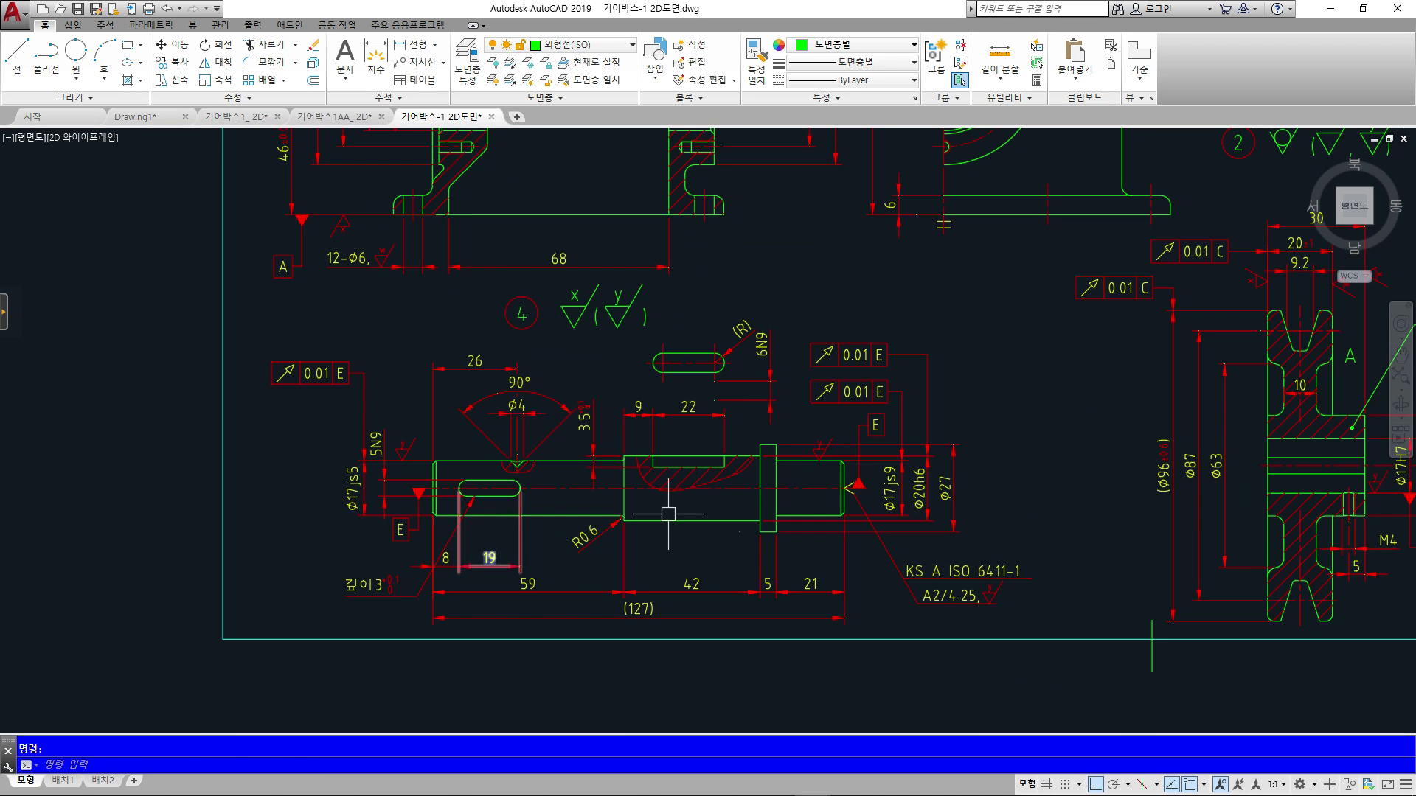
pyautogui.scroll(4, 849, 488)
pyautogui.click(667, 468)
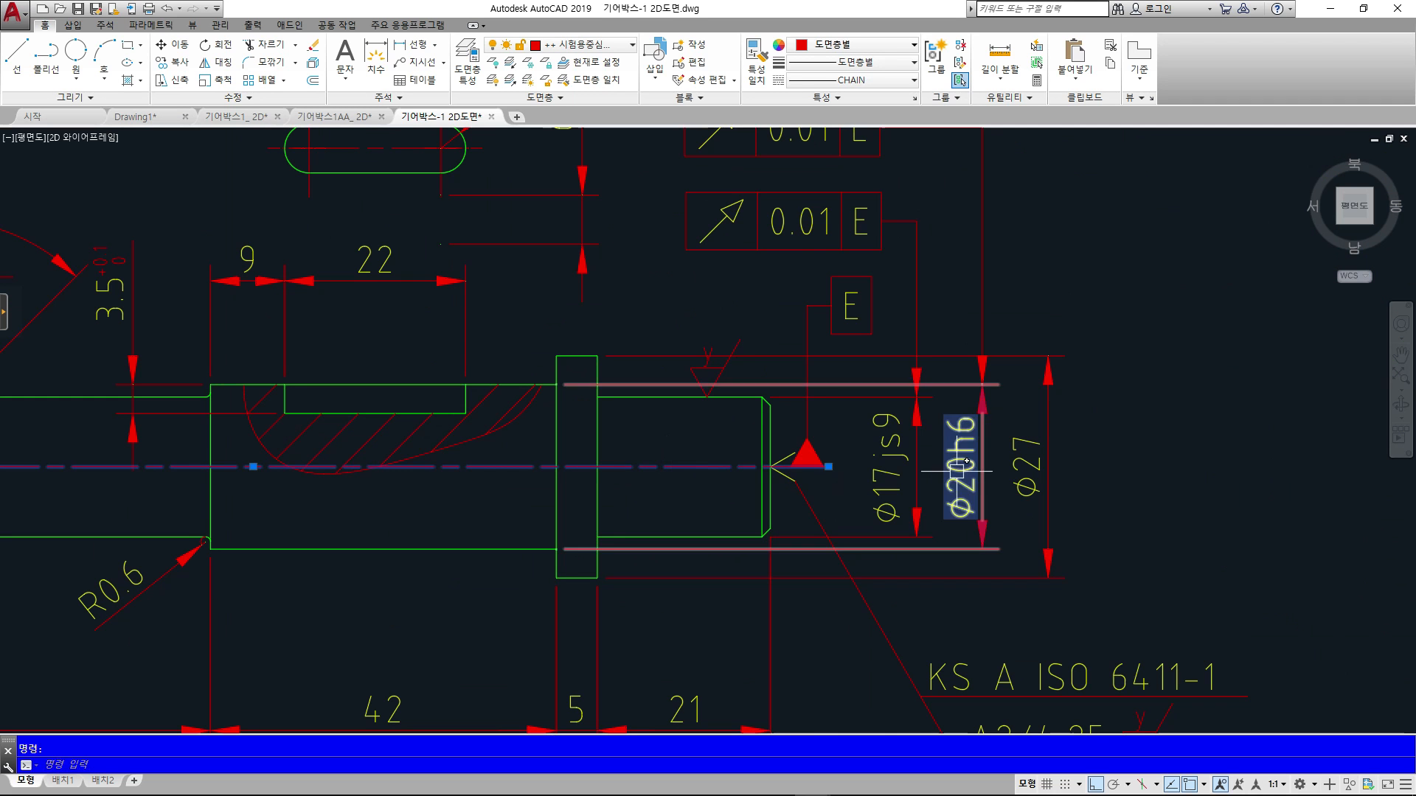
pyautogui.click(807, 461)
pyautogui.press('Escape')
pyautogui.click(709, 466)
pyautogui.moveTo(828, 467)
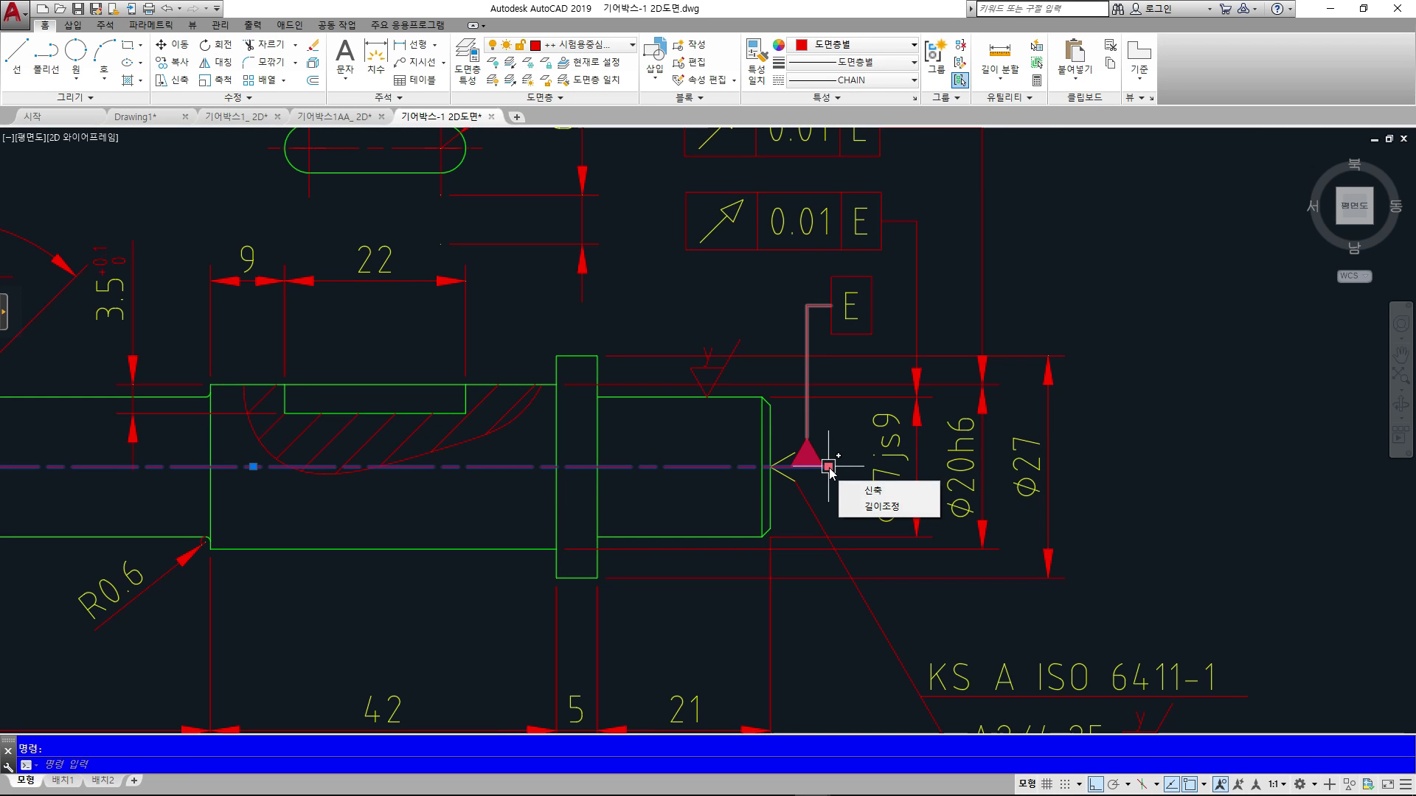
pyautogui.click(828, 466)
pyautogui.click(853, 467)
pyautogui.press('Escape')
# - Adjust the right end of the housing's bore centre line so it extends slightly past the outer face
pyautogui.scroll(-4, 1133, 512)
pyautogui.moveTo(800, 159); pyautogui.dragTo(696, 539, button='middle')
pyautogui.scroll(4, 748, 427)
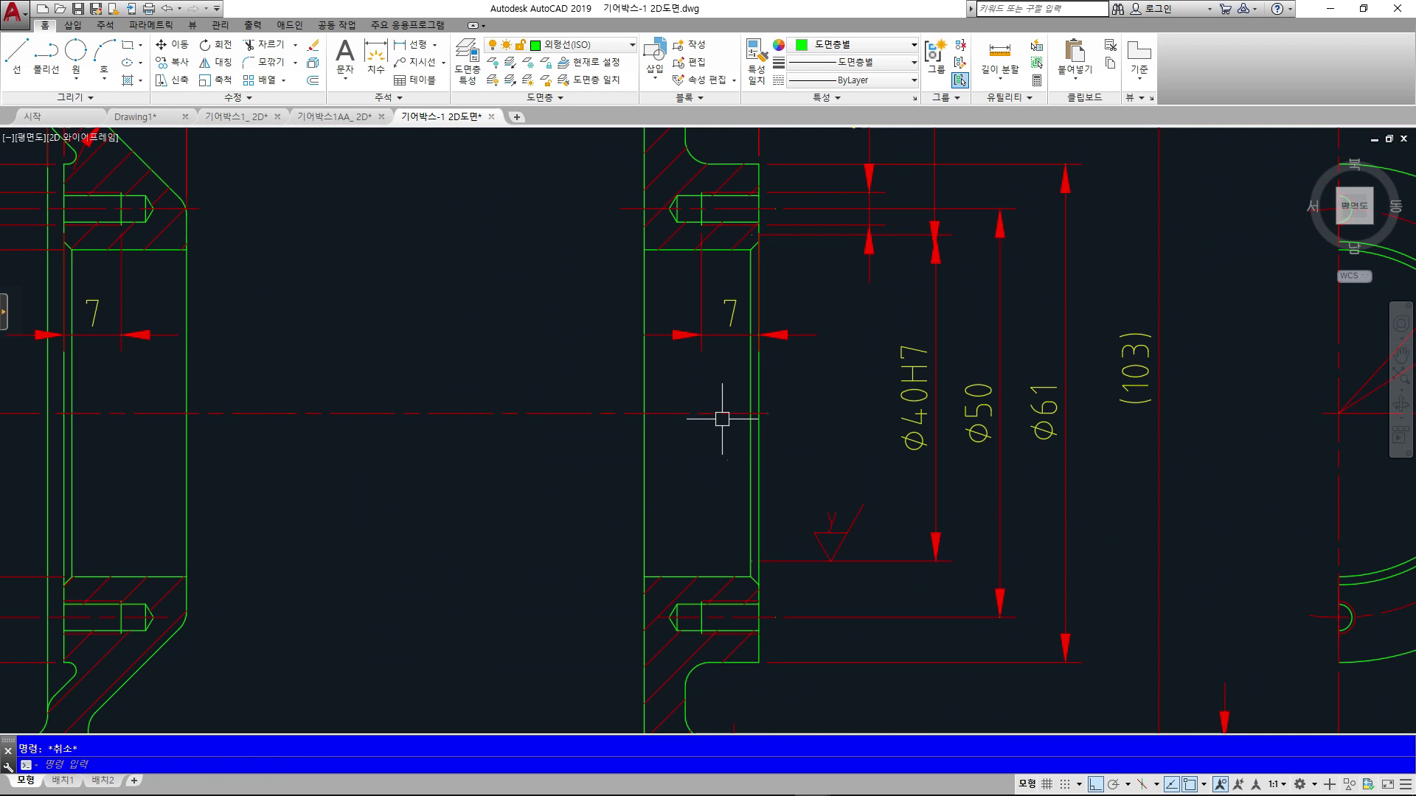
pyautogui.click(772, 412)
pyautogui.click(767, 413)
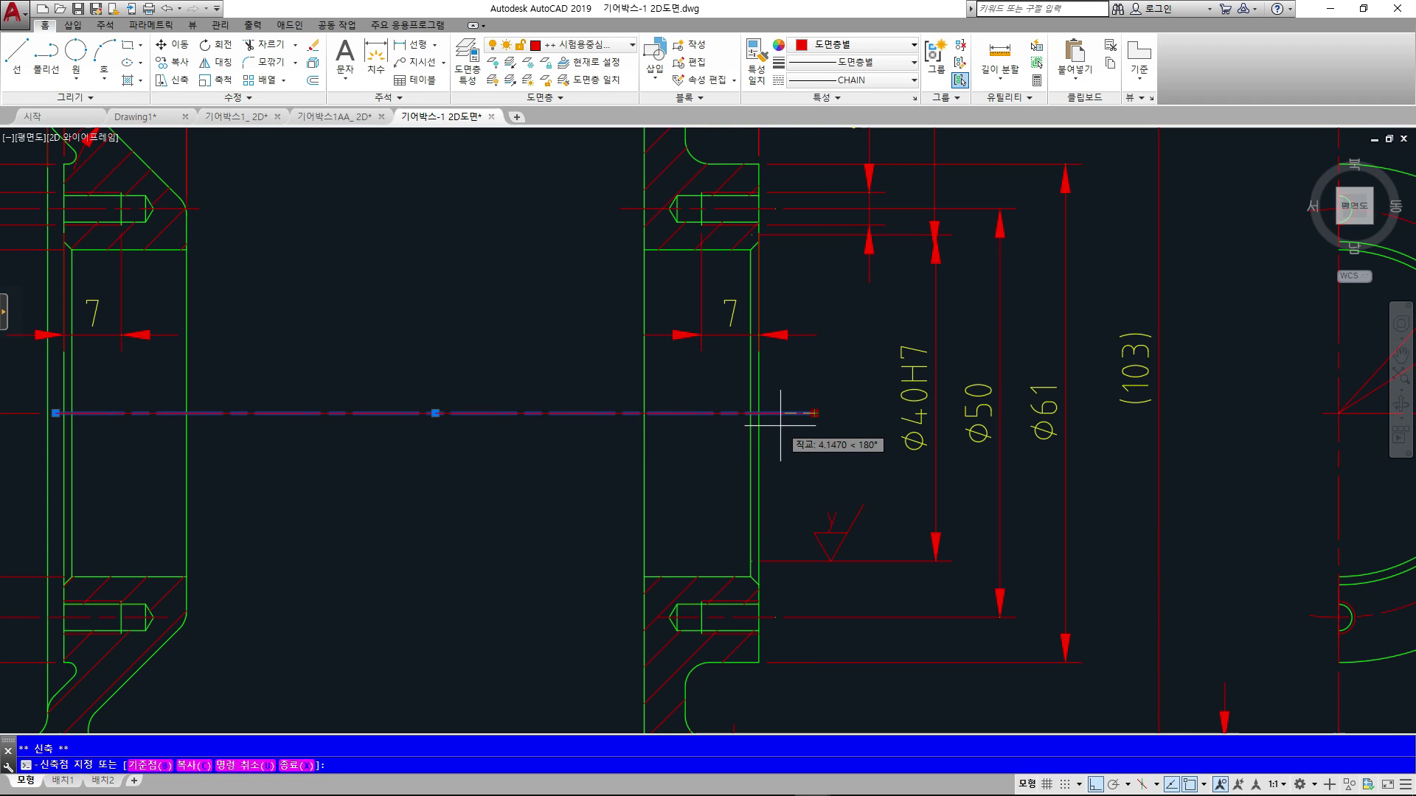
pyautogui.press('Escape')
pyautogui.press('Escape')
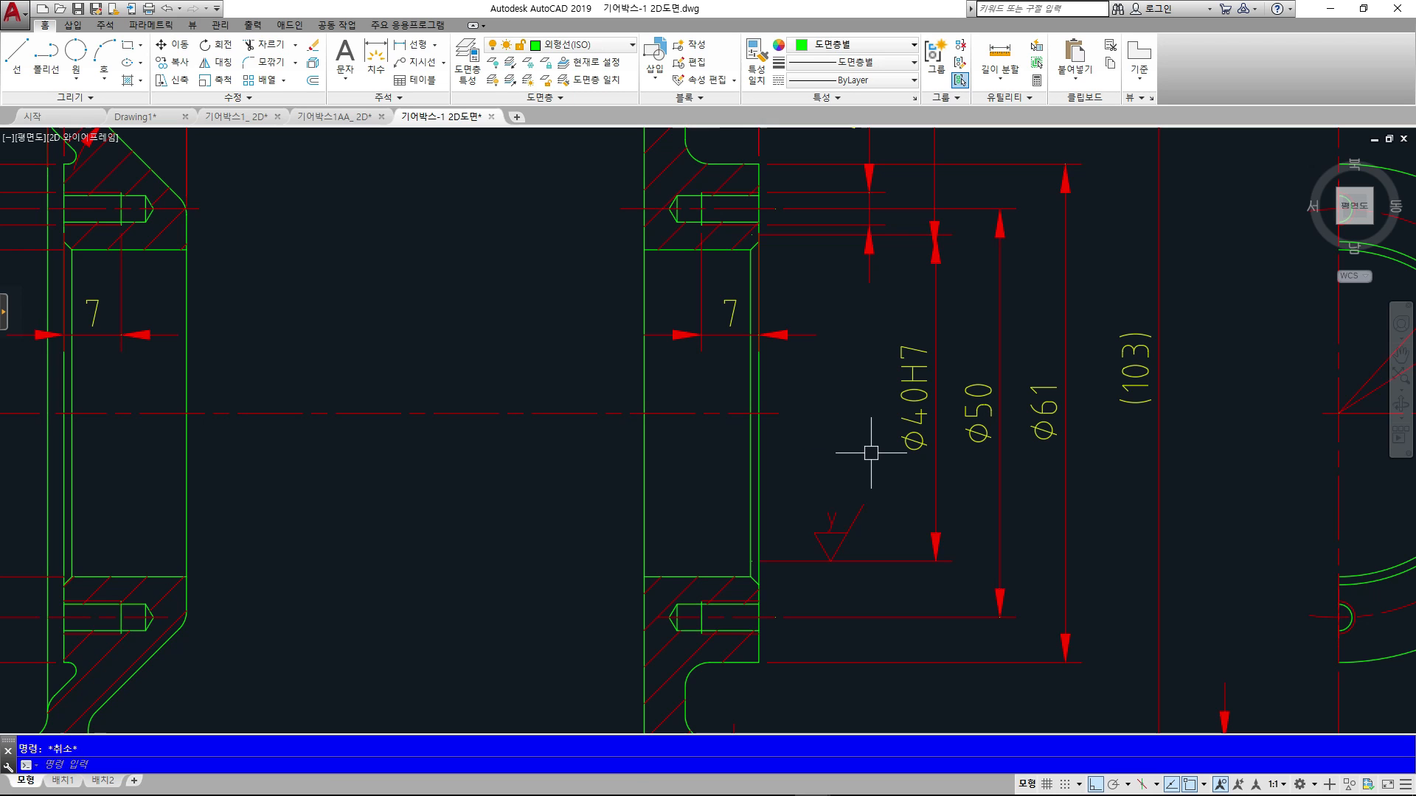
# - Switch back to the Drawing1 drawing with nothing selected
pyautogui.click(164, 122)
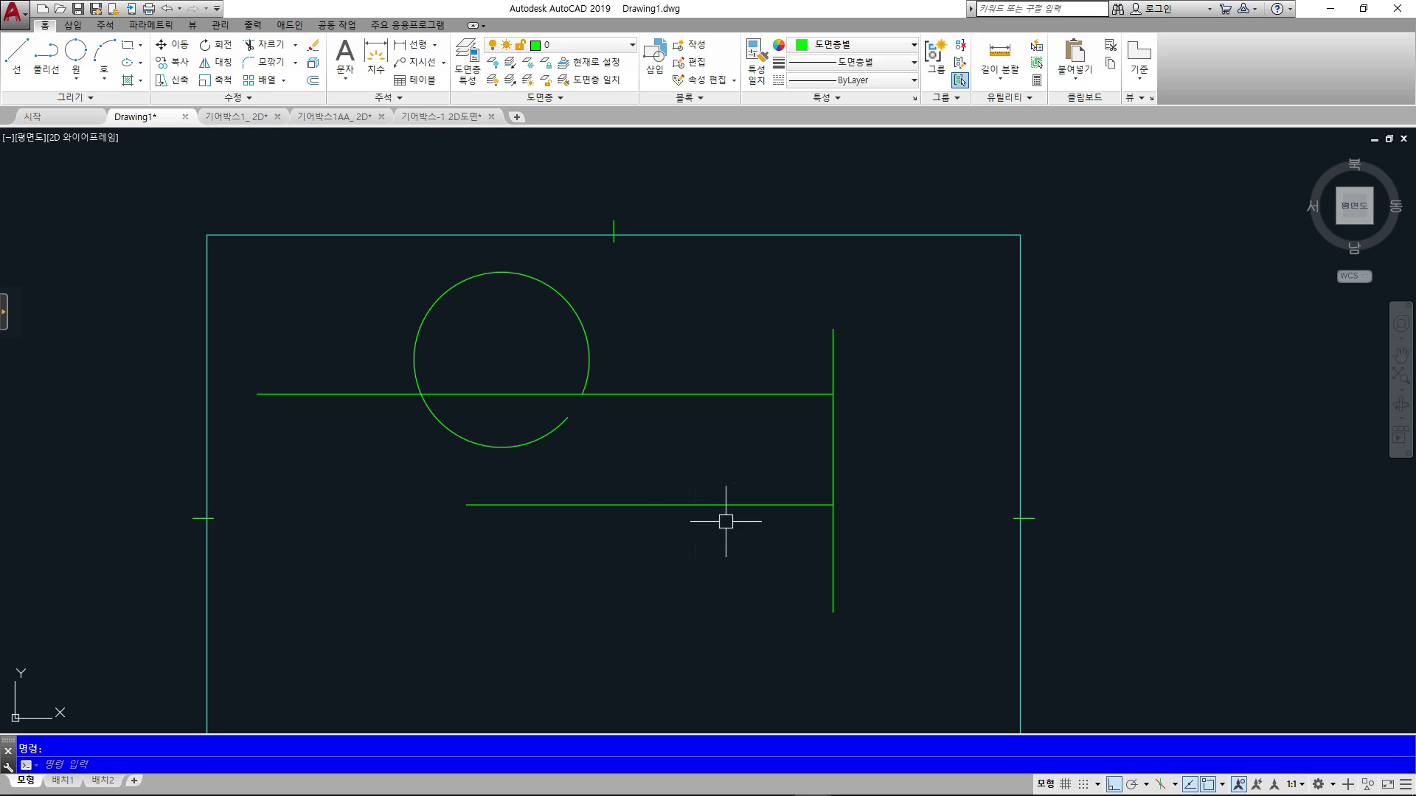
pyautogui.moveTo(481, 525); pyautogui.dragTo(479, 506)
pyautogui.moveTo(292, 466); pyautogui.dragTo(271, 494)
pyautogui.press('Escape')
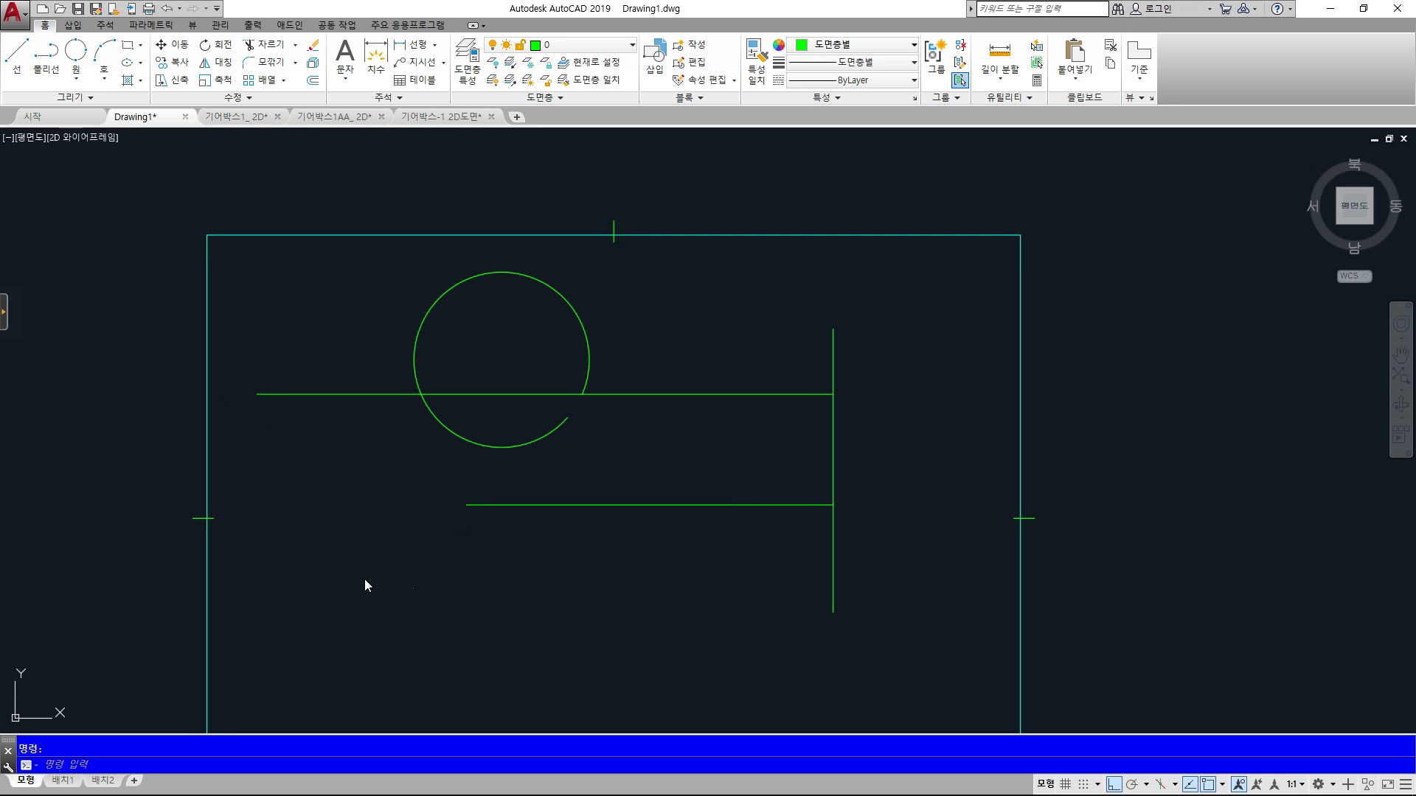
# - Try to Stretch the left ends of both horizontal lines together, using a crossing window that also touches the circle
pyautogui.write('s')
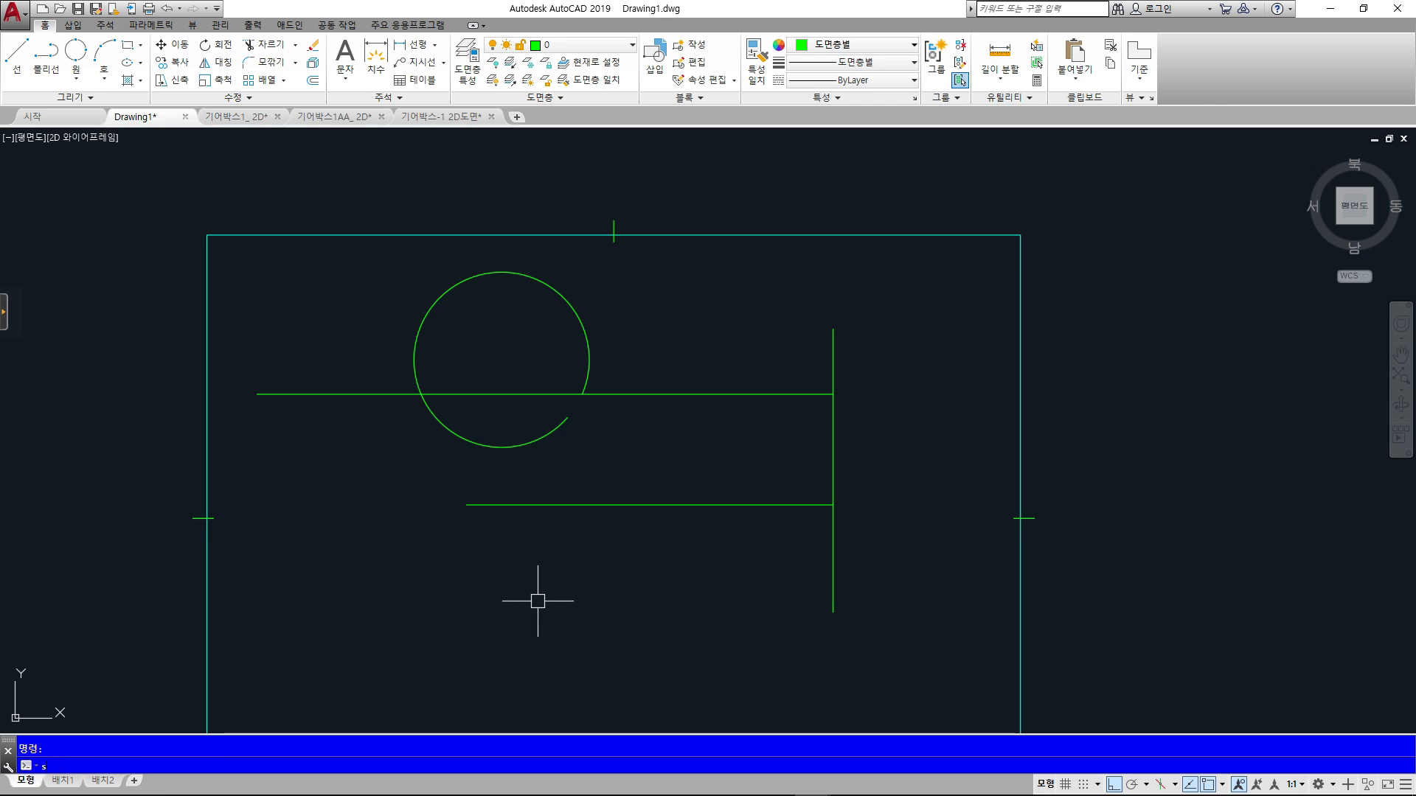
pyautogui.press('Return')
pyautogui.click(542, 647)
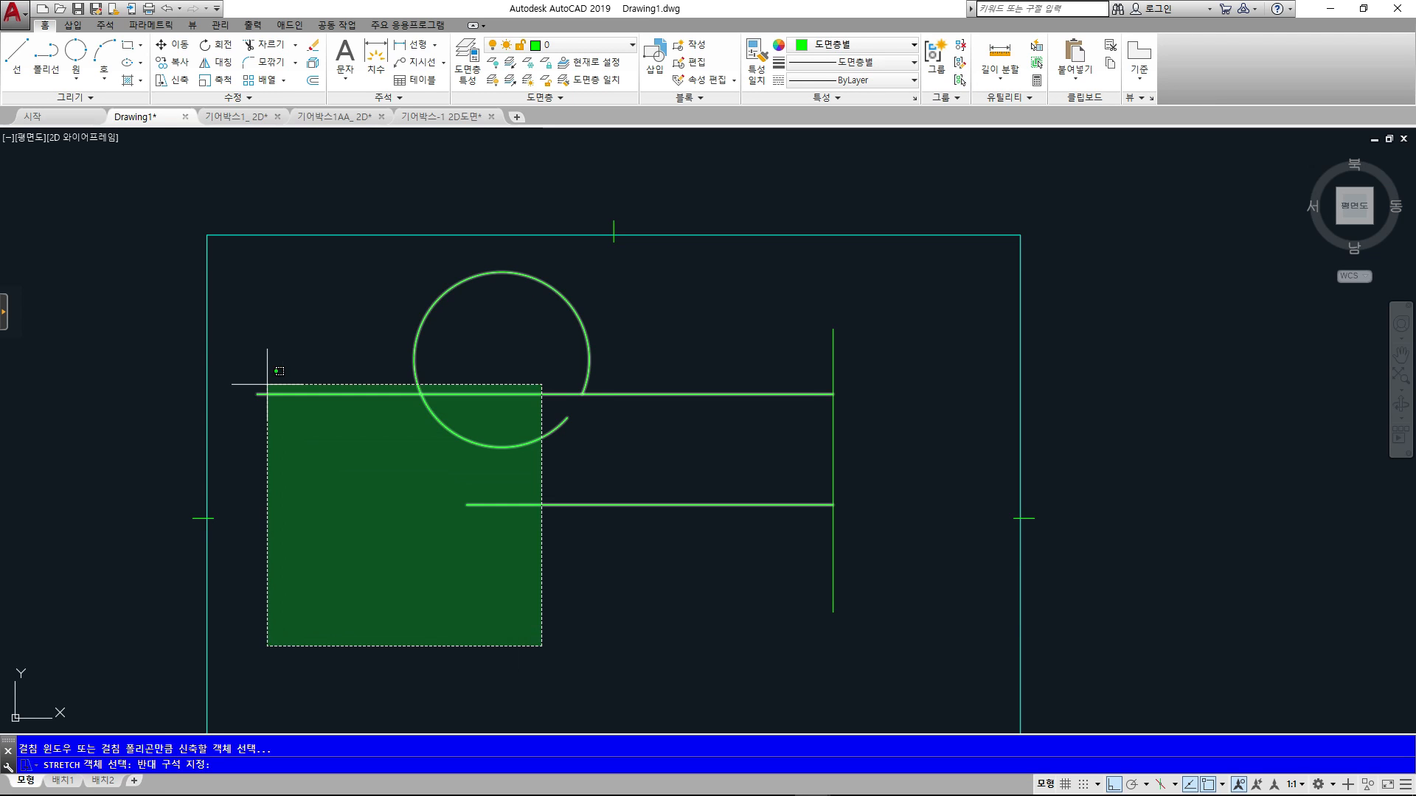
pyautogui.click(231, 347)
pyautogui.press('Return')
pyautogui.click(690, 608)
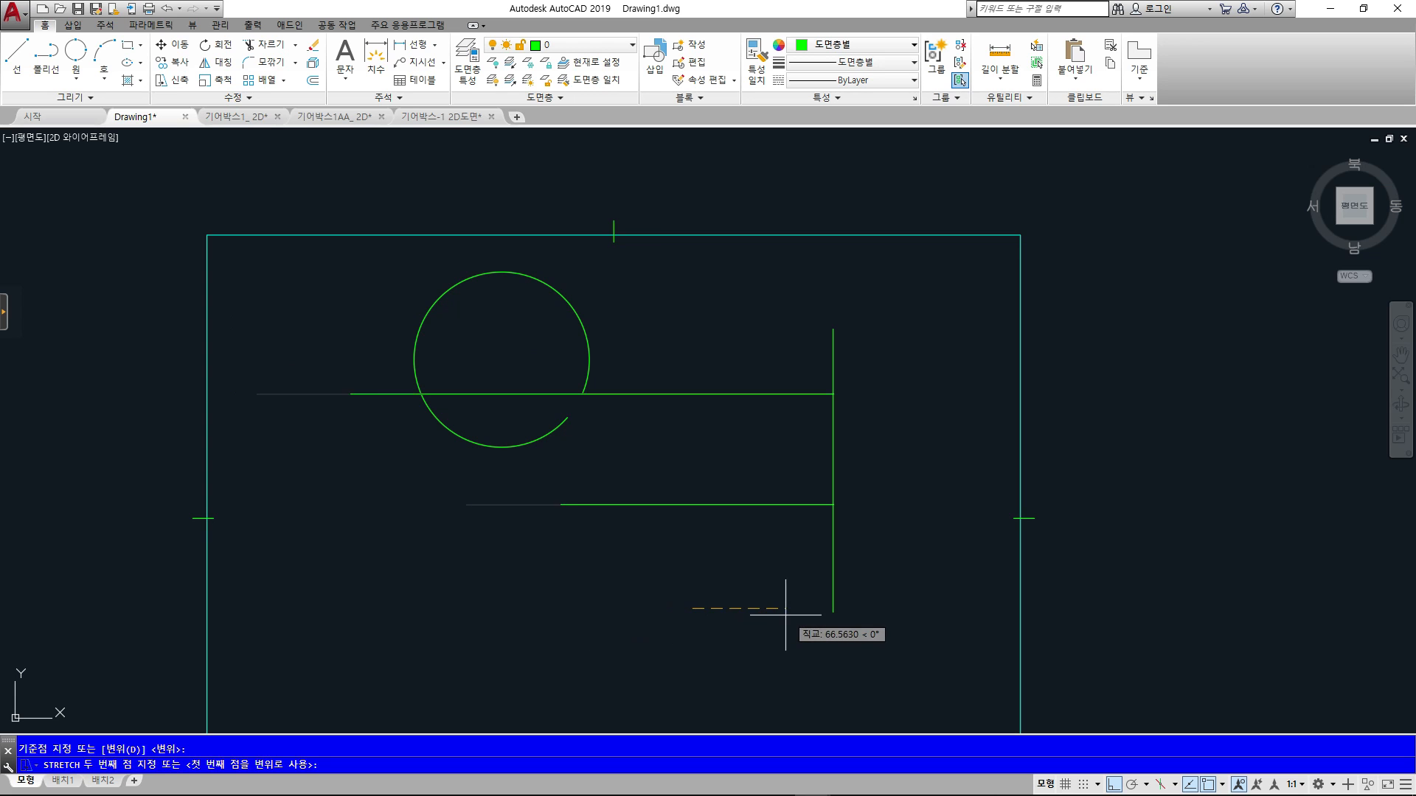
pyautogui.press('Escape')
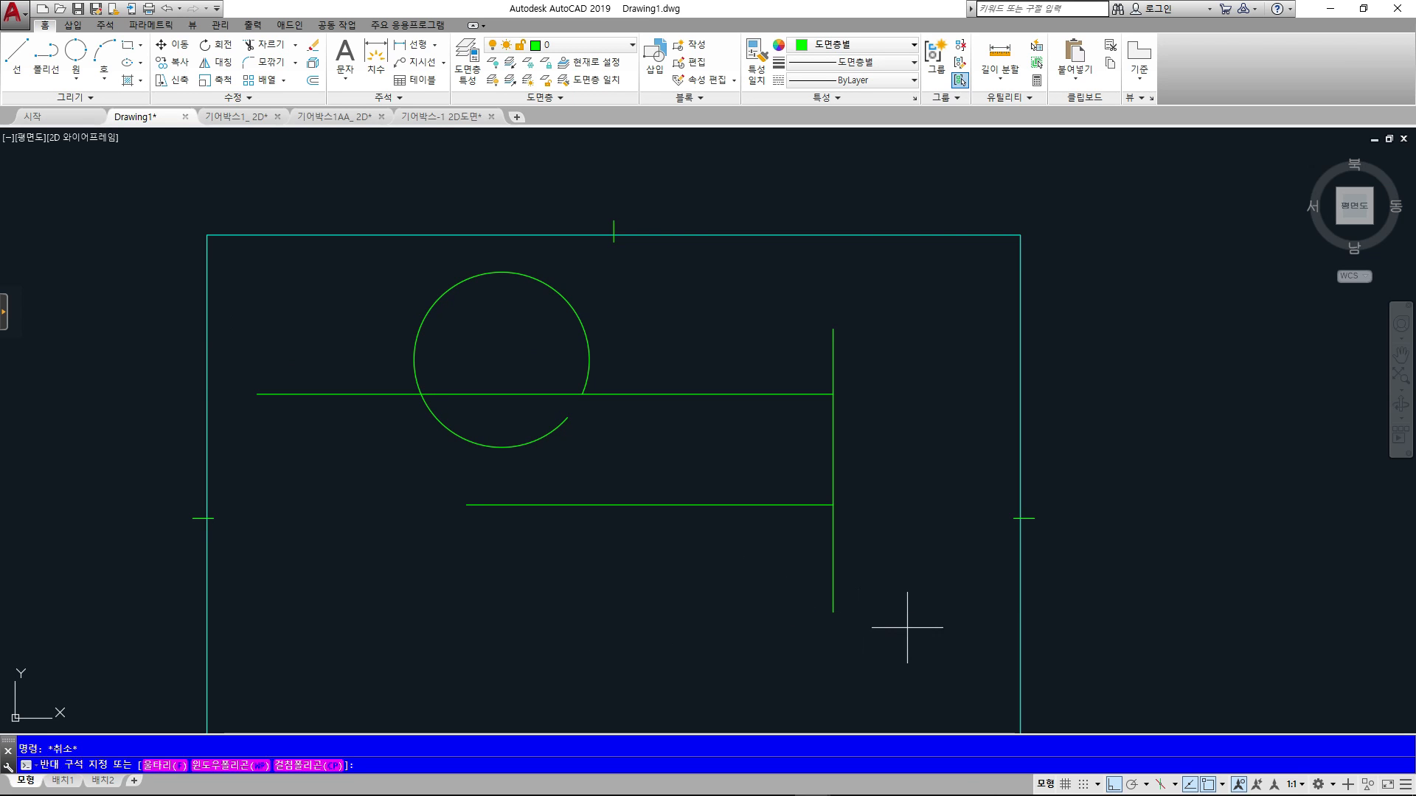
# - Erase the circle and the existing lines, and draw two horizontal lines one above the other inside the frame
pyautogui.click(395, 316)
pyautogui.press('Delete')
pyautogui.write('l')
pyautogui.press('Return')
pyautogui.click(449, 412)
pyautogui.click(696, 411)
pyautogui.press('Return')
pyautogui.press('Return')
pyautogui.click(440, 485)
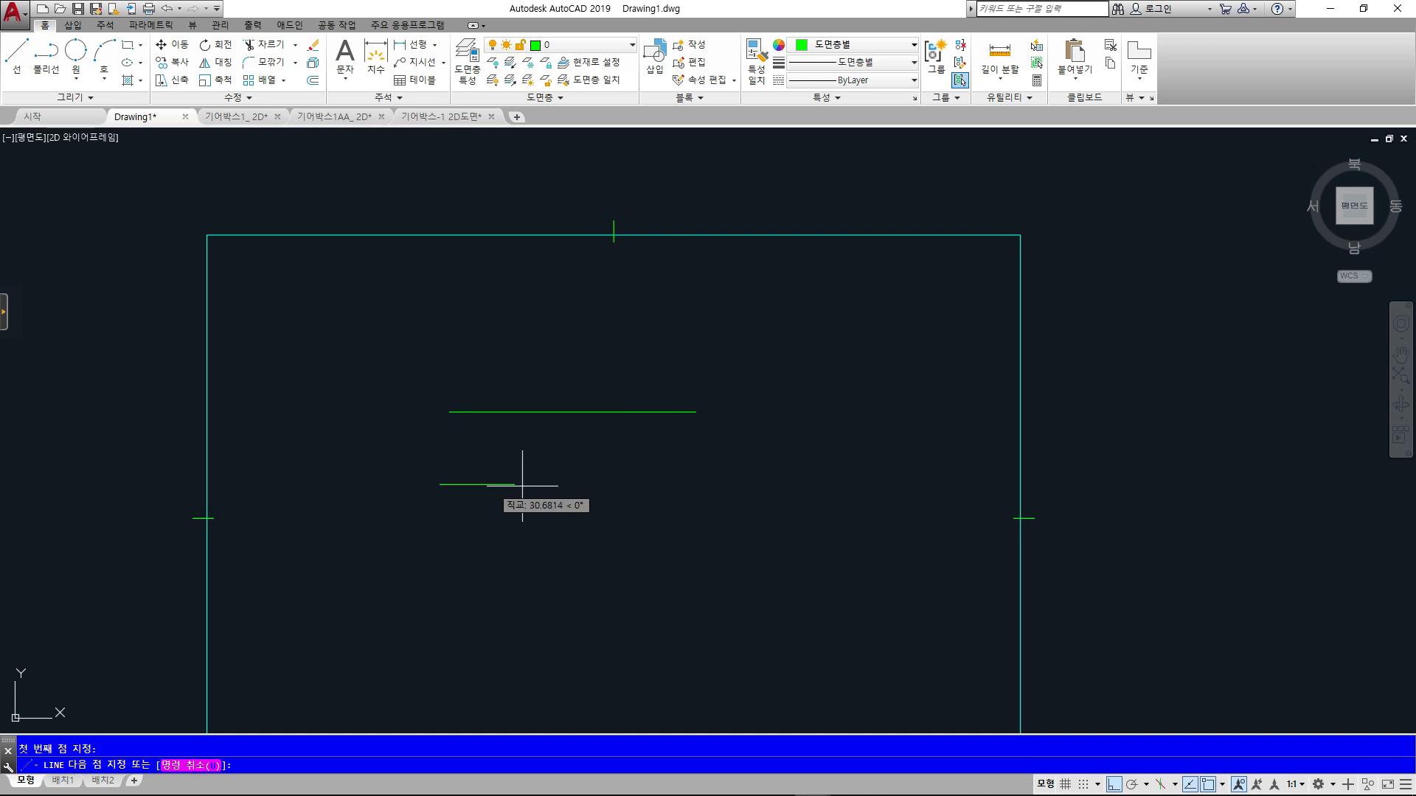
pyautogui.click(729, 483)
pyautogui.press('Escape')
# - Try Stretch on the two horizontal lines with a crossing window that encloses them completely
pyautogui.scroll(2, 480, 490)
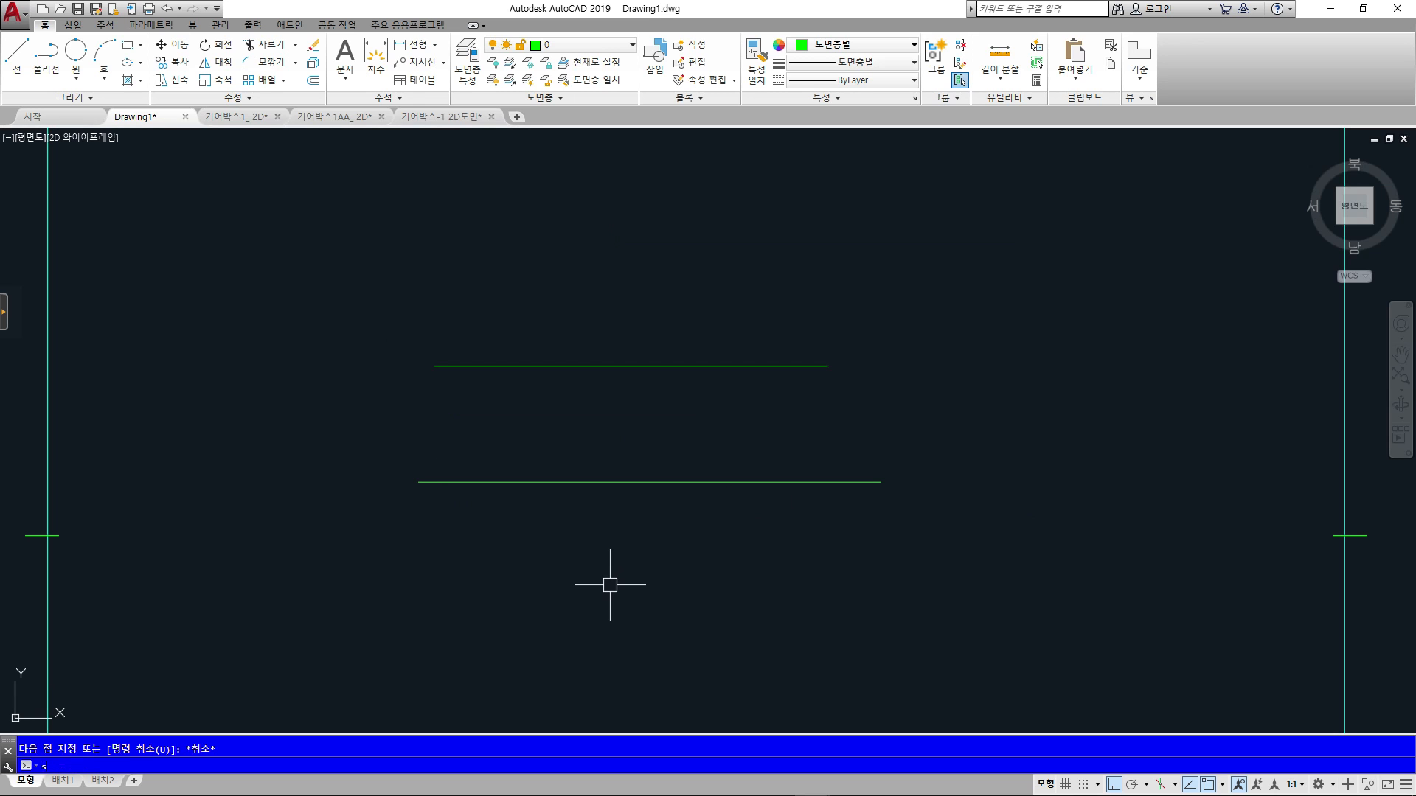
pyautogui.press('Return')
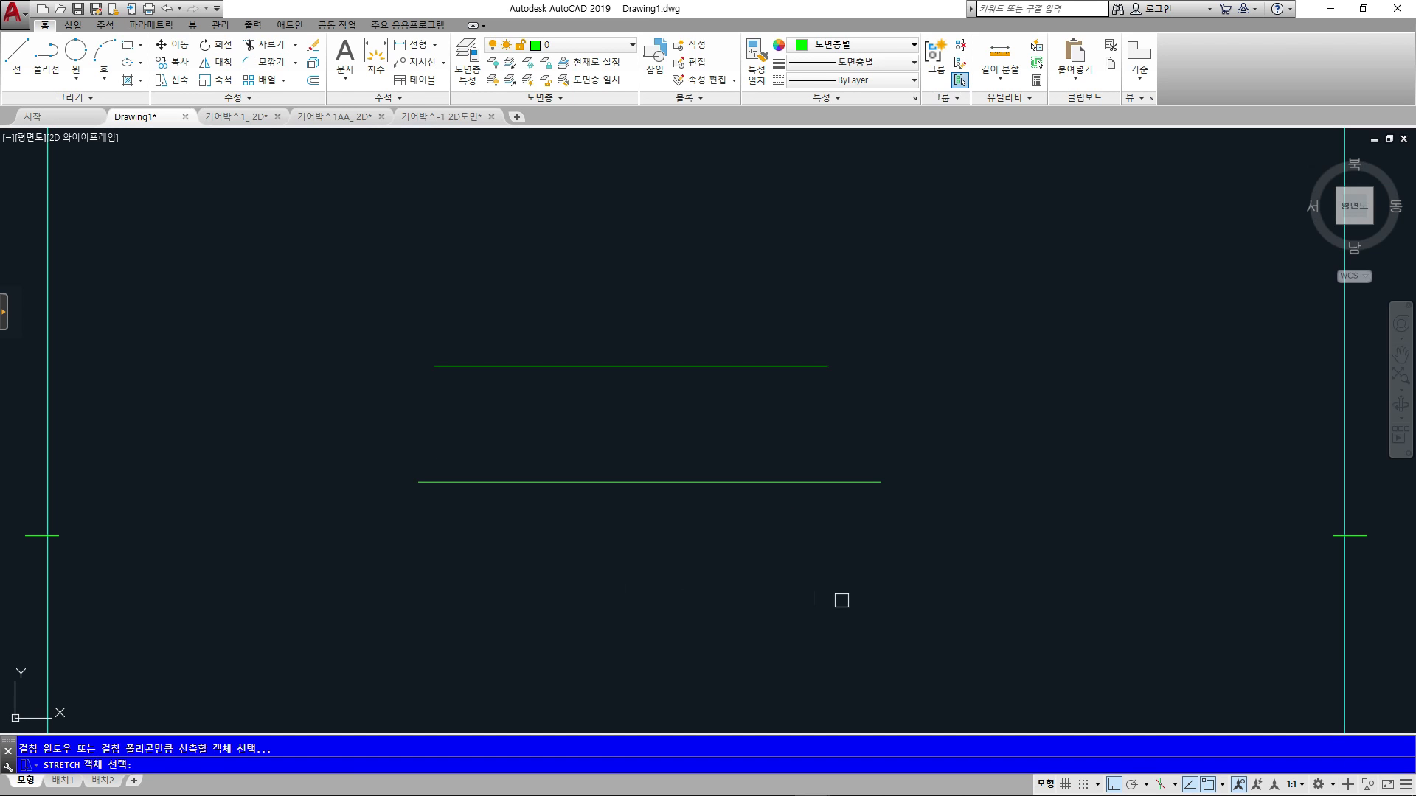
pyautogui.click(1000, 610)
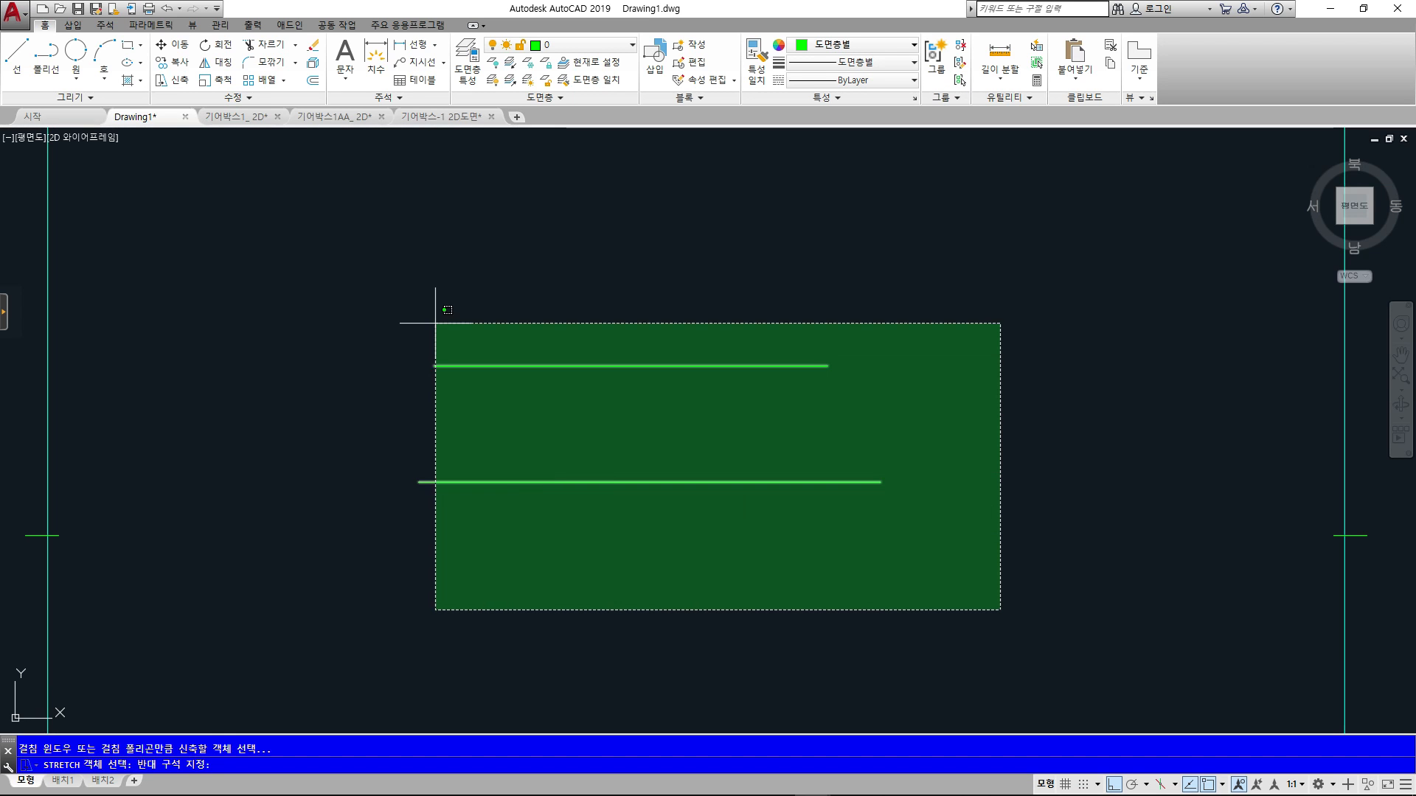
pyautogui.click(337, 269)
pyautogui.press('Return')
pyautogui.click(958, 339)
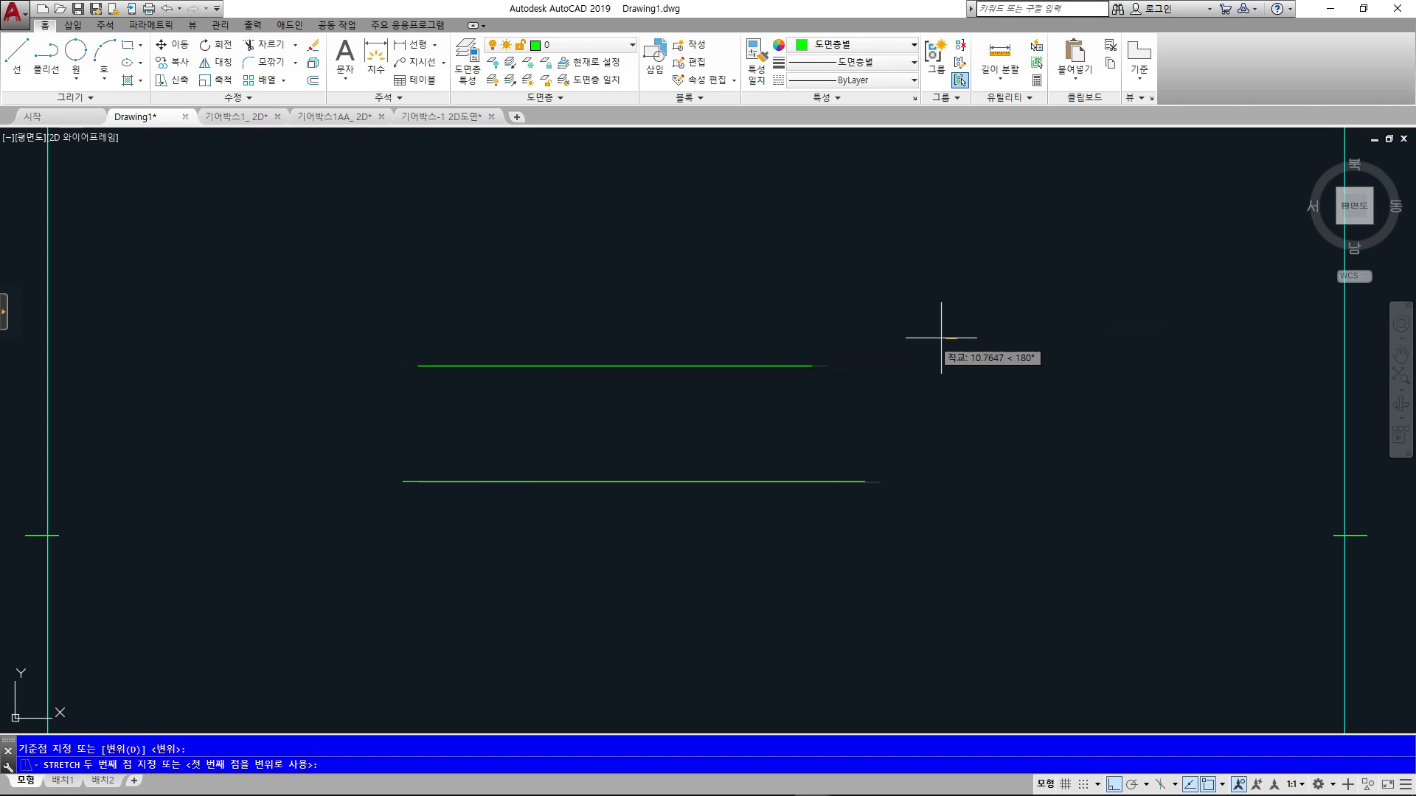
pyautogui.press('Escape')
# - Try to Stretch the two horizontal lines with a crossing window over only their left ends
pyautogui.press('Return')
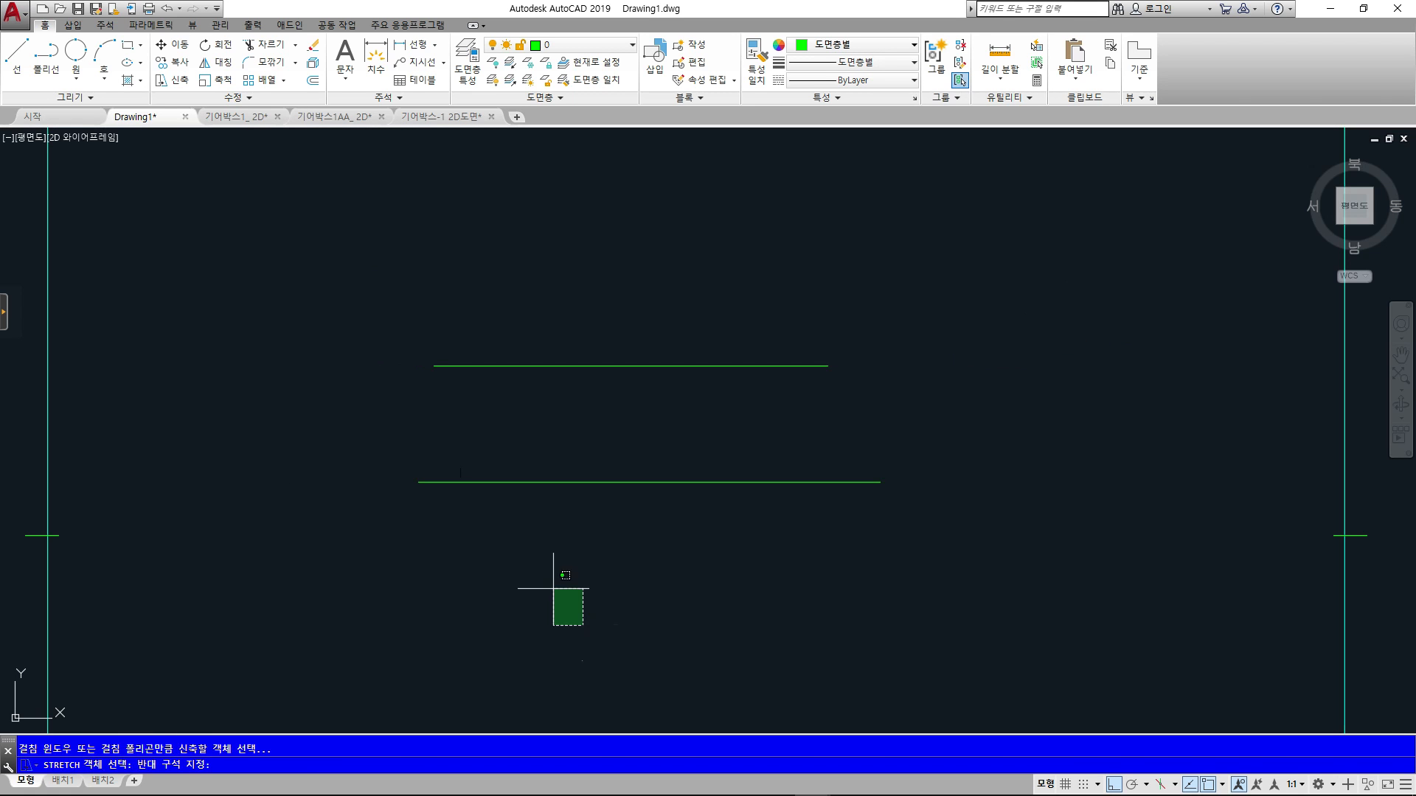
pyautogui.click(582, 626)
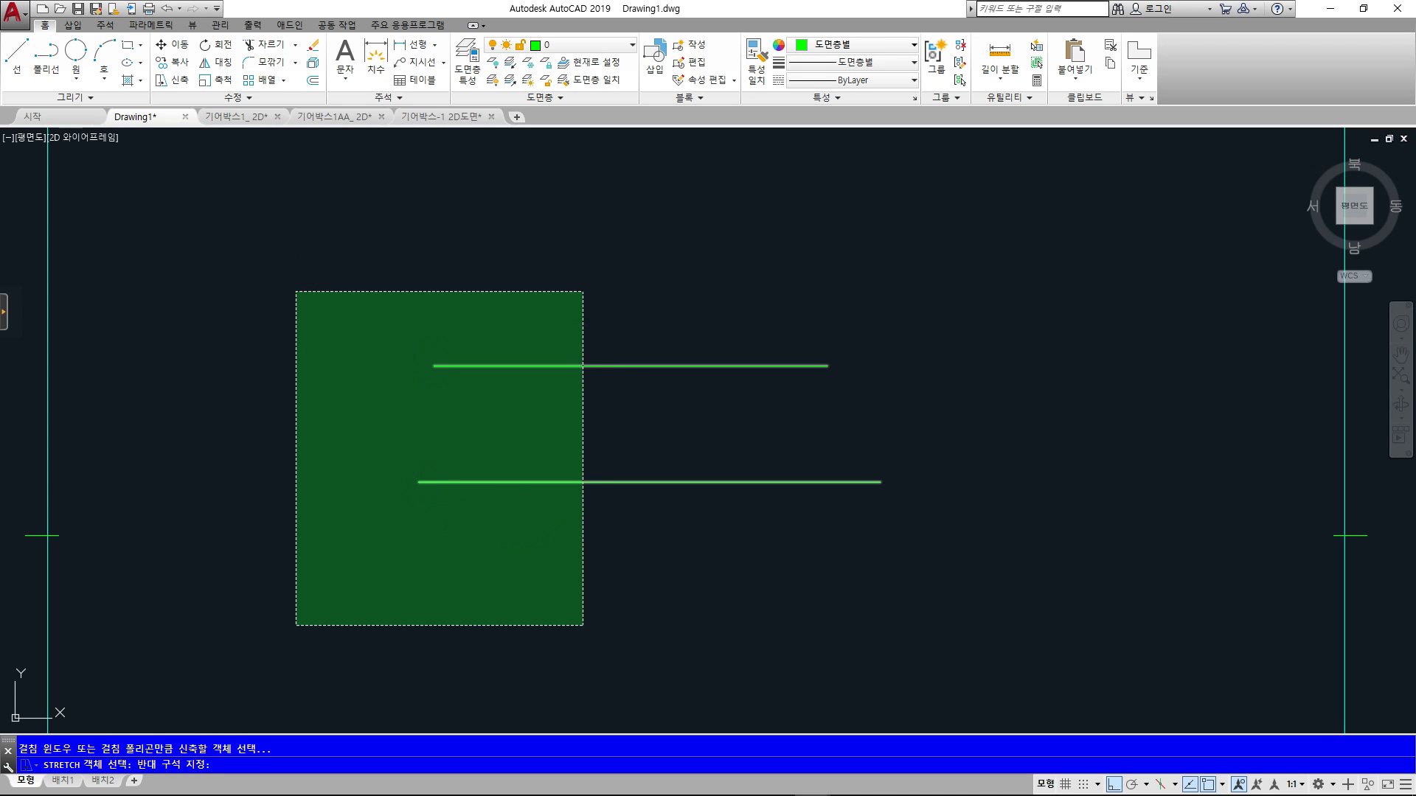
pyautogui.click(296, 291)
pyautogui.press('Return')
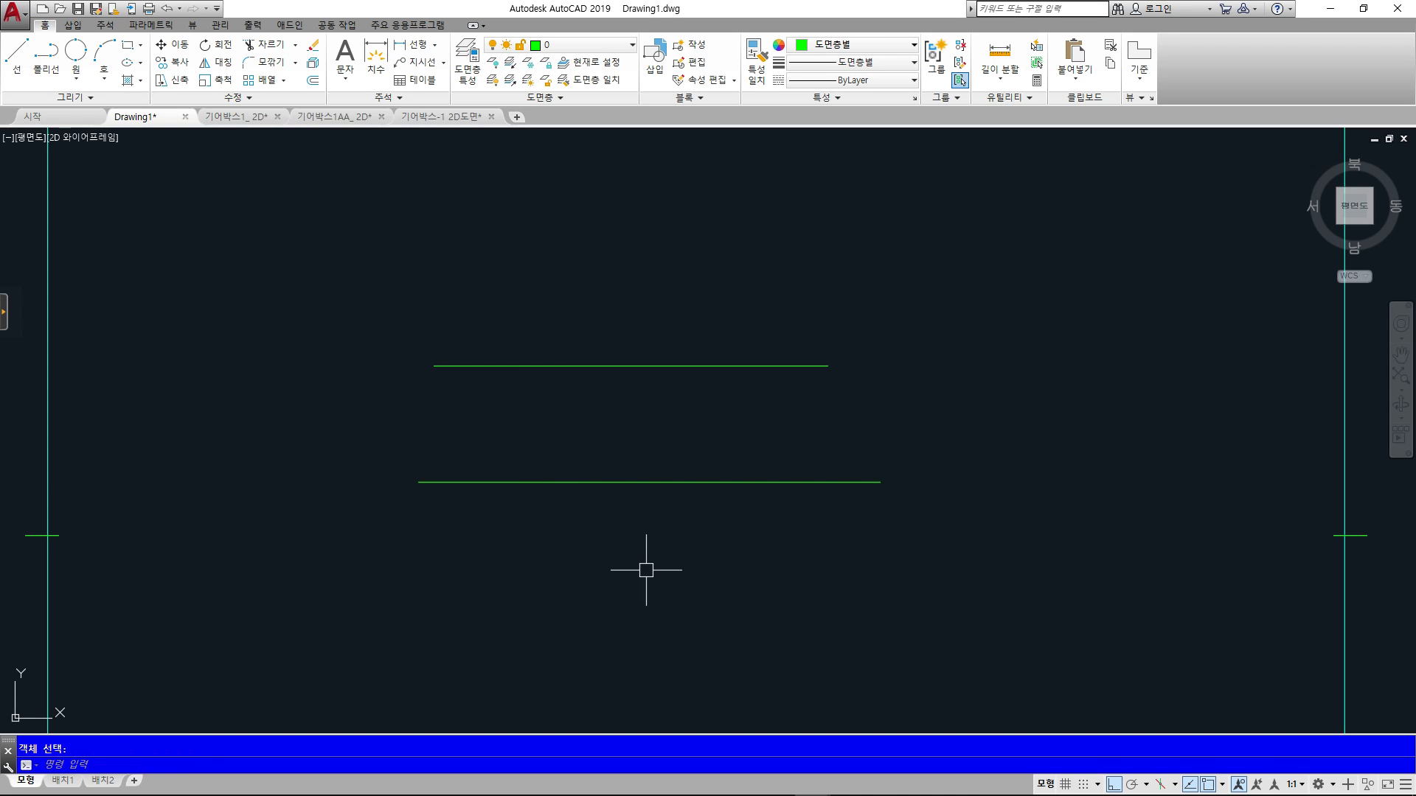
pyautogui.press('Return')
pyautogui.click(605, 607)
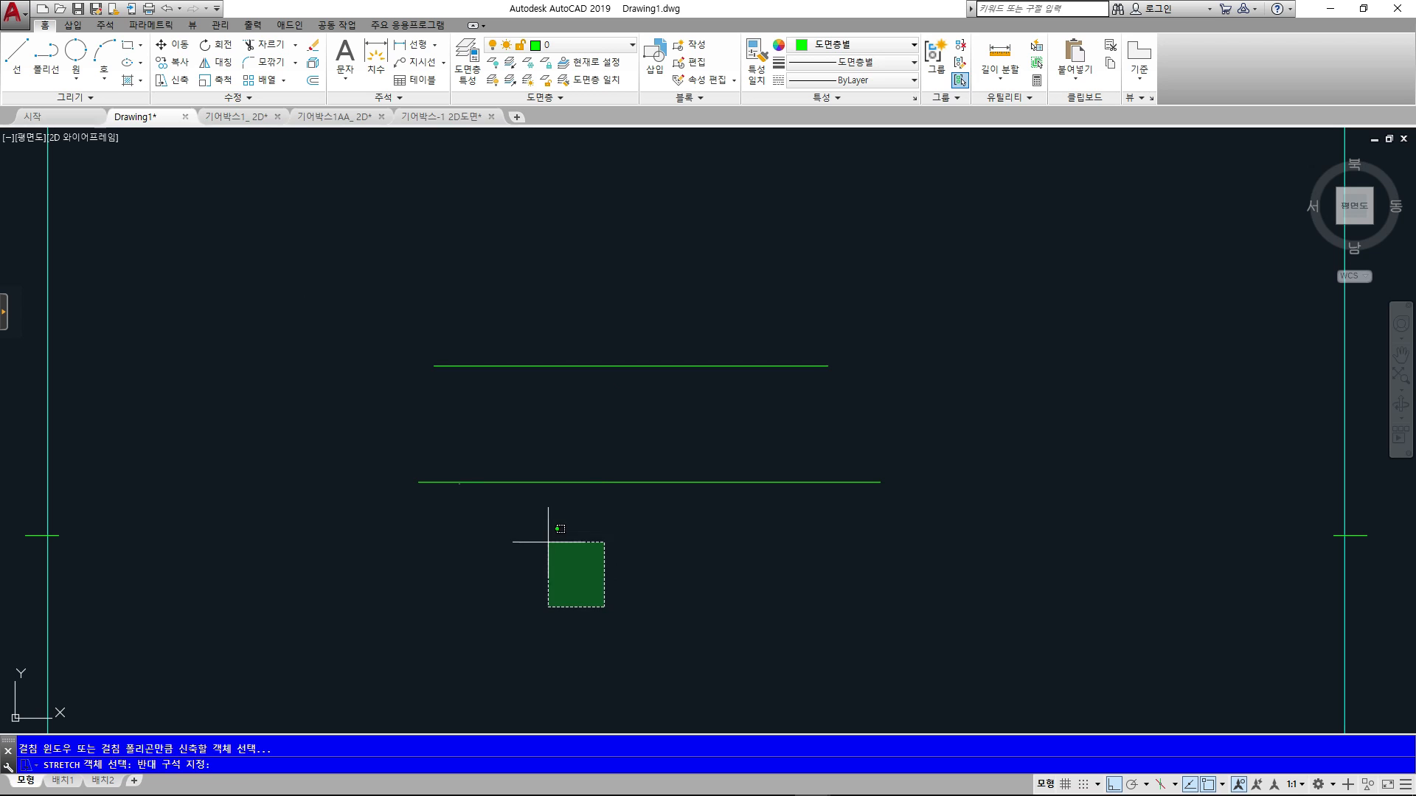
pyautogui.click(297, 321)
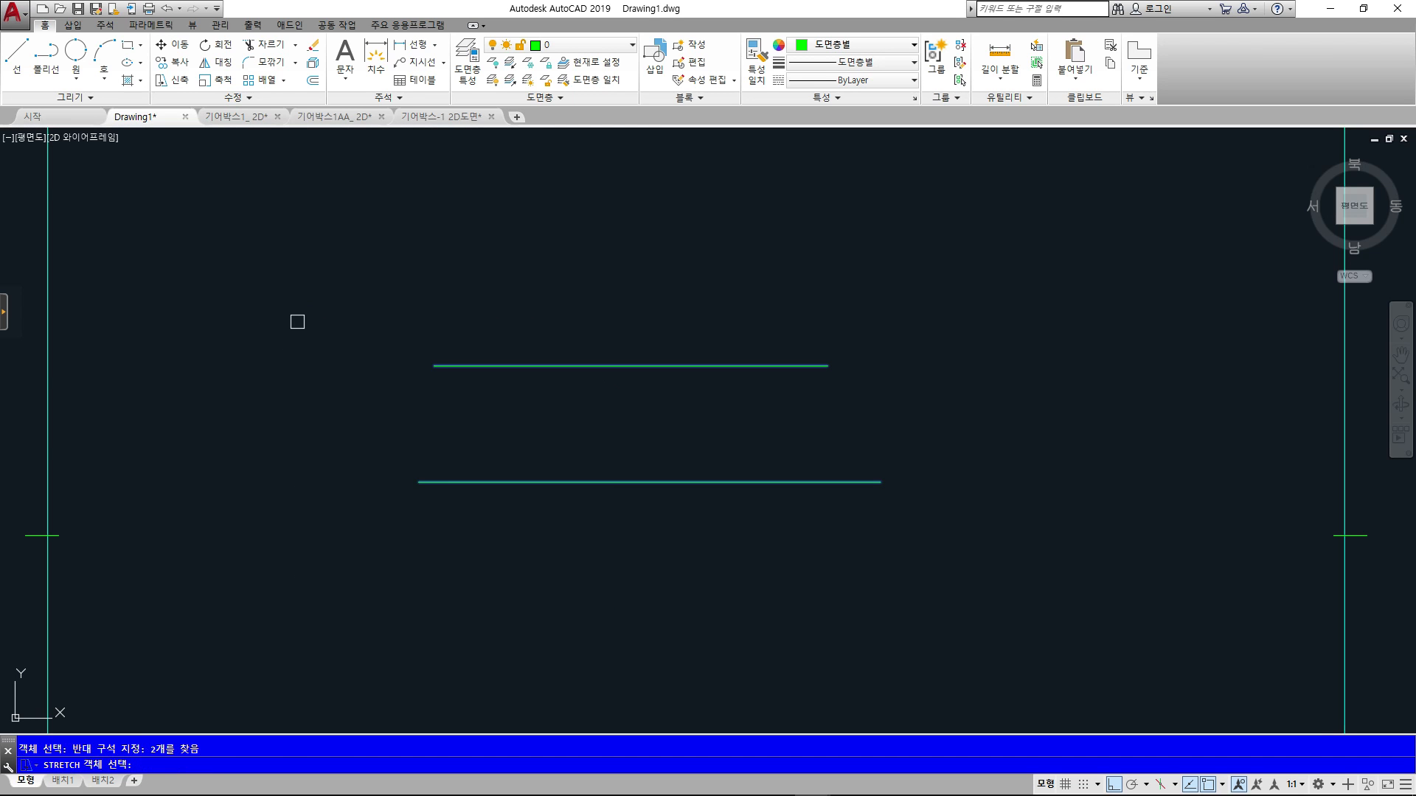
pyautogui.press('Return')
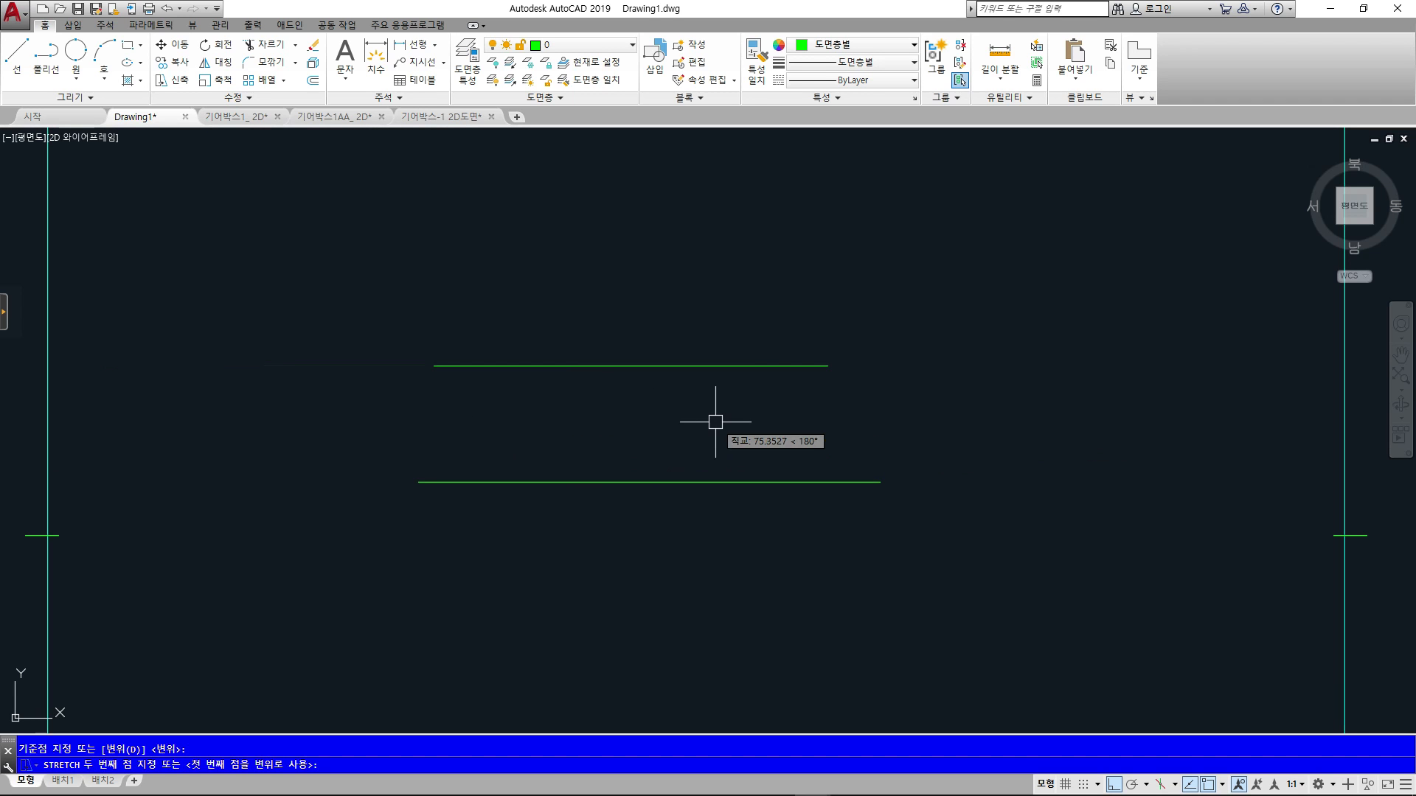
pyautogui.press('Escape')
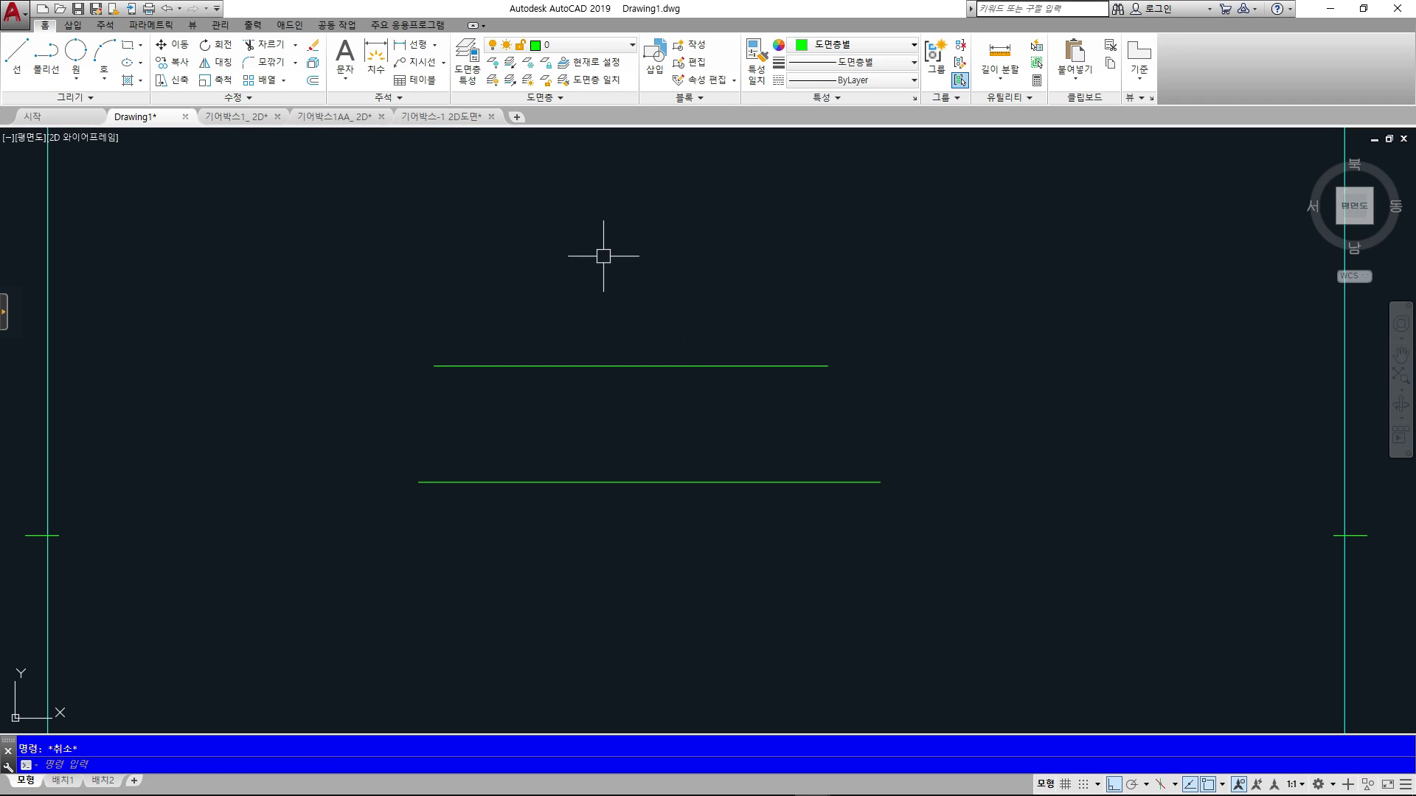
# - Examine the part views and dimensions in the 기어박스-1 2D도면 drawing, including the housing and the gear data table
pyautogui.click(441, 117)
pyautogui.scroll(-3, 733, 515)
pyautogui.moveTo(733, 515); pyautogui.dragTo(682, 444, button='middle')
pyautogui.moveTo(845, 595); pyautogui.dragTo(771, 430, button='middle')
pyautogui.moveTo(811, 573); pyautogui.dragTo(772, 455, button='middle')
pyautogui.moveTo(900, 476); pyautogui.dragTo(620, 497, button='middle')
pyautogui.moveTo(987, 500); pyautogui.dragTo(698, 504, button='middle')
pyautogui.moveTo(889, 508); pyautogui.dragTo(1029, 702, button='middle')
pyautogui.moveTo(737, 413); pyautogui.dragTo(939, 641, button='middle')
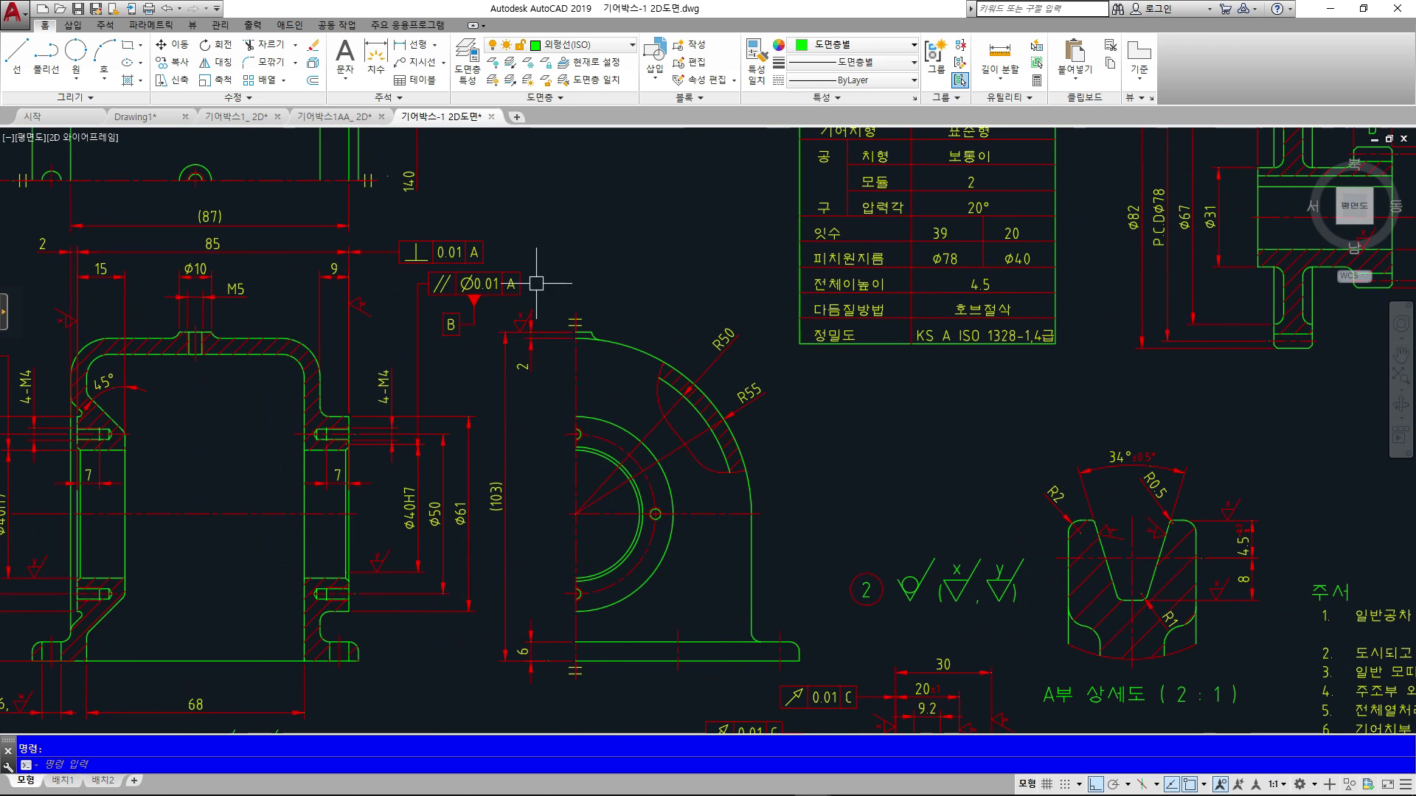
# - In Drawing1, Stretch the left ends of both horizontal lines 50 units to the left
pyautogui.click(136, 117)
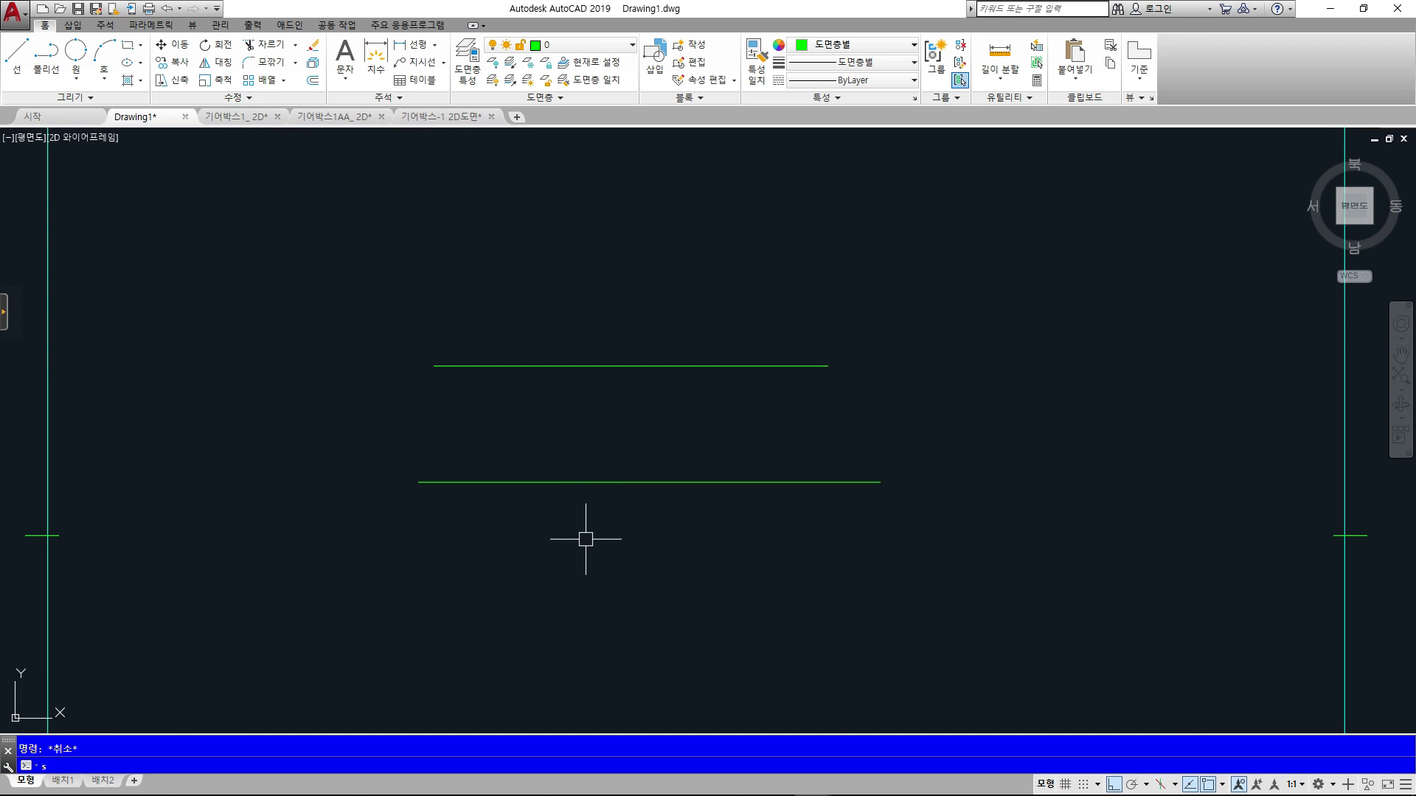
pyautogui.write('s')
pyautogui.press('Return')
pyautogui.click(656, 590)
pyautogui.click(336, 303)
pyautogui.press('Return')
pyautogui.click(601, 285)
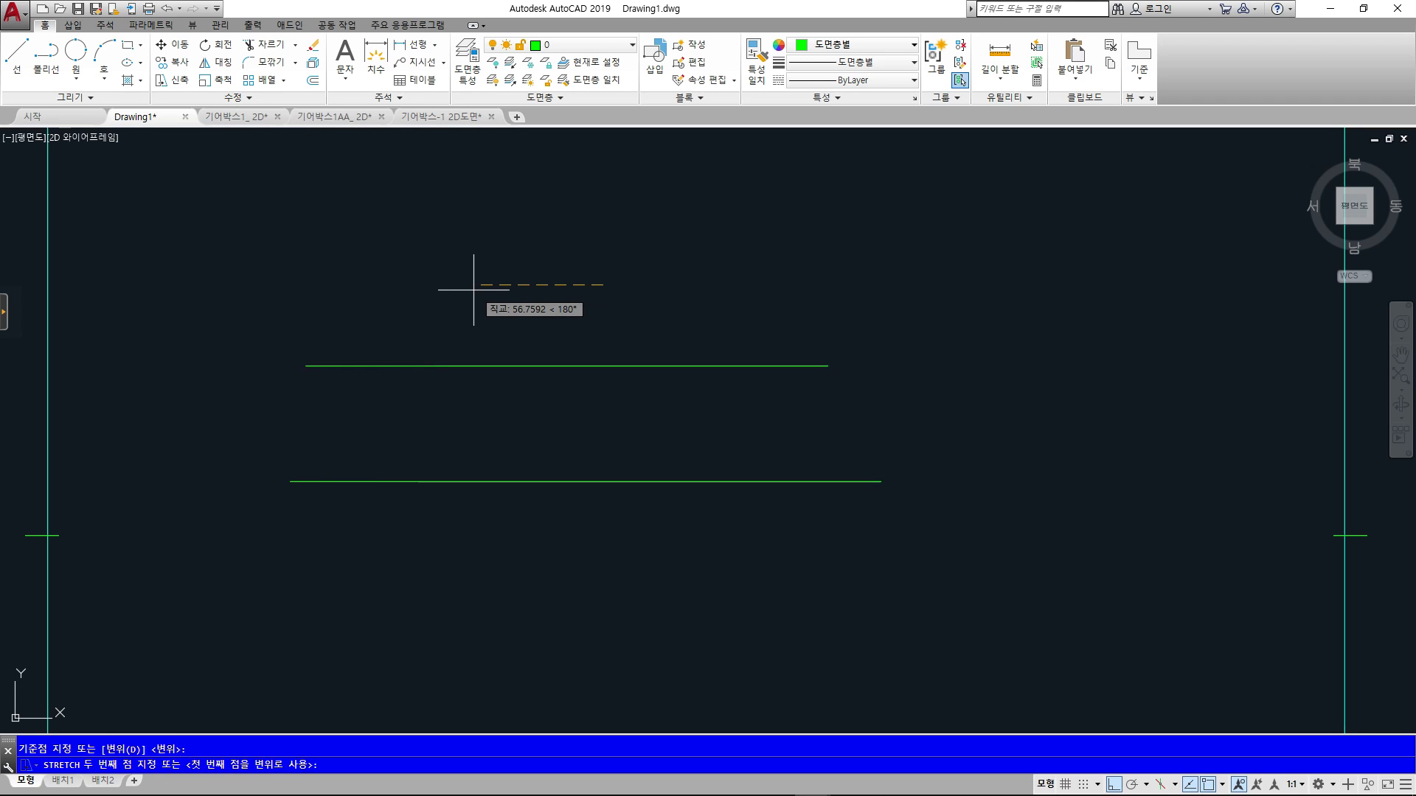
pyautogui.write('50')
pyautogui.press('Return')
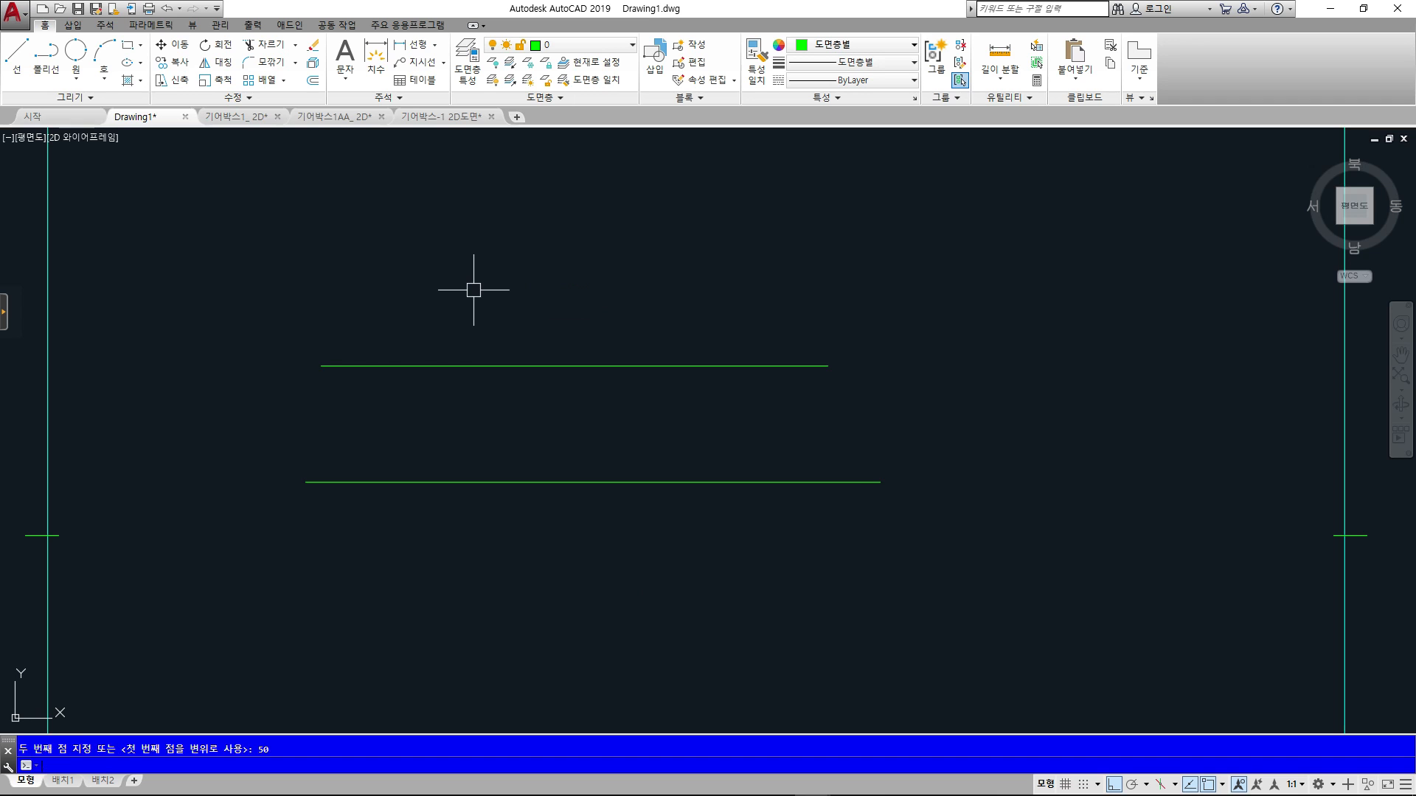
# - Stretch the right ends of both horizontal lines 100 units to the right
pyautogui.press('Return')
pyautogui.click(1022, 602)
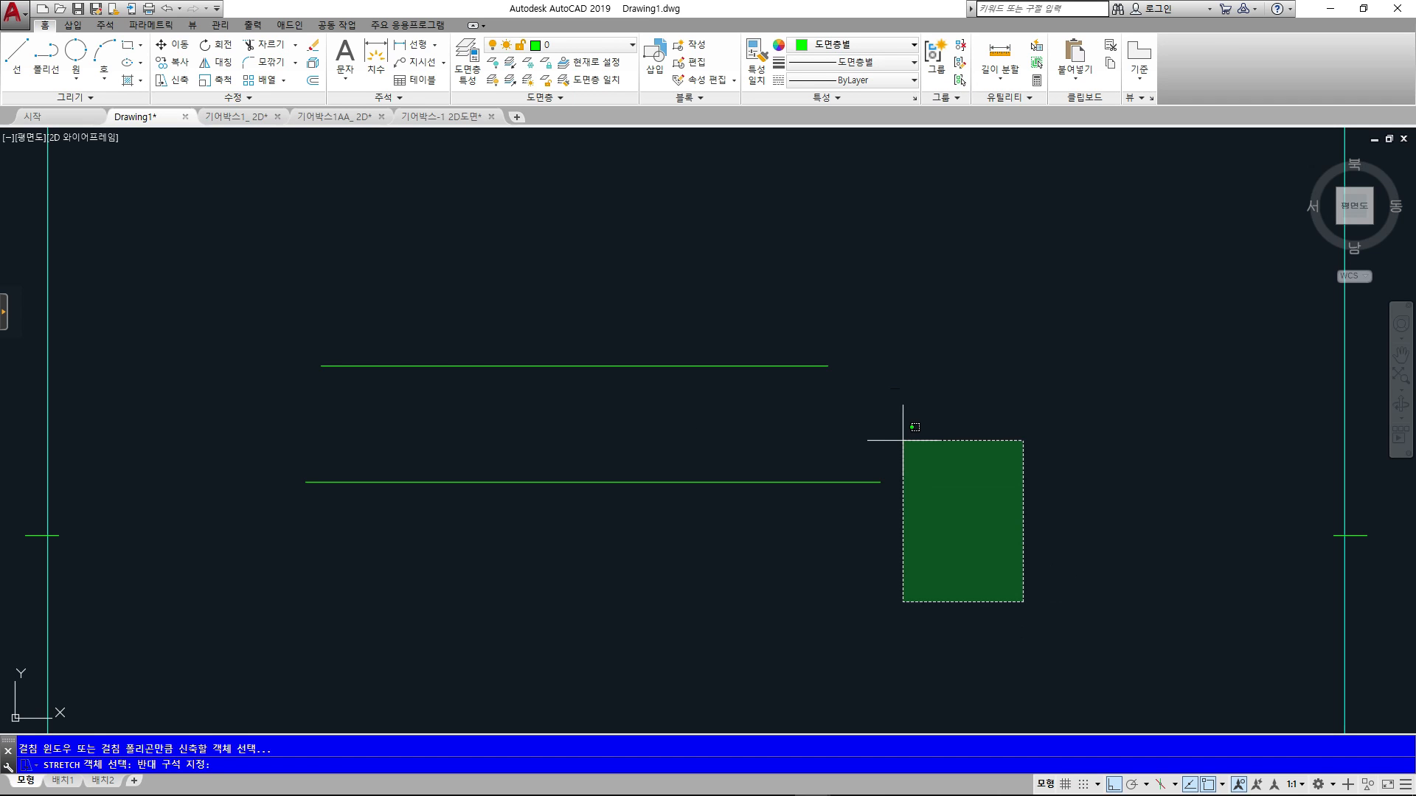
pyautogui.click(789, 303)
pyautogui.press('Return')
pyautogui.click(686, 278)
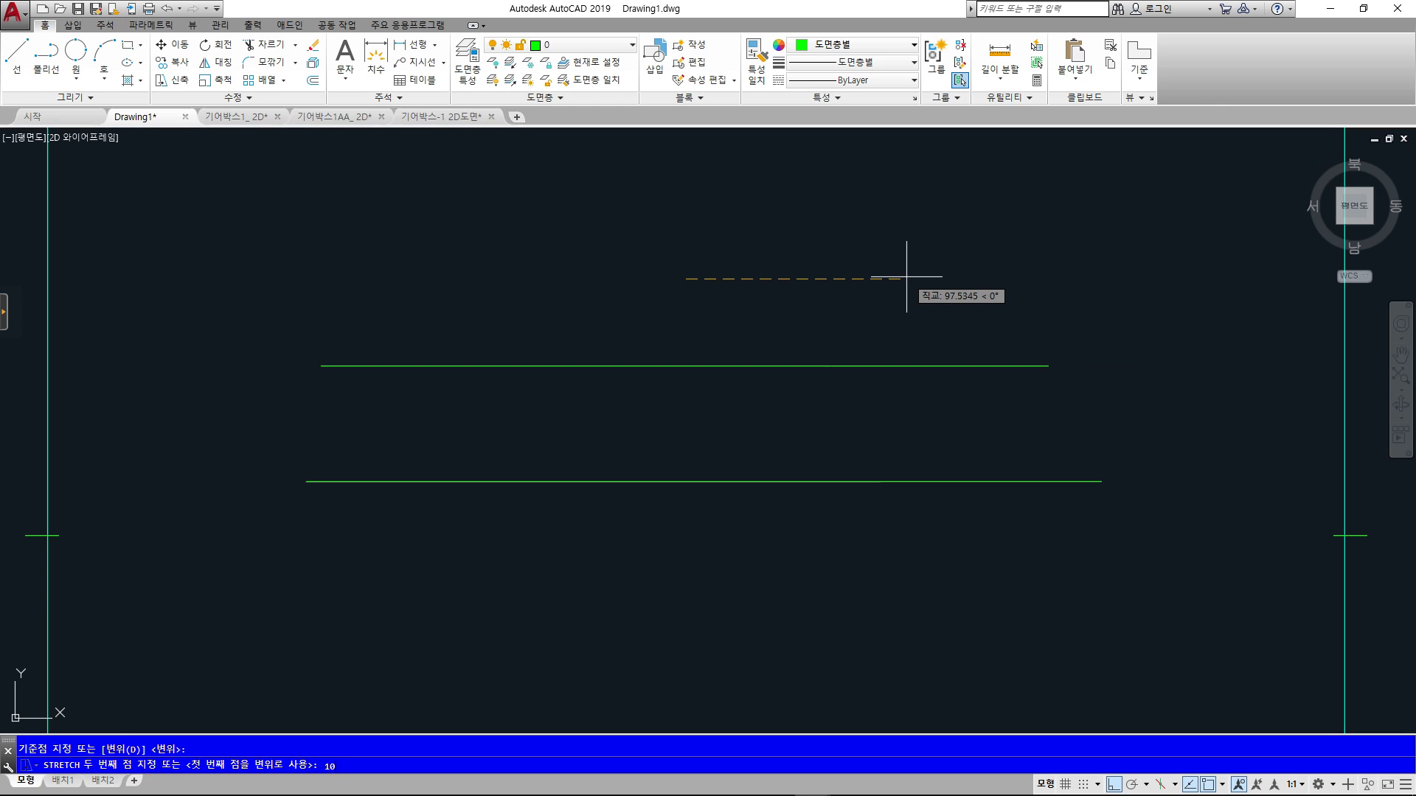
pyautogui.write('100')
pyautogui.press('Return')
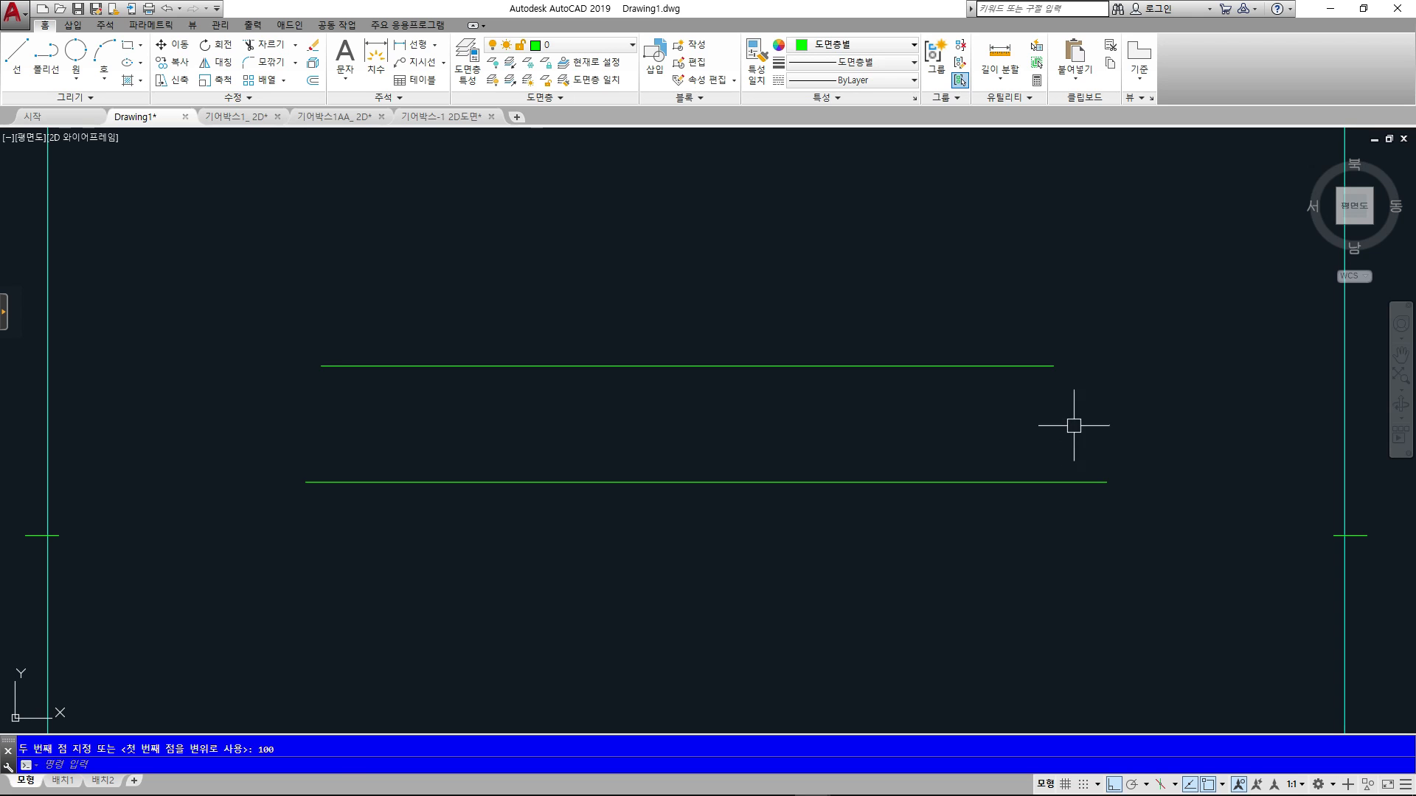
# - Delete both horizontal lines inside the drawing frame
pyautogui.click(1155, 557)
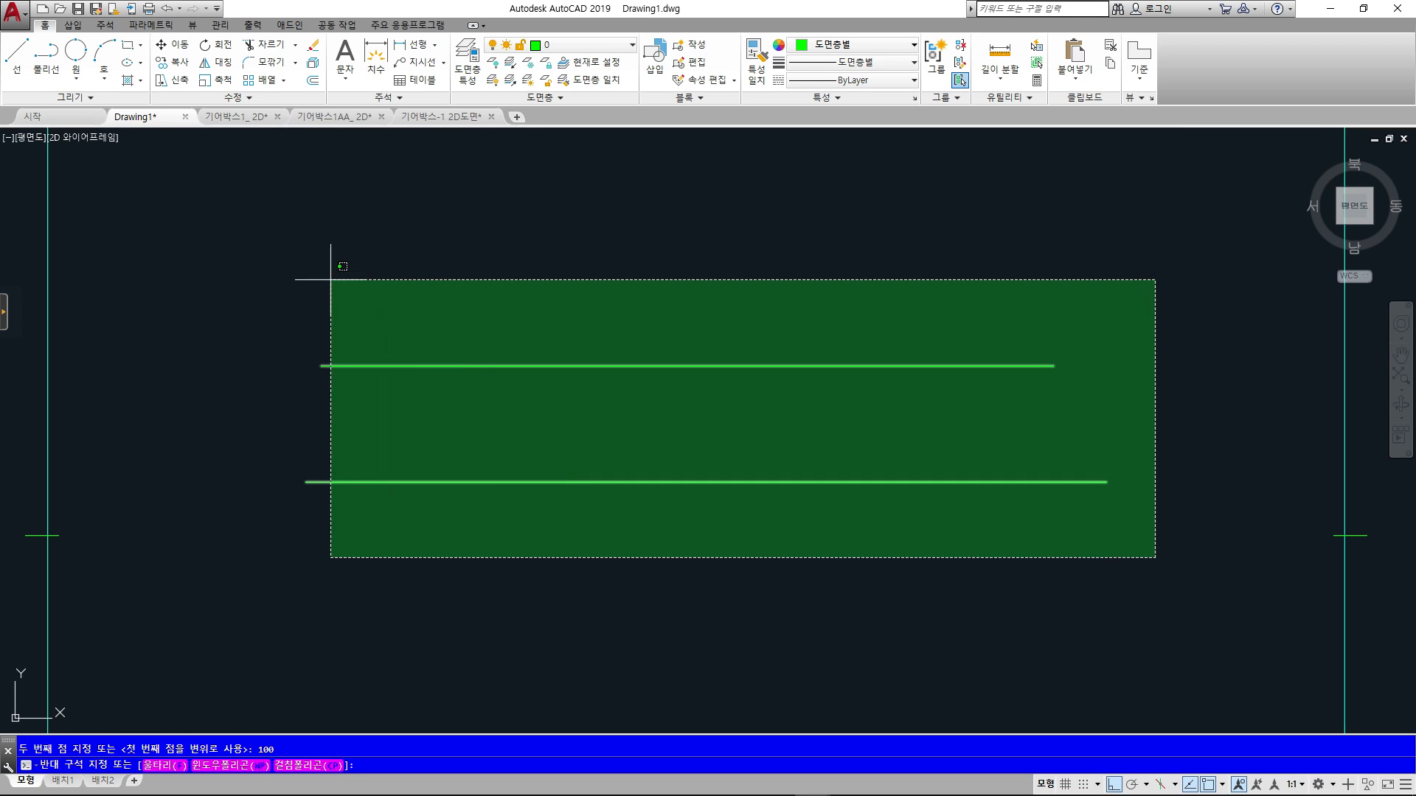
pyautogui.click(290, 272)
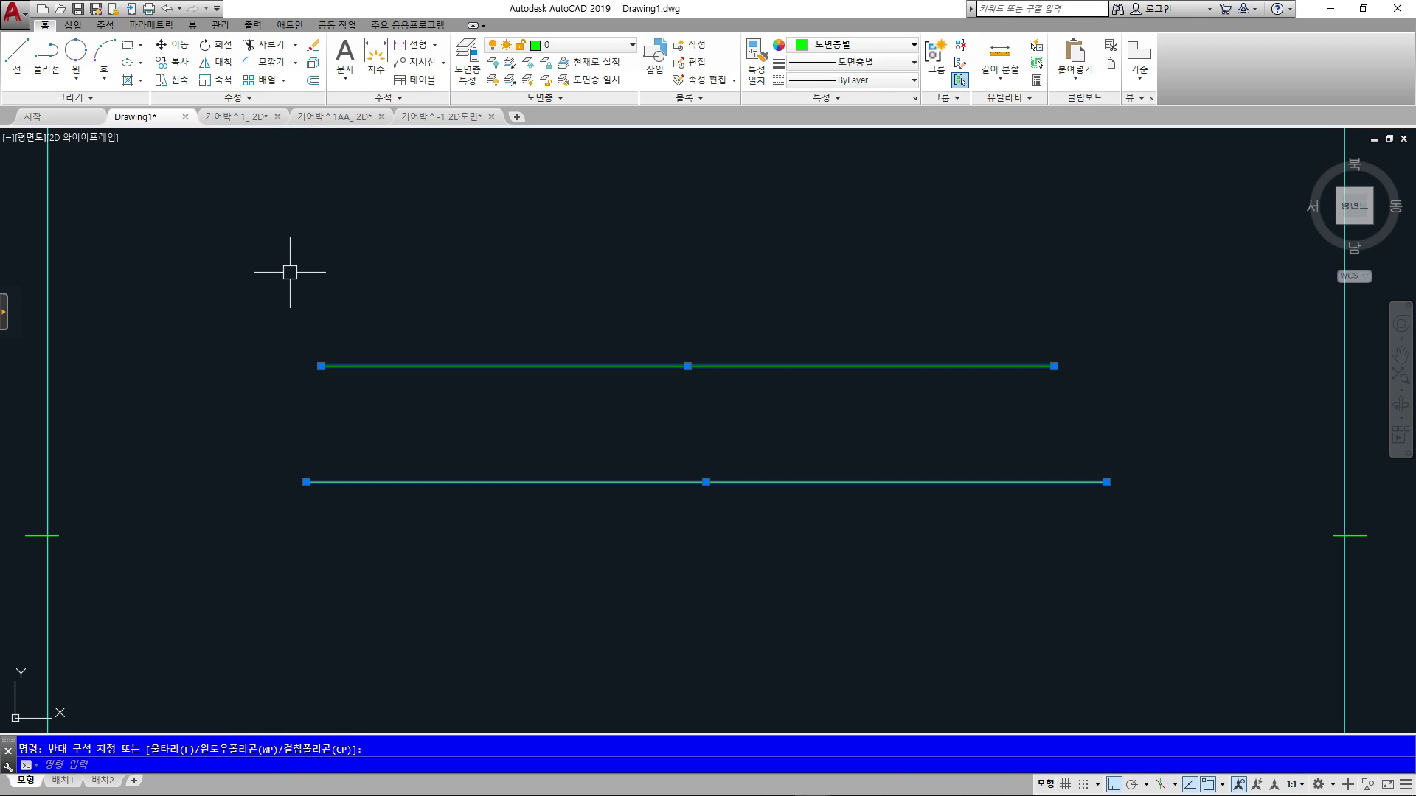
pyautogui.press('Delete')
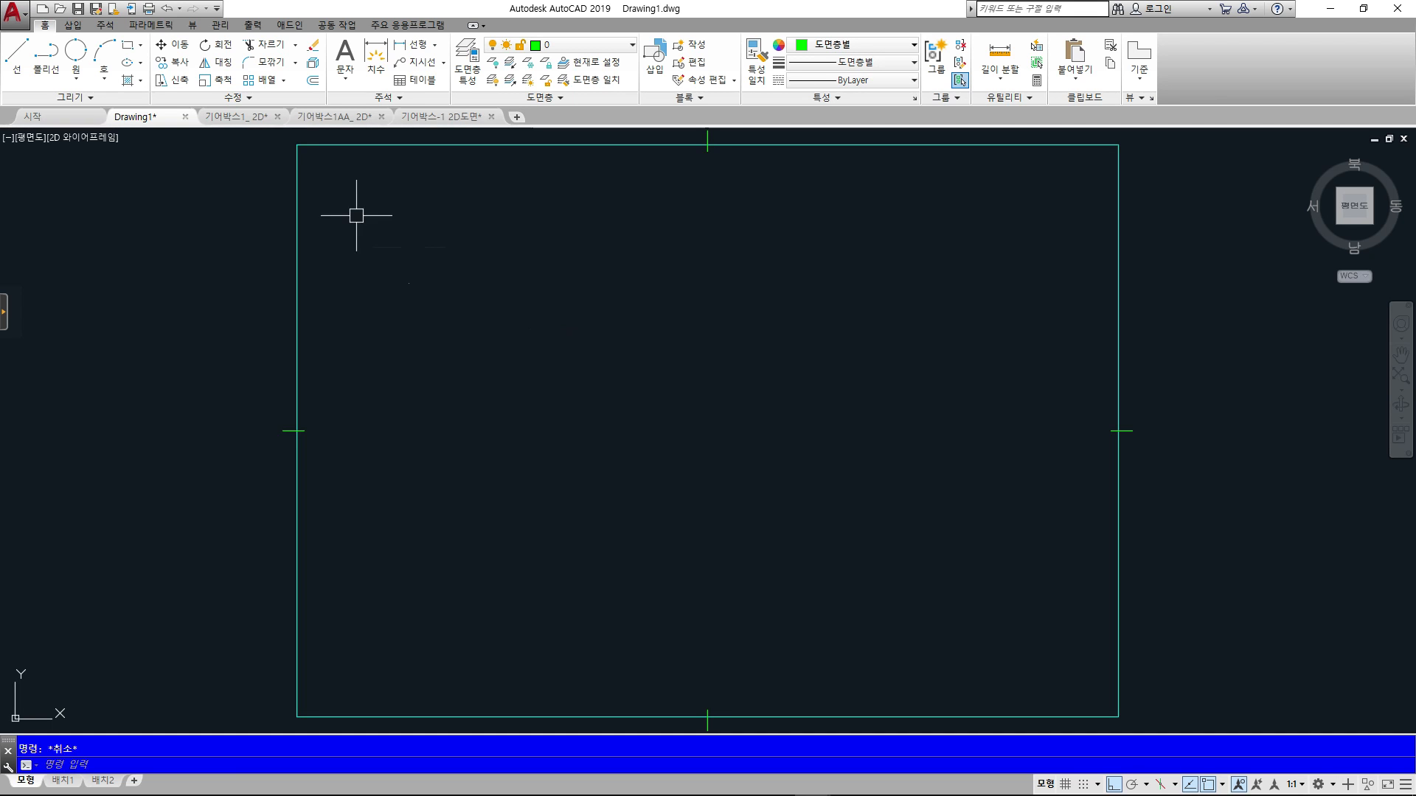
pyautogui.click(235, 97)
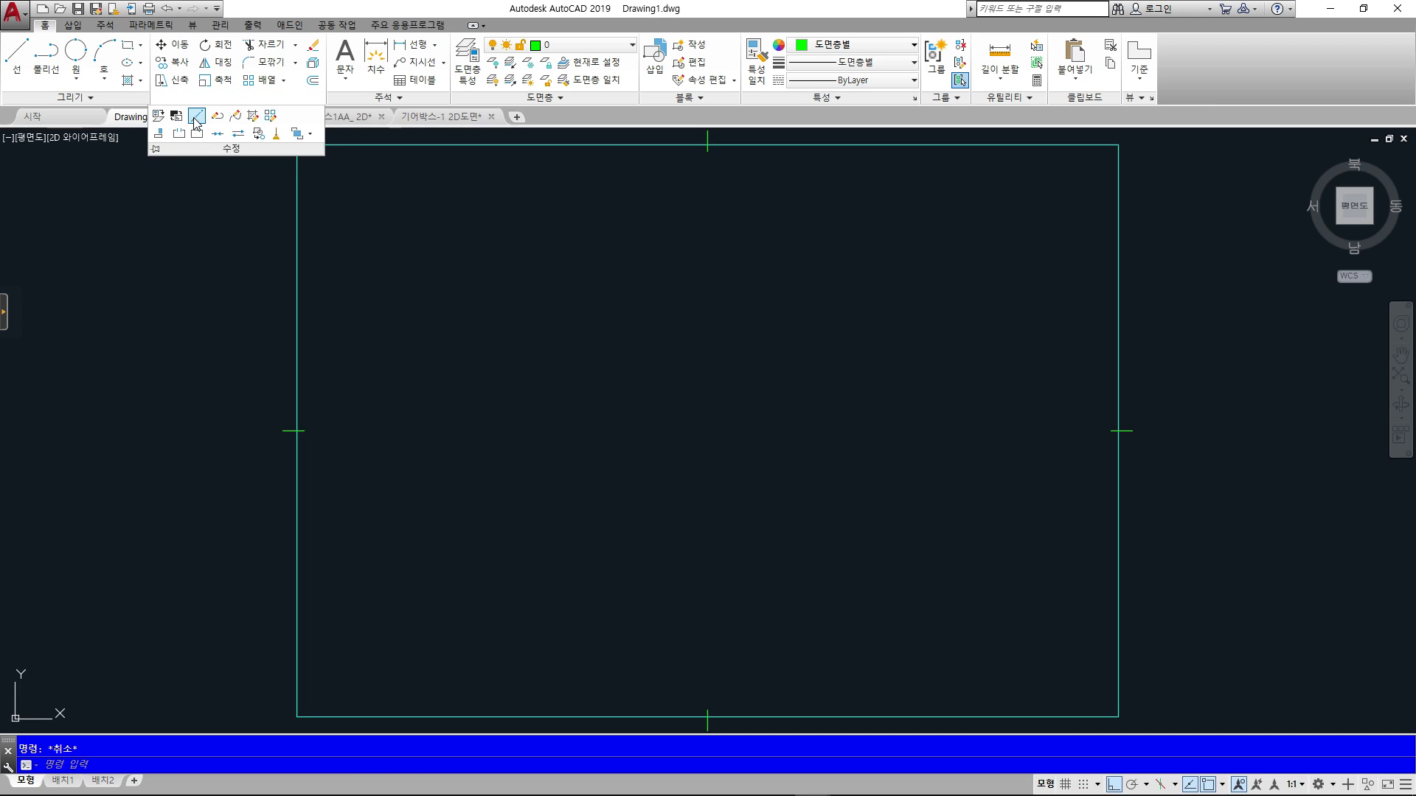
pyautogui.click(195, 116)
pyautogui.press('Escape')
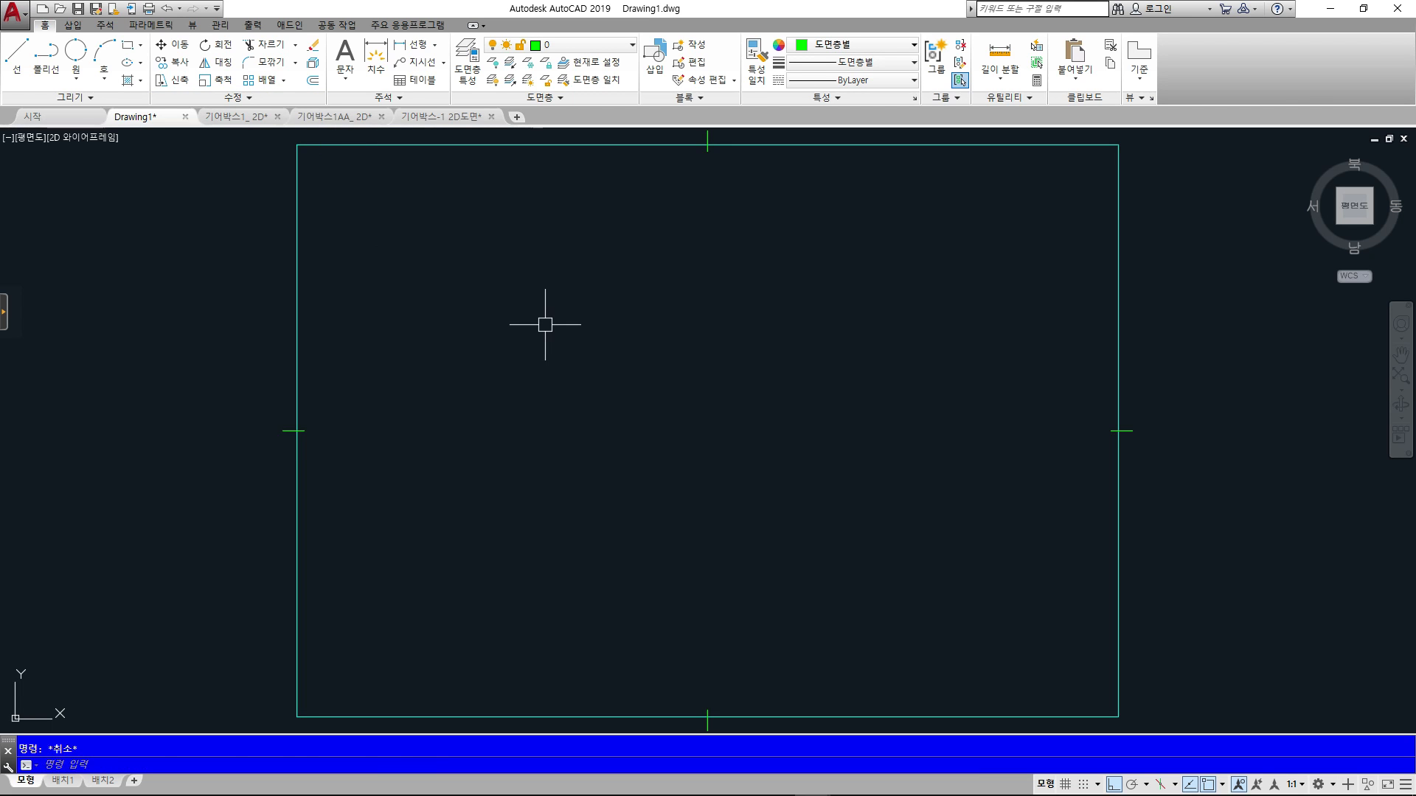
pyautogui.write('1en')
pyautogui.press('Return')
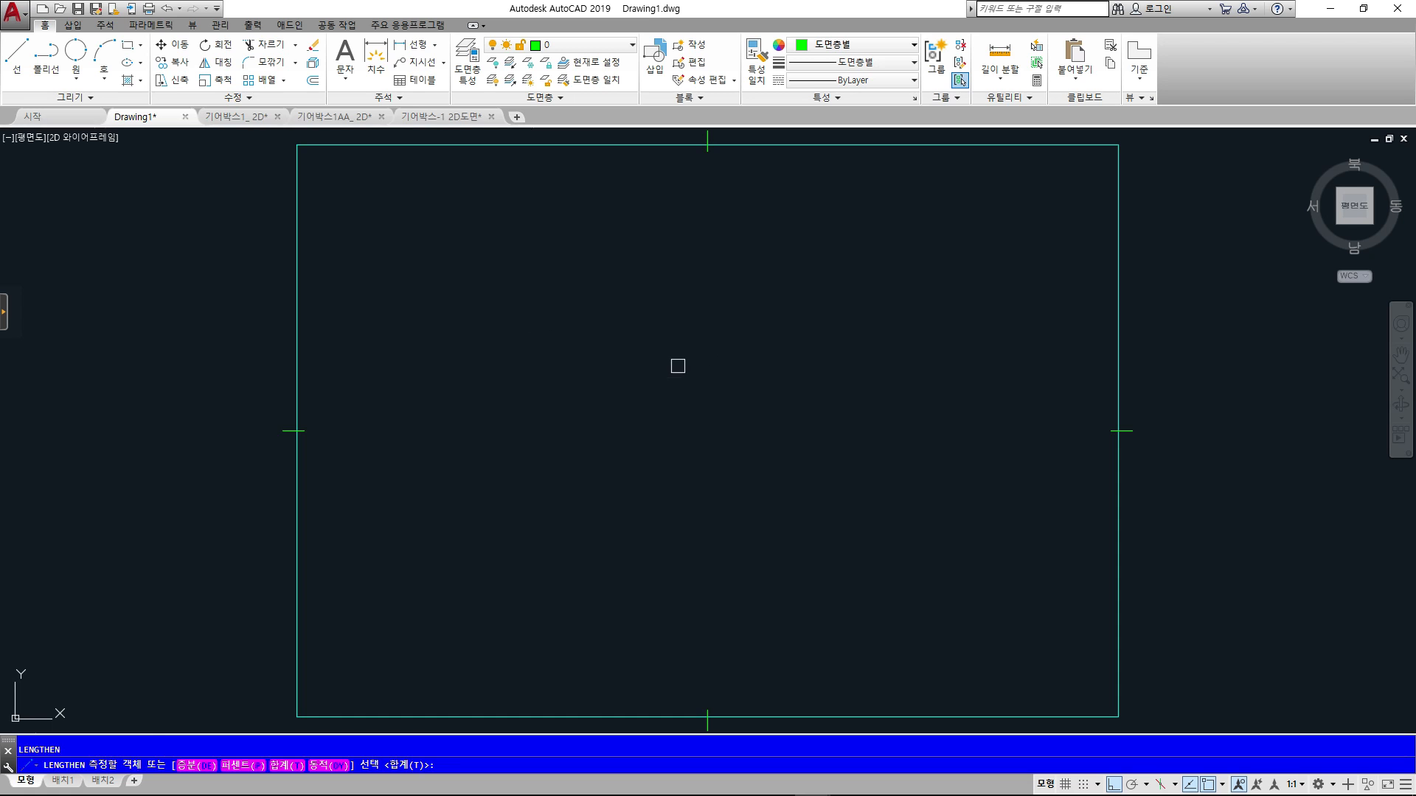
pyautogui.press('Escape')
# - Draw a horizontal line about 163 units long in the upper middle of the drawing frame
pyautogui.click(579, 382)
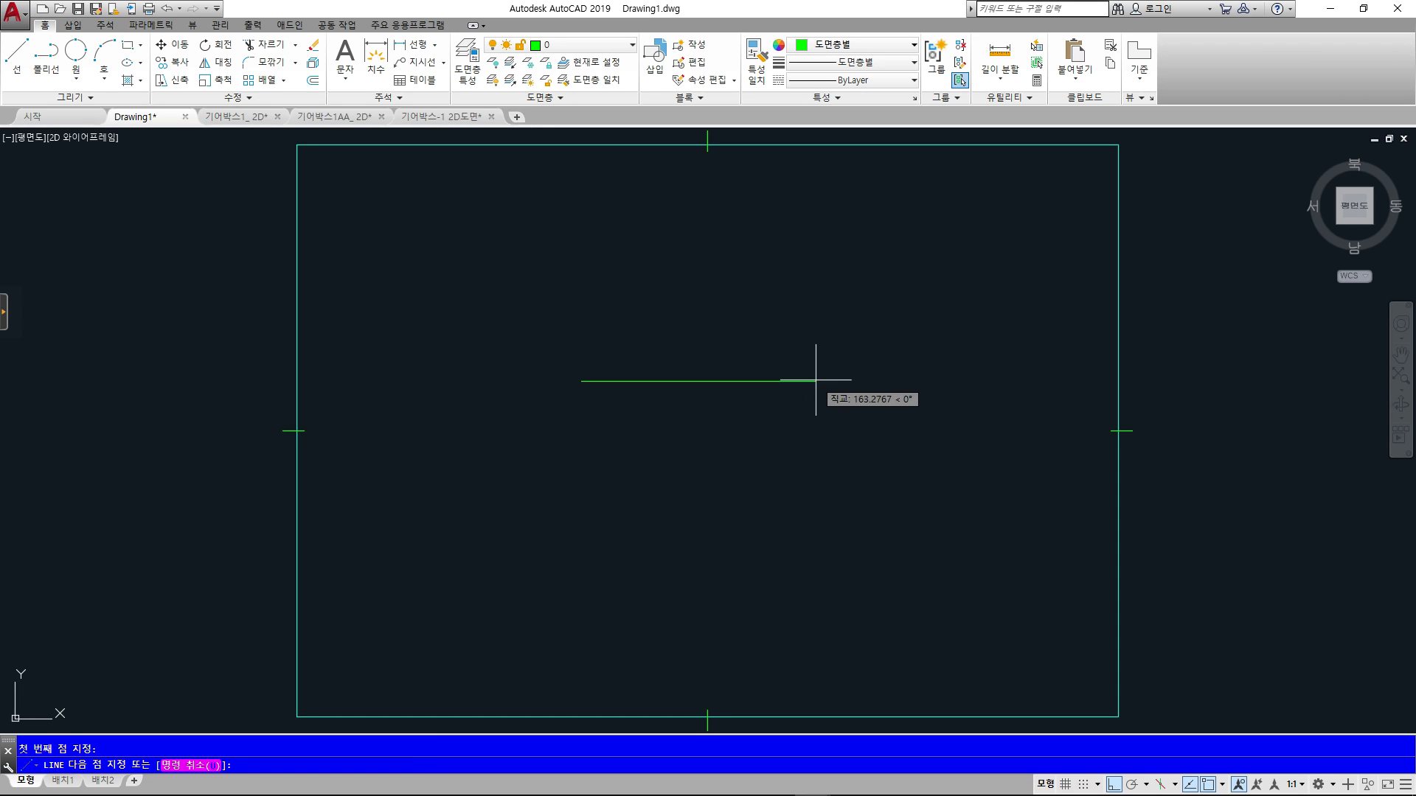
pyautogui.click(815, 380)
pyautogui.press('Escape')
# - Lengthen the horizontal line repeatedly at its right end with a delta increment of 3
pyautogui.scroll(4, 814, 380)
pyautogui.scroll(2, 867, 351)
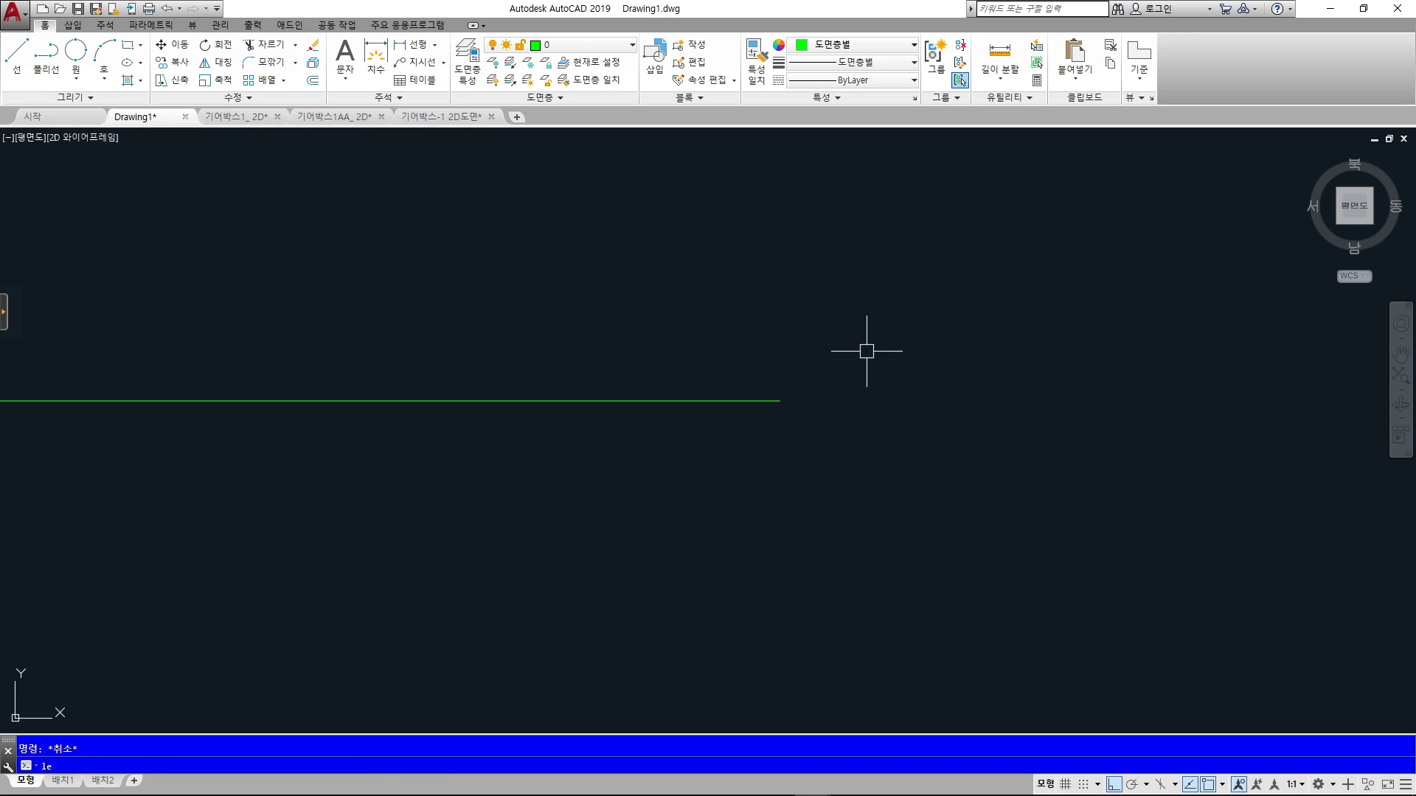
pyautogui.press('Return')
pyautogui.write('de')
pyautogui.press('Return')
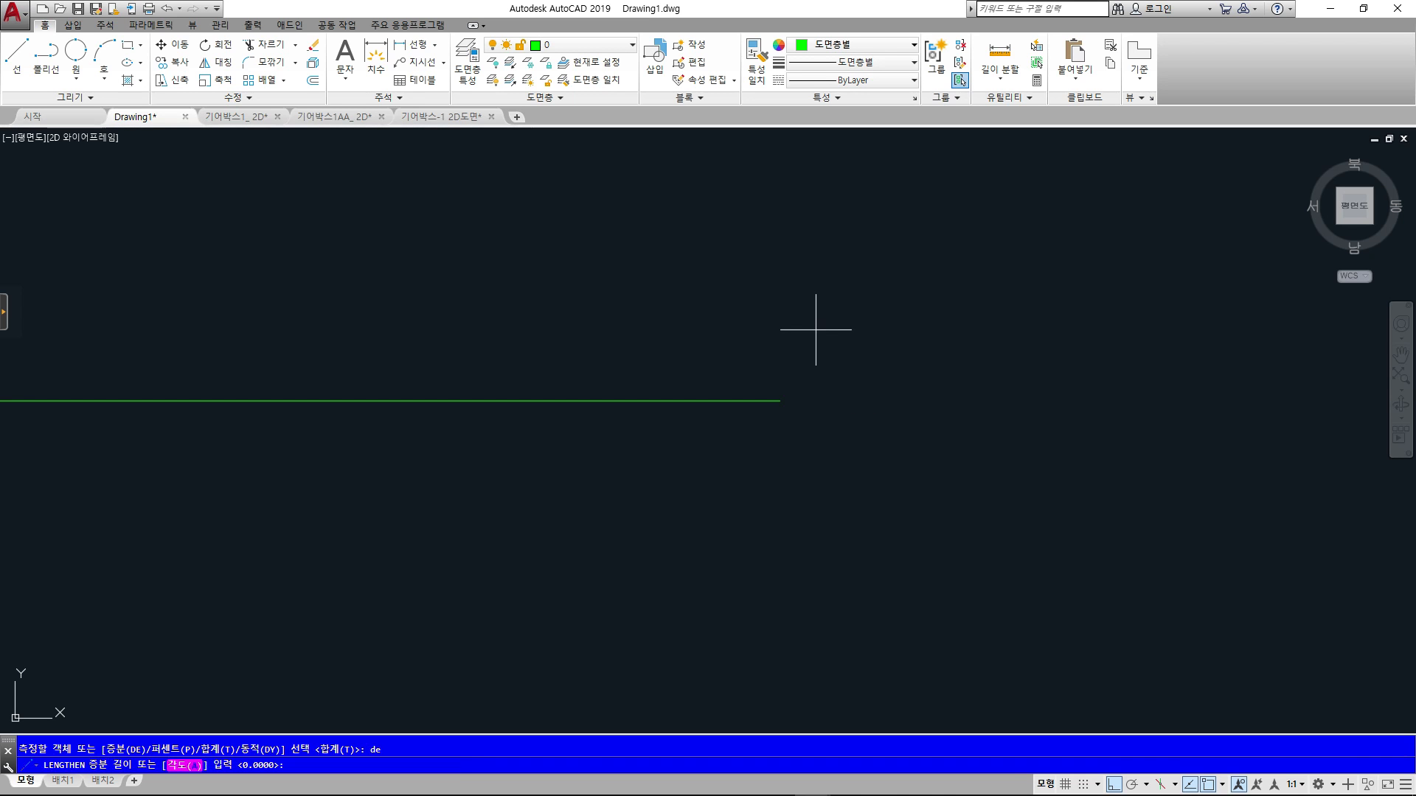
pyautogui.write('3')
pyautogui.press('Return')
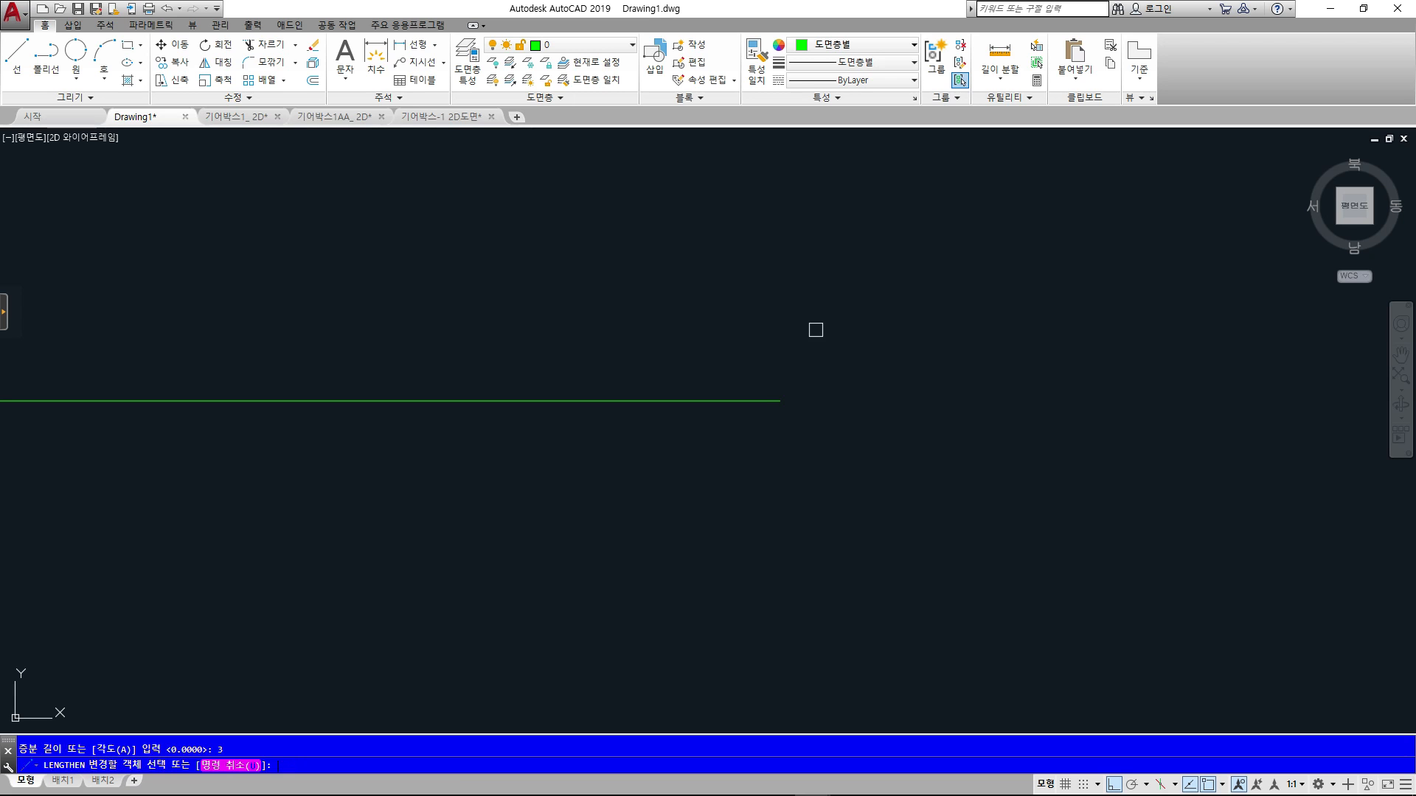
pyautogui.click(762, 399)
pyautogui.click(792, 398)
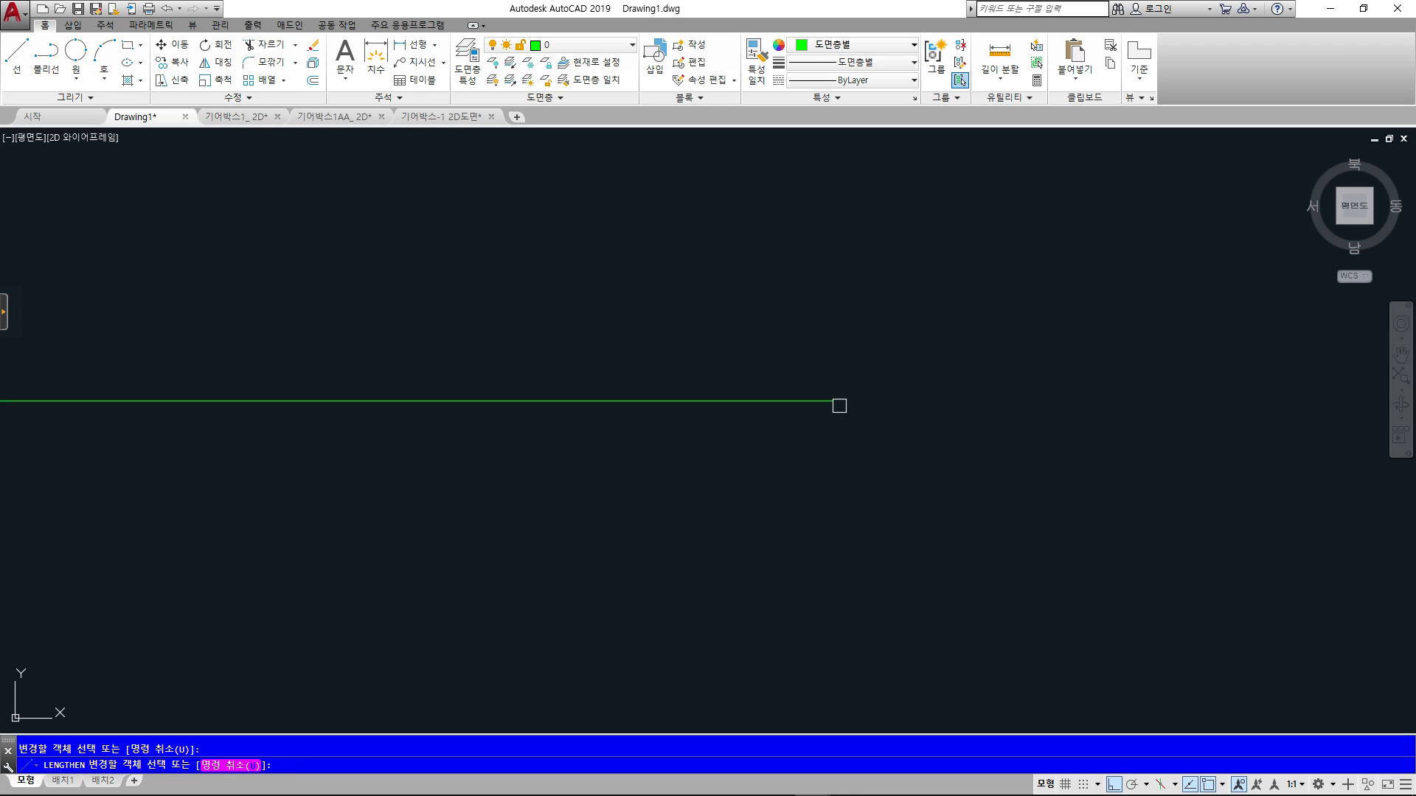
pyautogui.click(820, 401)
pyautogui.click(830, 400)
pyautogui.click(847, 401)
pyautogui.click(874, 399)
pyautogui.press('Escape')
# - In the 기어박스-1 2D도면 drawing, Trim the bore centreline's overhang at the right face of the housing section, using the face's vertical lines as cutting edges
pyautogui.click(428, 121)
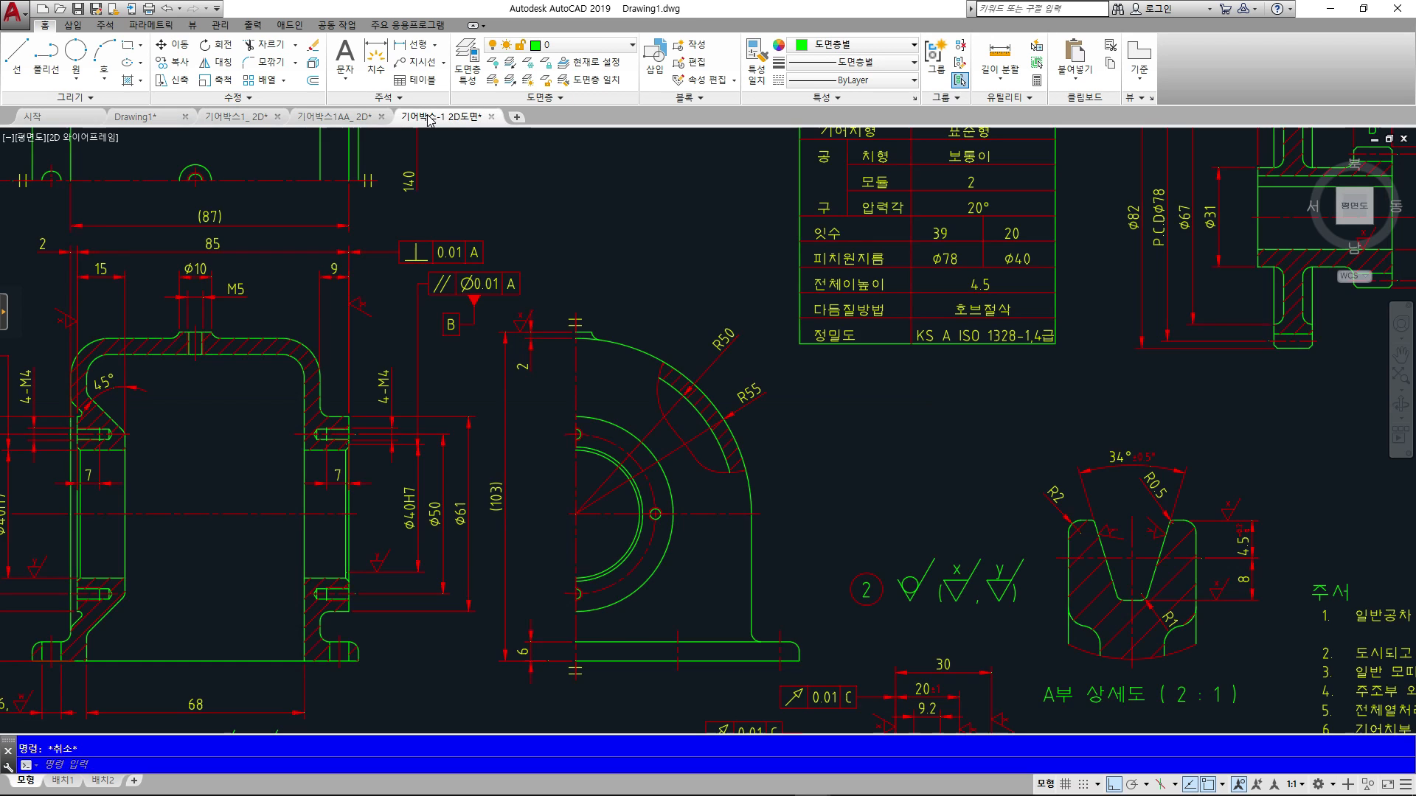
pyautogui.scroll(8, 902, 479)
pyautogui.moveTo(901, 479); pyautogui.dragTo(1024, 497, button='middle')
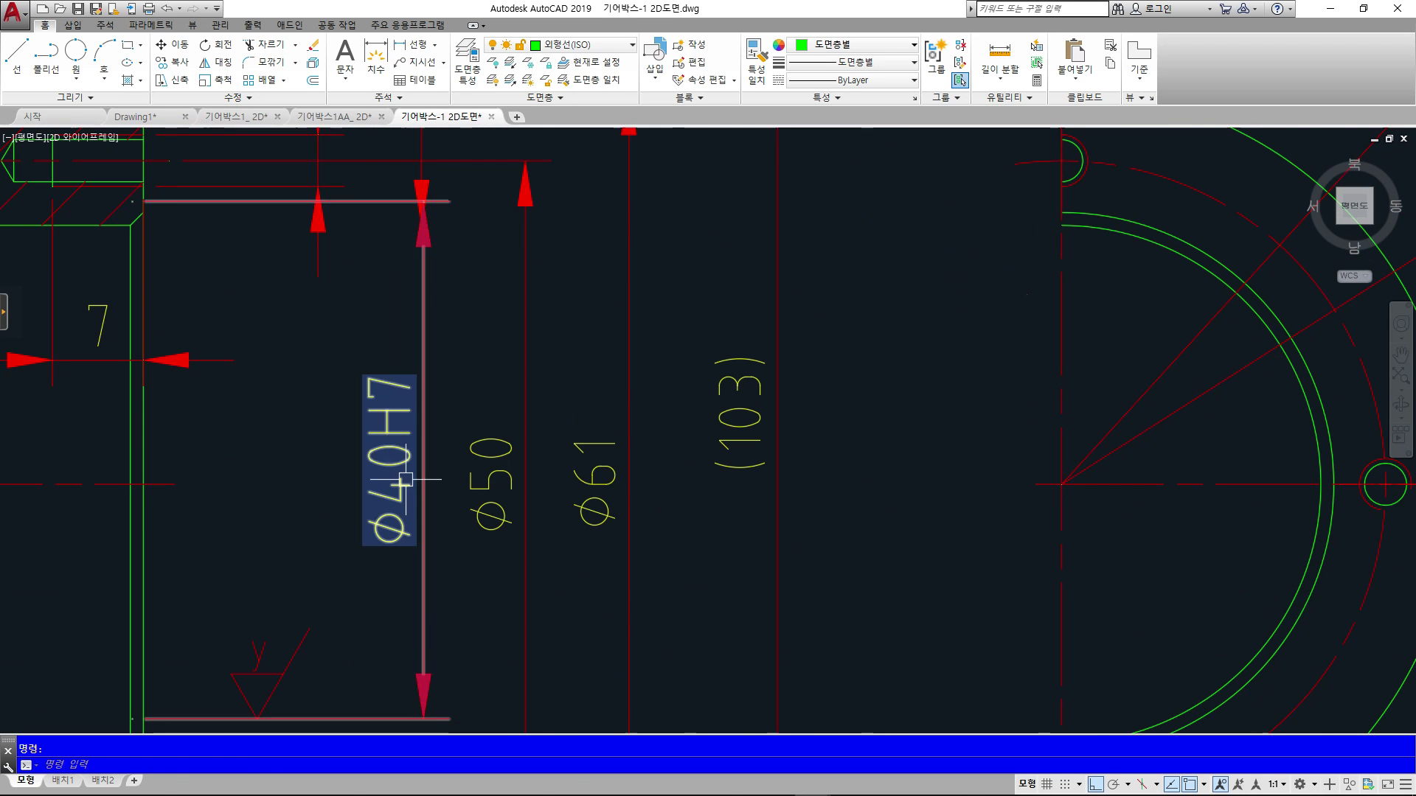
pyautogui.scroll(-2, 411, 480)
pyautogui.moveTo(411, 480); pyautogui.dragTo(675, 471, button='middle')
pyautogui.press('Escape')
pyautogui.write('tr')
pyautogui.press('Return')
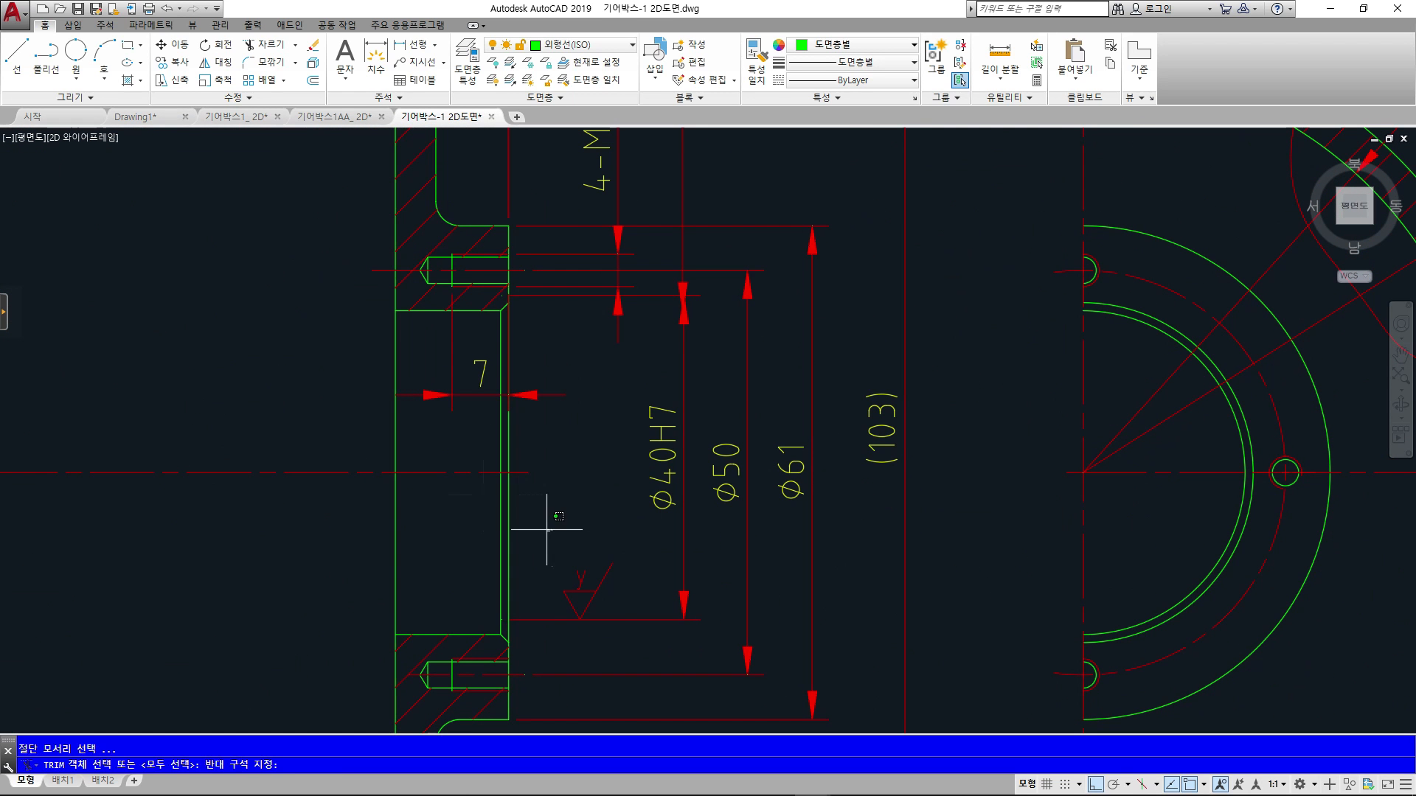
pyautogui.click(560, 528)
pyautogui.click(477, 497)
pyautogui.scroll(6, 516, 266)
pyautogui.click(472, 264)
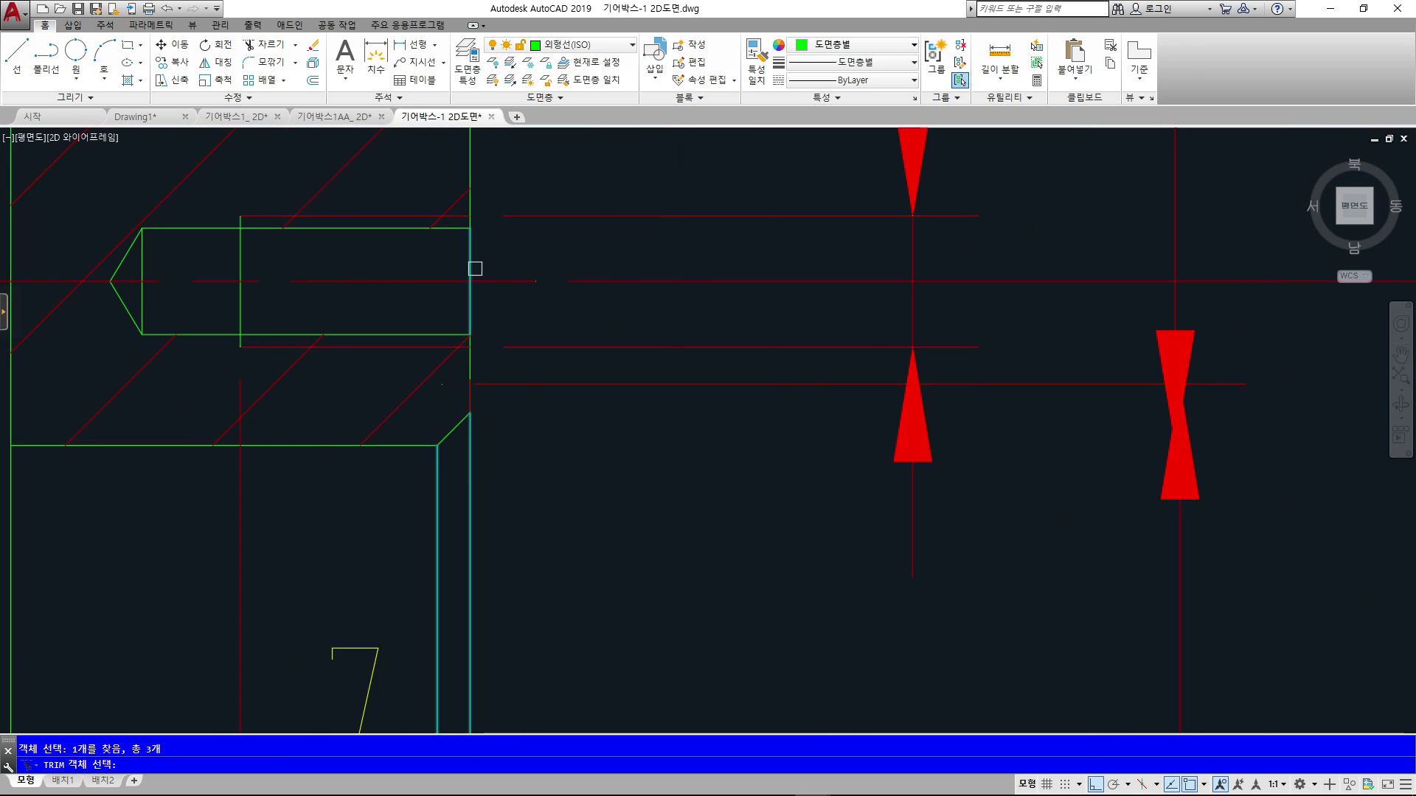
pyautogui.scroll(-5, 560, 300)
pyautogui.scroll(2, 542, 380)
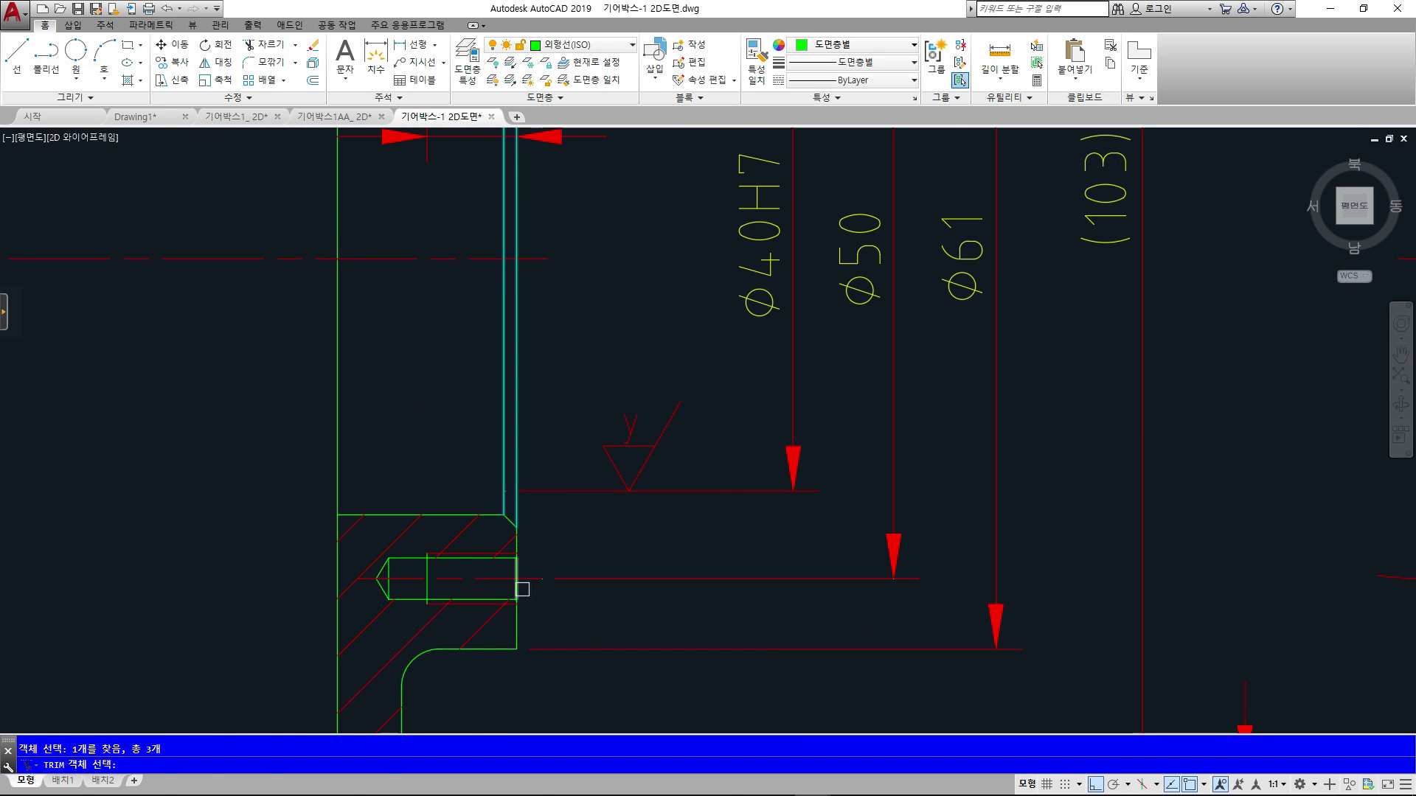
pyautogui.press('Return')
pyautogui.moveTo(579, 162); pyautogui.dragTo(622, 700, button='middle')
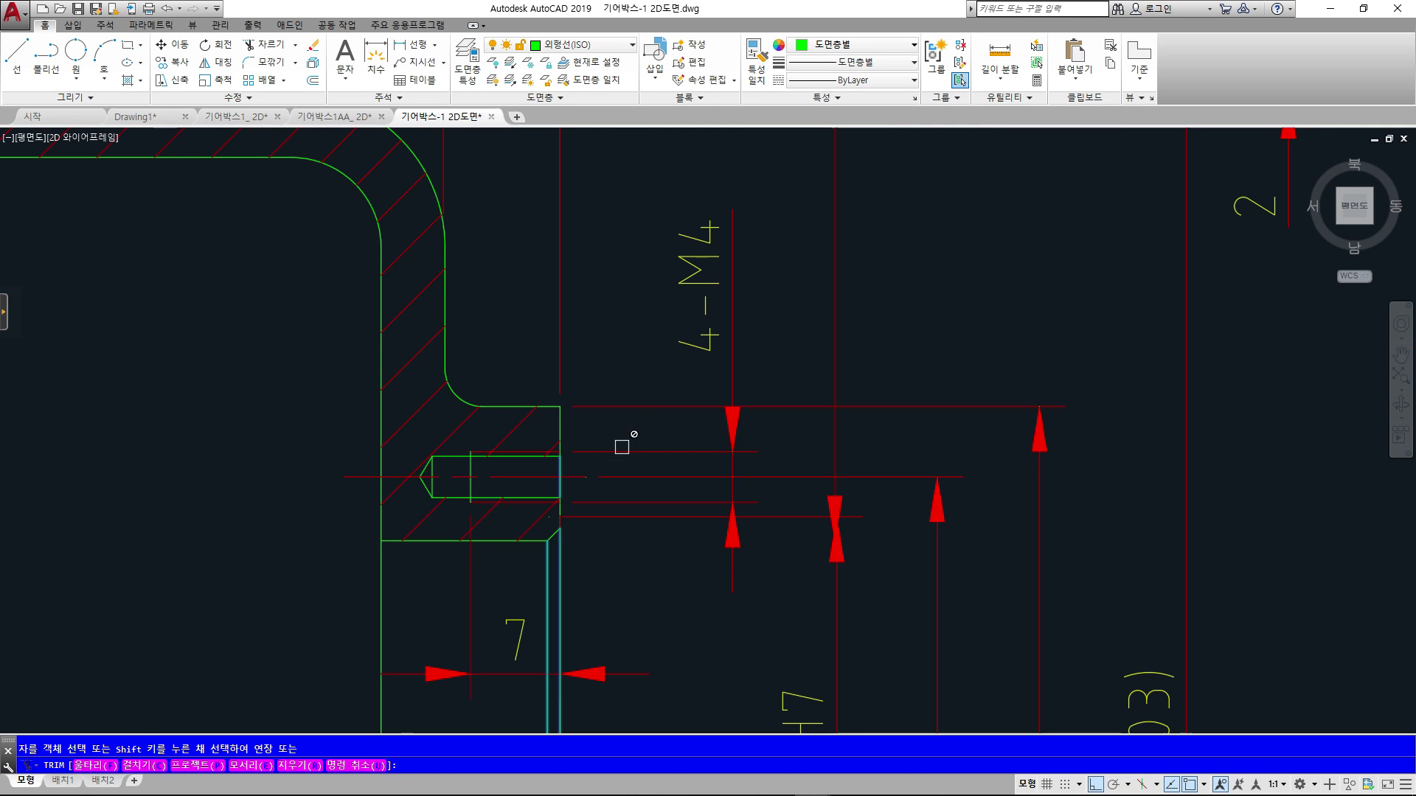
pyautogui.moveTo(590, 631); pyautogui.dragTo(605, 393, button='middle')
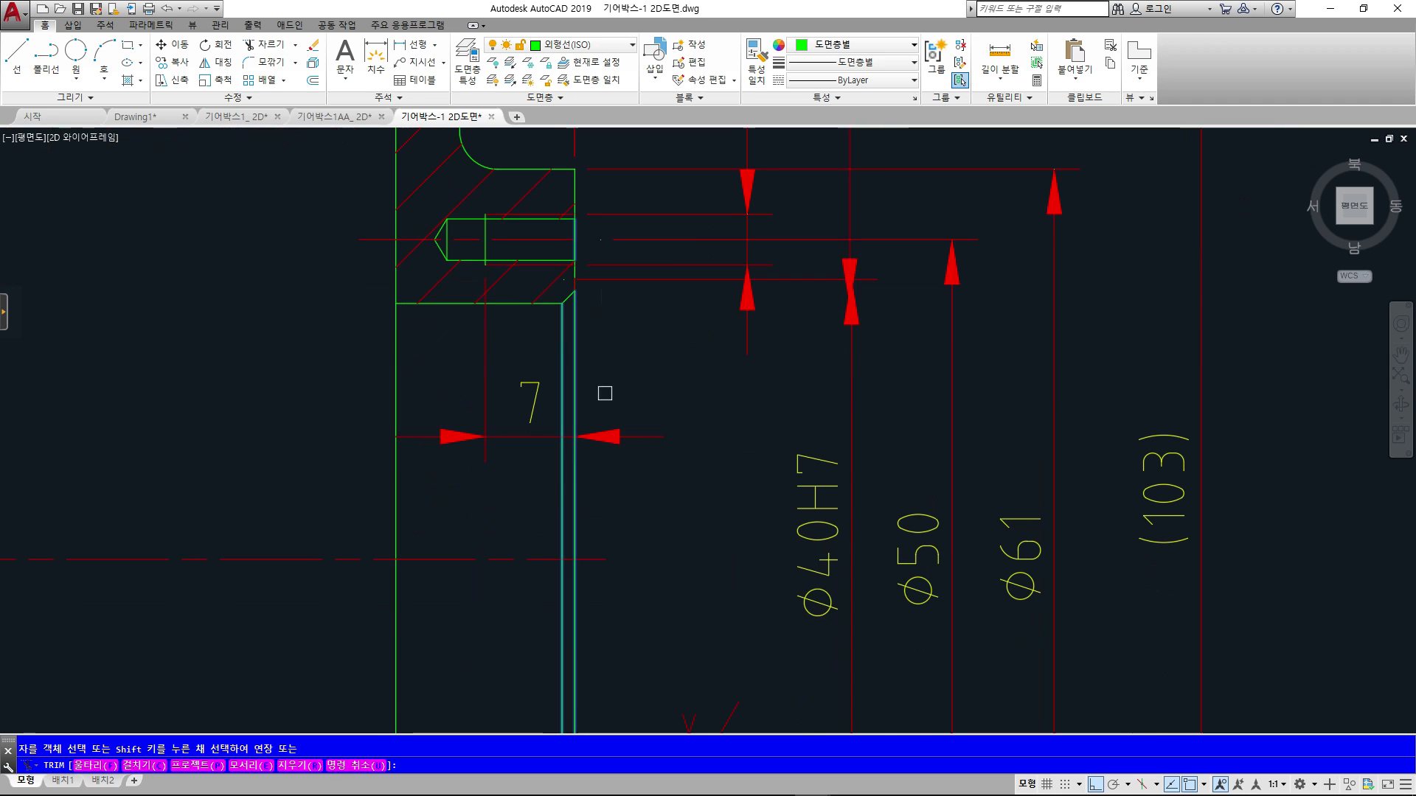
pyautogui.click(599, 560)
pyautogui.press('Escape')
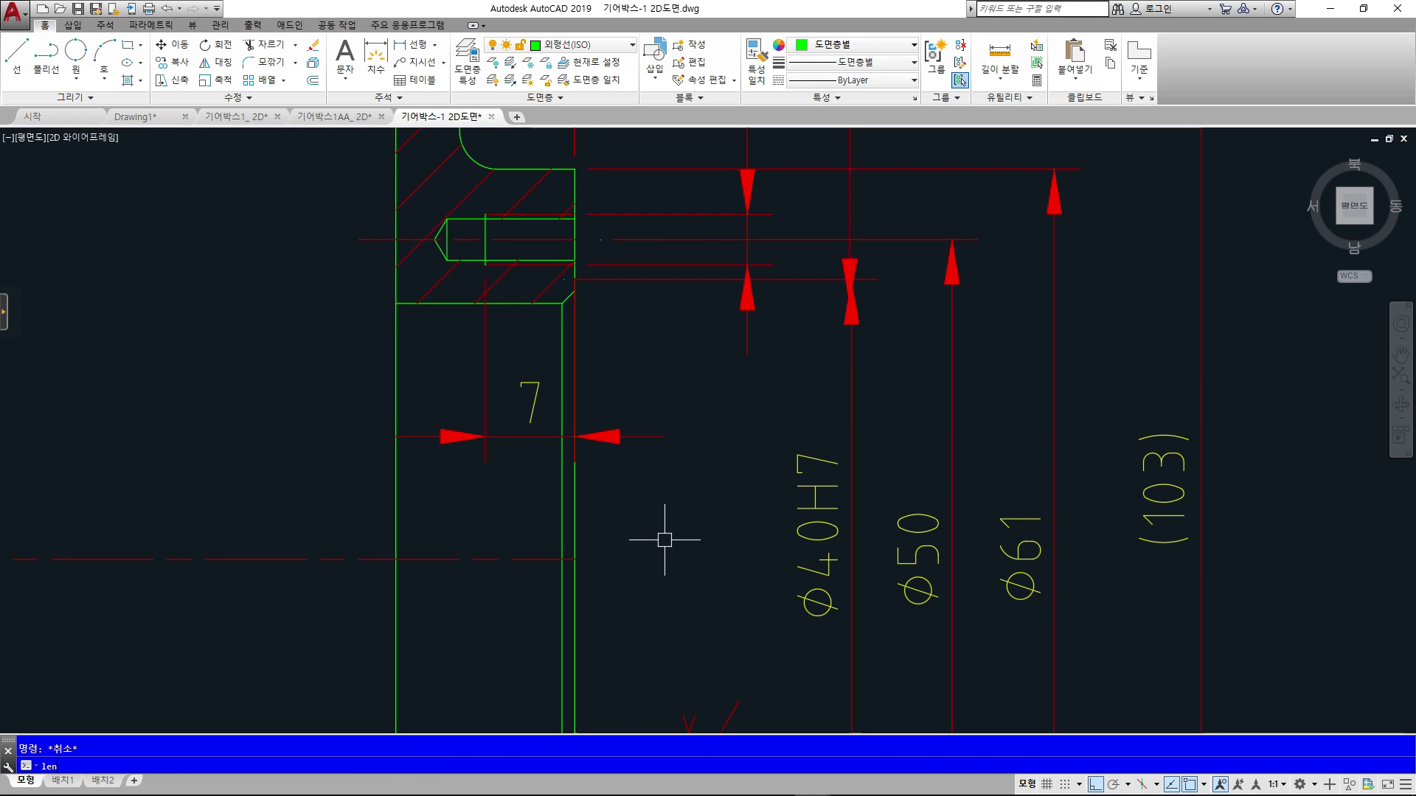
# - Lengthen the right ends of the bore centreline and the right-hand tapped-hole centrelines with a delta increment of 2
pyautogui.press('Return')
pyautogui.write('de')
pyautogui.press('Return')
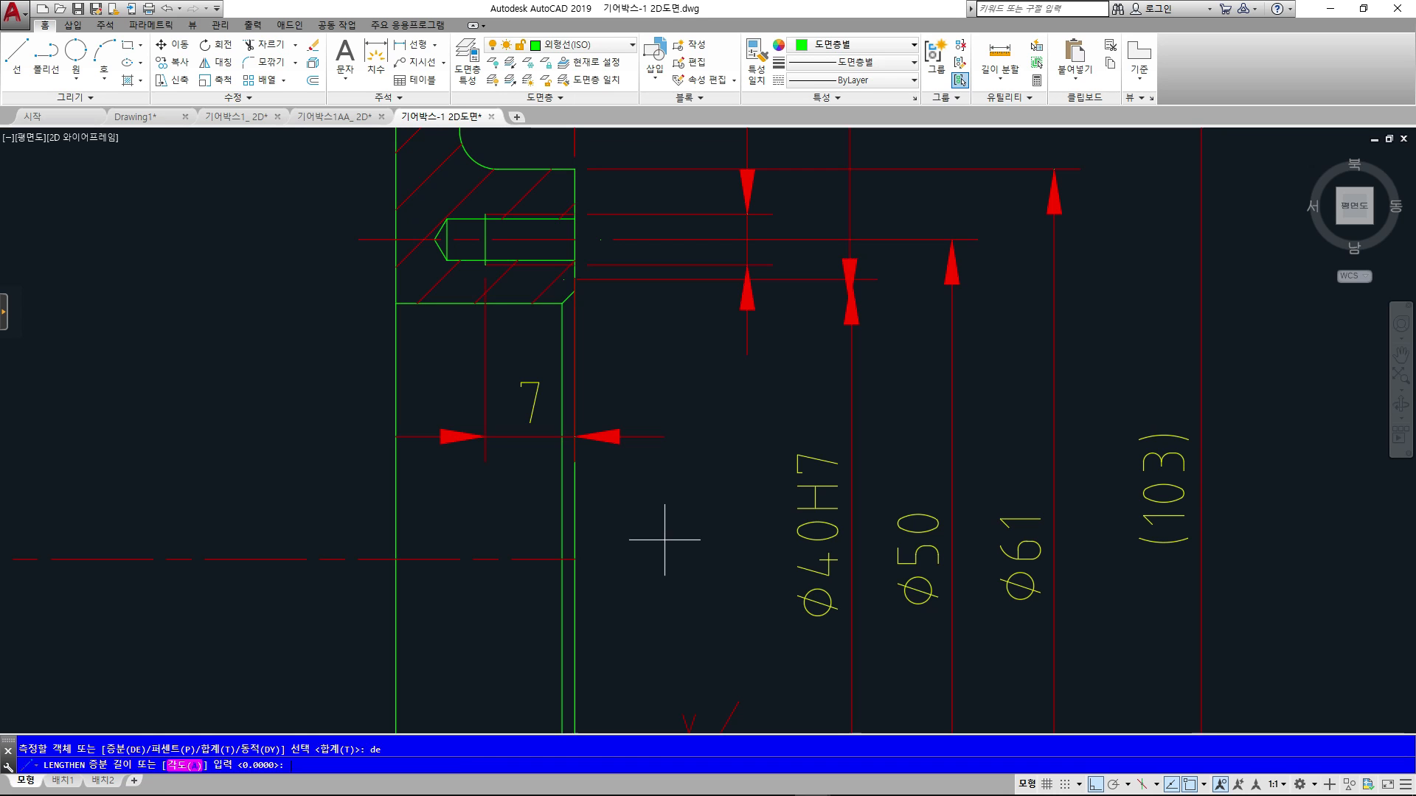
pyautogui.write('2')
pyautogui.press('Return')
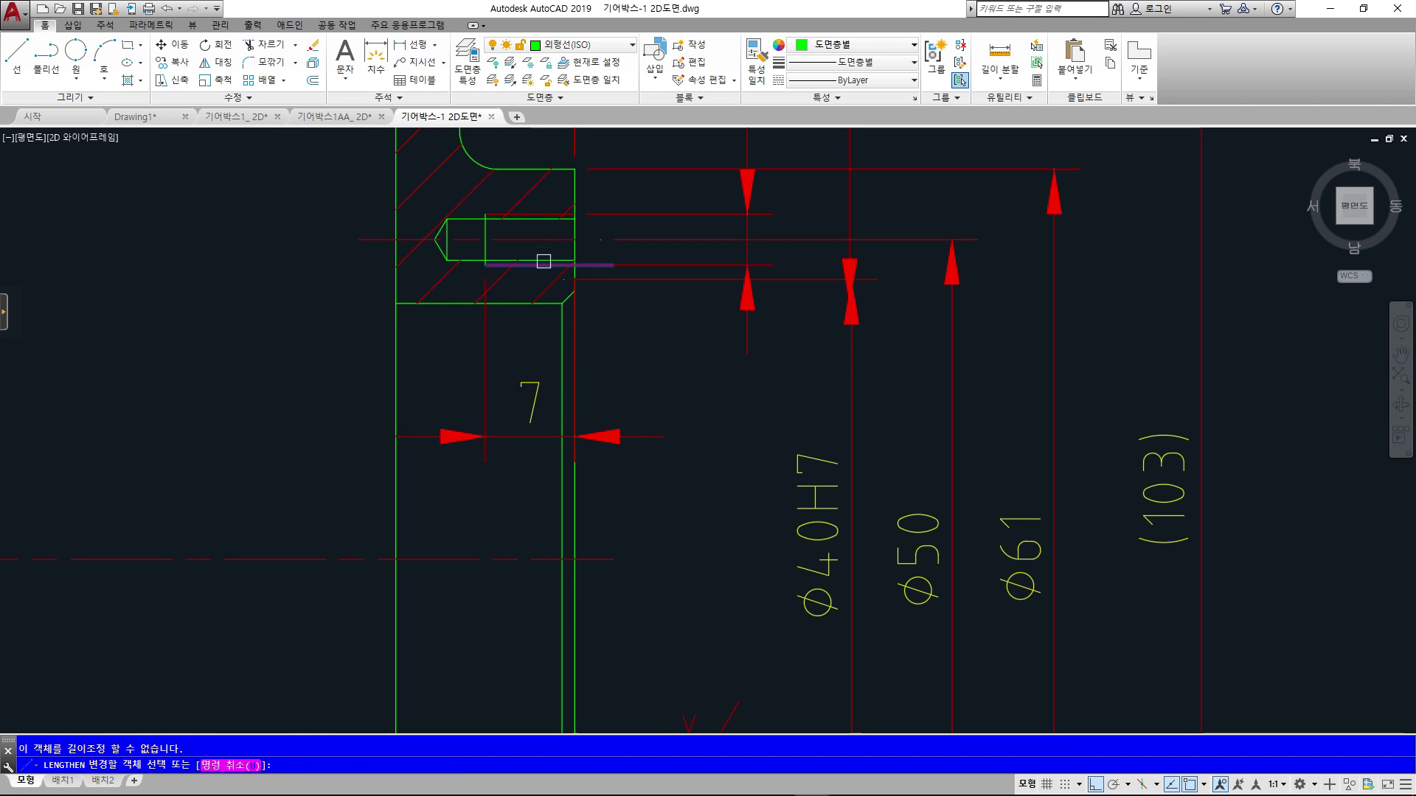
pyautogui.click(544, 240)
pyautogui.moveTo(688, 547); pyautogui.dragTo(785, 122, button='middle')
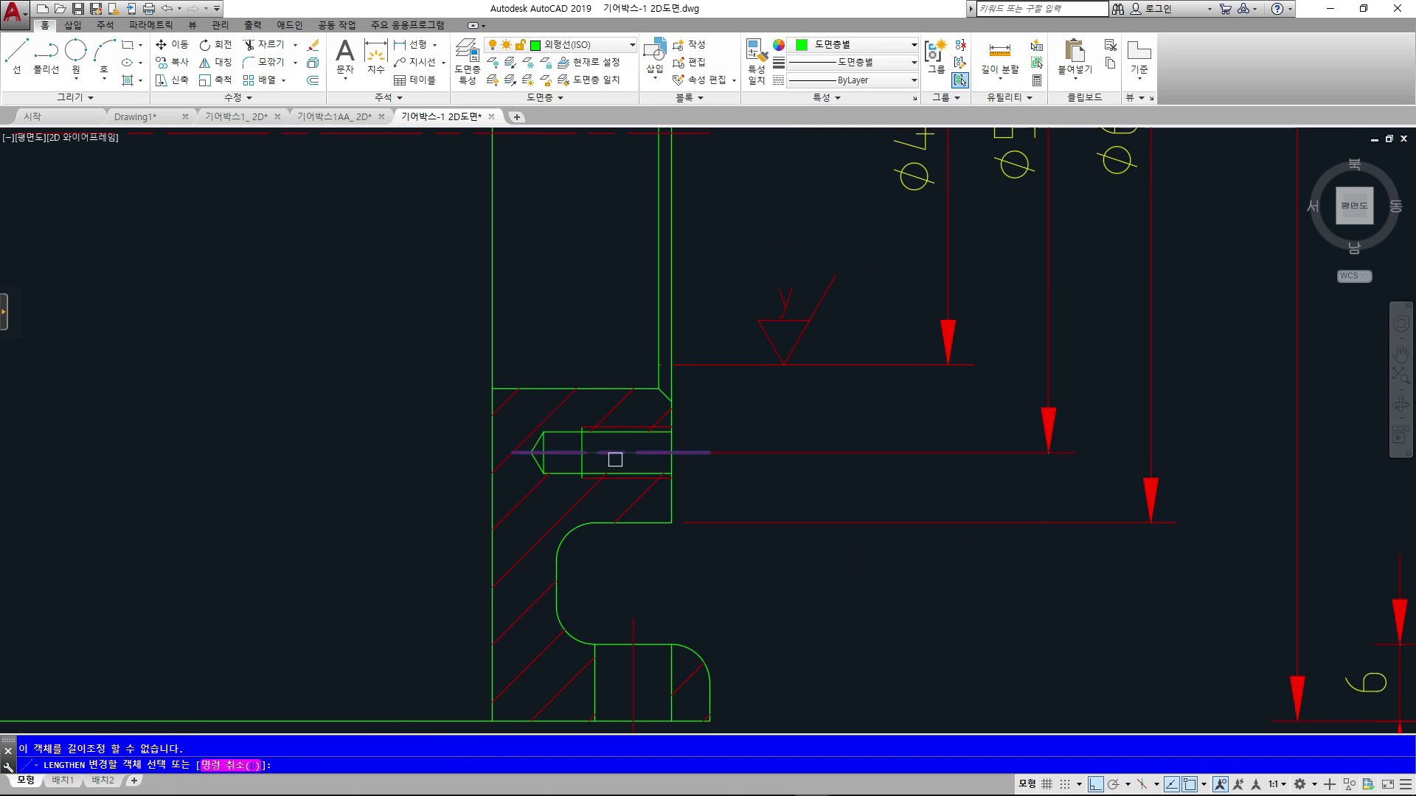
pyautogui.click(623, 452)
pyautogui.scroll(-4, 840, 377)
pyautogui.scroll(-2, 840, 377)
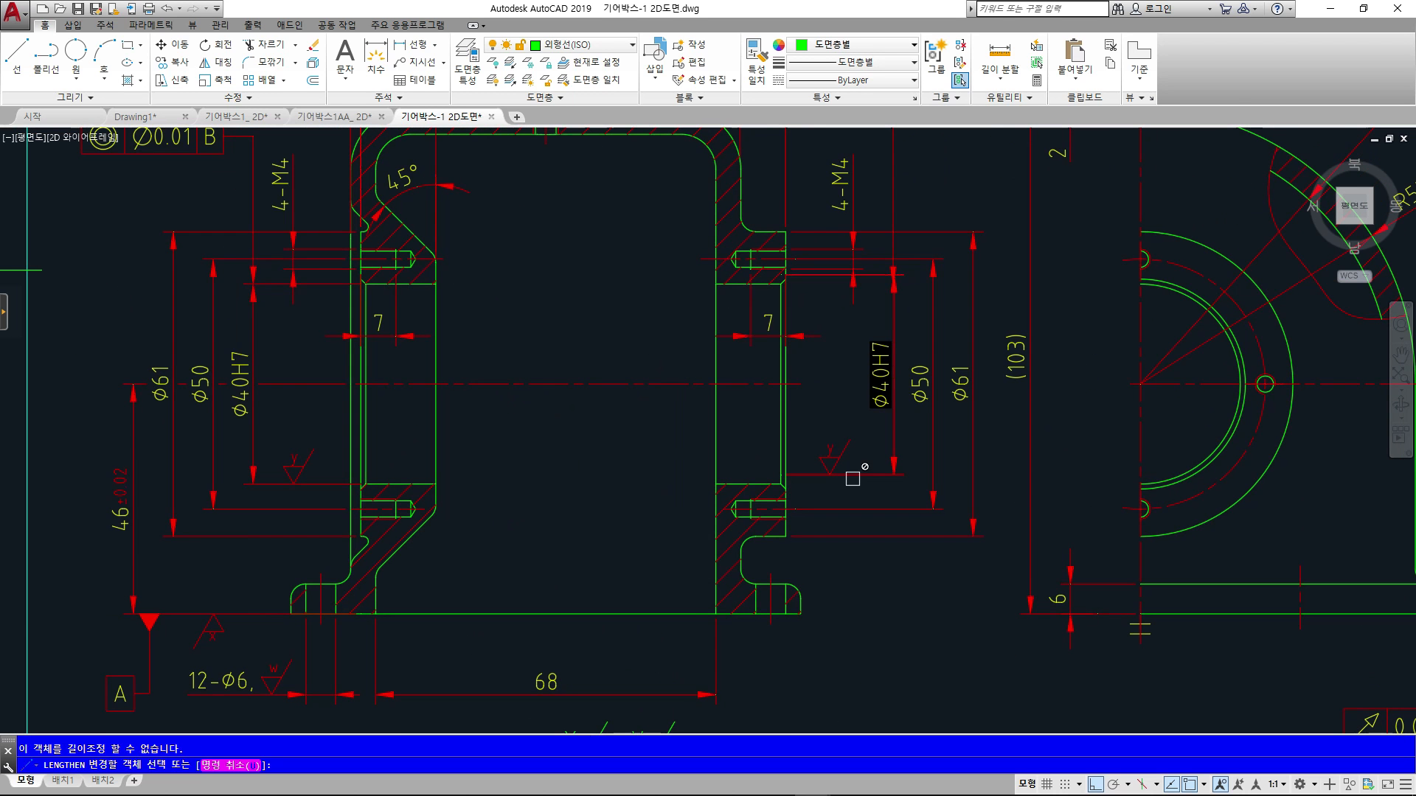
pyautogui.scroll(-2, 840, 439)
pyautogui.scroll(-1, 997, 440)
pyautogui.moveTo(997, 440); pyautogui.dragTo(634, 403, button='middle')
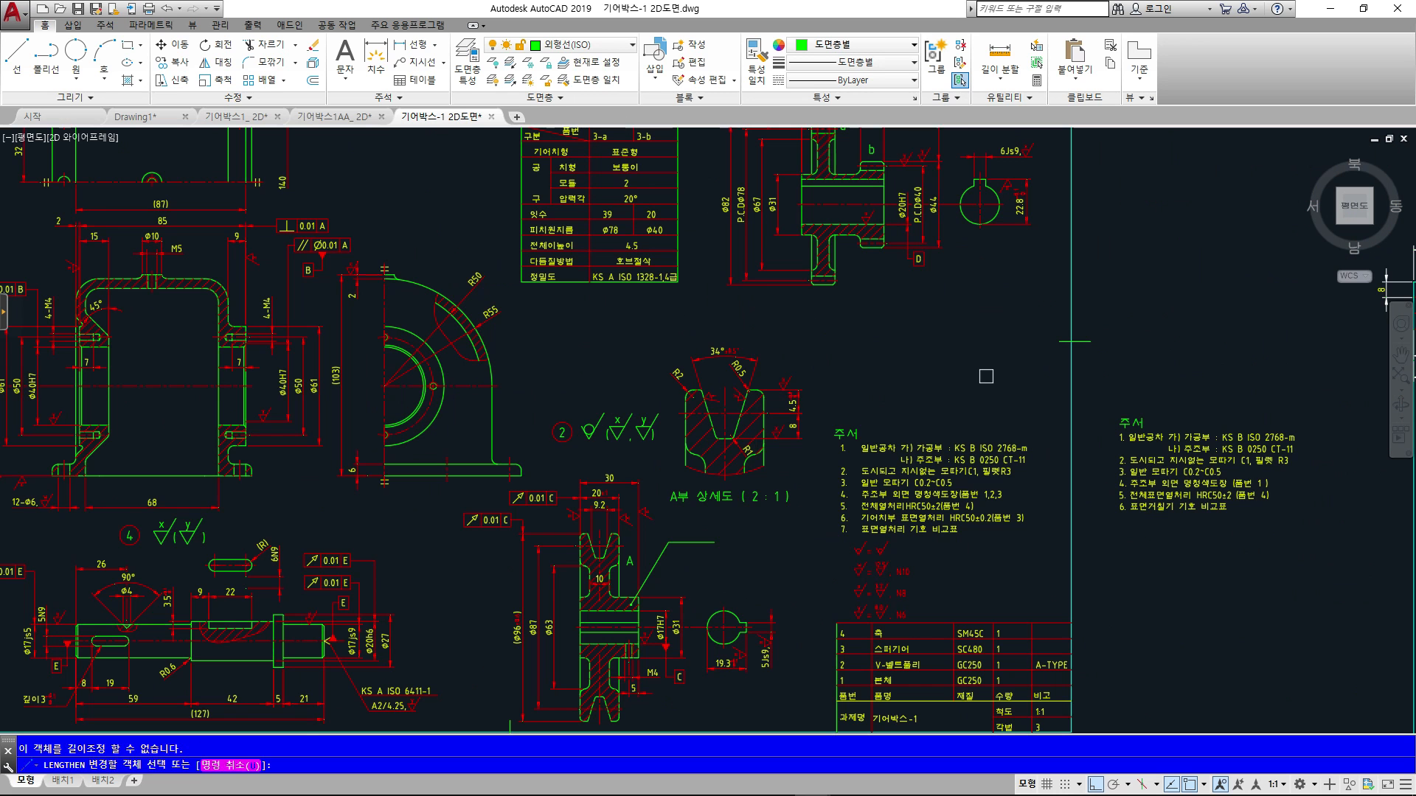
pyautogui.moveTo(986, 377); pyautogui.dragTo(1008, 450, button='middle')
pyautogui.press('Escape')
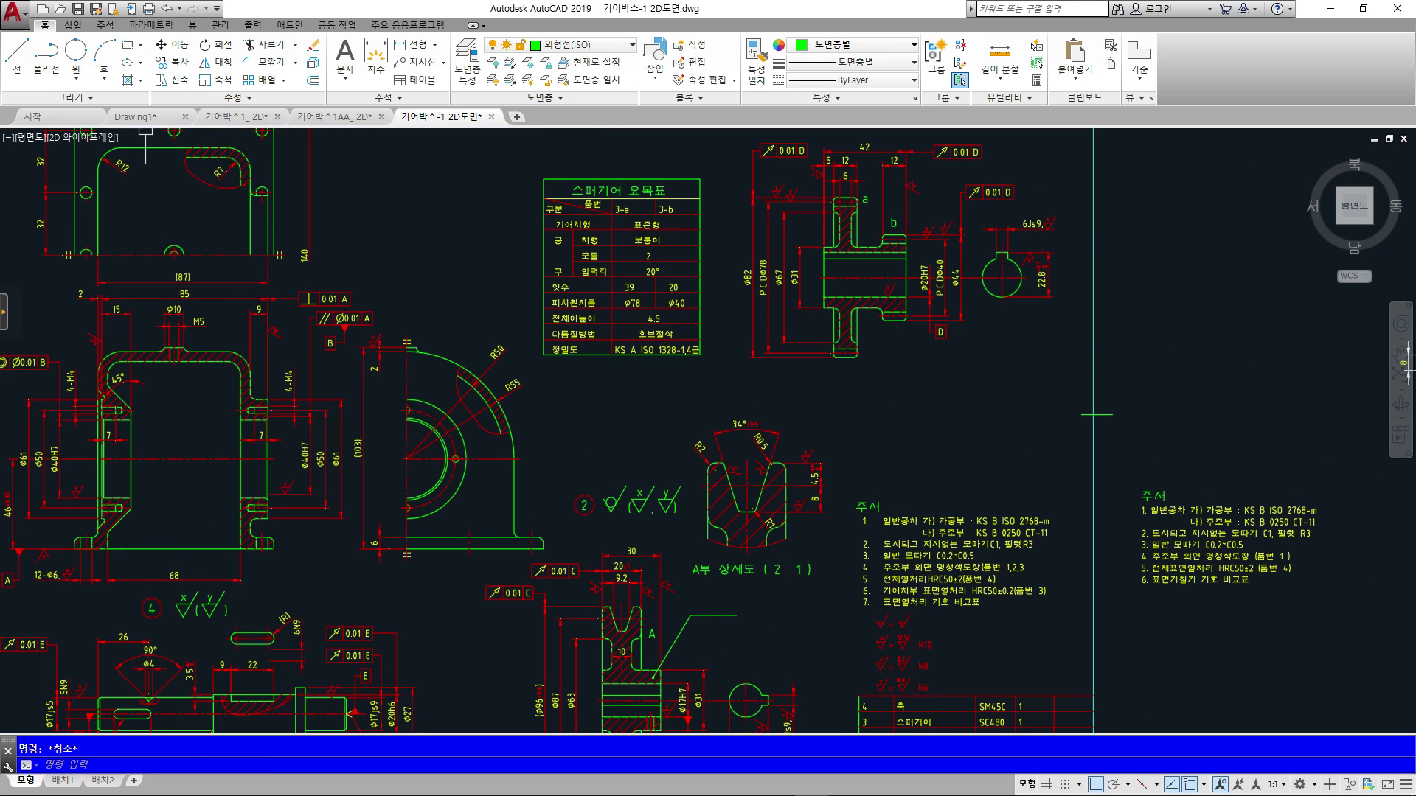
# - Return to Drawing1 and show the whole horizontal line
pyautogui.click(140, 120)
pyautogui.scroll(-2, 952, 376)
pyautogui.moveTo(951, 376); pyautogui.dragTo(862, 474, button='middle')
pyautogui.press('Escape')
pyautogui.write('len')
pyautogui.press('Return')
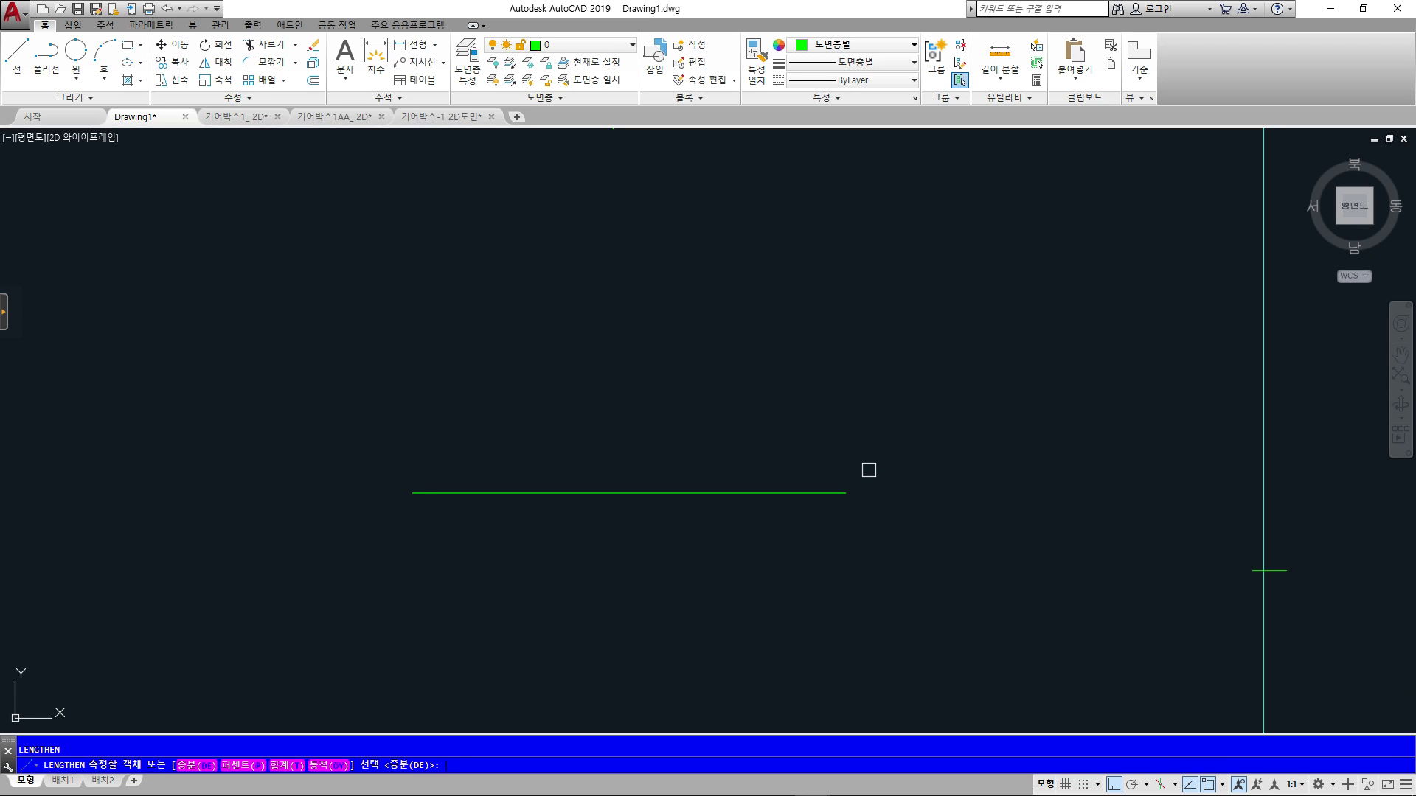
pyautogui.press('Escape')
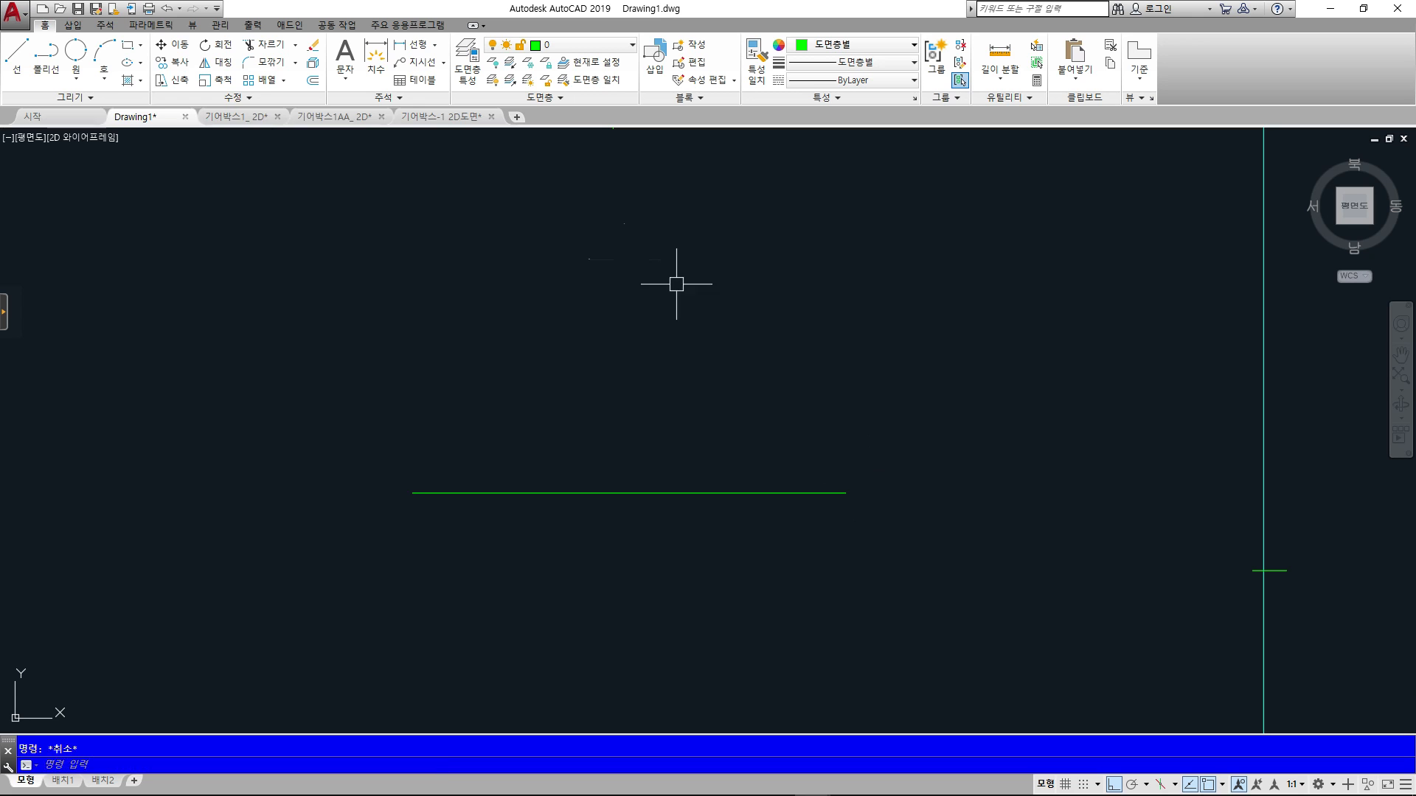
pyautogui.click(210, 99)
pyautogui.click(204, 117)
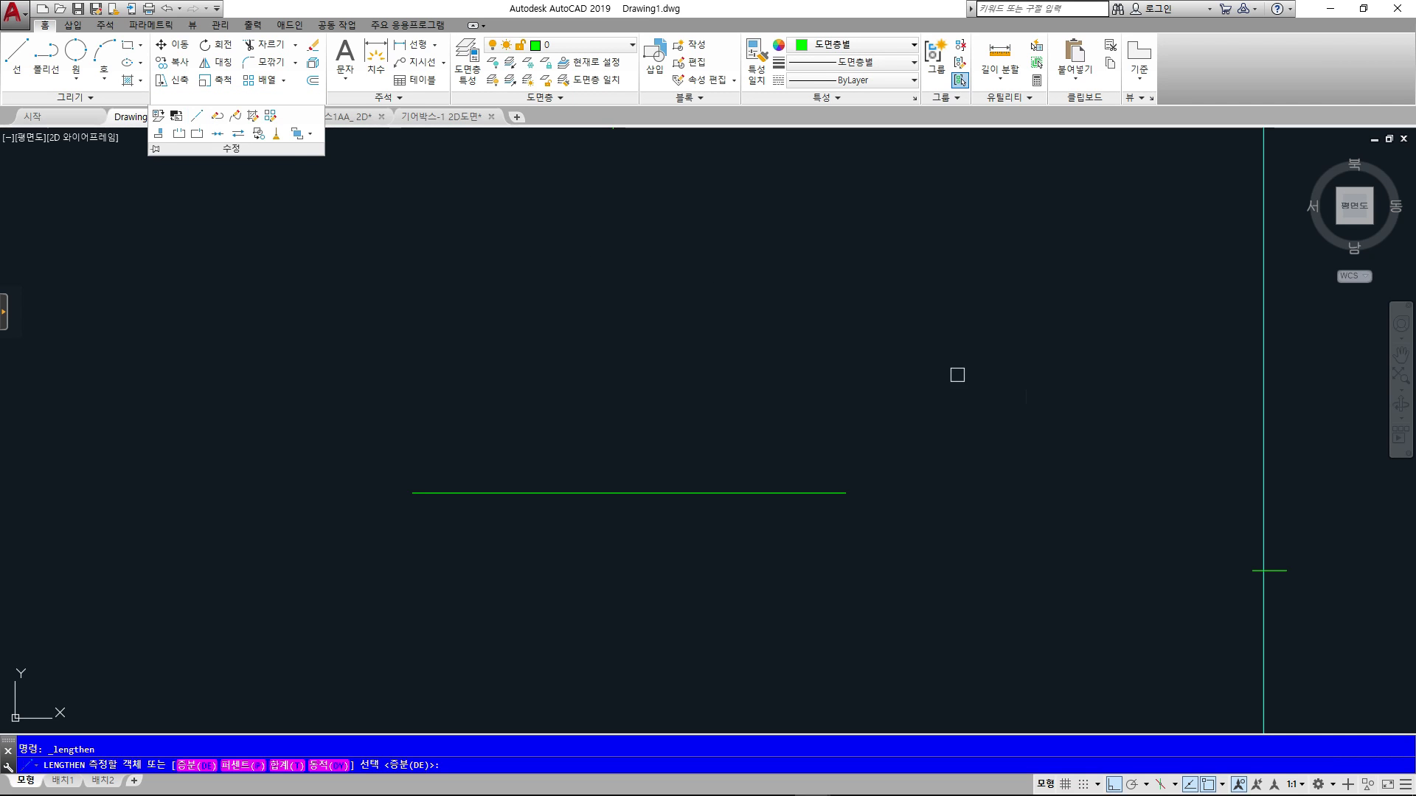
pyautogui.press('Escape')
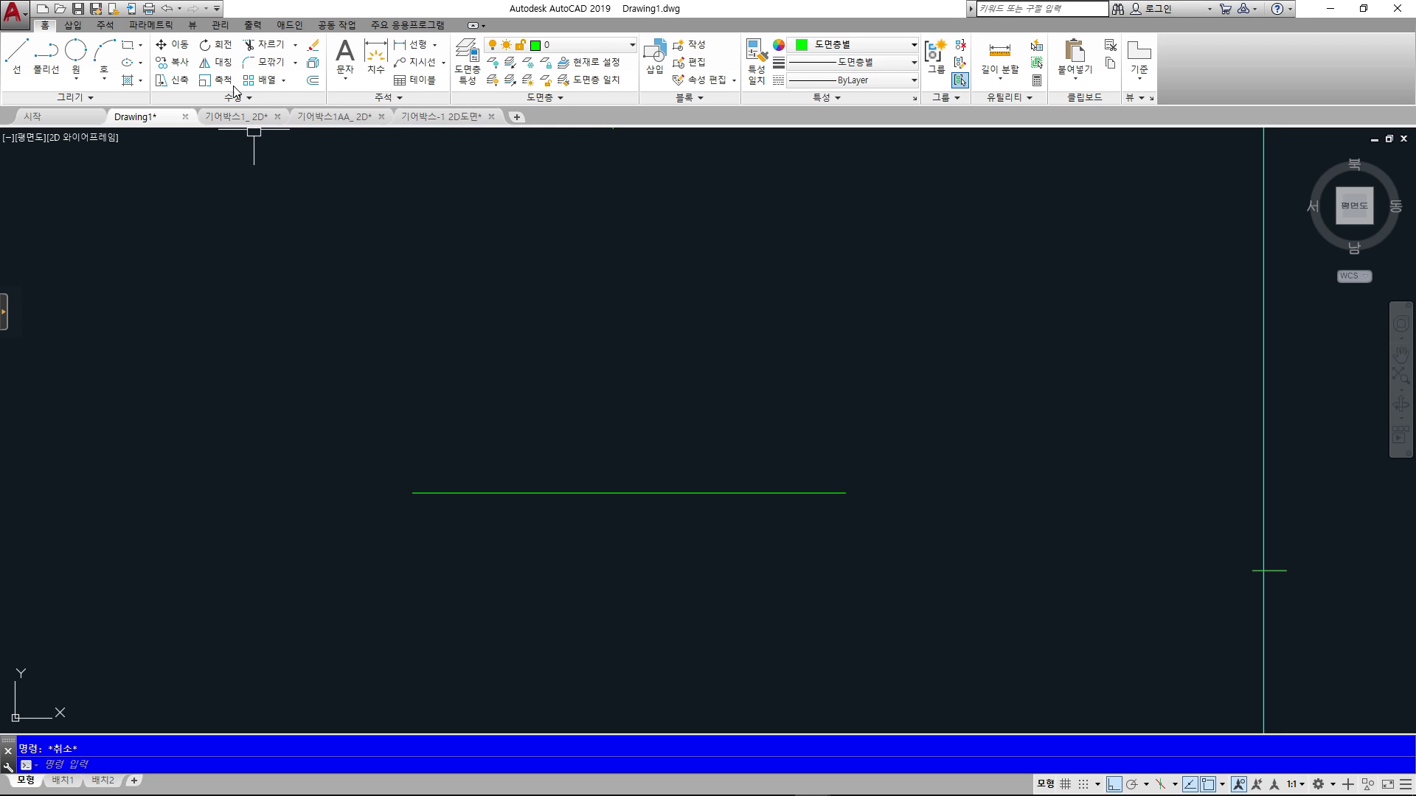
# - Rotate the horizontal line 90 degrees about its left endpoint, turning ortho mode off during the command
pyautogui.click(224, 50)
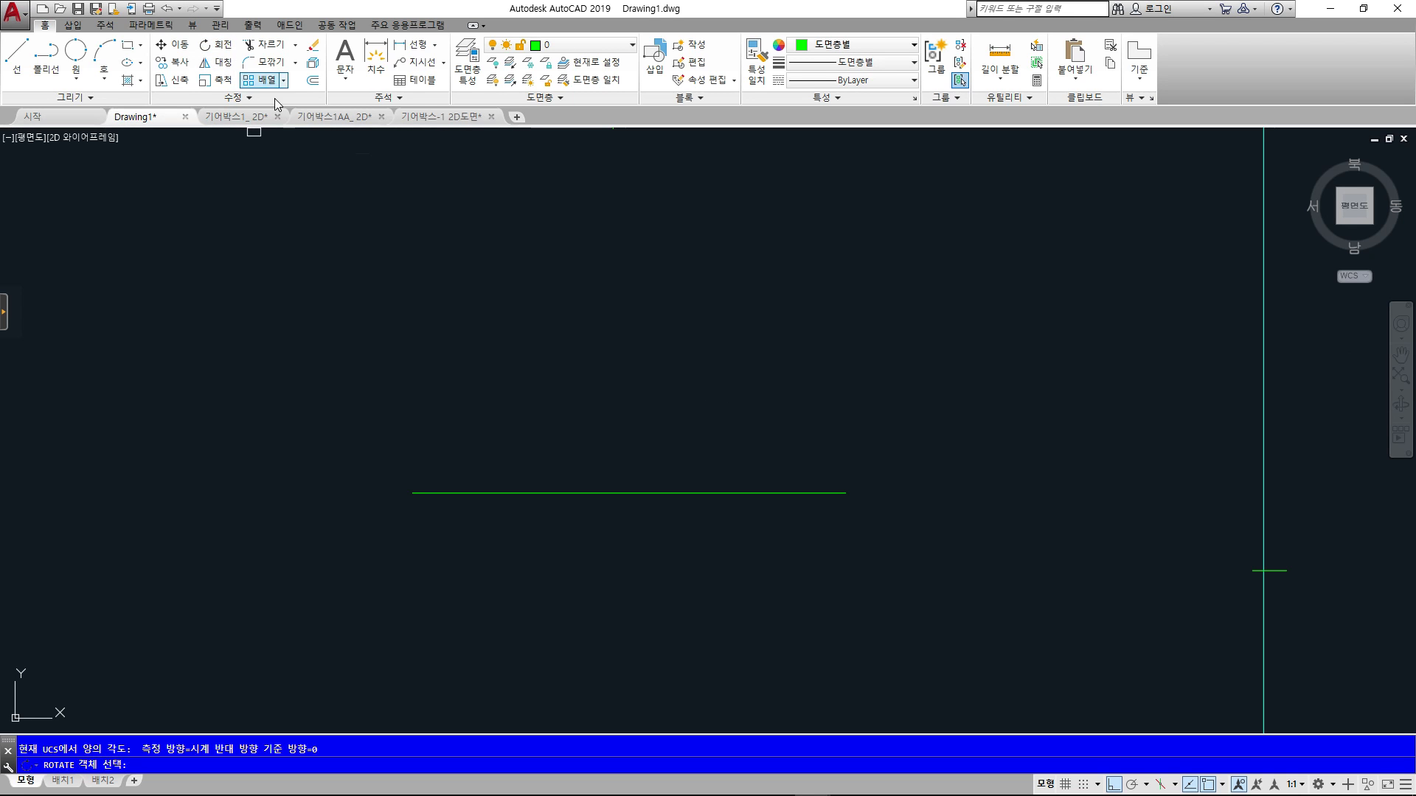
pyautogui.click(635, 492)
pyautogui.press('Return')
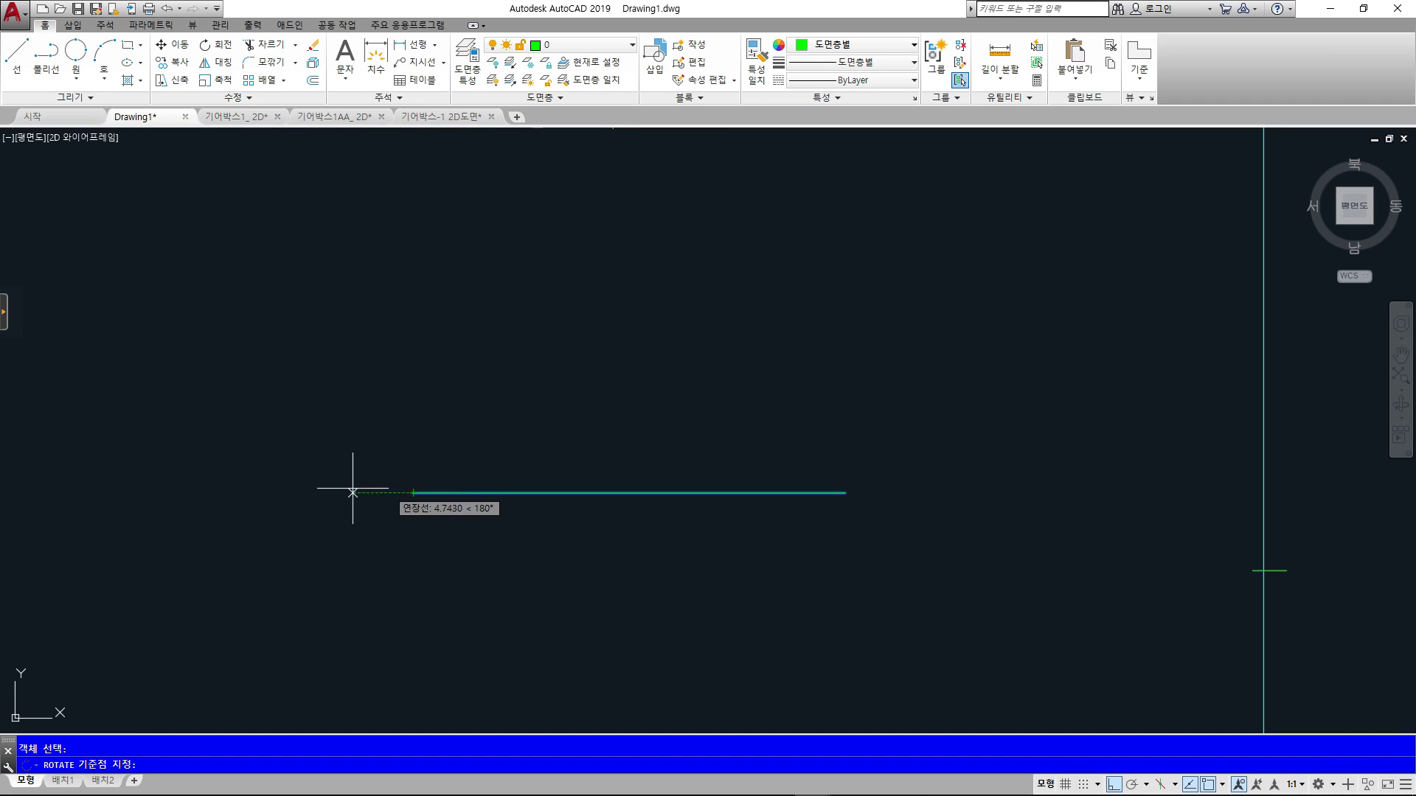
pyautogui.click(413, 493)
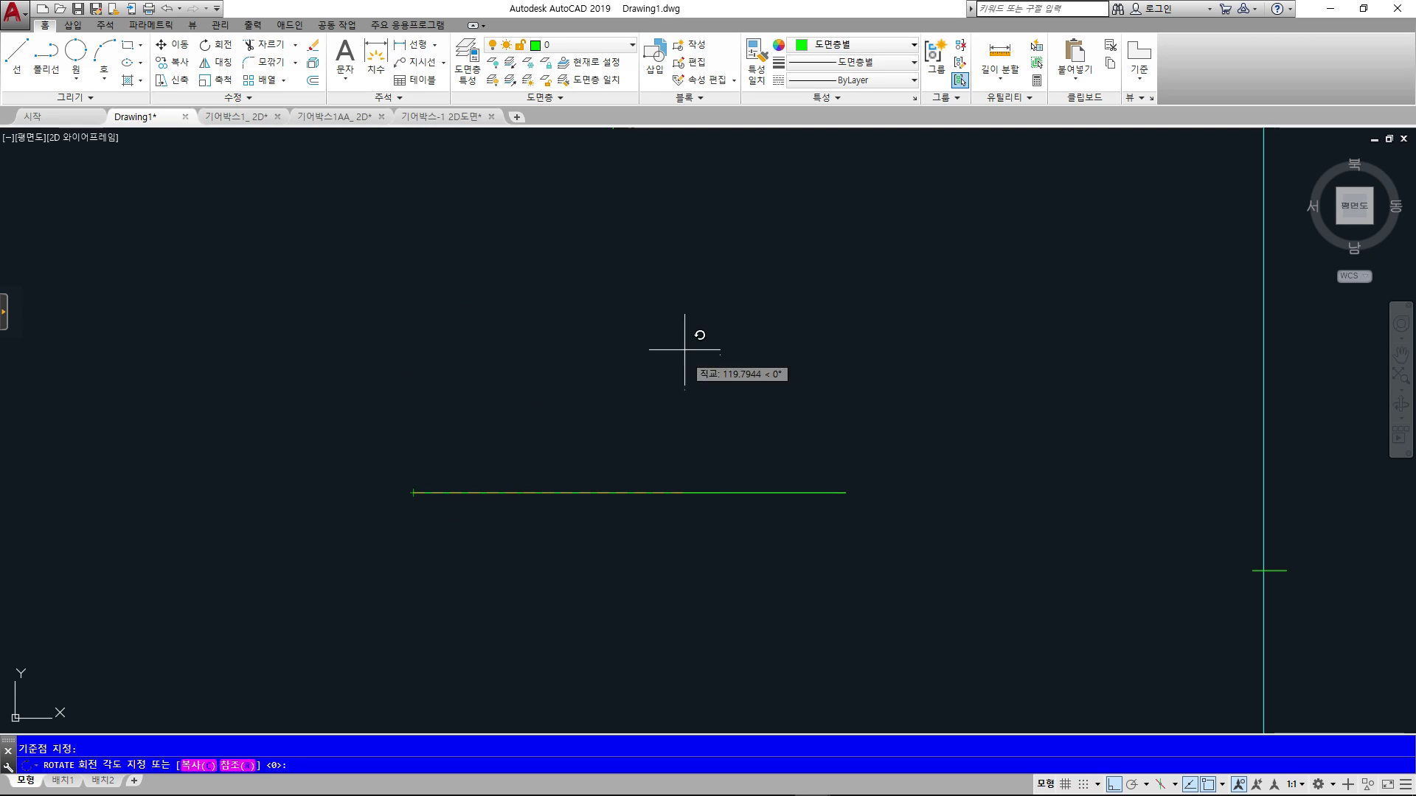
pyautogui.write('90')
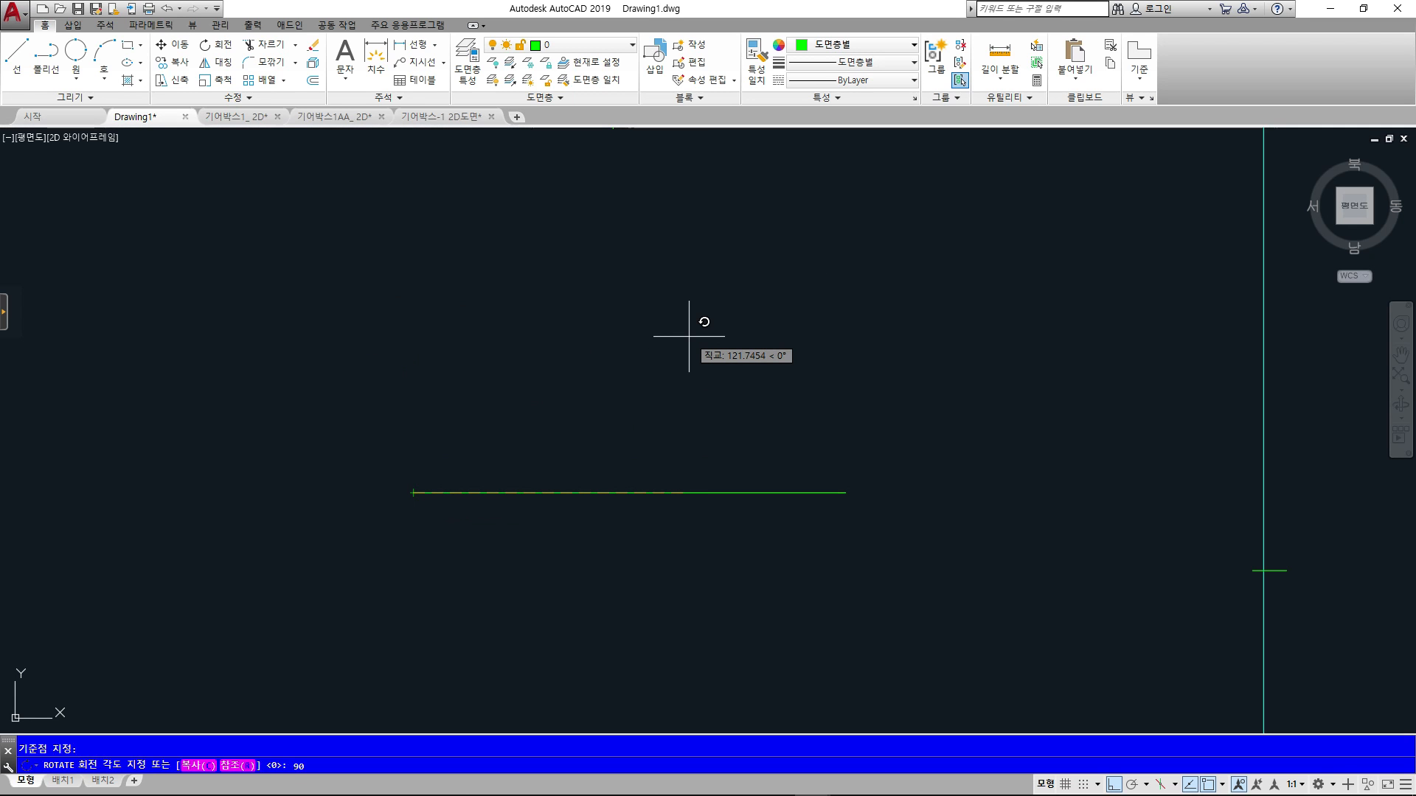
pyautogui.moveTo(863, 380); pyautogui.dragTo(675, 265)
pyautogui.moveTo(867, 271); pyautogui.dragTo(923, 274)
pyautogui.press('Escape')
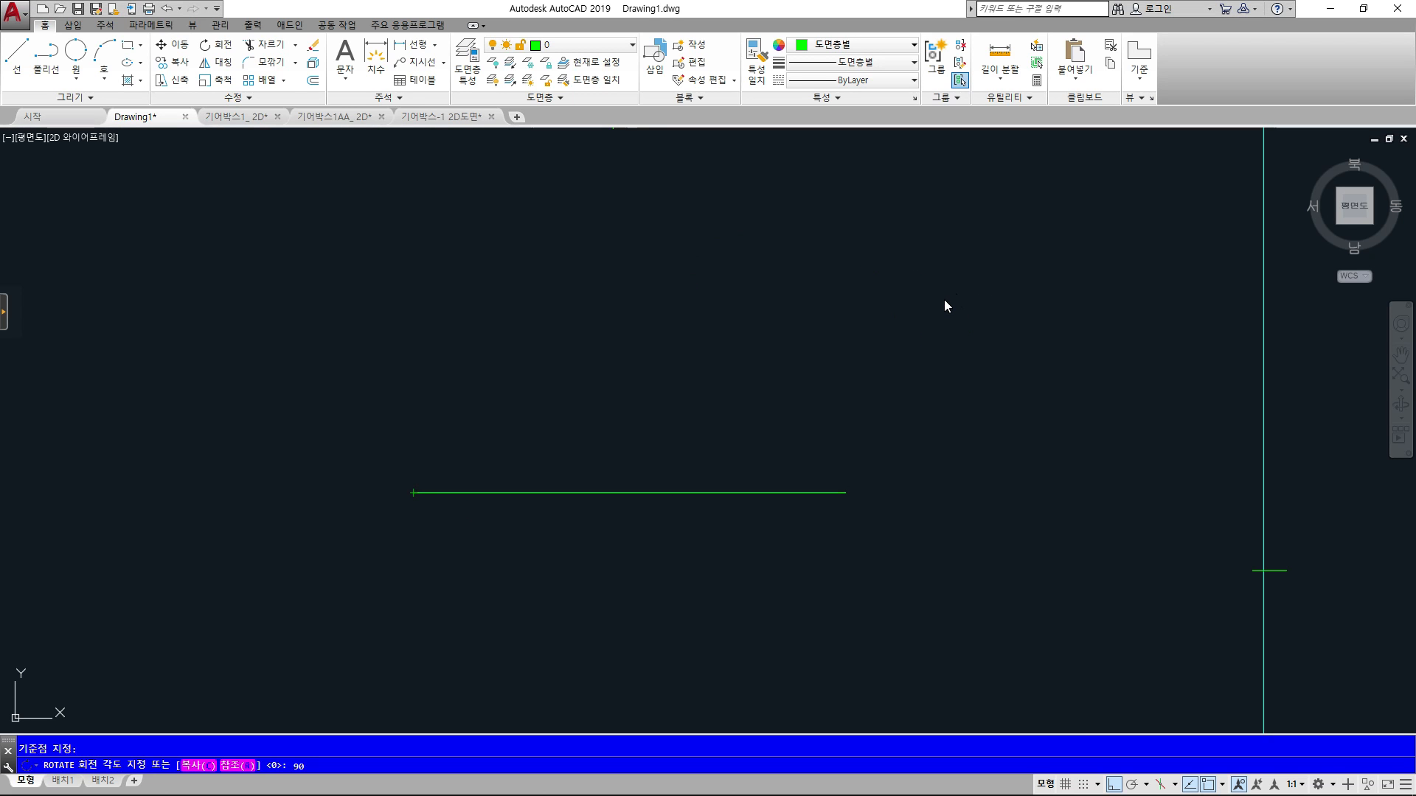
pyautogui.scroll(-2, 759, 388)
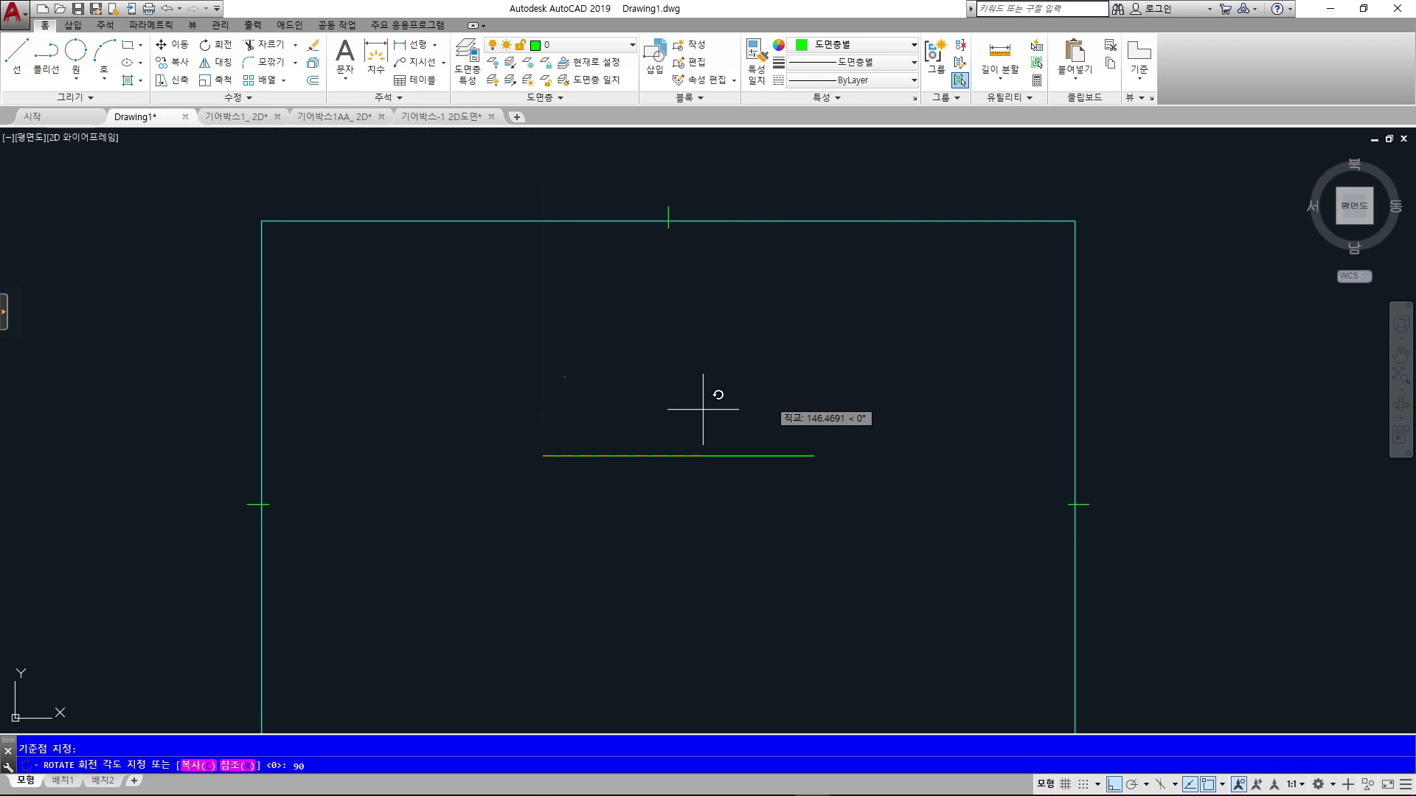
pyautogui.press('F8')
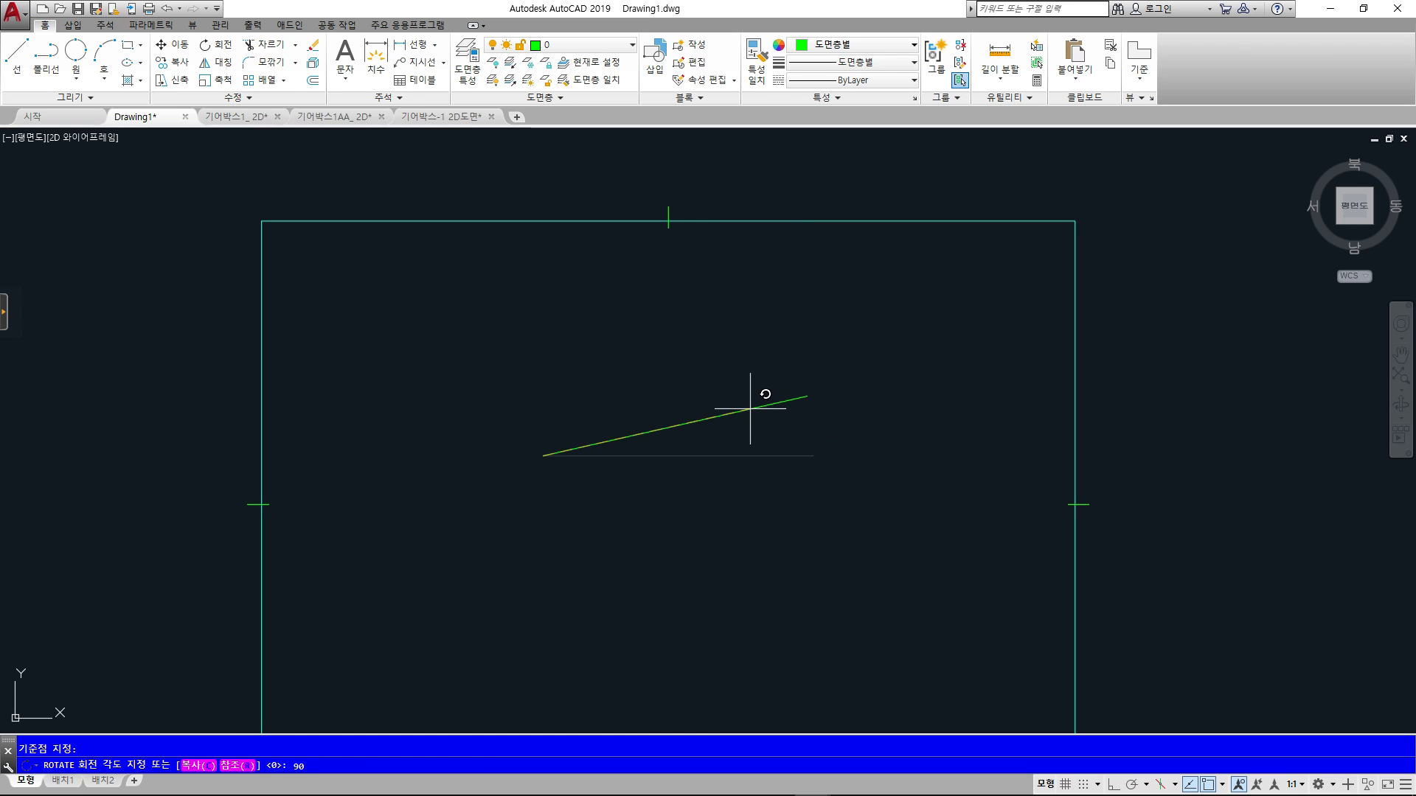
pyautogui.moveTo(754, 515); pyautogui.dragTo(724, 461, button='middle')
pyautogui.moveTo(737, 385); pyautogui.dragTo(812, 443, button='middle')
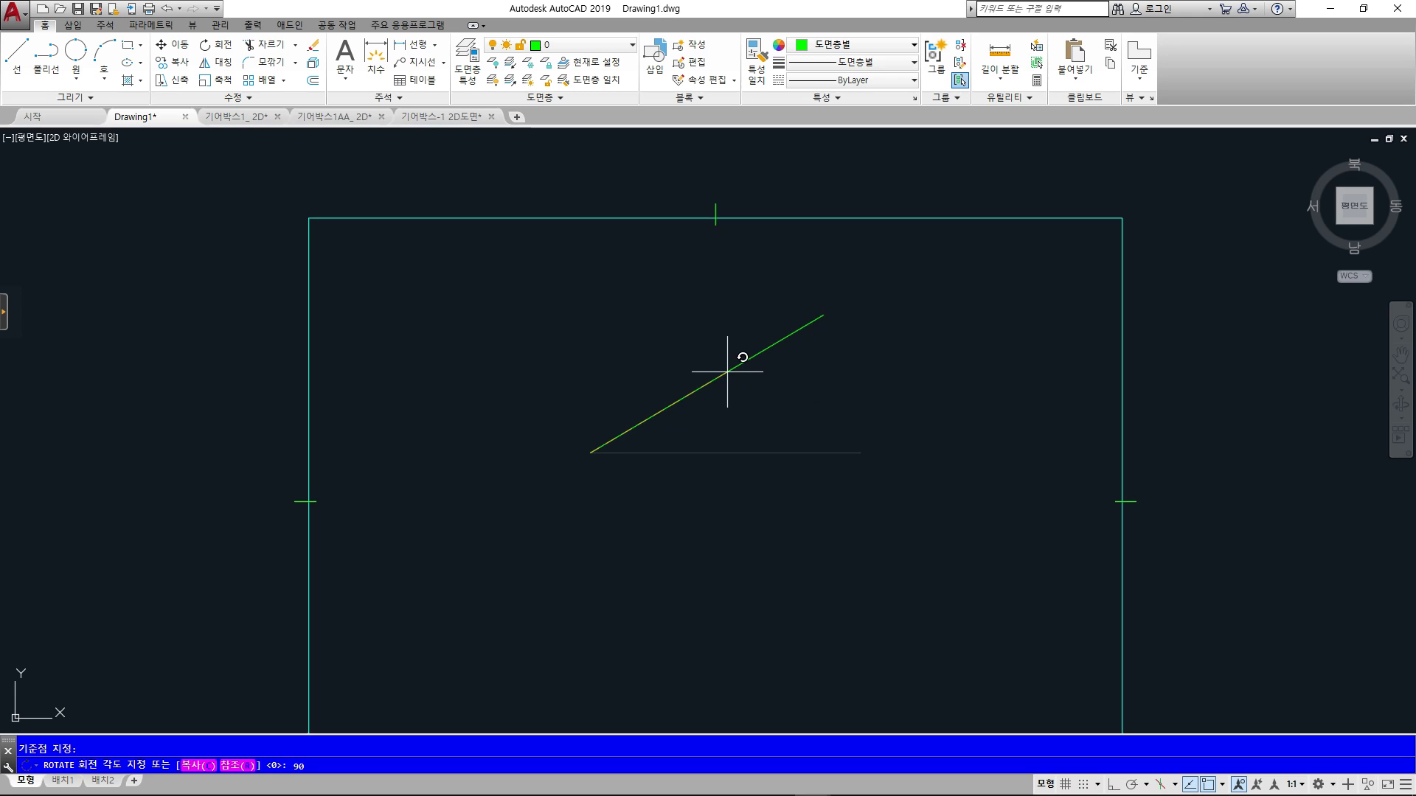
pyautogui.press('Return')
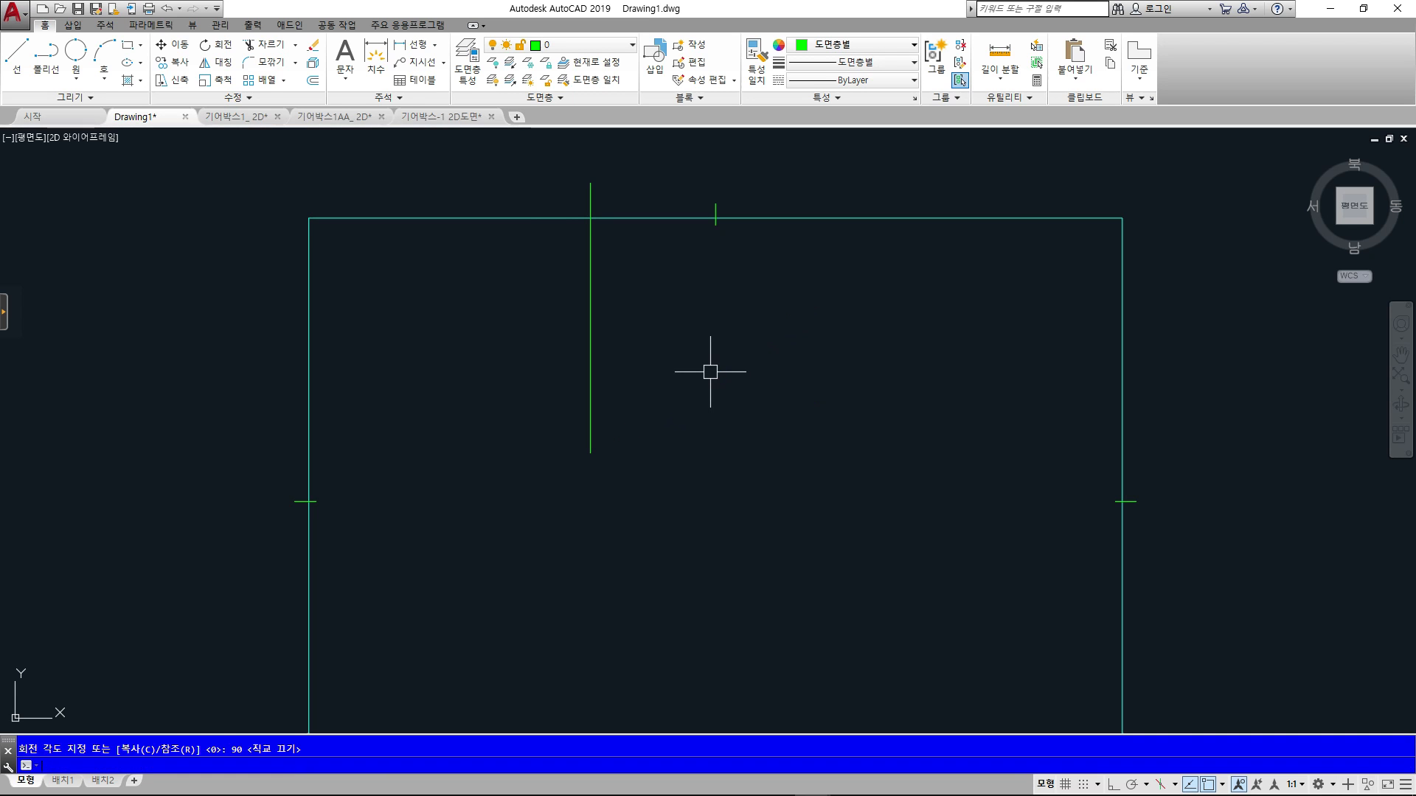
pyautogui.moveTo(686, 319); pyautogui.dragTo(694, 398, button='middle')
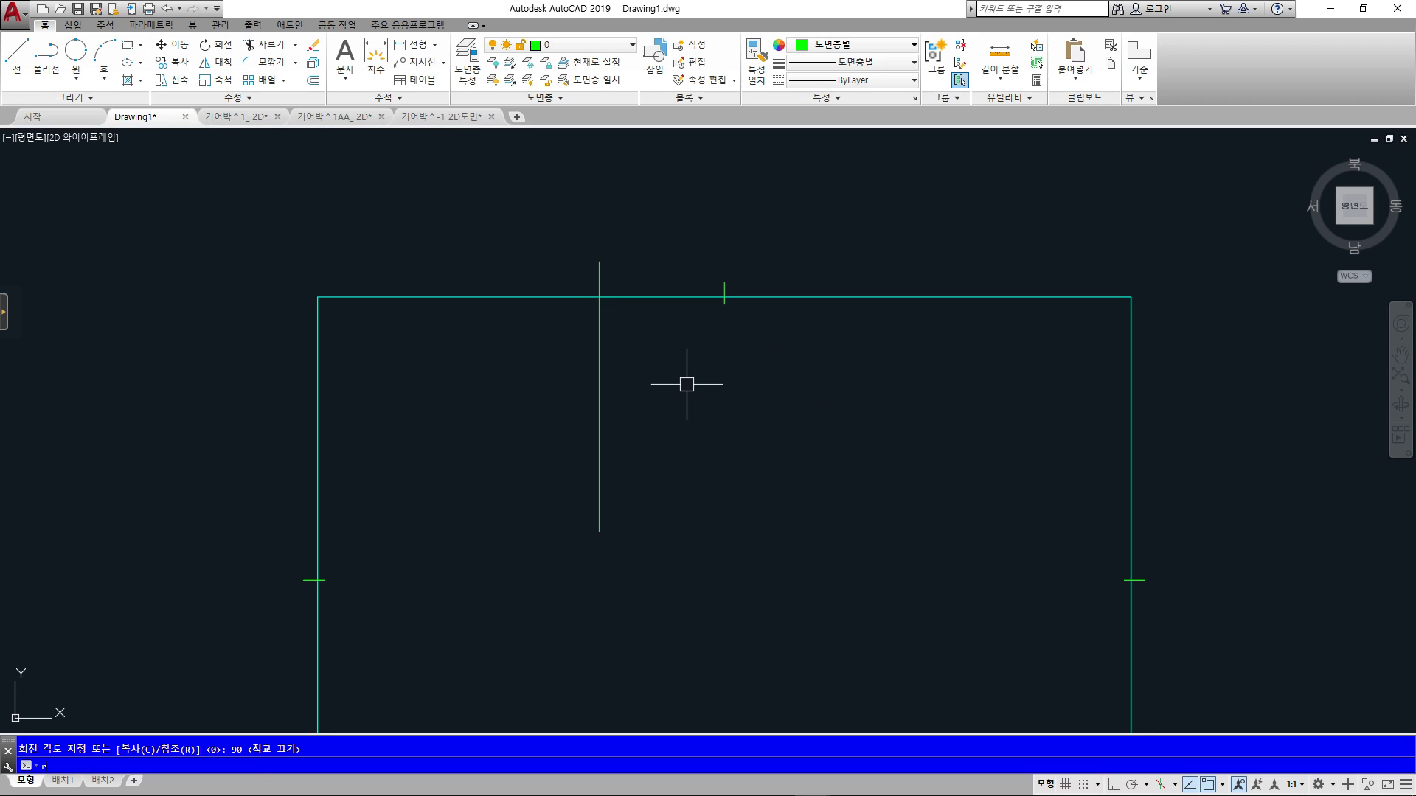
# - Rotate the vertical line by -90 degrees about its lower endpoint
pyautogui.write('r')
pyautogui.press('Return')
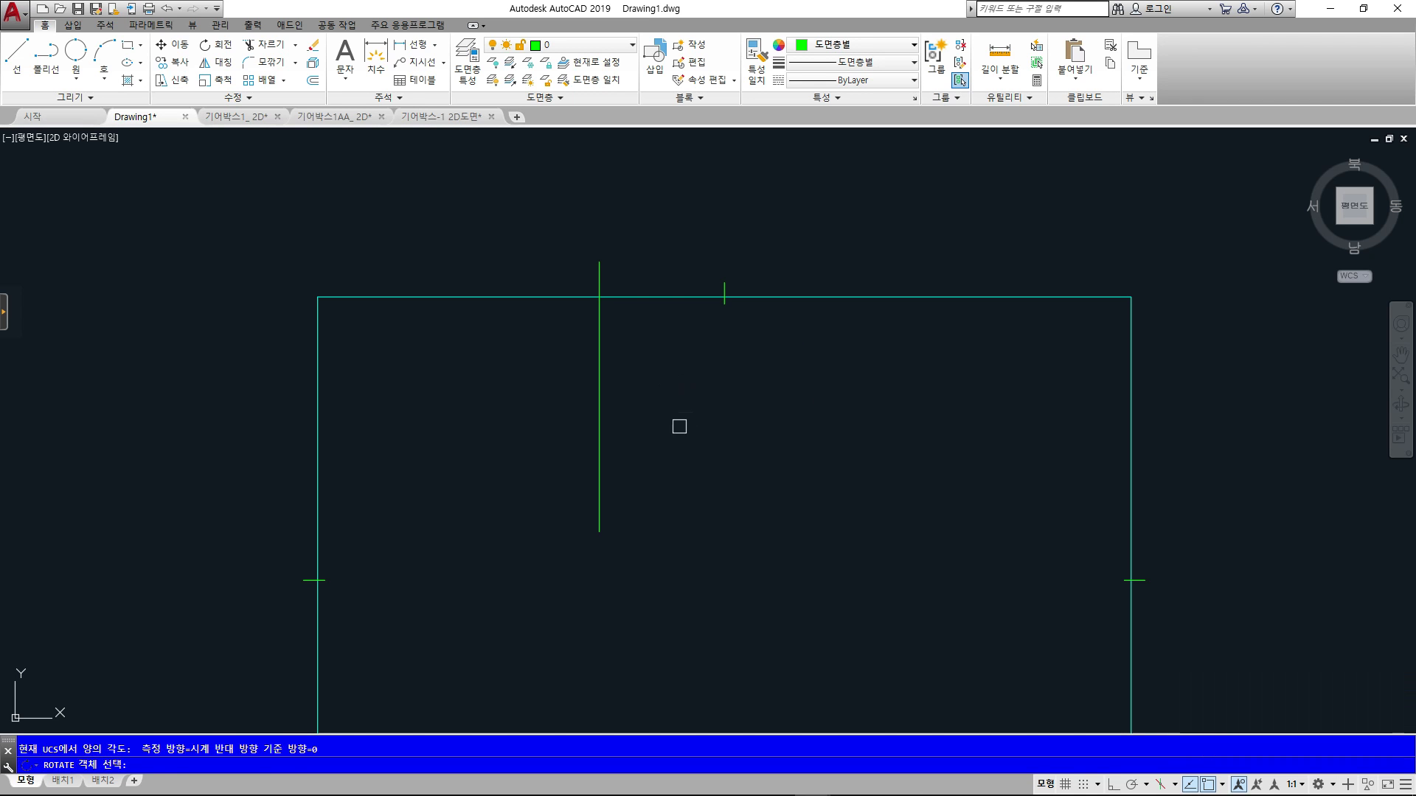
pyautogui.click(606, 474)
pyautogui.press('Return')
pyautogui.click(599, 531)
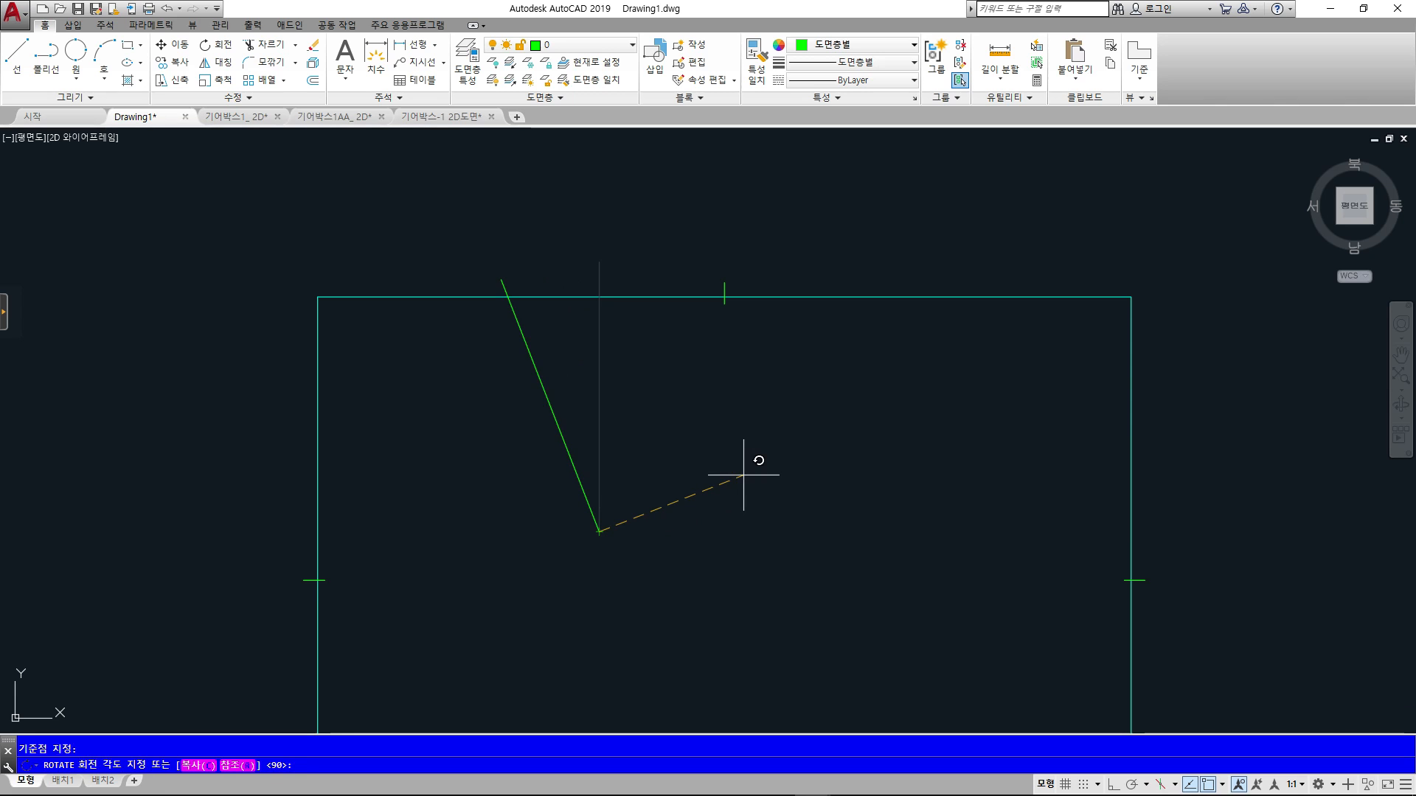
pyautogui.write('-90')
pyautogui.press('Return')
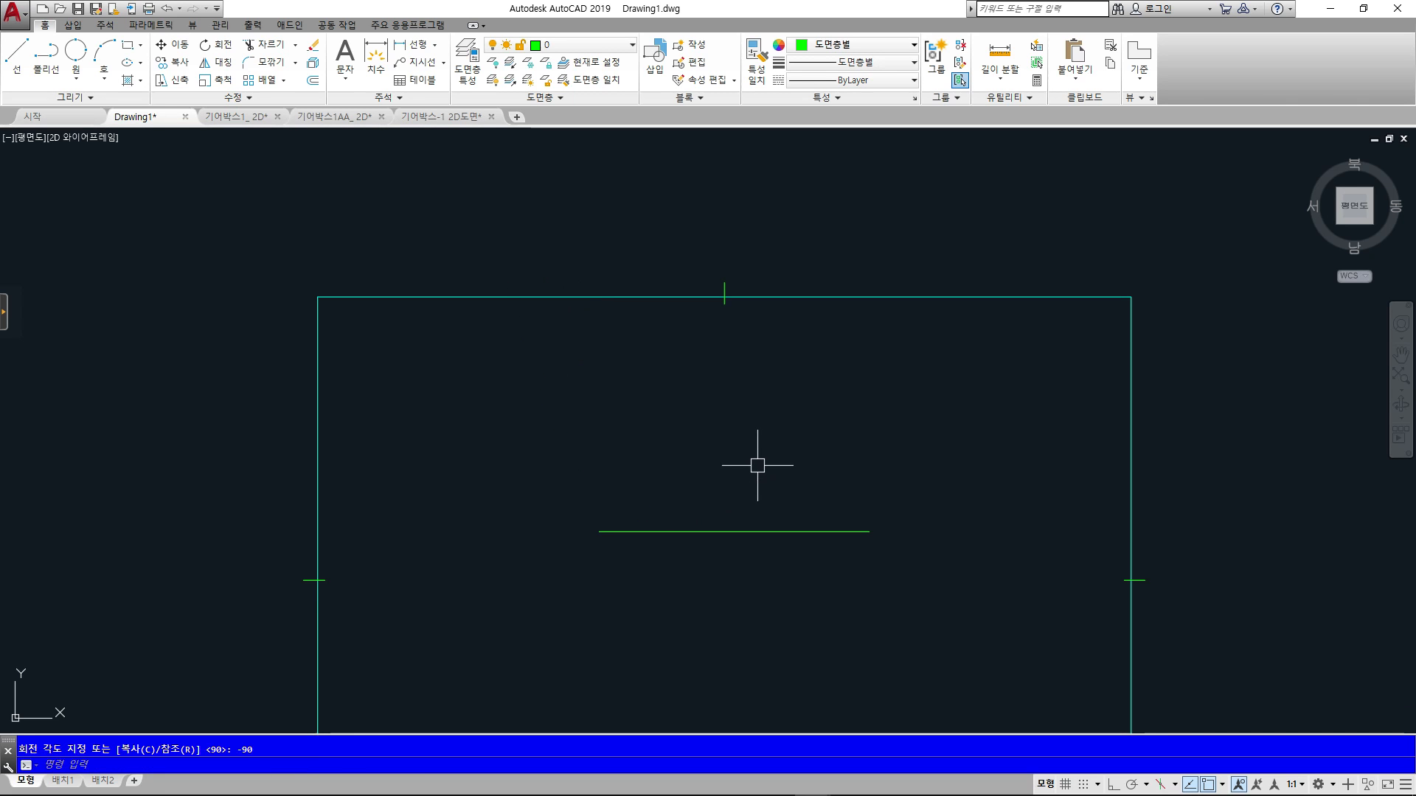
pyautogui.moveTo(761, 463); pyautogui.dragTo(733, 383, button='middle')
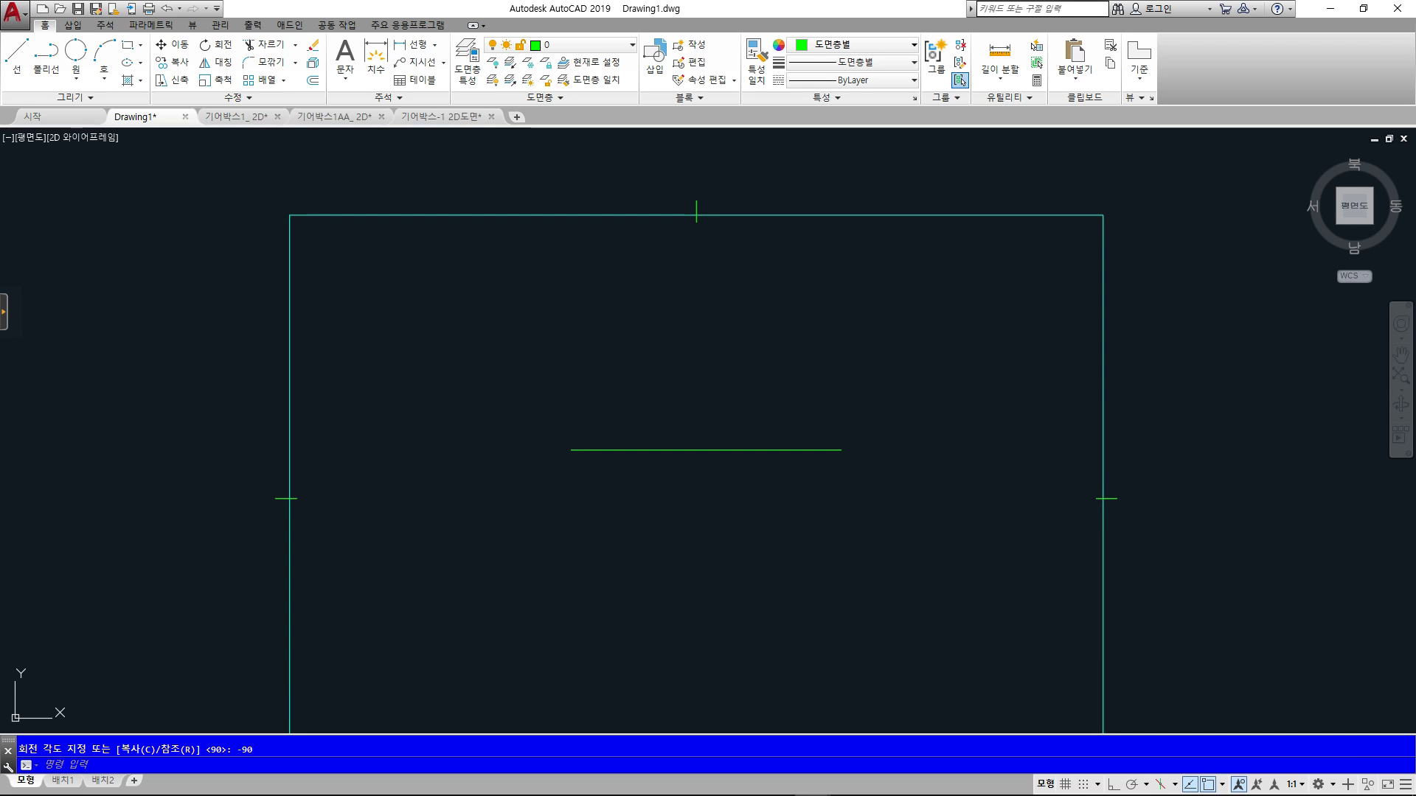
pyautogui.press('Escape')
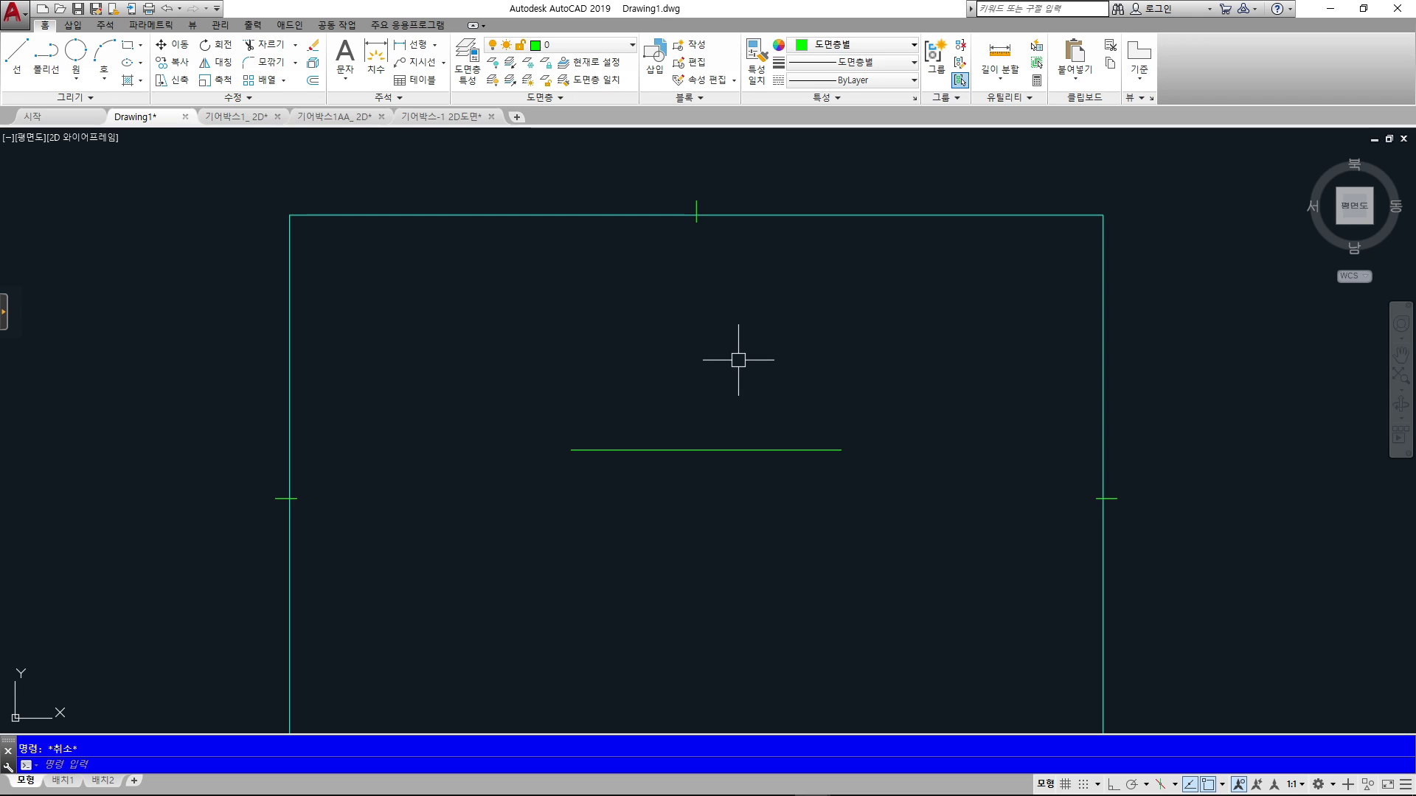
# - Rotate the horizontal line 180 degrees about its left endpoint
pyautogui.write('r')
pyautogui.press('Return')
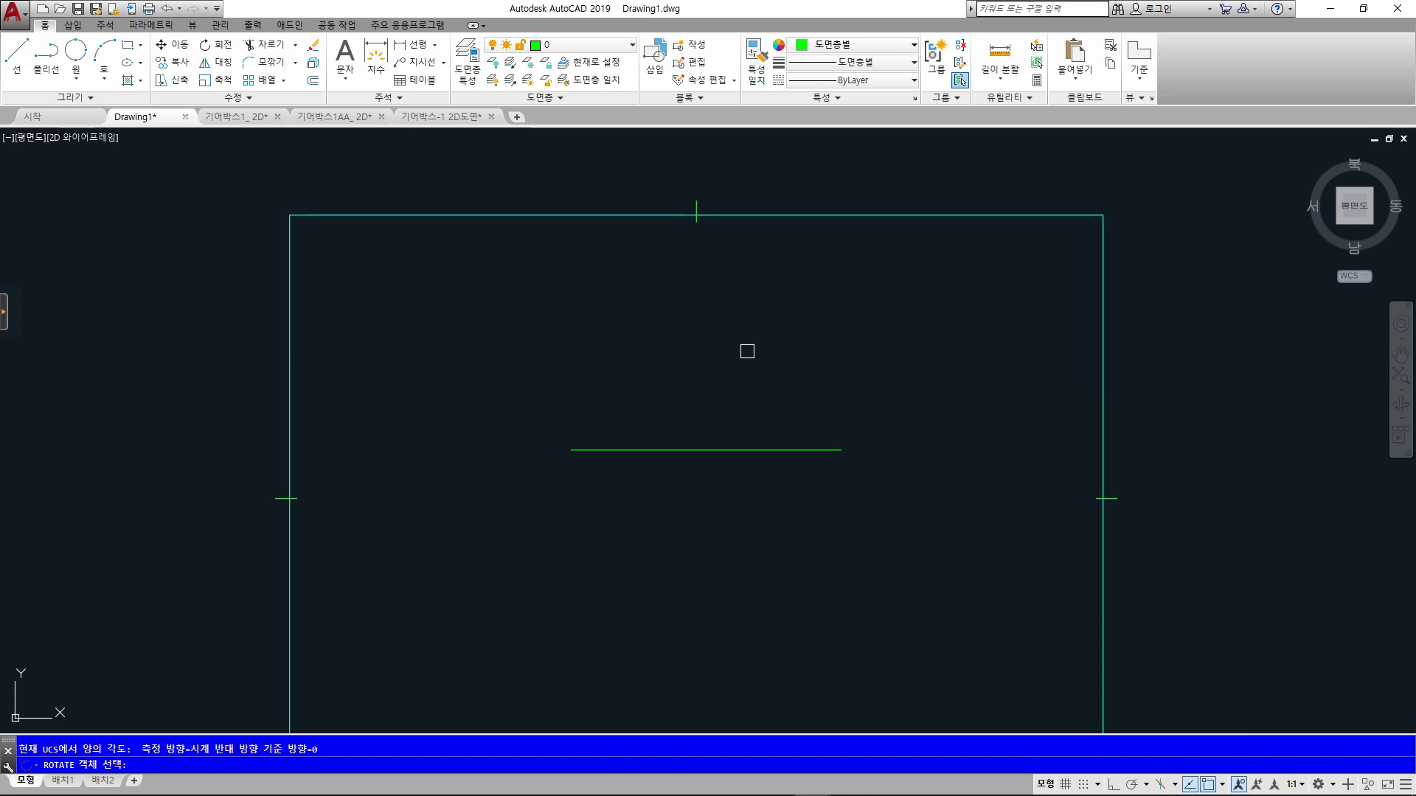
pyautogui.click(724, 449)
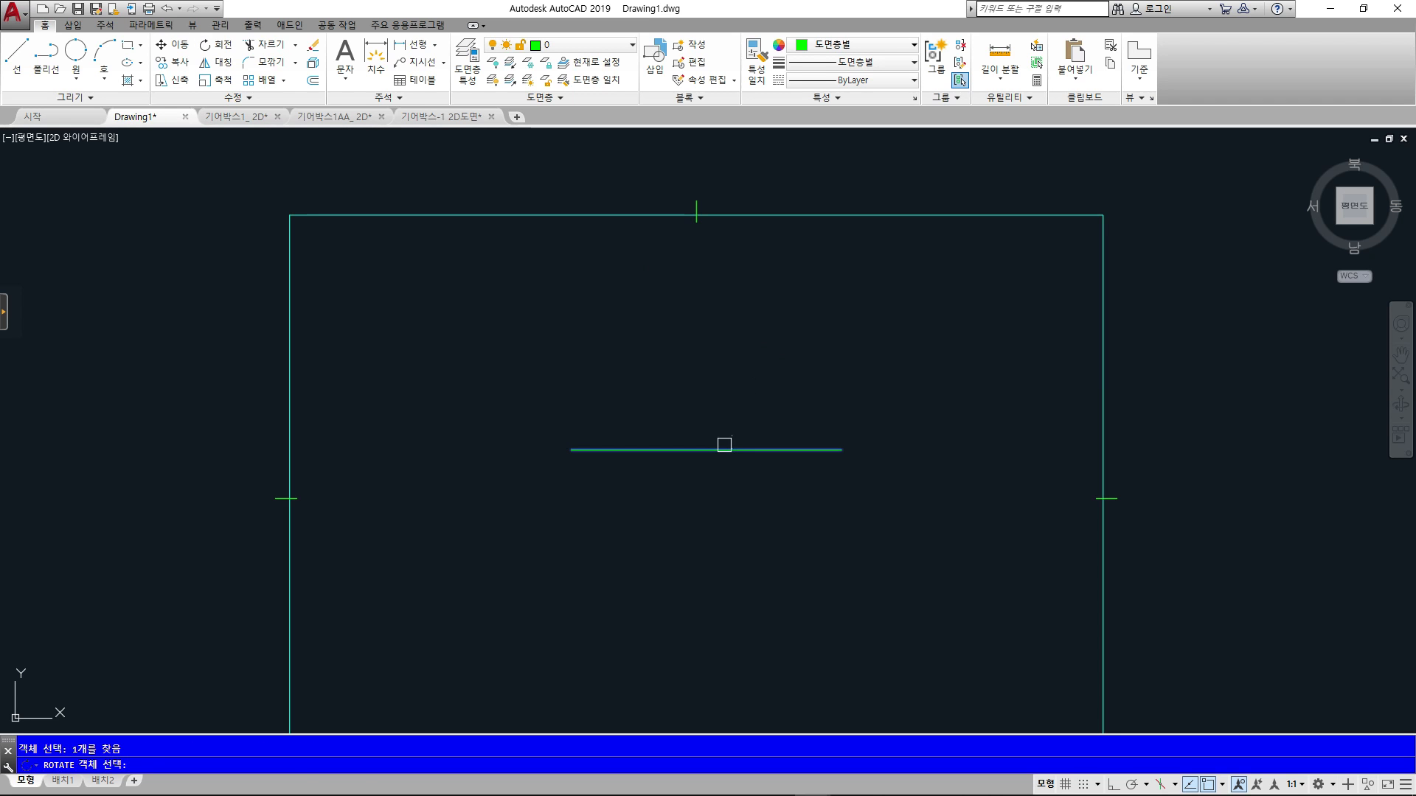
pyautogui.click(569, 445)
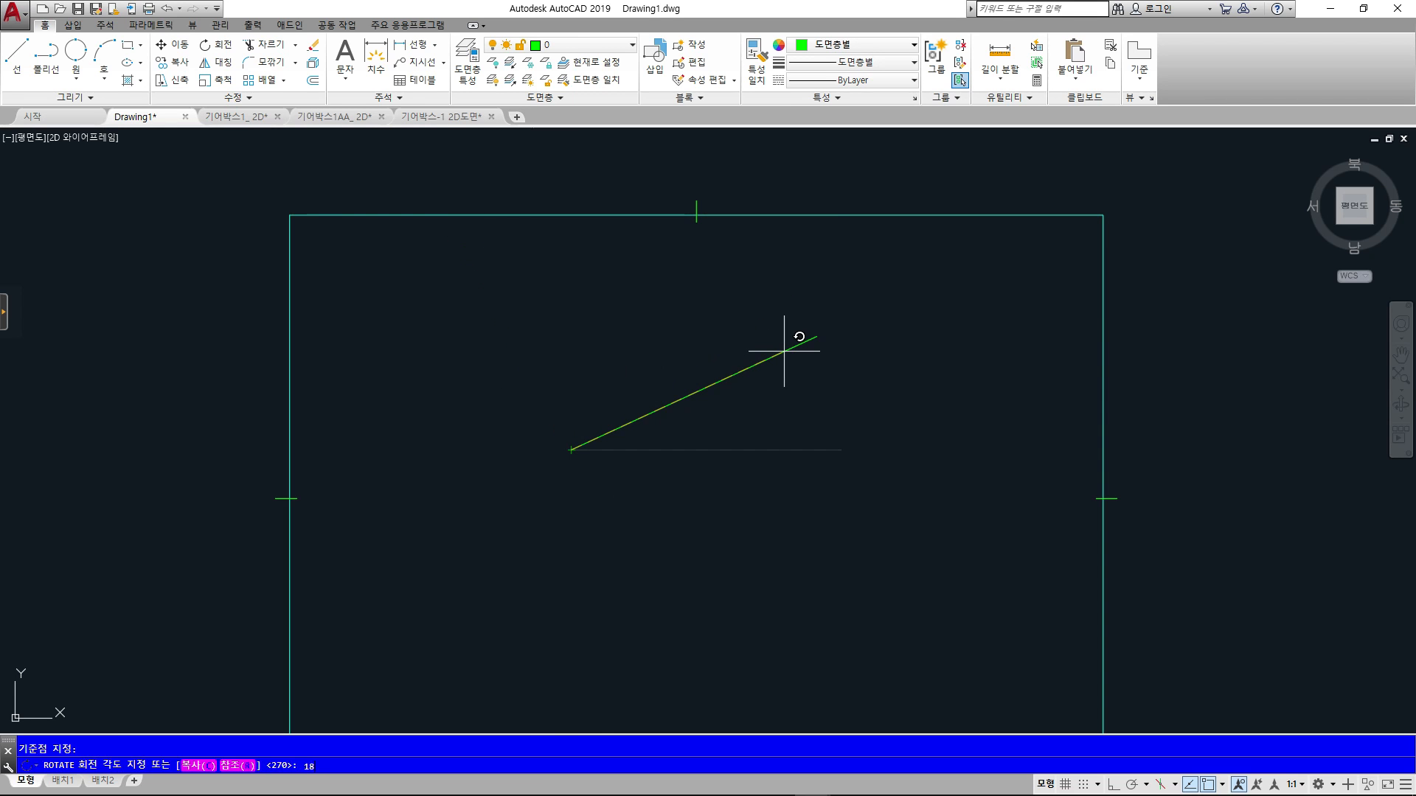
pyautogui.write('180')
pyautogui.press('Return')
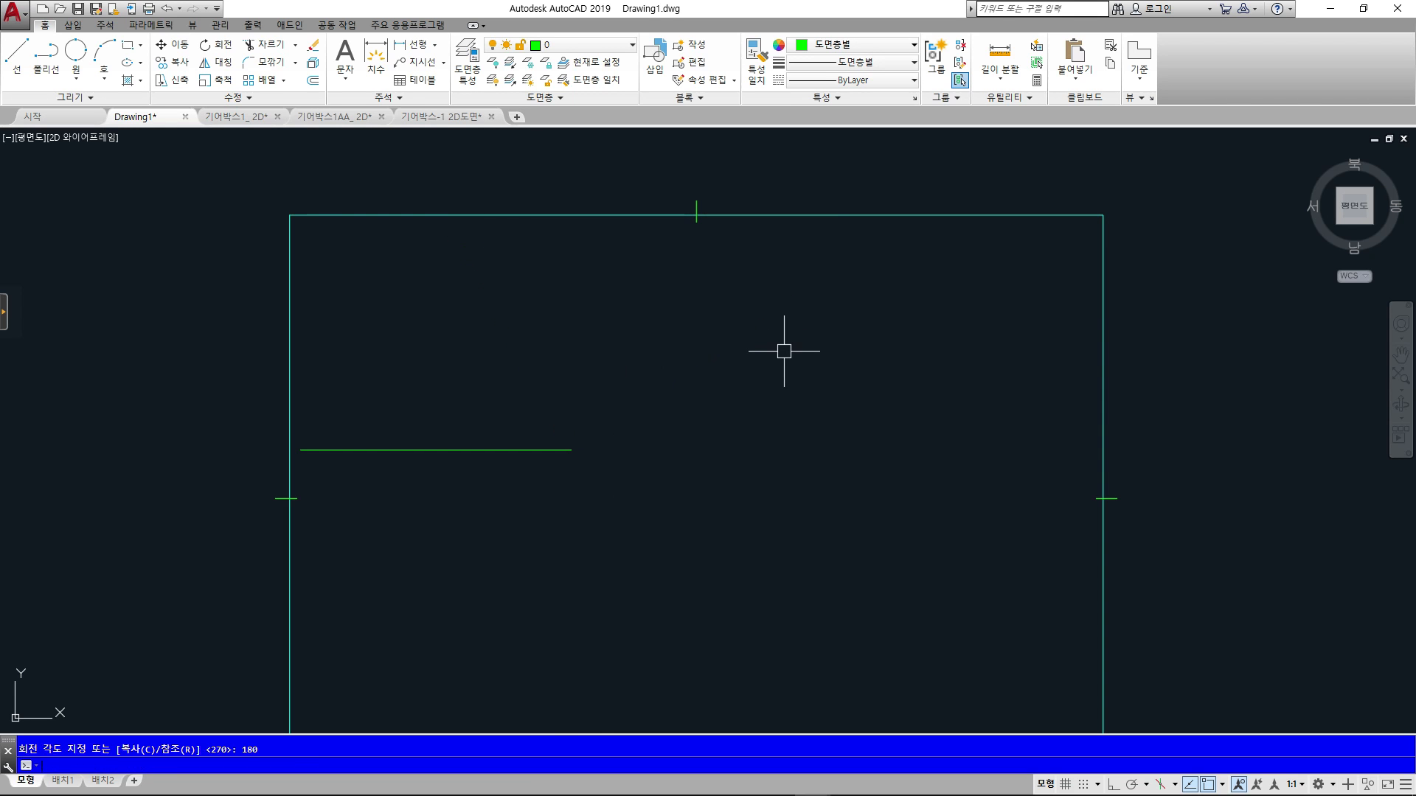
# - Rotate the flipped horizontal line 30 degrees about its right endpoint
pyautogui.click(564, 451)
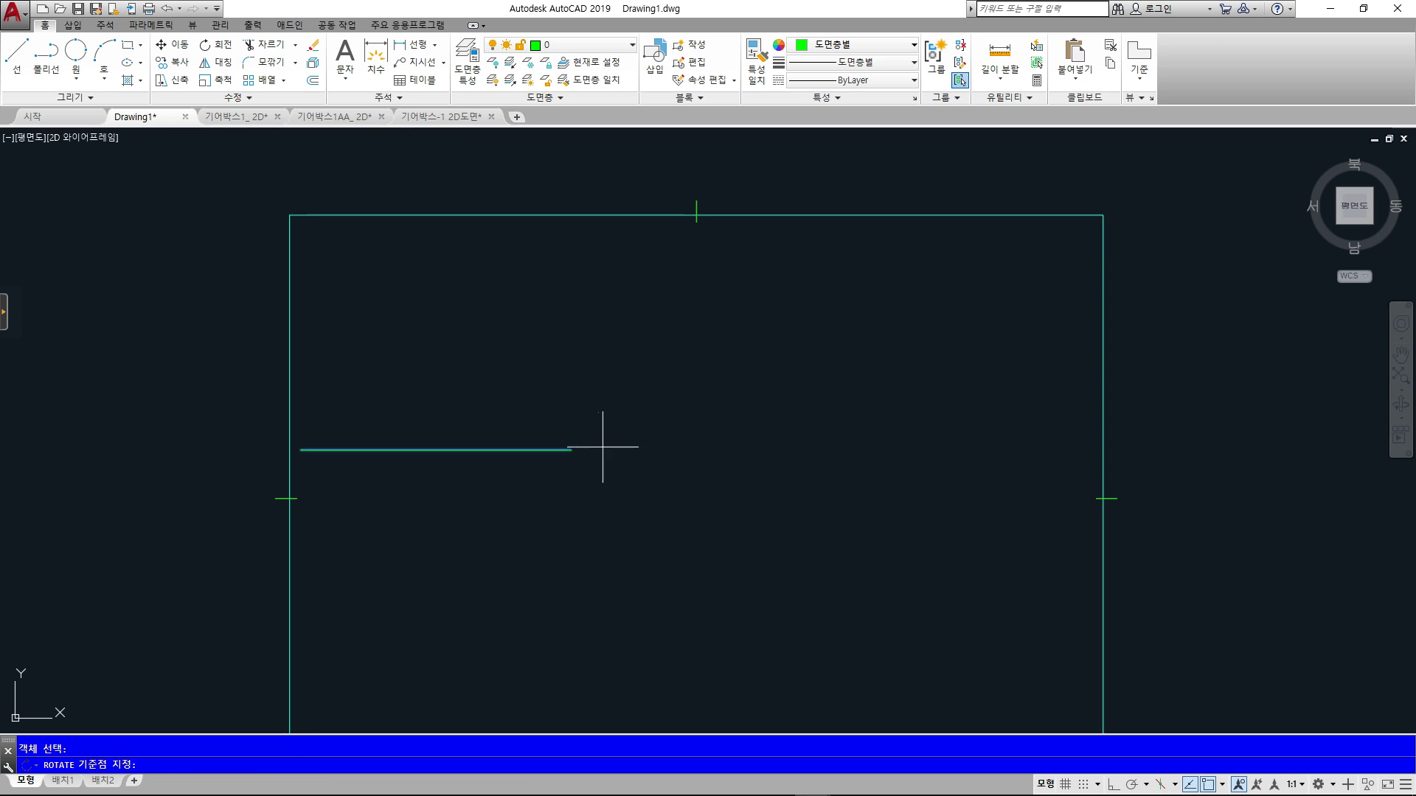
pyautogui.click(573, 450)
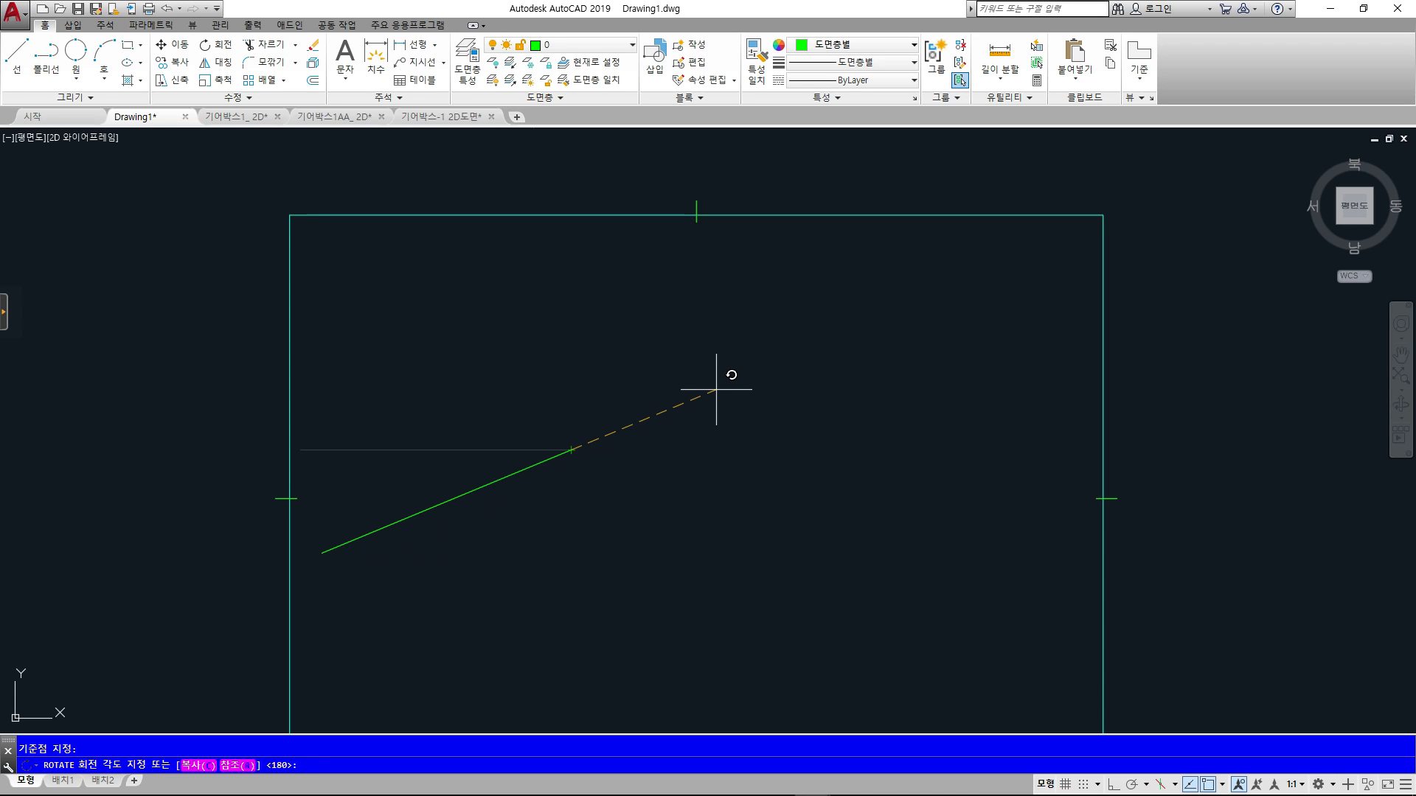
pyautogui.write('30')
pyautogui.press('Return')
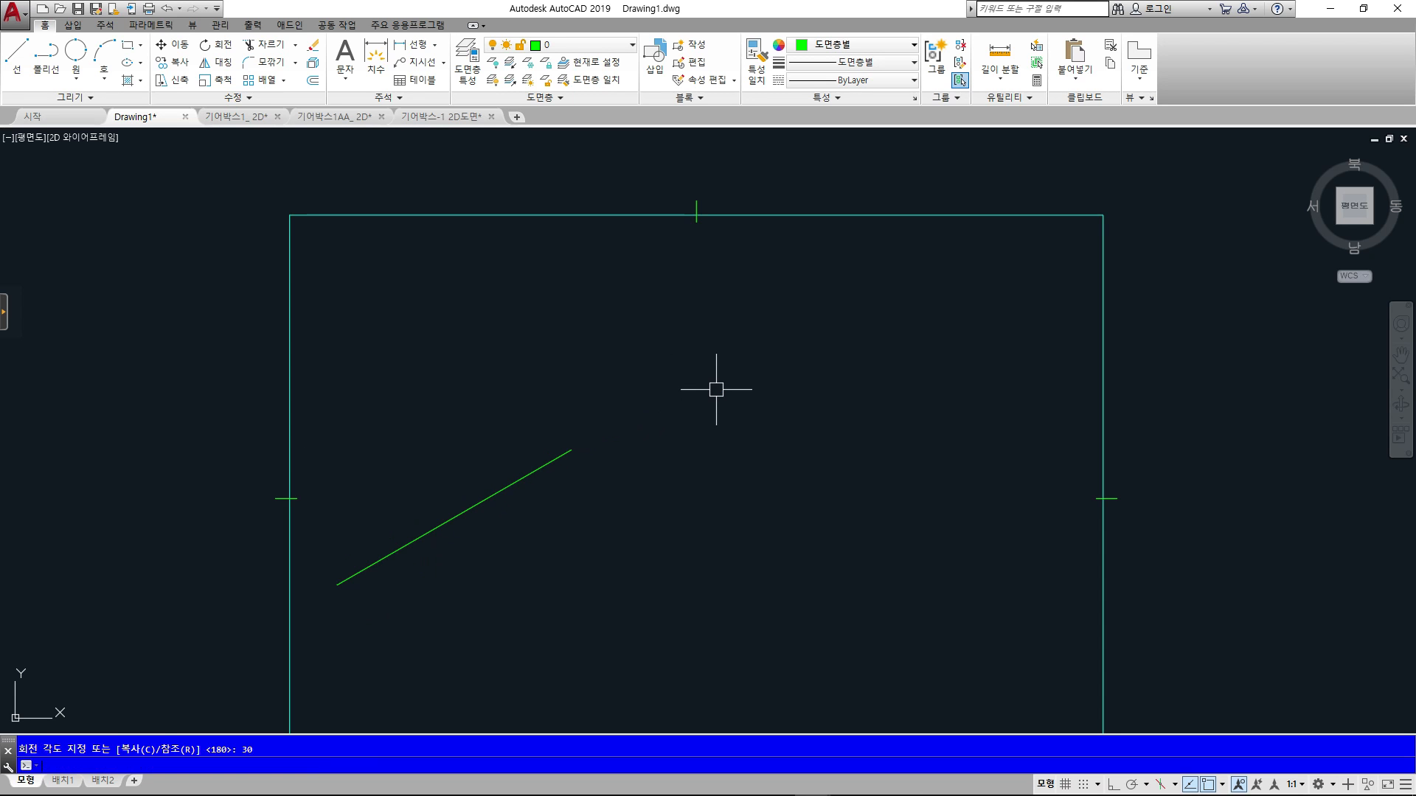
# - Rotate the inclined line by a further 30 degrees about its upper endpoint
pyautogui.press('Return')
pyautogui.click(542, 468)
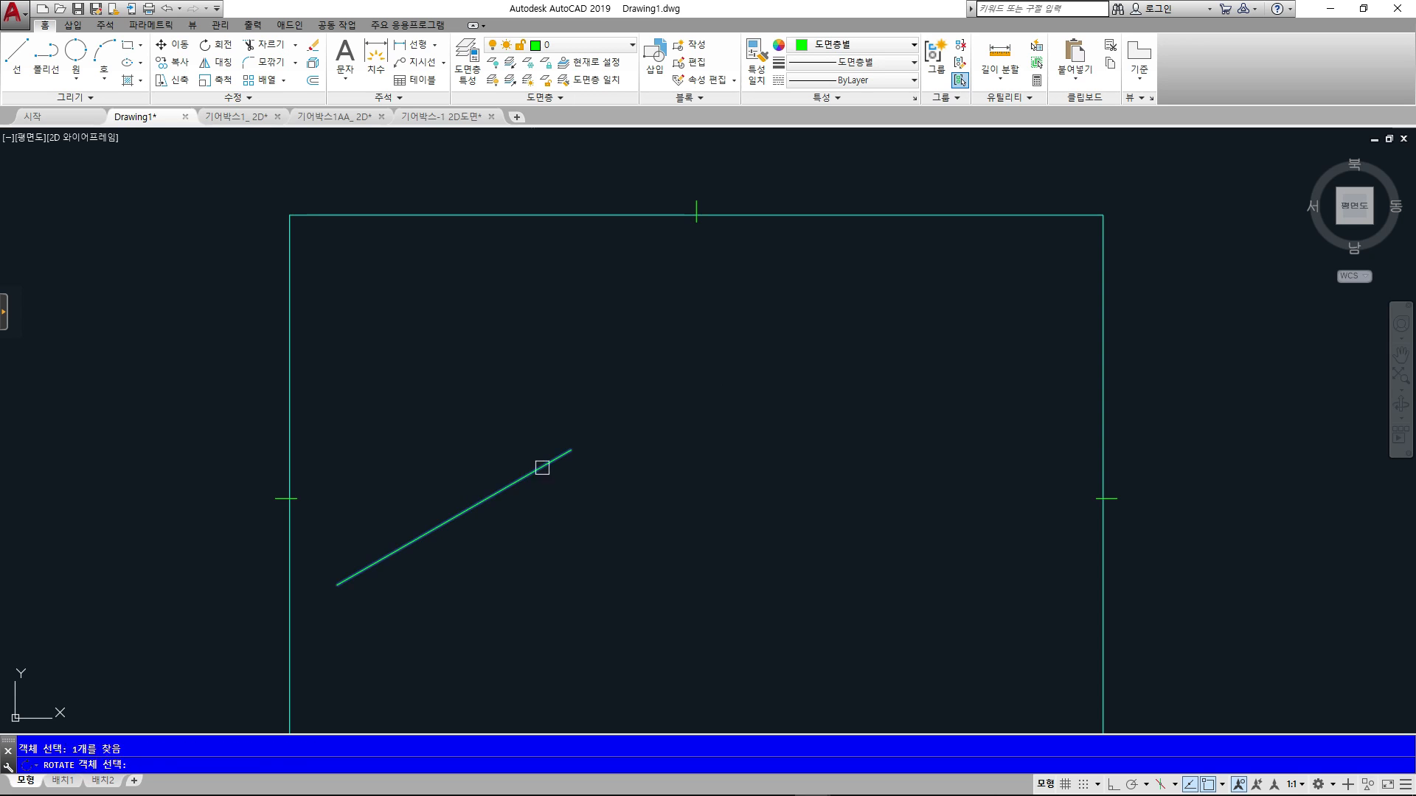
pyautogui.click(574, 451)
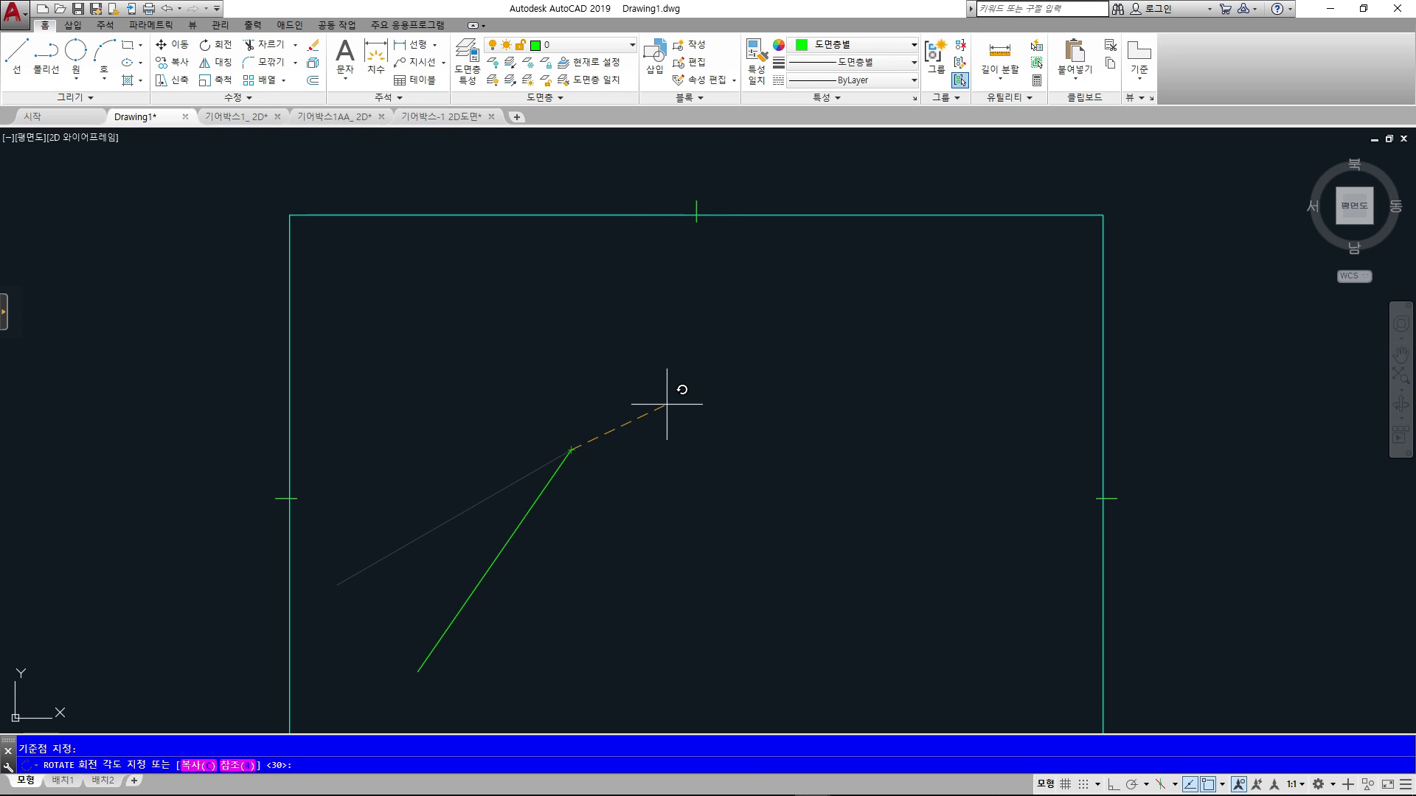
pyautogui.write('30')
pyautogui.press('Return')
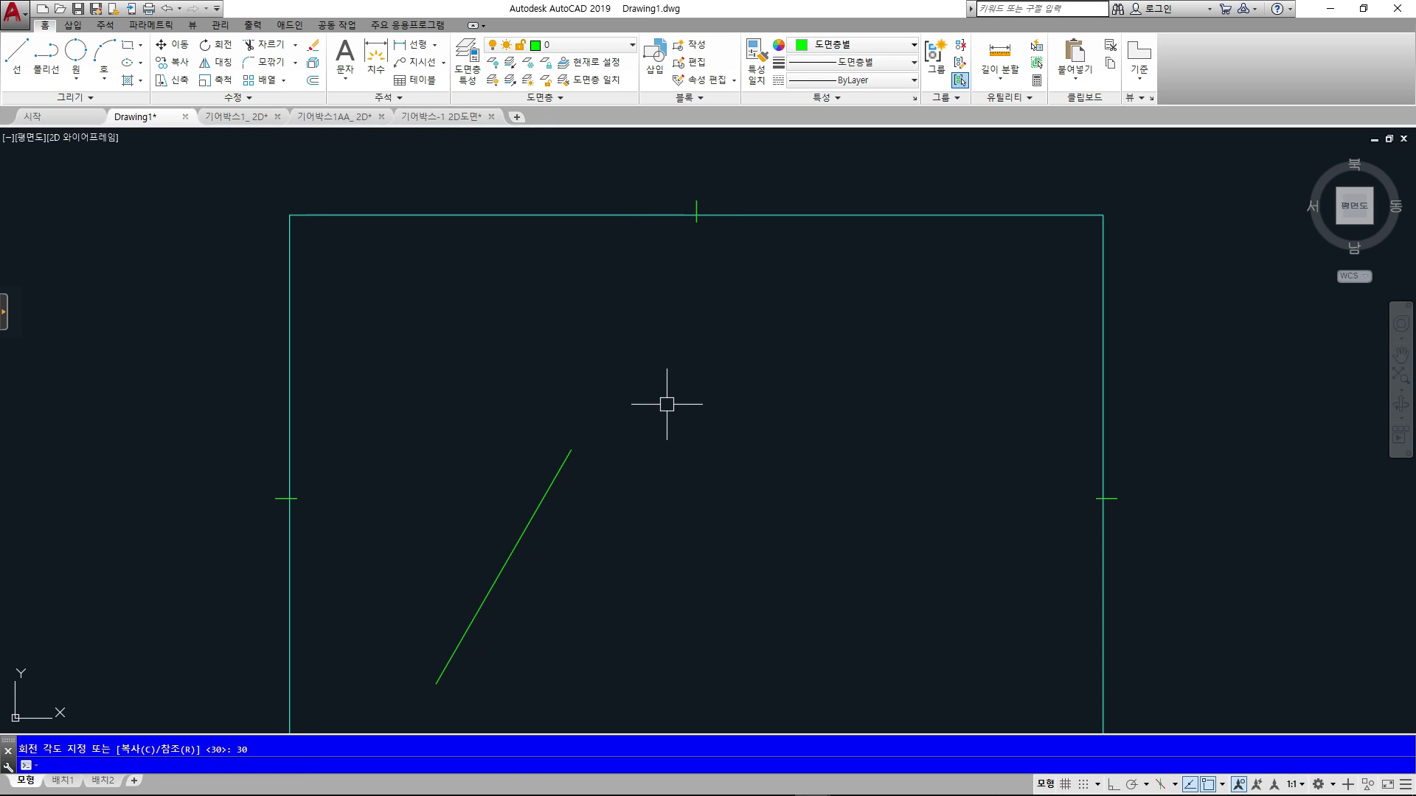
# - Rotate the steep inclined line 120 degrees about its upper endpoint to bring it back to horizontal
pyautogui.press('Return')
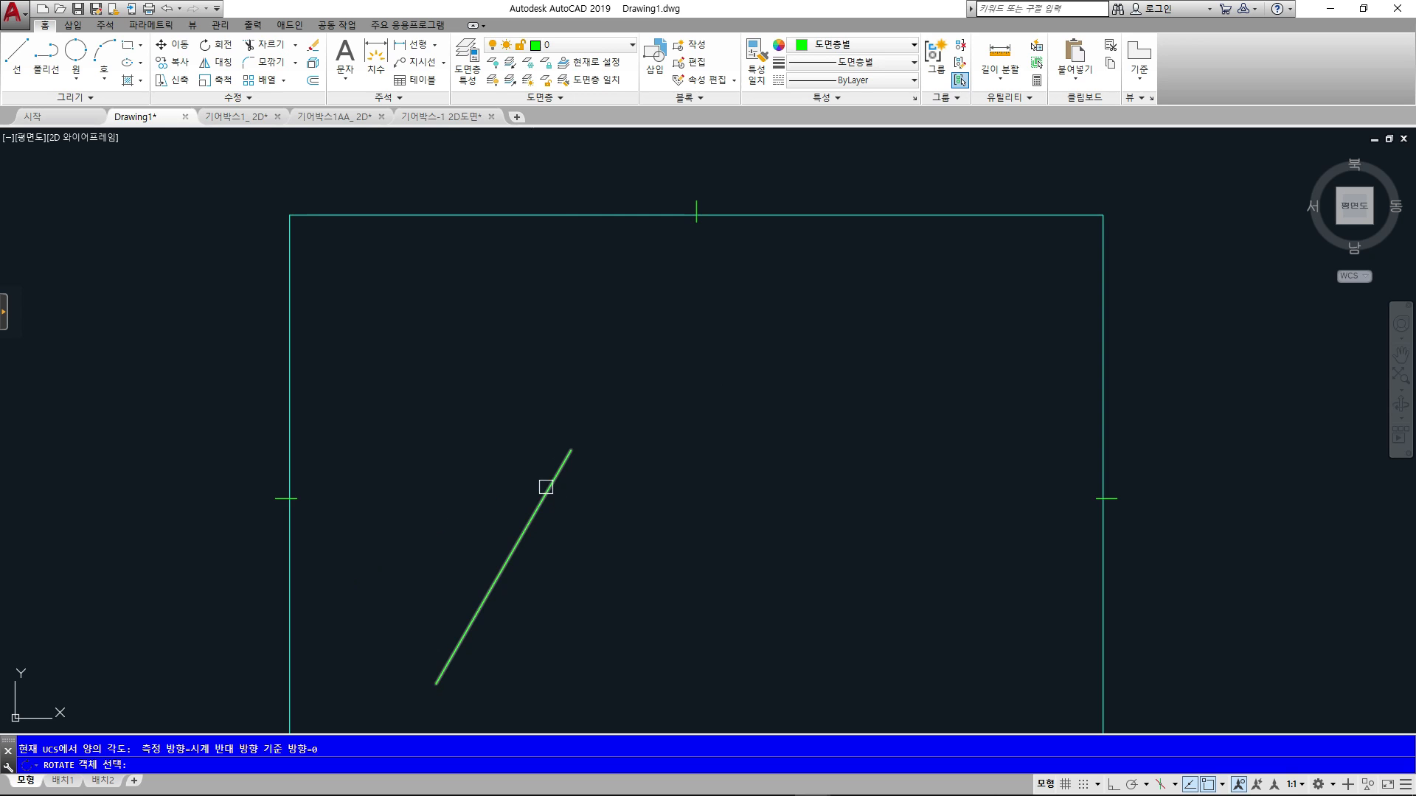
pyautogui.click(569, 454)
pyautogui.press('Return')
pyautogui.click(572, 450)
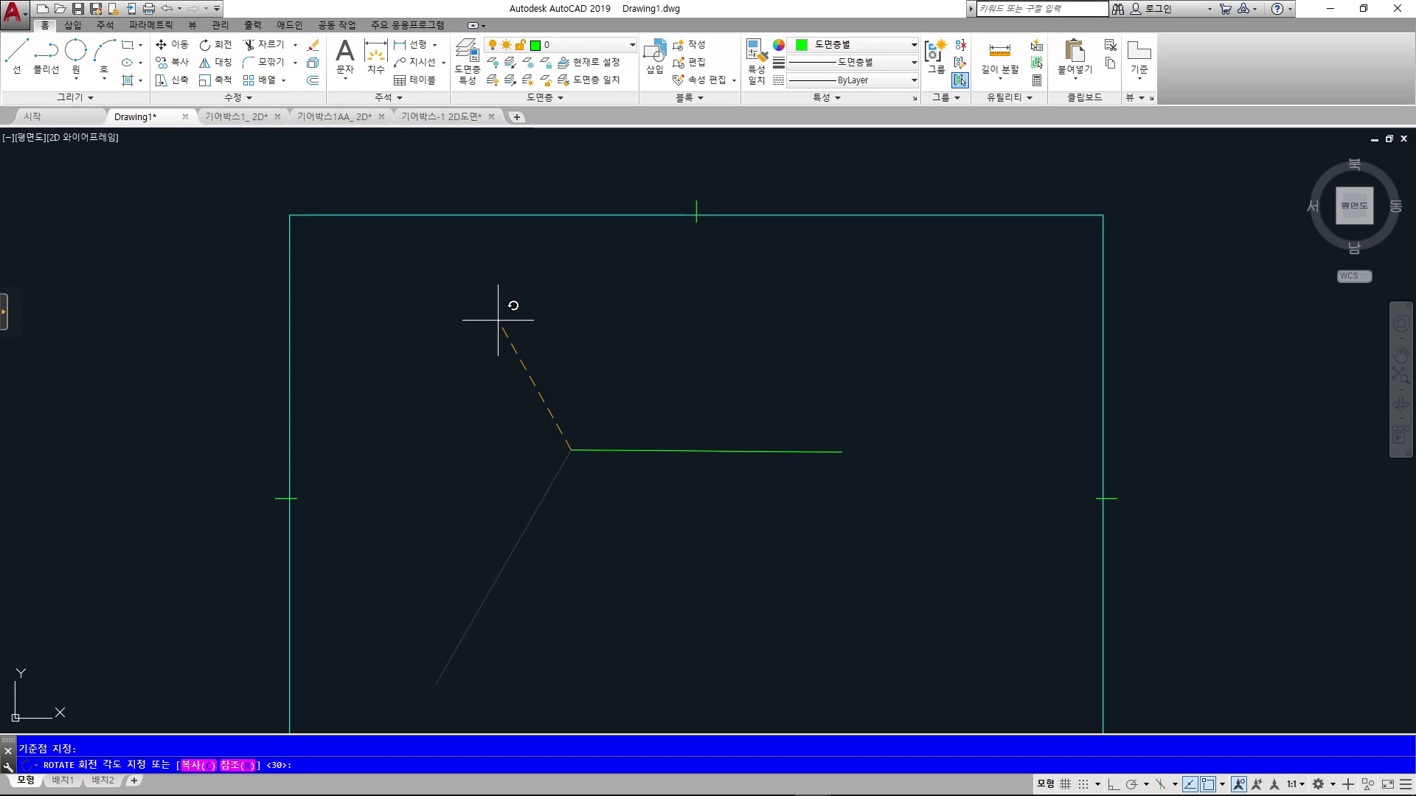
pyautogui.moveTo(572, 369); pyautogui.dragTo(592, 705)
pyautogui.moveTo(441, 478); pyautogui.dragTo(868, 449)
pyautogui.click(918, 447)
pyautogui.moveTo(647, 459); pyautogui.dragTo(597, 574)
pyautogui.moveTo(685, 506); pyautogui.dragTo(711, 532)
pyautogui.moveTo(726, 530); pyautogui.dragTo(771, 519)
pyautogui.click(779, 509)
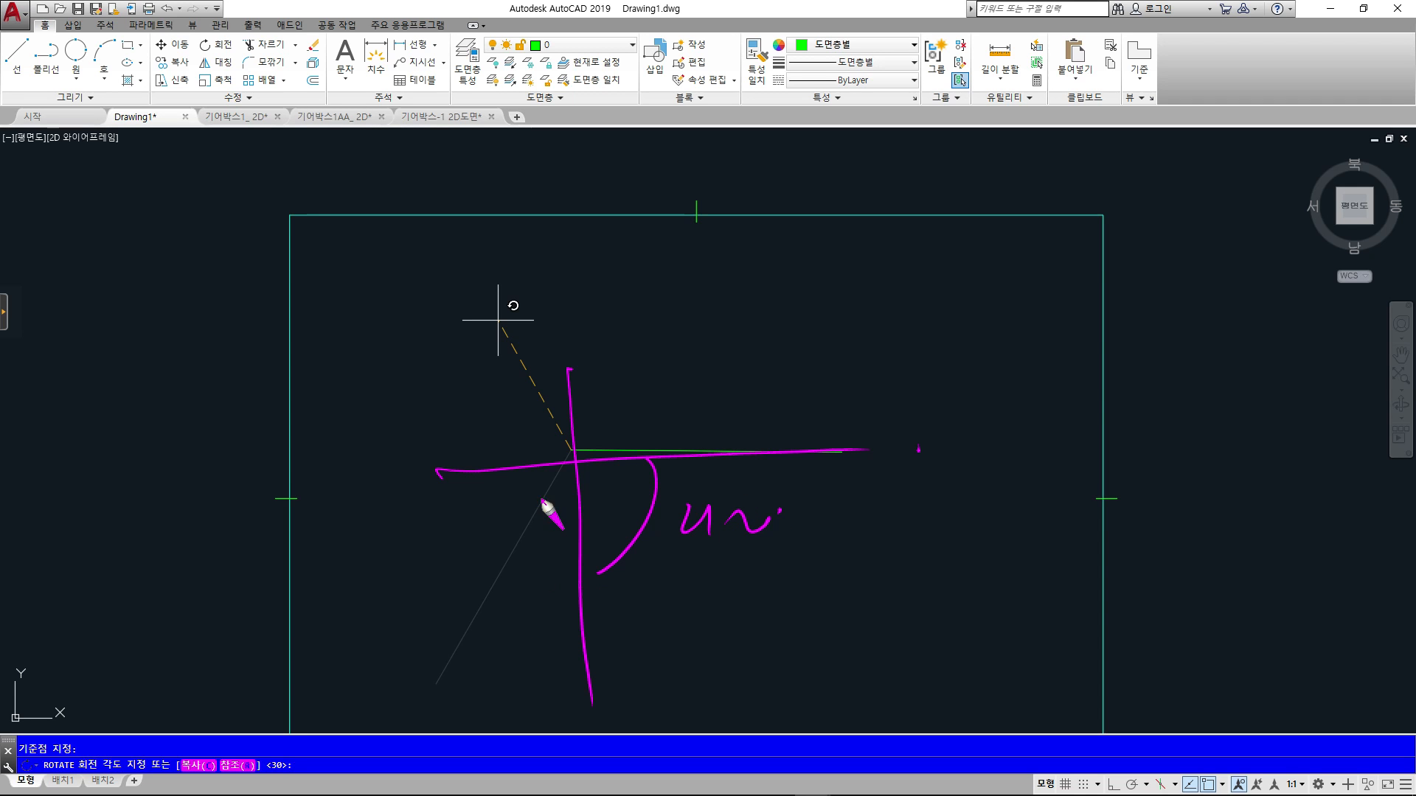
pyautogui.moveTo(536, 517); pyautogui.dragTo(565, 532)
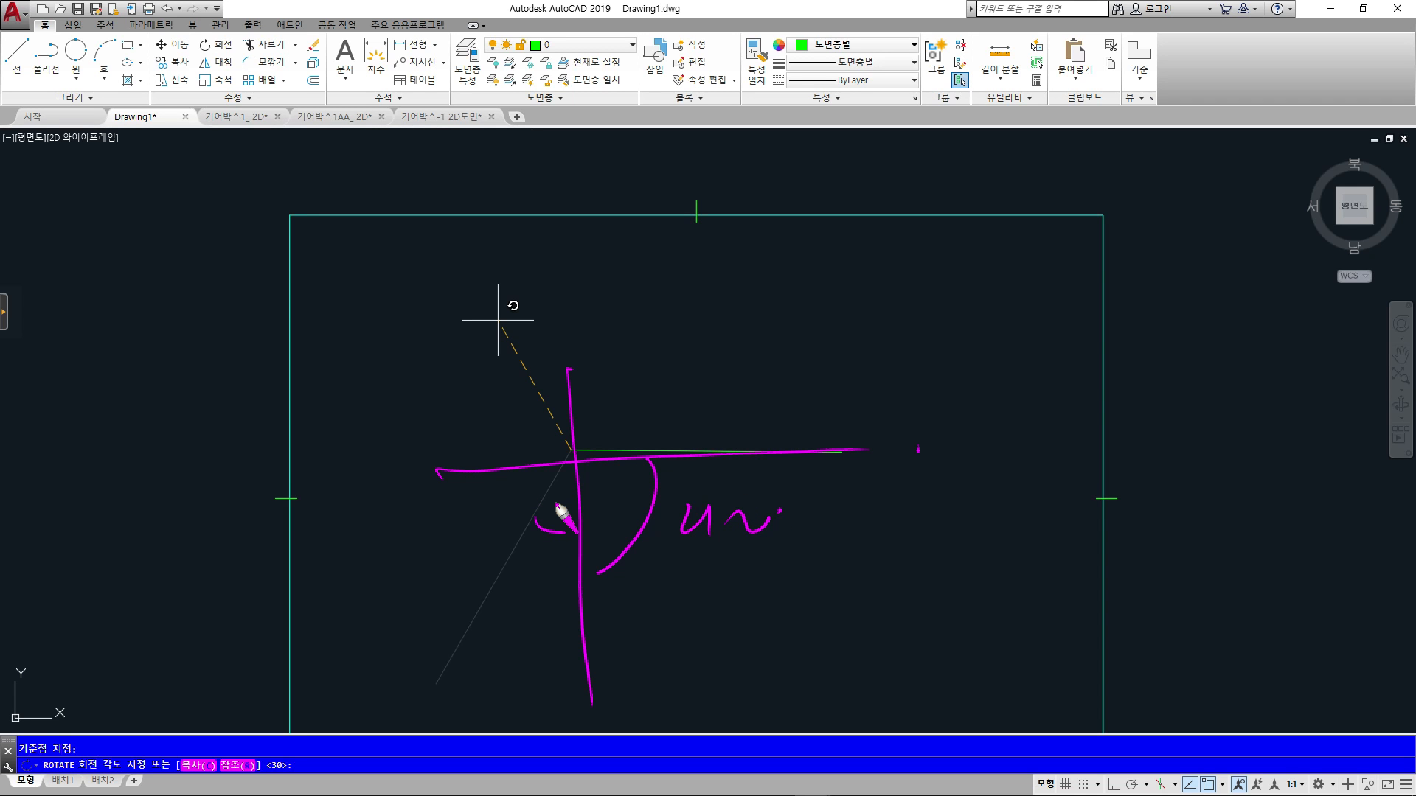
pyautogui.press('Escape')
pyautogui.write('1')
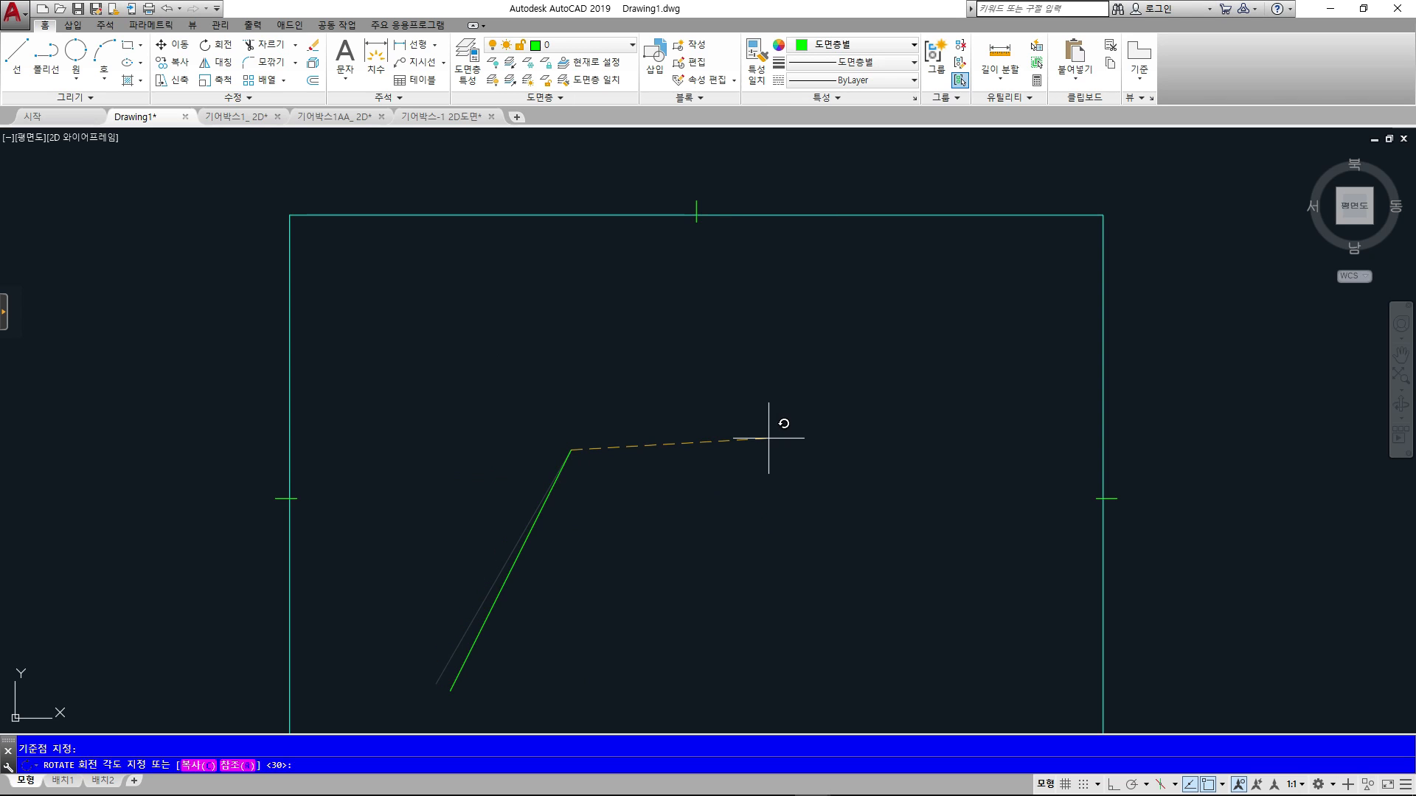
pyautogui.write('20')
pyautogui.press('Return')
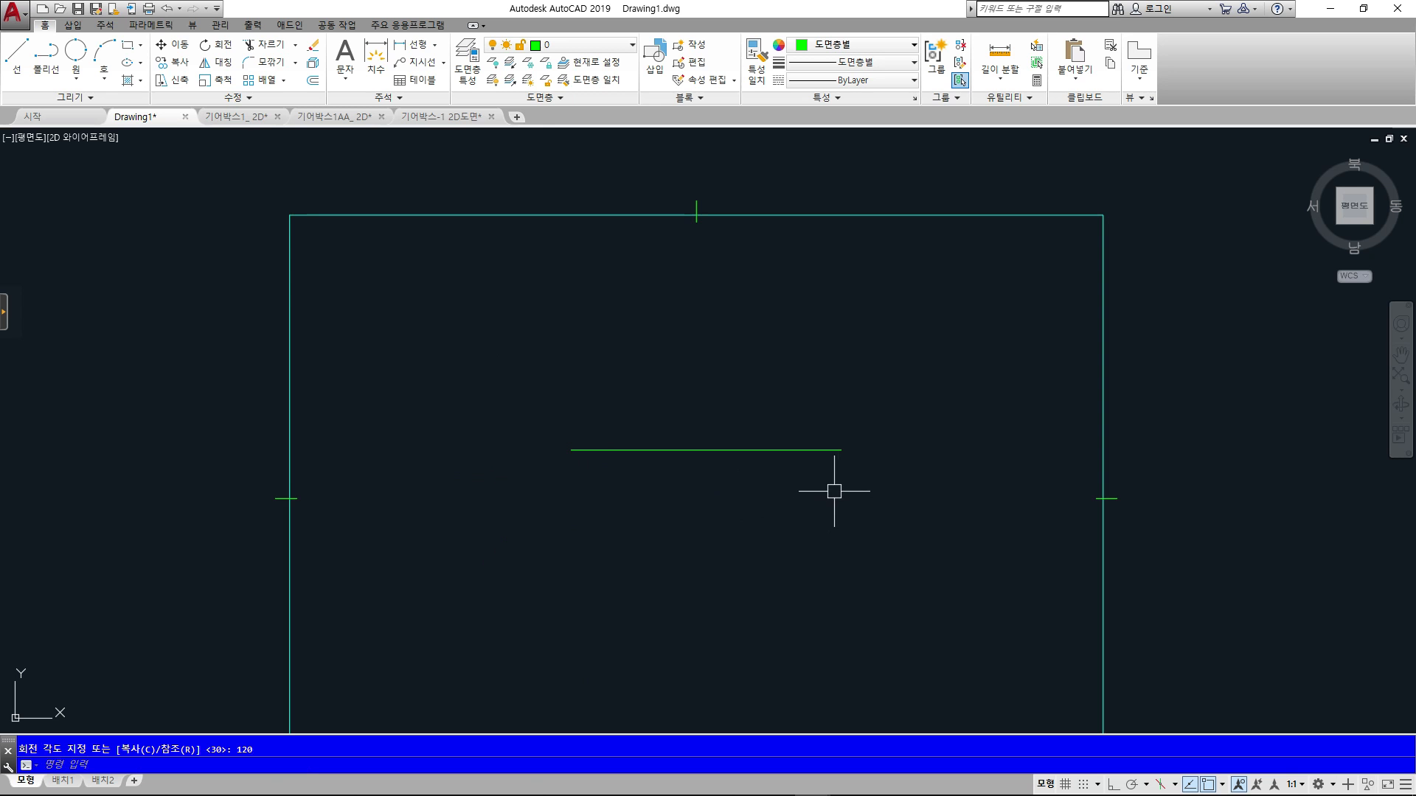
# - Examine the part views in the 기어박스-1 2D도면 drawing and return to Drawing1
pyautogui.click(458, 118)
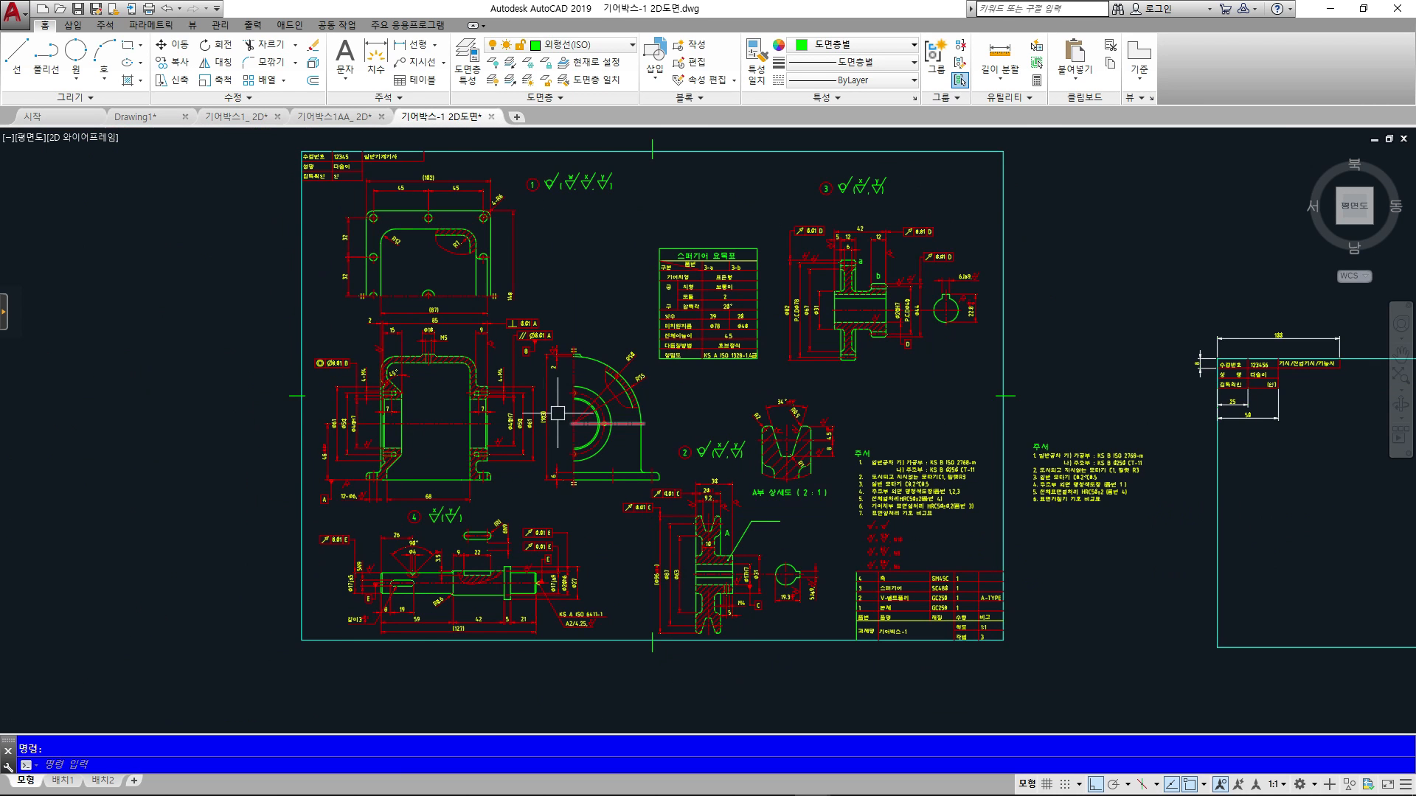
pyautogui.scroll(2, 536, 388)
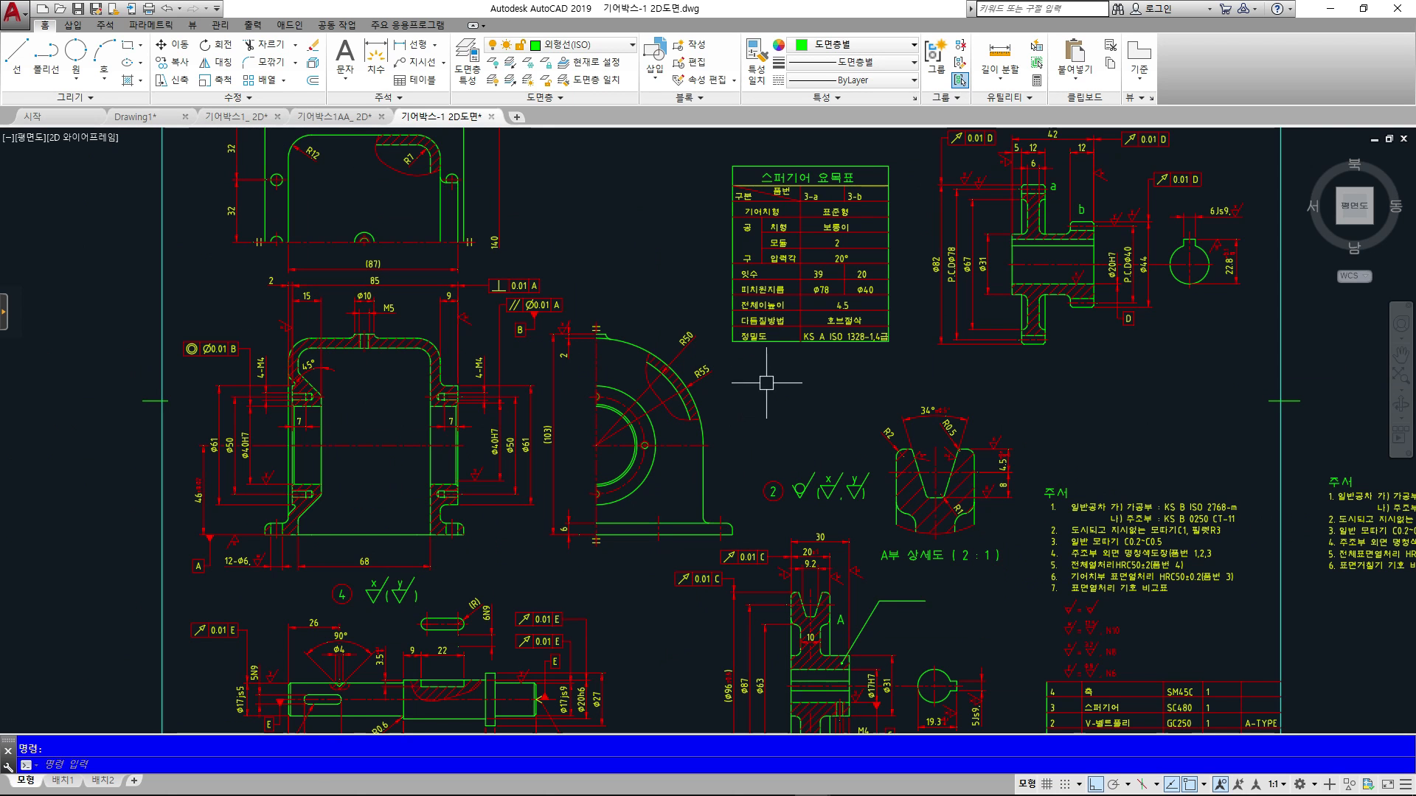
pyautogui.click(131, 119)
# - Erase the horizontal line inside the drawing border
pyautogui.click(853, 515)
pyautogui.click(568, 364)
pyautogui.press('Delete')
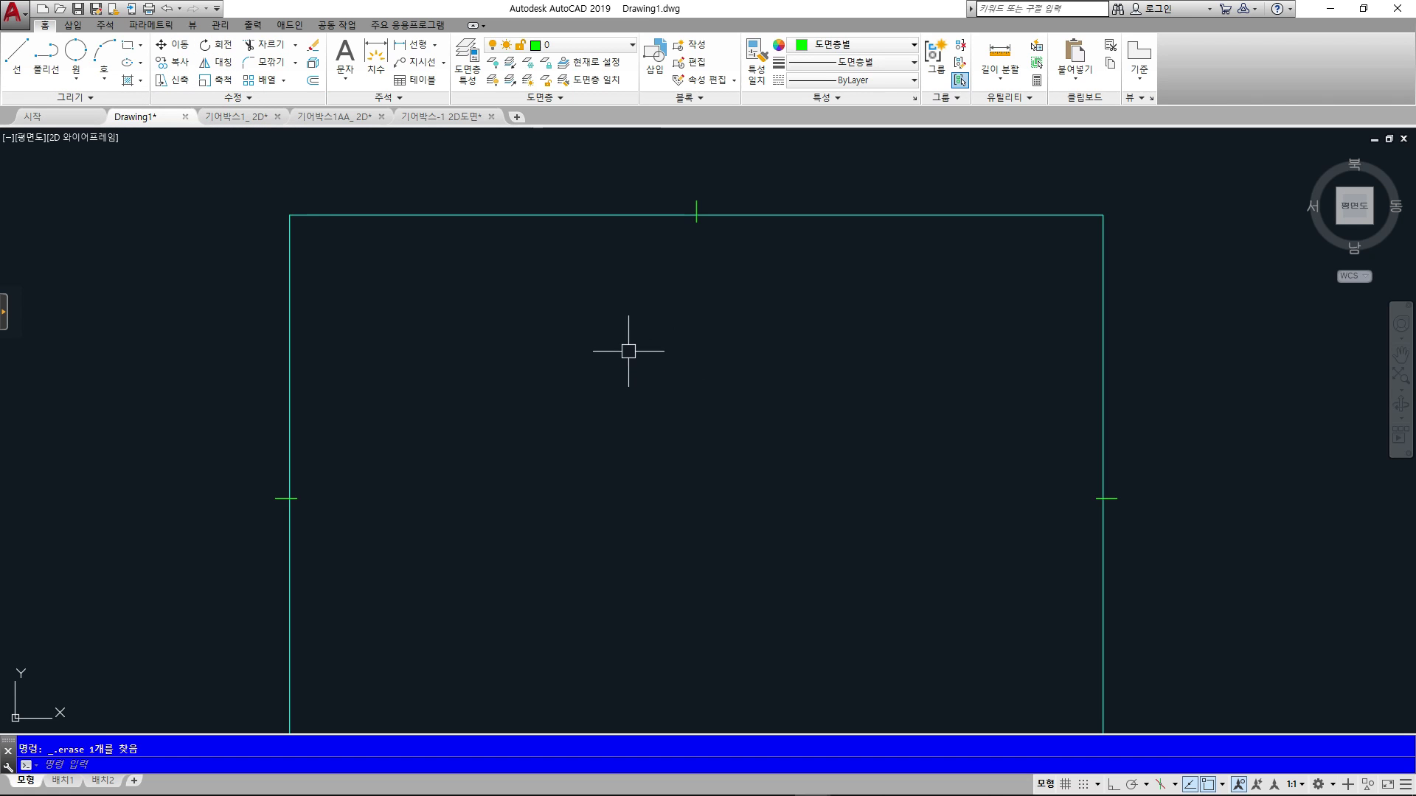
# - Draw two circles side by side inside the border by centre and radius, making the right one larger
pyautogui.write('c')
pyautogui.press('Return')
pyautogui.click(619, 436)
pyautogui.click(663, 445)
pyautogui.press('Return')
pyautogui.click(872, 438)
pyautogui.click(940, 438)
pyautogui.press('Escape')
# - Draw a vertical line between the two circles with Ortho on, extending above and below both circles
pyautogui.write('l')
pyautogui.press('Return')
pyautogui.click(729, 278)
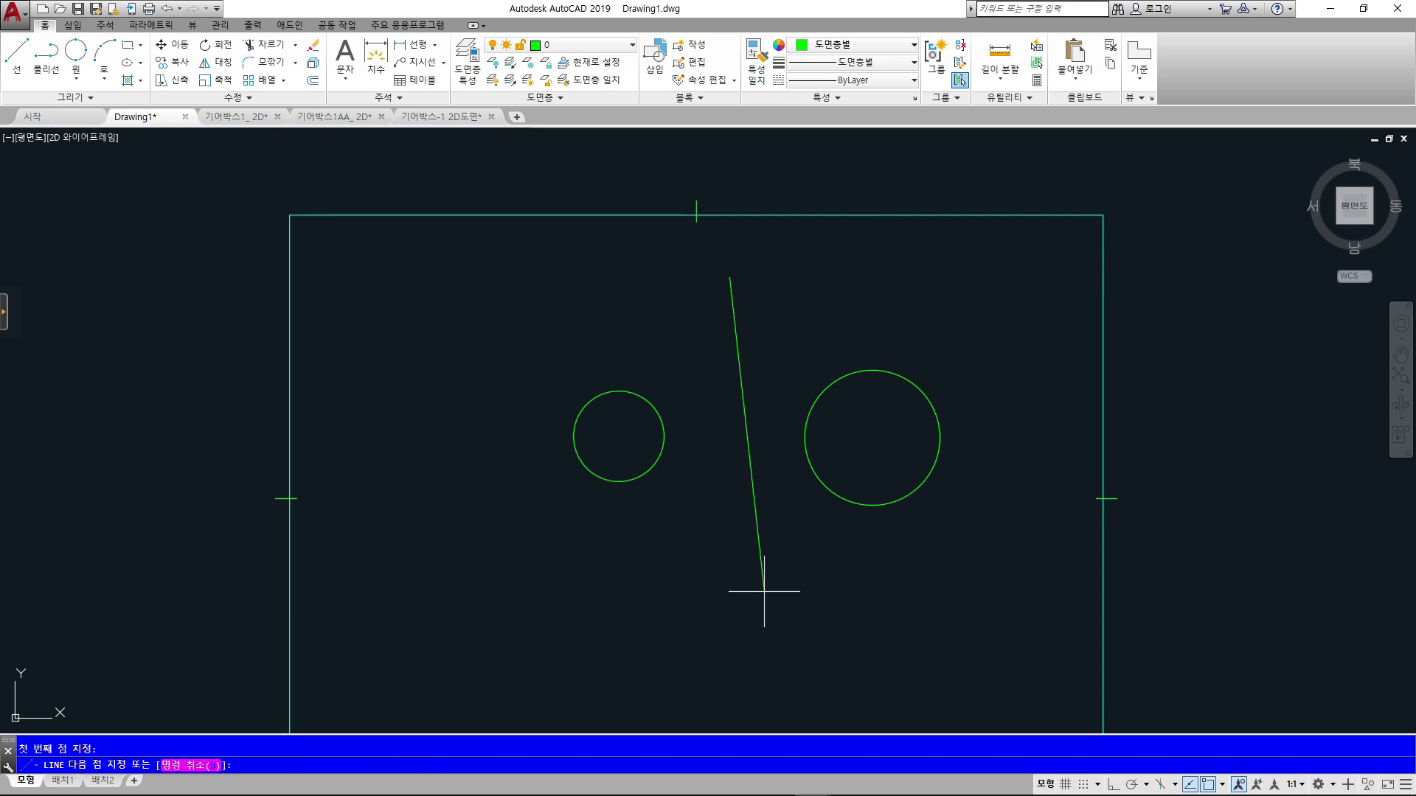
pyautogui.press('F8')
pyautogui.click(737, 662)
pyautogui.press('Escape')
# - Erase the smaller circle on the left of the vertical line
pyautogui.click(686, 516)
pyautogui.click(606, 427)
pyautogui.press('Delete')
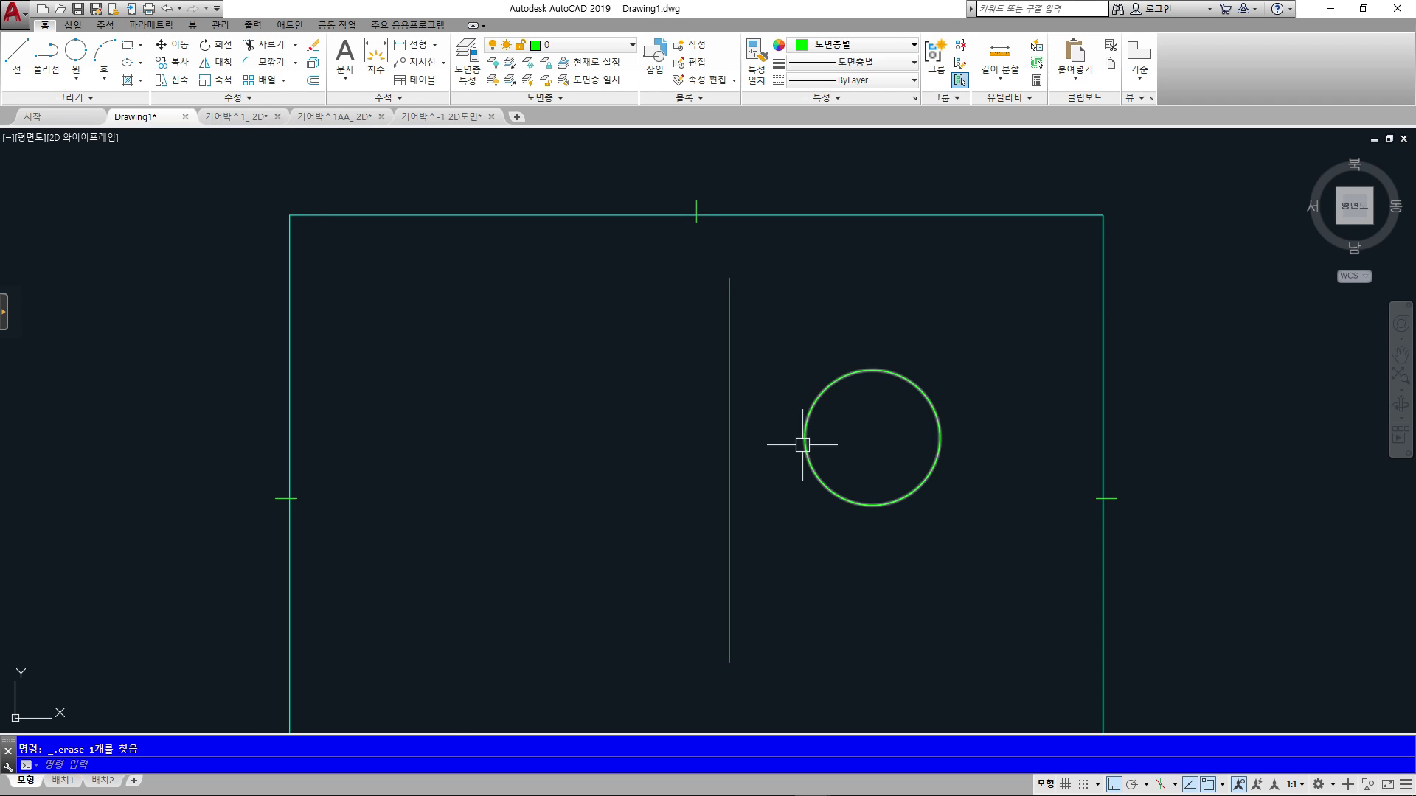
pyautogui.moveTo(781, 433); pyautogui.dragTo(744, 403, button='middle')
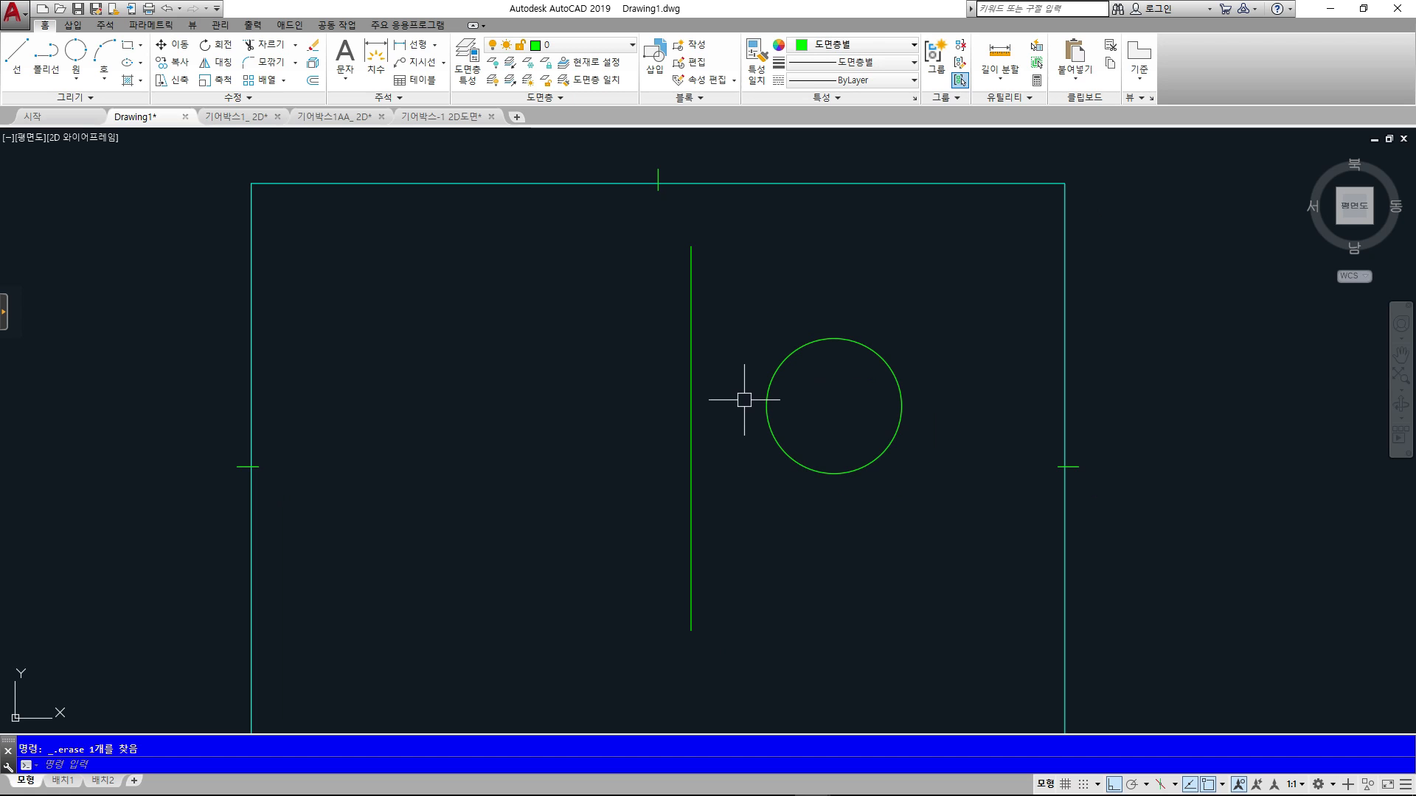
pyautogui.write('mi')
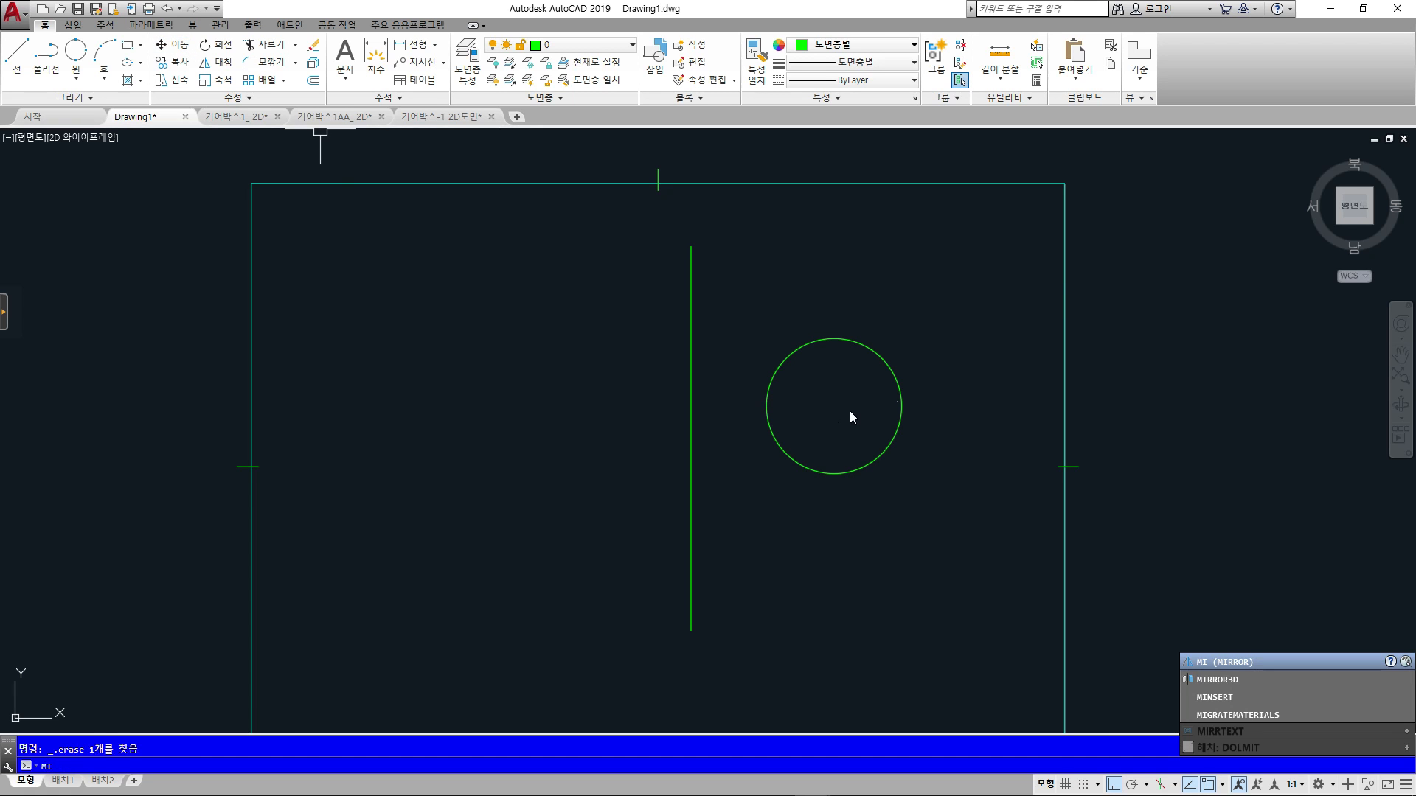
pyautogui.press('Return')
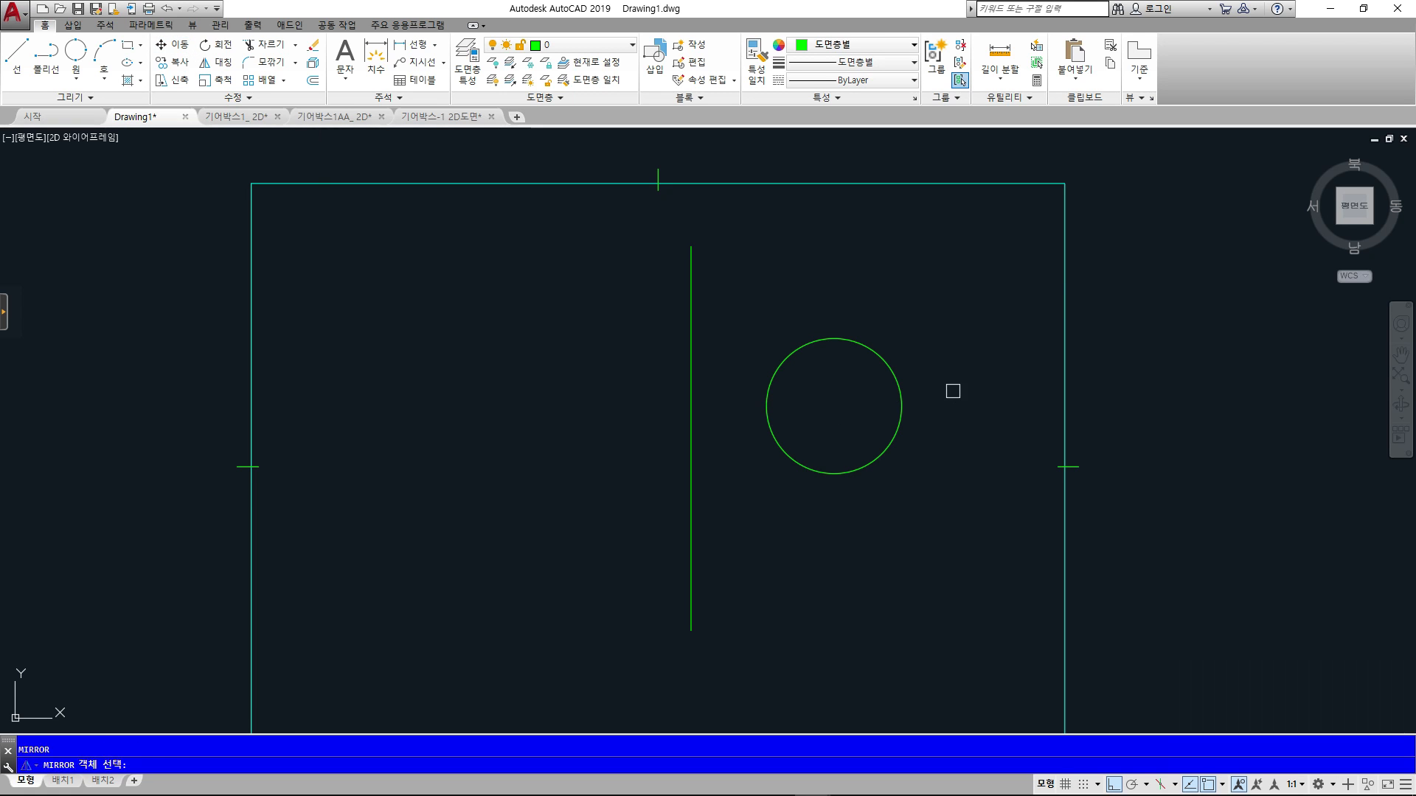
pyautogui.click(214, 65)
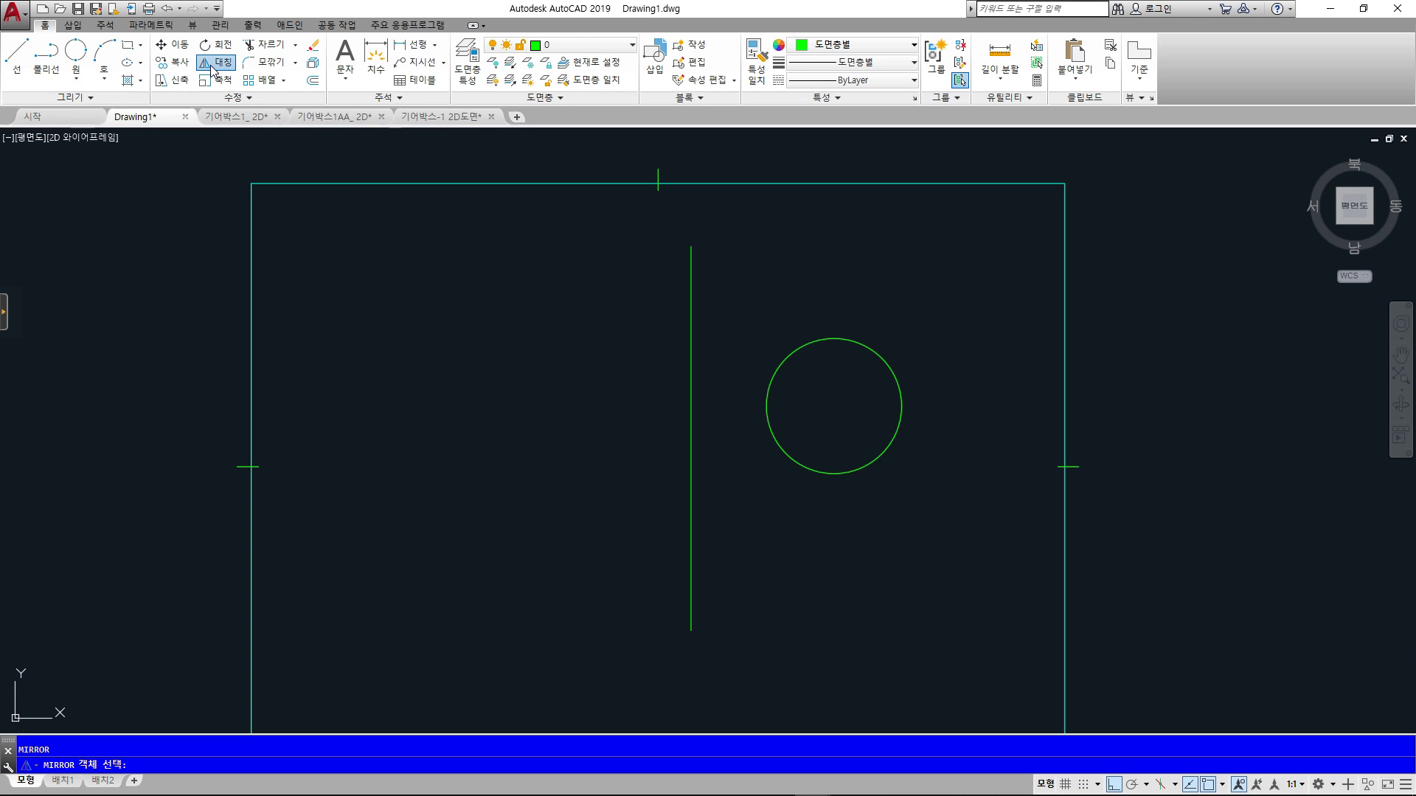
pyautogui.press('Escape')
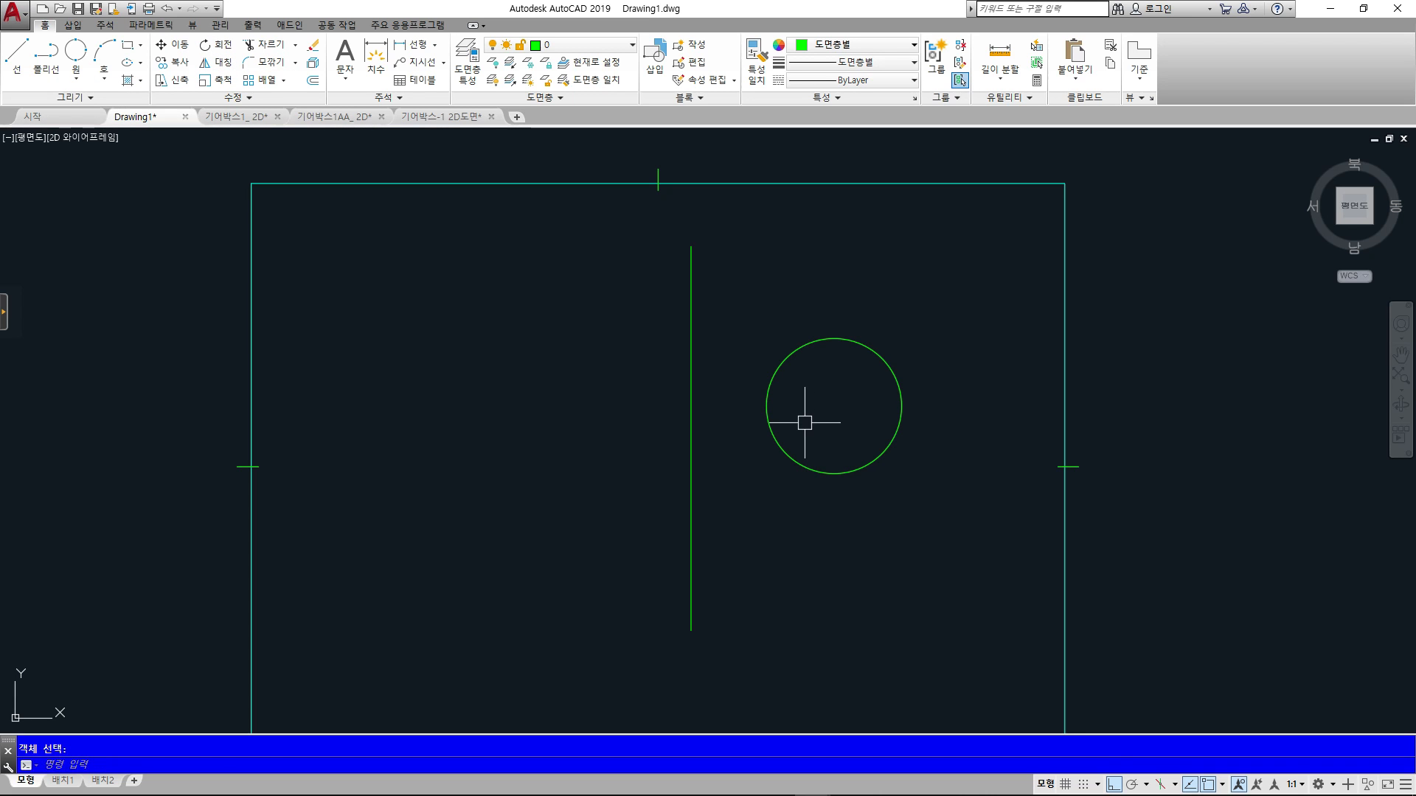
# - Mirror the circle across the vertical line, keeping the original, and undo the mirror
pyautogui.press('Return')
pyautogui.click(786, 362)
pyautogui.press('Return')
pyautogui.click(691, 630)
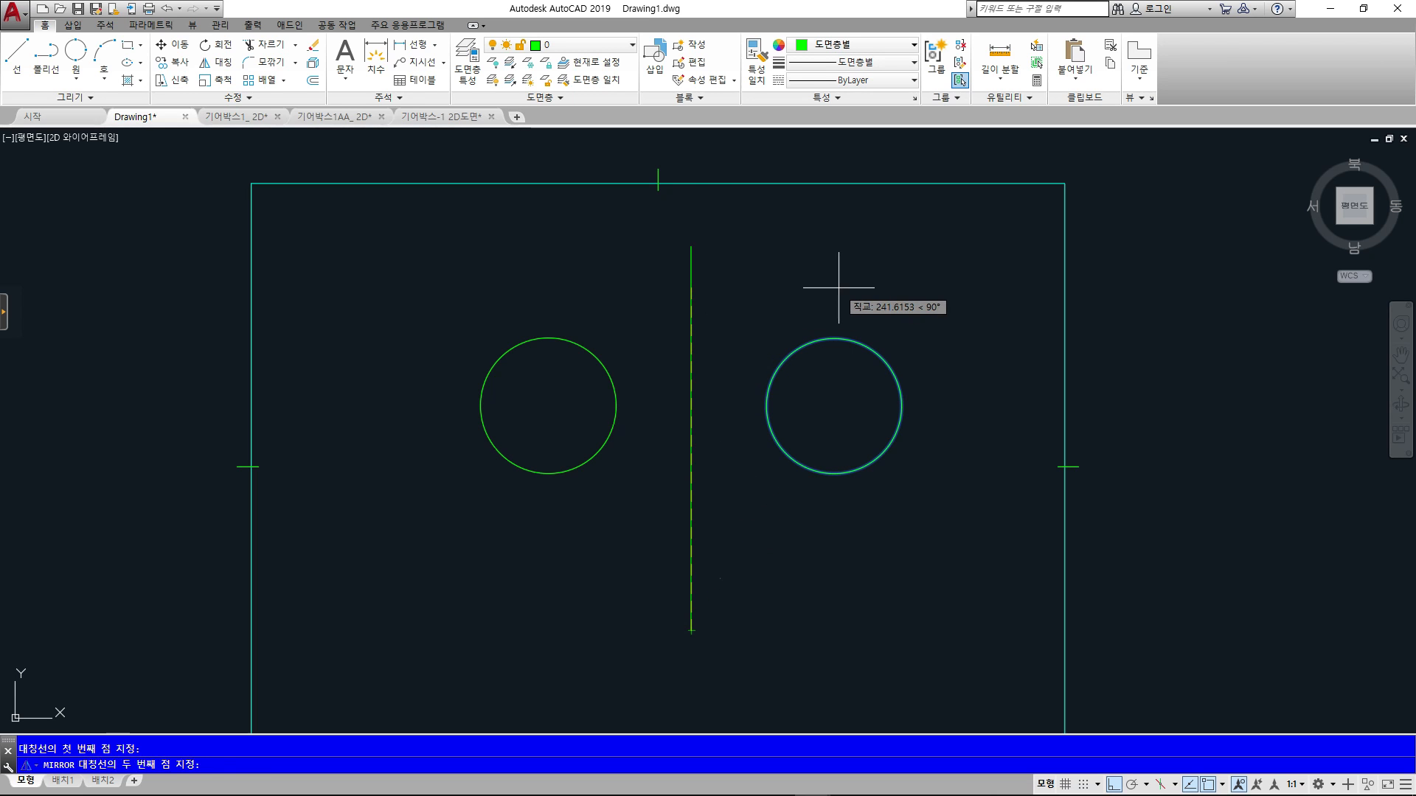
pyautogui.press('F8')
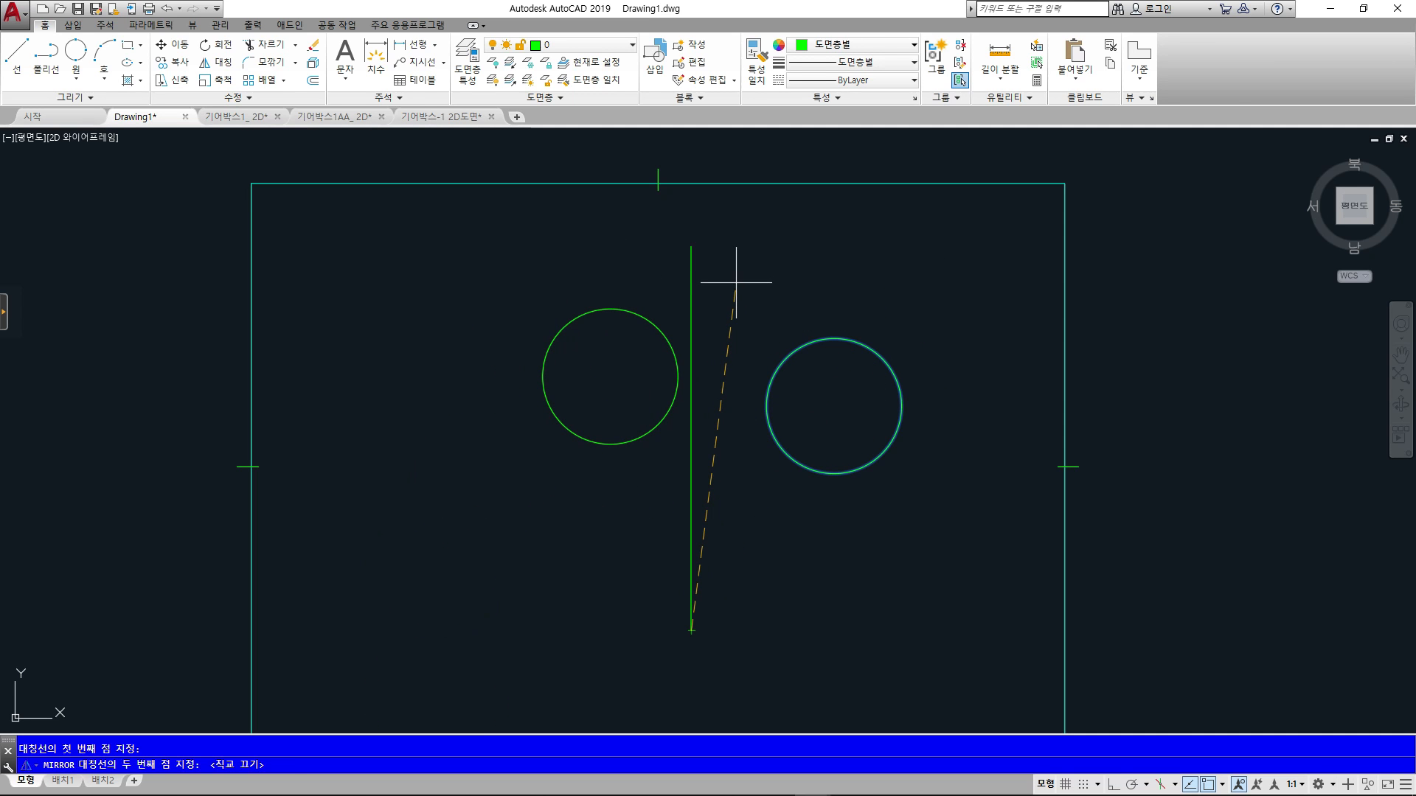
pyautogui.press('F8')
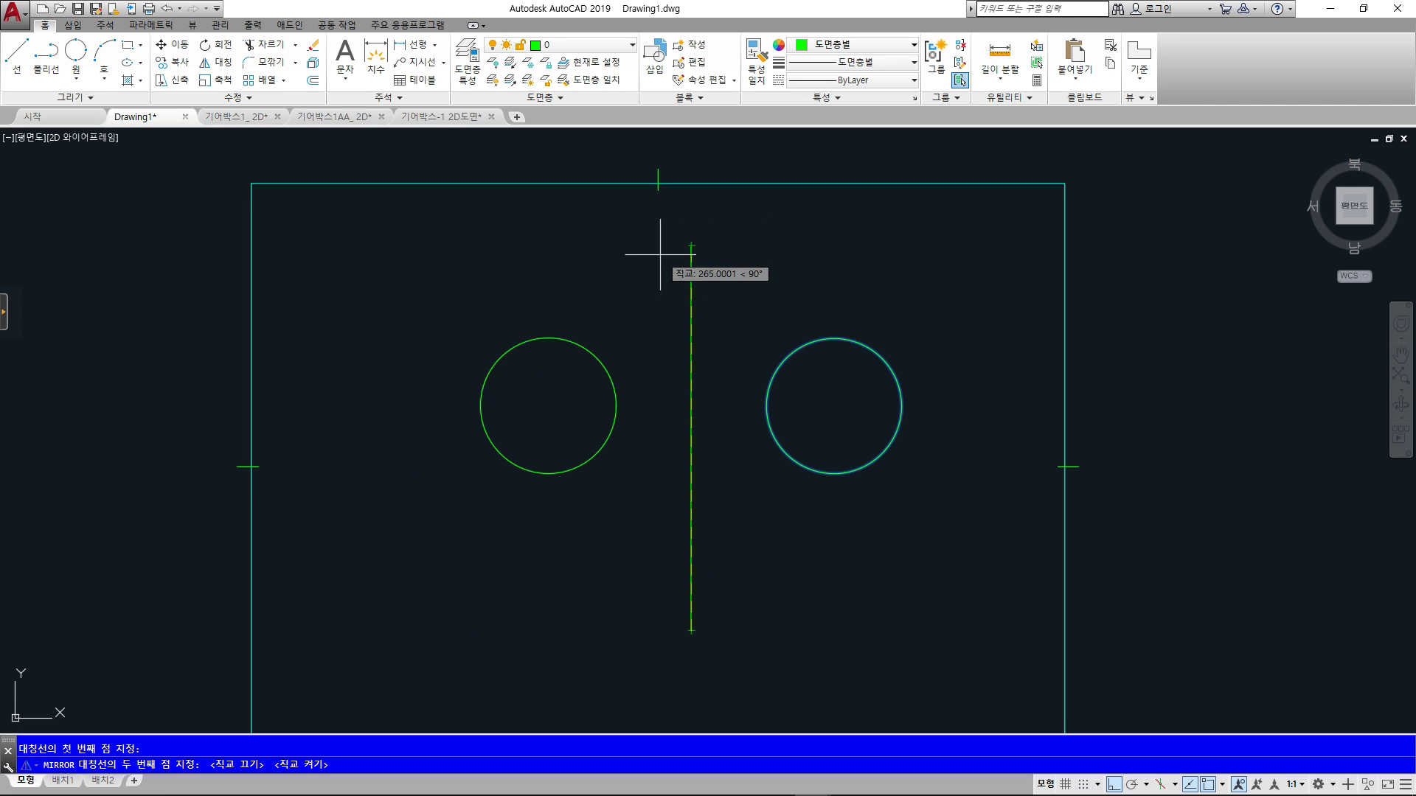
pyautogui.click(762, 236)
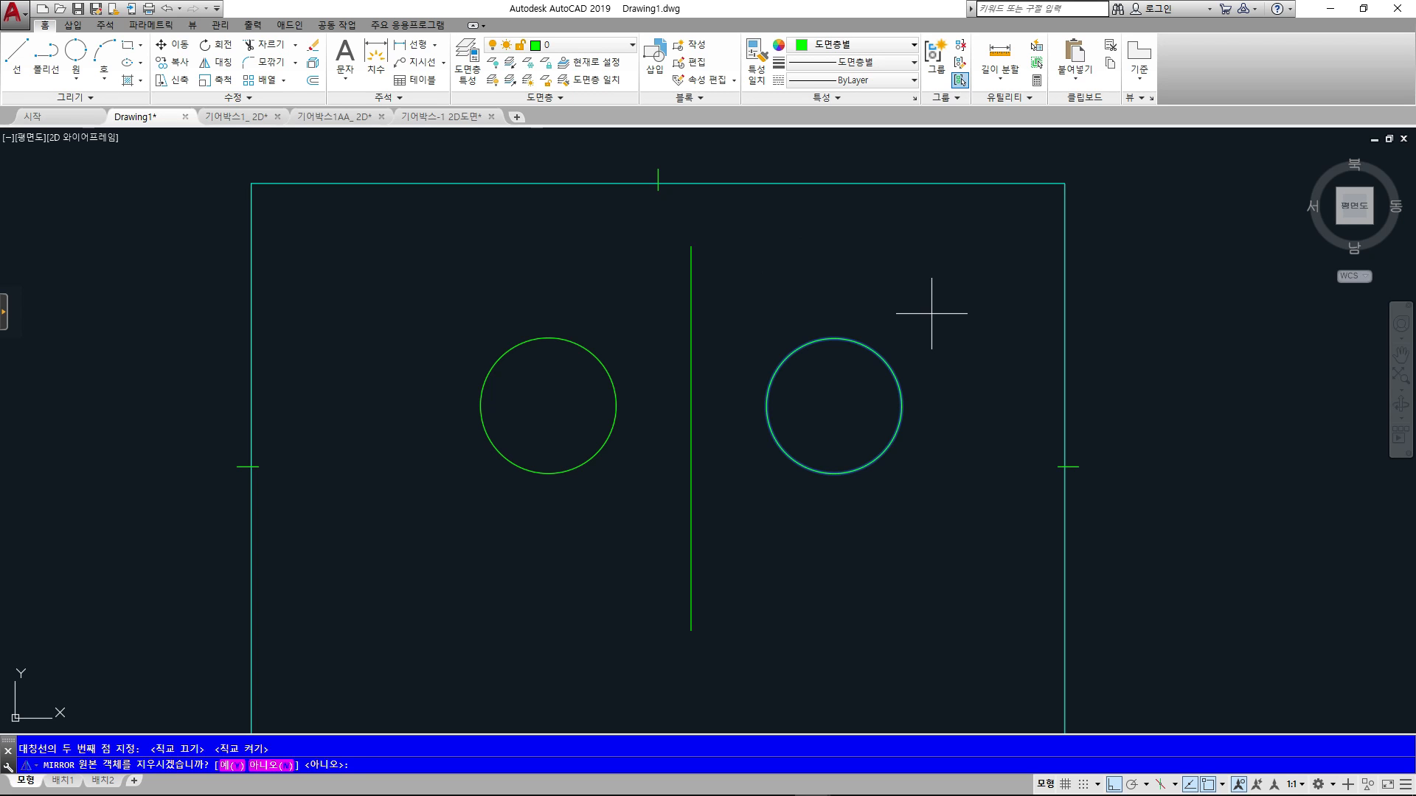
pyautogui.moveTo(825, 447); pyautogui.dragTo(904, 425)
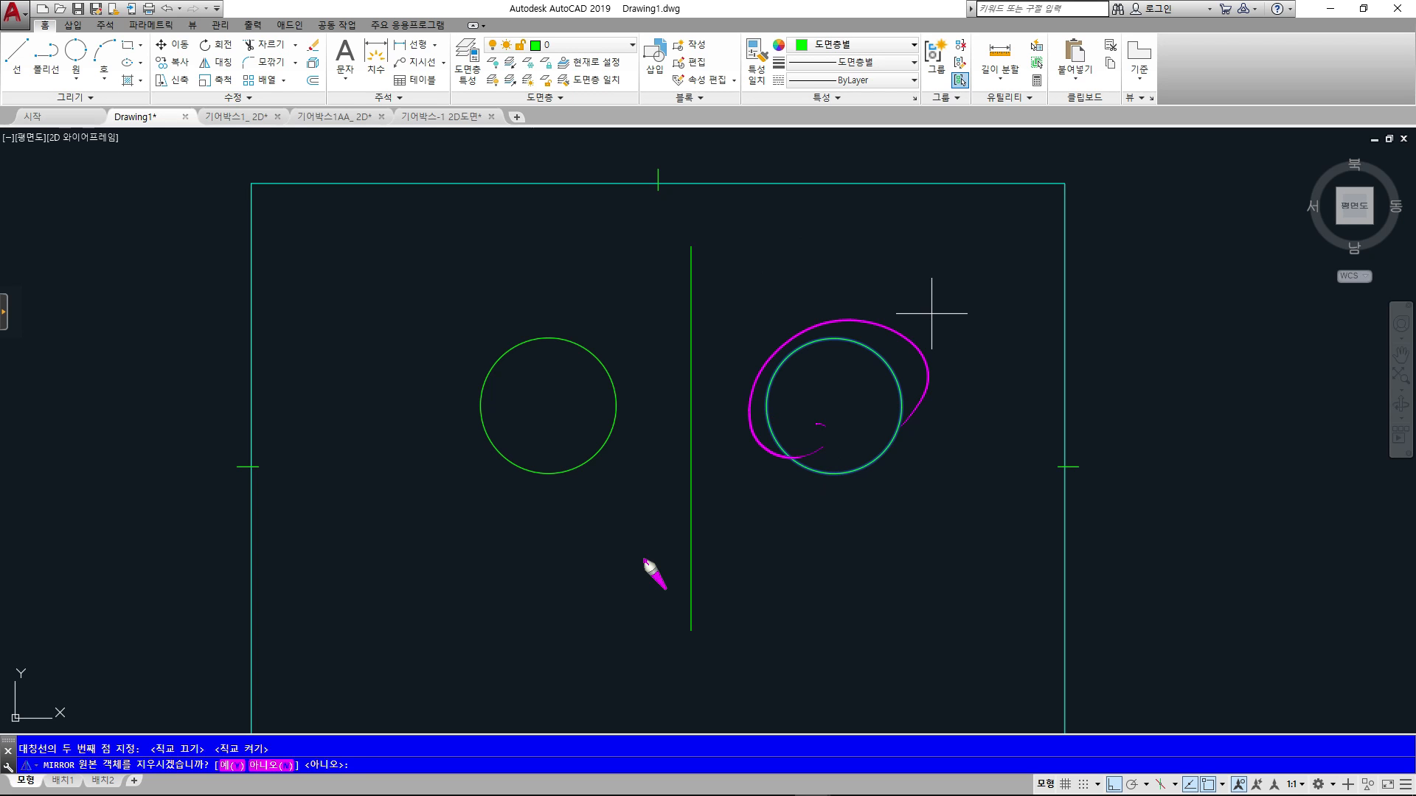
pyautogui.moveTo(249, 760)
pyautogui.mouseDown()
pyautogui.moveTo(242, 778)
pyautogui.moveTo(310, 773)
pyautogui.mouseUp()
pyautogui.press('Escape')
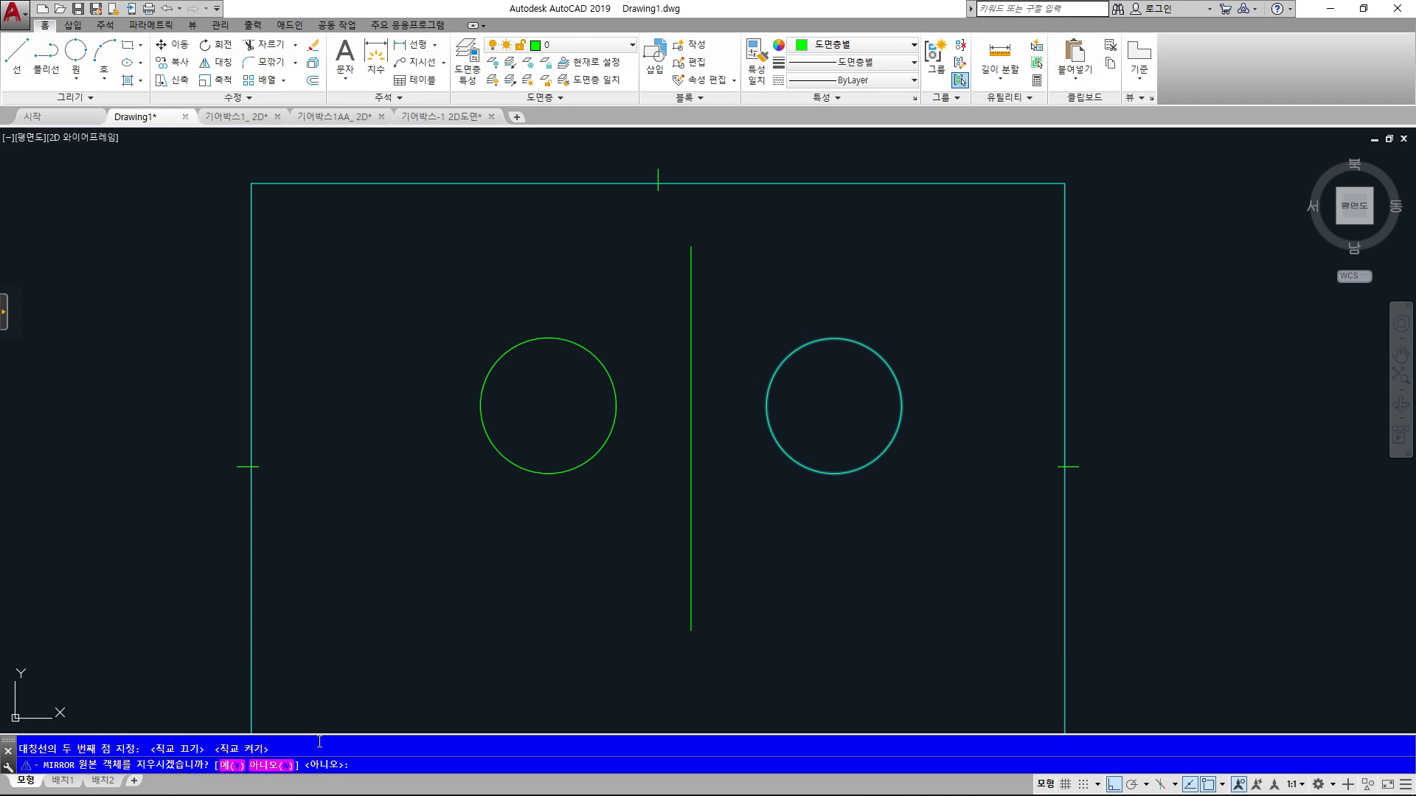
pyautogui.press('Return')
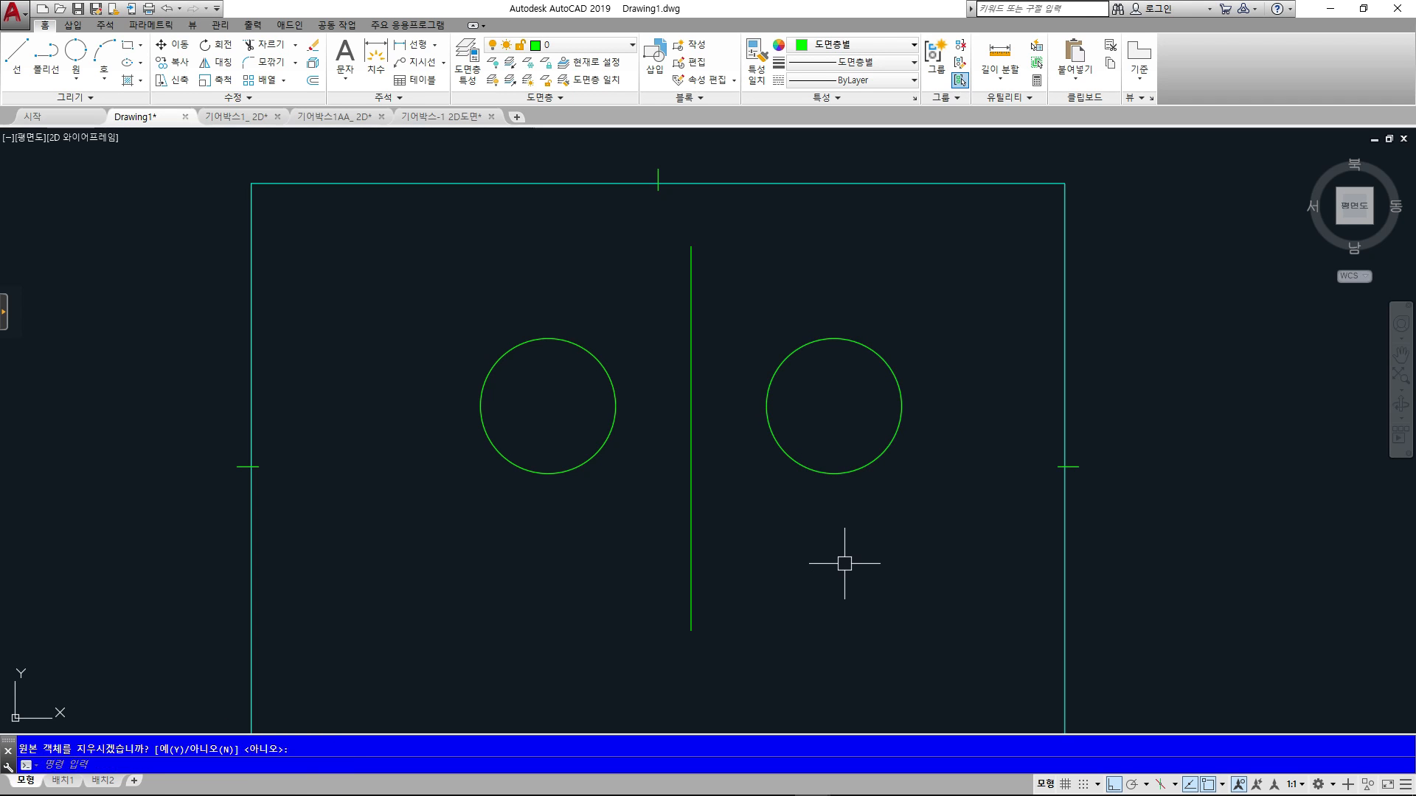
pyautogui.hotkey('ctrl', 'z')
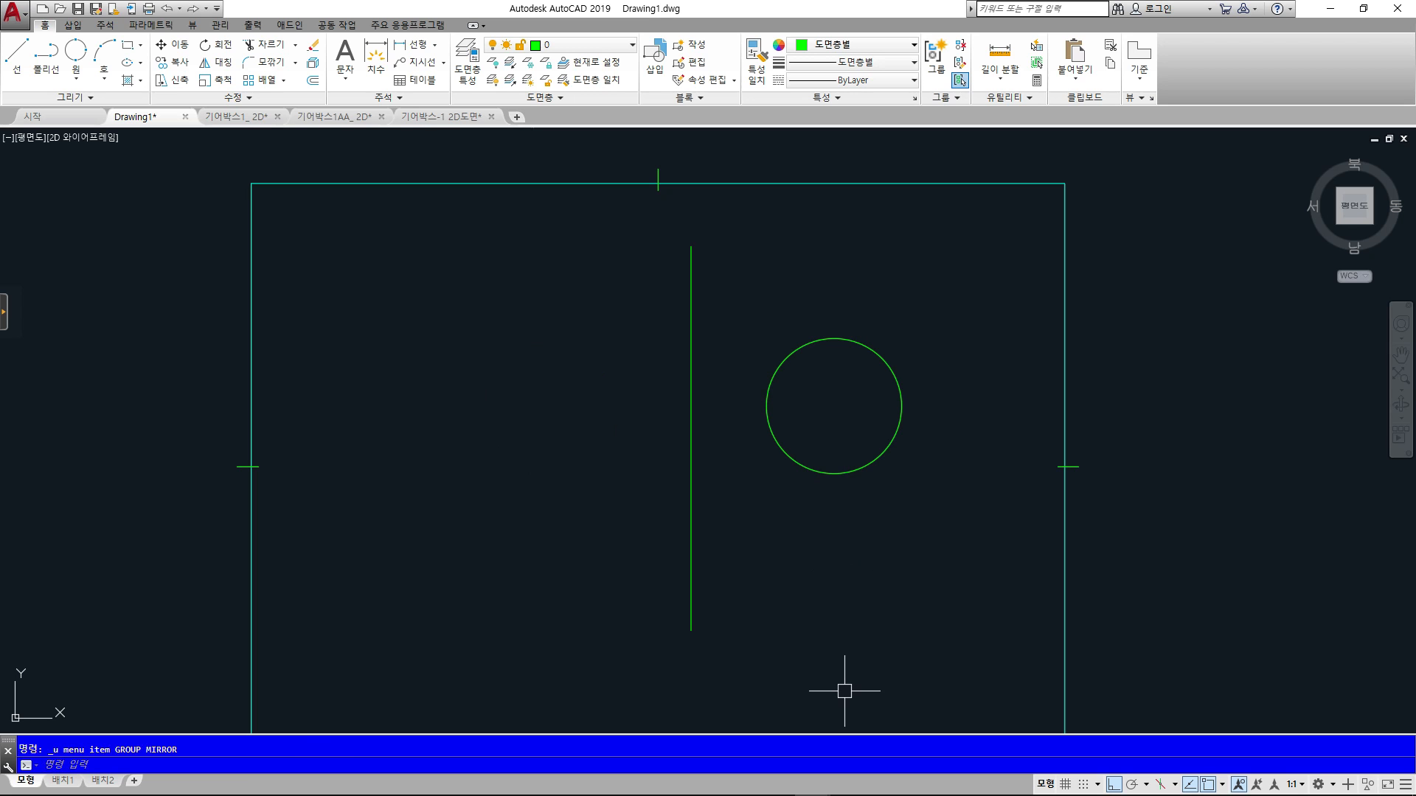
# - Mirror the circle across the vertical line using the line's two endpoints with Ortho off, erasing the source circle
pyautogui.write('mi')
pyautogui.press('space')
pyautogui.click(859, 467)
pyautogui.click(691, 628)
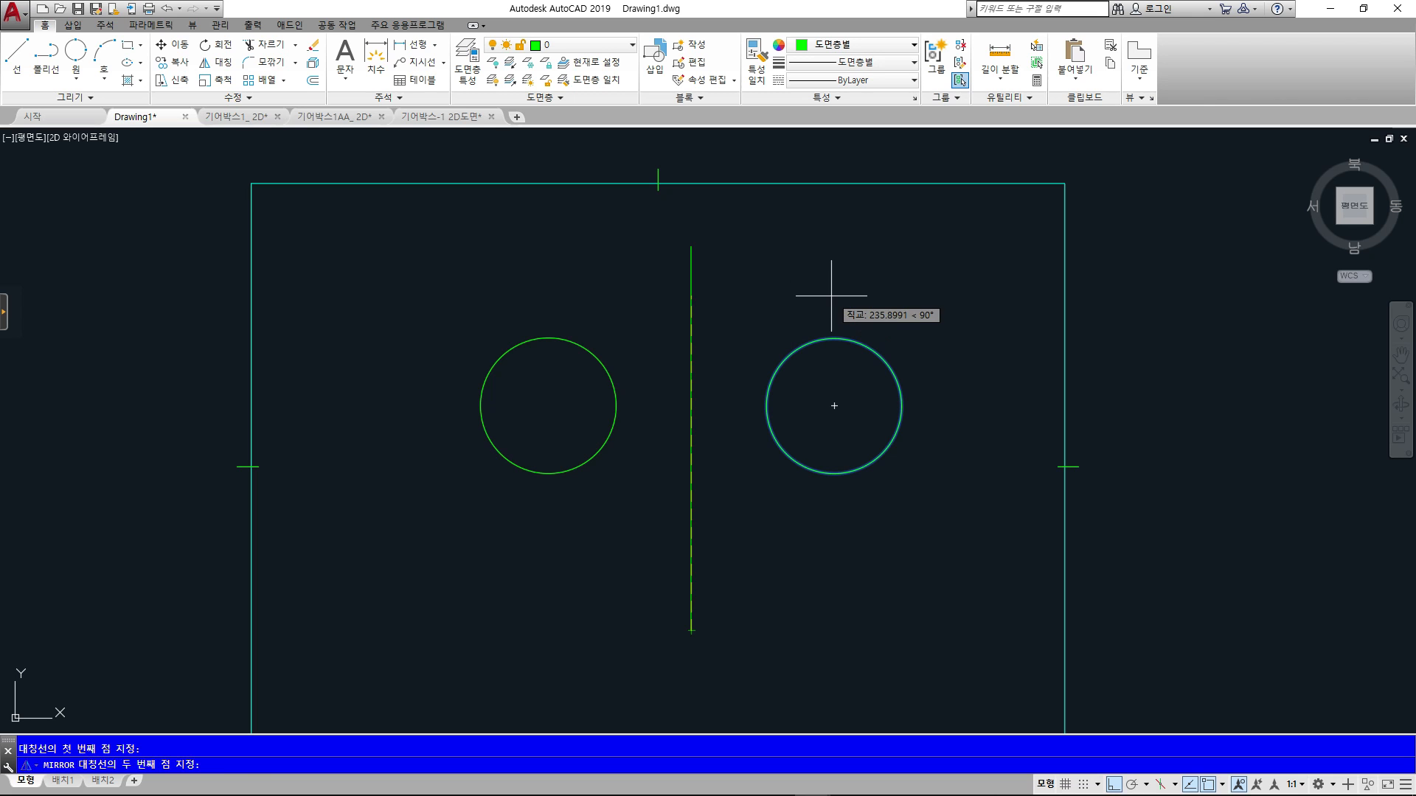
pyautogui.press('F8')
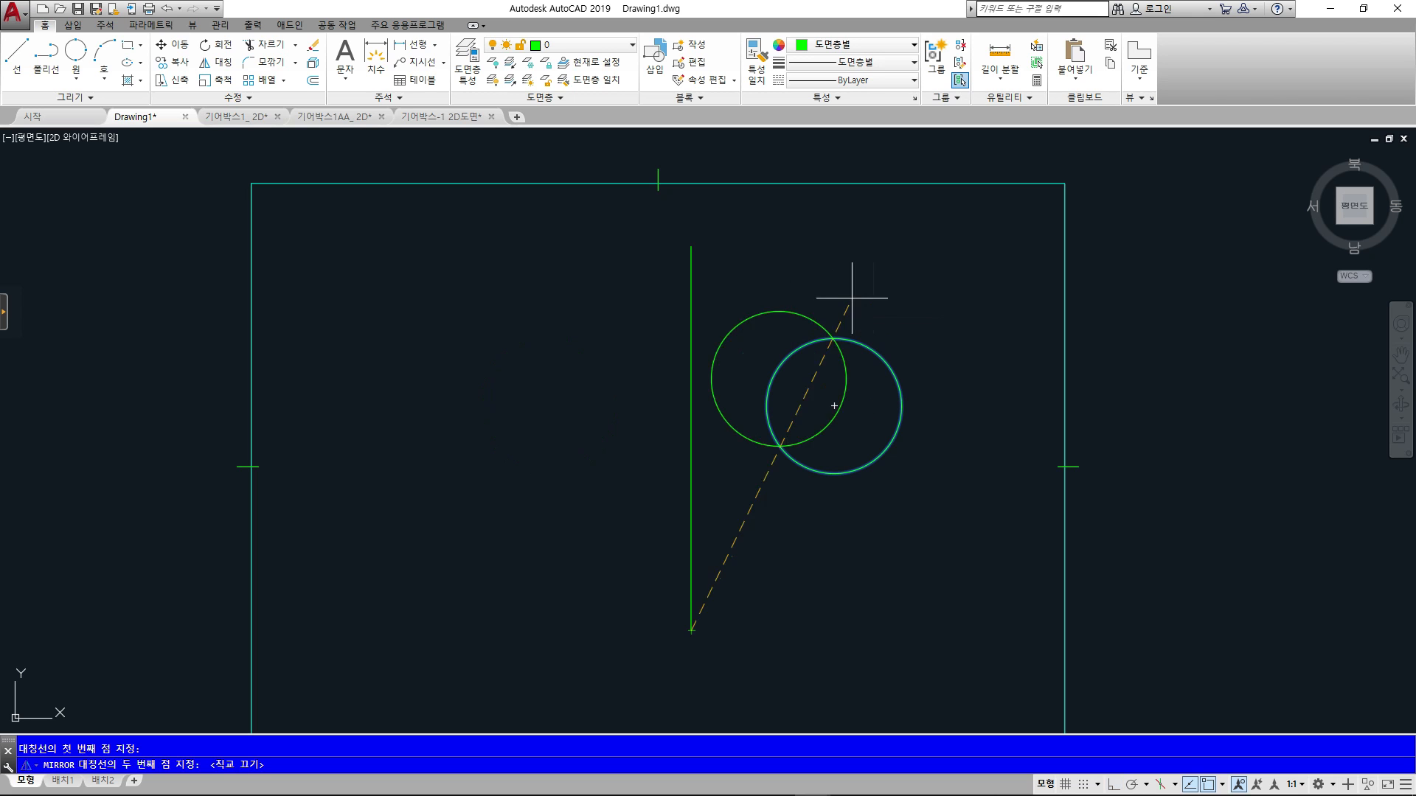
pyautogui.click(692, 246)
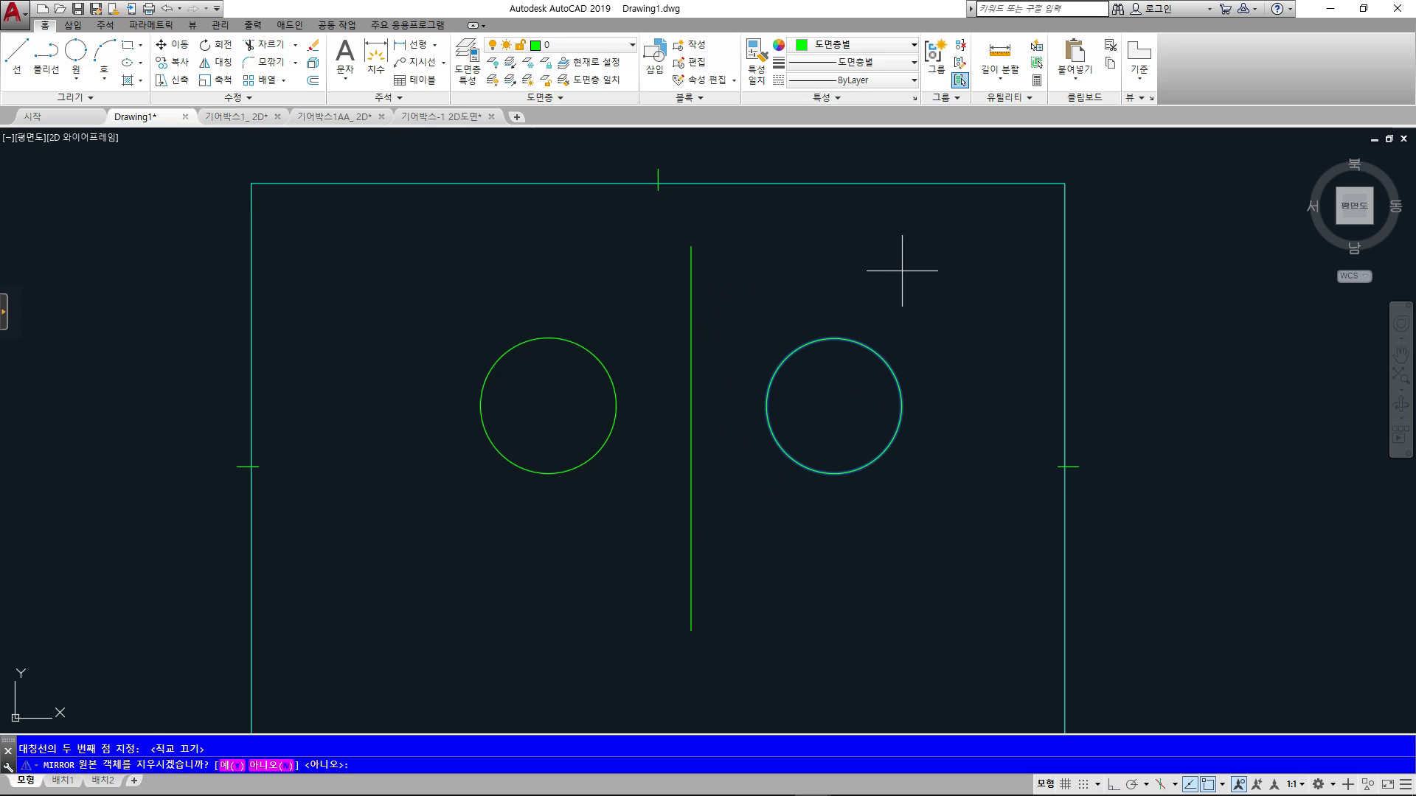
pyautogui.write('y')
pyautogui.press('Return')
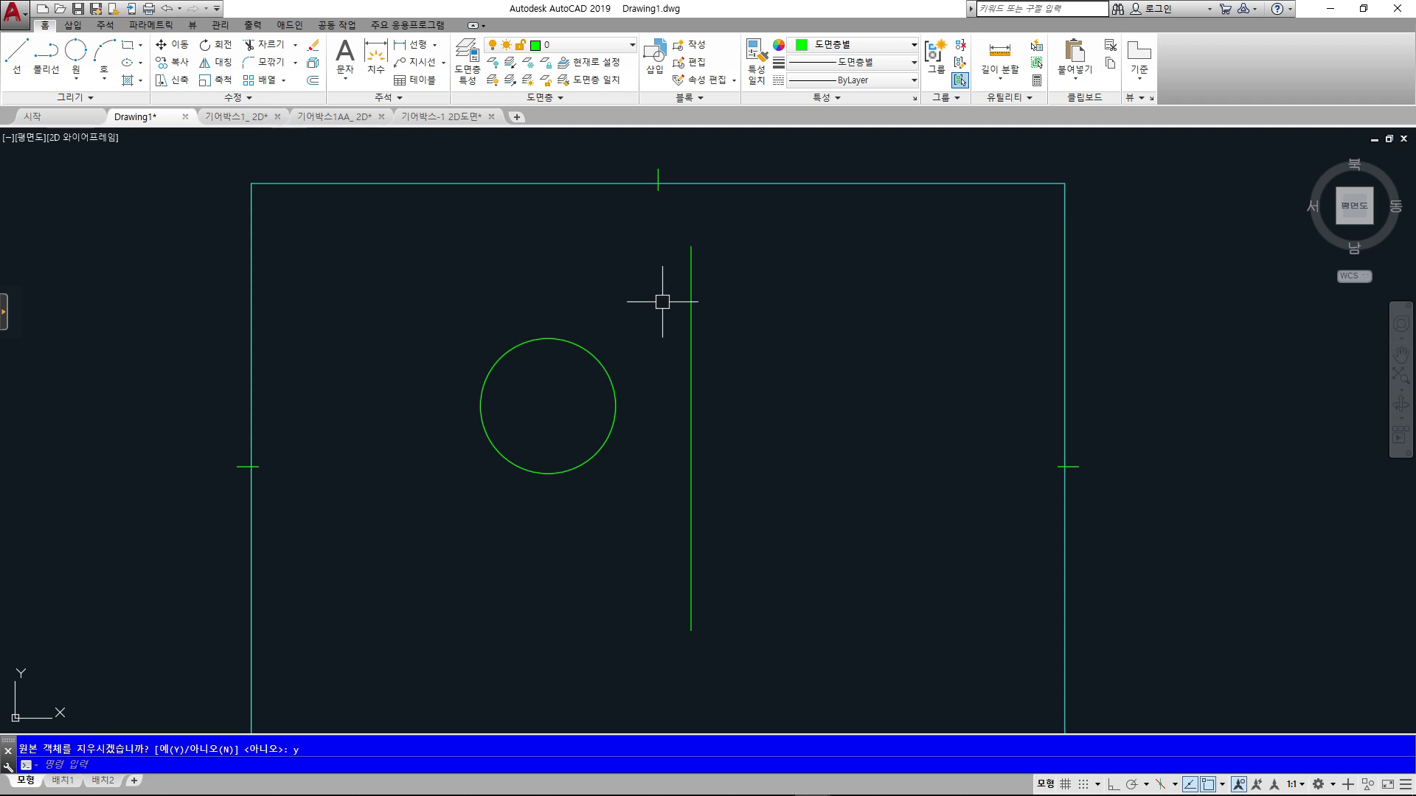
# - Switch to the 기어박스-1 2D도면 drawing and examine the housing's plan view above its front view
pyautogui.scroll(-2, 804, 454)
pyautogui.moveTo(806, 461); pyautogui.dragTo(680, 442, button='middle')
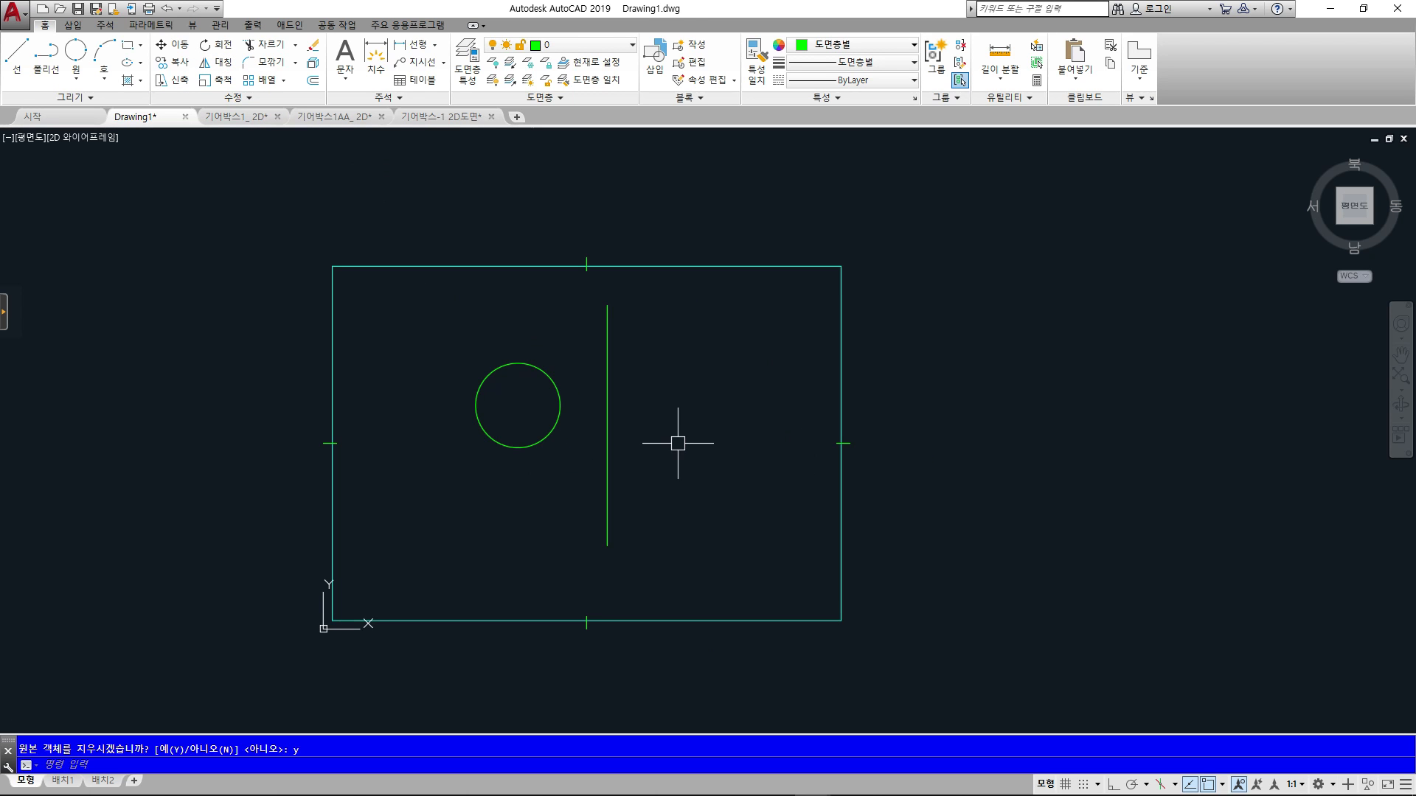
pyautogui.click(421, 116)
pyautogui.scroll(-2, 697, 470)
pyautogui.moveTo(697, 470); pyautogui.dragTo(826, 514, button='middle')
pyautogui.scroll(2, 691, 383)
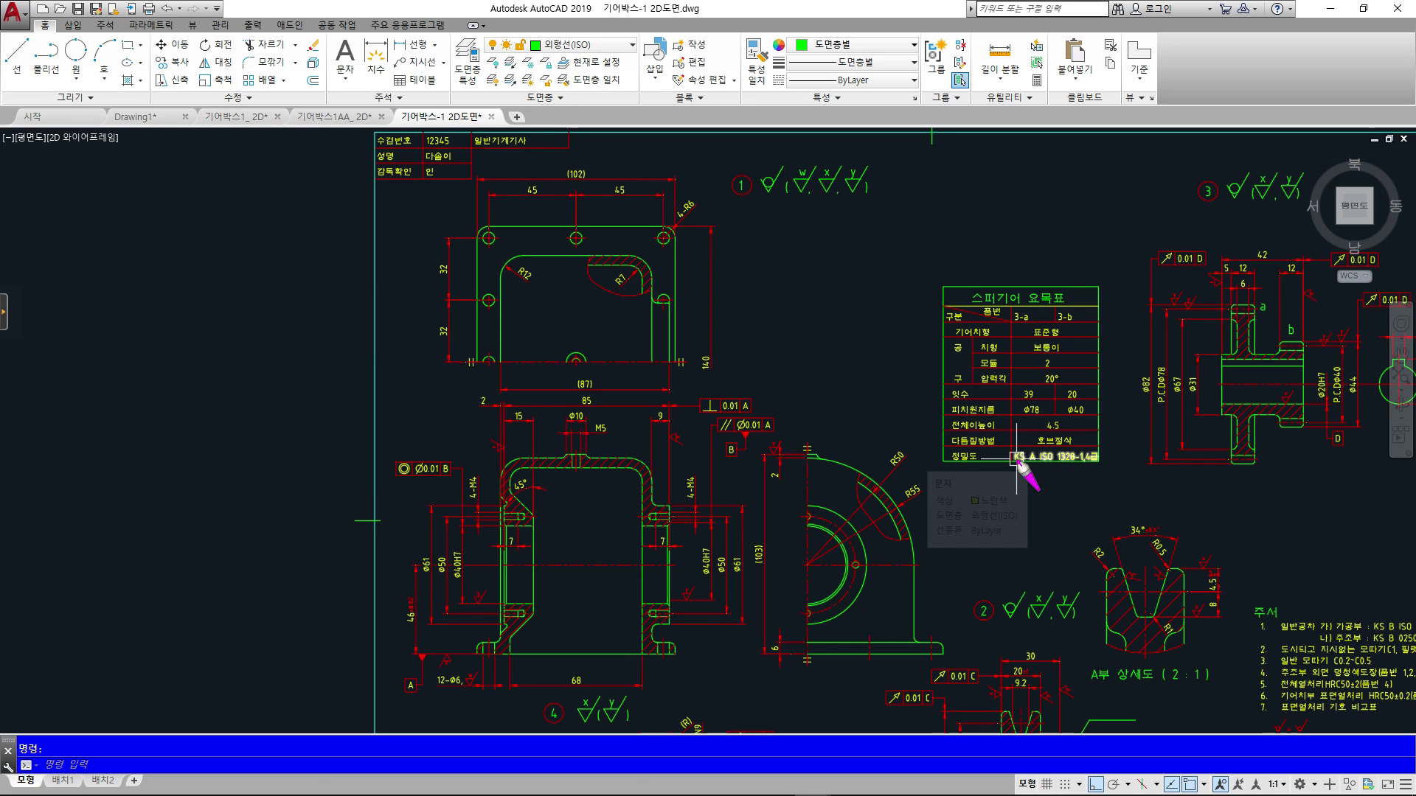
pyautogui.moveTo(496, 354)
pyautogui.mouseDown()
pyautogui.moveTo(488, 402)
pyautogui.moveTo(679, 442)
pyautogui.moveTo(679, 357)
pyautogui.moveTo(480, 373)
pyautogui.moveTo(701, 369)
pyautogui.moveTo(535, 367)
pyautogui.moveTo(680, 352)
pyautogui.mouseUp()
pyautogui.press('Escape')
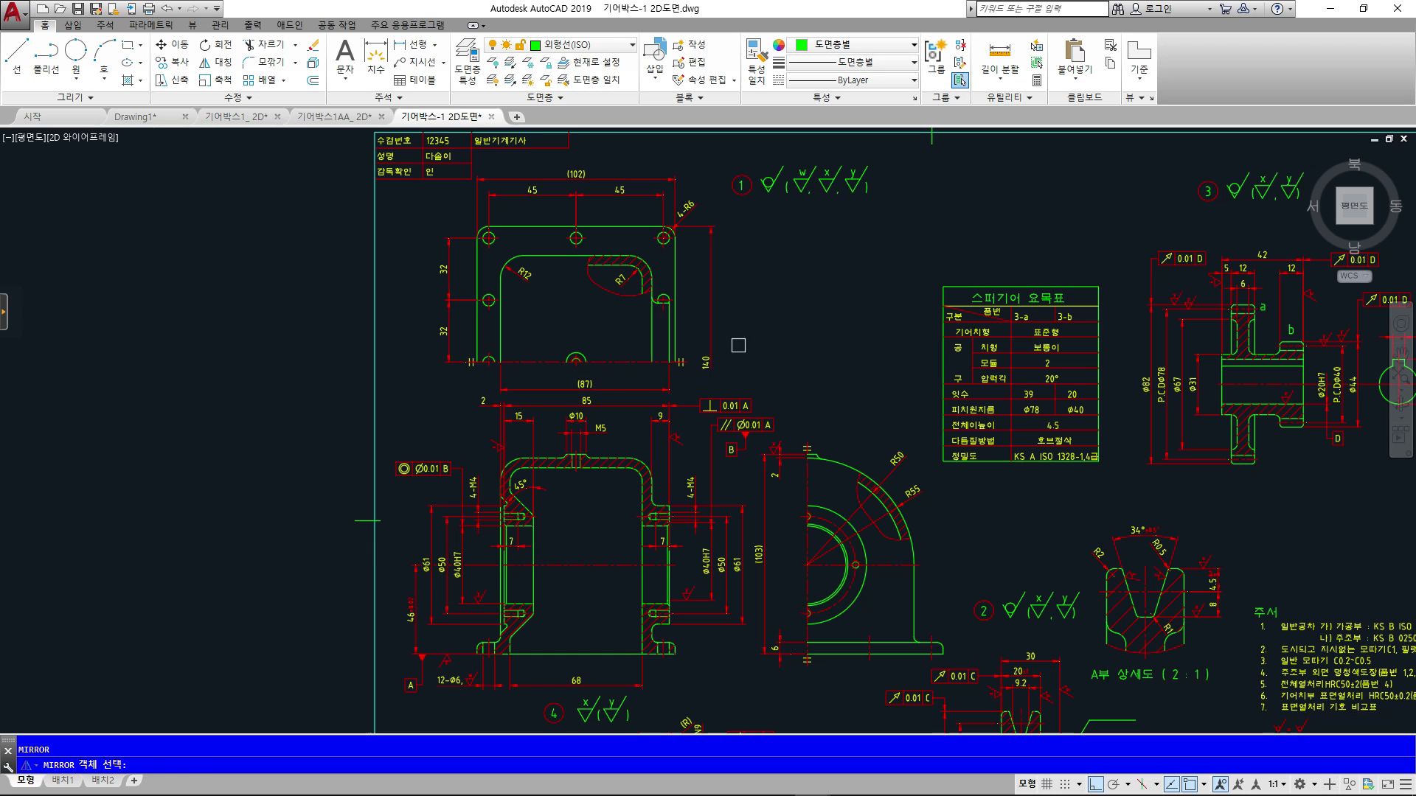
# - Mirror the housing's whole plan view with its dimensions about a horizontal axis through its middle, erasing the source objects
pyautogui.click(745, 402)
pyautogui.click(467, 165)
pyautogui.press('Return')
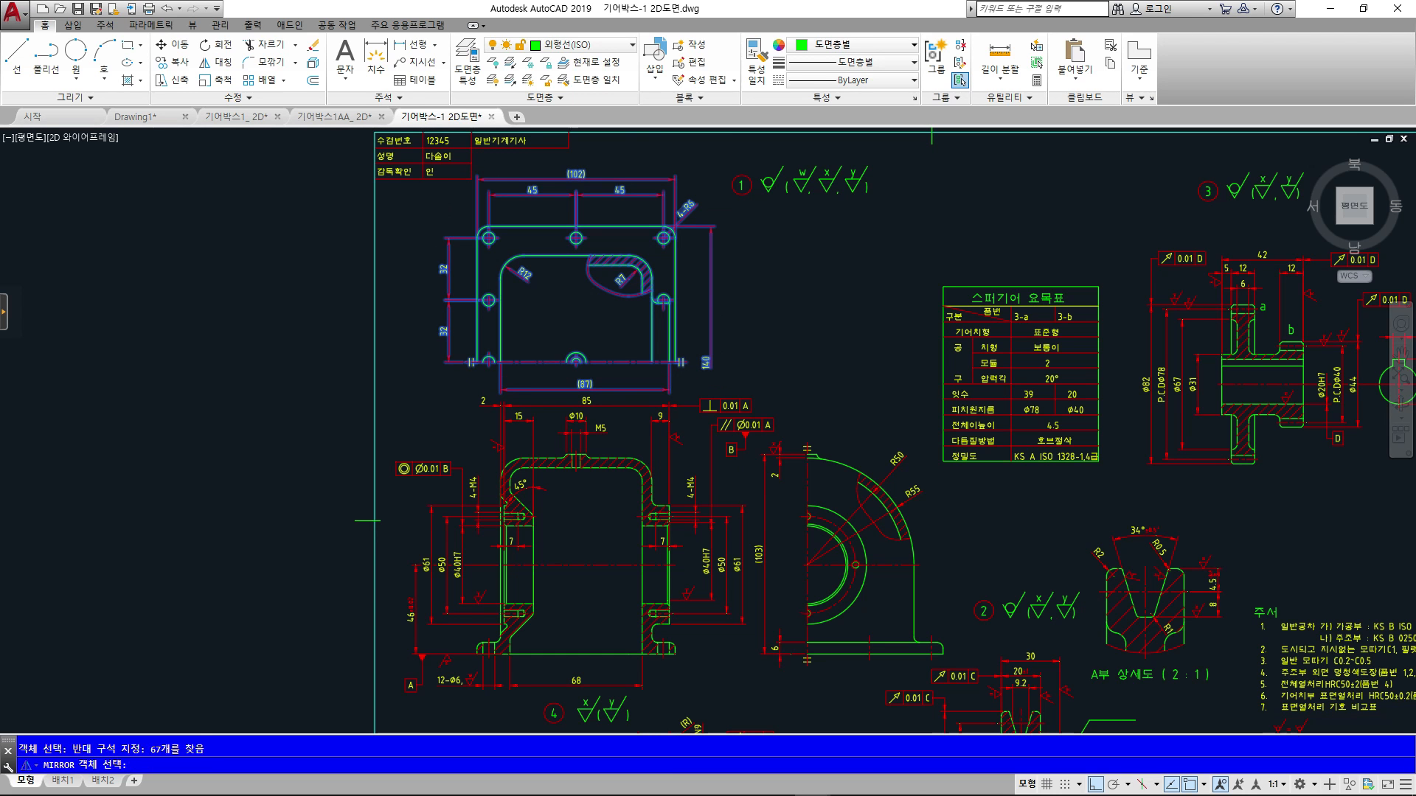
pyautogui.click(576, 301)
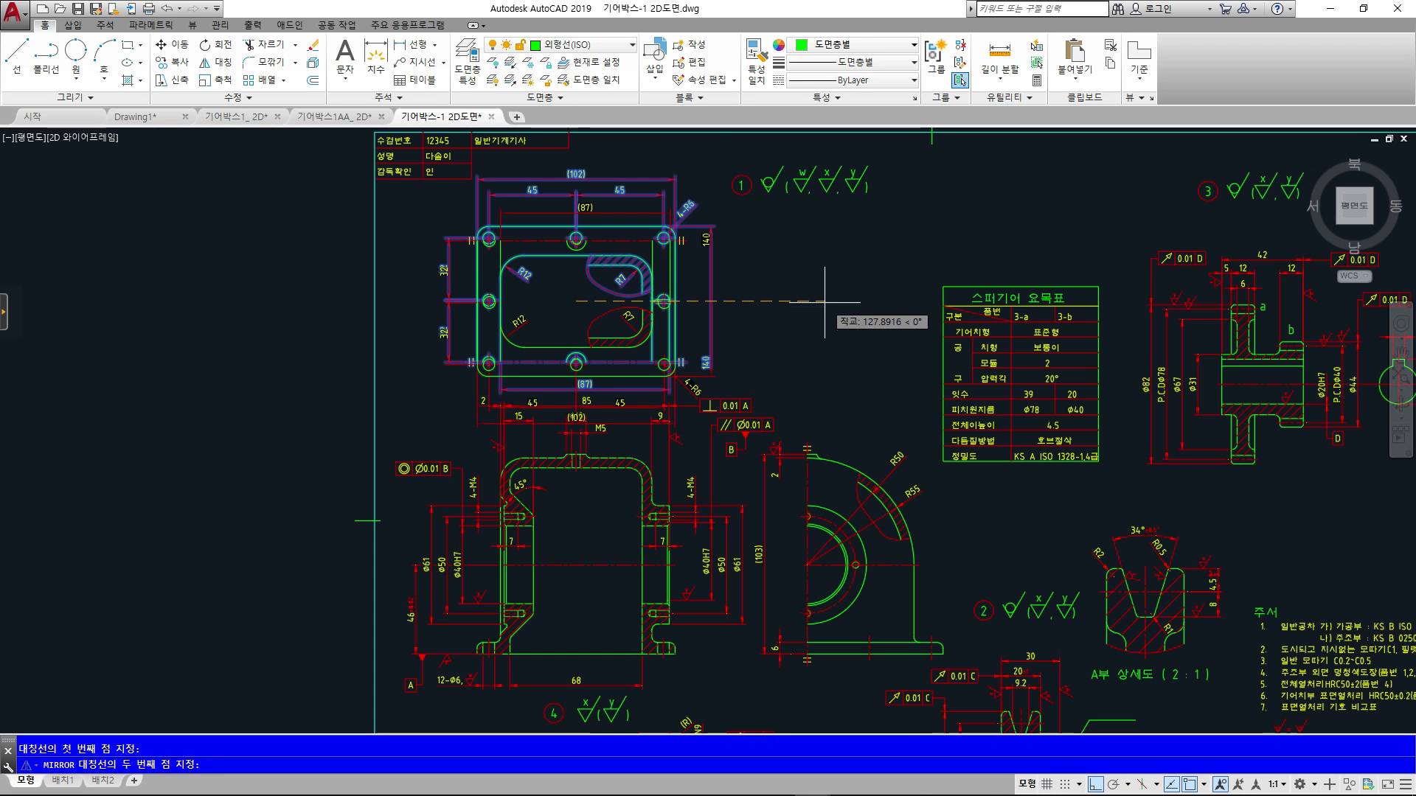
pyautogui.click(825, 308)
pyautogui.write('y')
pyautogui.press('Return')
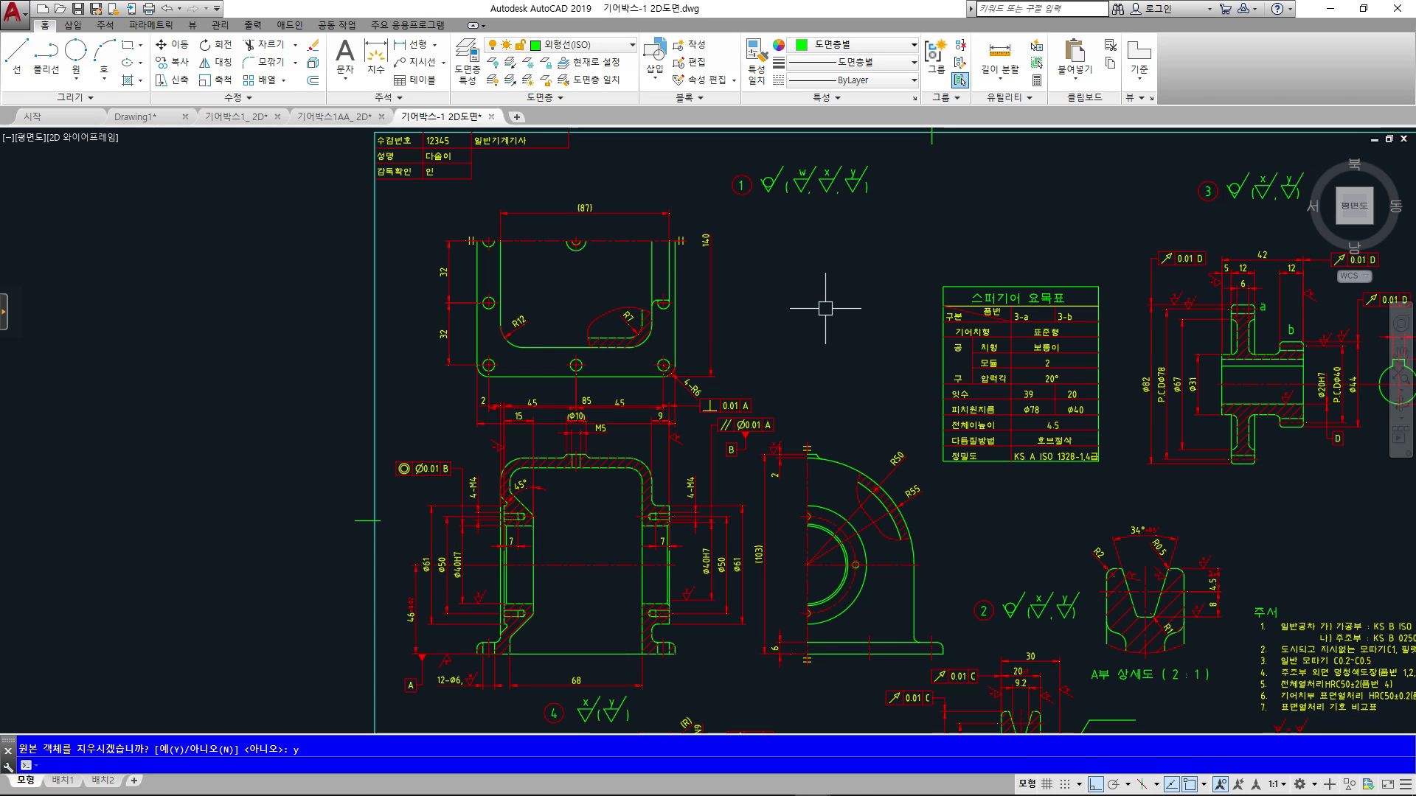
# - Mirror the previous selection, the flipped plan view, about a horizontal axis through its middle again, erasing the source objects
pyautogui.press('Return')
pyautogui.write('p')
pyautogui.press('Return')
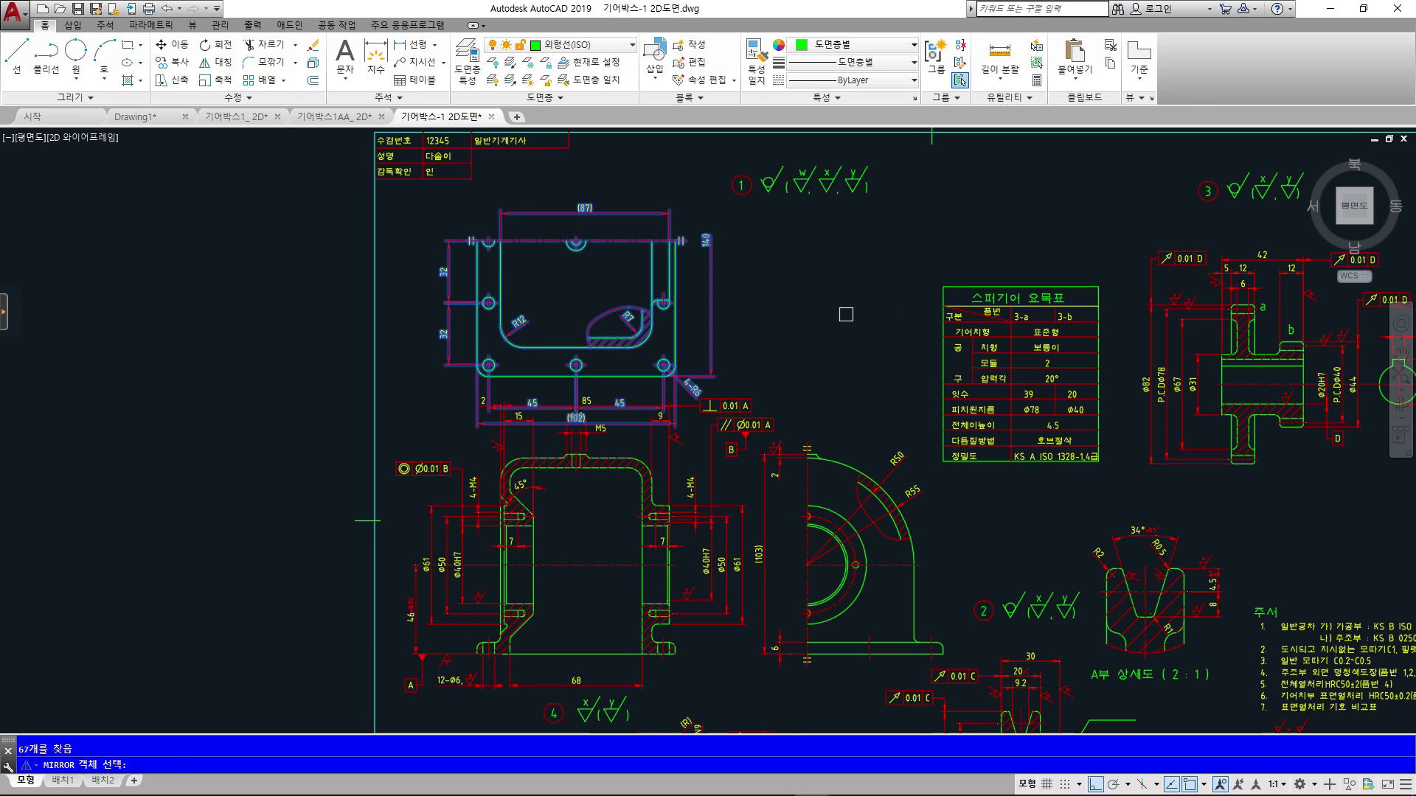
pyautogui.press('Return')
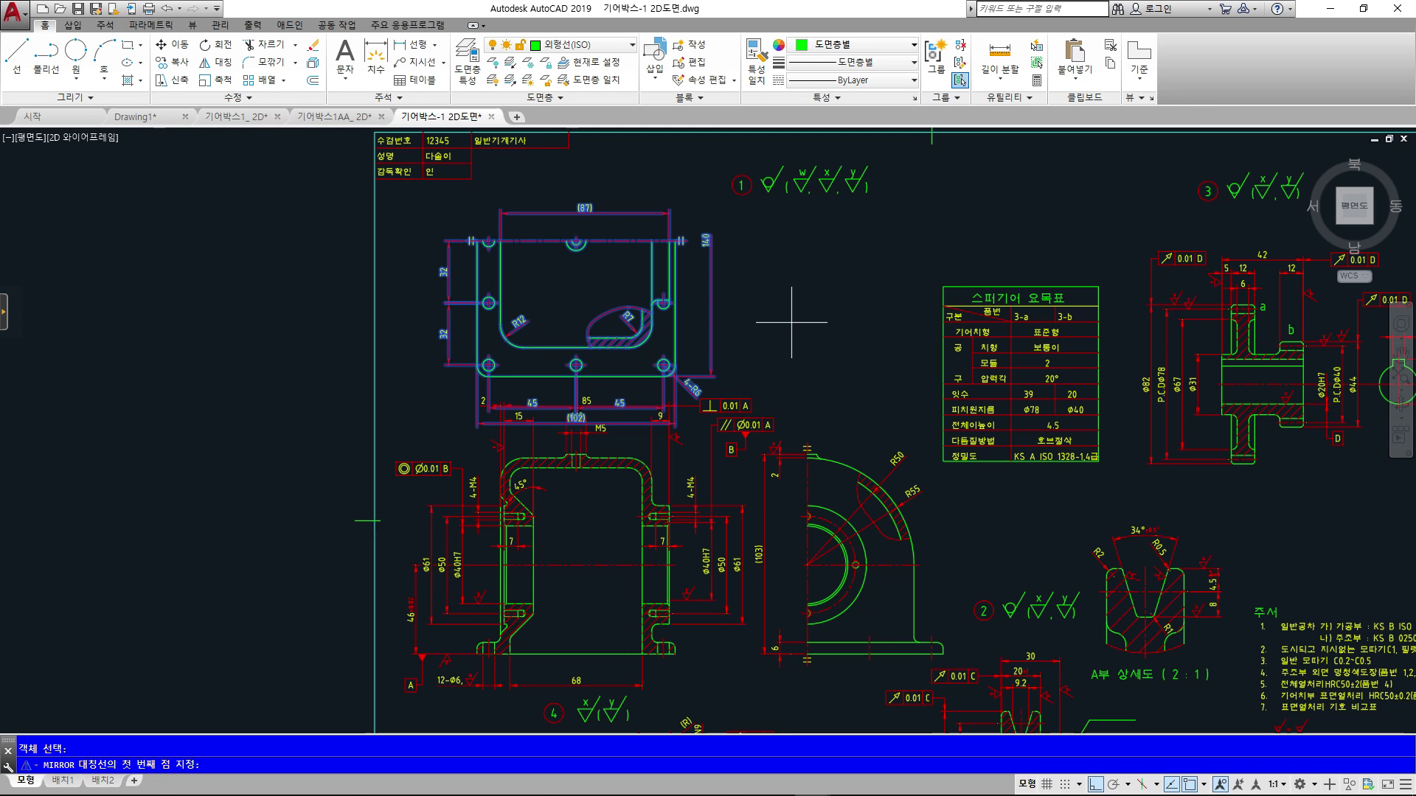
pyautogui.click(580, 296)
pyautogui.click(857, 278)
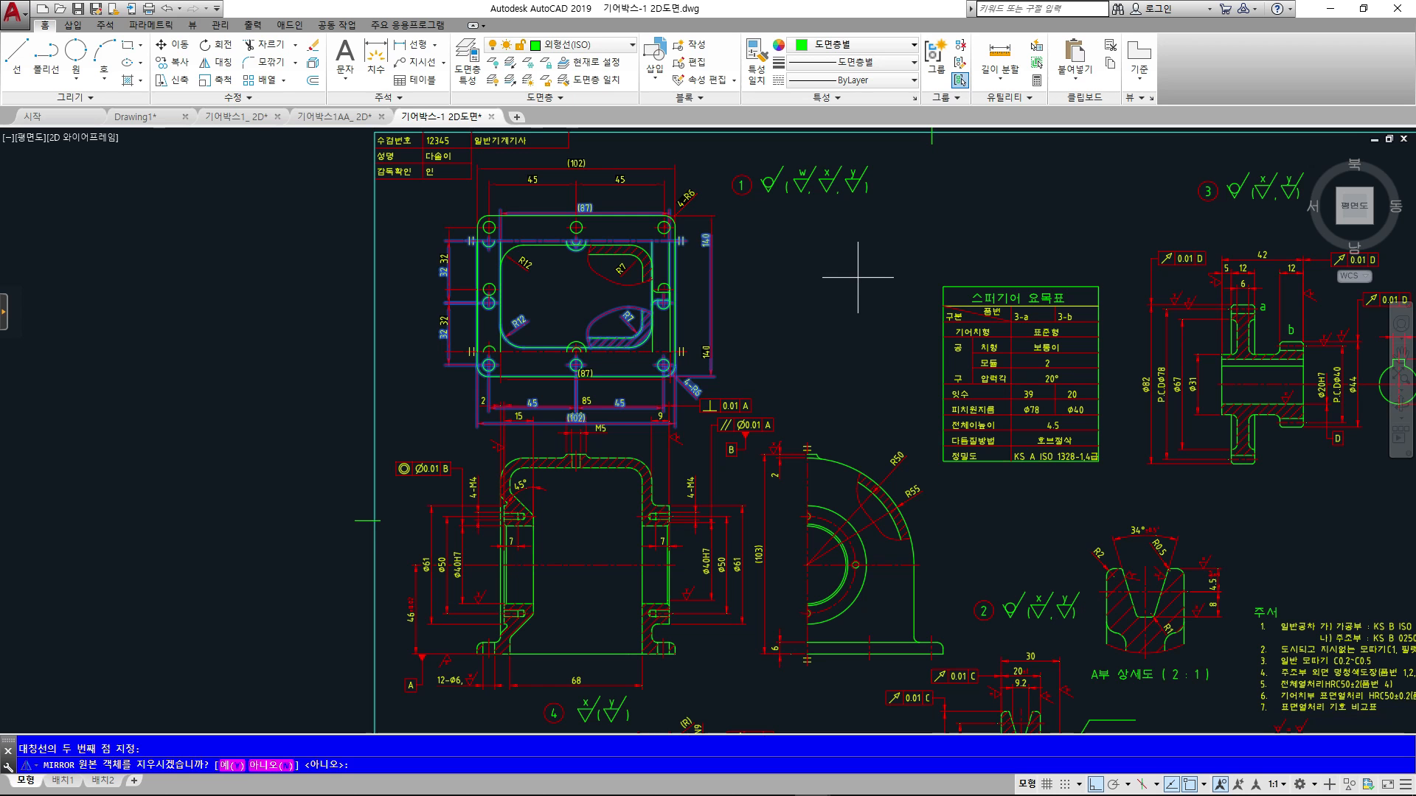
pyautogui.write('y')
pyautogui.press('Return')
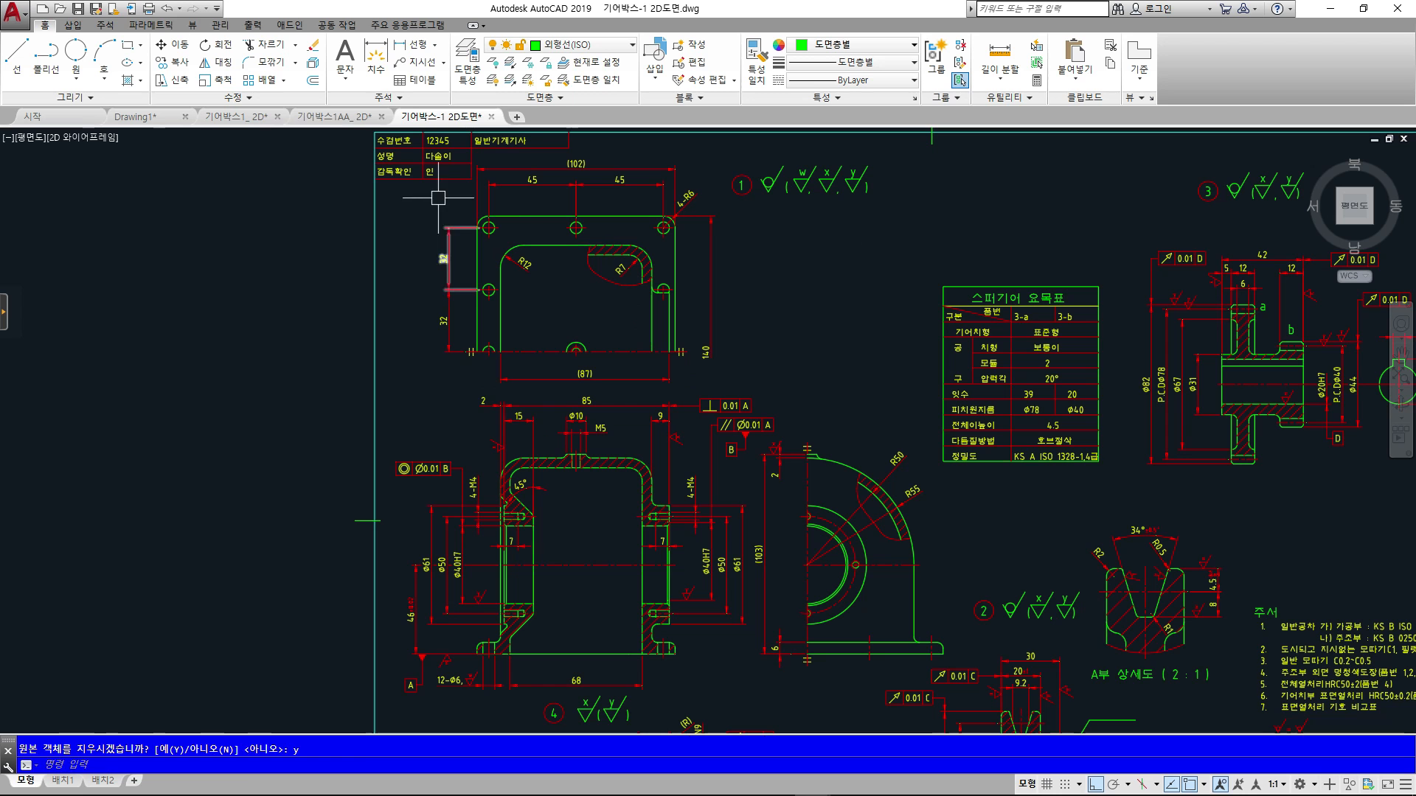
# - Return to Drawing1 and erase the circle and the vertical line inside the border
pyautogui.click(140, 117)
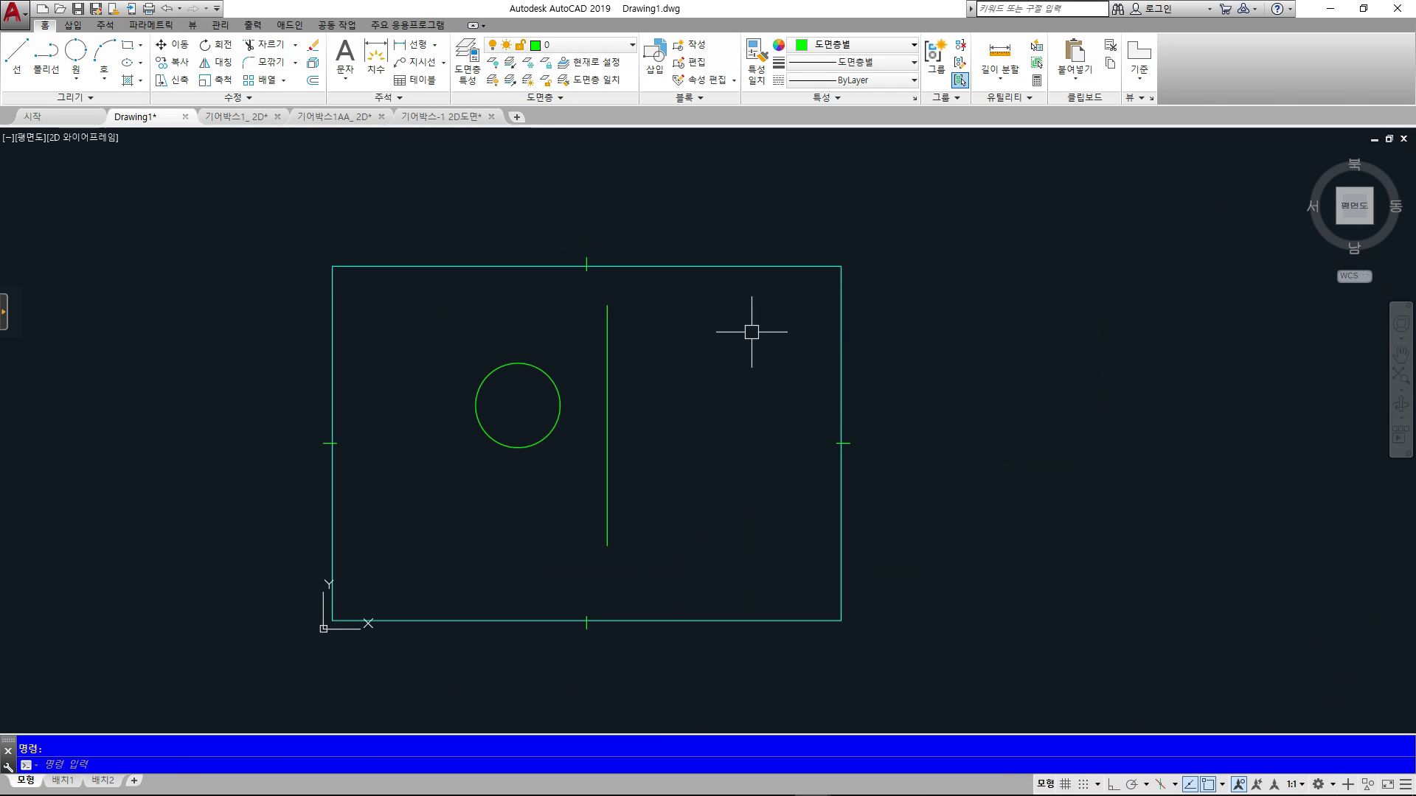
pyautogui.scroll(4, 582, 413)
pyautogui.scroll(-2, 716, 399)
pyautogui.click(799, 492)
pyautogui.click(547, 372)
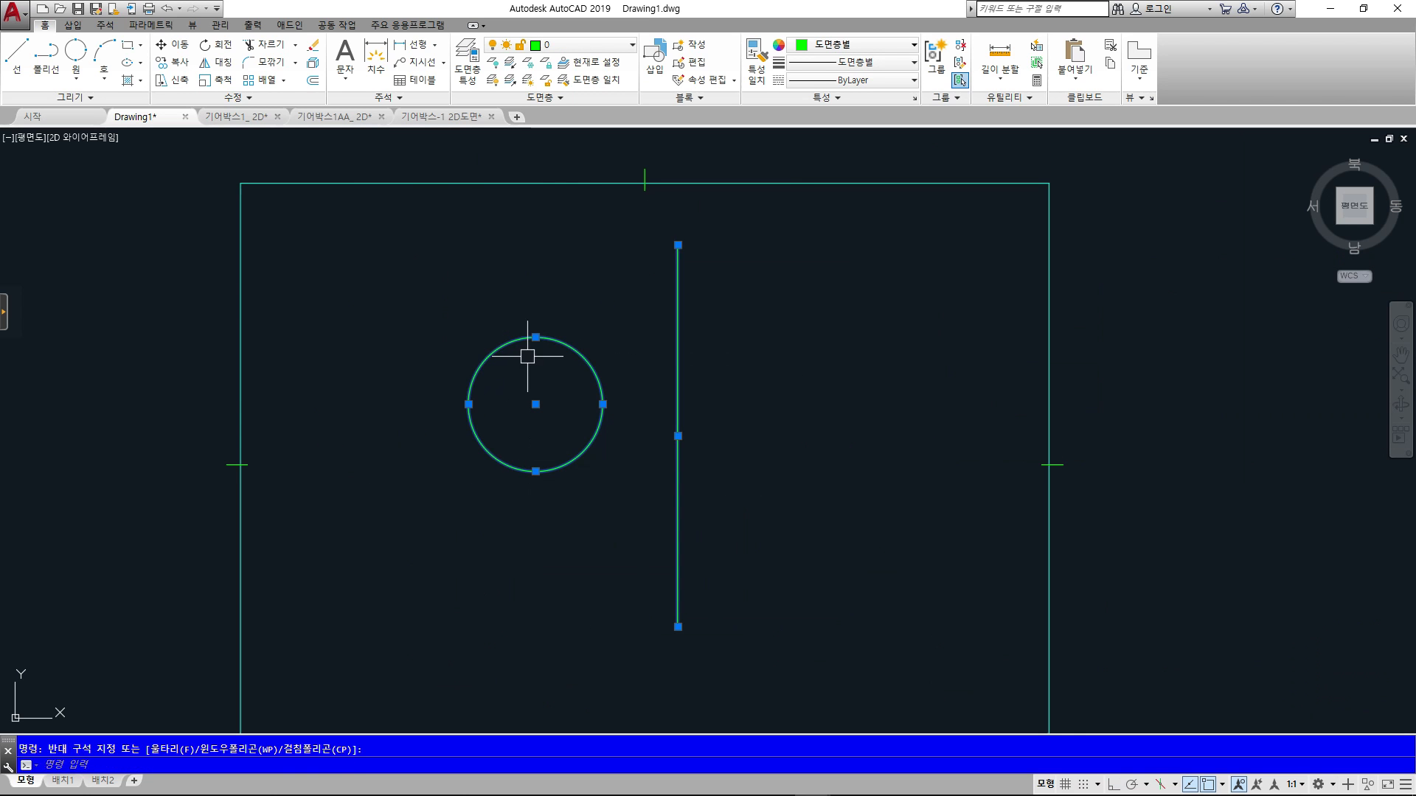
pyautogui.press('Delete')
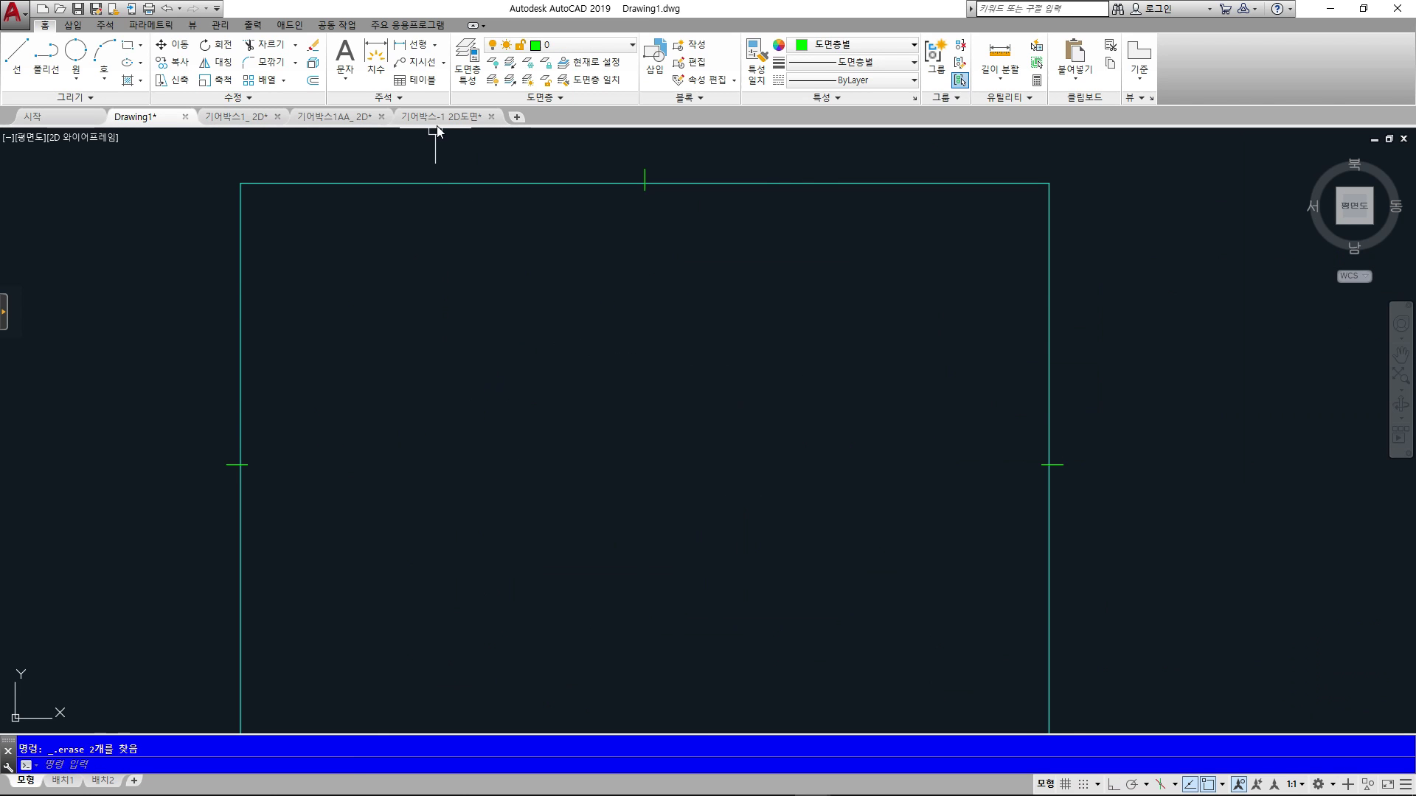
# - Switch to the 기어박스-1 2D도면 drawing and examine the bolt holes and arcs in the housing's half side view
pyautogui.click(438, 118)
pyautogui.scroll(5, 563, 386)
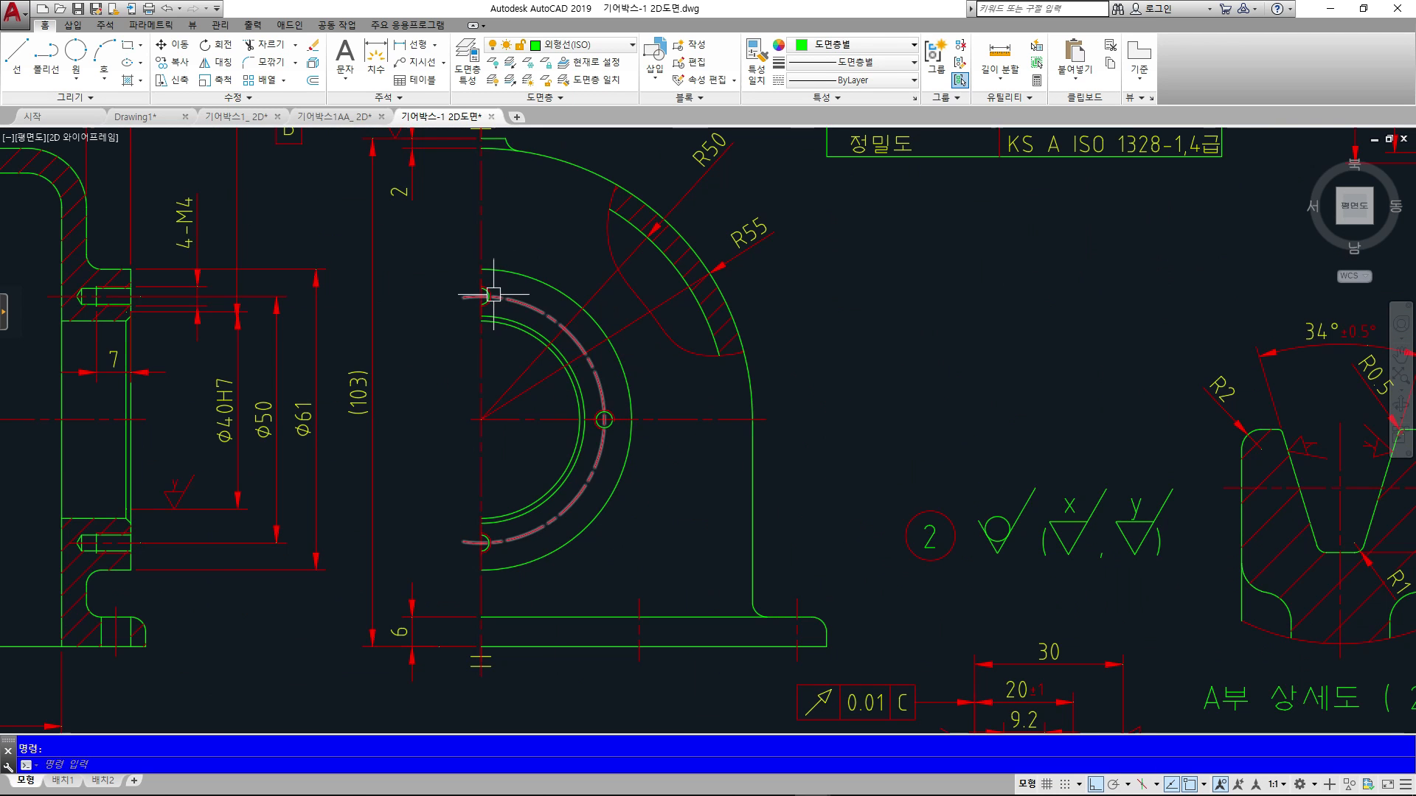
pyautogui.scroll(4, 472, 296)
pyautogui.scroll(-3, 610, 414)
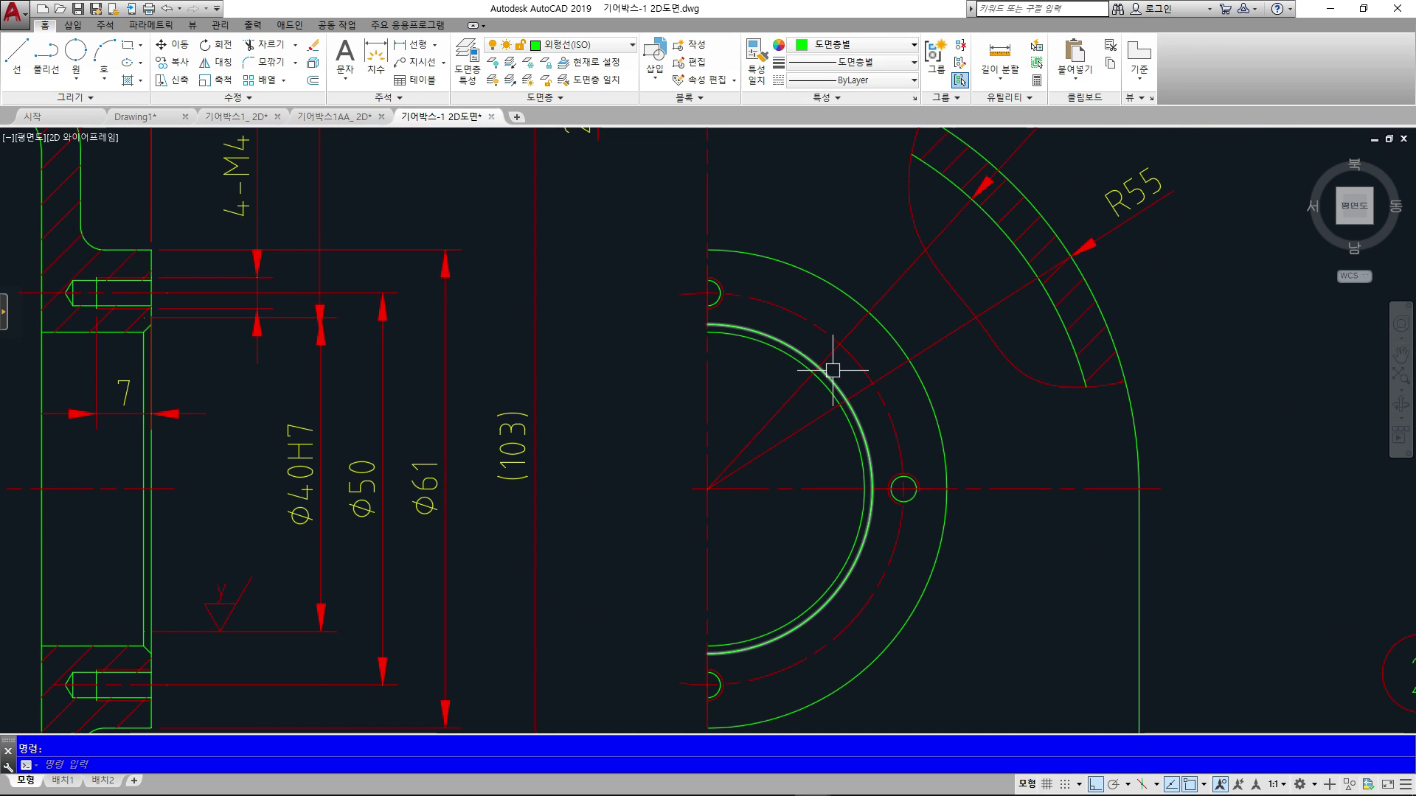
pyautogui.scroll(-2, 770, 405)
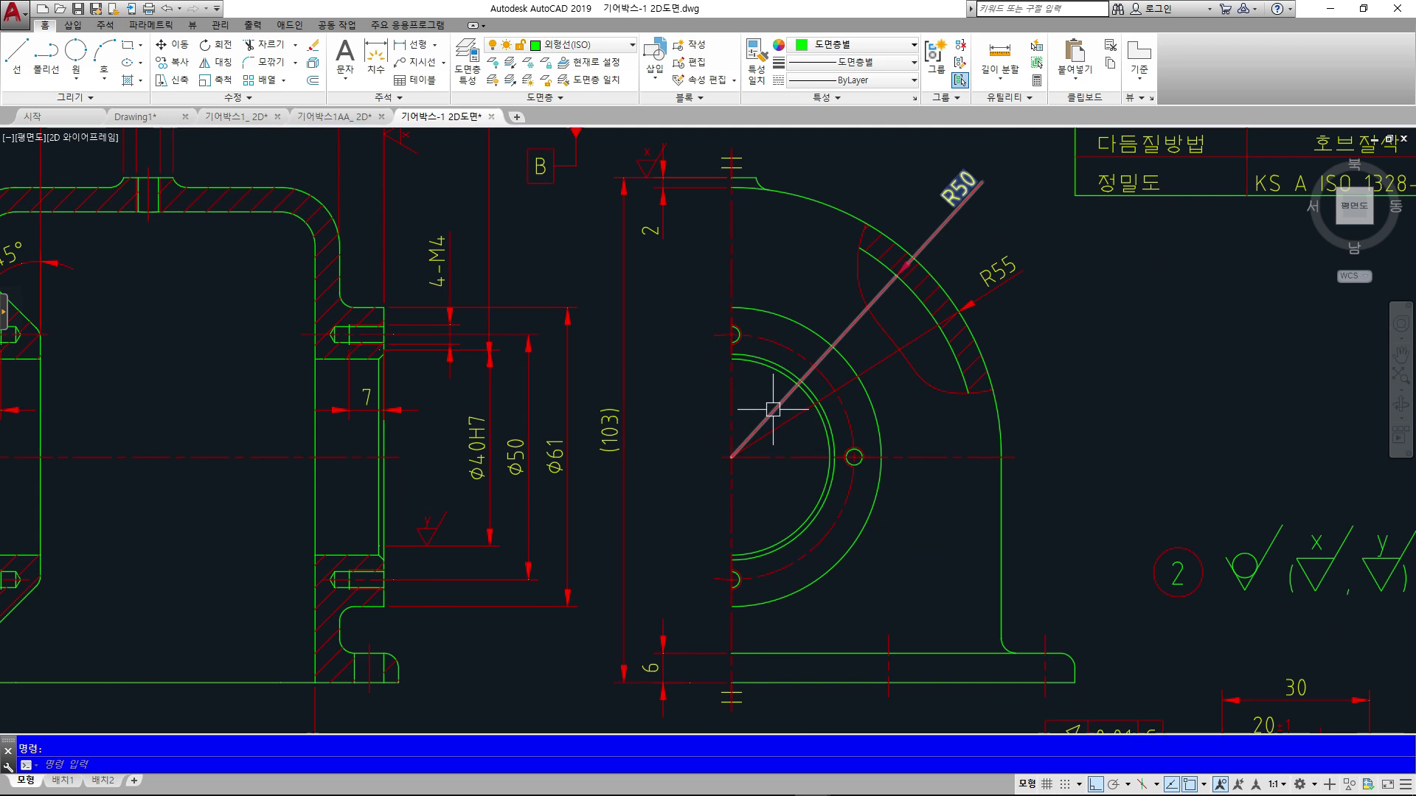
# - Erase the upper and lower half bolt holes lying on the vertical centreline of the housing's half side view
pyautogui.scroll(2, 758, 337)
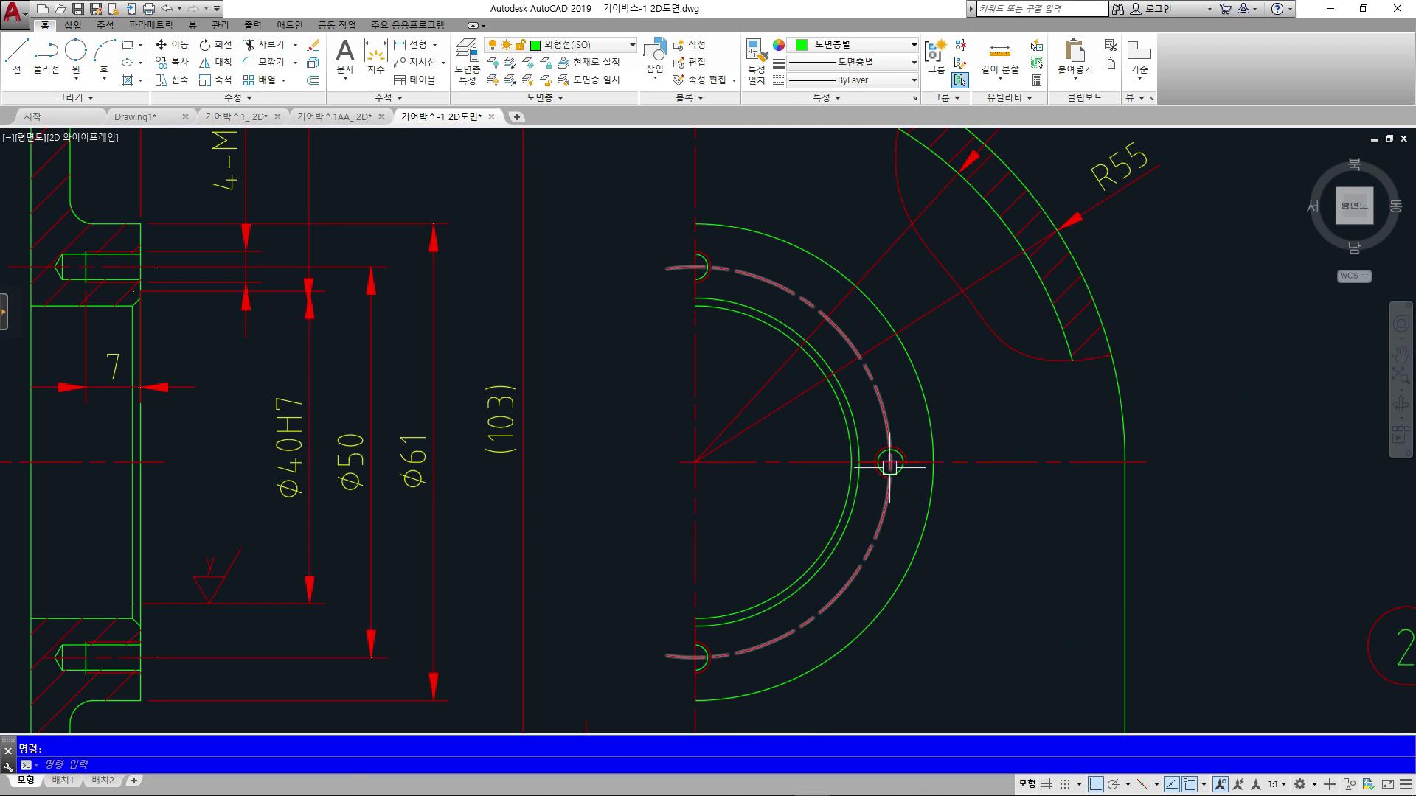
pyautogui.click(657, 244)
pyautogui.click(724, 288)
pyautogui.press('Delete')
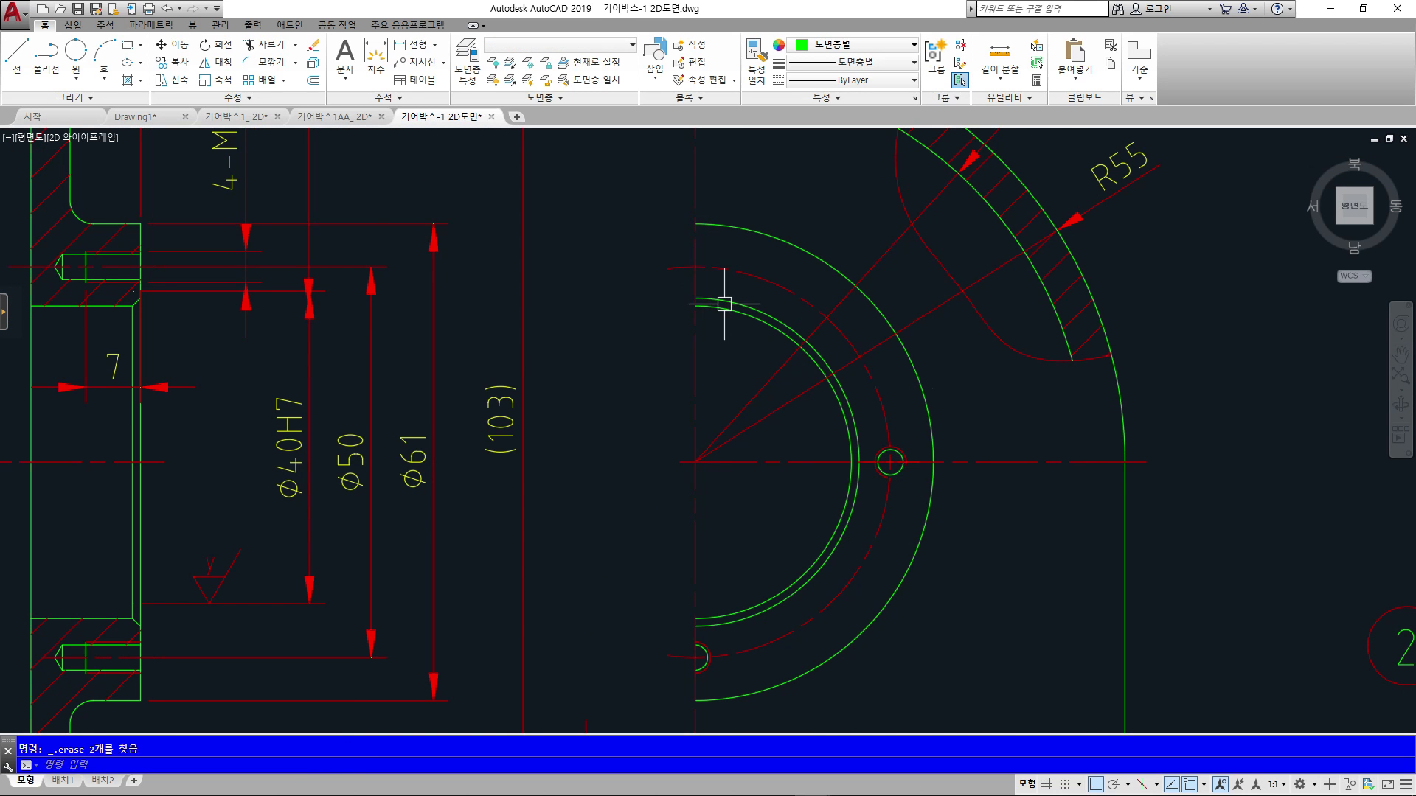
pyautogui.moveTo(724, 299); pyautogui.dragTo(724, 191, button='middle')
pyautogui.click(632, 512)
pyautogui.click(749, 564)
pyautogui.press('Delete')
# - Examine the half side view within the whole sheet, along with the neighbouring spur gear table and gear views
pyautogui.scroll(-5, 853, 458)
pyautogui.scroll(1, 723, 381)
pyautogui.scroll(-4, 723, 381)
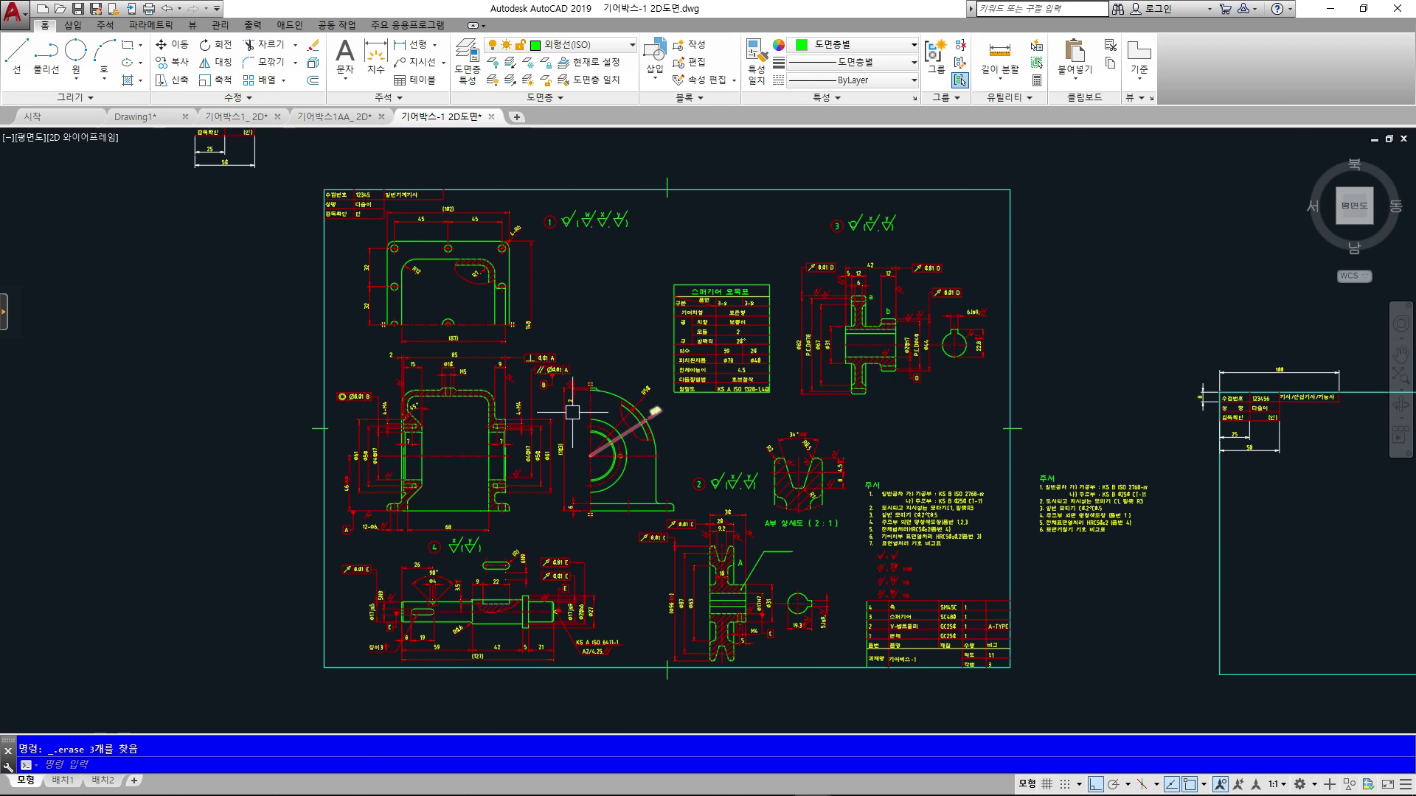
pyautogui.scroll(2, 549, 391)
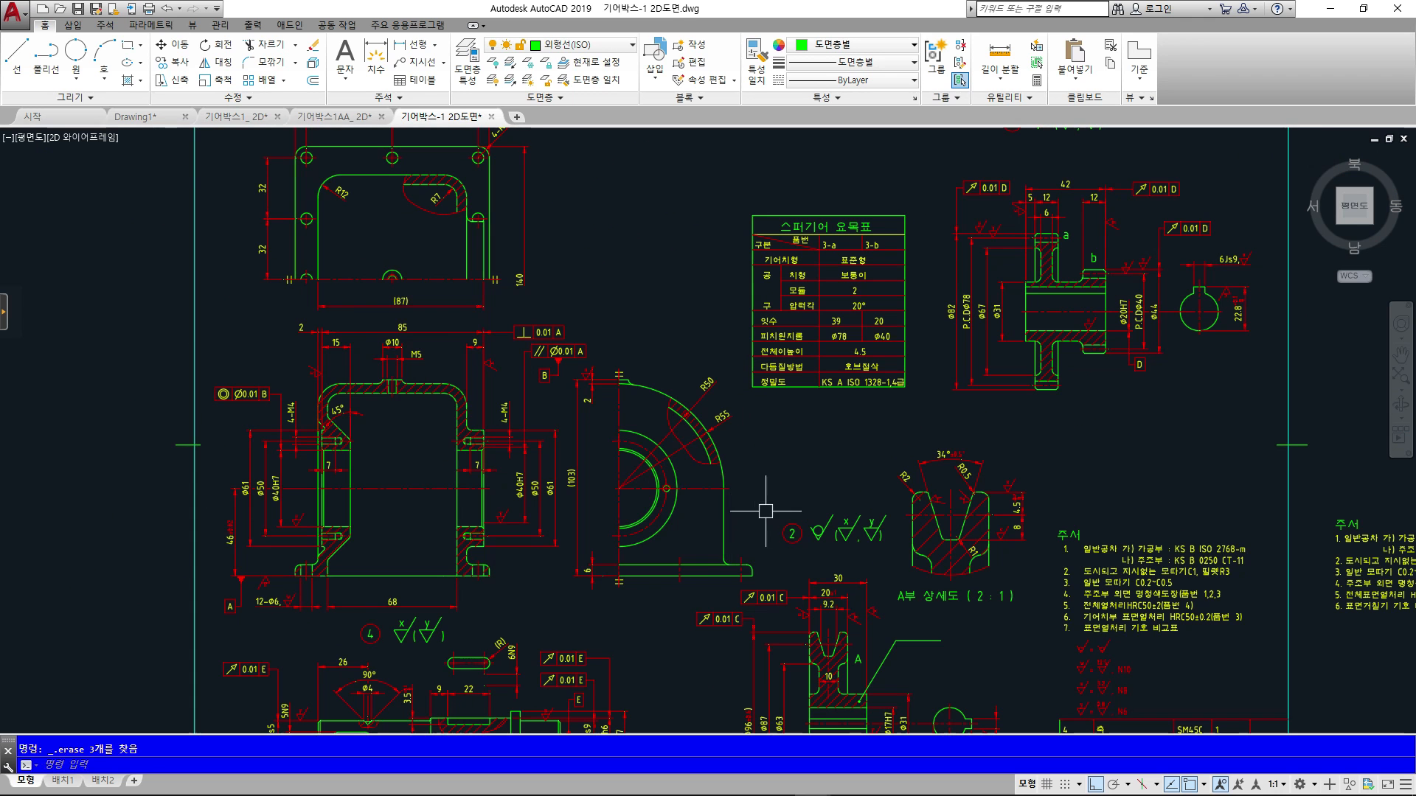
pyautogui.scroll(2, 590, 509)
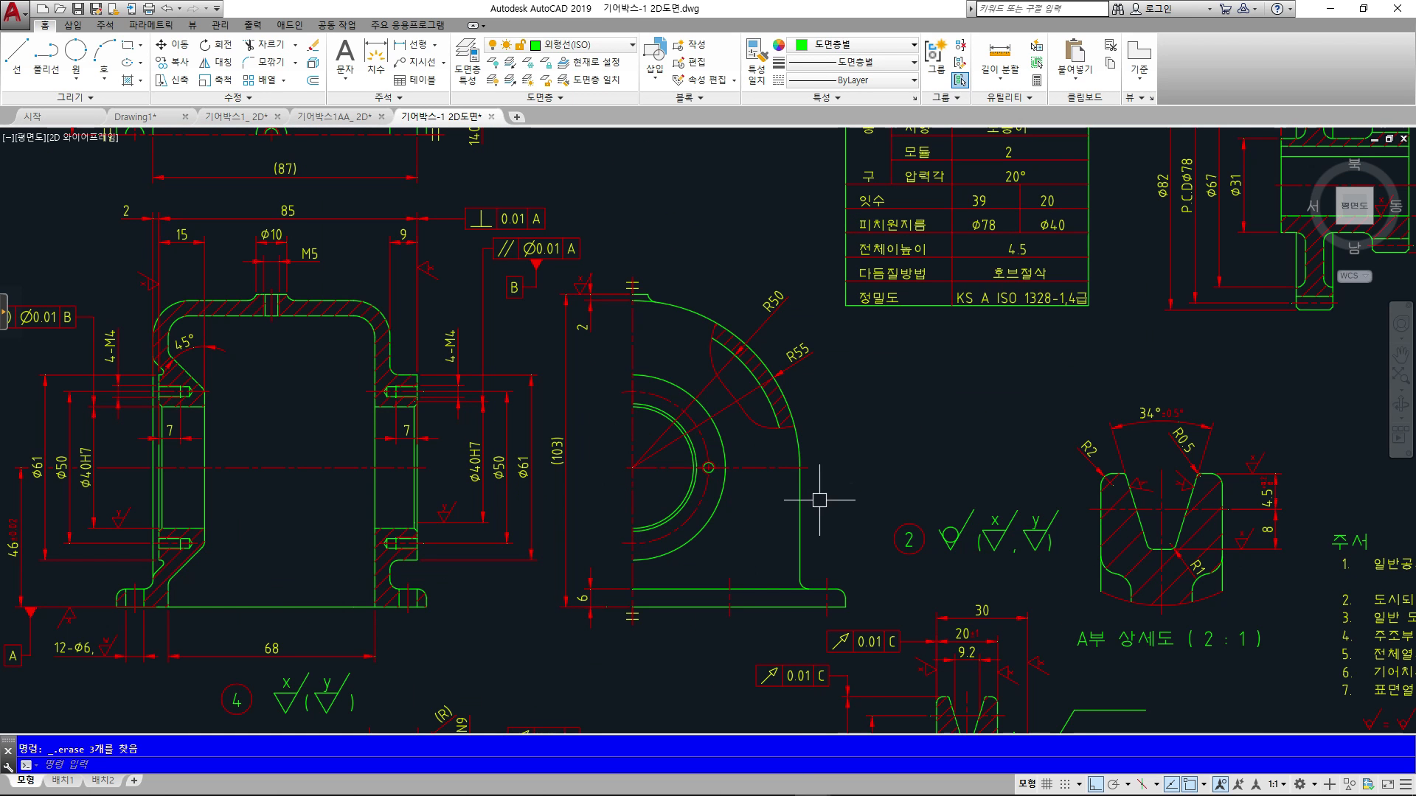
pyautogui.moveTo(858, 484); pyautogui.dragTo(972, 485, button='middle')
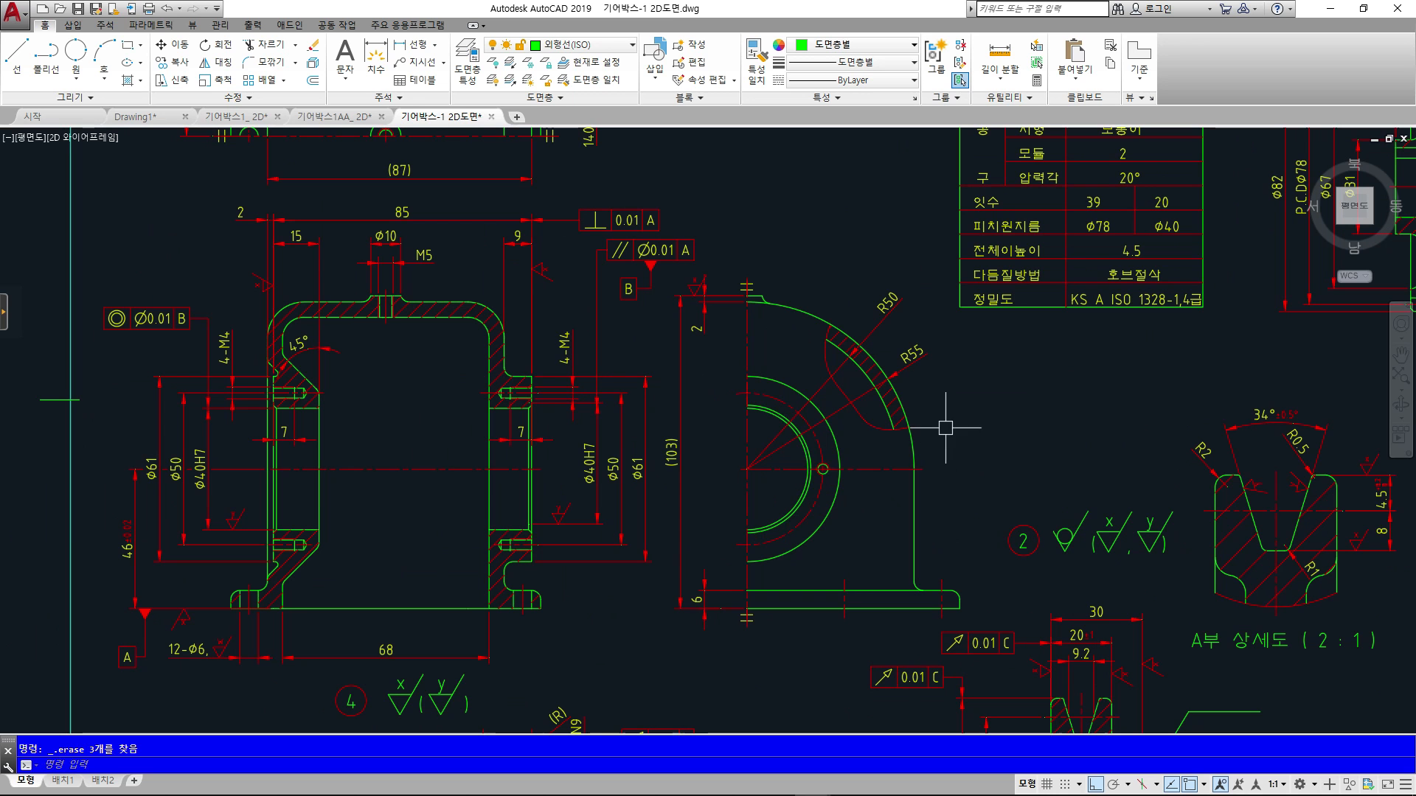
pyautogui.moveTo(998, 410); pyautogui.dragTo(632, 606, button='middle')
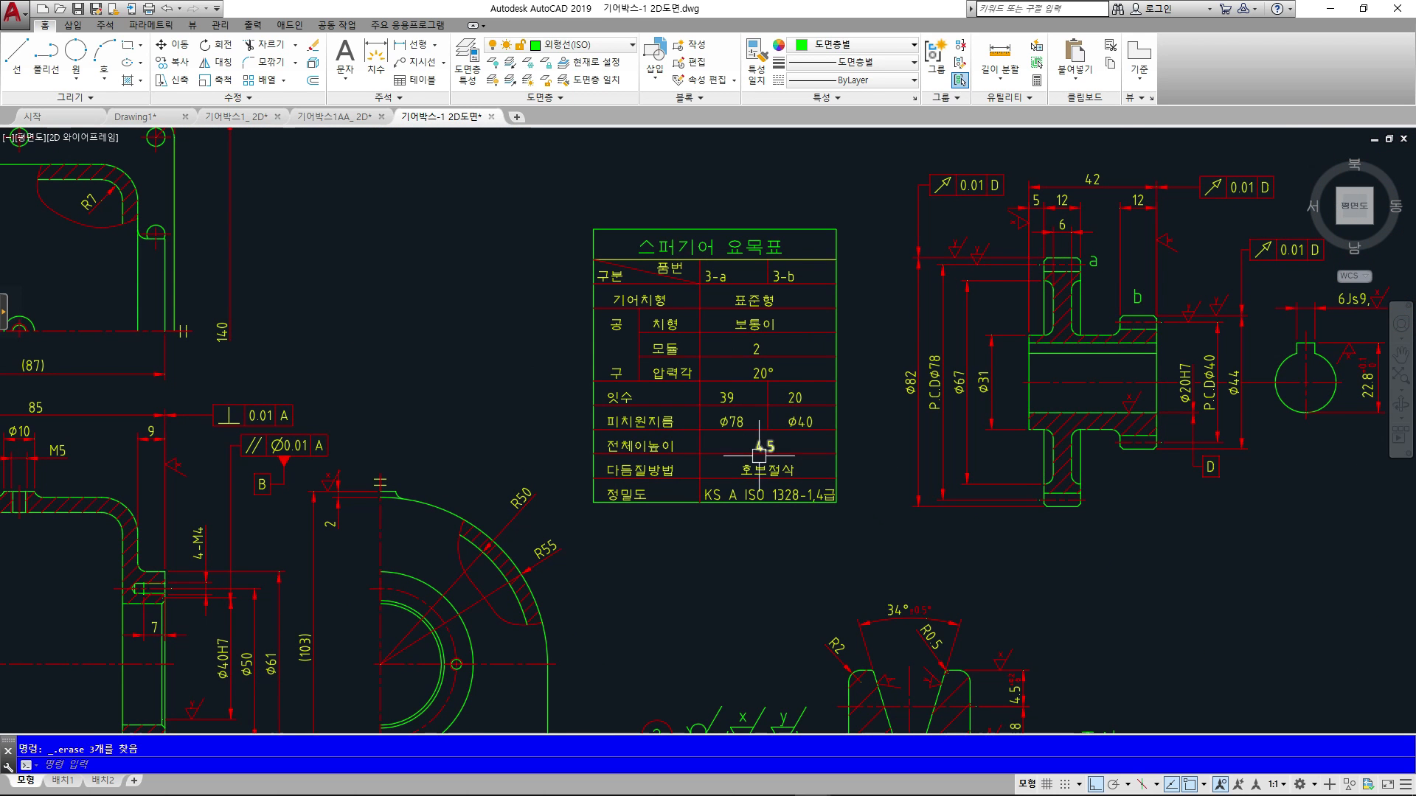
pyautogui.moveTo(760, 457)
pyautogui.mouseDown(button='middle')
pyautogui.moveTo(873, 348)
pyautogui.moveTo(838, 427)
pyautogui.moveTo(913, 422)
pyautogui.mouseUp(button='middle')
pyautogui.scroll(2, 834, 464)
pyautogui.moveTo(834, 465); pyautogui.dragTo(925, 390, button='middle')
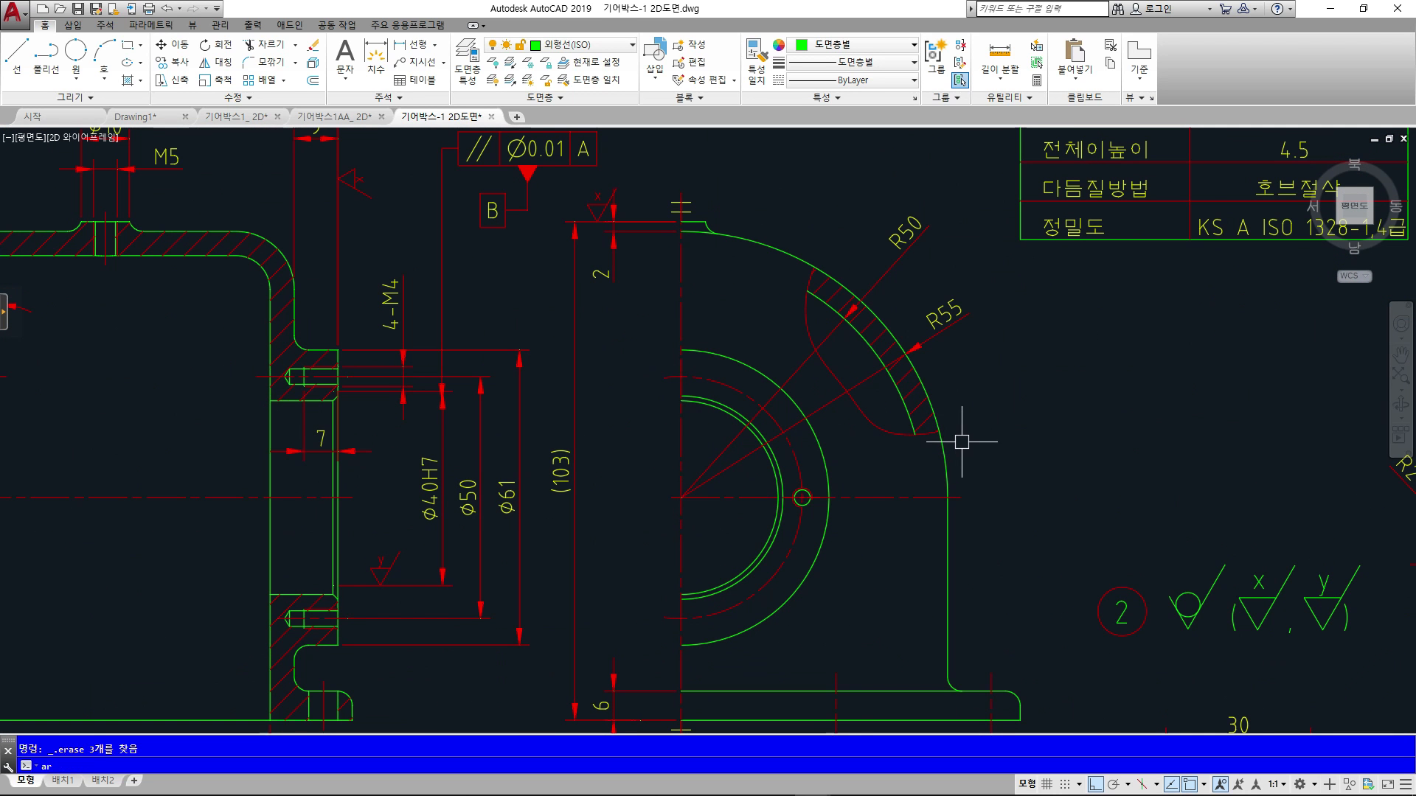
# - Start a polar array with the classic Array dialog and select the remaining bolt hole with its thread arc and centre mark
pyautogui.write('ar')
pyautogui.press('Return')
pyautogui.moveTo(664, 283); pyautogui.dragTo(410, 266)
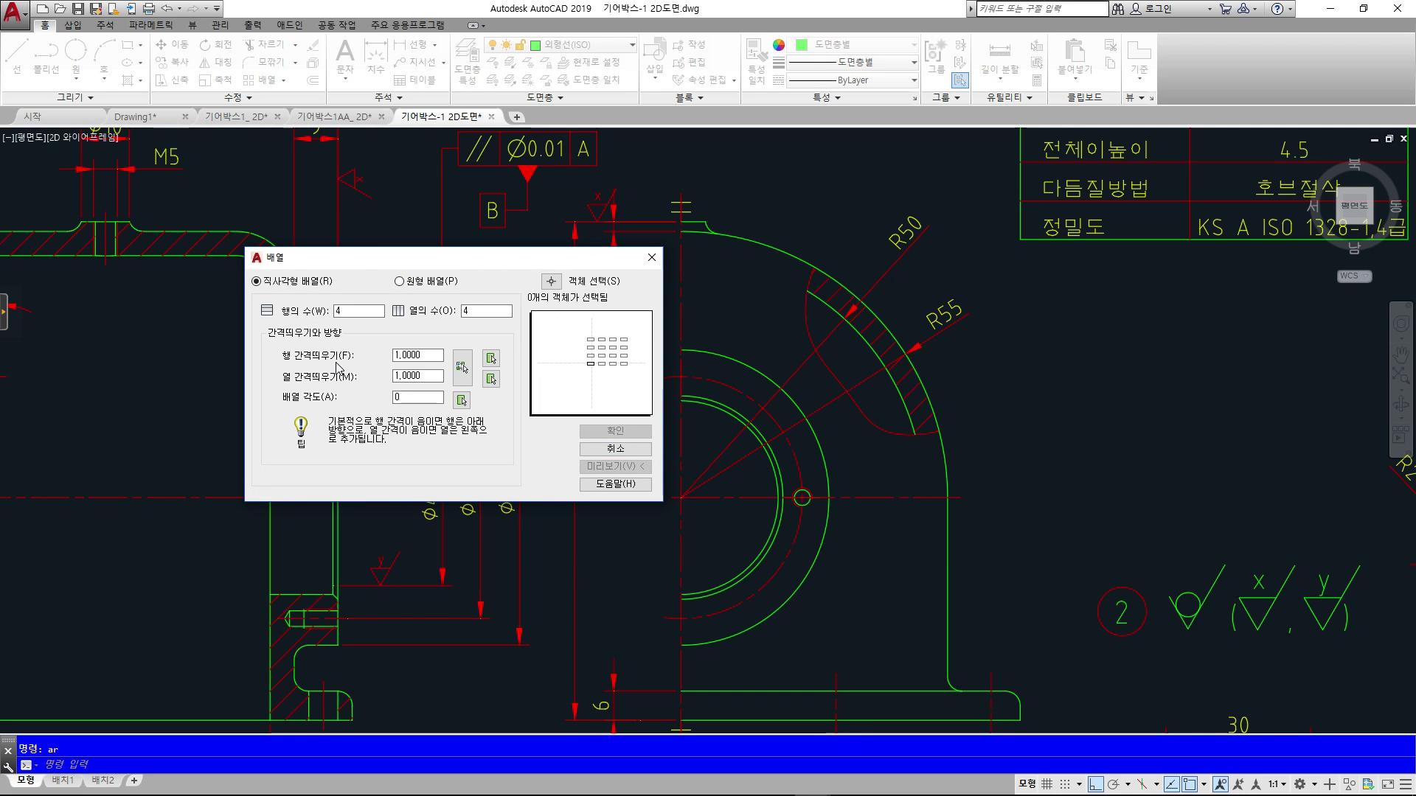
pyautogui.click(399, 282)
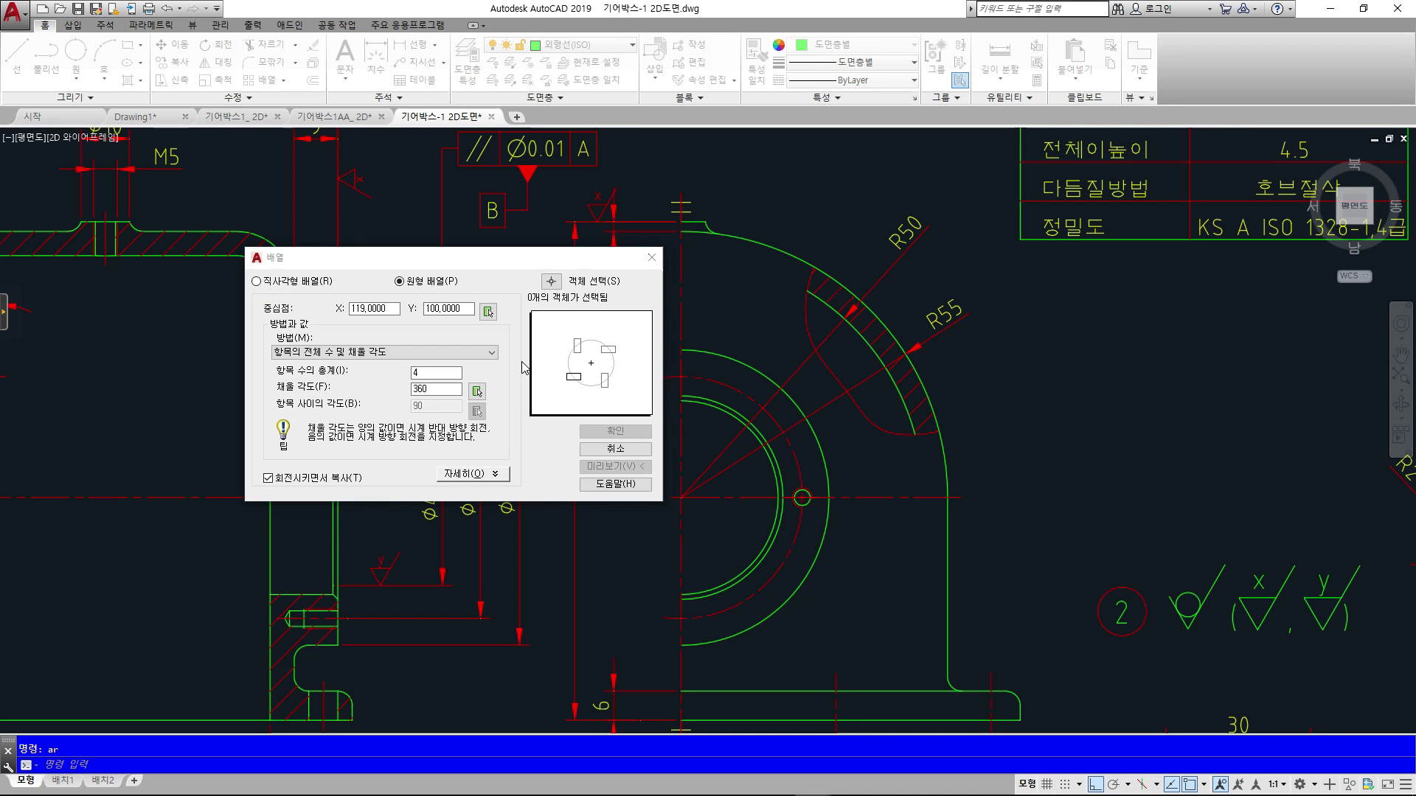
pyautogui.moveTo(430, 253); pyautogui.dragTo(368, 244)
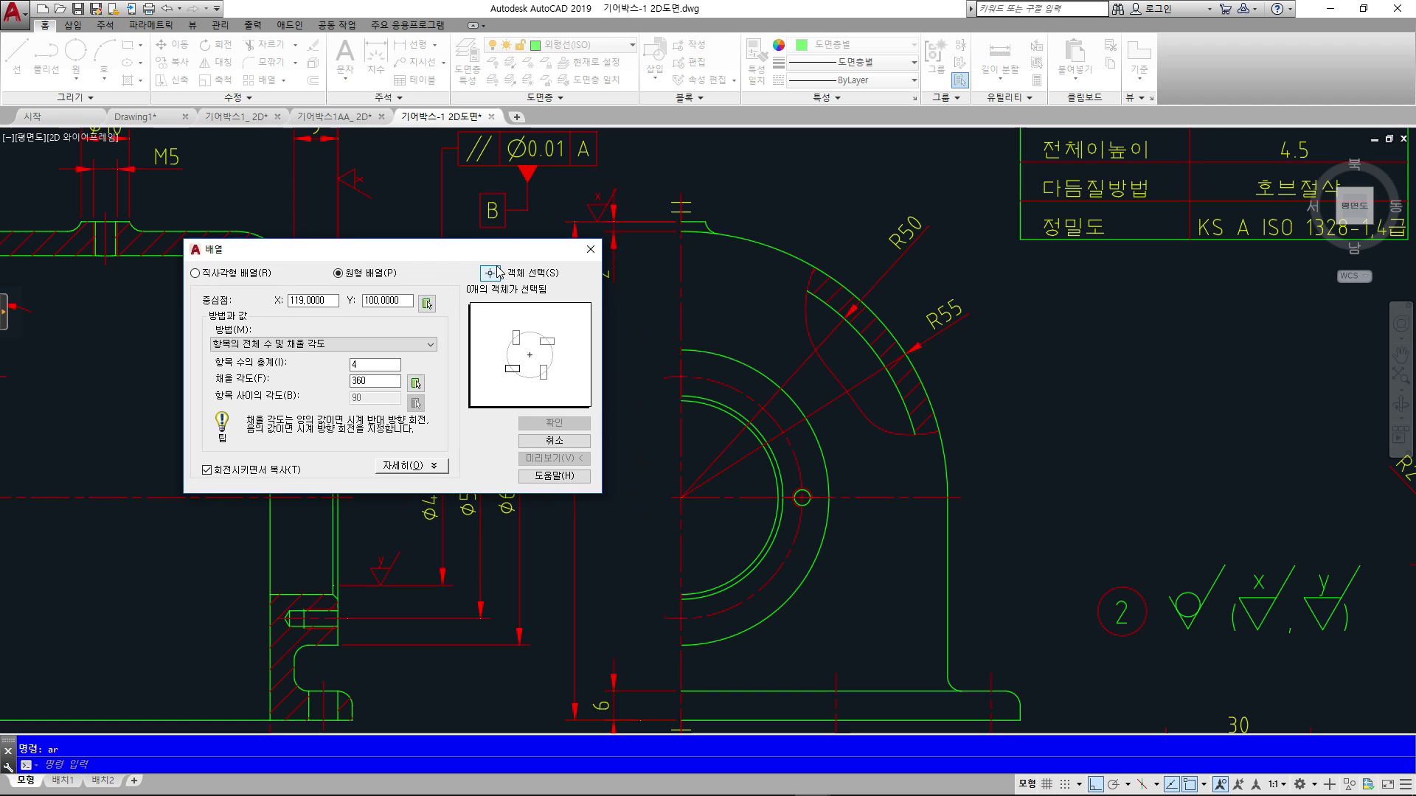
pyautogui.click(496, 277)
pyautogui.click(754, 477)
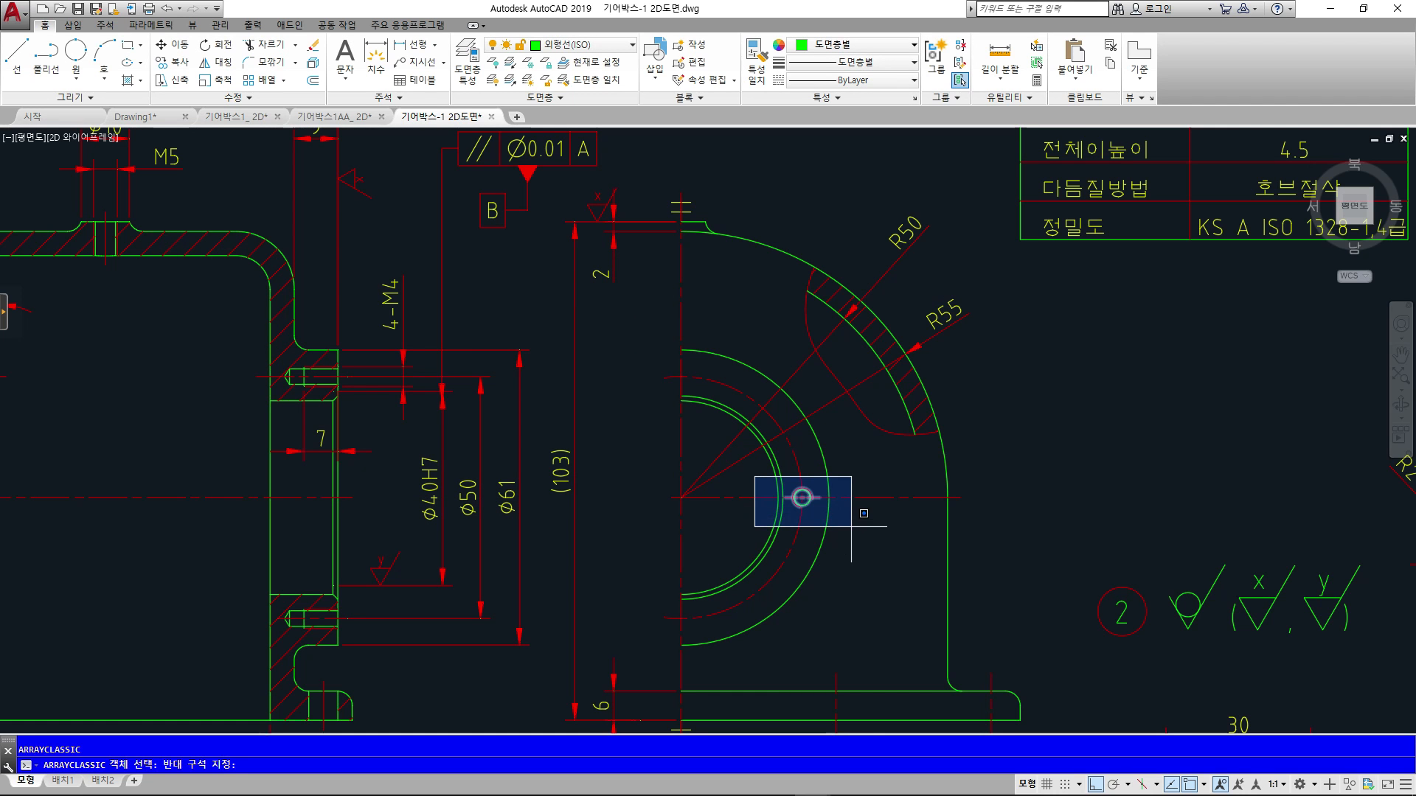
pyautogui.click(848, 526)
pyautogui.press('Return')
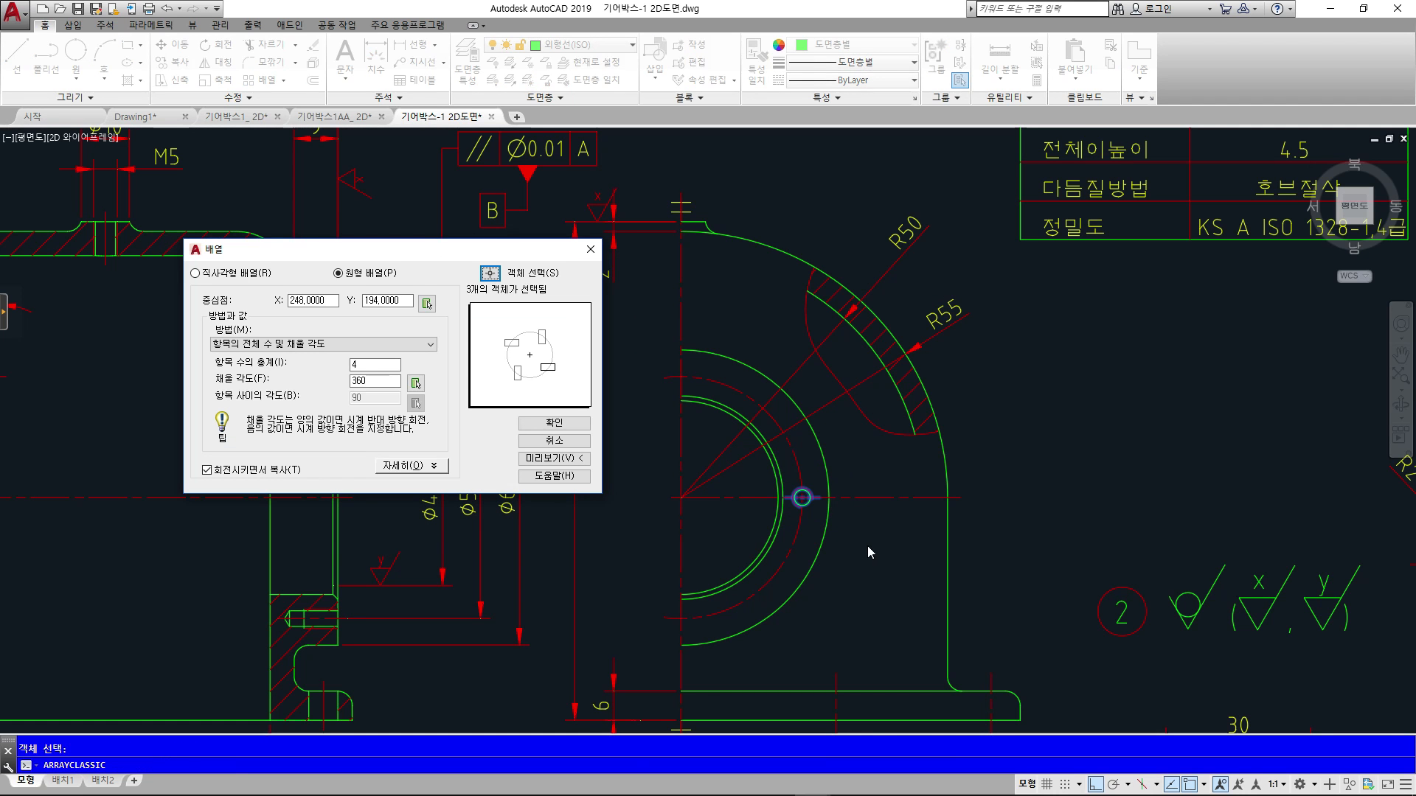
# - Centre the polar array on the bore's centre, preview it with 4 items over 360 degrees, and apply it
pyautogui.click(427, 304)
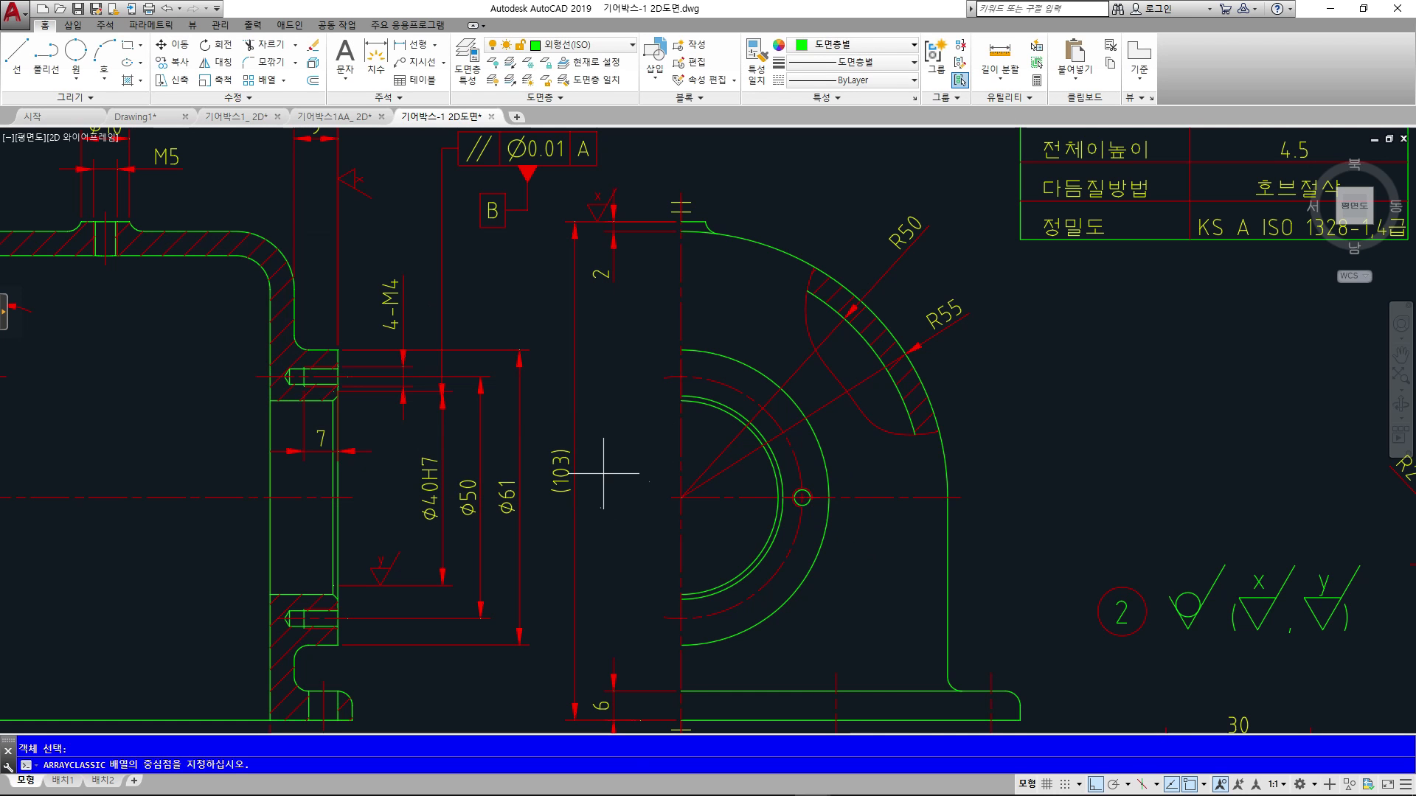
pyautogui.click(681, 498)
pyautogui.moveTo(377, 367); pyautogui.dragTo(289, 374)
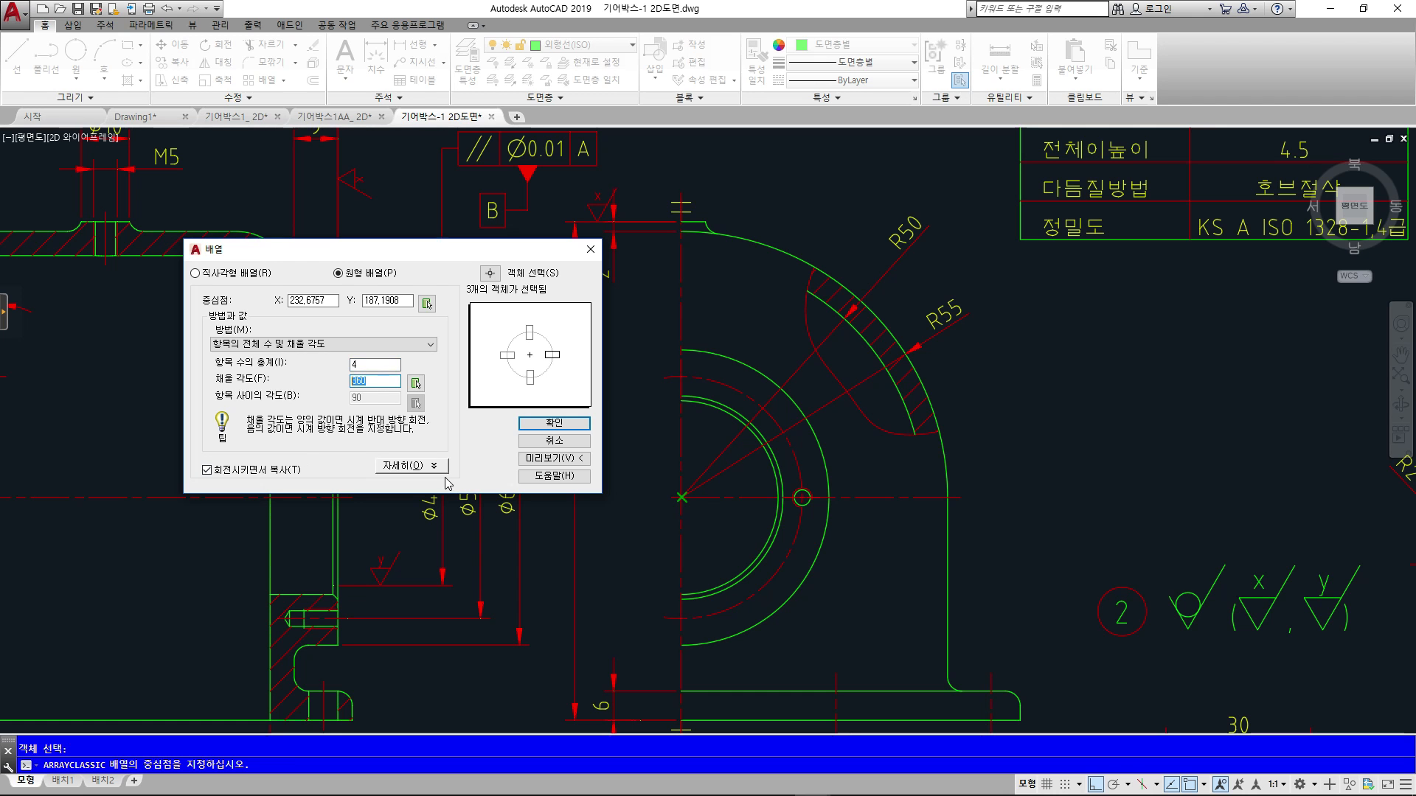
pyautogui.click(555, 458)
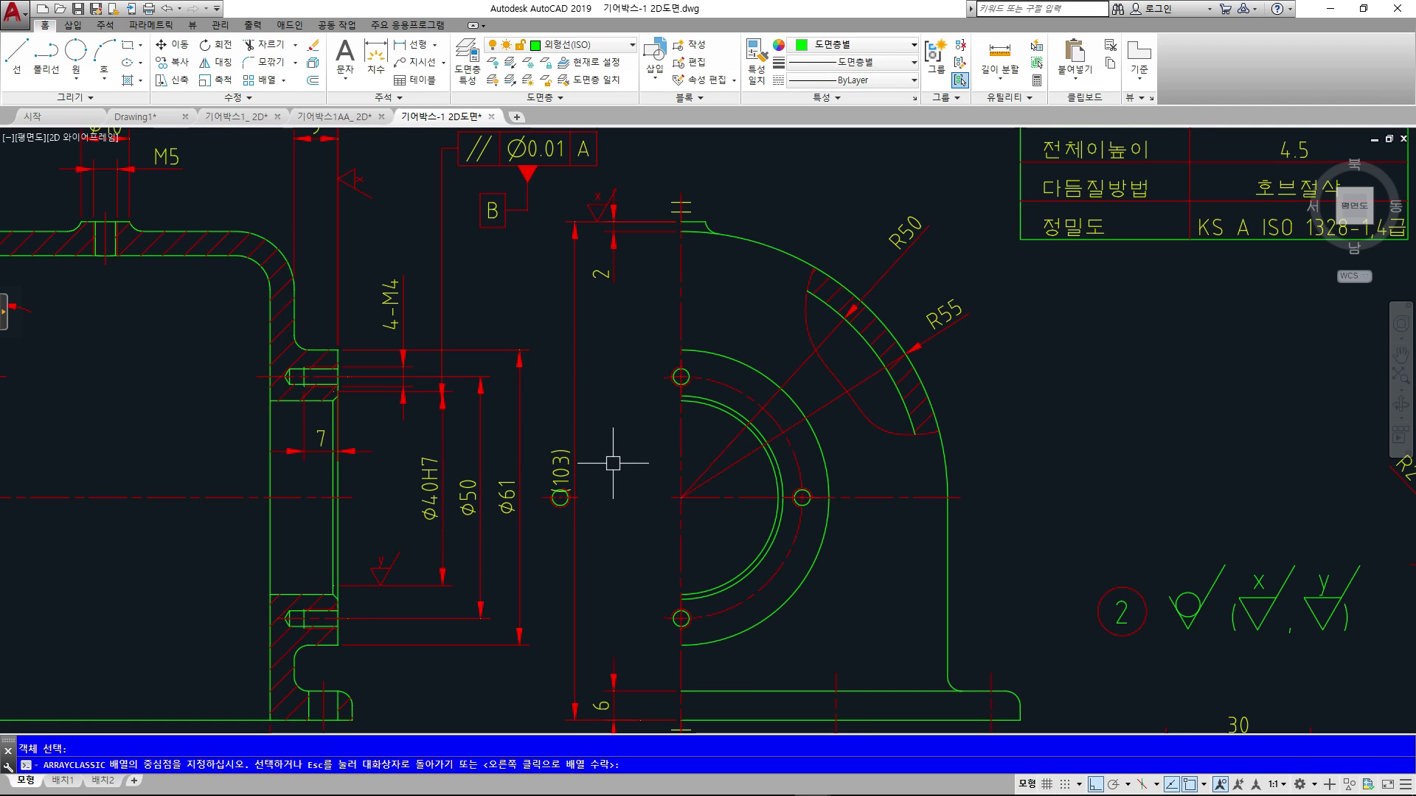
pyautogui.press('Escape')
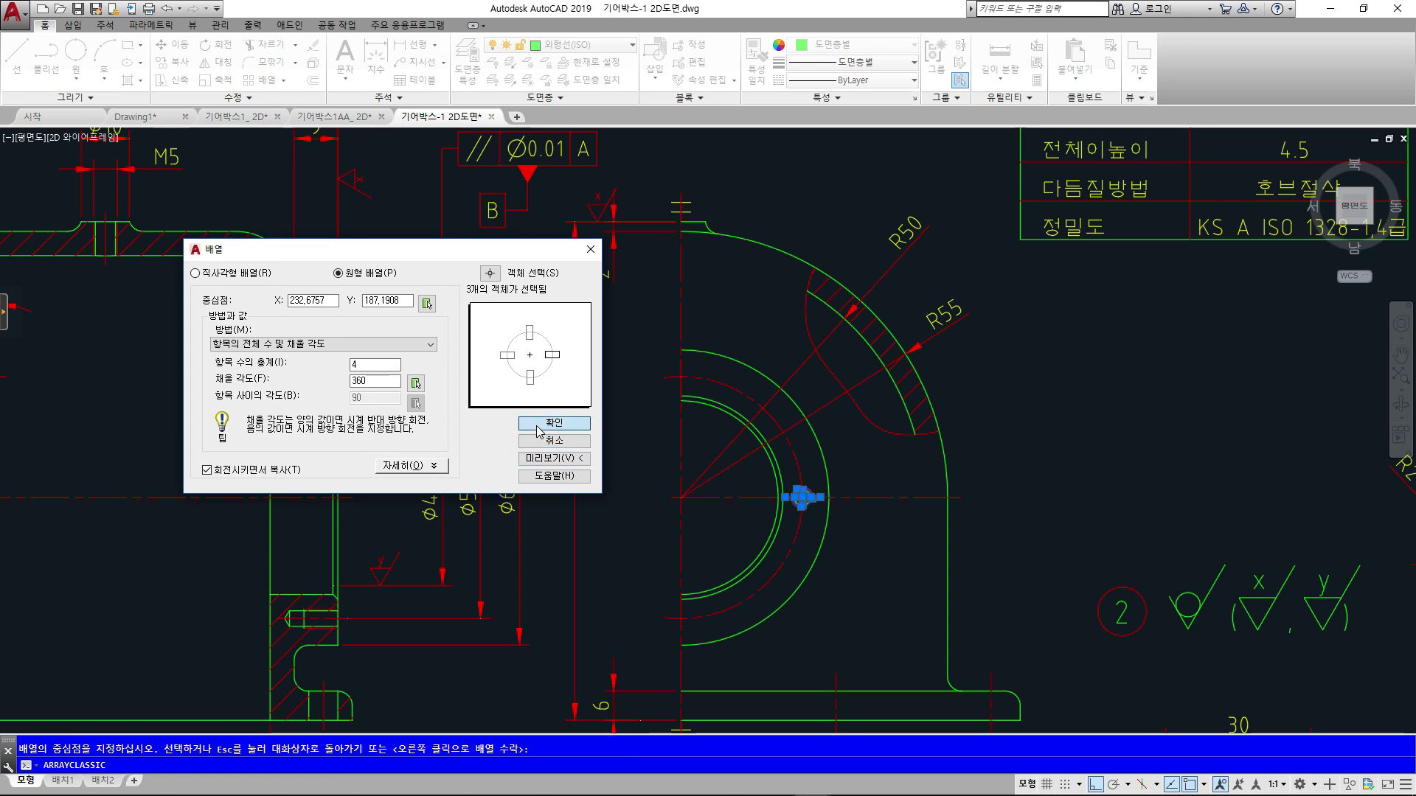
pyautogui.click(538, 425)
# - Erase the arrayed bolt hole copy that falls on the open side of the centreline, beside the (103) dimension
pyautogui.scroll(3, 562, 509)
pyautogui.click(544, 452)
pyautogui.click(746, 580)
pyautogui.press('Delete')
# - Trim the upper and lower bolt holes back to the vertical centreline, removing the halves outside the half side view
pyautogui.moveTo(870, 363); pyautogui.dragTo(774, 444, button='middle')
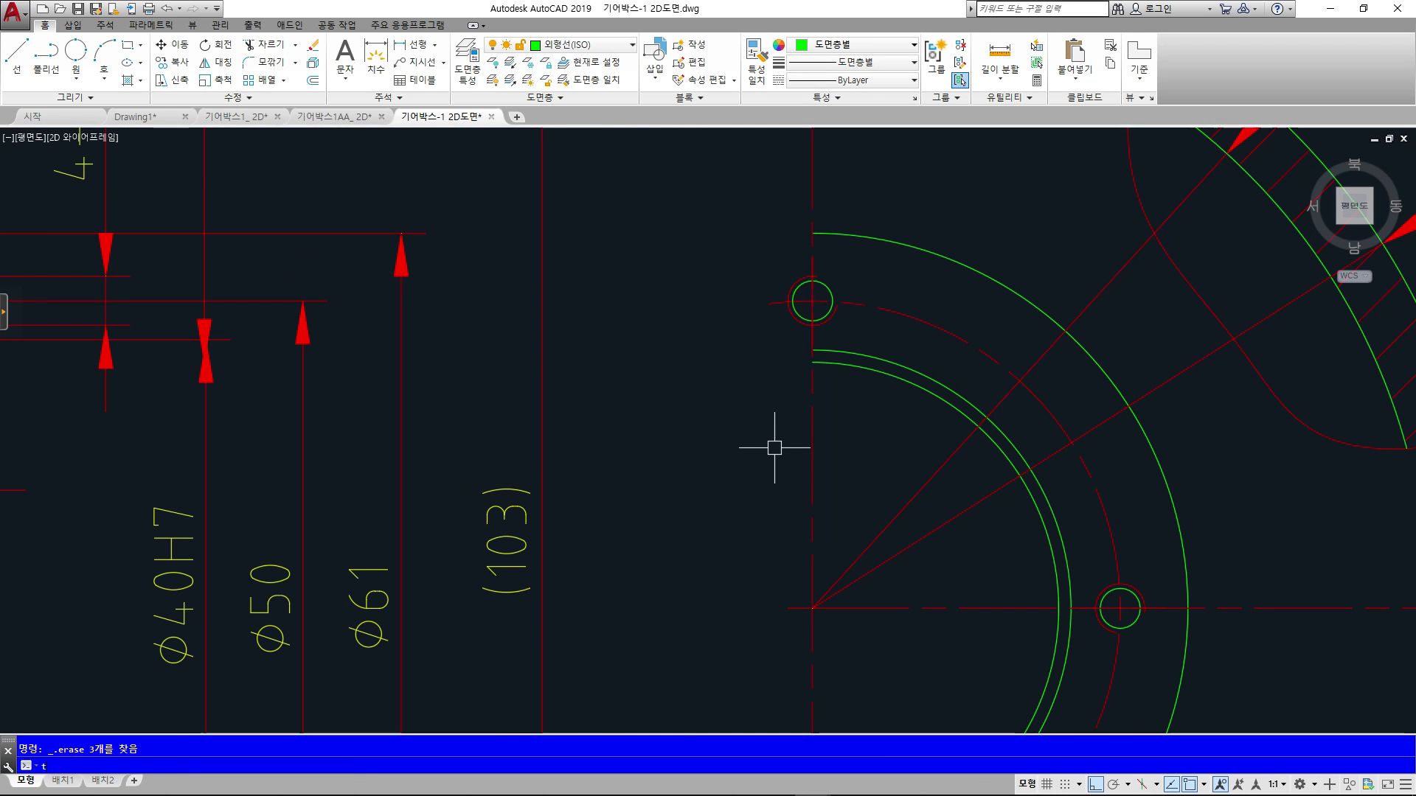
pyautogui.write('tr')
pyautogui.press('Return')
pyautogui.click(812, 516)
pyautogui.press('Return')
pyautogui.click(807, 366)
pyautogui.click(737, 258)
pyautogui.scroll(-5, 782, 449)
pyautogui.scroll(6, 720, 366)
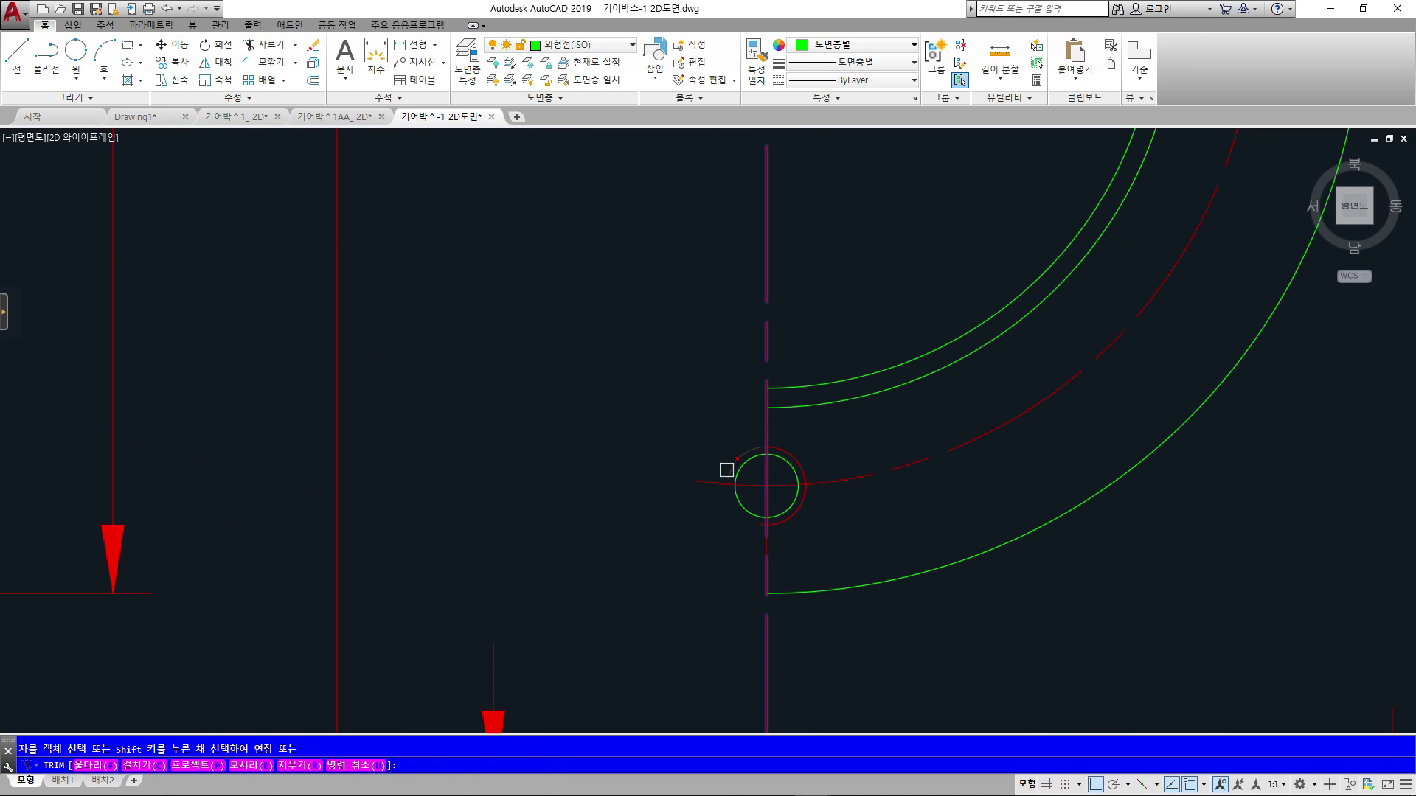
pyautogui.click(744, 559)
pyautogui.click(709, 432)
pyautogui.press('Return')
# - Extend the upper bolt hole's thread arc to the short vertical line through the hole
pyautogui.scroll(-4, 709, 430)
pyautogui.moveTo(713, 354); pyautogui.dragTo(726, 616, button='middle')
pyautogui.scroll(4, 720, 350)
pyautogui.press('Escape')
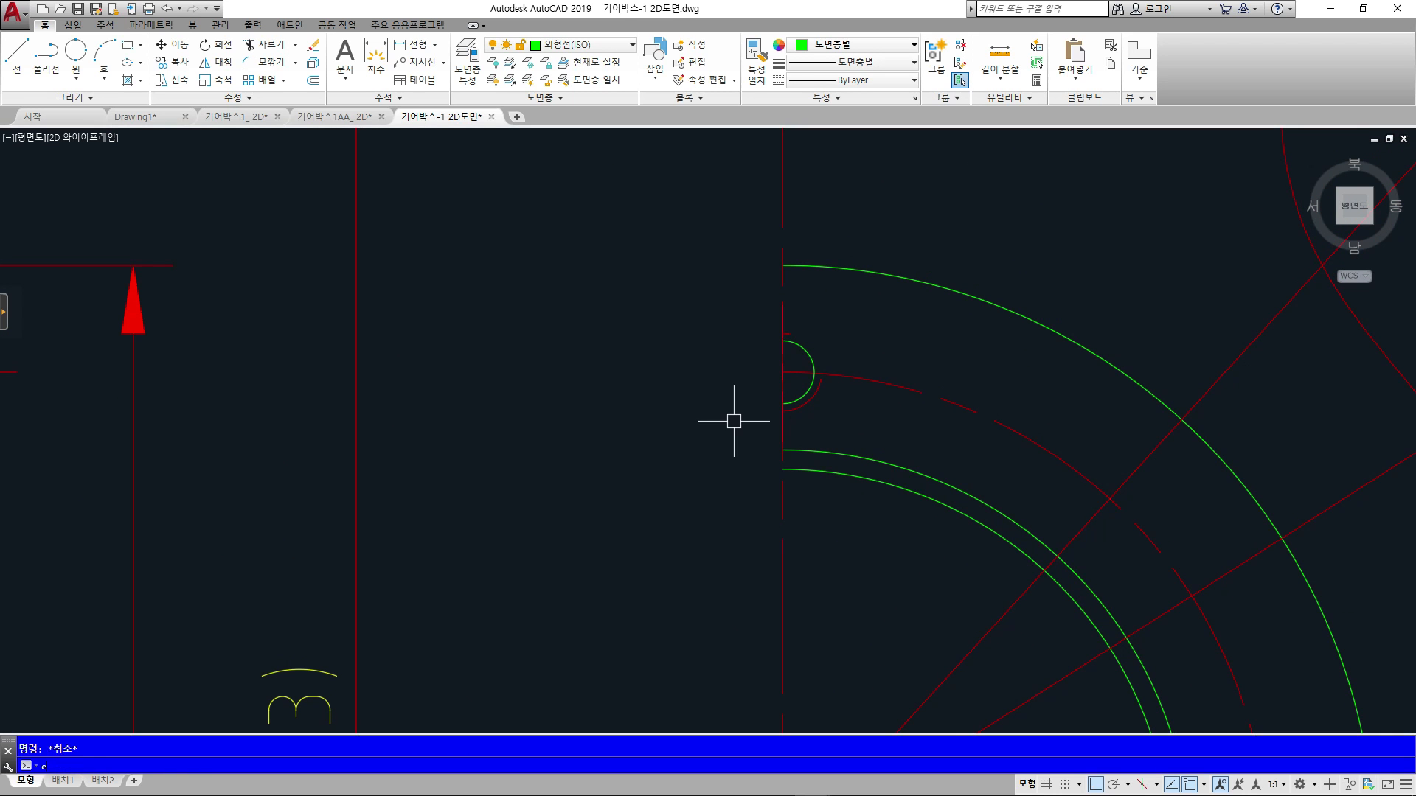
pyautogui.press('Return')
pyautogui.click(780, 432)
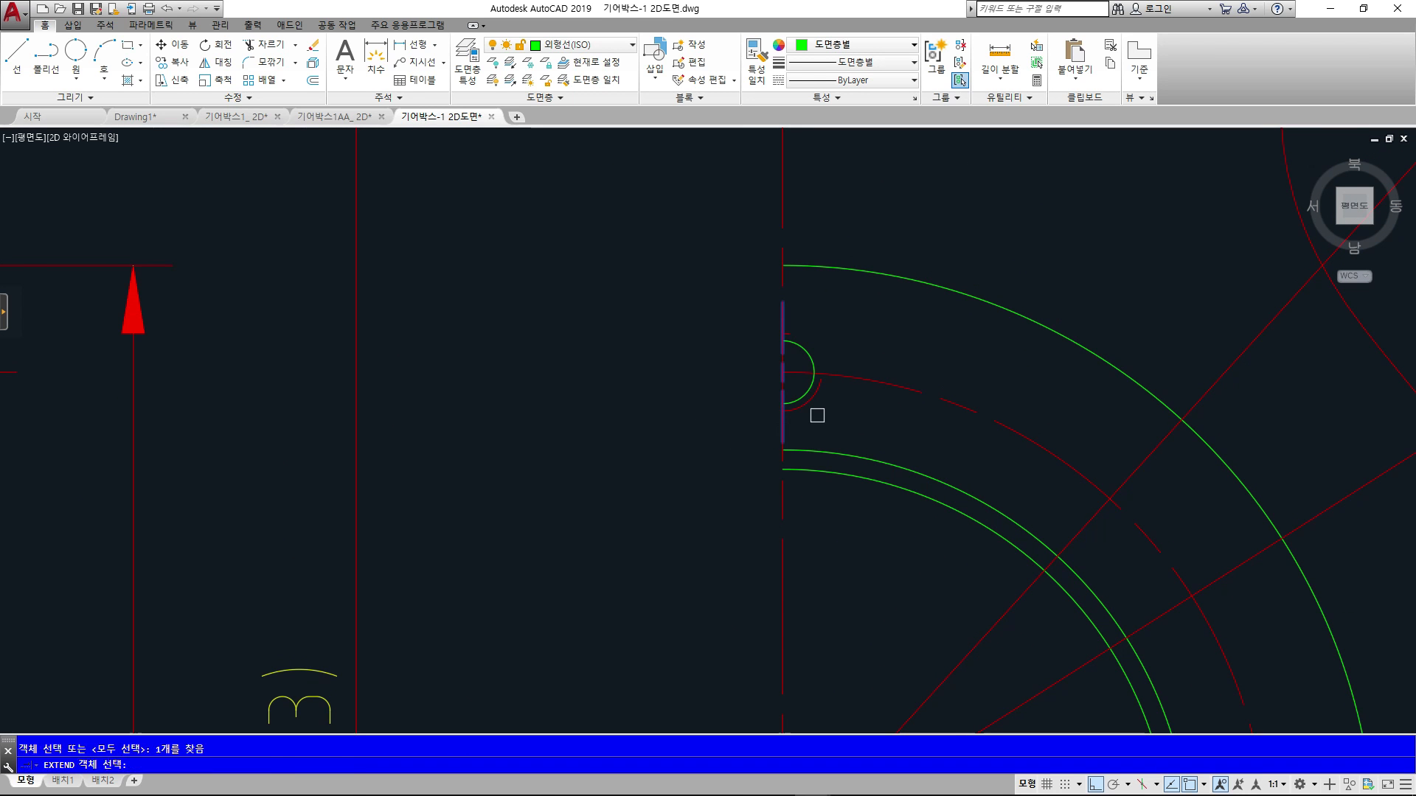
pyautogui.press('Return')
pyautogui.press('Return')
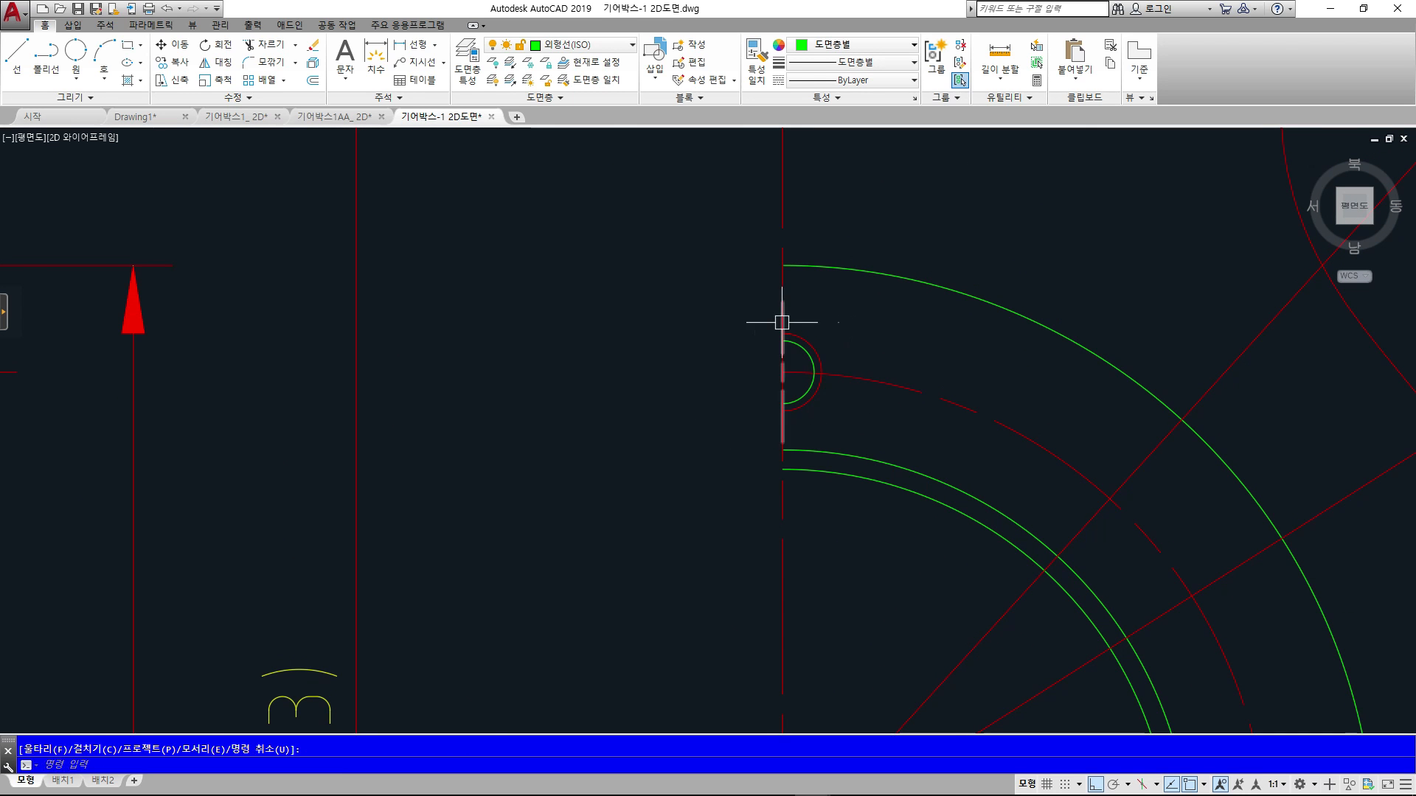
# - Switch to Drawing1 and draw a small circle inside the border near the middle of its upper edge
pyautogui.scroll(-6, 693, 445)
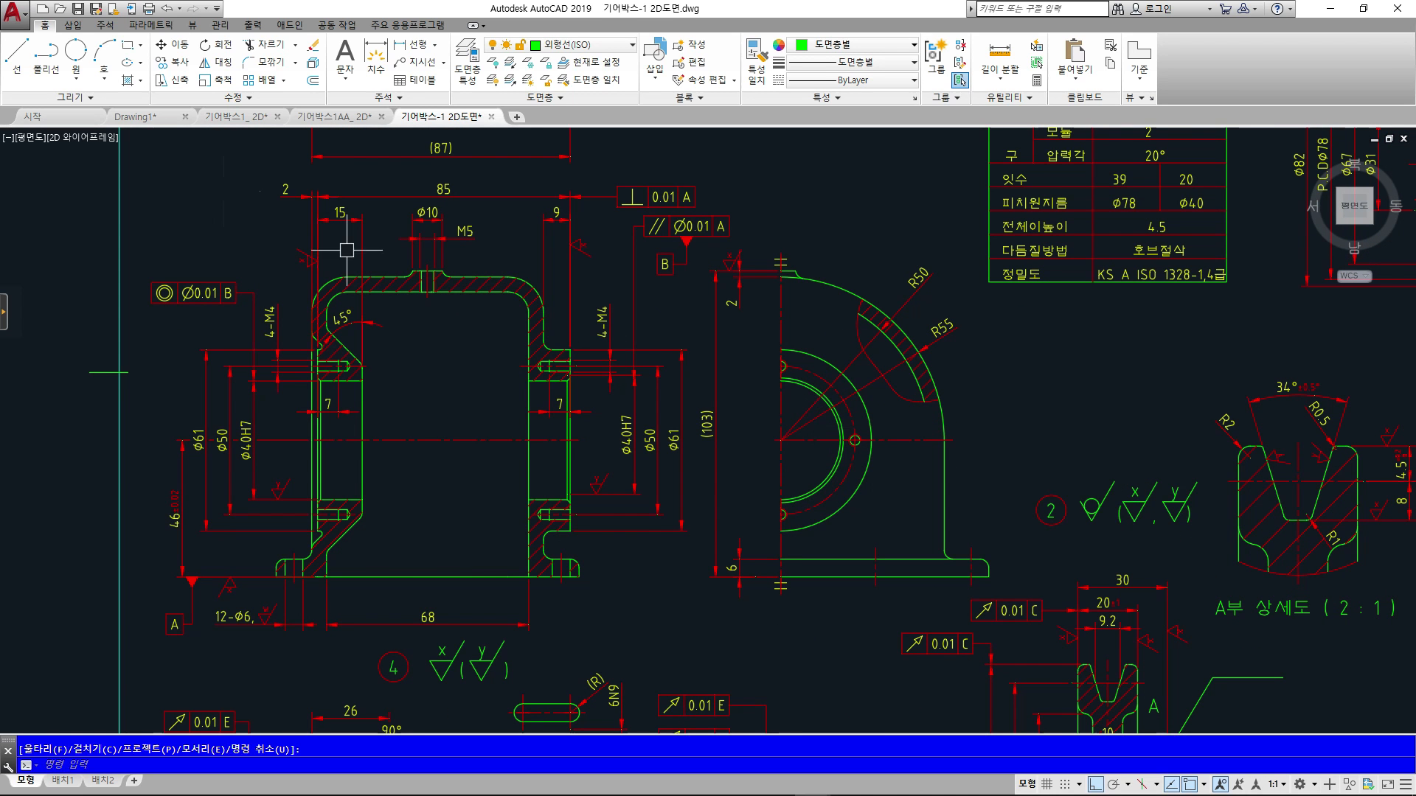
pyautogui.click(150, 117)
pyautogui.click(644, 409)
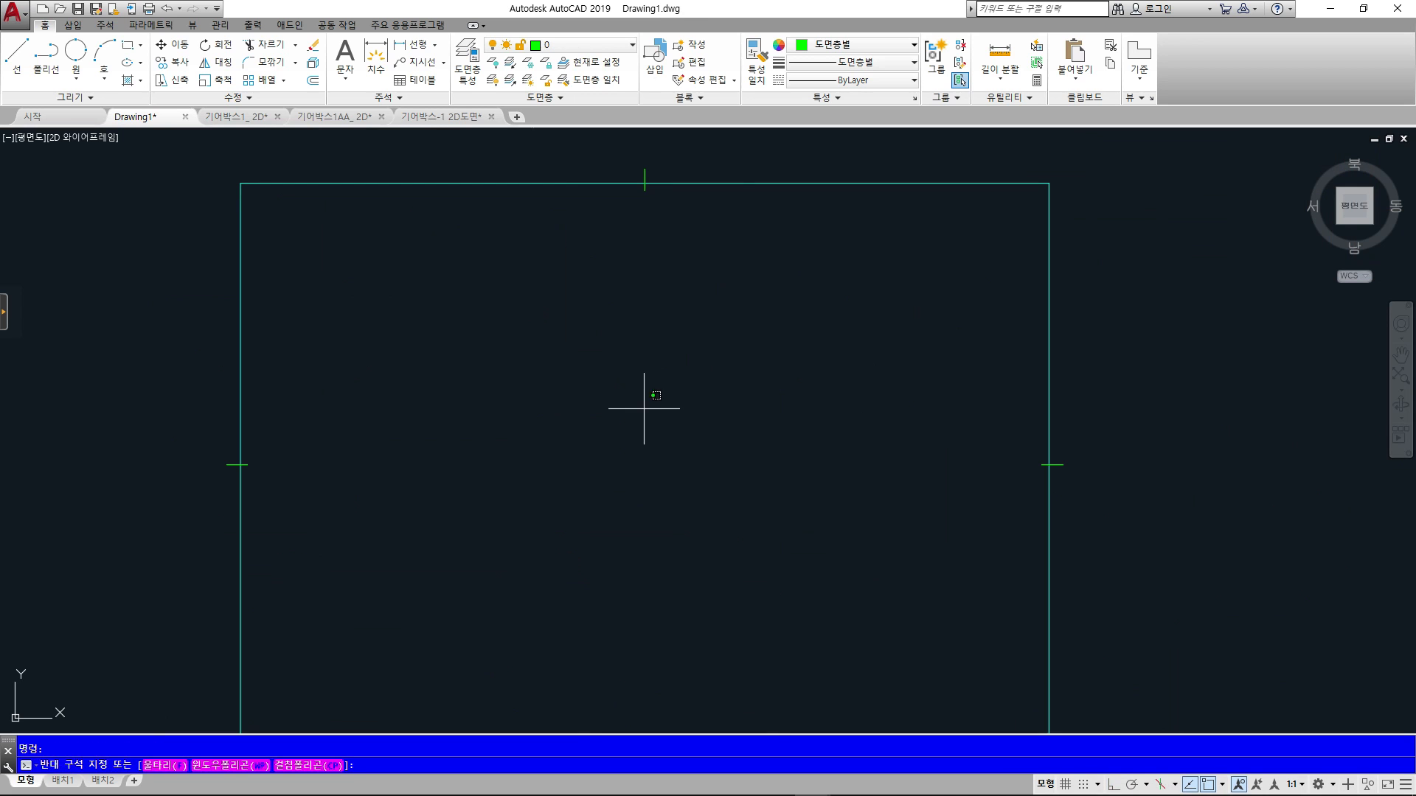
pyautogui.press('Escape')
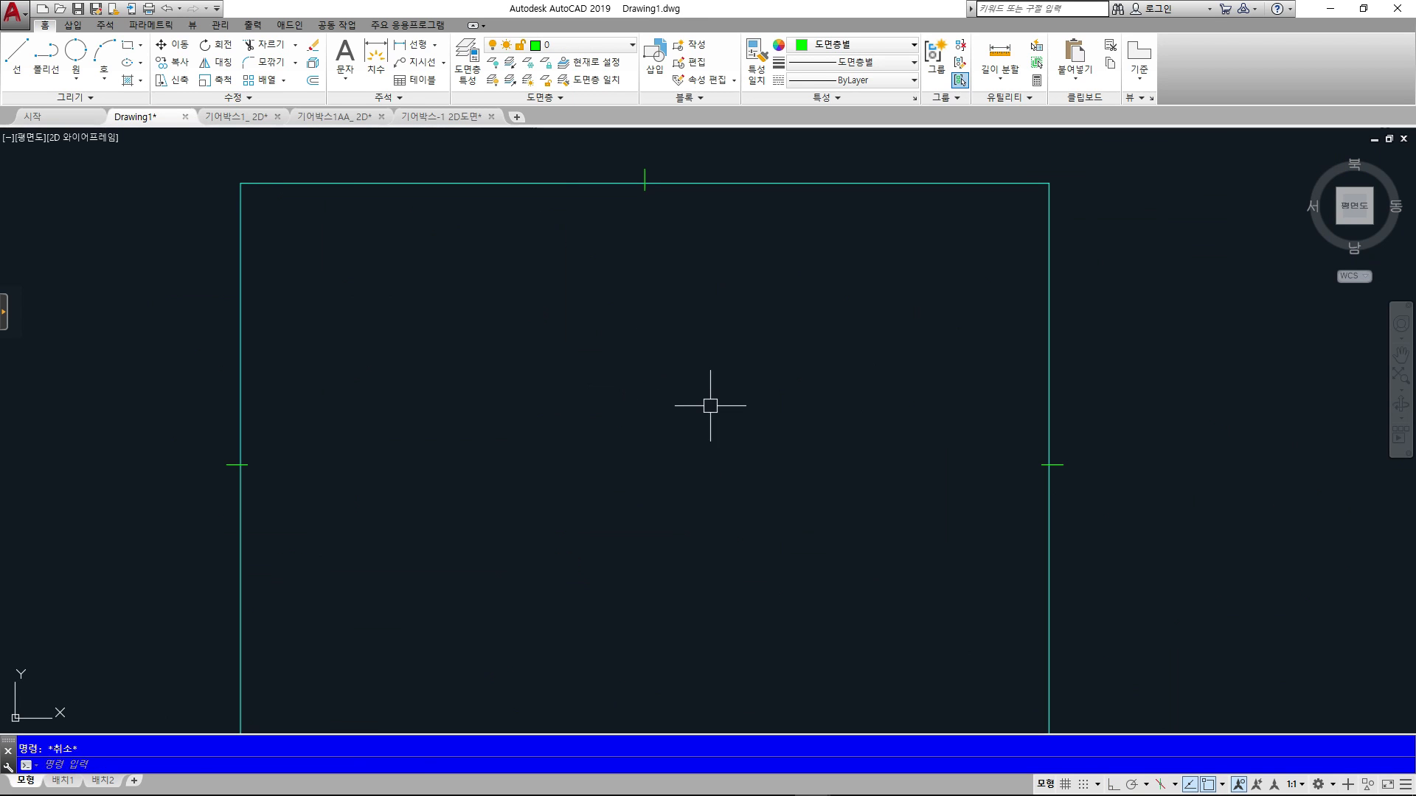
pyautogui.write('c')
pyautogui.press('Return')
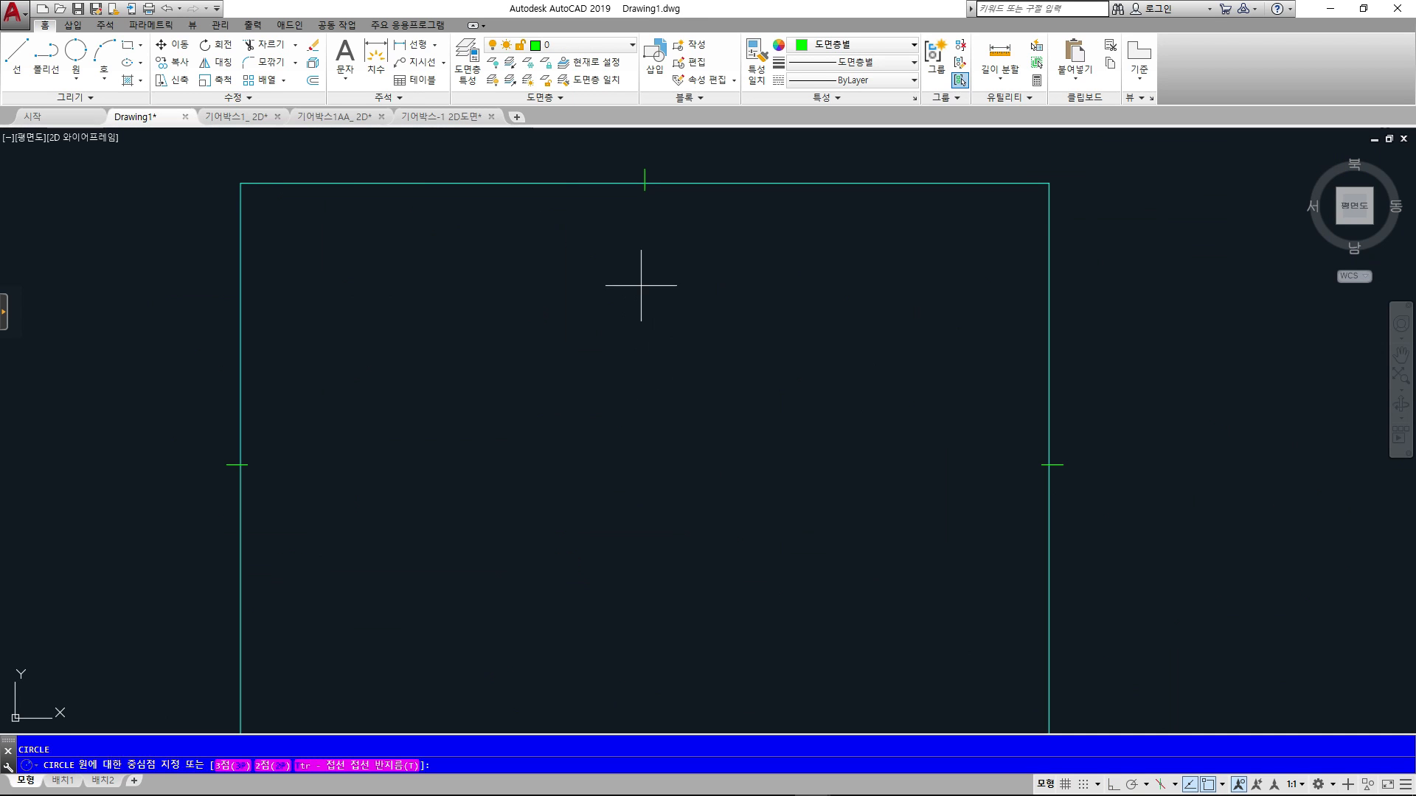
pyautogui.press('Escape')
pyautogui.write('c')
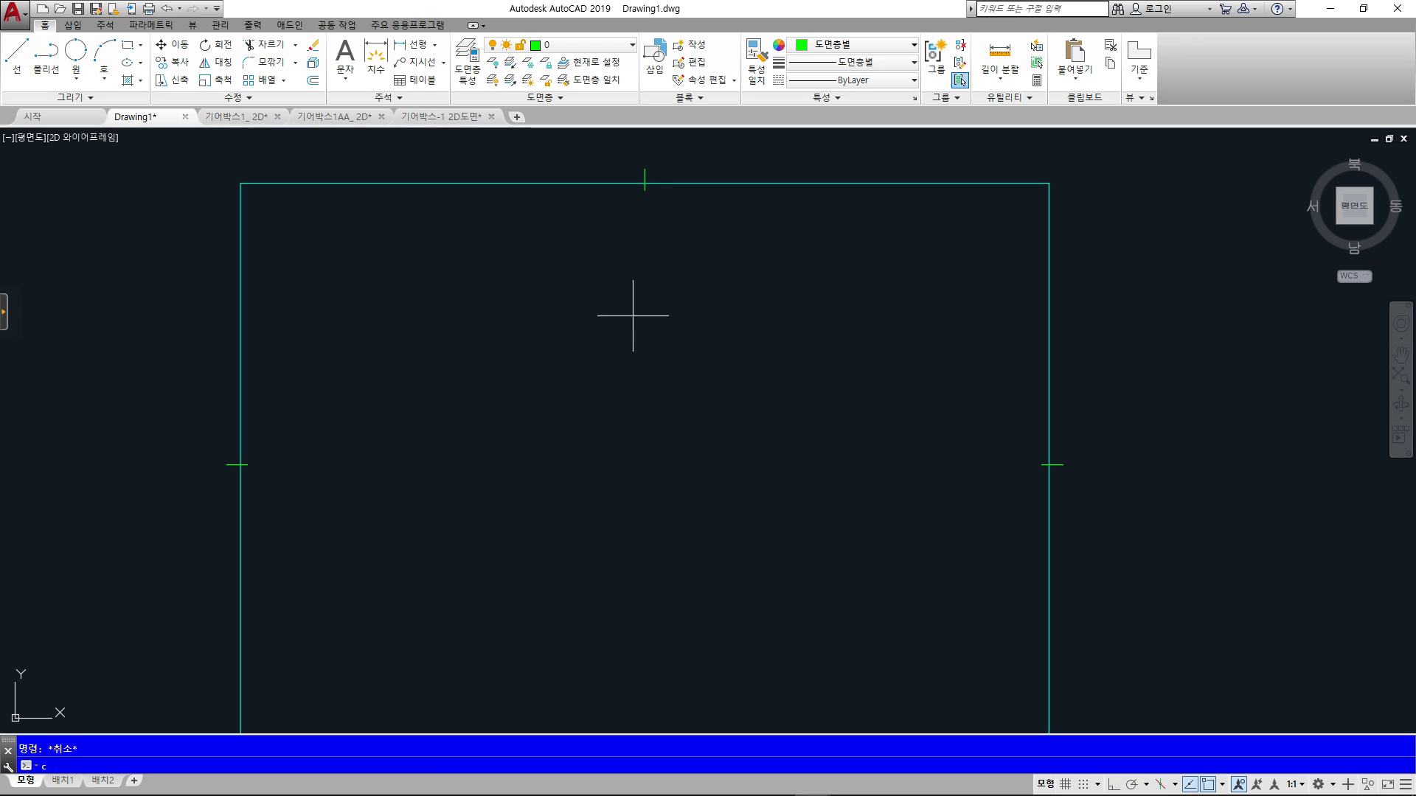
pyautogui.press('Return')
pyautogui.click(632, 284)
pyautogui.click(631, 317)
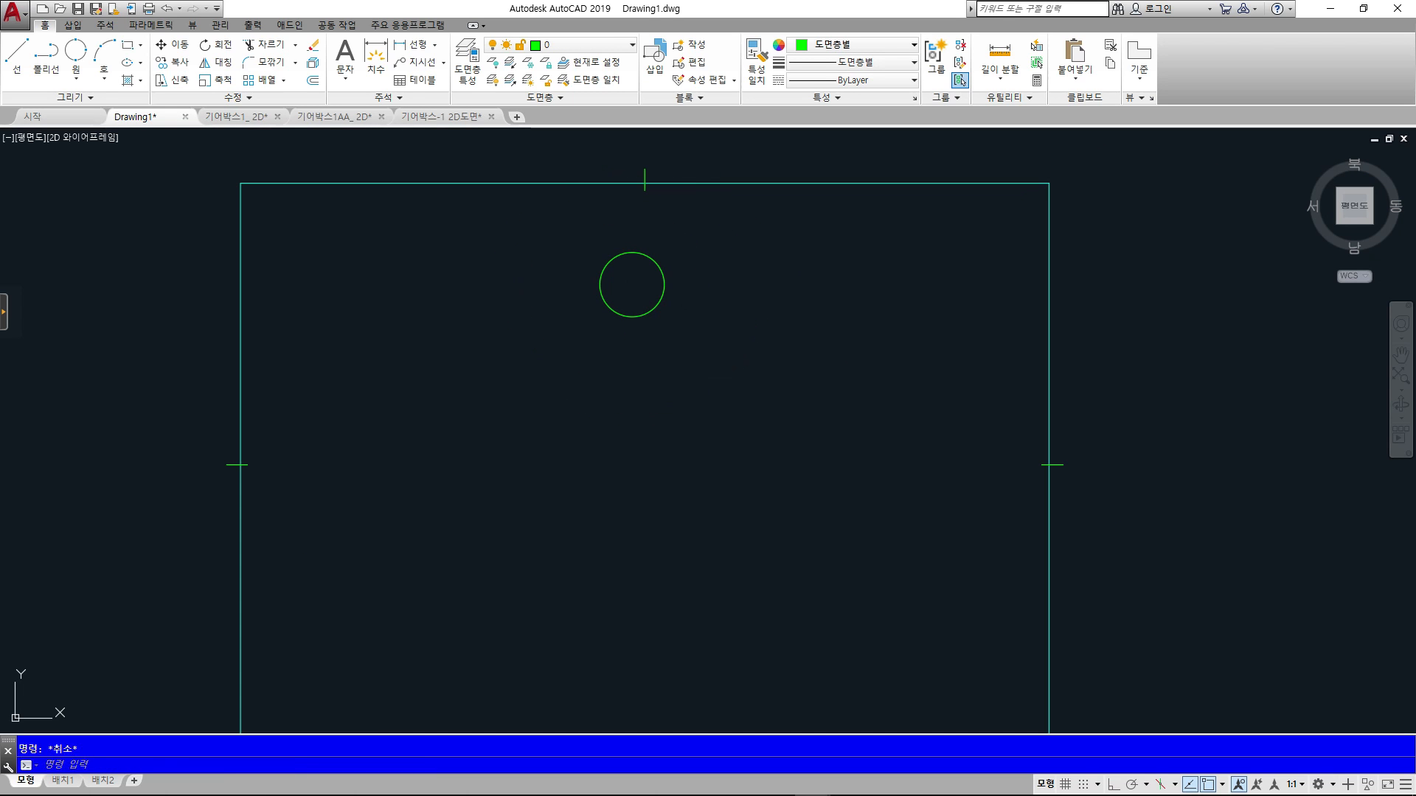
# - Turn on ortho mode and draw a vertical line downward from the circle's centre
pyautogui.write('l')
pyautogui.press('Return')
pyautogui.click(632, 285)
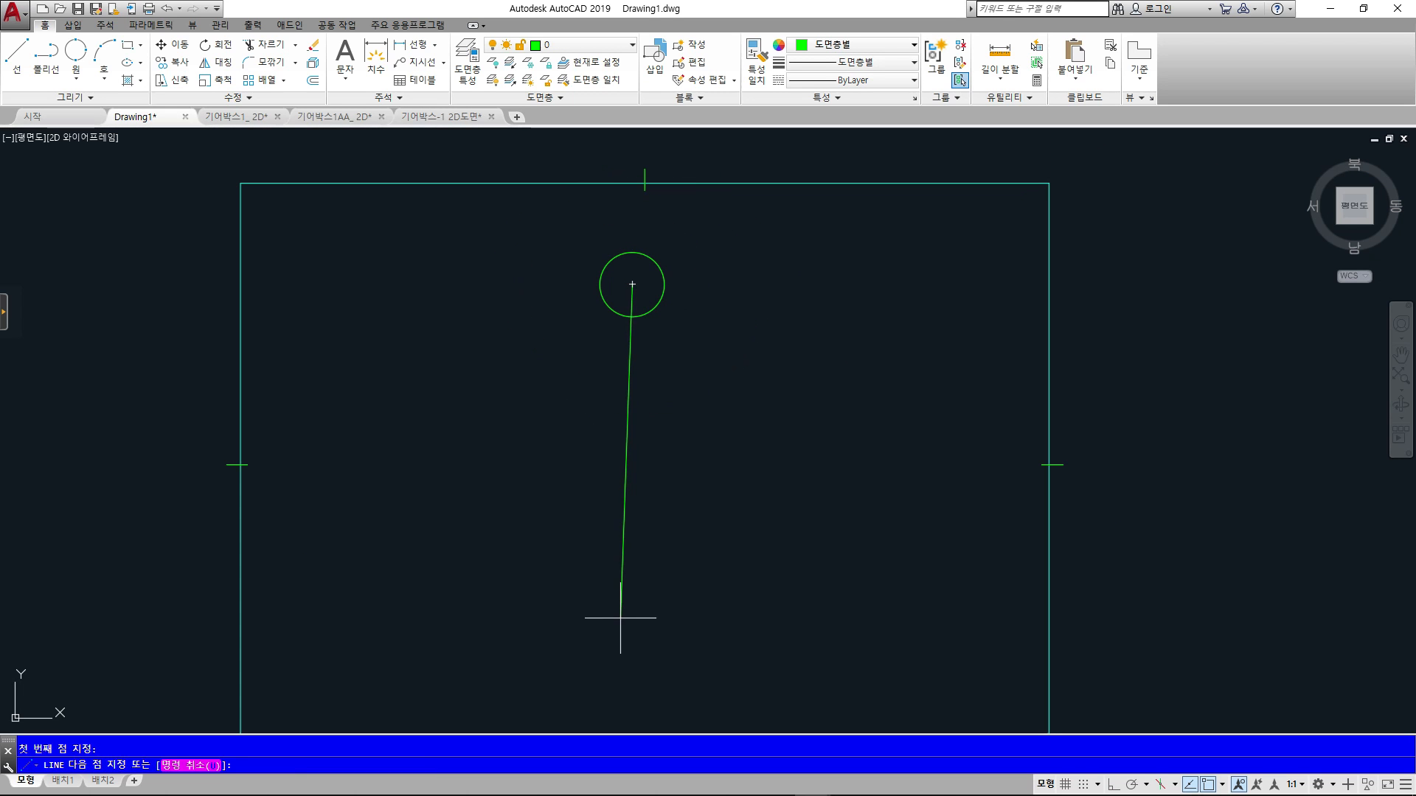
pyautogui.press('F8')
pyautogui.click(656, 505)
pyautogui.press('Escape')
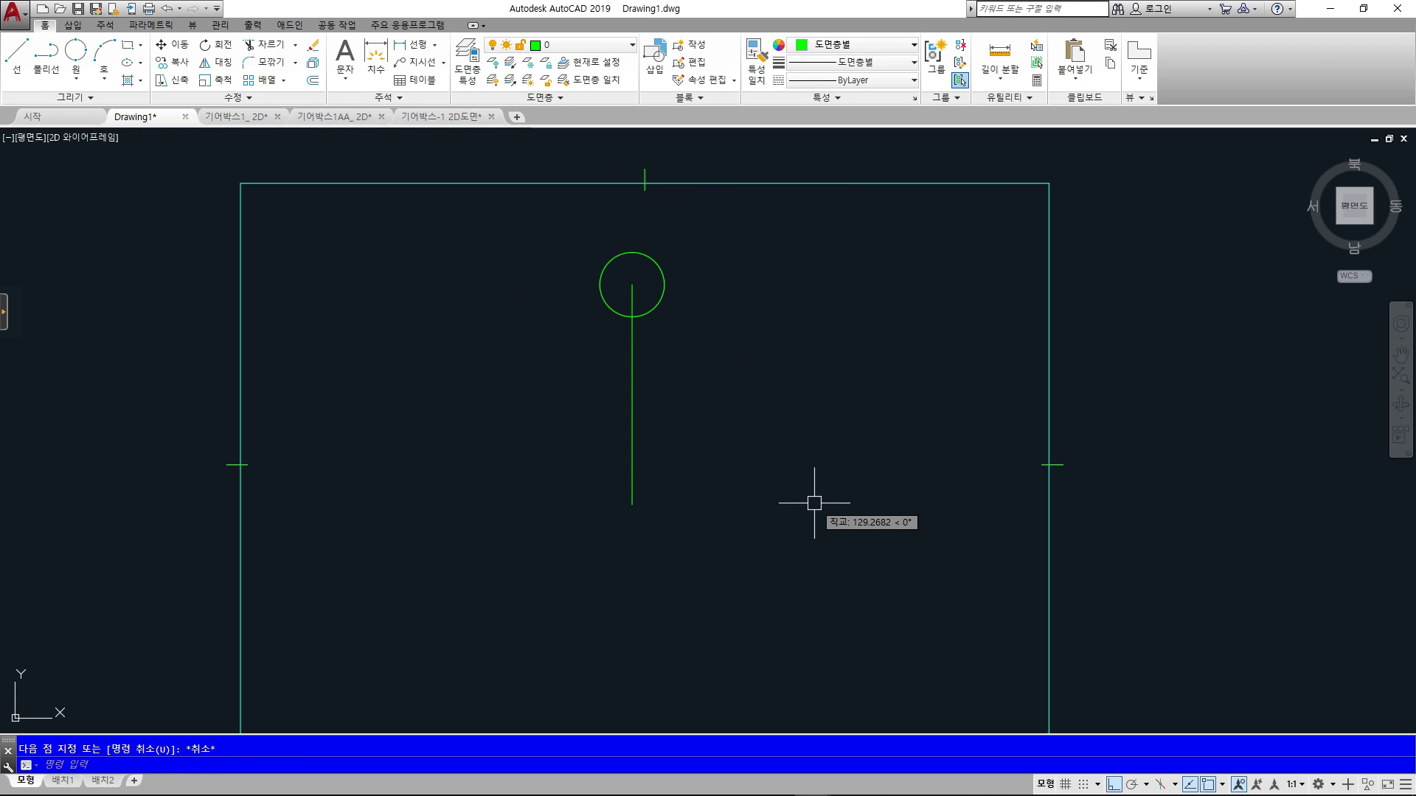
pyautogui.press('Escape')
# - Draw a separate horizontal line level with the vertical line's lower end, near the border's right edge
pyautogui.press('Return')
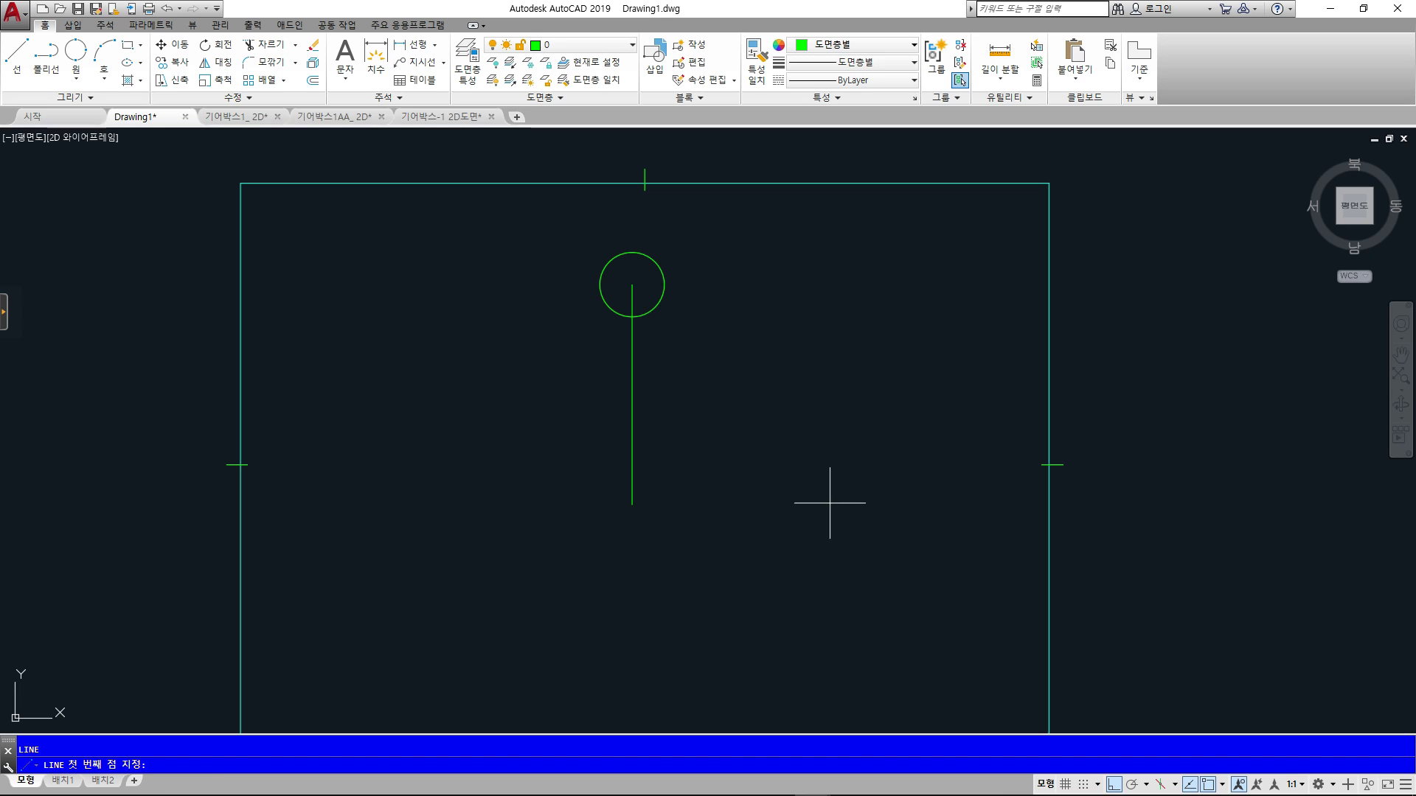
pyautogui.click(826, 502)
pyautogui.click(1016, 483)
pyautogui.press('Escape')
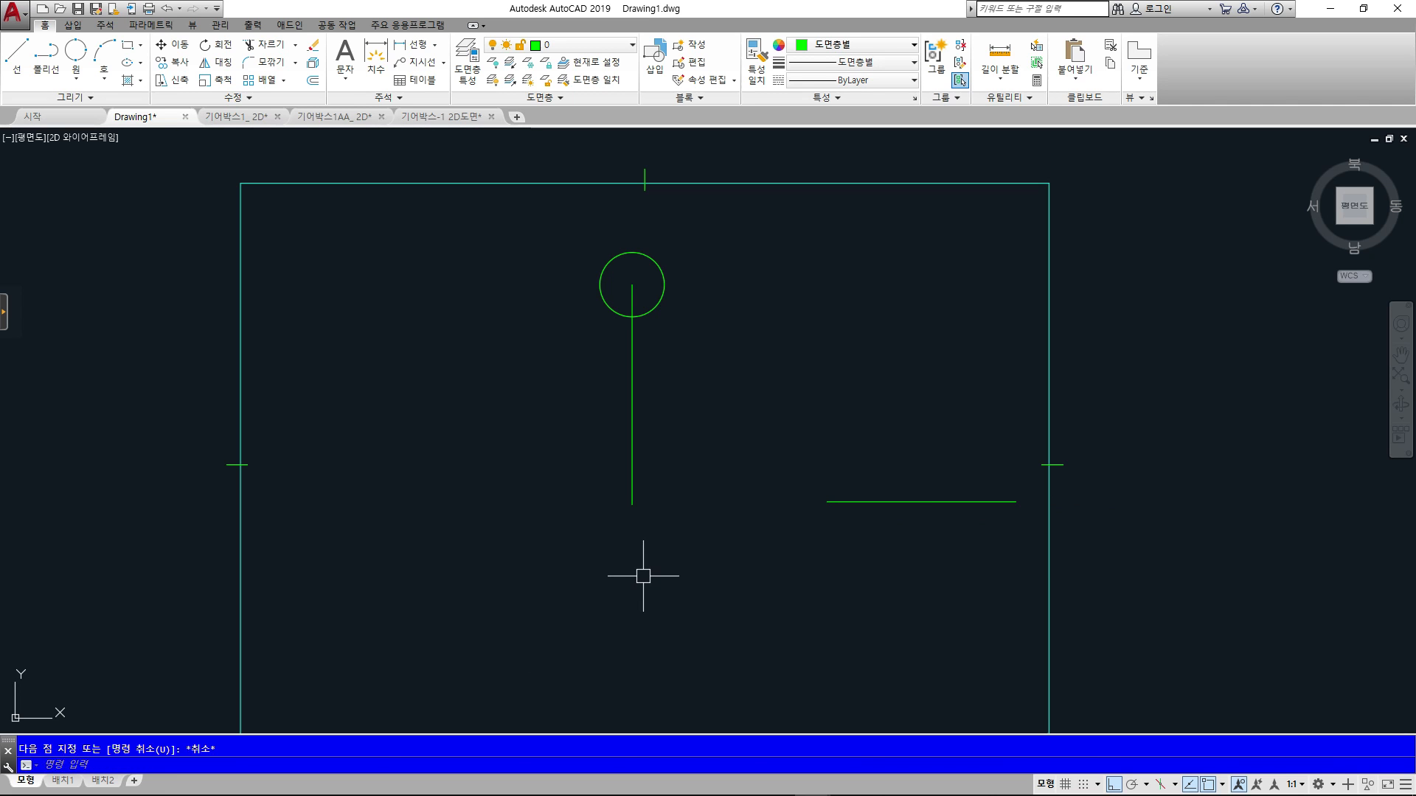
# - Open the classic Array dialog
pyautogui.press('Return')
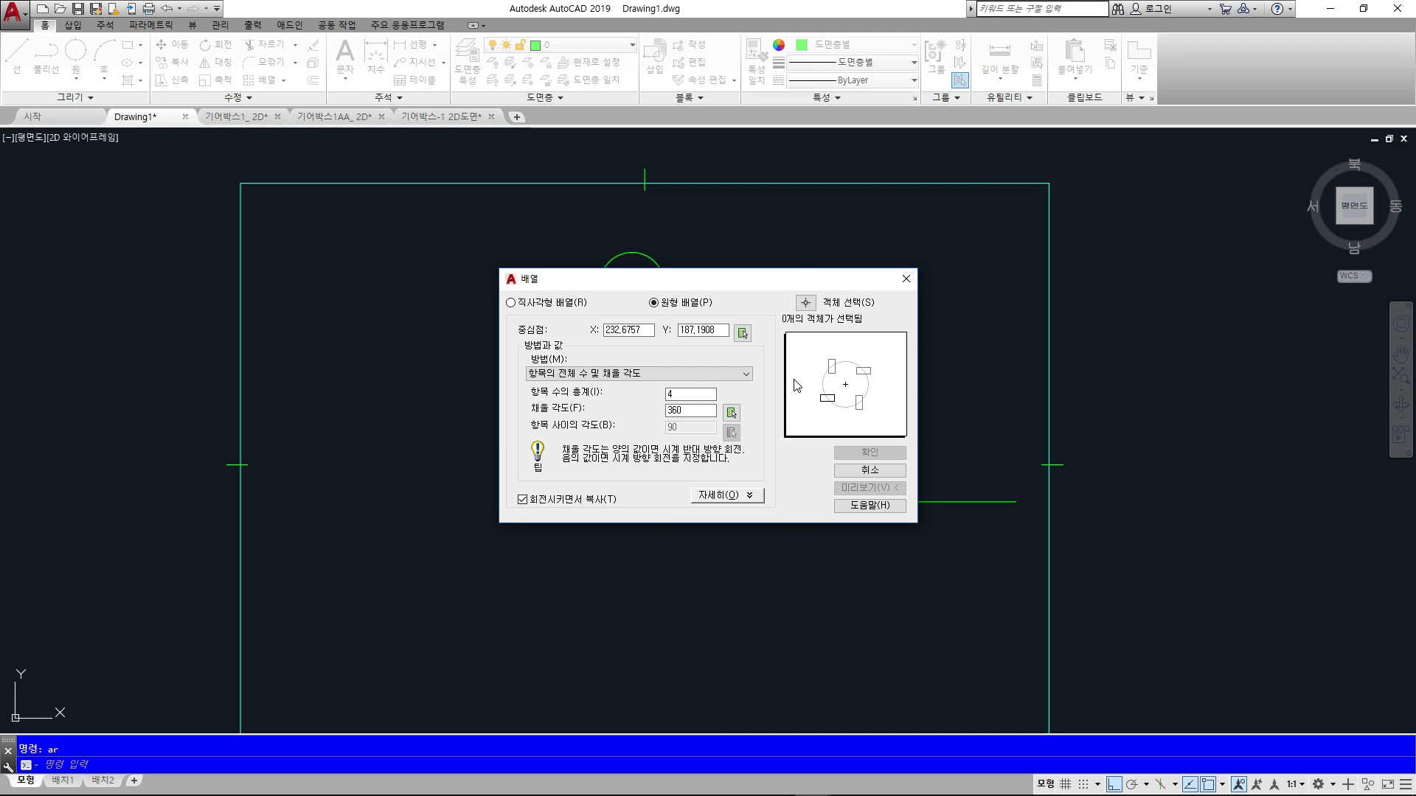
pyautogui.moveTo(773, 293)
pyautogui.mouseDown()
pyautogui.moveTo(795, 218)
pyautogui.moveTo(822, 258)
pyautogui.mouseUp()
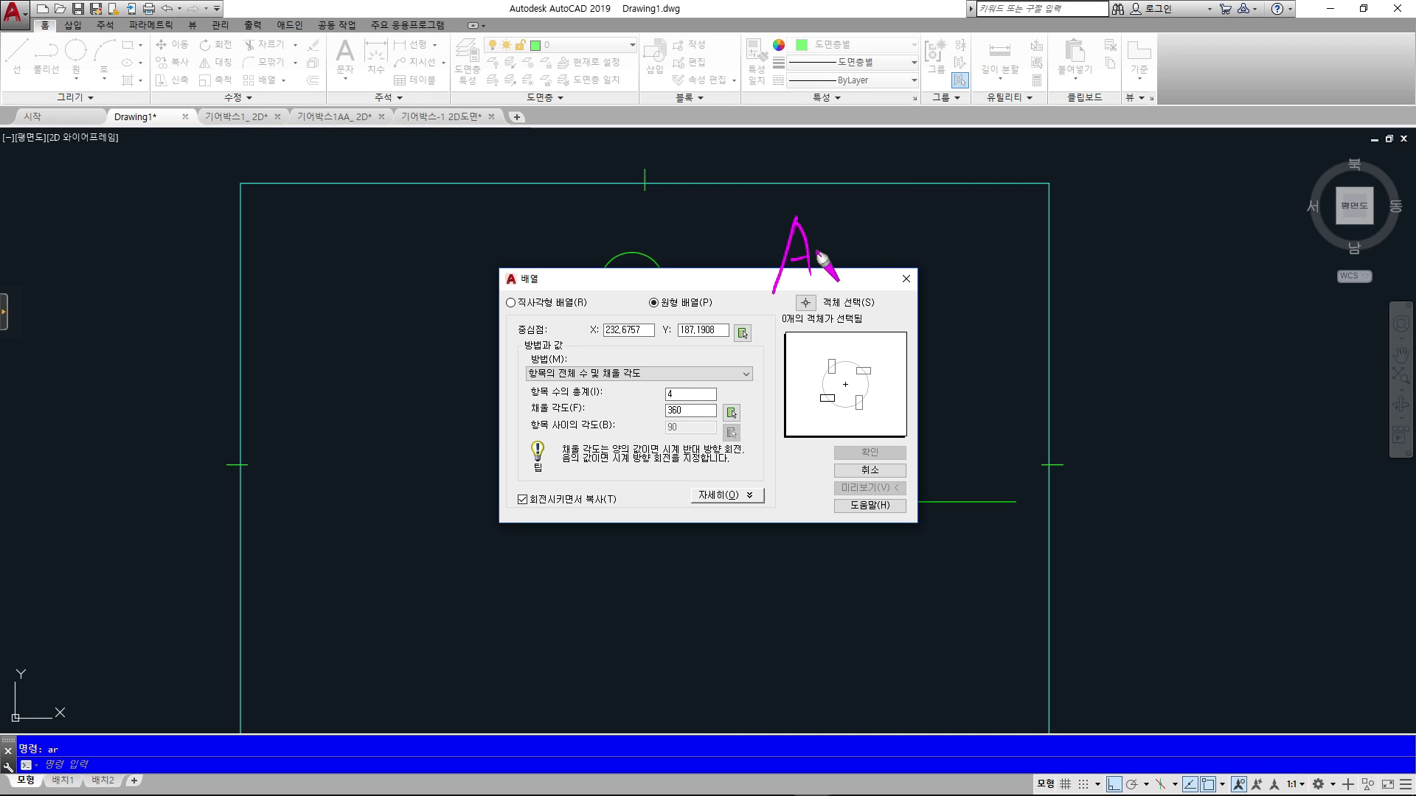
pyautogui.moveTo(894, 245); pyautogui.dragTo(897, 256)
pyautogui.moveTo(898, 243); pyautogui.dragTo(909, 284)
pyautogui.moveTo(979, 213); pyautogui.dragTo(984, 236)
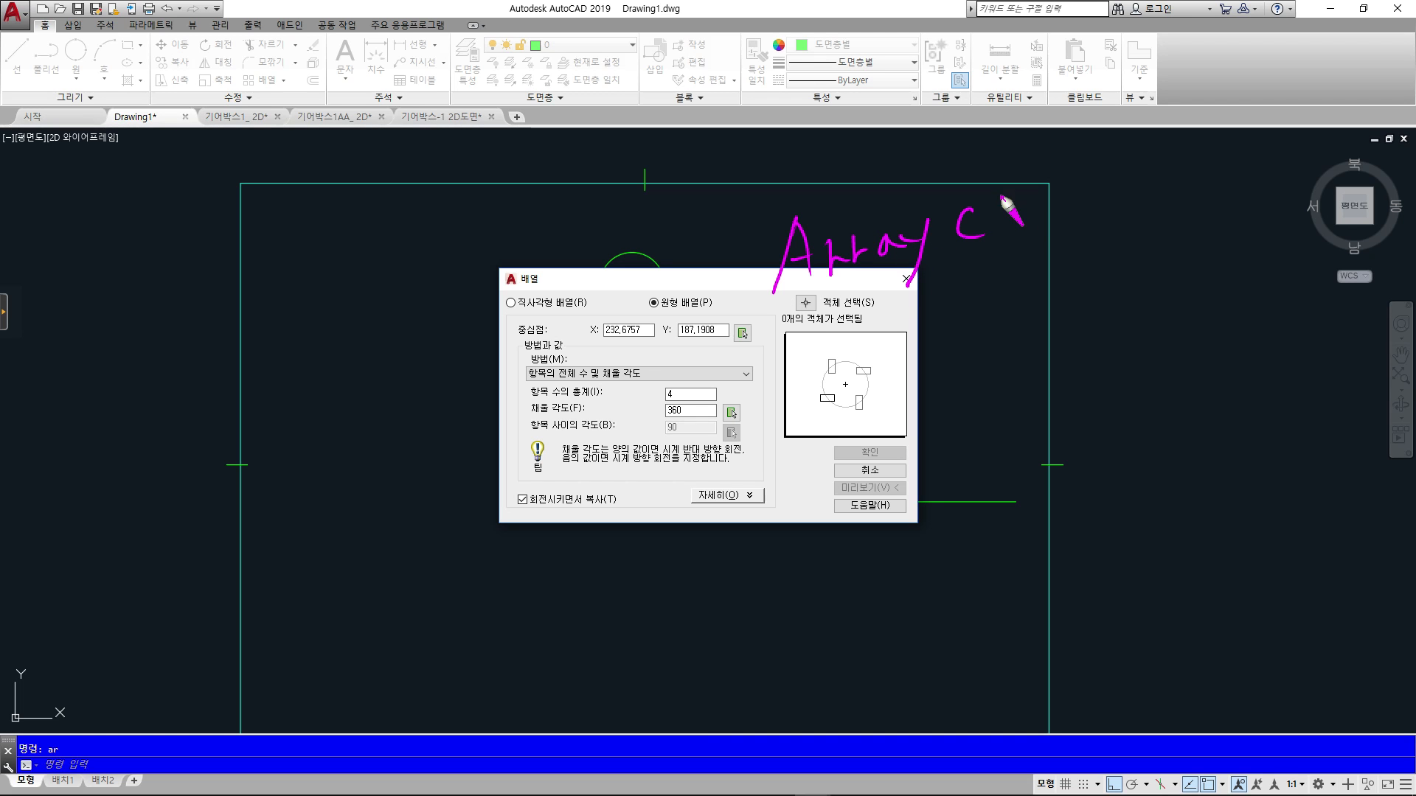
pyautogui.moveTo(1078, 197); pyautogui.dragTo(1067, 218)
pyautogui.moveTo(1170, 180); pyautogui.dragTo(1193, 194)
pyautogui.moveTo(761, 346); pyautogui.dragTo(1239, 238)
pyautogui.click(1270, 226)
pyautogui.click(1292, 227)
pyautogui.moveTo(929, 186); pyautogui.dragTo(958, 270)
pyautogui.moveTo(776, 324); pyautogui.dragTo(933, 207)
pyautogui.moveTo(80, 739)
pyautogui.mouseDown()
pyautogui.moveTo(237, 735)
pyautogui.moveTo(105, 739)
pyautogui.mouseUp()
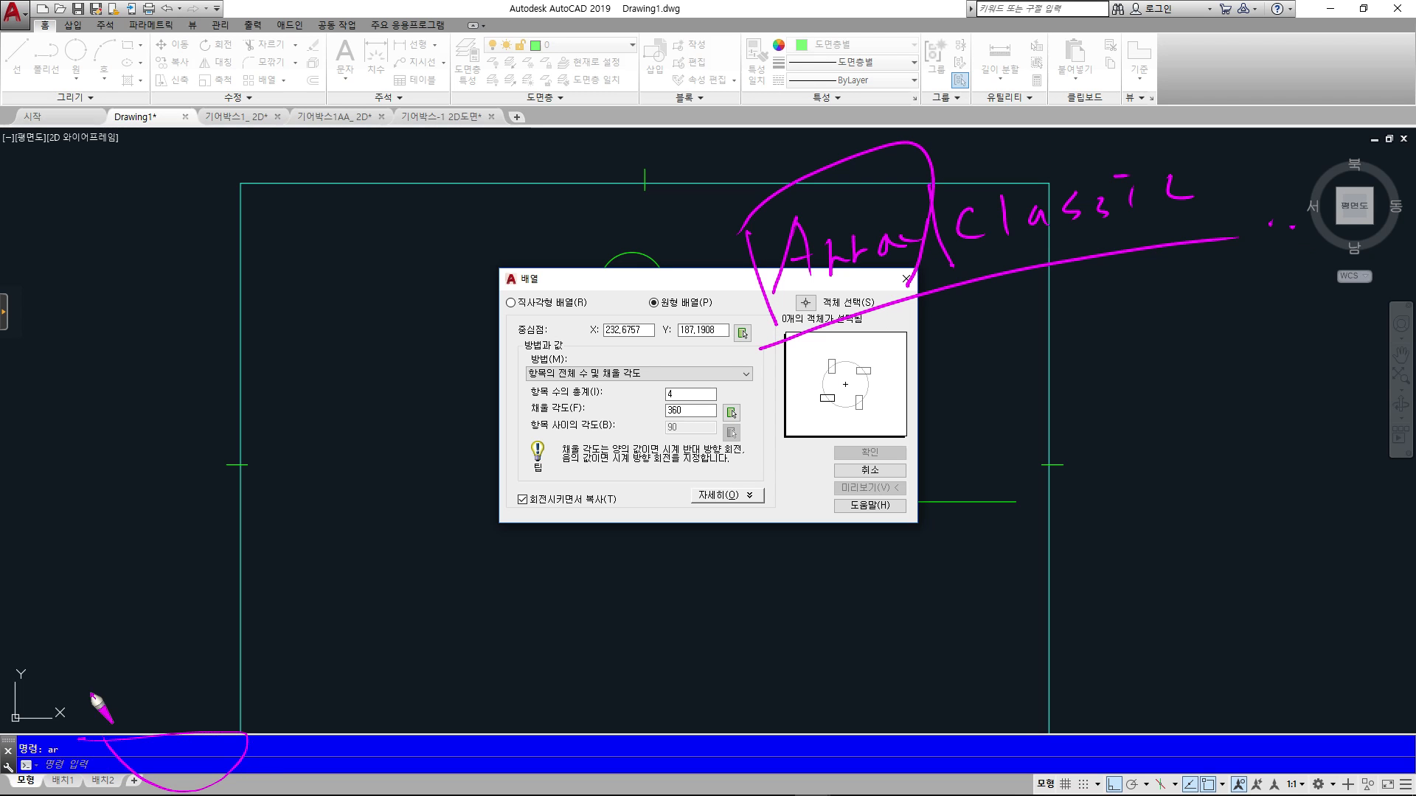
pyautogui.moveTo(933, 181); pyautogui.dragTo(1025, 254)
pyautogui.click(984, 289)
pyautogui.click(997, 286)
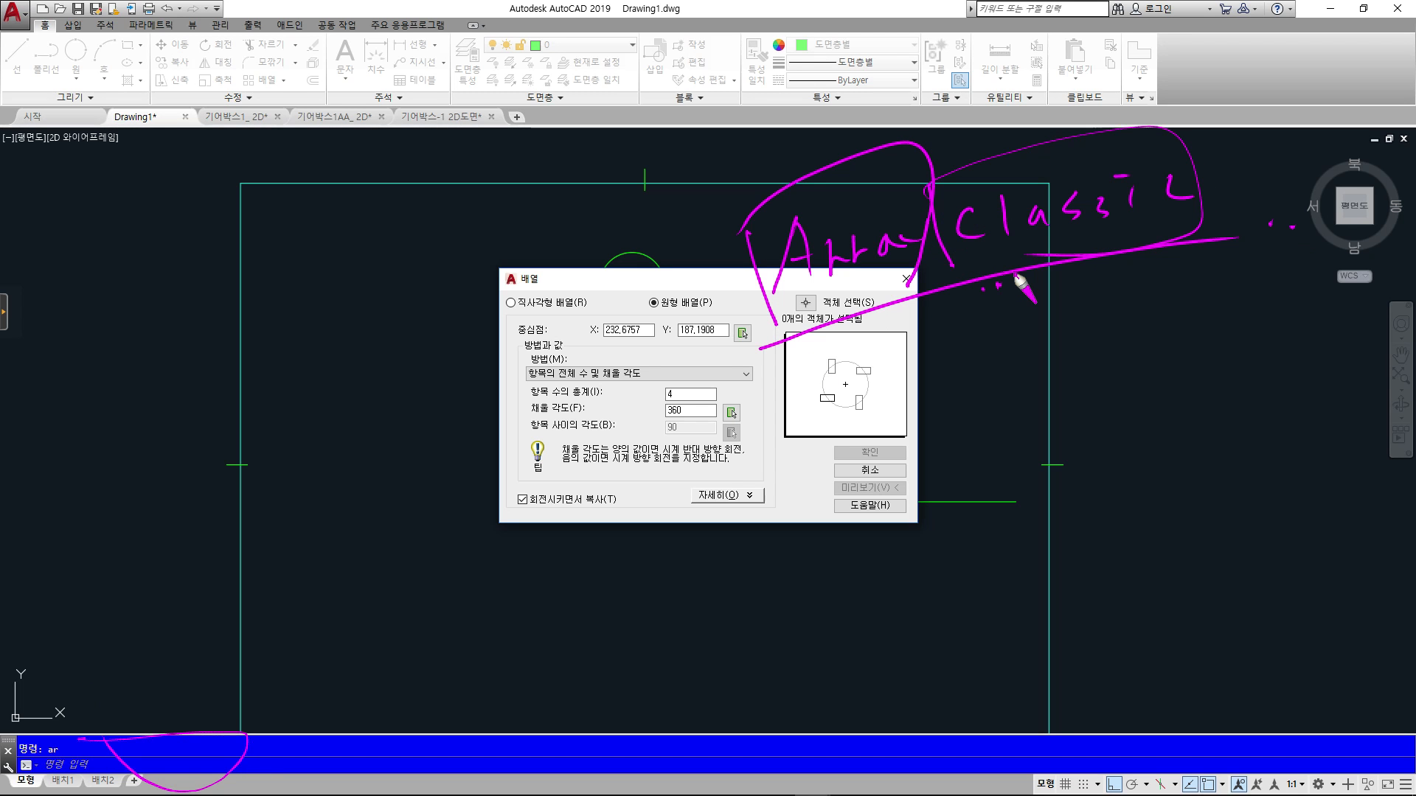
pyautogui.press('Escape')
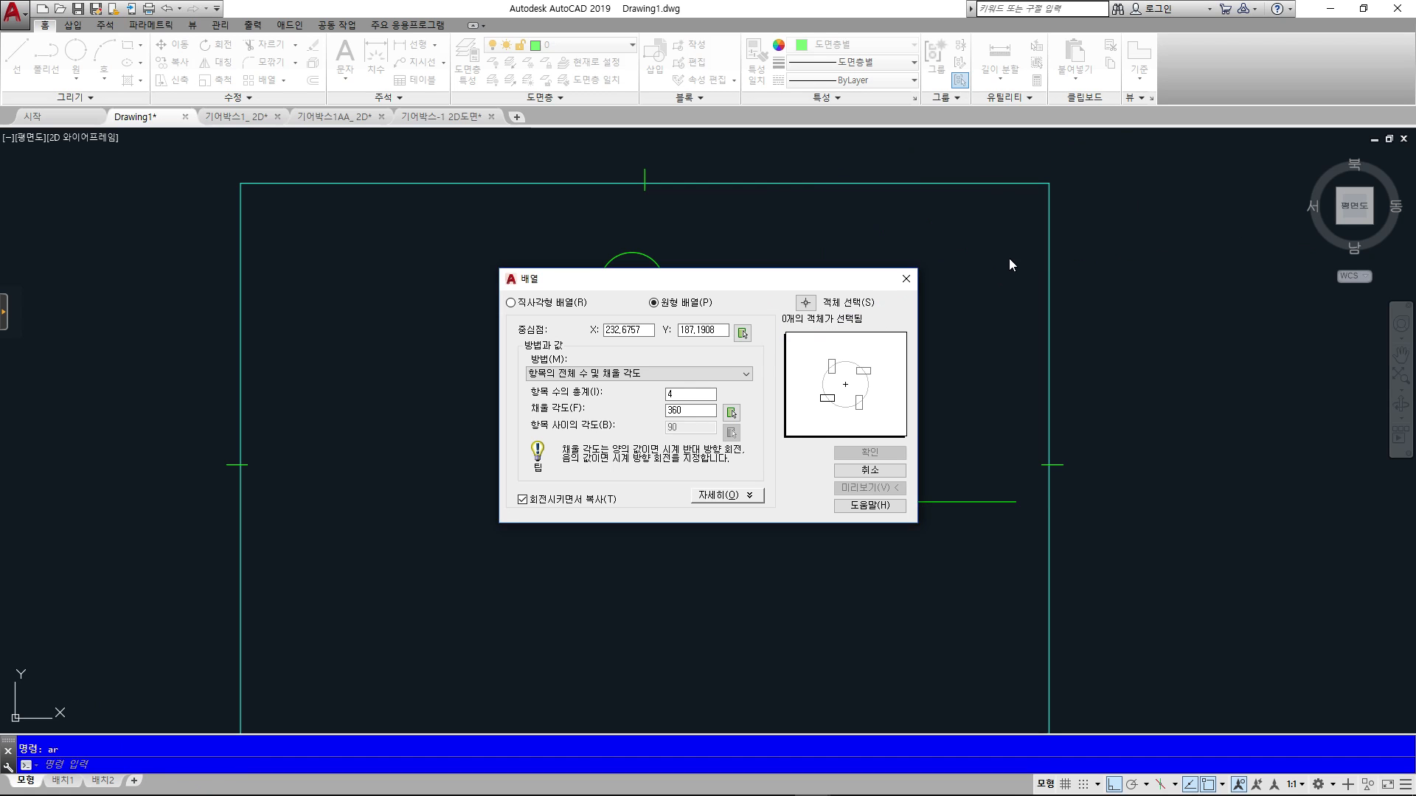
# - Select the circle for the polar array and pick the vertical line's lower end as the array centre
pyautogui.moveTo(679, 293); pyautogui.dragTo(307, 293)
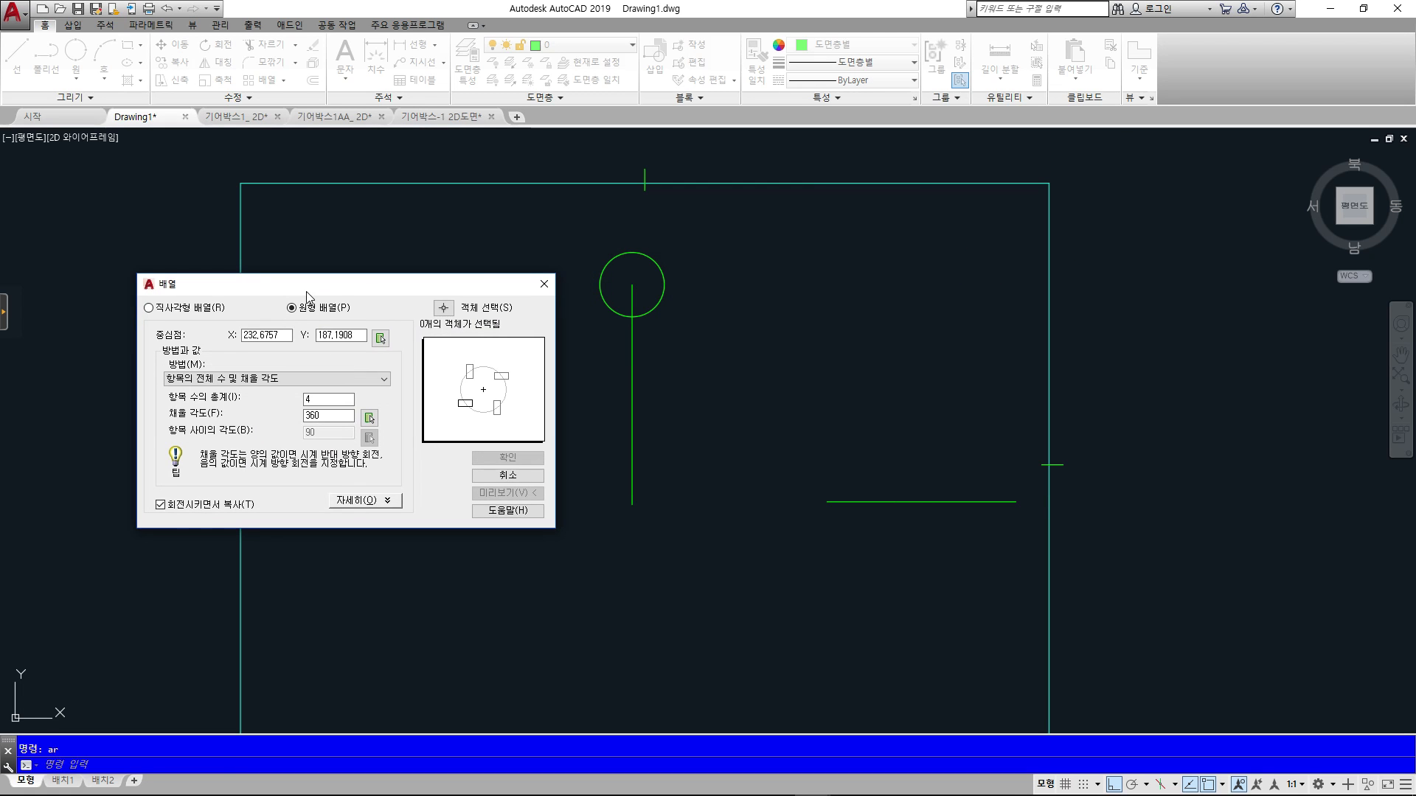
pyautogui.click(441, 308)
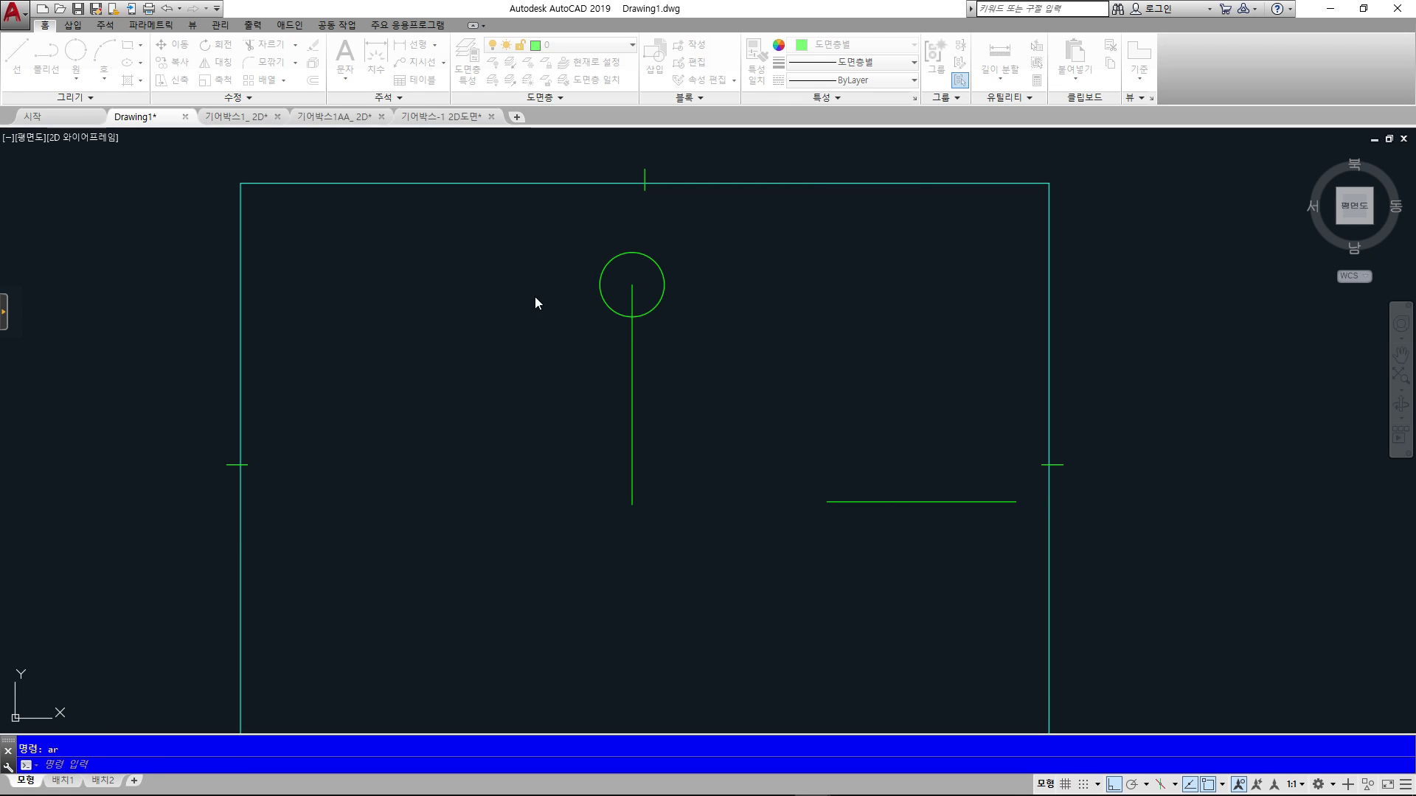
pyautogui.click(632, 253)
pyautogui.press('Return')
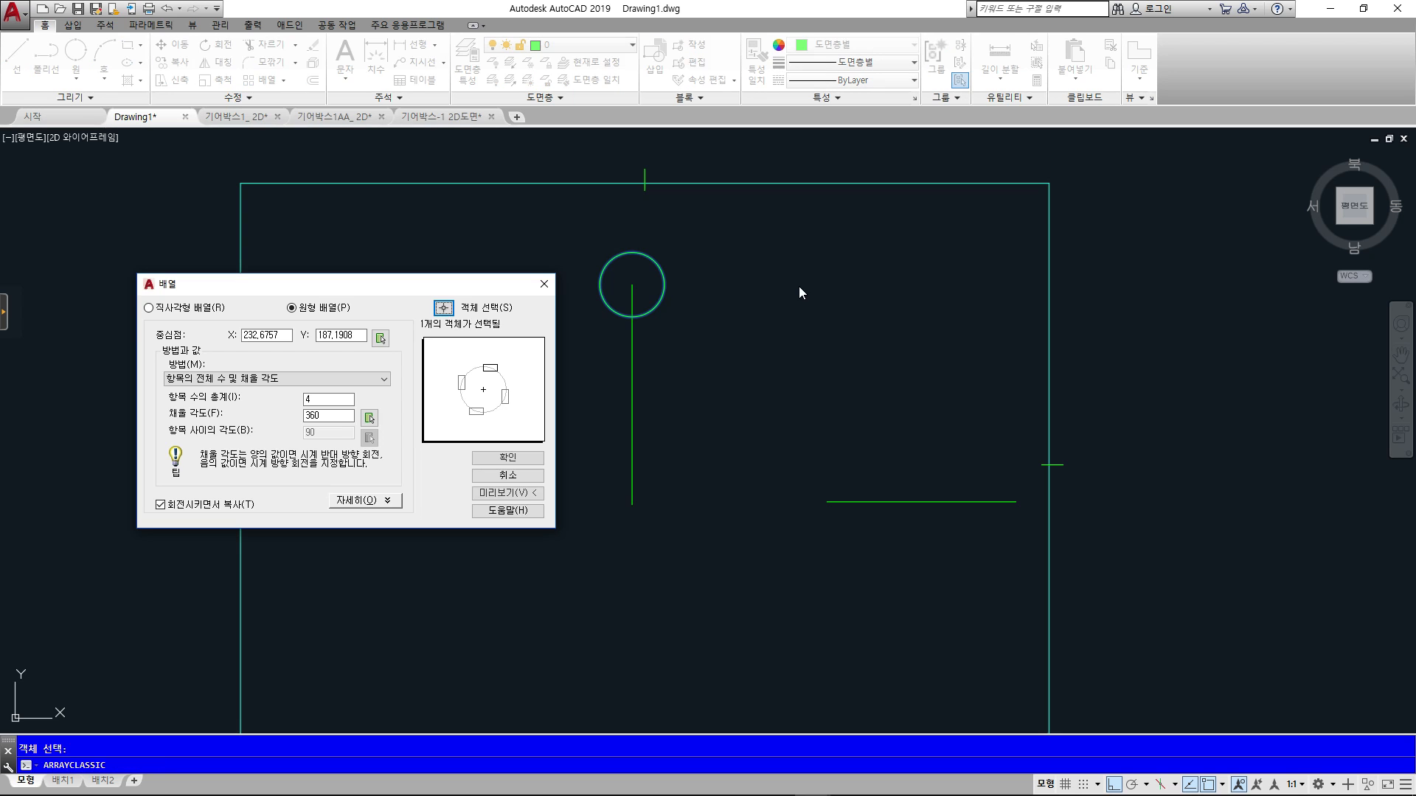
pyautogui.click(381, 338)
pyautogui.click(632, 504)
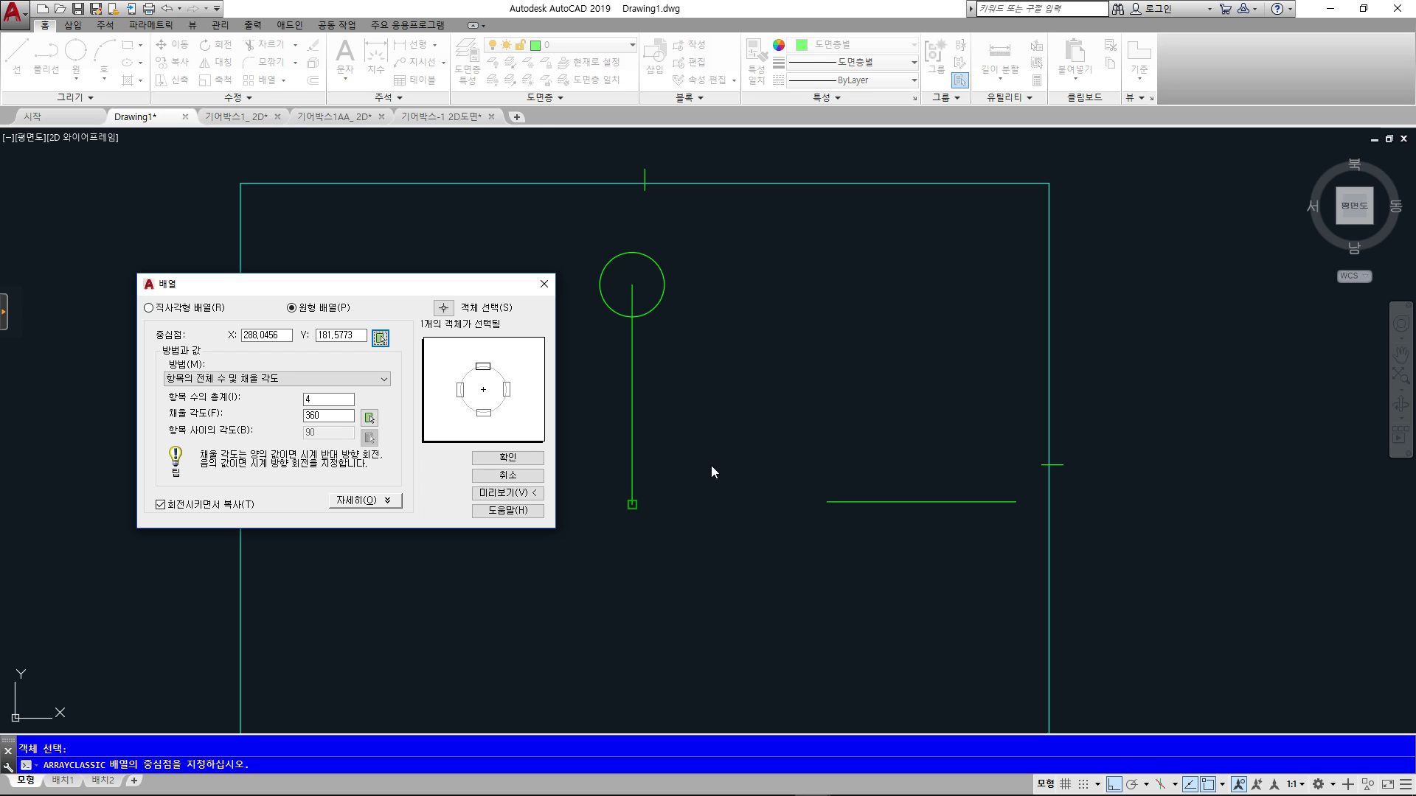
# - Set the polar array to 6 items over a 360-degree fill angle and preview it
pyautogui.doubleClick(322, 415)
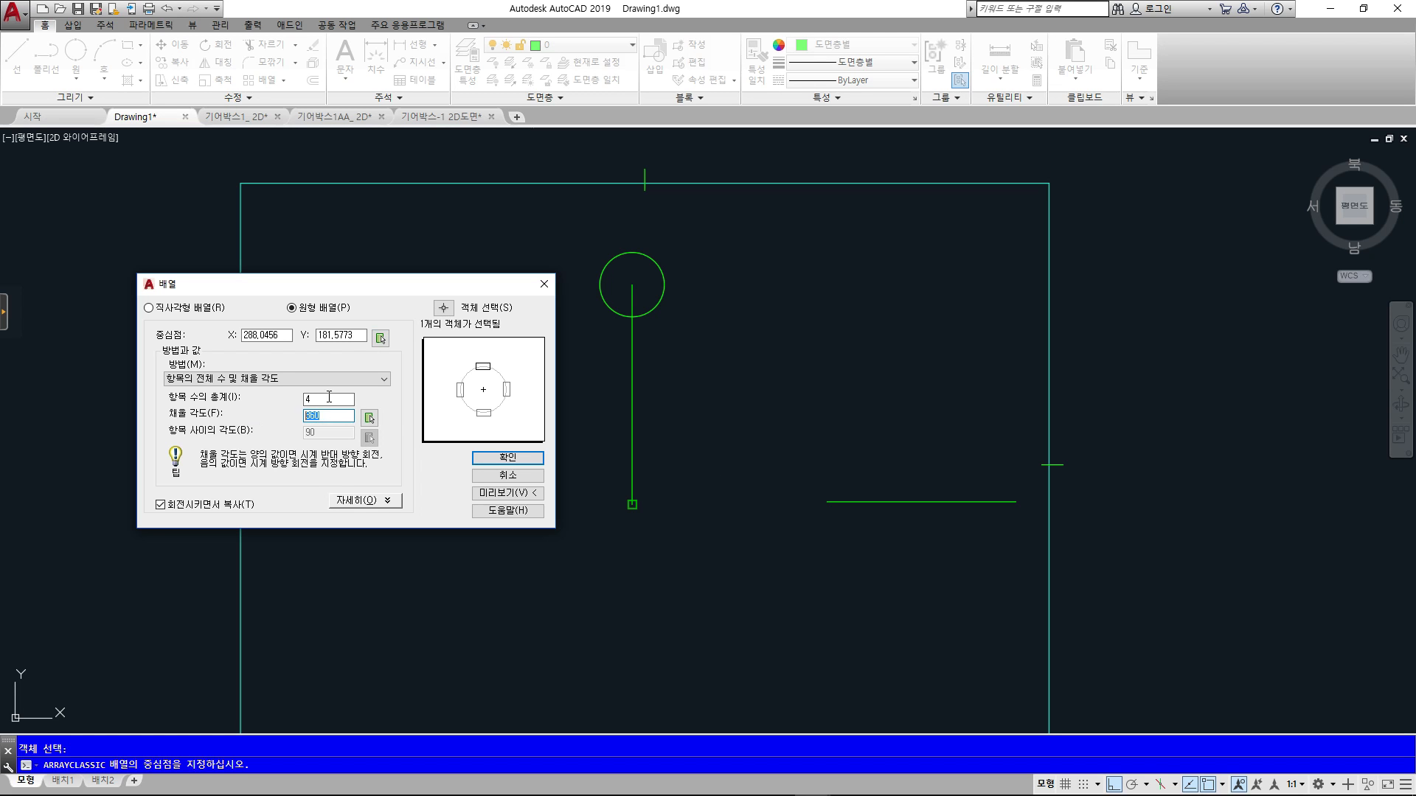
pyautogui.write('60')
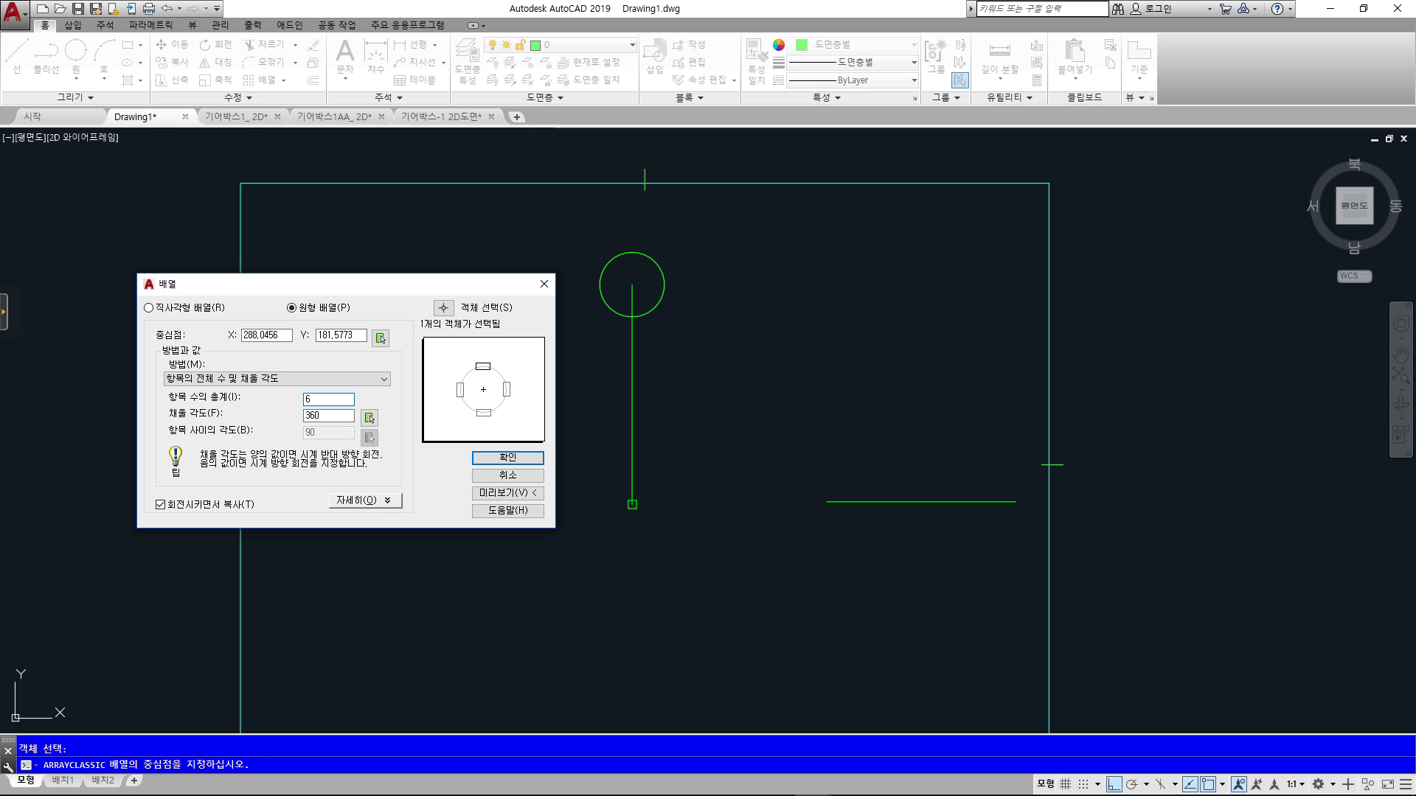
pyautogui.click(508, 493)
pyautogui.moveTo(775, 474); pyautogui.dragTo(695, 342, button='middle')
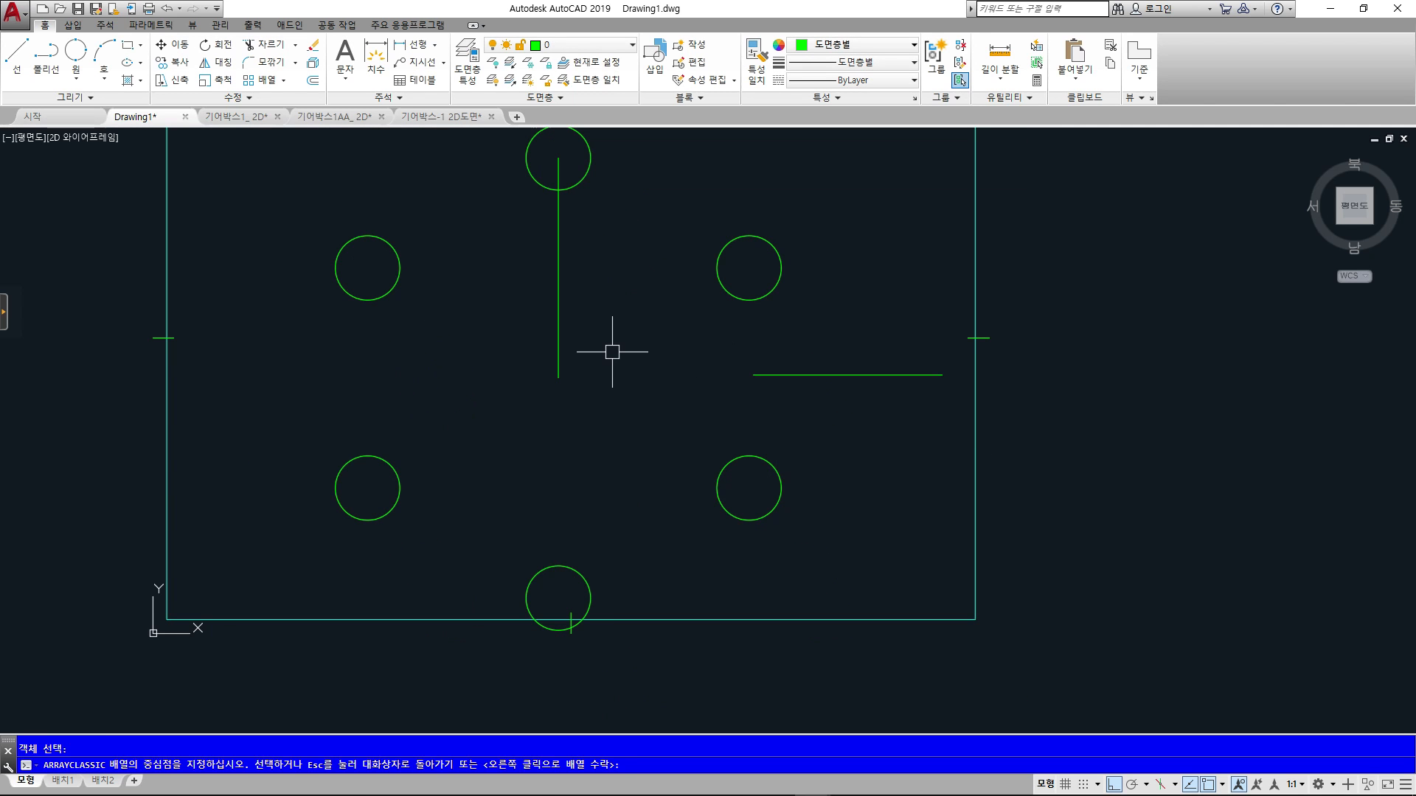
pyautogui.press('Escape')
# - Reduce the polar array to 3 items and preview it in the drawing
pyautogui.doubleClick(327, 401)
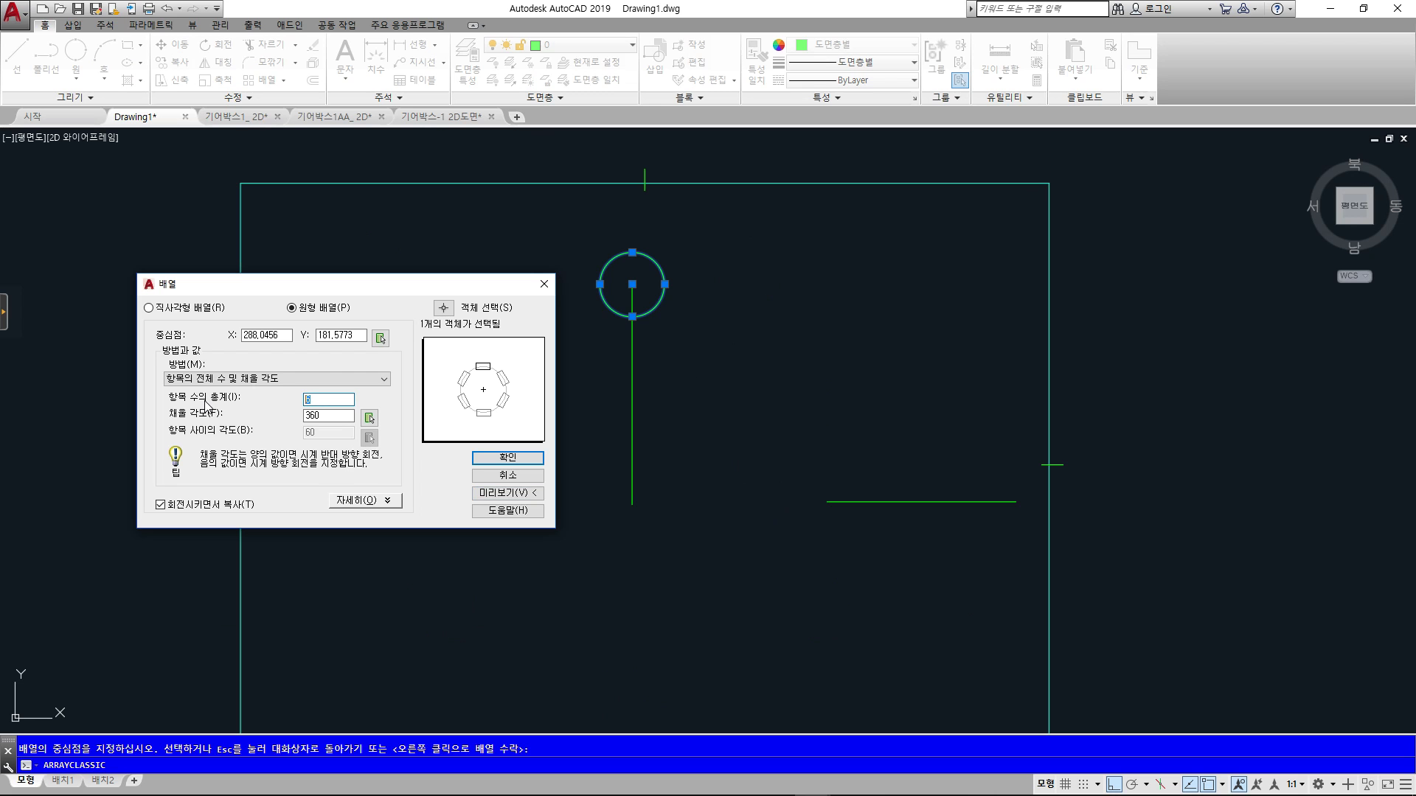
pyautogui.write('3')
pyautogui.click(507, 493)
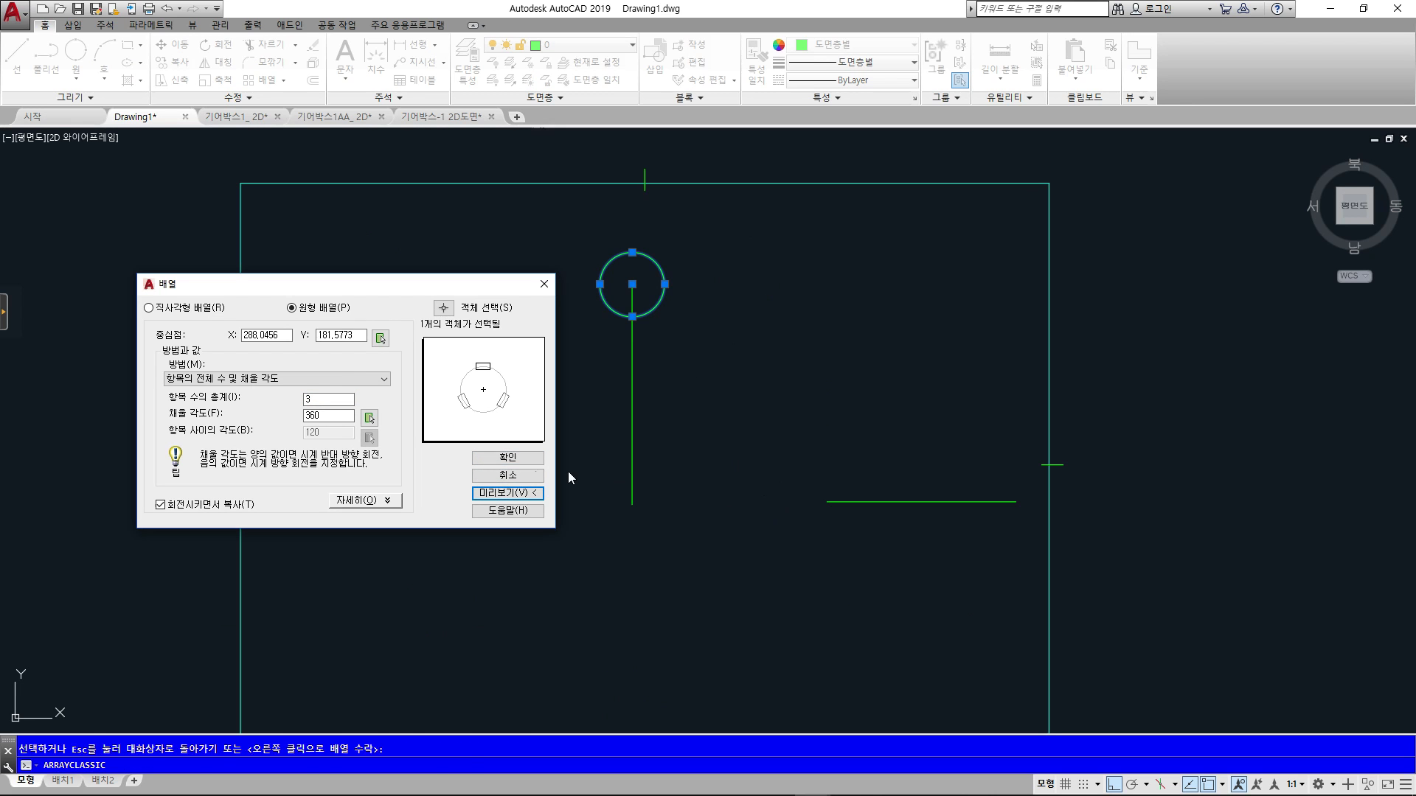
pyautogui.click(506, 493)
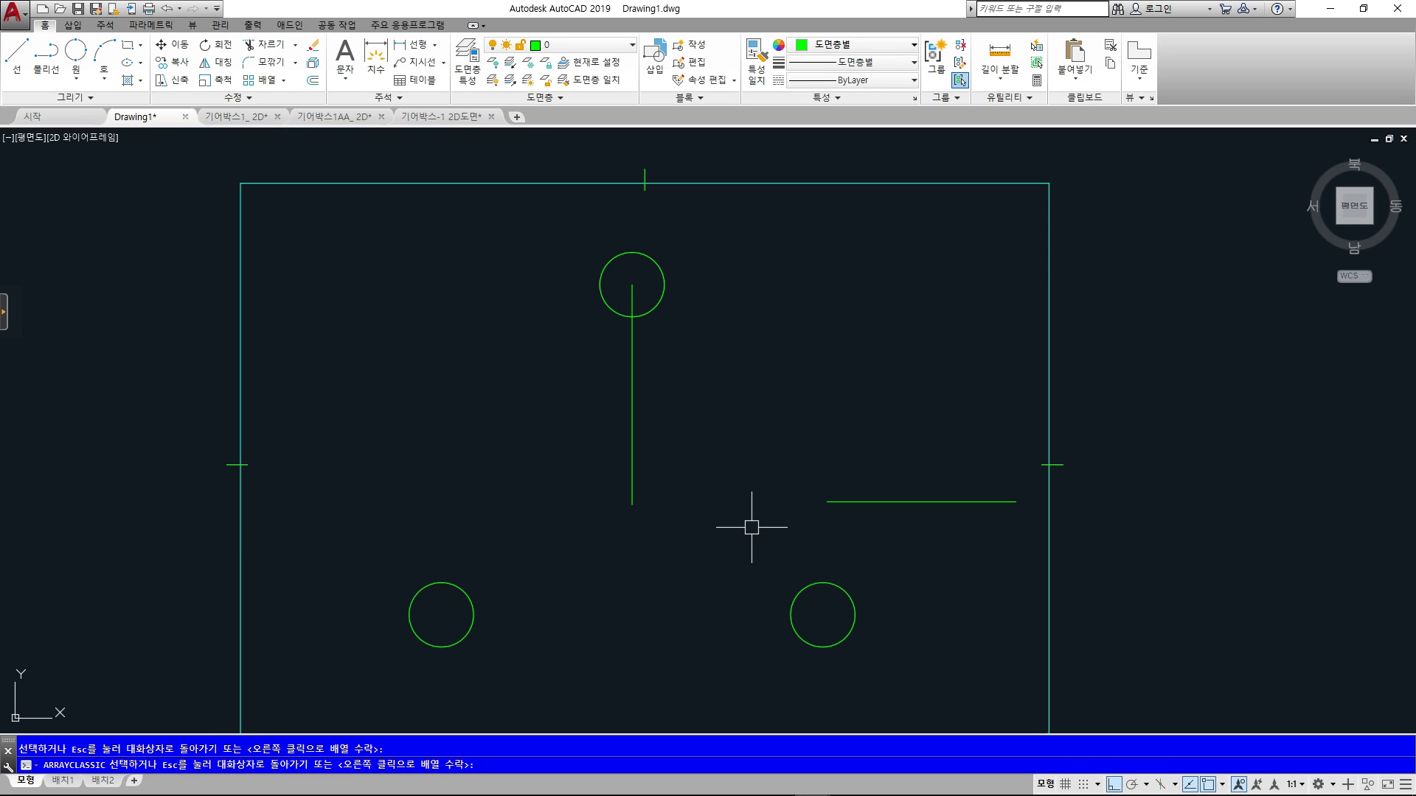
pyautogui.press('Escape')
# - Preview and apply the circle's polar array with 4 items, and undo it
pyautogui.doubleClick(337, 398)
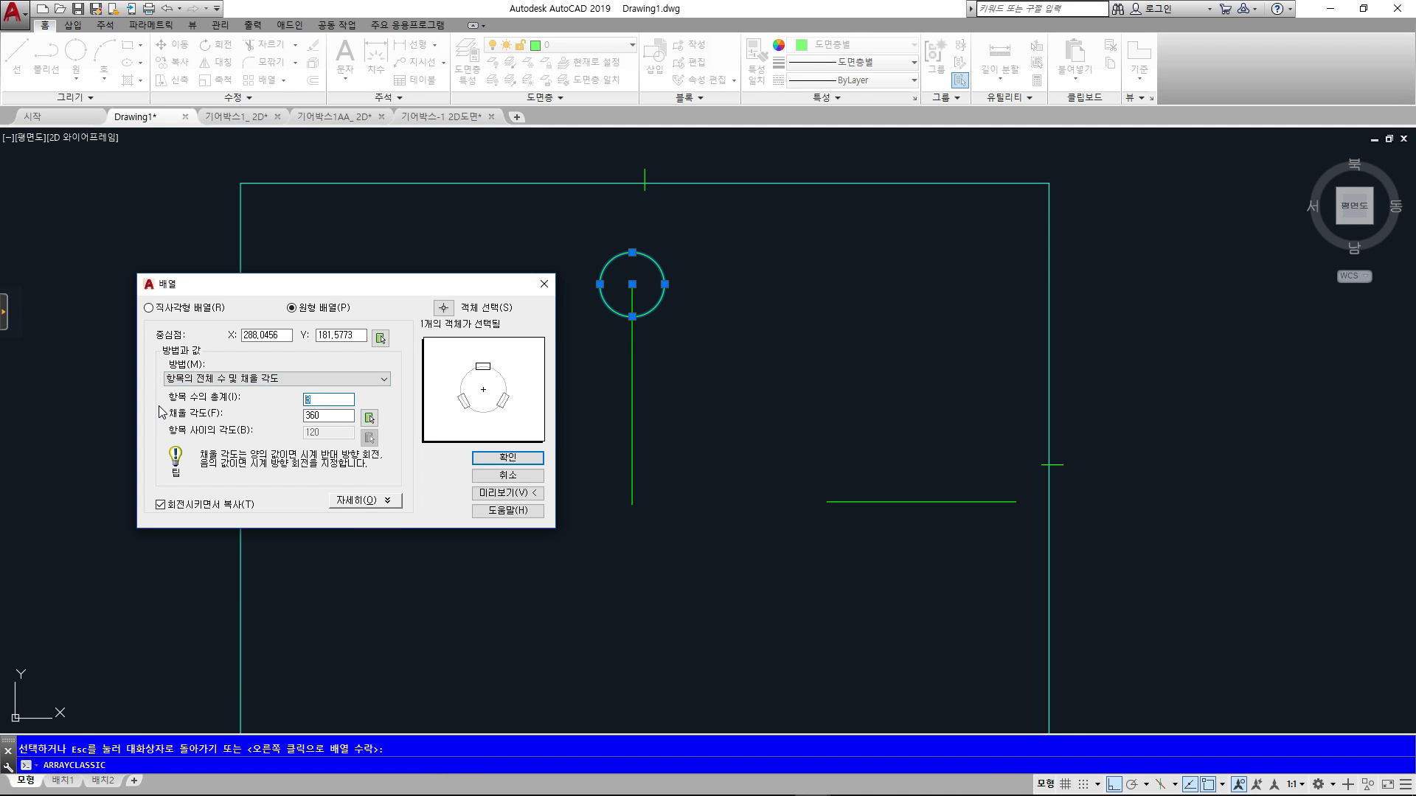
pyautogui.write('4')
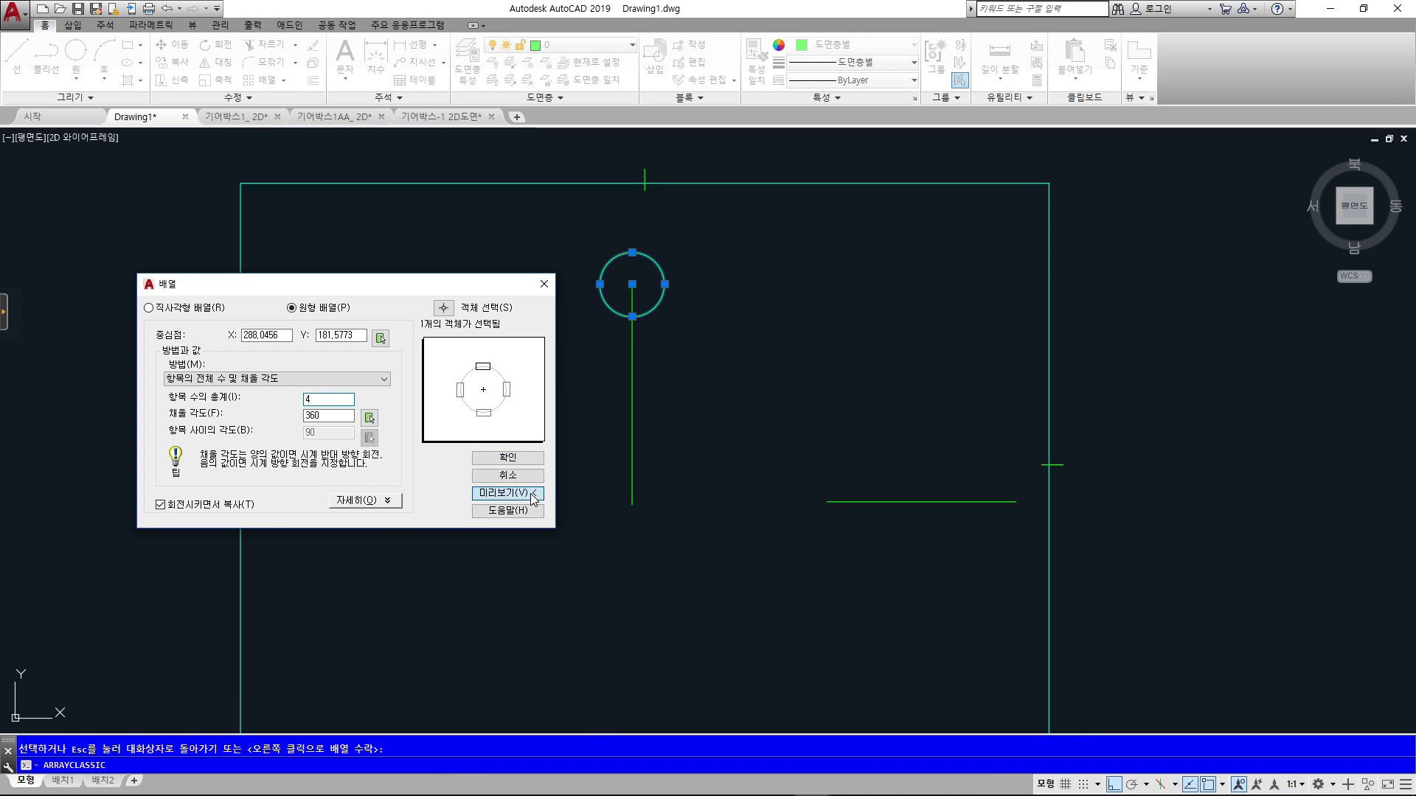
pyautogui.click(536, 493)
pyautogui.scroll(-2, 671, 442)
pyautogui.moveTo(679, 392); pyautogui.dragTo(667, 405, button='middle')
pyautogui.press('Escape')
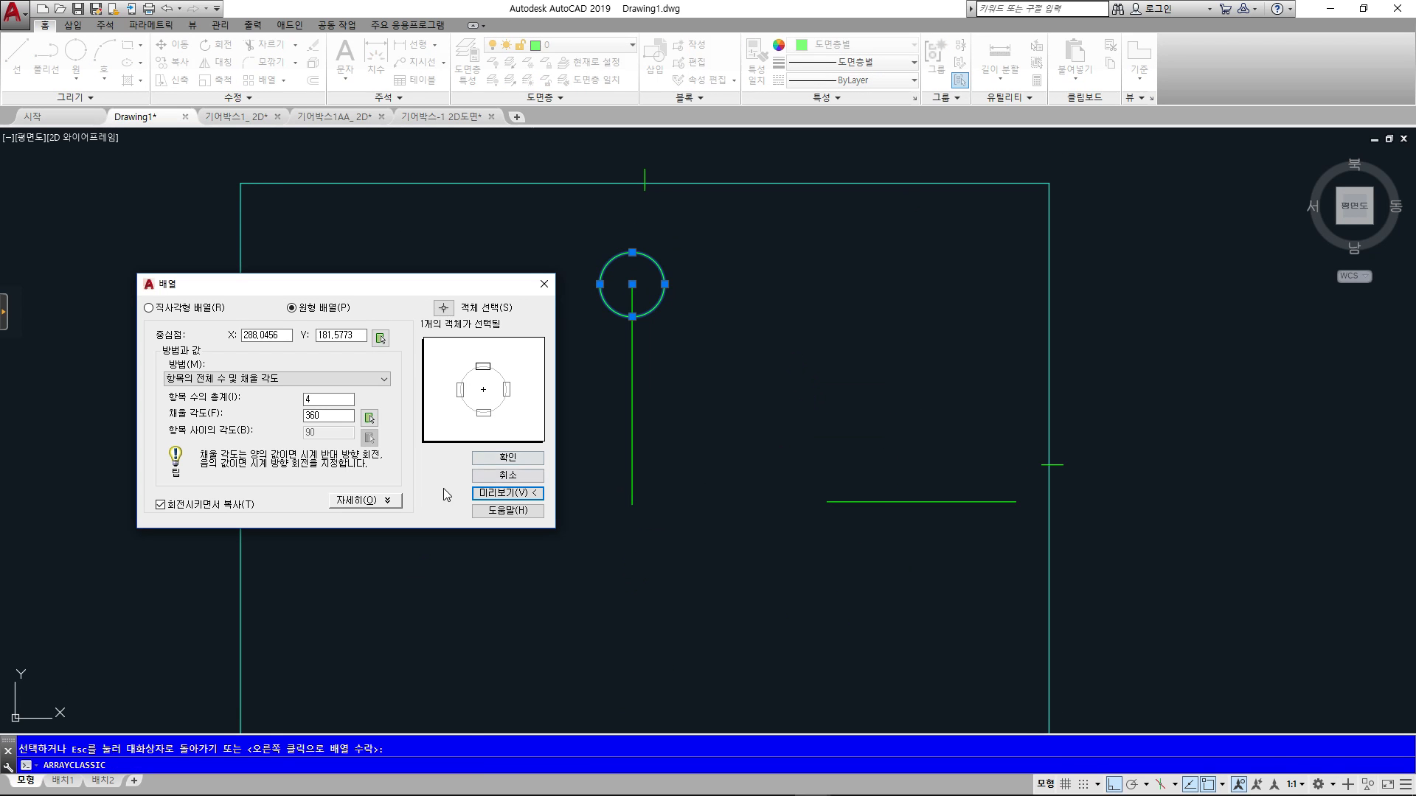
pyautogui.click(515, 459)
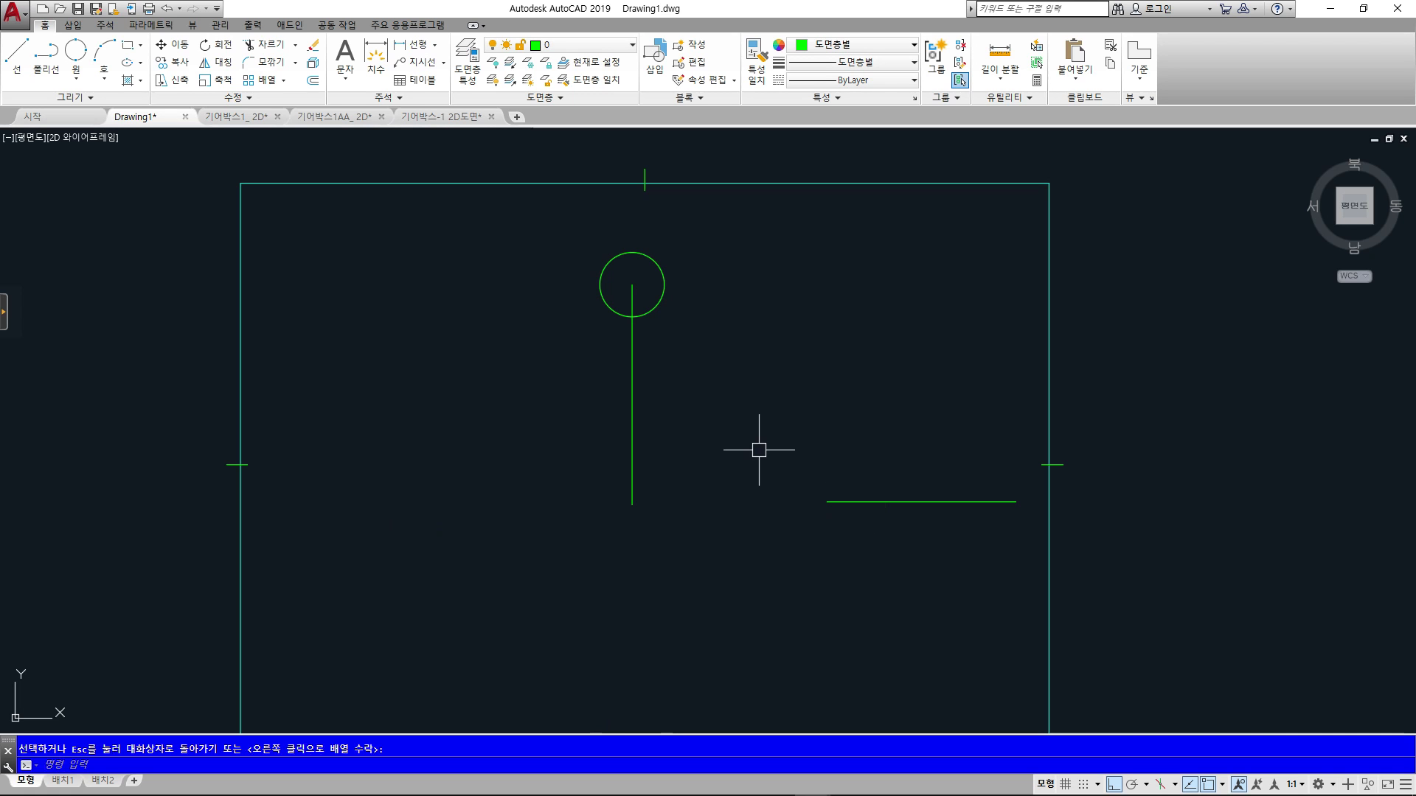
pyautogui.hotkey('ctrl', 'z')
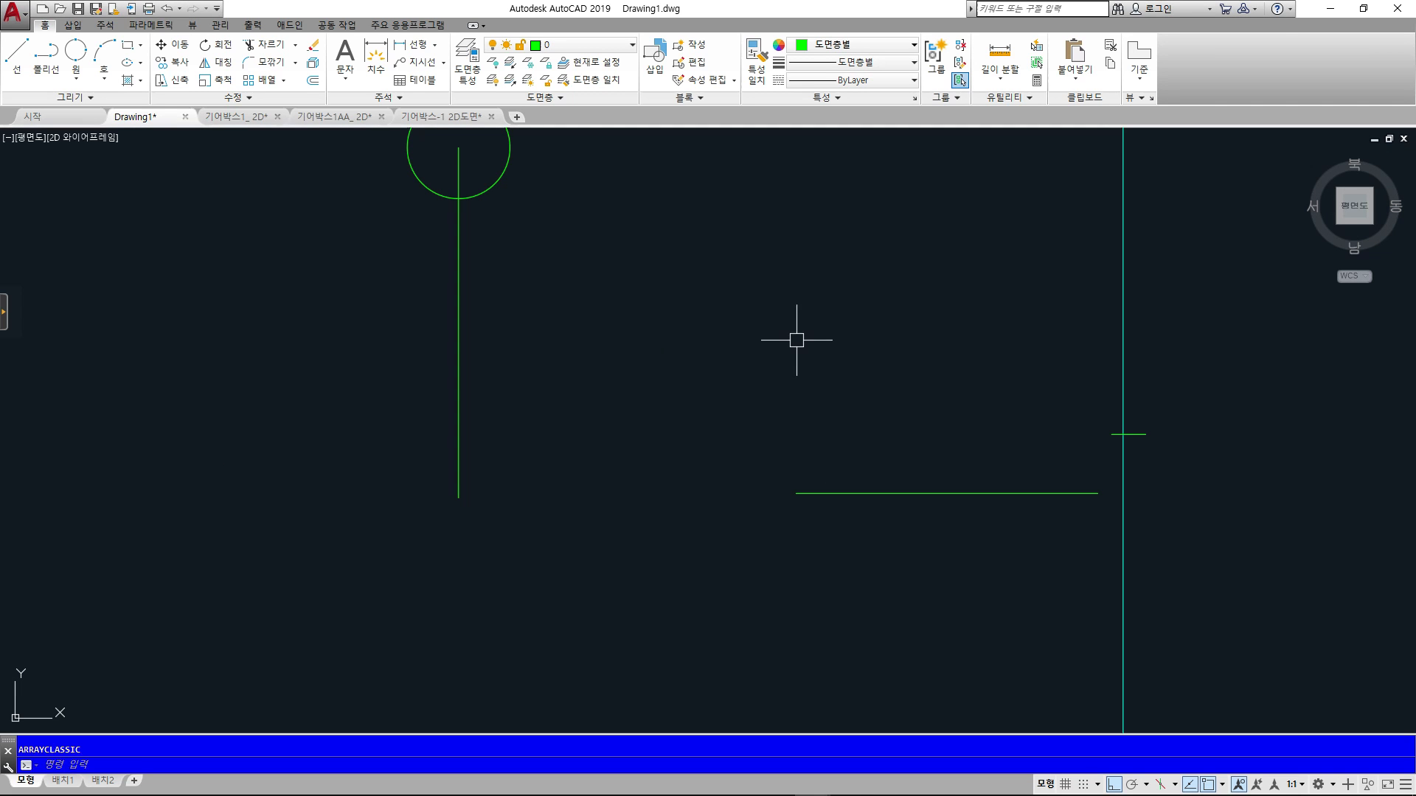
pyautogui.click(282, 83)
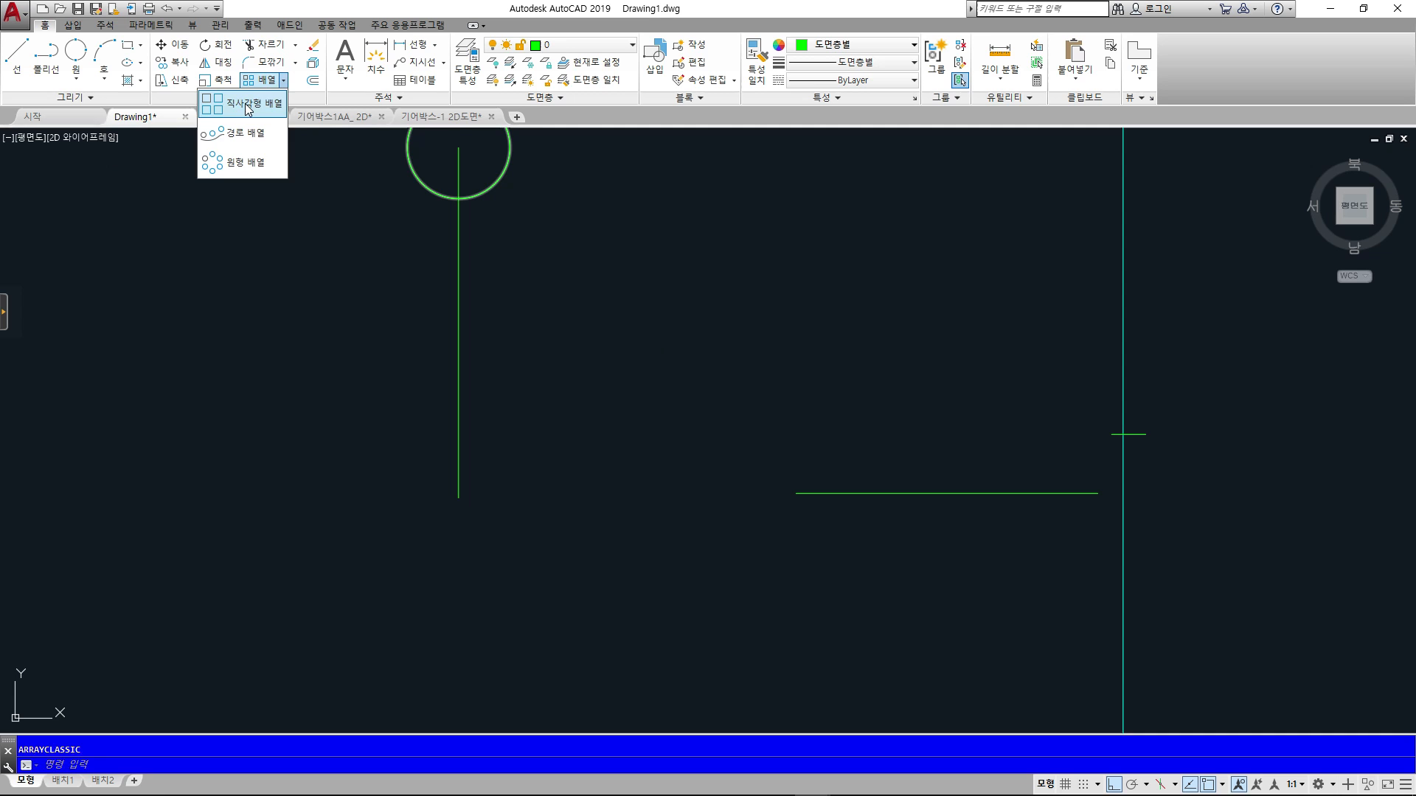
pyautogui.click(248, 108)
pyautogui.press('Escape')
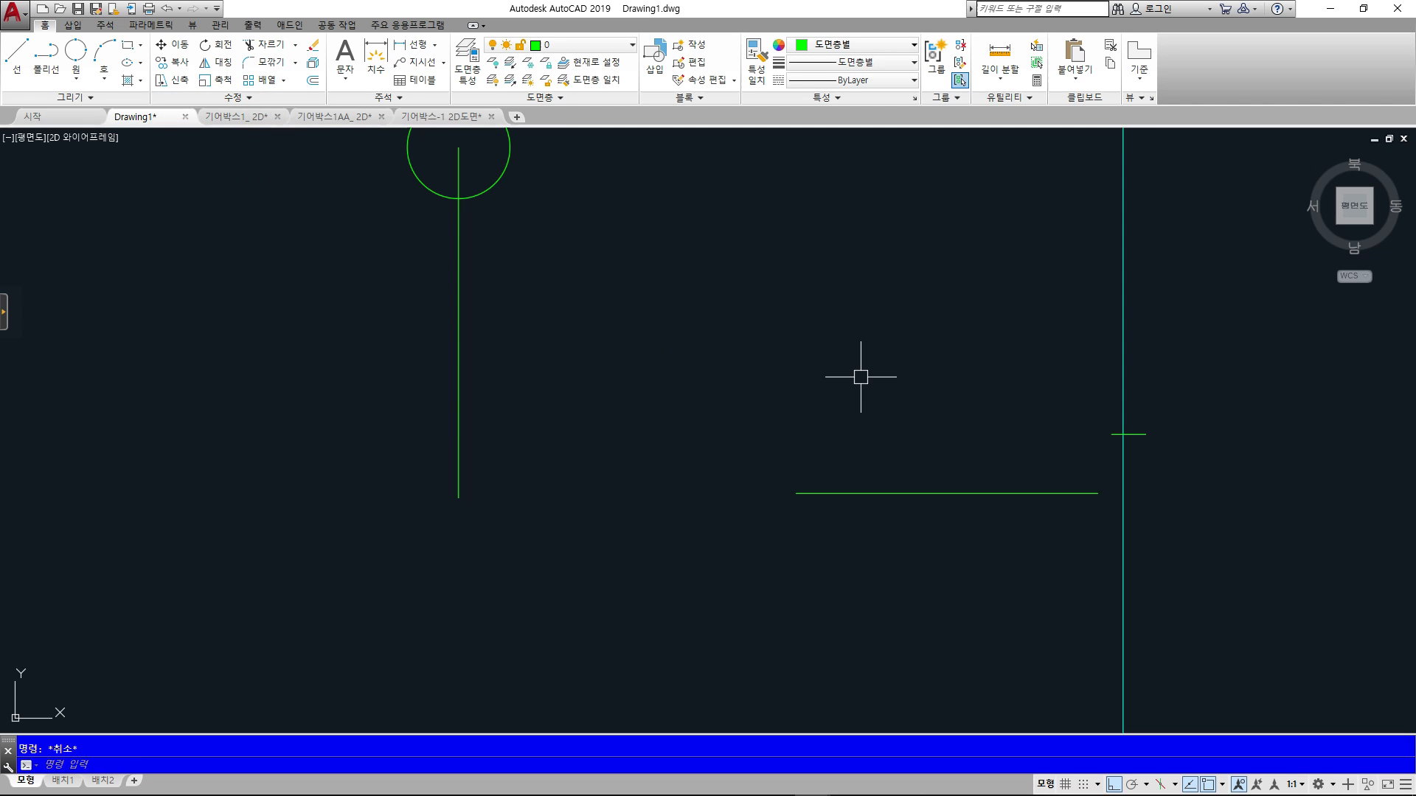
# - Open the classic Array dialog in rectangular mode and move it clear of the horizontal line
pyautogui.write('Ar')
pyautogui.press('Return')
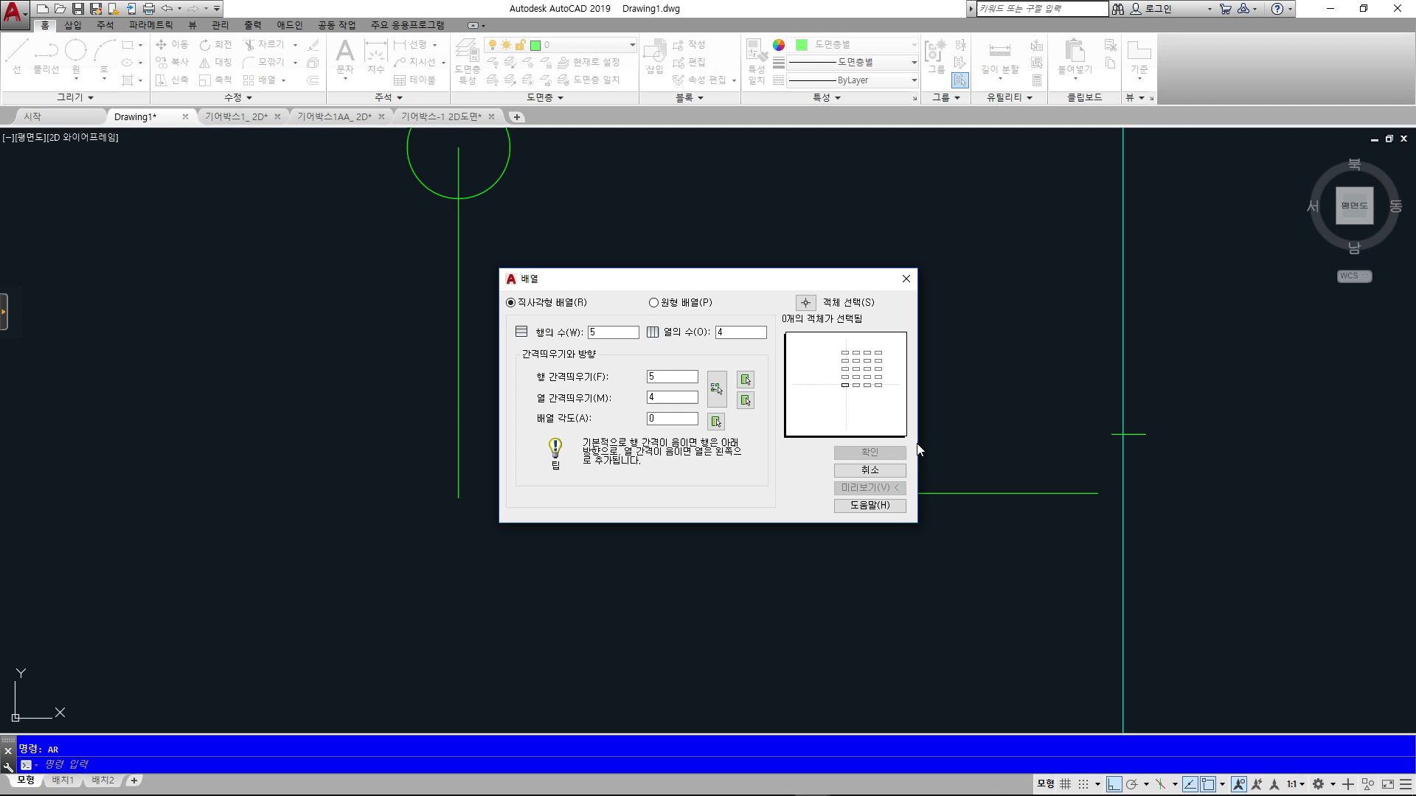
pyautogui.click(674, 307)
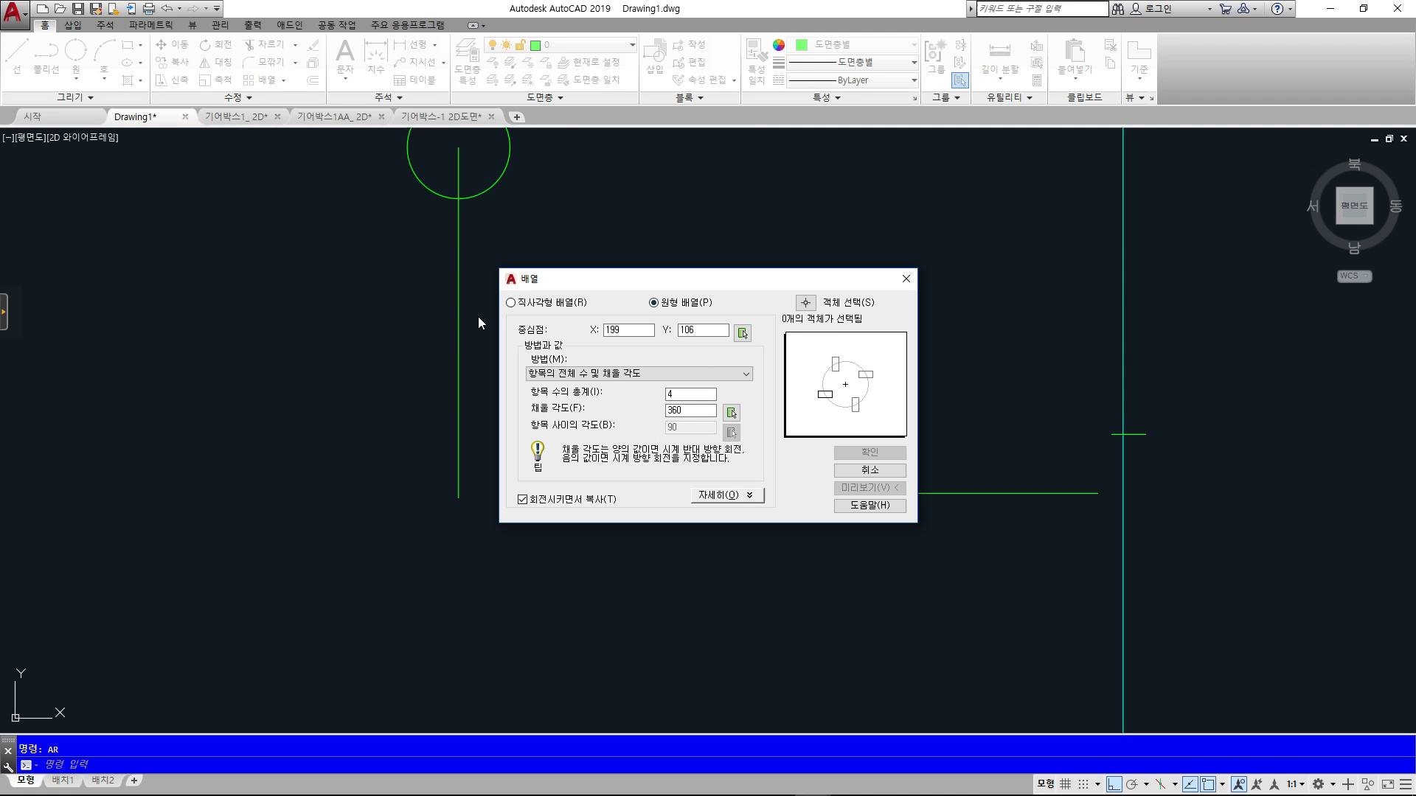
pyautogui.click(540, 308)
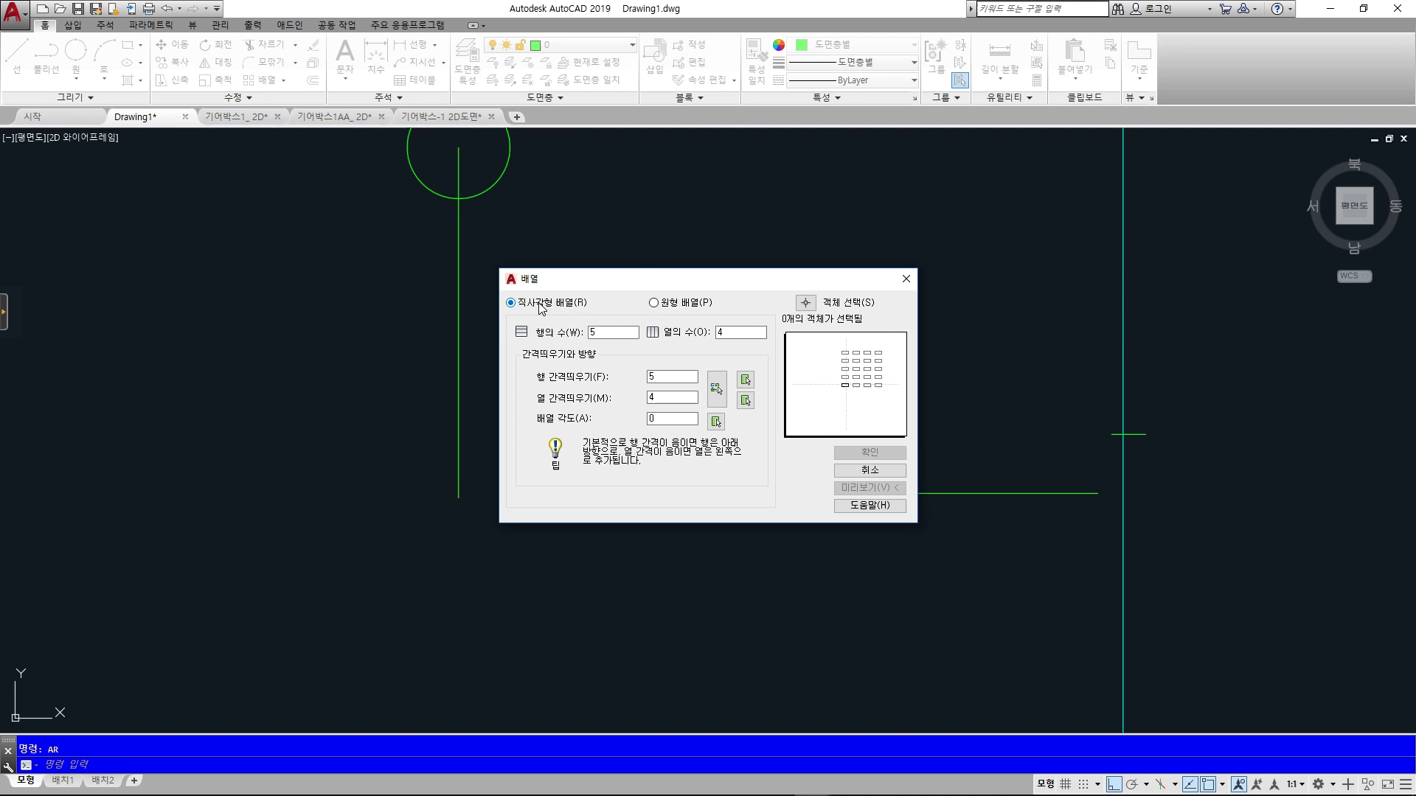
pyautogui.moveTo(767, 281); pyautogui.dragTo(587, 270)
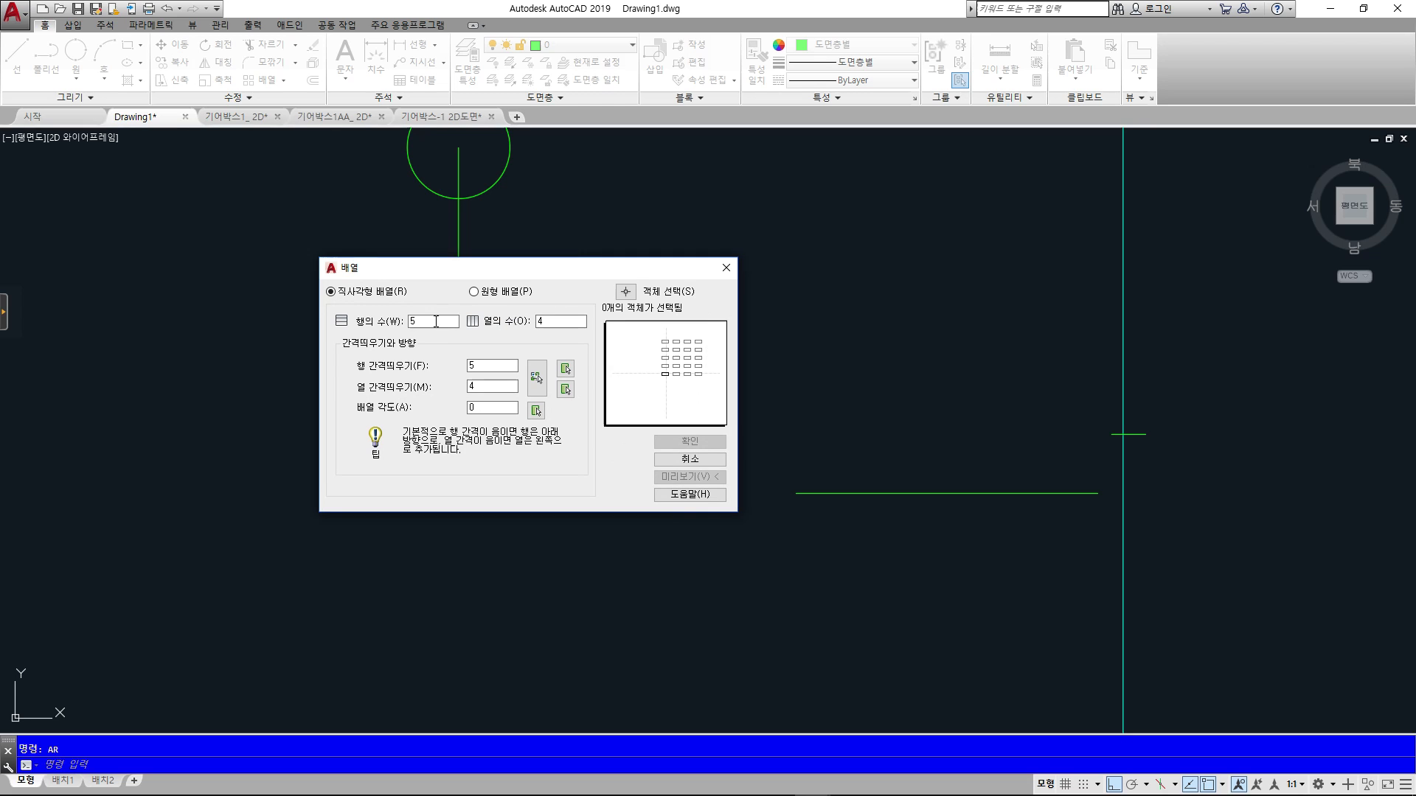
# - Set the rectangular array to 11 rows and 1 column
pyautogui.write('1')
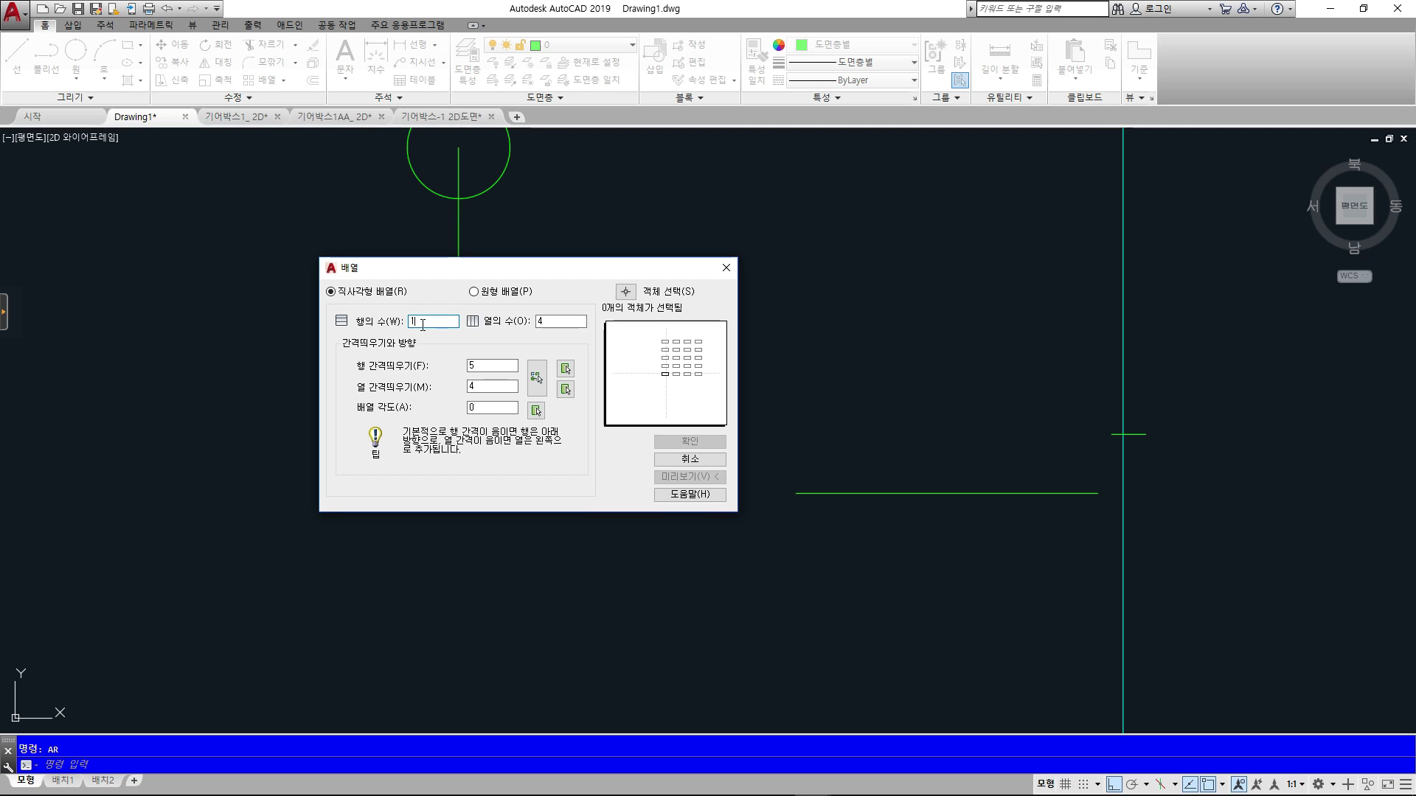
pyautogui.write('1')
pyautogui.press('Tab')
pyautogui.write('1')
# - Set the row offset to 10 and the column offset to 0 for the rectangular array
pyautogui.click(493, 364)
pyautogui.doubleClick(493, 365)
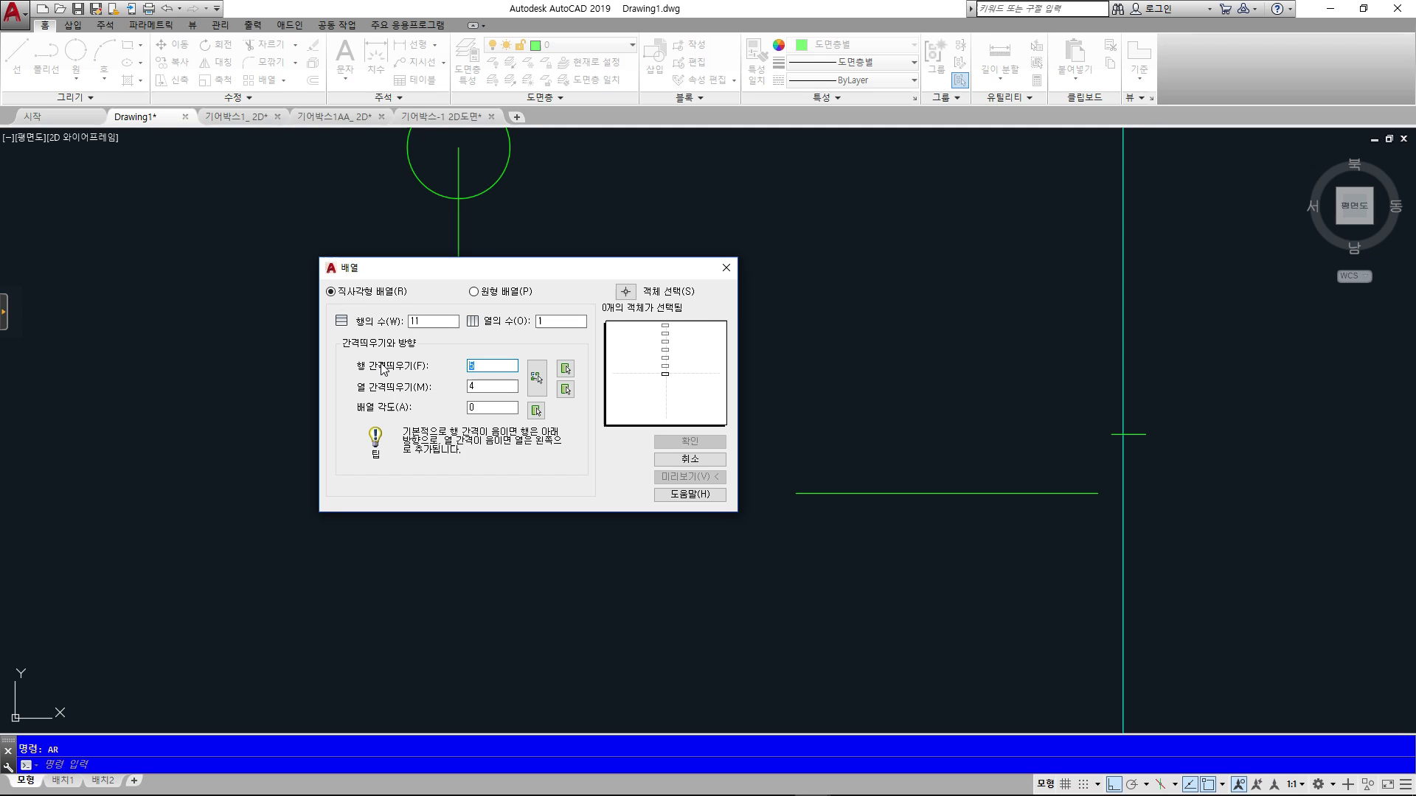
pyautogui.write('10')
pyautogui.press('Tab')
pyautogui.write('0')
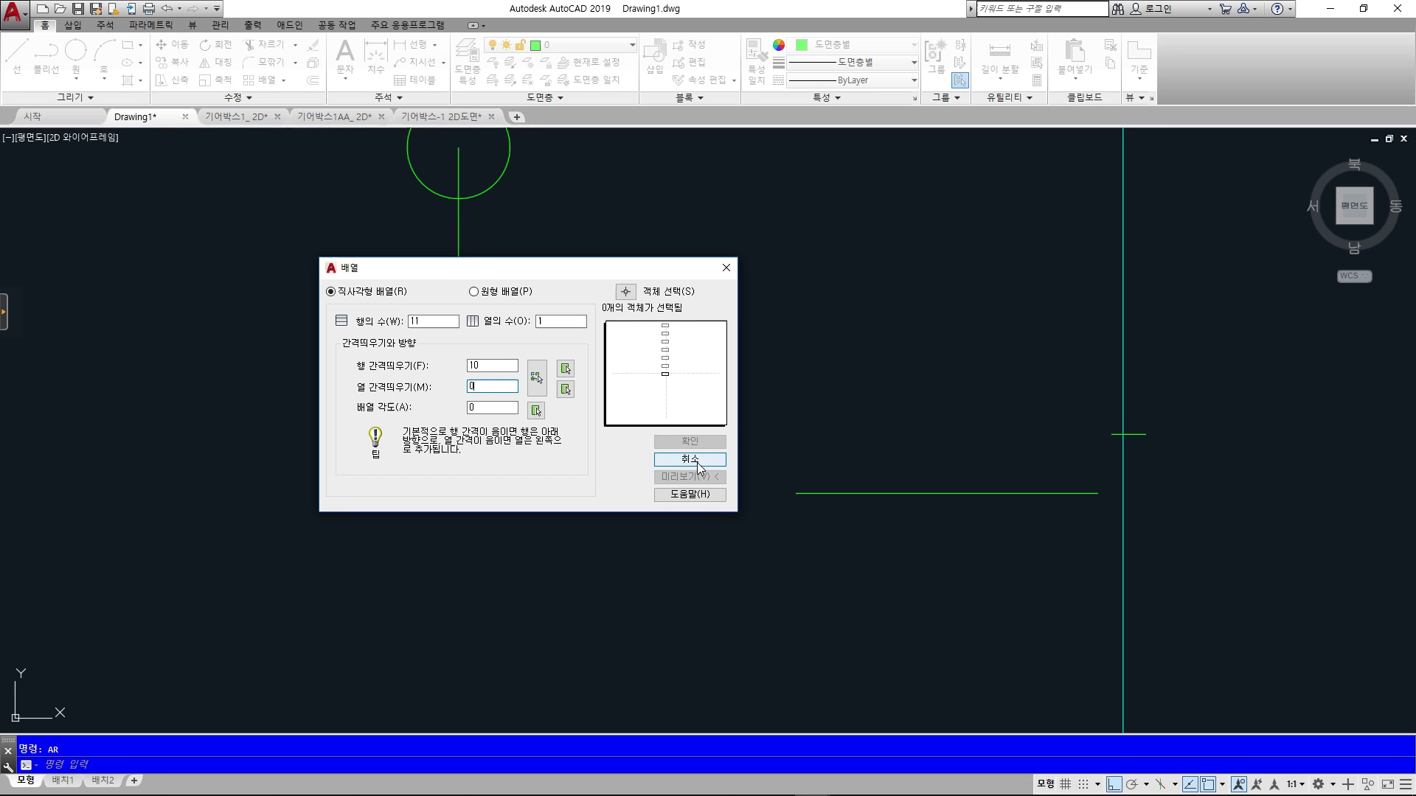
# - Select the horizontal line near the border's right edge as the array object and preview the rectangular array
pyautogui.click(625, 291)
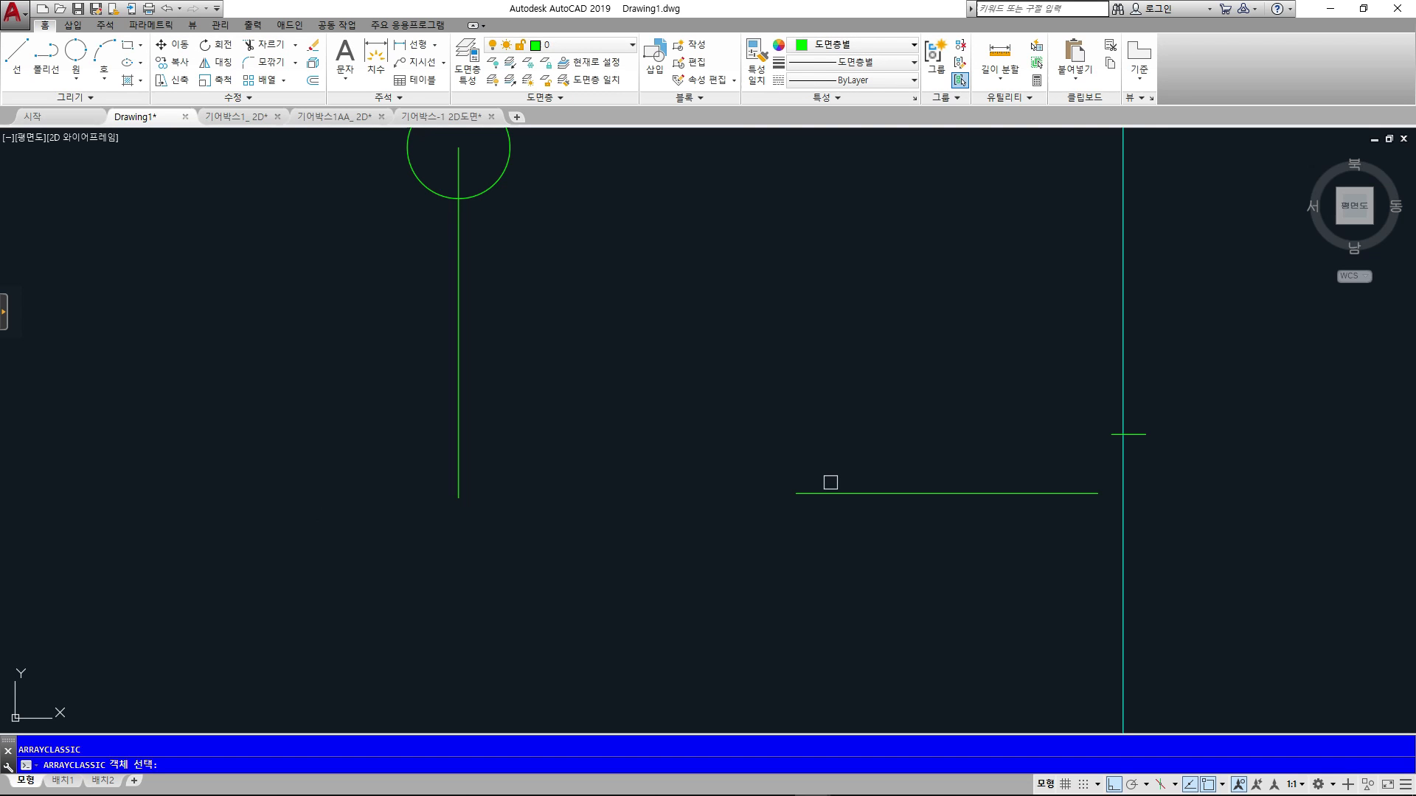
pyautogui.click(883, 494)
pyautogui.press('Return')
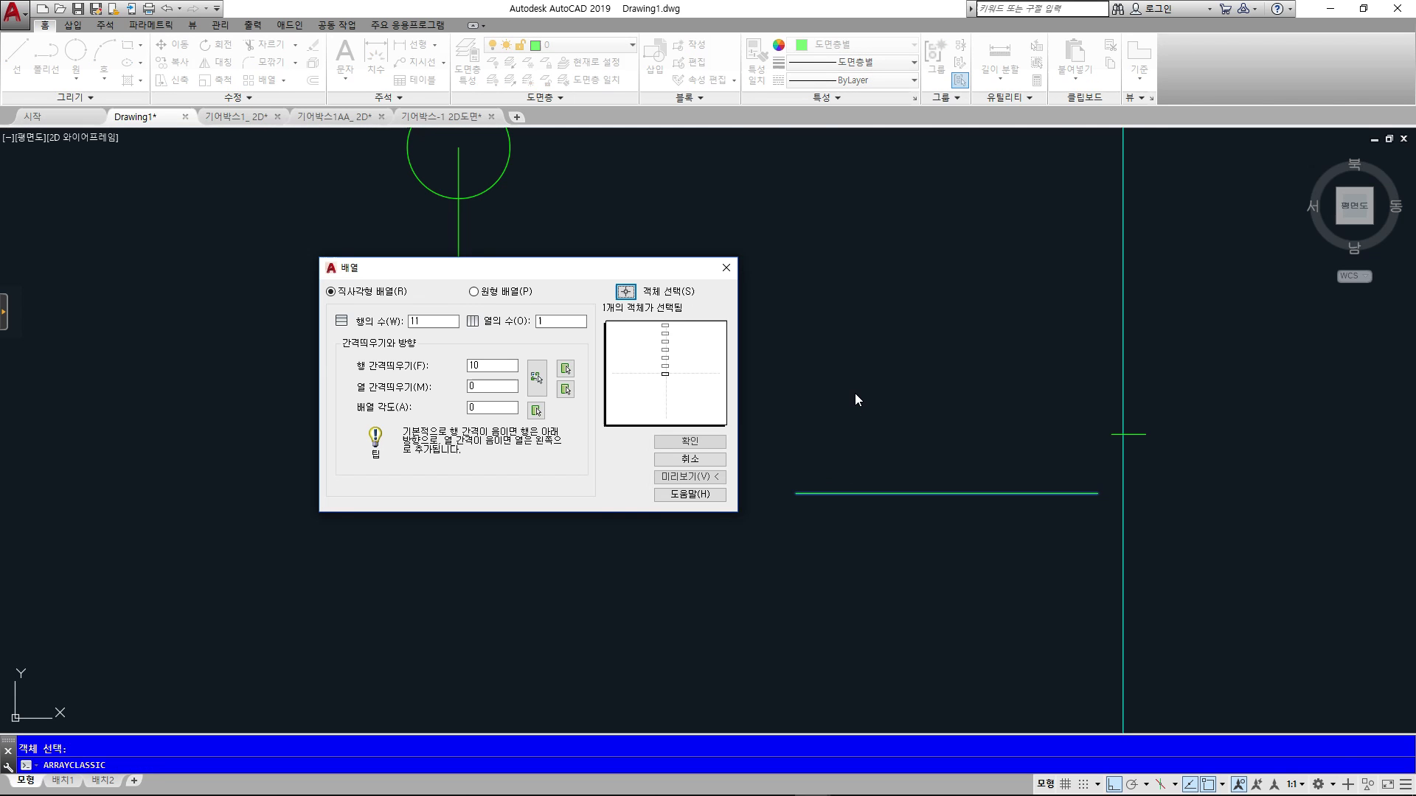
pyautogui.click(714, 477)
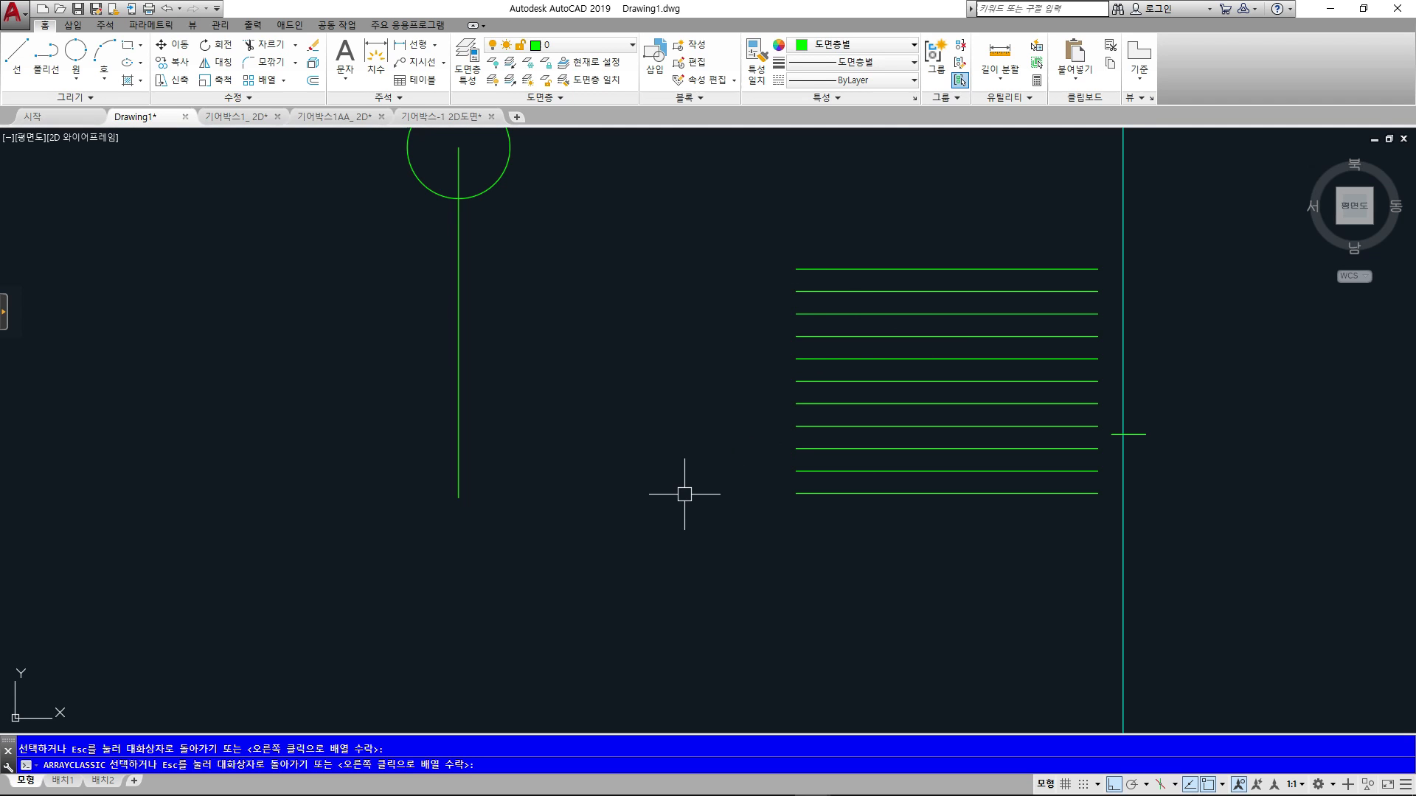
pyautogui.moveTo(817, 451); pyautogui.dragTo(813, 455)
pyautogui.moveTo(828, 421); pyautogui.dragTo(836, 425)
pyautogui.moveTo(1028, 338)
pyautogui.mouseDown()
pyautogui.moveTo(1064, 308)
pyautogui.moveTo(1085, 252)
pyautogui.mouseUp()
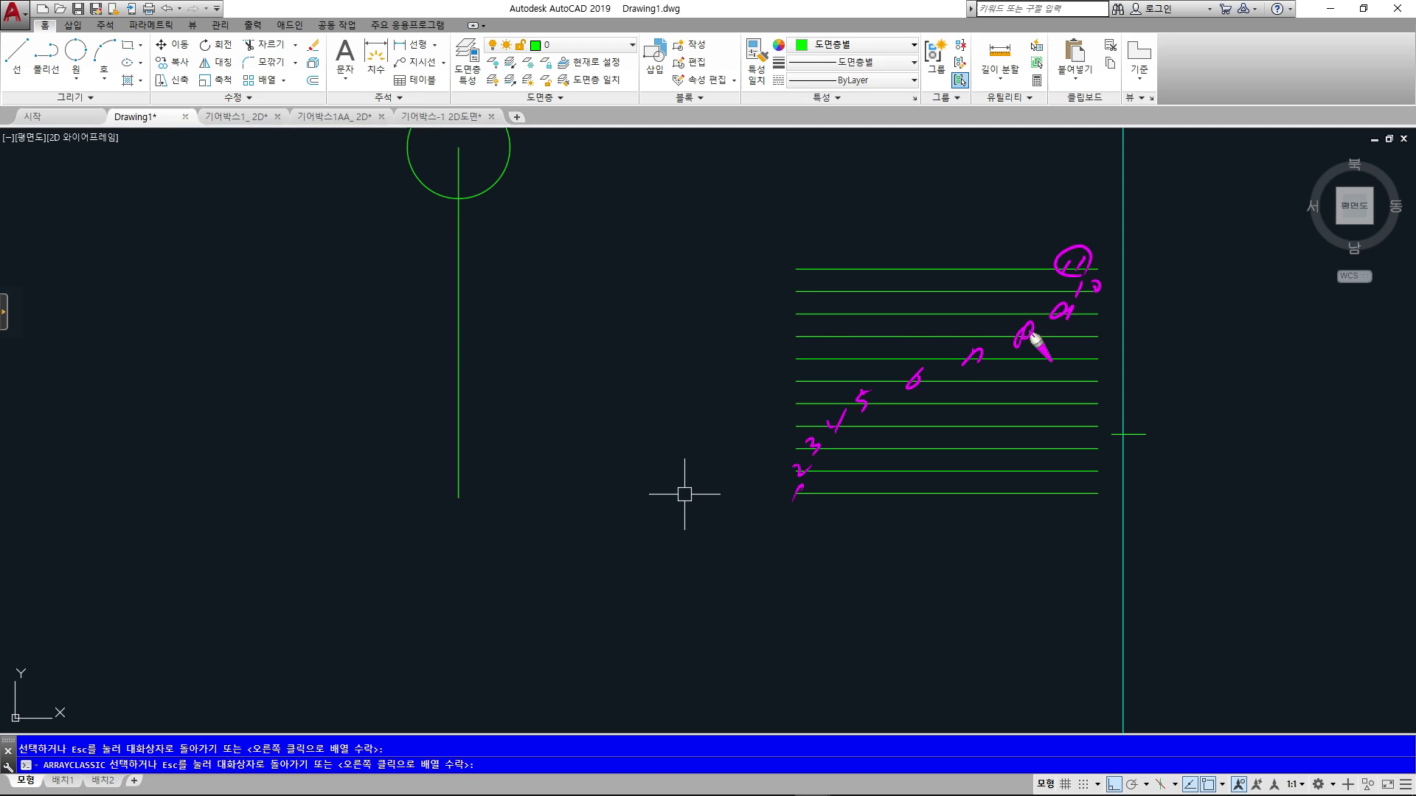
pyautogui.press('Escape')
# - Return from the preview and apply the rectangular array of the horizontal line with 11 rows, 1 column and row offset 10
pyautogui.press('Escape')
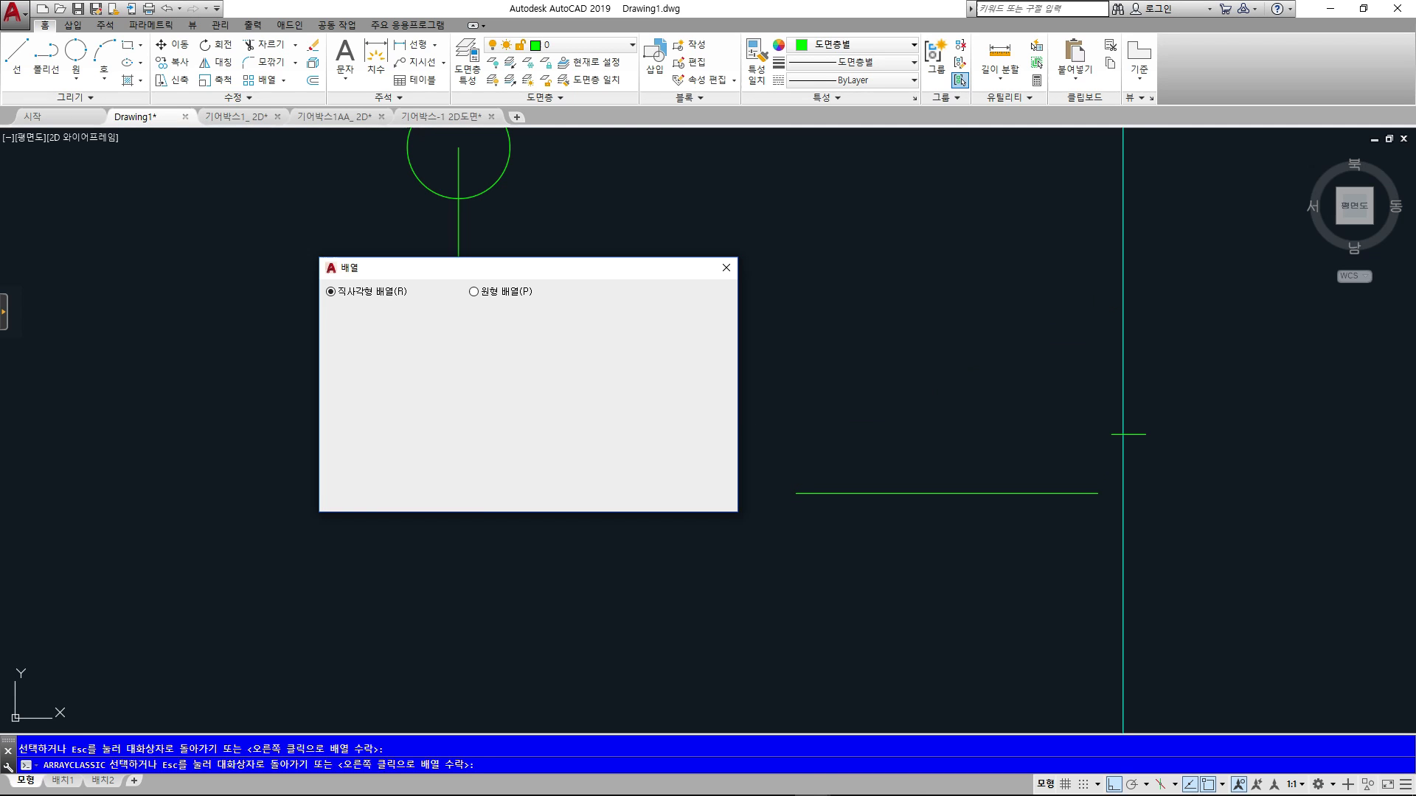
pyautogui.doubleClick(438, 324)
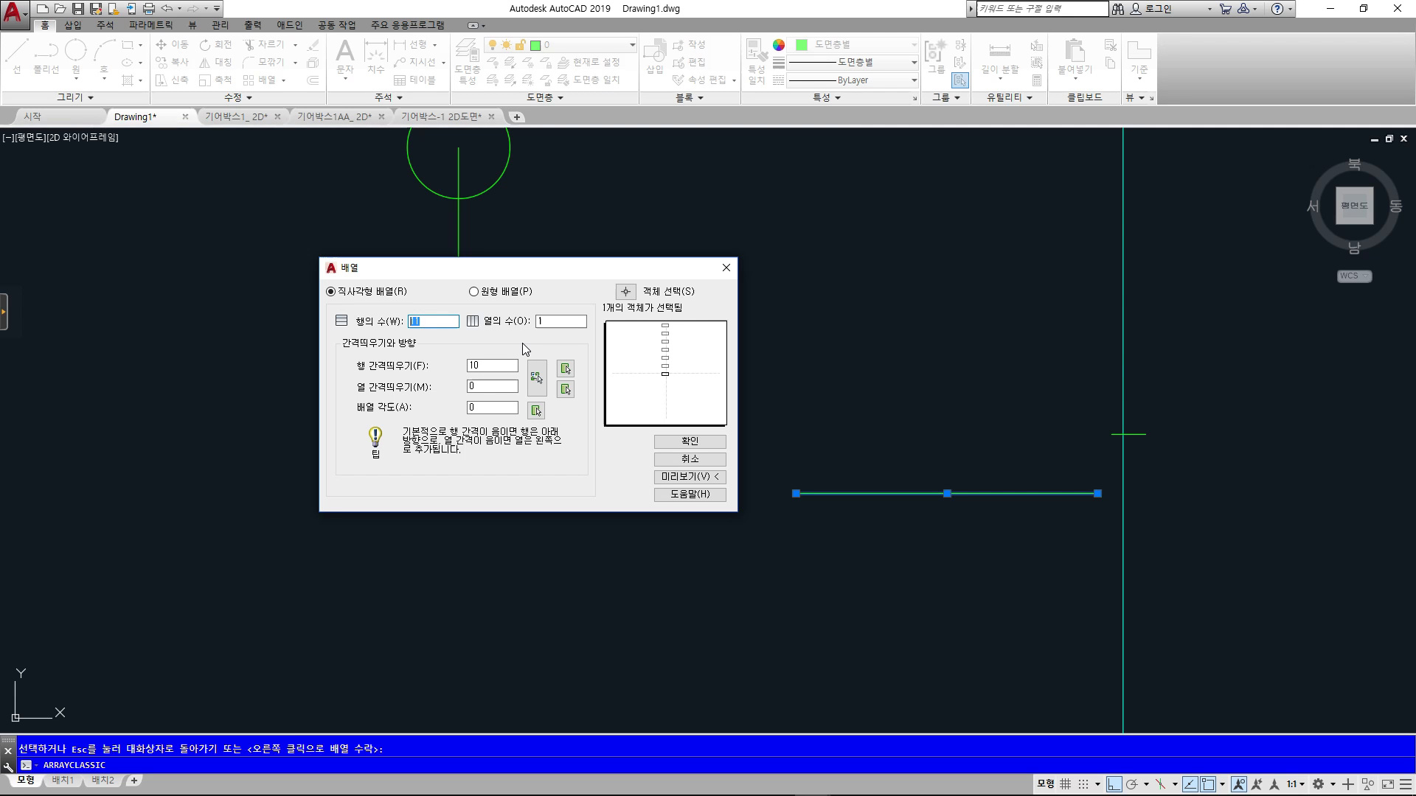
pyautogui.moveTo(489, 370); pyautogui.dragTo(430, 361)
pyautogui.doubleClick(539, 322)
pyautogui.click(689, 441)
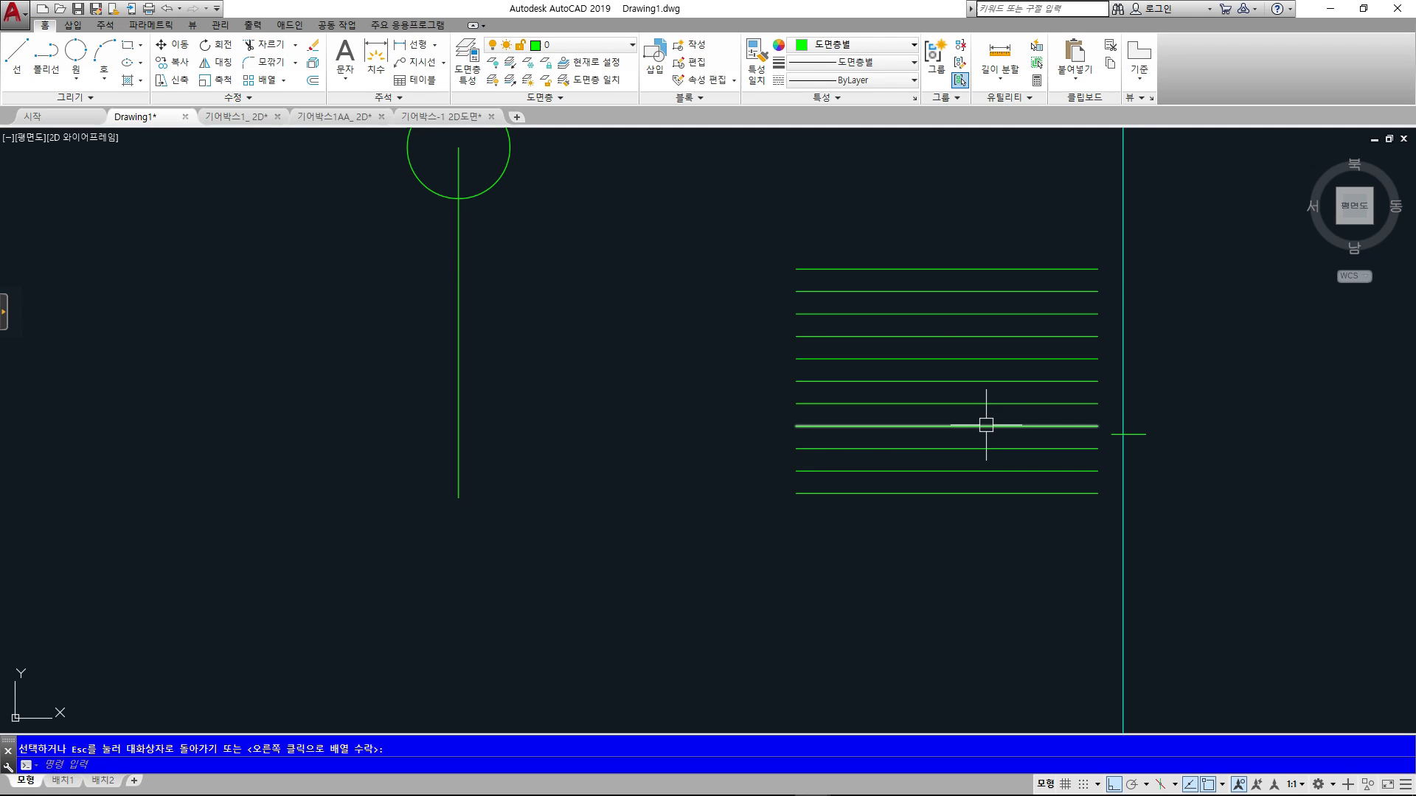
pyautogui.write('l')
pyautogui.press('Return')
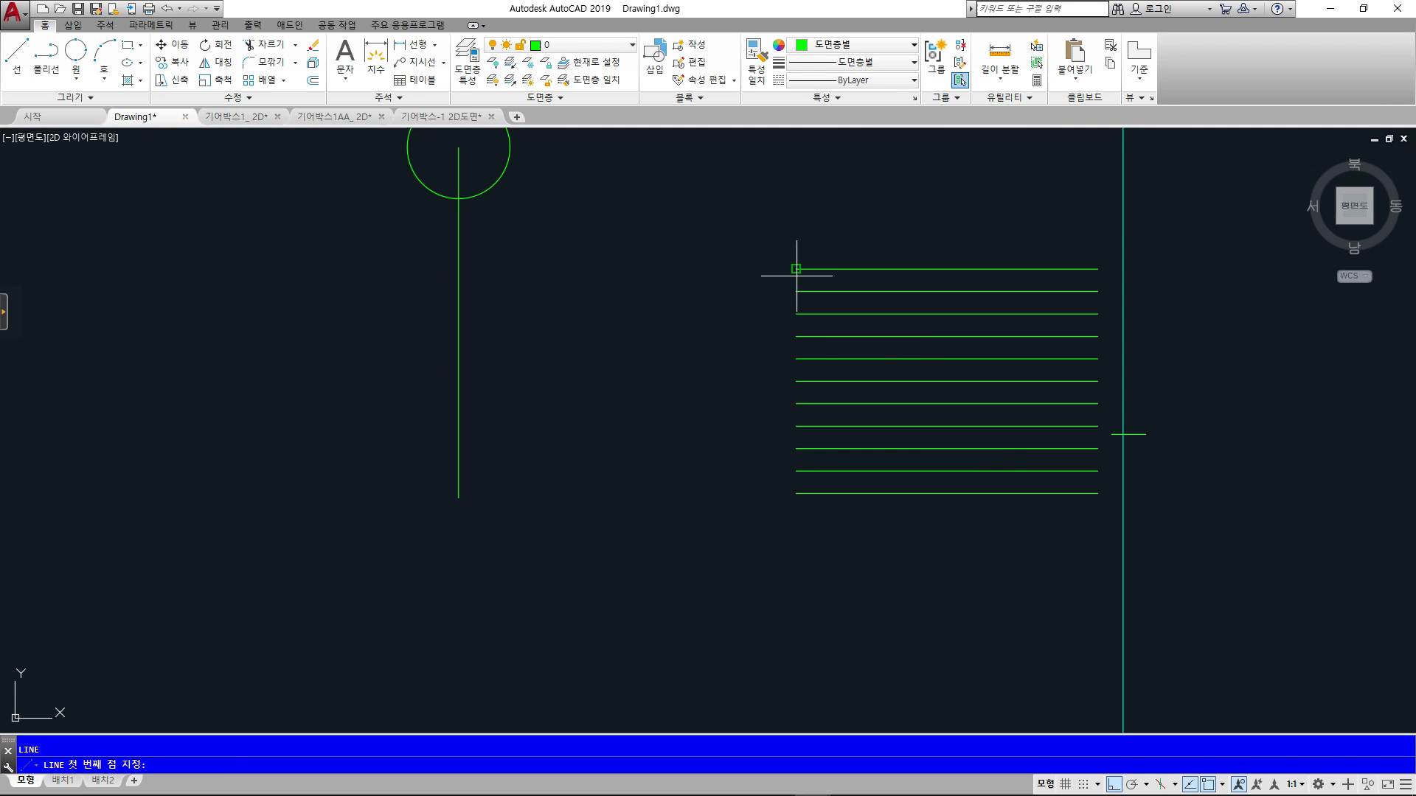
pyautogui.click(796, 272)
pyautogui.click(796, 493)
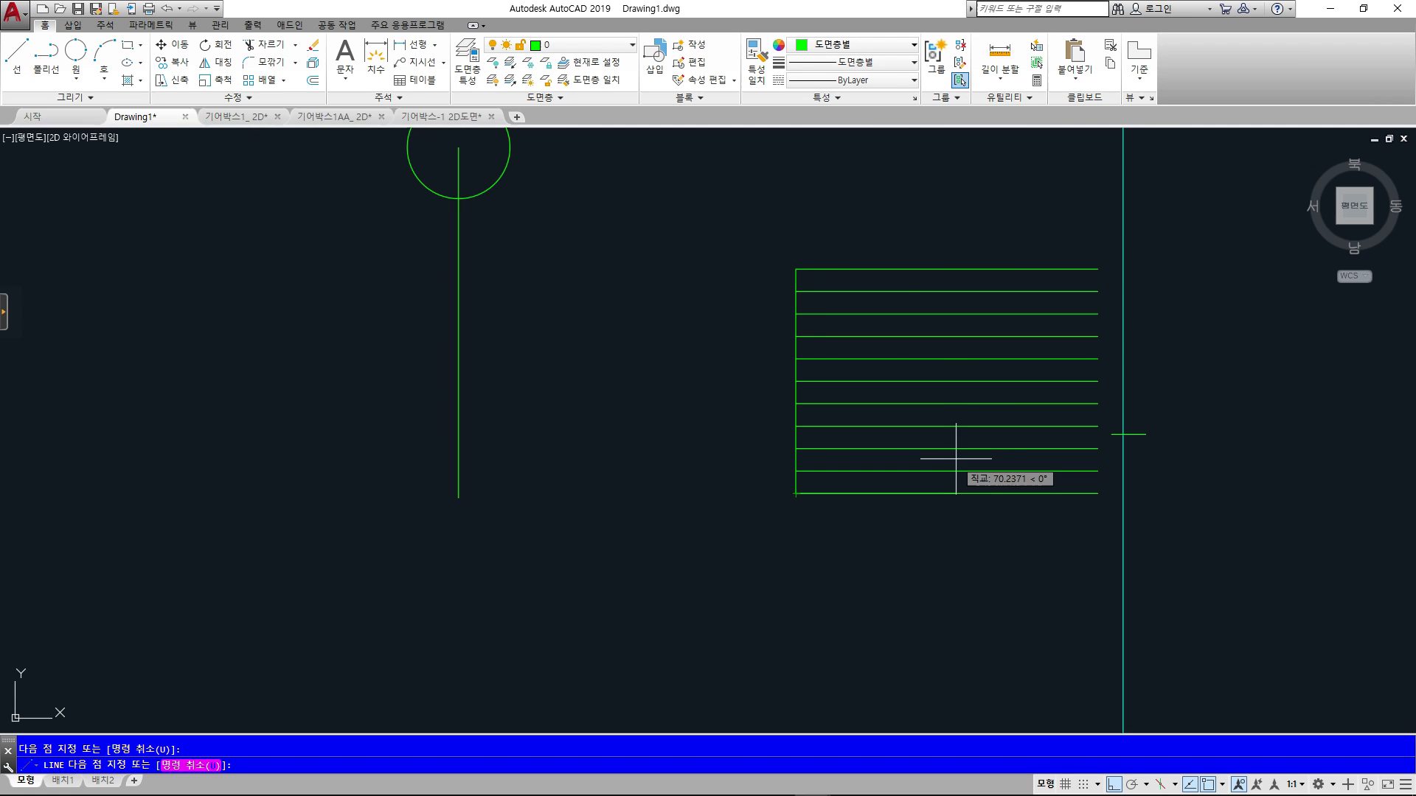
pyautogui.press('Escape')
pyautogui.hotkey('ctrl', 'z')
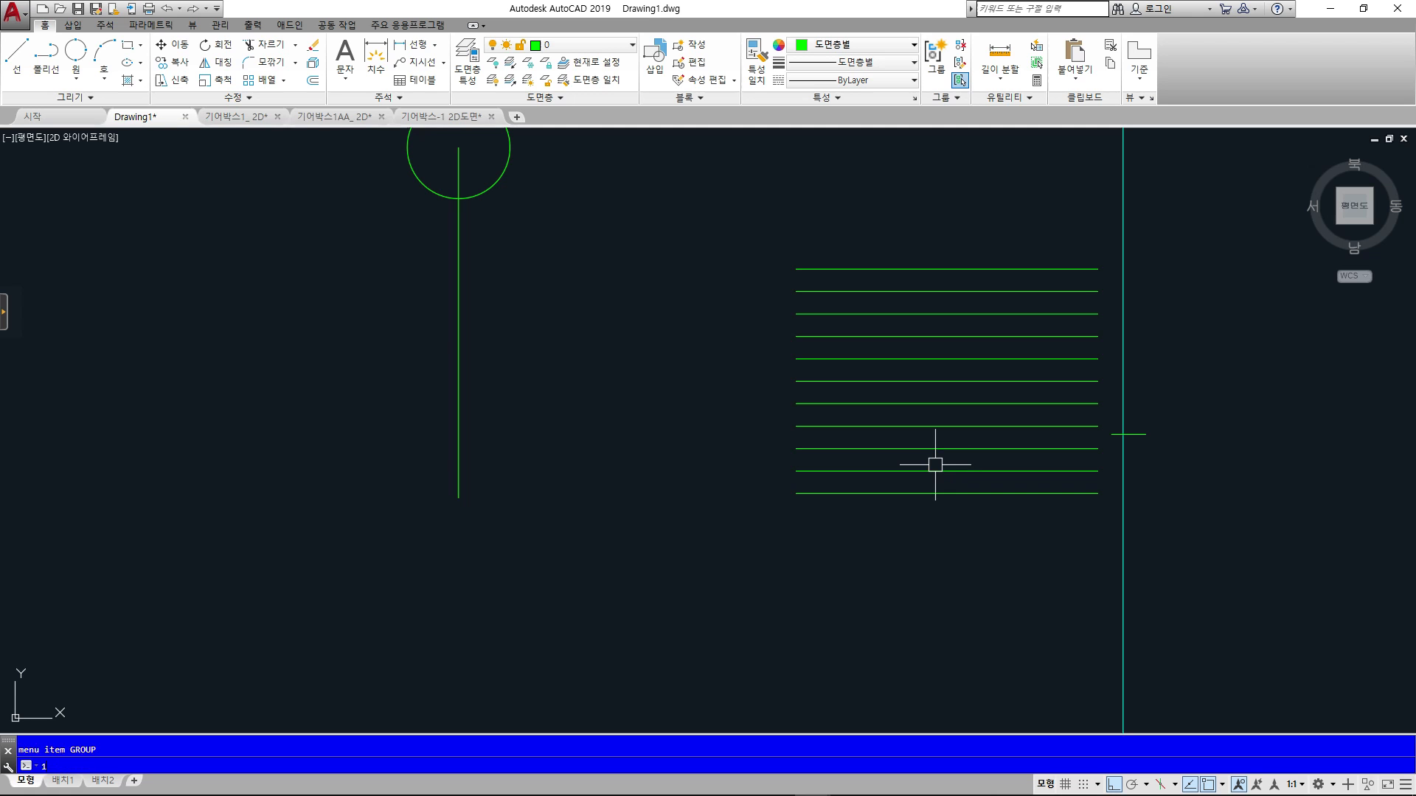
# - Draw a vertical line joining the left ends of the arrayed lines, from the uppermost line down to the lowest
pyautogui.write('l')
pyautogui.press('Return')
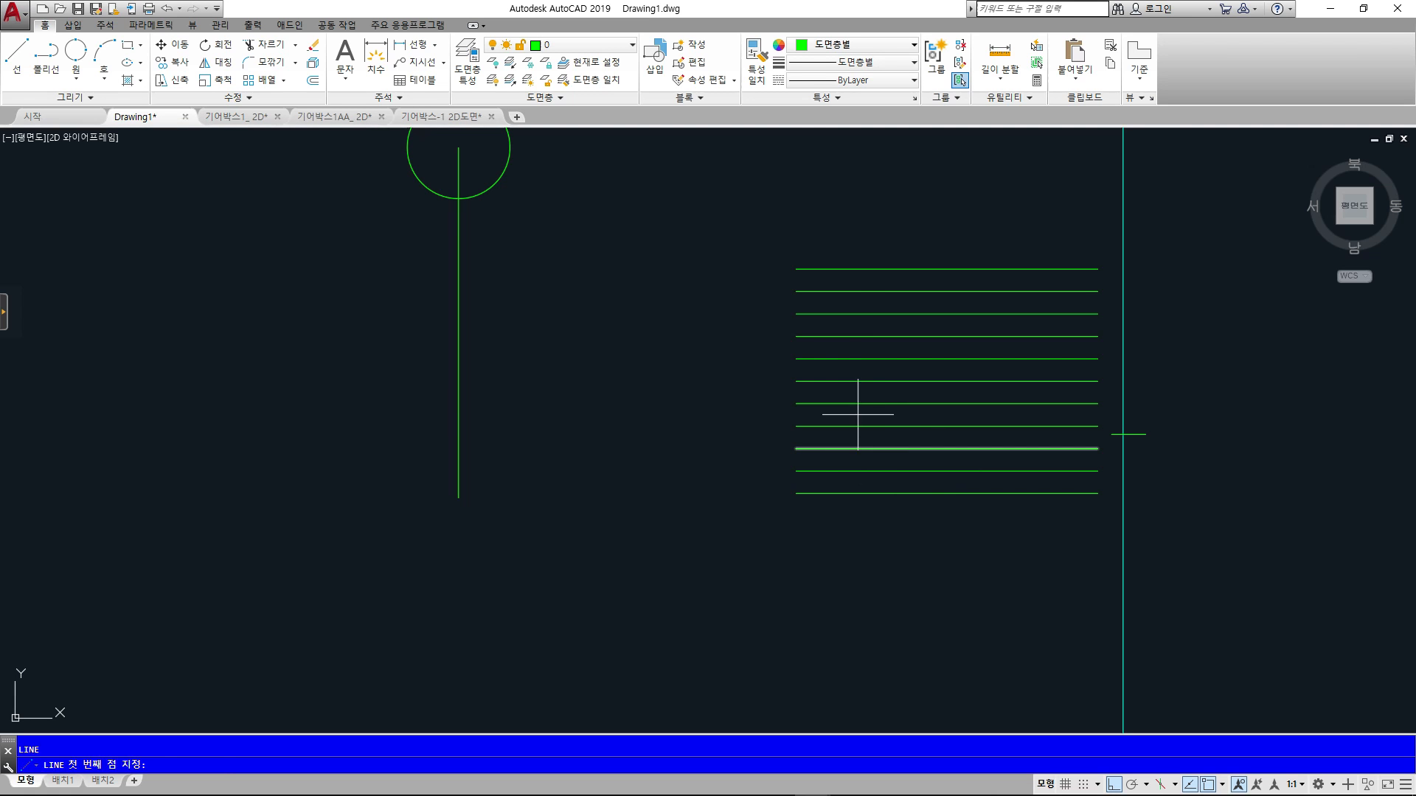
pyautogui.click(796, 269)
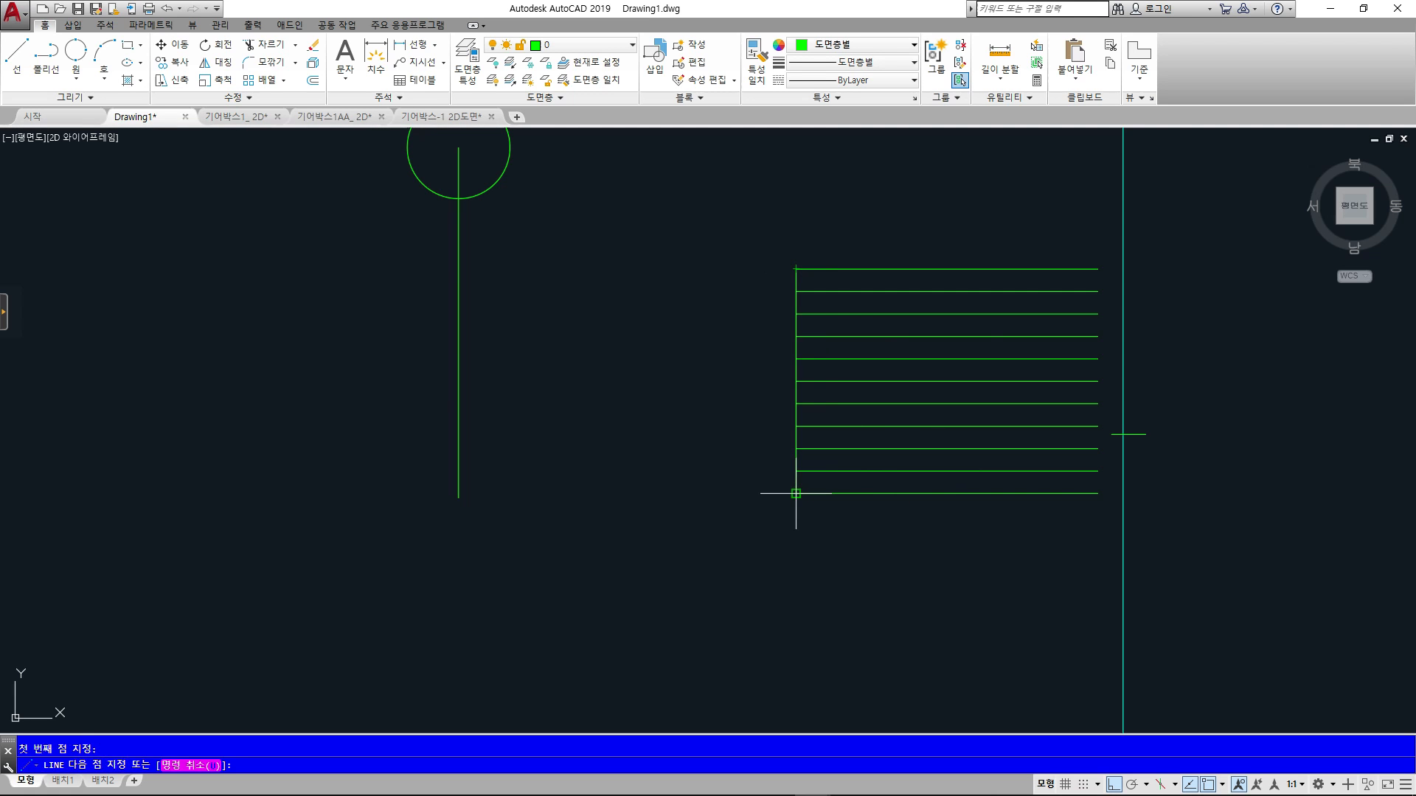
pyautogui.click(796, 493)
pyautogui.press('Escape')
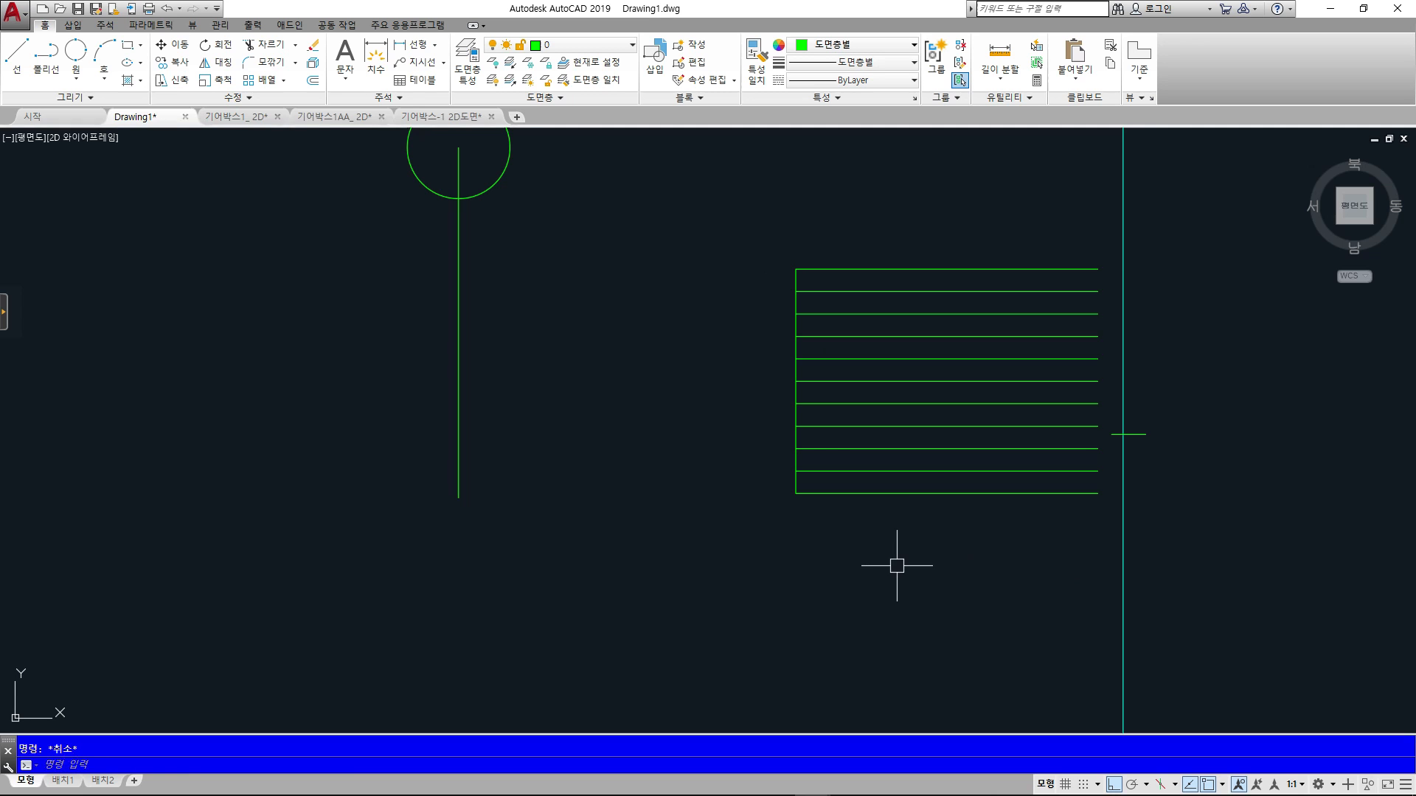
# - Offset the vertical line 15 to the right, inside the arrayed lines
pyautogui.write('o')
pyautogui.press('Return')
pyautogui.write('1')
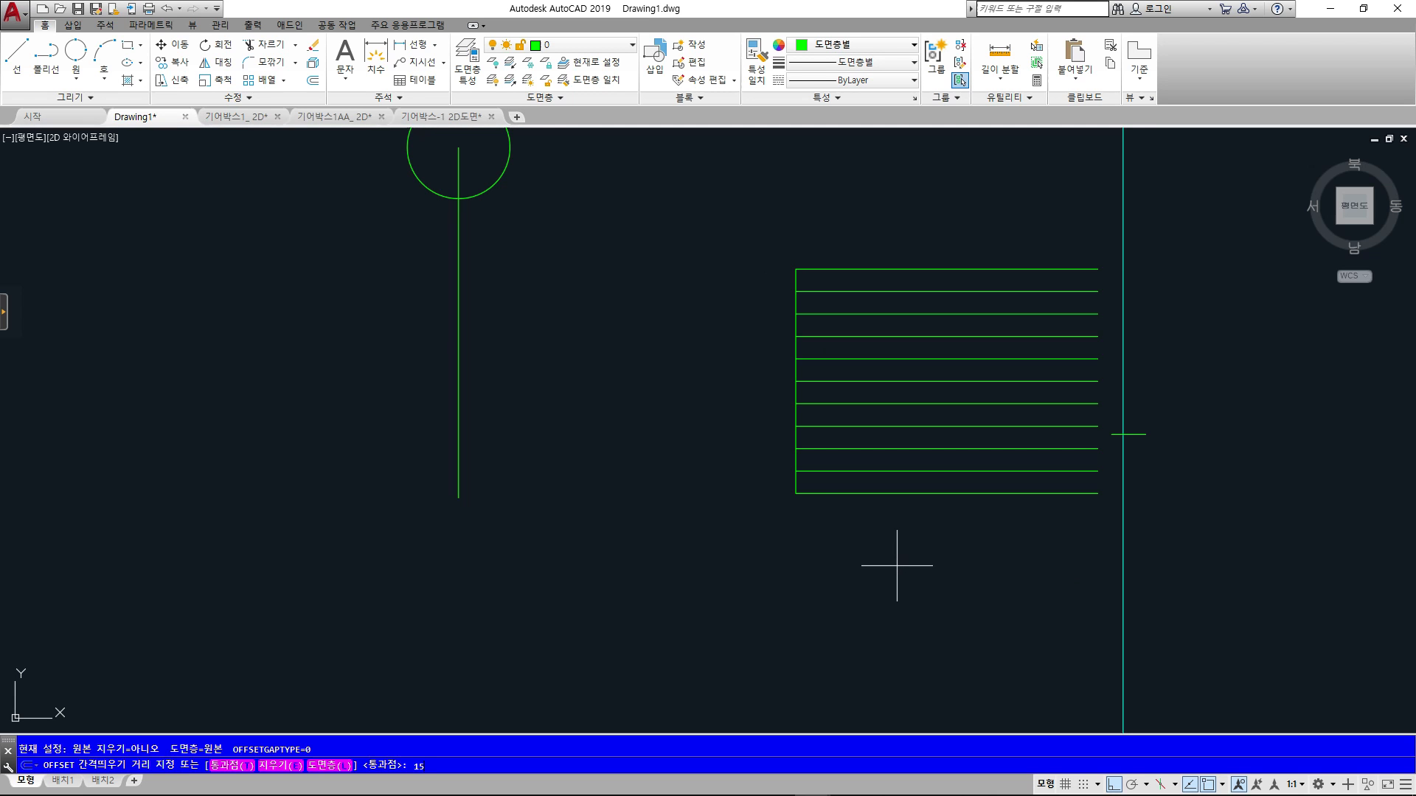
pyautogui.write('5')
pyautogui.press('Return')
pyautogui.click(796, 411)
pyautogui.click(833, 411)
pyautogui.press('Escape')
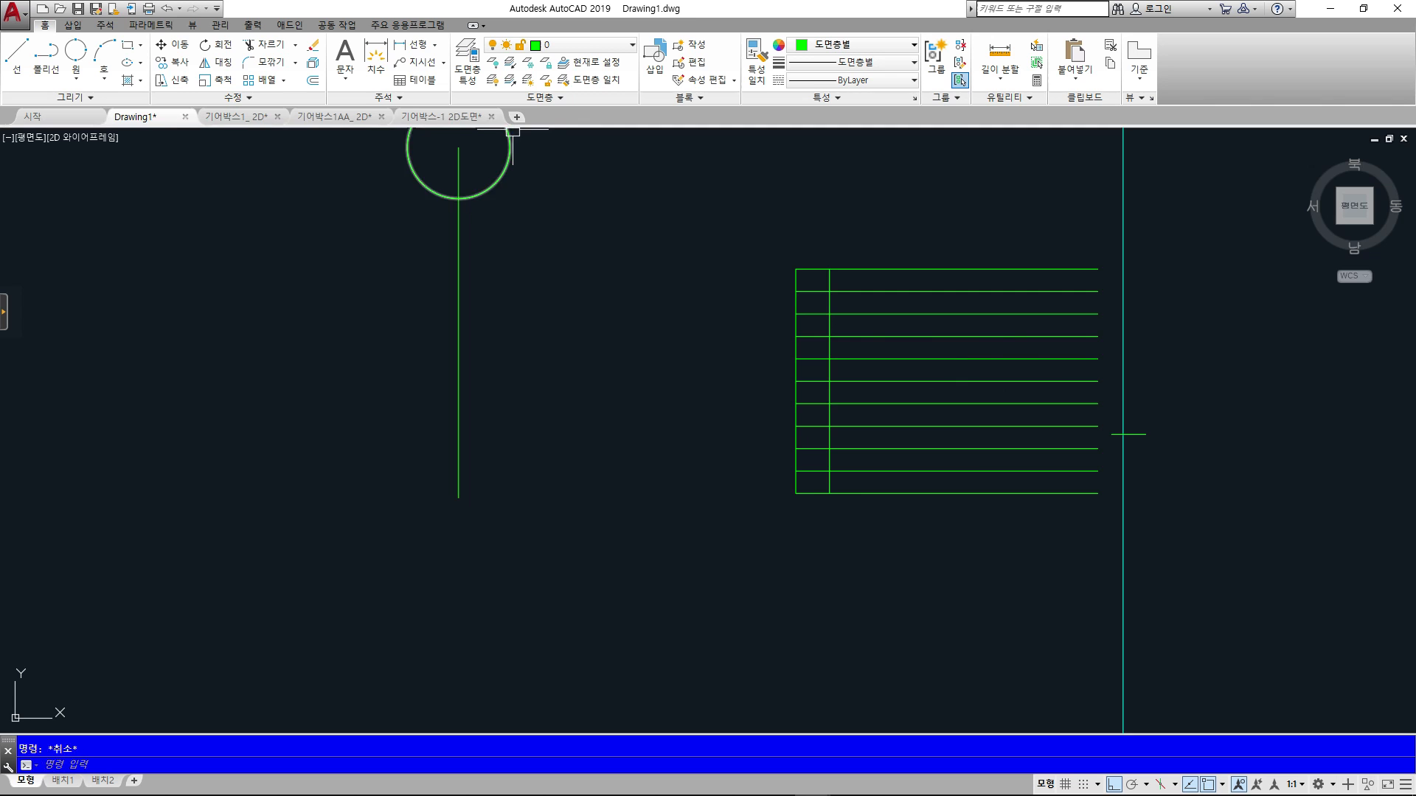
# - Switch to the 기어박스-1 2D도면 drawing and examine the rows of its spur gear data table
pyautogui.click(467, 117)
pyautogui.scroll(5, 885, 520)
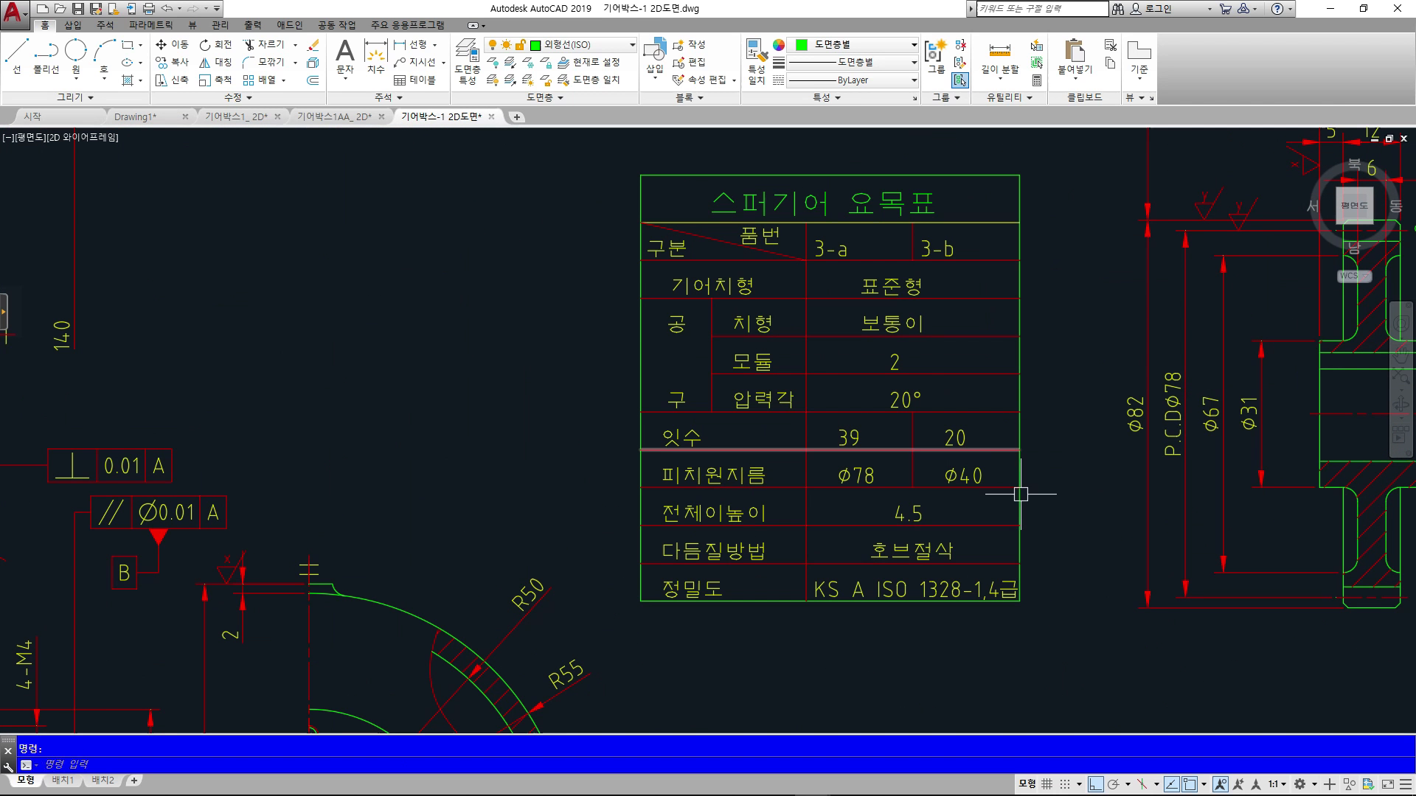
pyautogui.moveTo(826, 671)
pyautogui.mouseDown()
pyautogui.moveTo(673, 142)
pyautogui.moveTo(939, 682)
pyautogui.mouseUp()
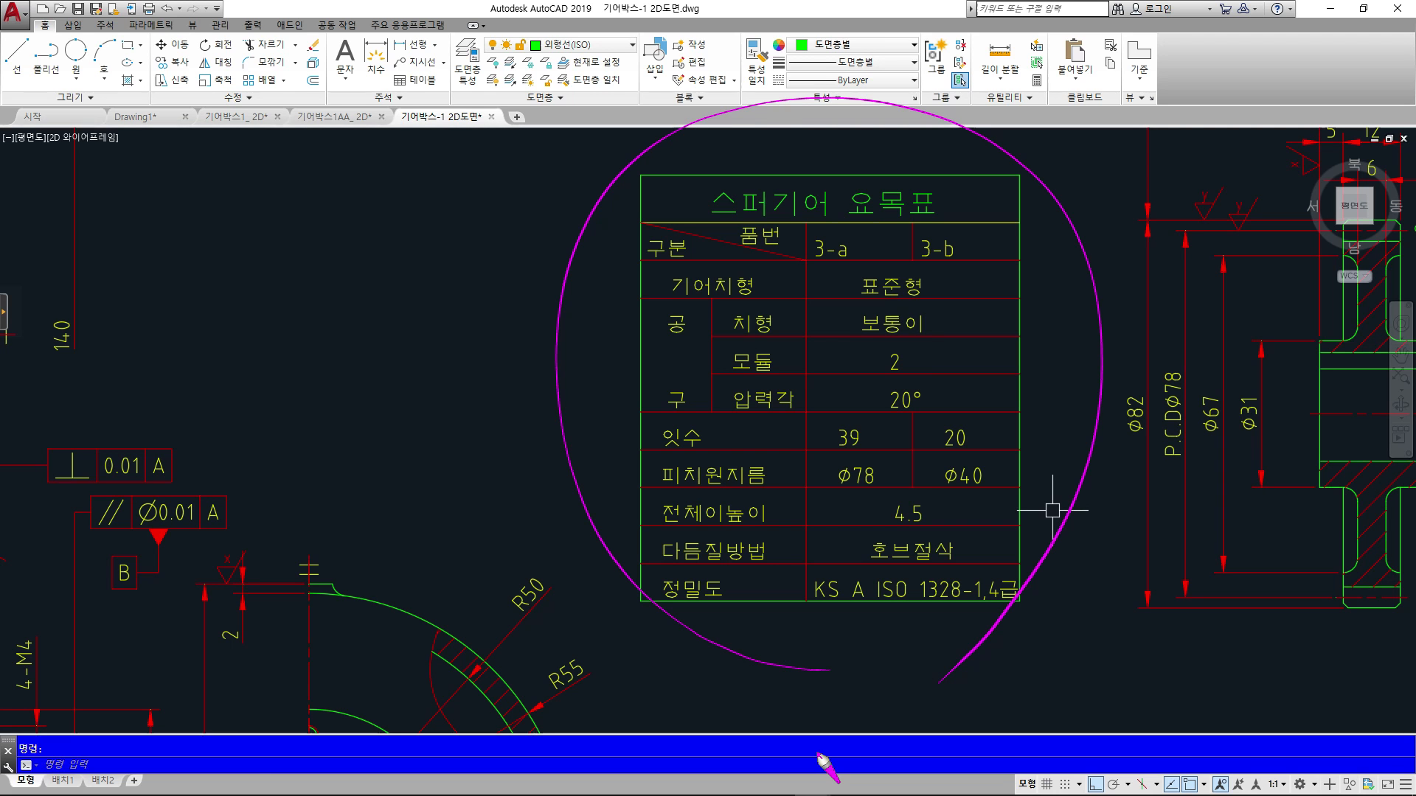
pyautogui.moveTo(771, 363)
pyautogui.mouseDown()
pyautogui.moveTo(846, 352)
pyautogui.moveTo(951, 297)
pyautogui.moveTo(1037, 278)
pyautogui.moveTo(1062, 309)
pyautogui.moveTo(1084, 295)
pyautogui.moveTo(1016, 279)
pyautogui.mouseUp()
pyautogui.press('Escape')
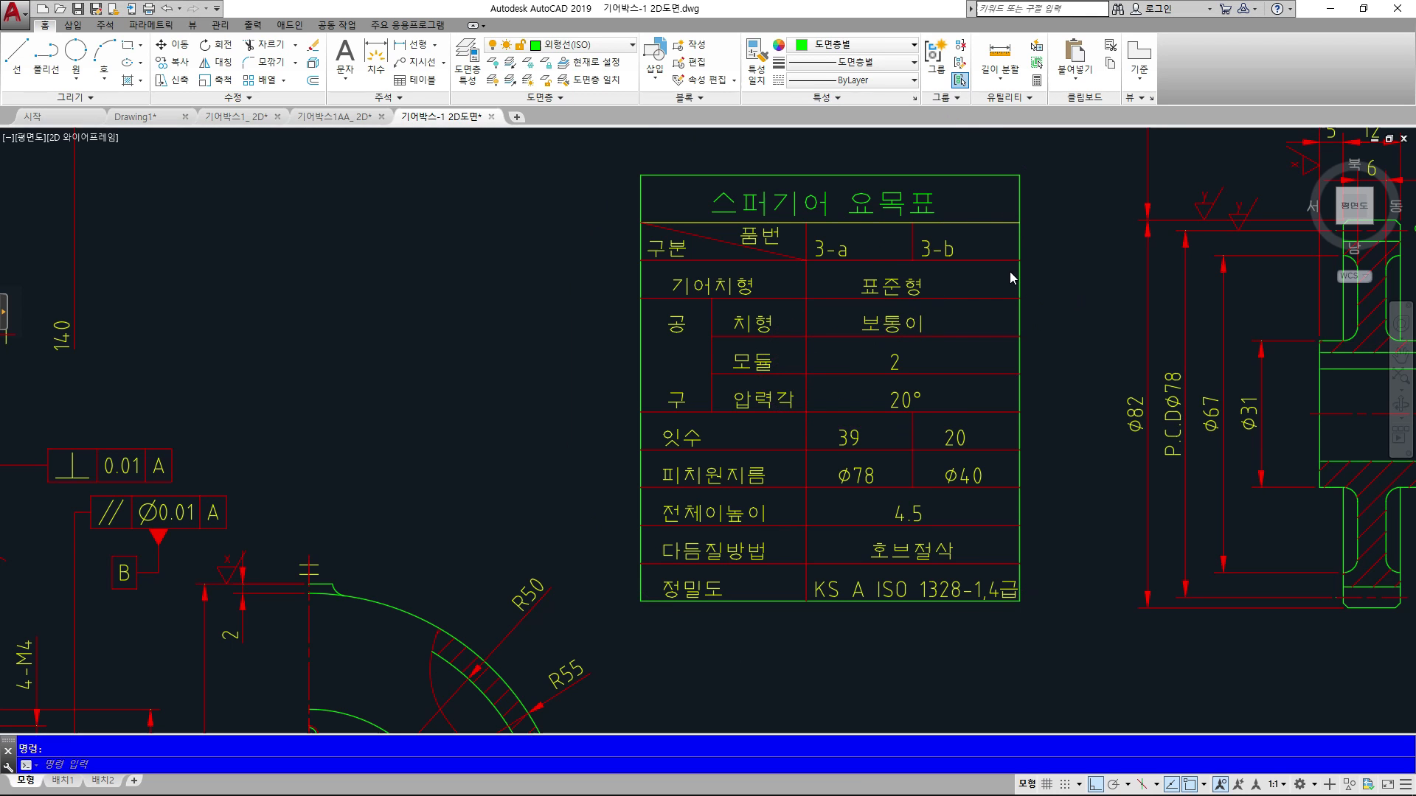
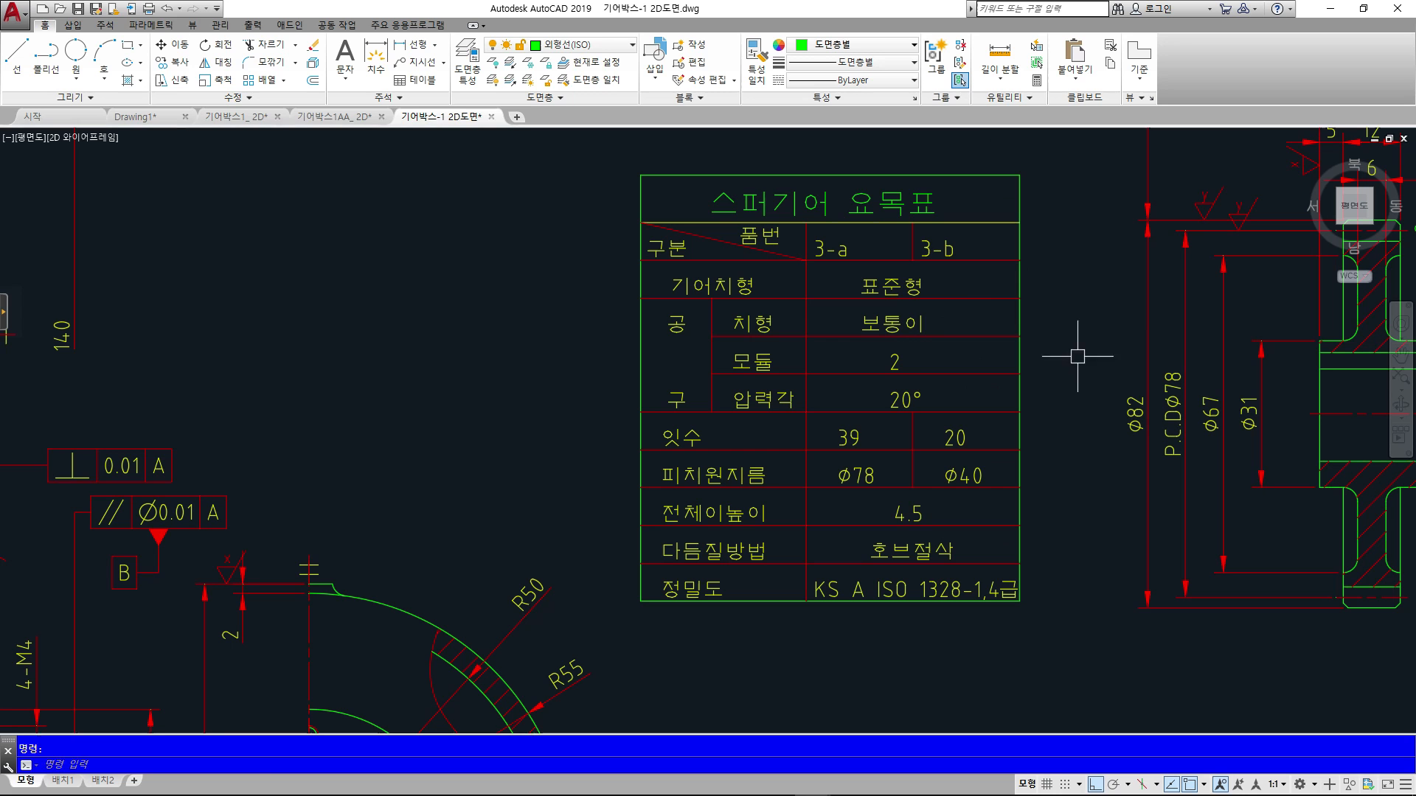
pyautogui.moveTo(979, 582)
pyautogui.mouseDown()
pyautogui.moveTo(1002, 385)
pyautogui.moveTo(984, 367)
pyautogui.moveTo(990, 163)
pyautogui.moveTo(1003, 145)
pyautogui.mouseUp()
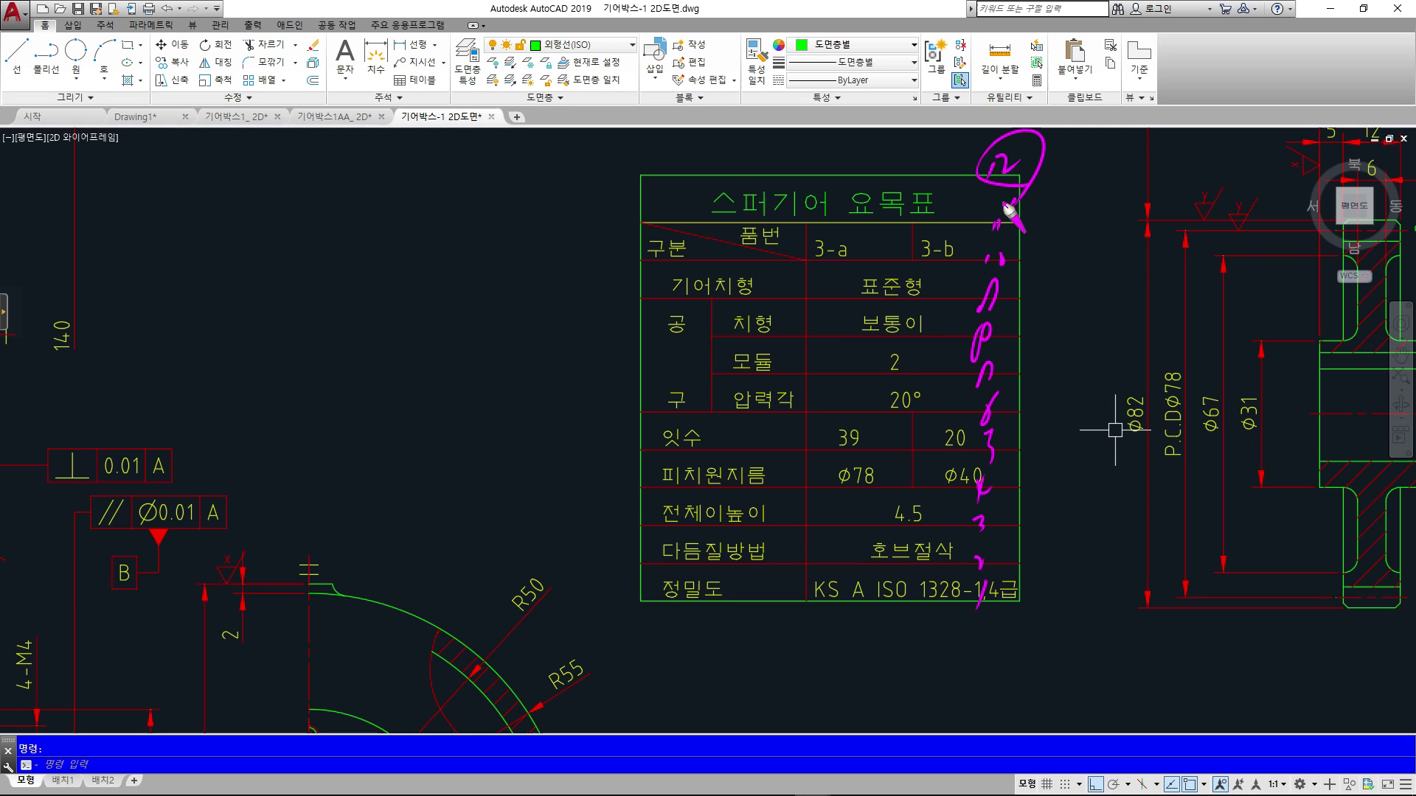
pyautogui.press('Escape')
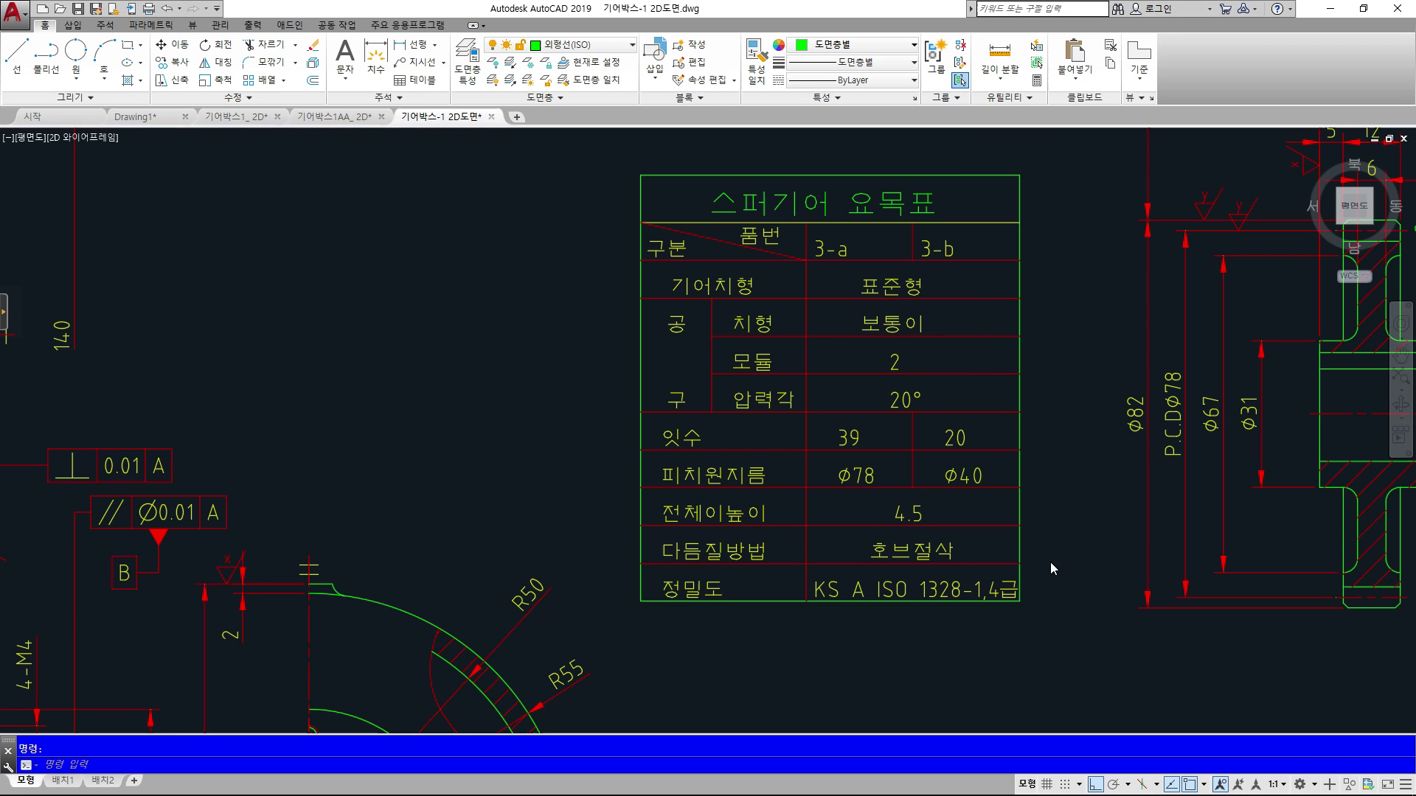
# - Measure the height of the spur gear table's bottom row with a temporary dimension and discard it
pyautogui.hotkey('ctrl', '2')
pyautogui.moveTo(1021, 564)
pyautogui.mouseDown()
pyautogui.moveTo(1039, 577)
pyautogui.moveTo(1014, 607)
pyautogui.moveTo(1062, 568)
pyautogui.moveTo(1084, 576)
pyautogui.mouseUp()
pyautogui.moveTo(1101, 562)
pyautogui.mouseDown()
pyautogui.moveTo(1096, 586)
pyautogui.moveTo(1149, 566)
pyautogui.mouseUp()
pyautogui.press('Escape')
pyautogui.write('dim')
pyautogui.press('Return')
pyautogui.click(1020, 603)
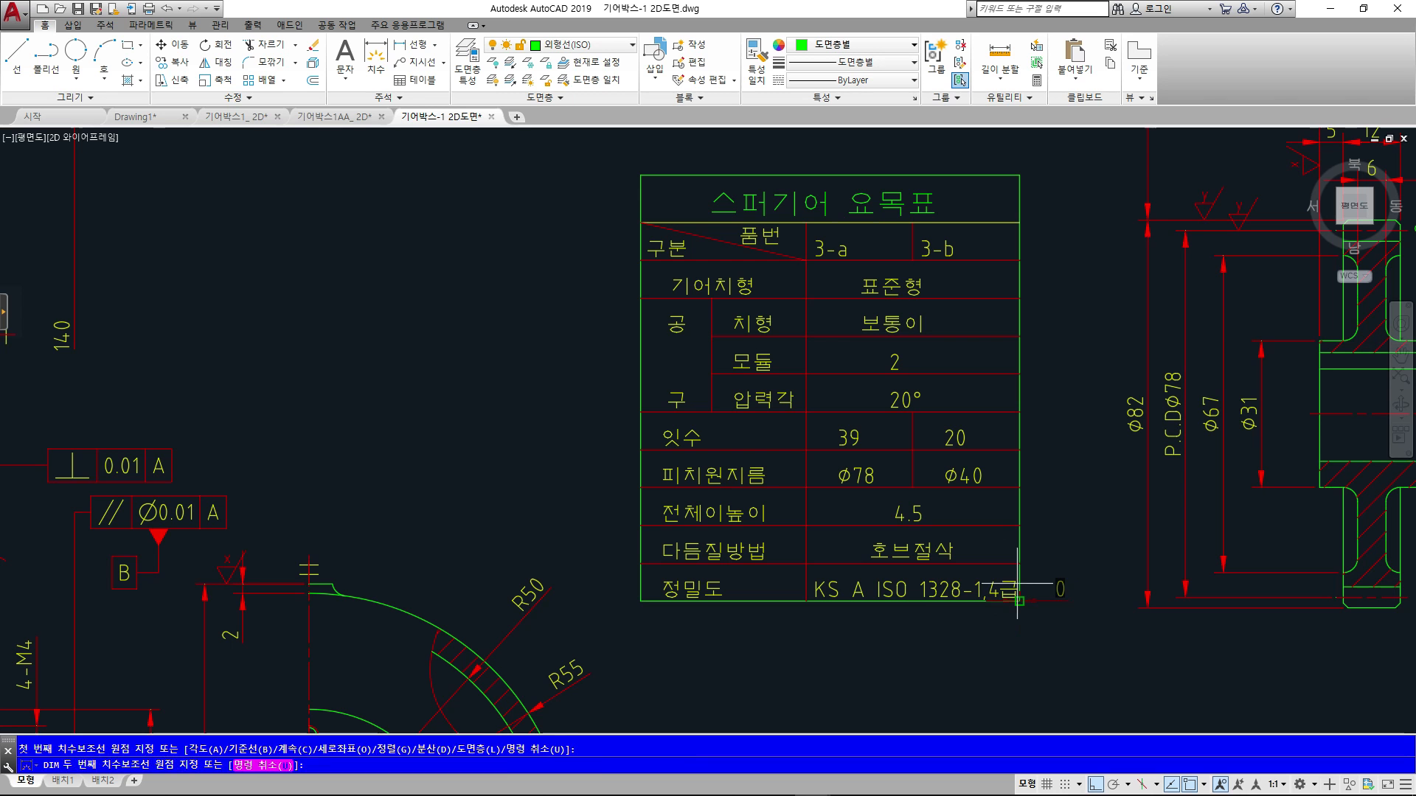
pyautogui.click(1020, 565)
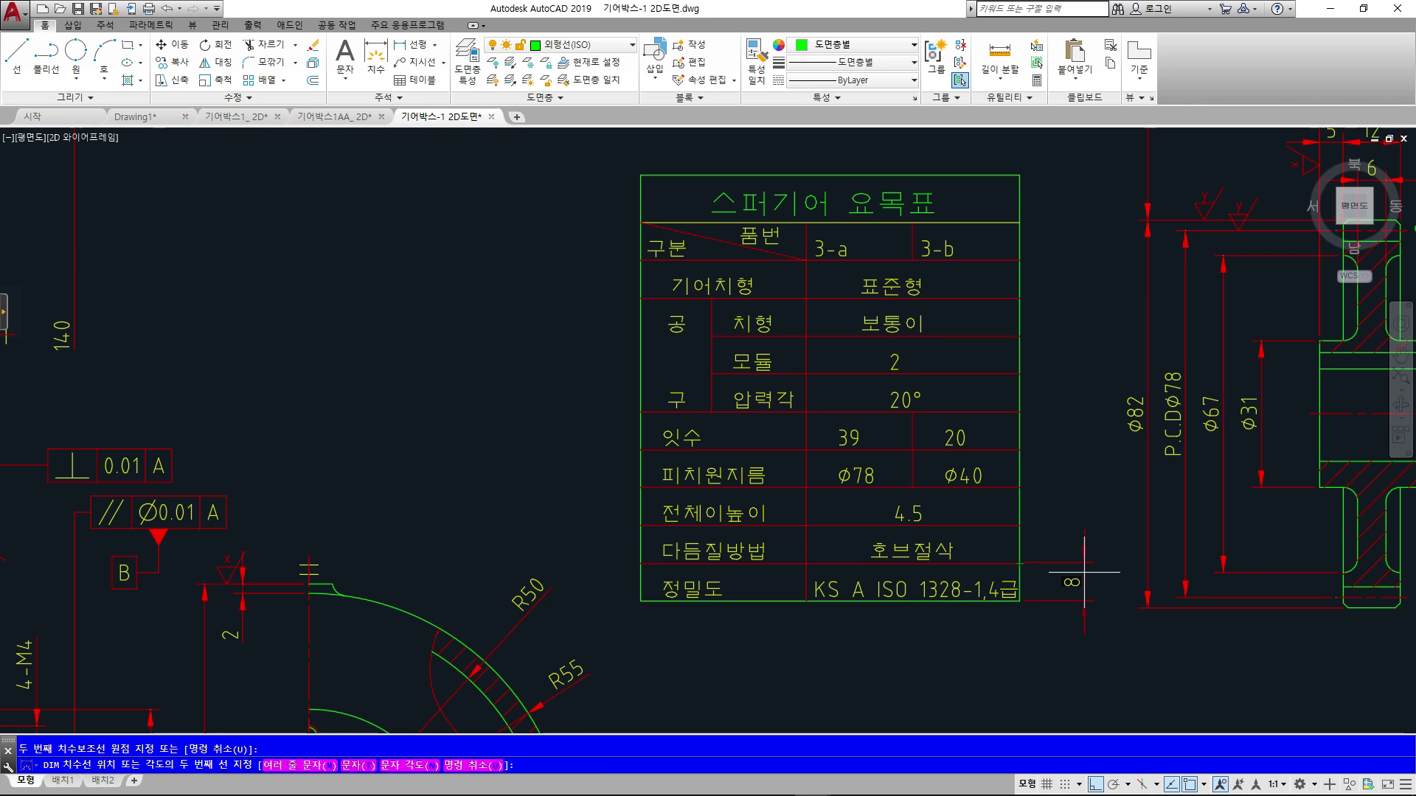
pyautogui.press('Escape')
# - Measure the height of the title block's bottom row with a temporary dimension and discard it
pyautogui.scroll(-4, 1083, 573)
pyautogui.moveTo(1057, 562); pyautogui.dragTo(809, 313, button='middle')
pyautogui.moveTo(990, 579); pyautogui.dragTo(871, 347, button='middle')
pyautogui.scroll(4, 895, 462)
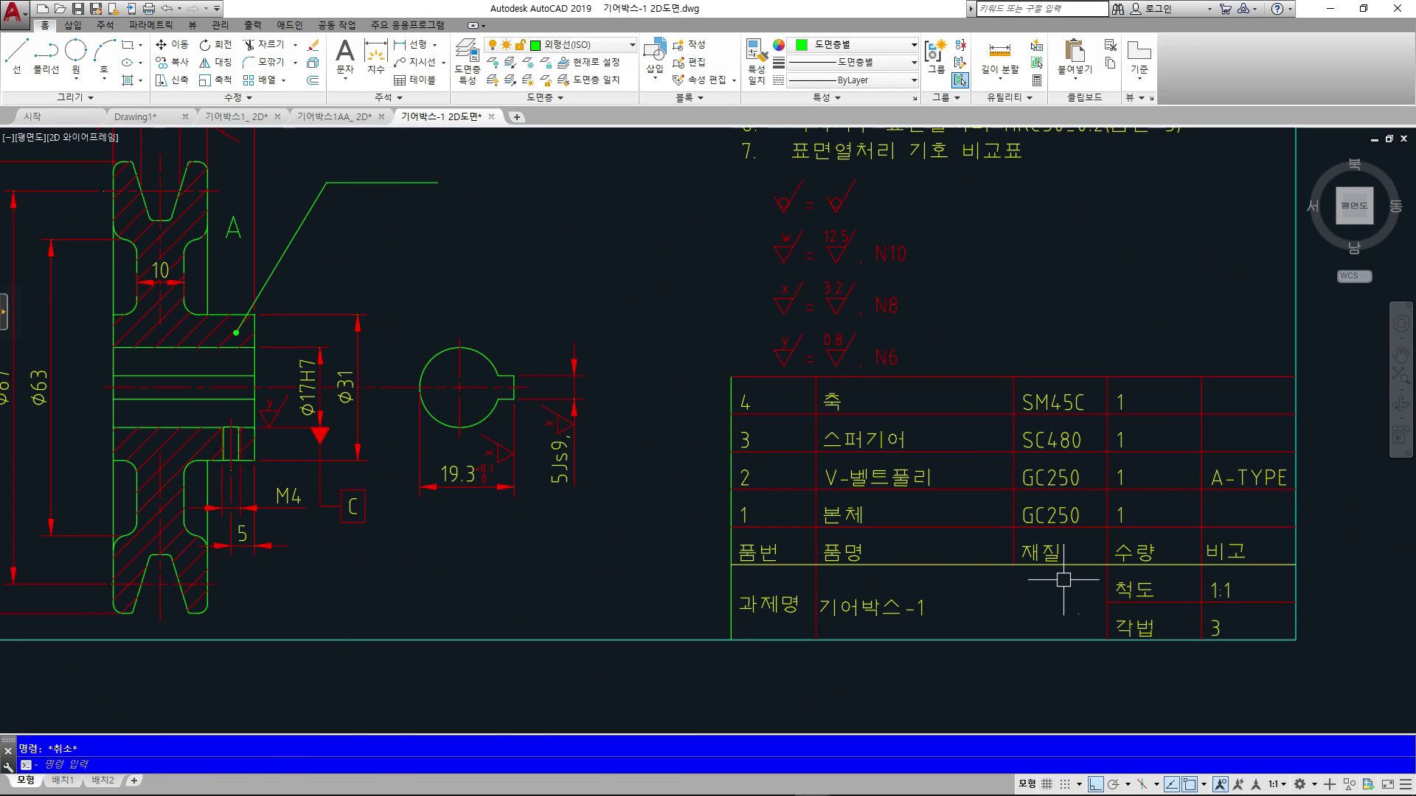
pyautogui.press('Return')
pyautogui.click(1296, 639)
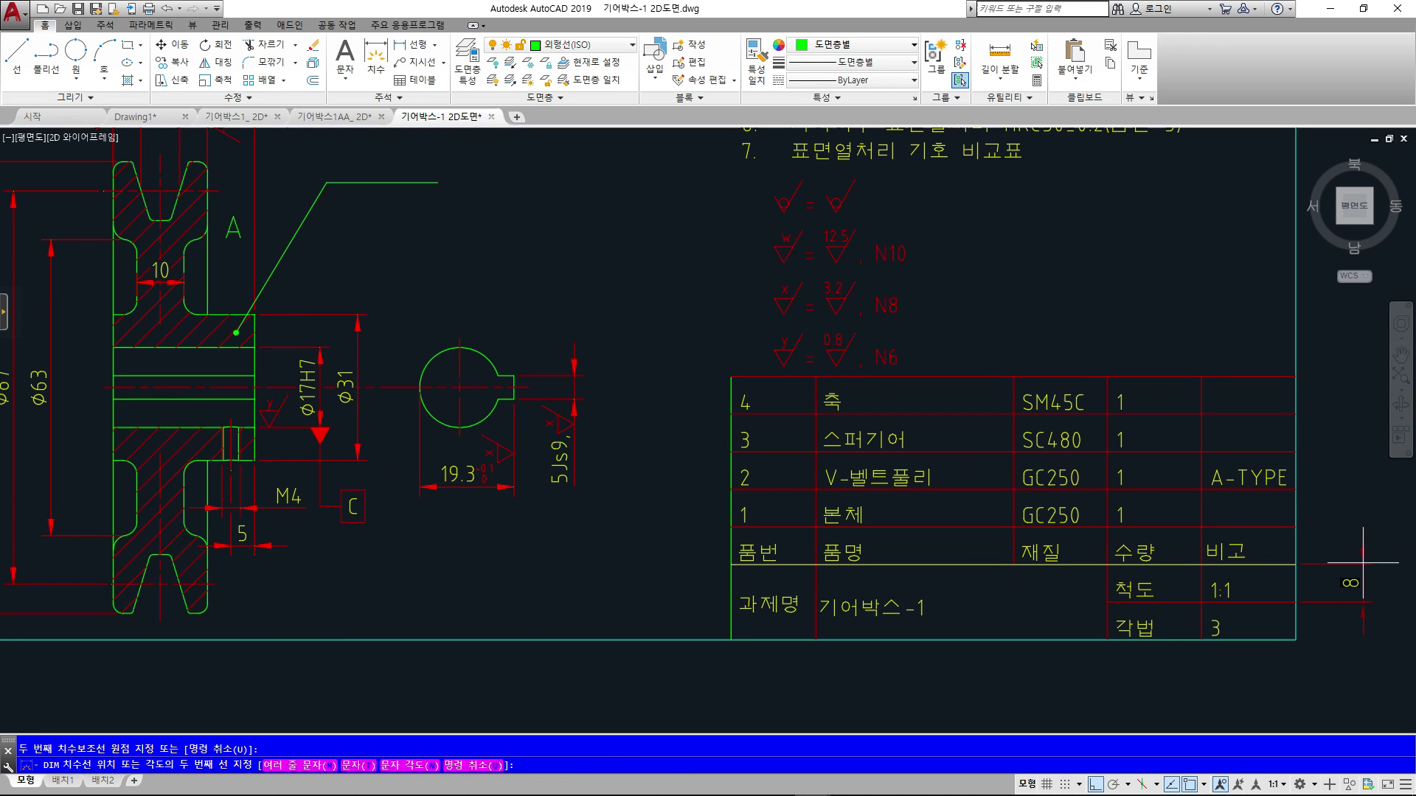
pyautogui.press('Escape')
# - Examine the row and column dimensions on the separate dimensioned copy of the spur gear table outside the sheet
pyautogui.scroll(-4, 911, 463)
pyautogui.moveTo(911, 464)
pyautogui.mouseDown(button='middle')
pyautogui.moveTo(782, 503)
pyautogui.moveTo(414, 695)
pyautogui.moveTo(388, 447)
pyautogui.moveTo(233, 548)
pyautogui.mouseUp(button='middle')
pyautogui.scroll(-3, 806, 679)
pyautogui.scroll(-2, 632, 512)
pyautogui.scroll(8, 734, 452)
pyautogui.moveTo(707, 493); pyautogui.dragTo(733, 696, button='middle')
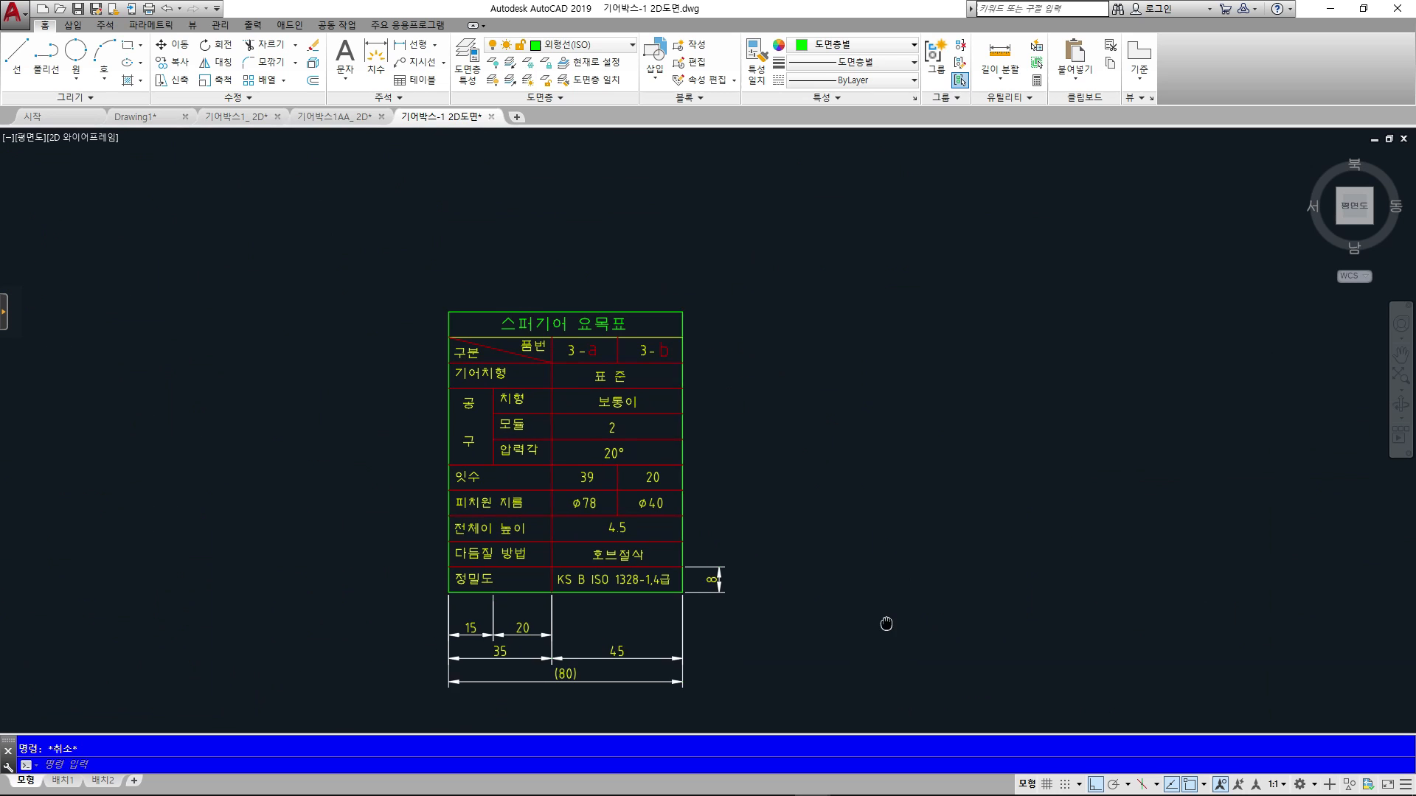
pyautogui.scroll(2, 701, 594)
pyautogui.moveTo(702, 595); pyautogui.dragTo(759, 598, button='middle')
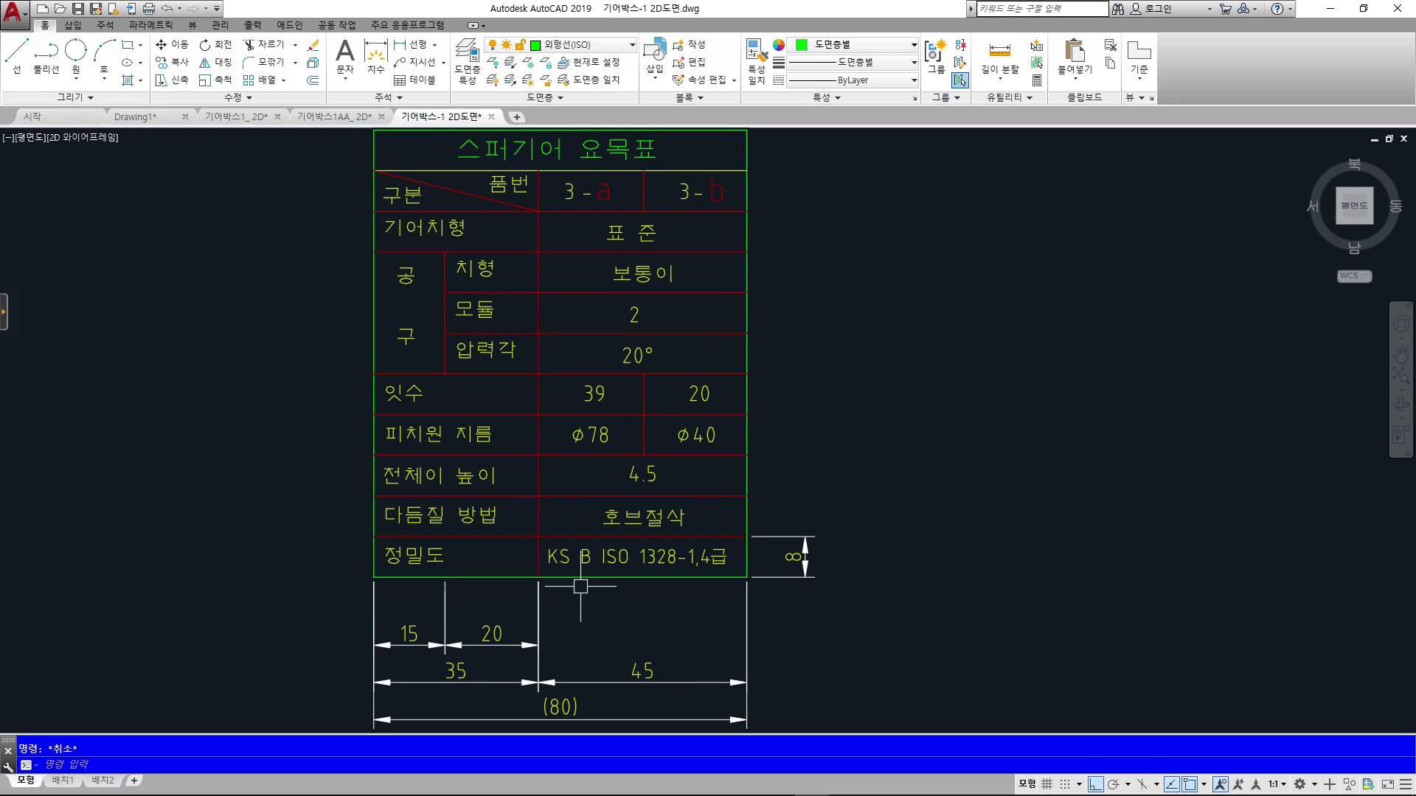
# - Look over the gearbox sheet's part views, notes, spur gear table and parts list
pyautogui.scroll(-3, 774, 654)
pyautogui.moveTo(901, 642)
pyautogui.mouseDown(button='middle')
pyautogui.moveTo(893, 487)
pyautogui.moveTo(929, 494)
pyautogui.moveTo(782, 206)
pyautogui.mouseUp(button='middle')
pyautogui.moveTo(954, 396); pyautogui.dragTo(883, 282, button='middle')
pyautogui.moveTo(947, 430); pyautogui.dragTo(904, 227, button='middle')
pyautogui.moveTo(673, 315)
pyautogui.mouseDown(button='middle')
pyautogui.moveTo(907, 405)
pyautogui.moveTo(828, 303)
pyautogui.moveTo(822, 271)
pyautogui.mouseUp(button='middle')
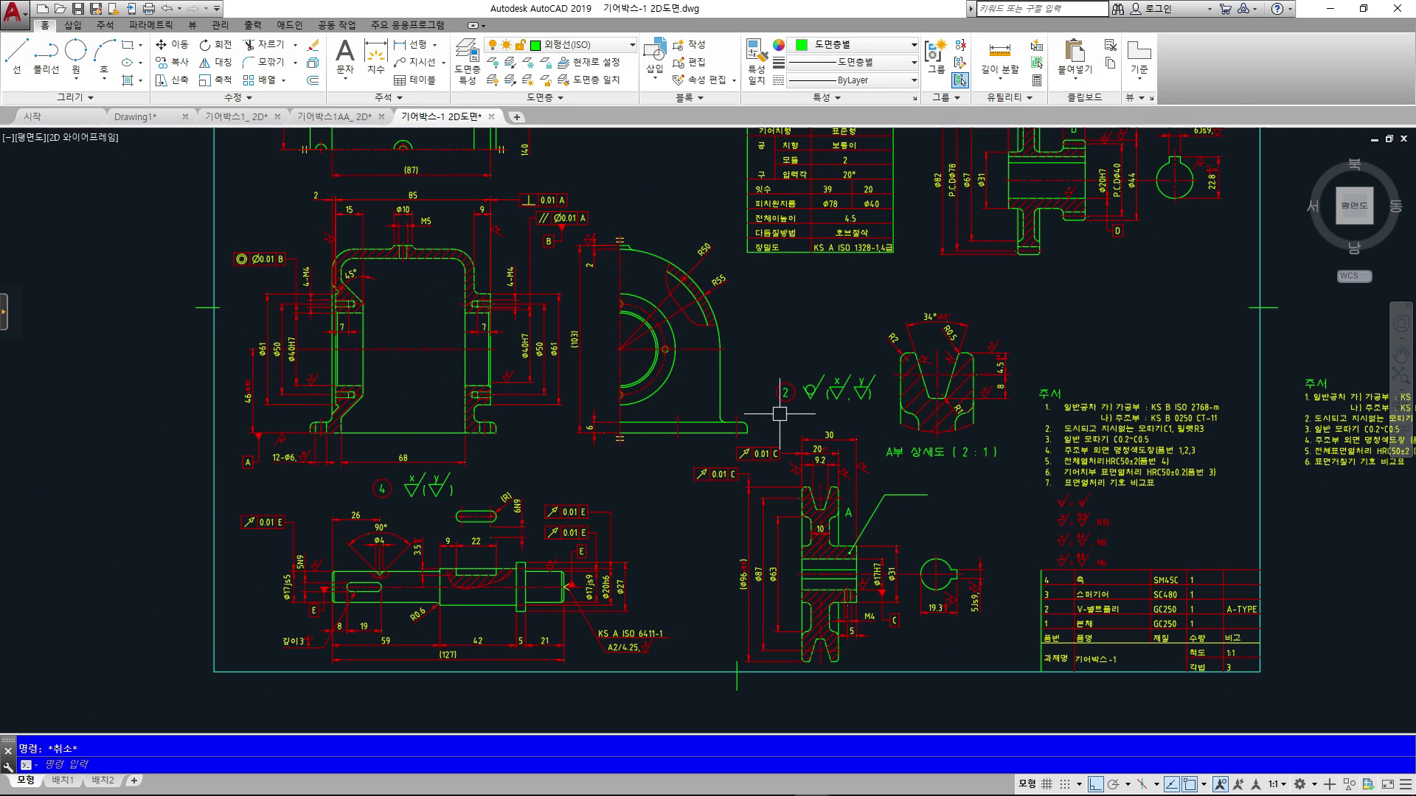
pyautogui.moveTo(697, 310); pyautogui.dragTo(706, 434, button='middle')
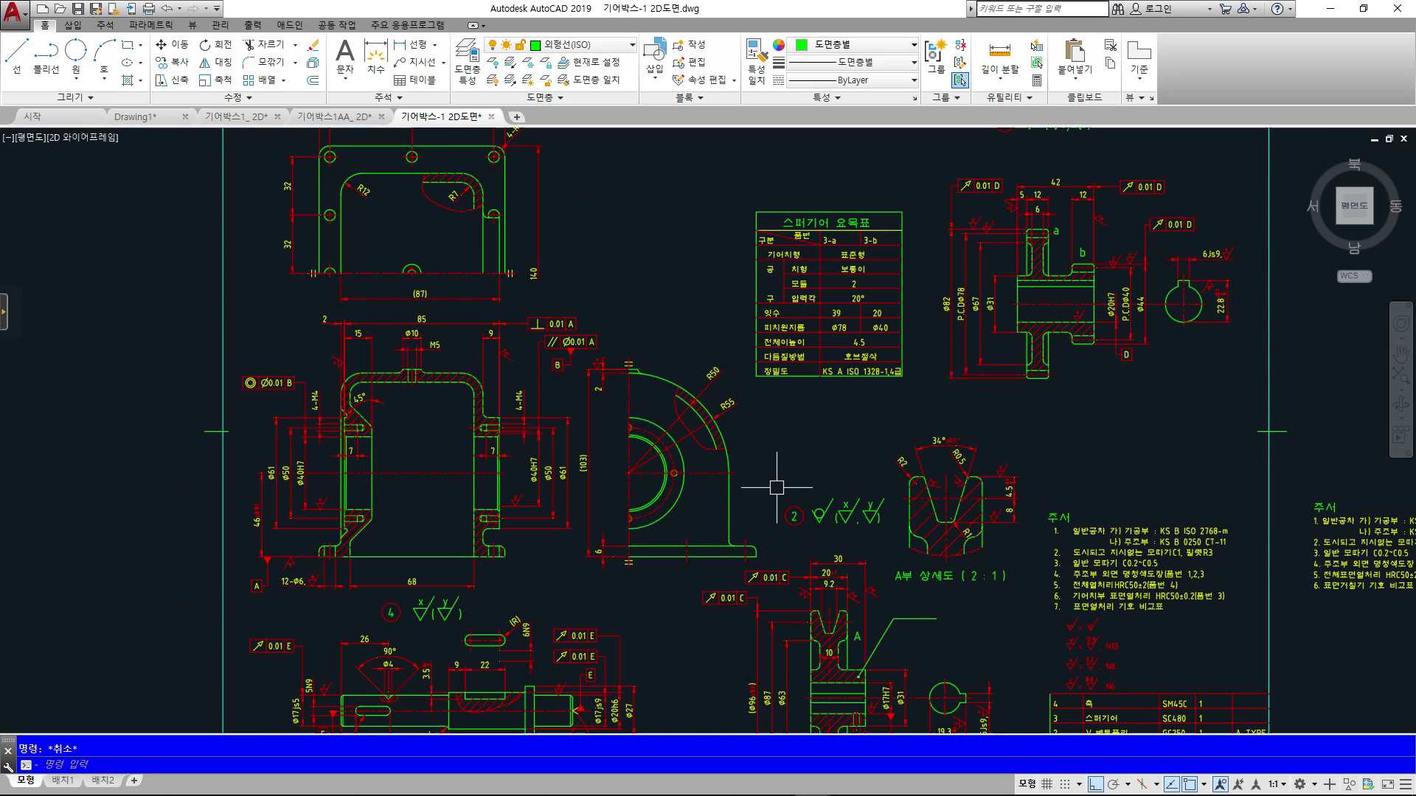
pyautogui.moveTo(777, 487); pyautogui.dragTo(771, 597, button='middle')
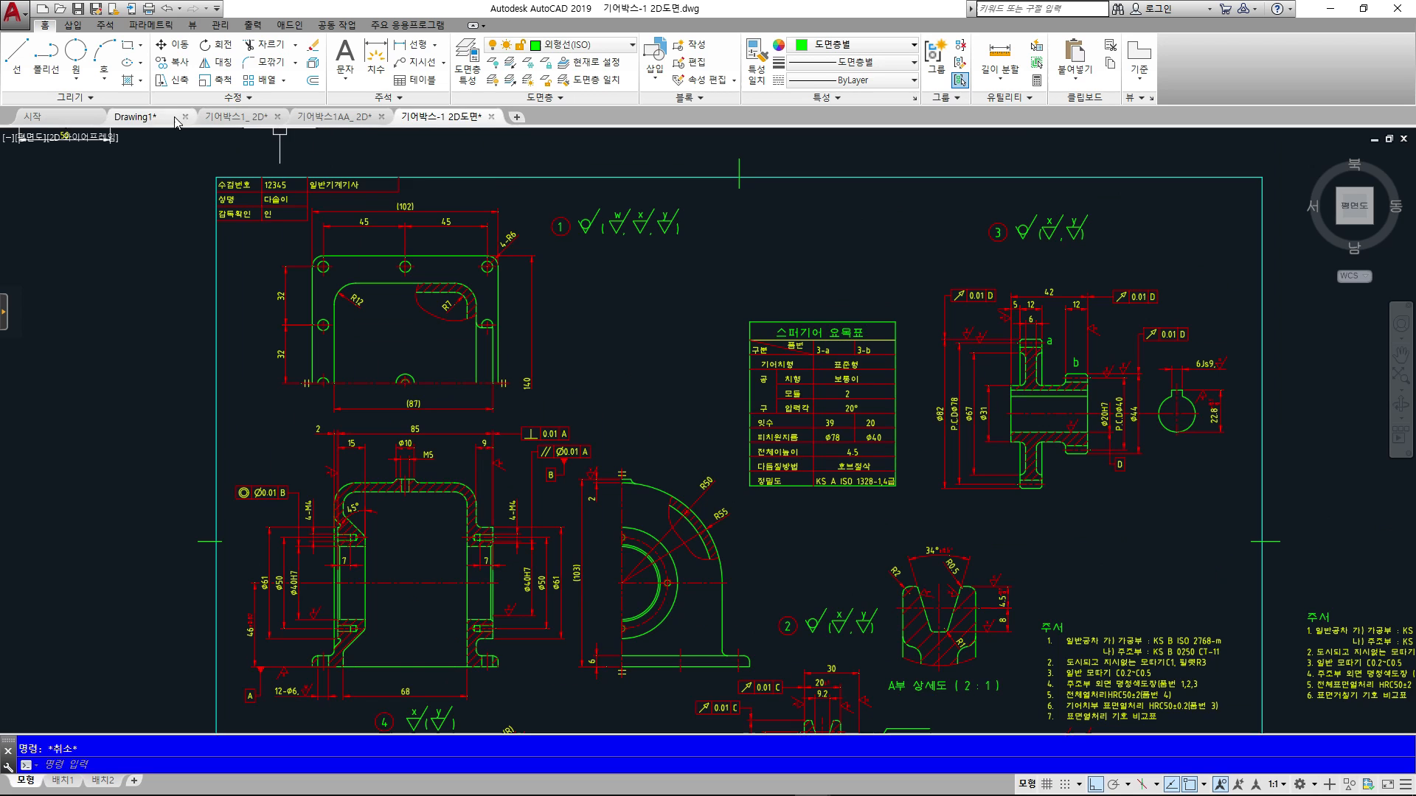
# - Return to Drawing1 and delete the circle, its vertical line and the grid of arrayed lines
pyautogui.click(136, 117)
pyautogui.moveTo(955, 535); pyautogui.dragTo(902, 579, button='middle')
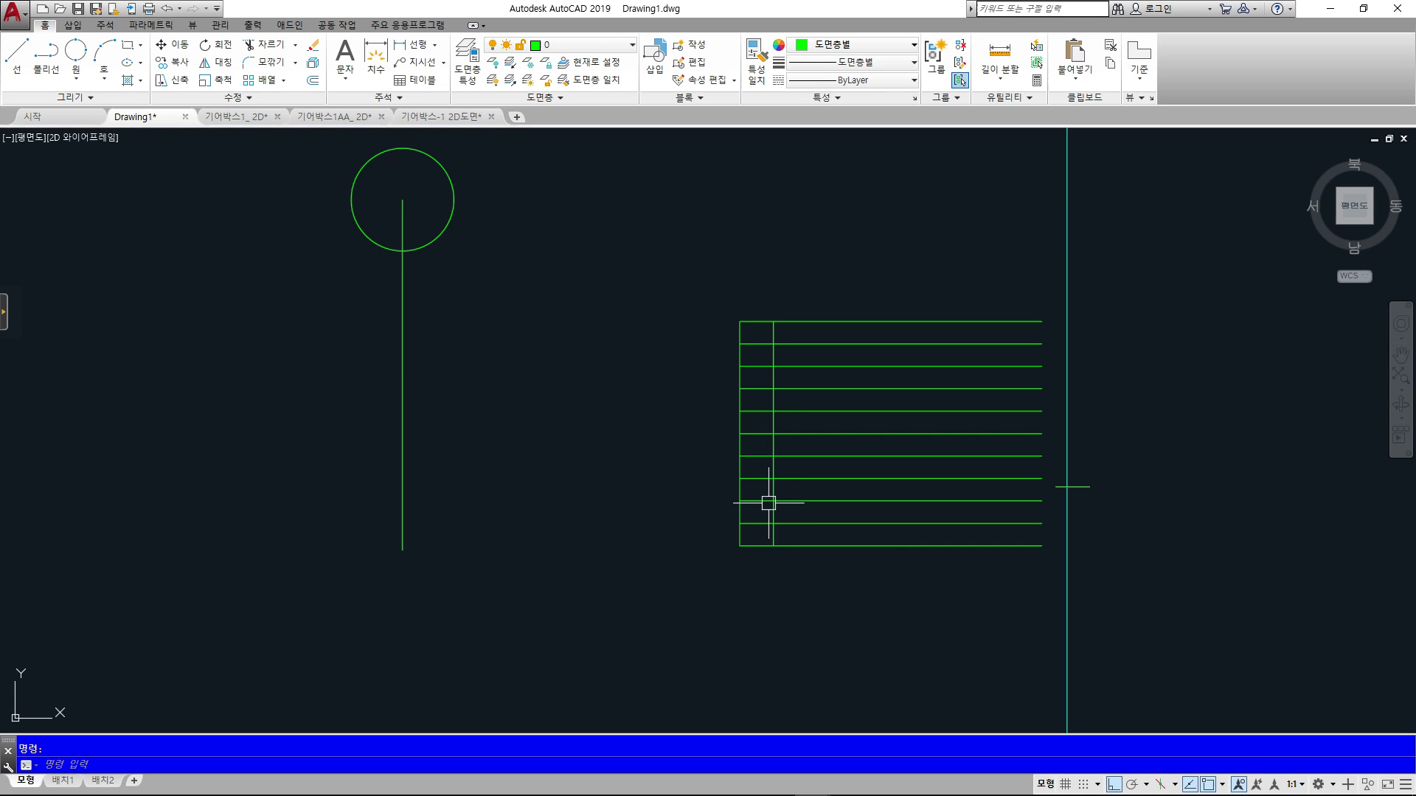
pyautogui.click(939, 627)
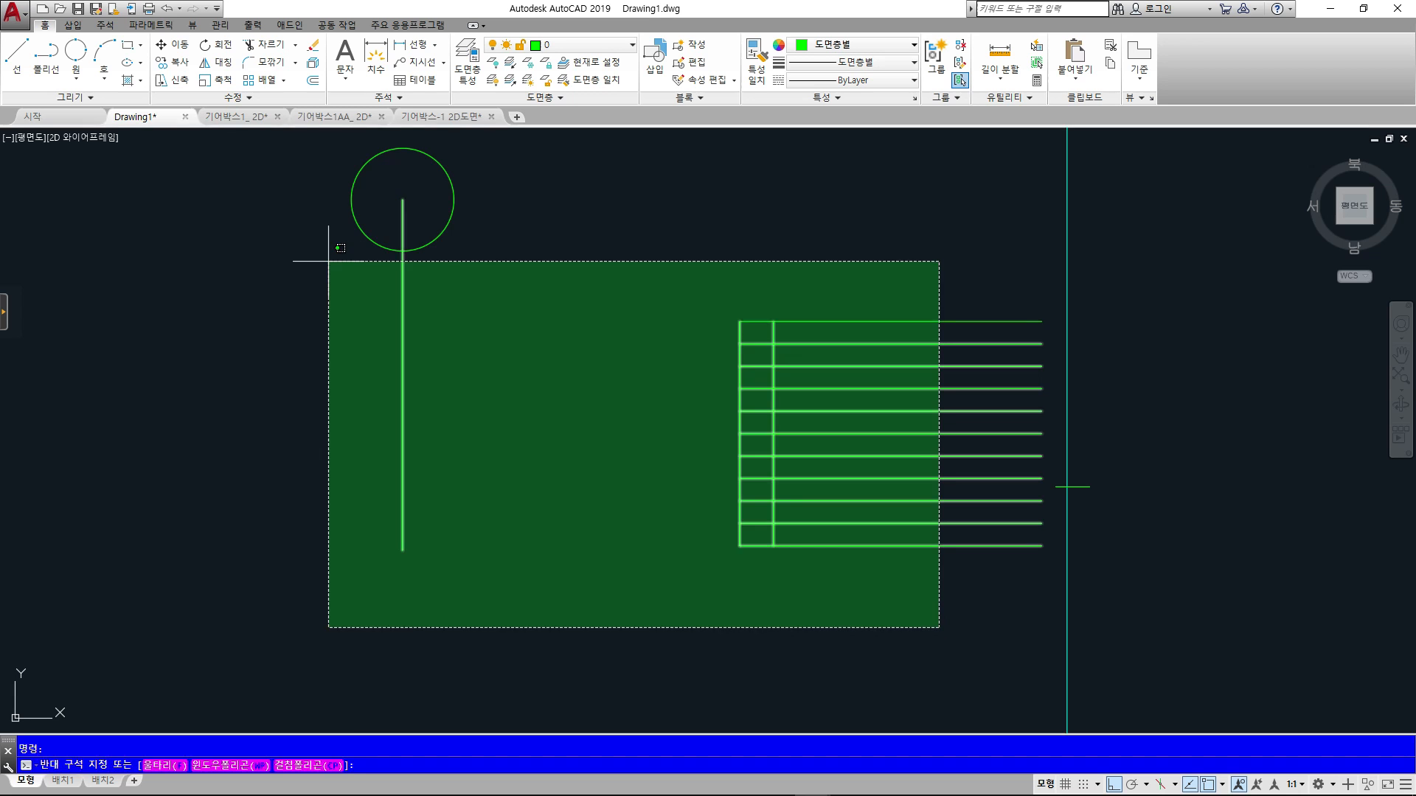
pyautogui.click(269, 191)
pyautogui.press('Delete')
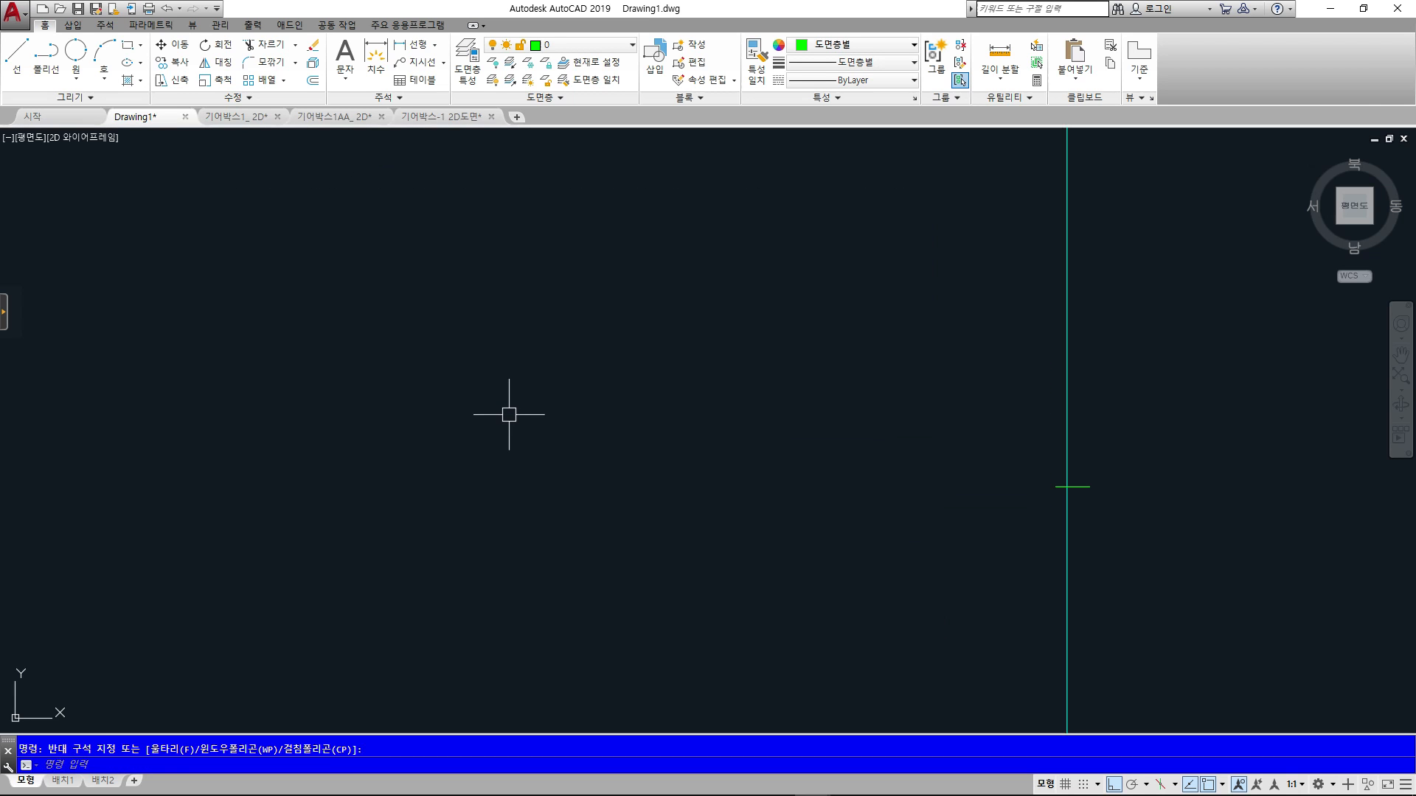
# - Draw a freehand circle in the emptied area left of the border's right edge
pyautogui.write('c')
pyautogui.press('Return')
pyautogui.click(472, 436)
pyautogui.click(516, 413)
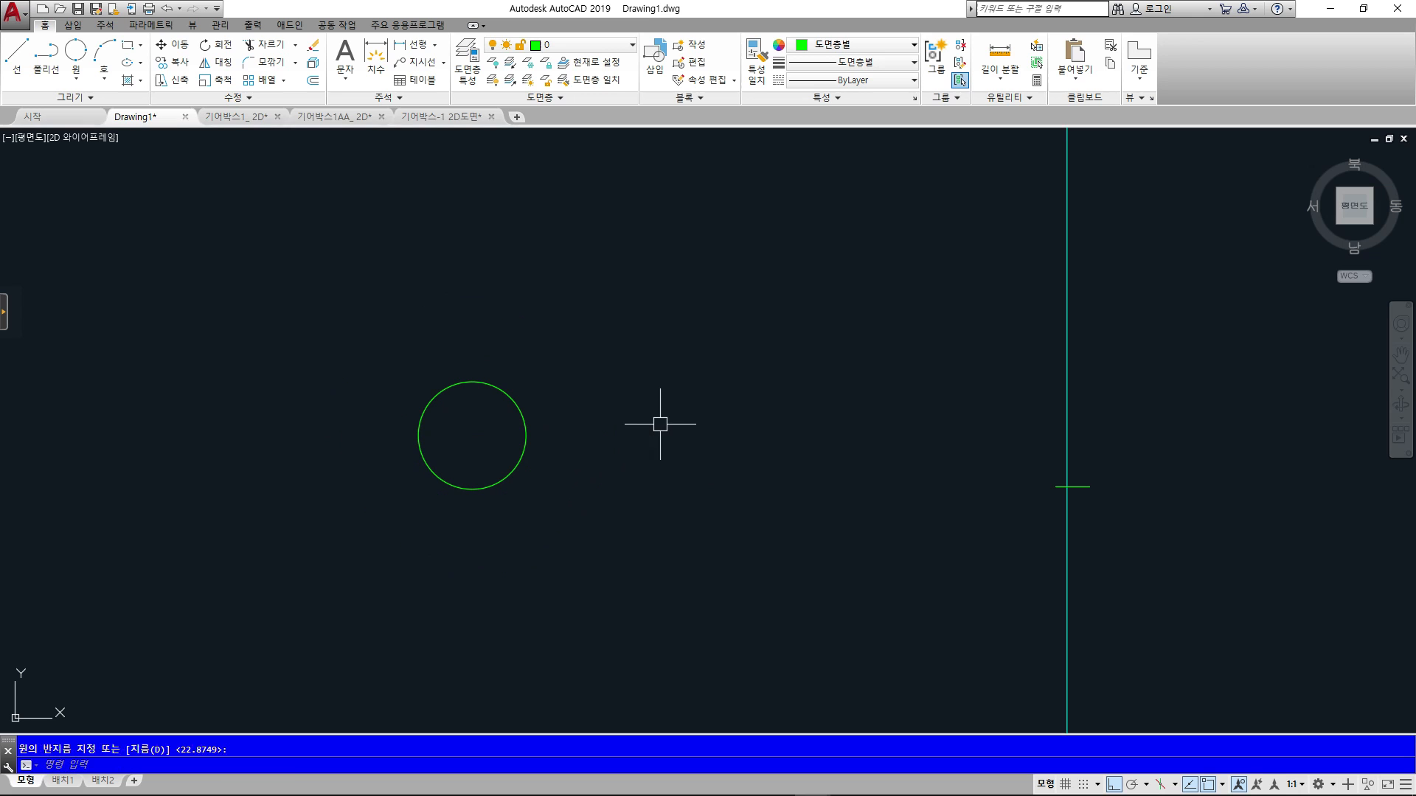
# - Scale the circle by a factor of 2 about its centre
pyautogui.click(527, 435)
pyautogui.press('Return')
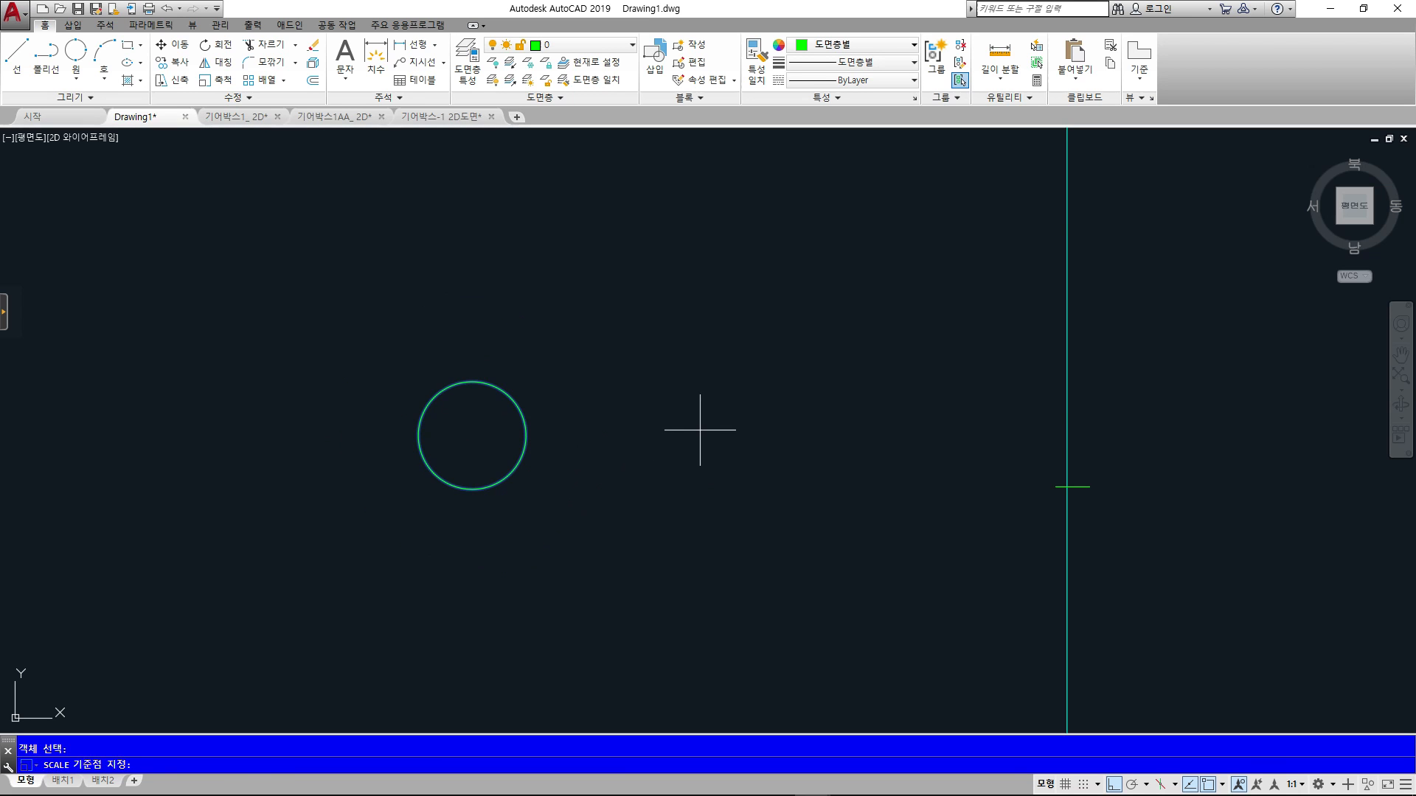
pyautogui.click(472, 435)
pyautogui.write('2')
pyautogui.press('Return')
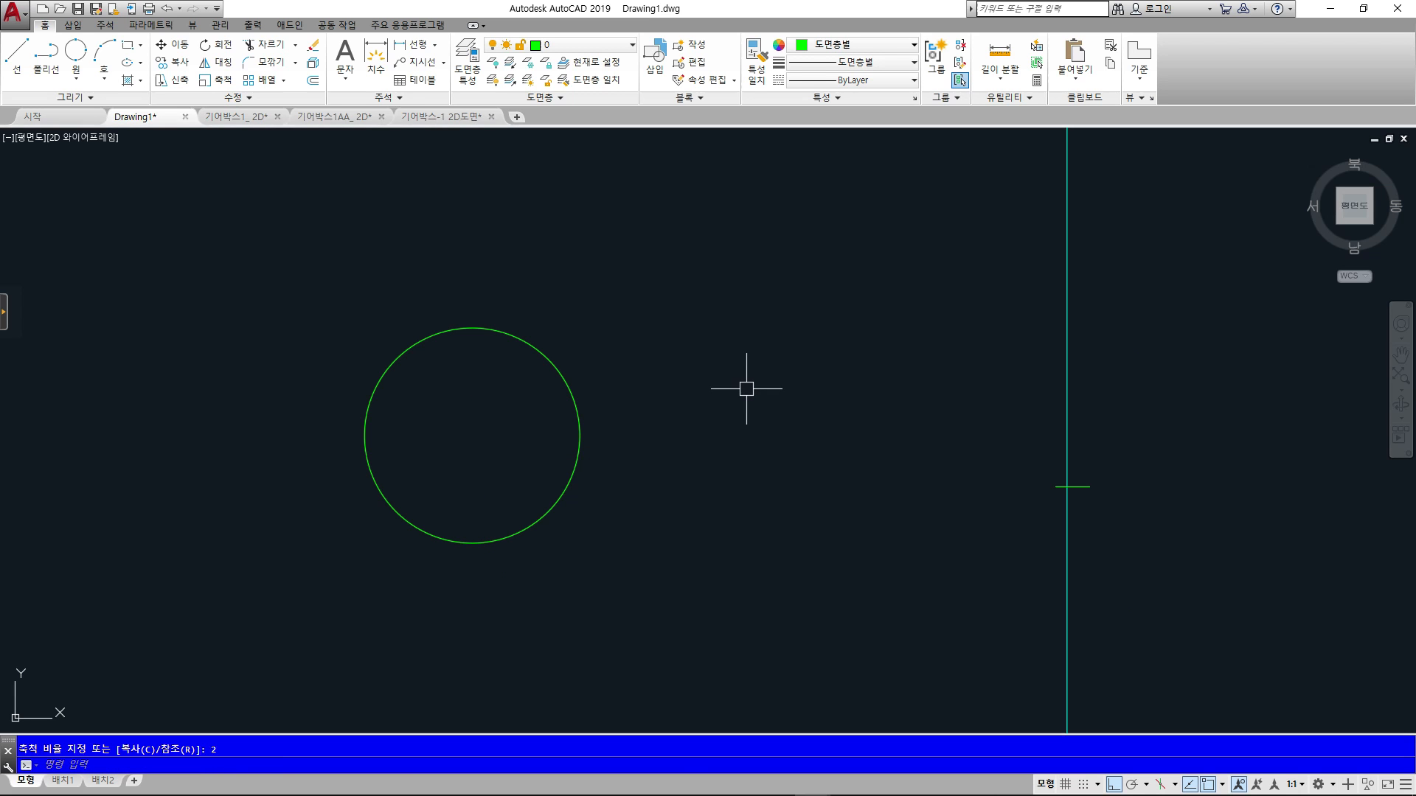
# - Dimension the enlarged circle's diameter, placing the text outside its upper right
pyautogui.write('dd')
pyautogui.press('Return')
pyautogui.click(562, 370)
pyautogui.click(632, 333)
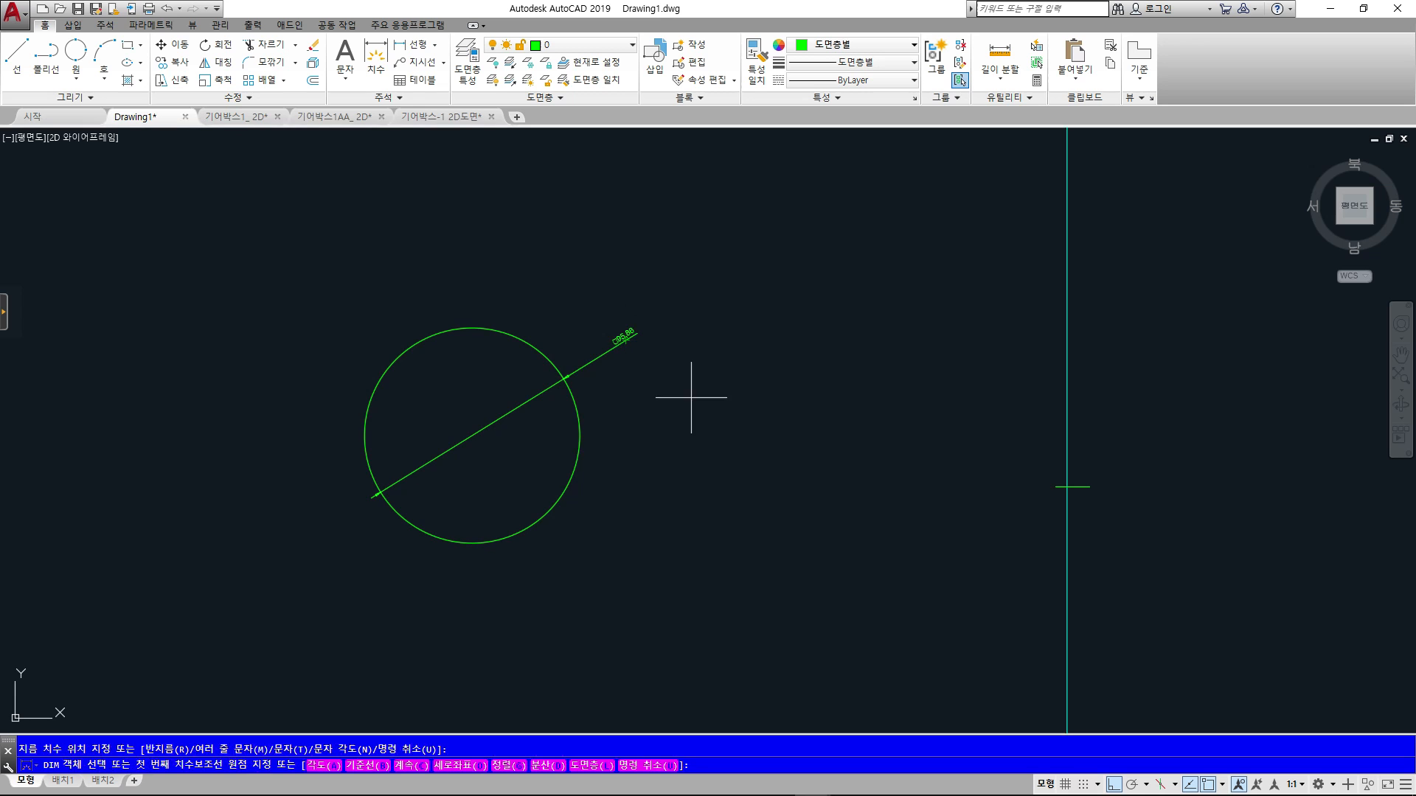
pyautogui.scroll(2, 563, 376)
pyautogui.moveTo(563, 380); pyautogui.dragTo(611, 401, button='middle')
pyautogui.press('Escape')
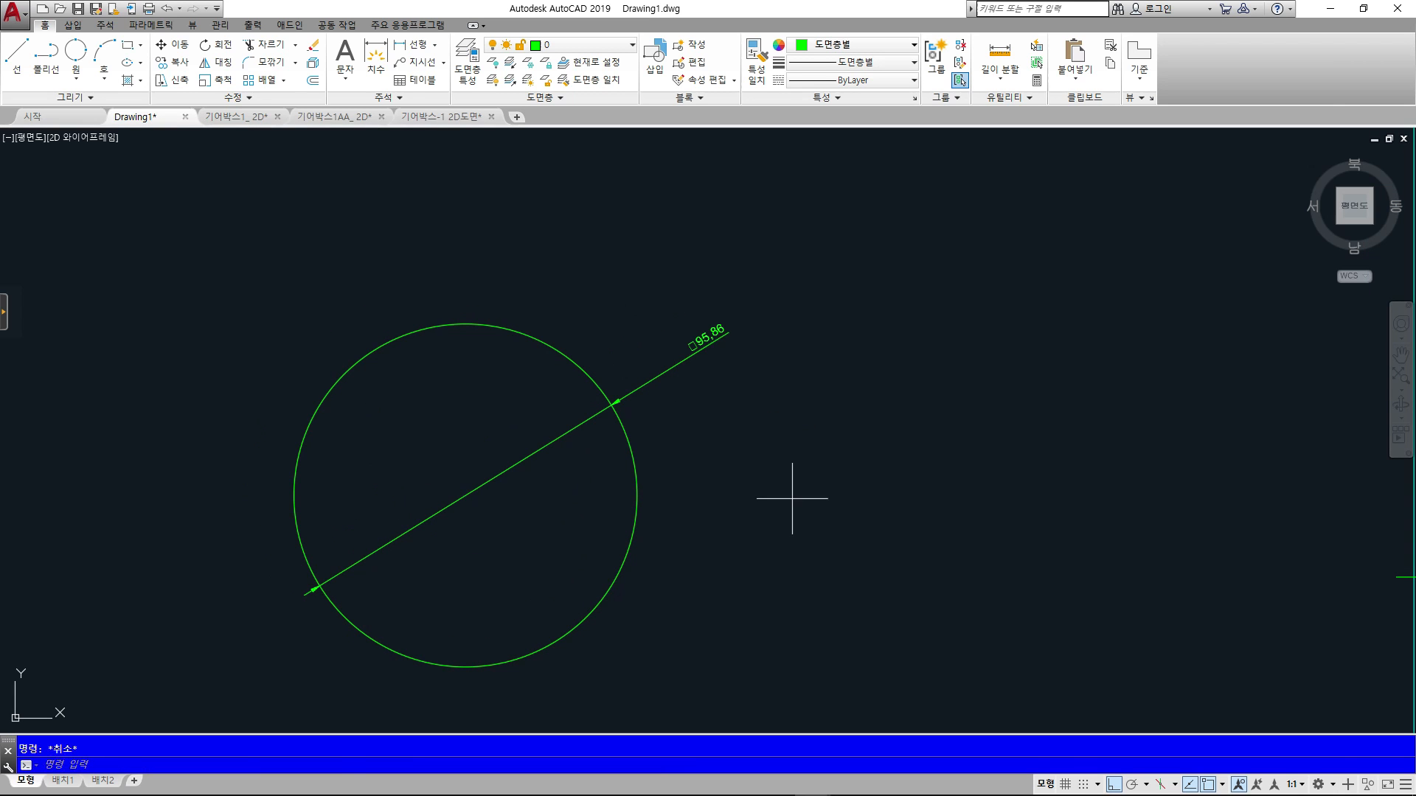
# - Delete the circle and its diameter dimension, and draw a new circle with radius 50
pyautogui.click(615, 403)
pyautogui.click(468, 324)
pyautogui.press('Delete')
pyautogui.write('c')
pyautogui.press('Return')
pyautogui.click(586, 390)
pyautogui.write('50')
pyautogui.press('Return')
# - Scale the radius 50 circle by a factor of 2 about its centre
pyautogui.write('scale')
pyautogui.press('Return')
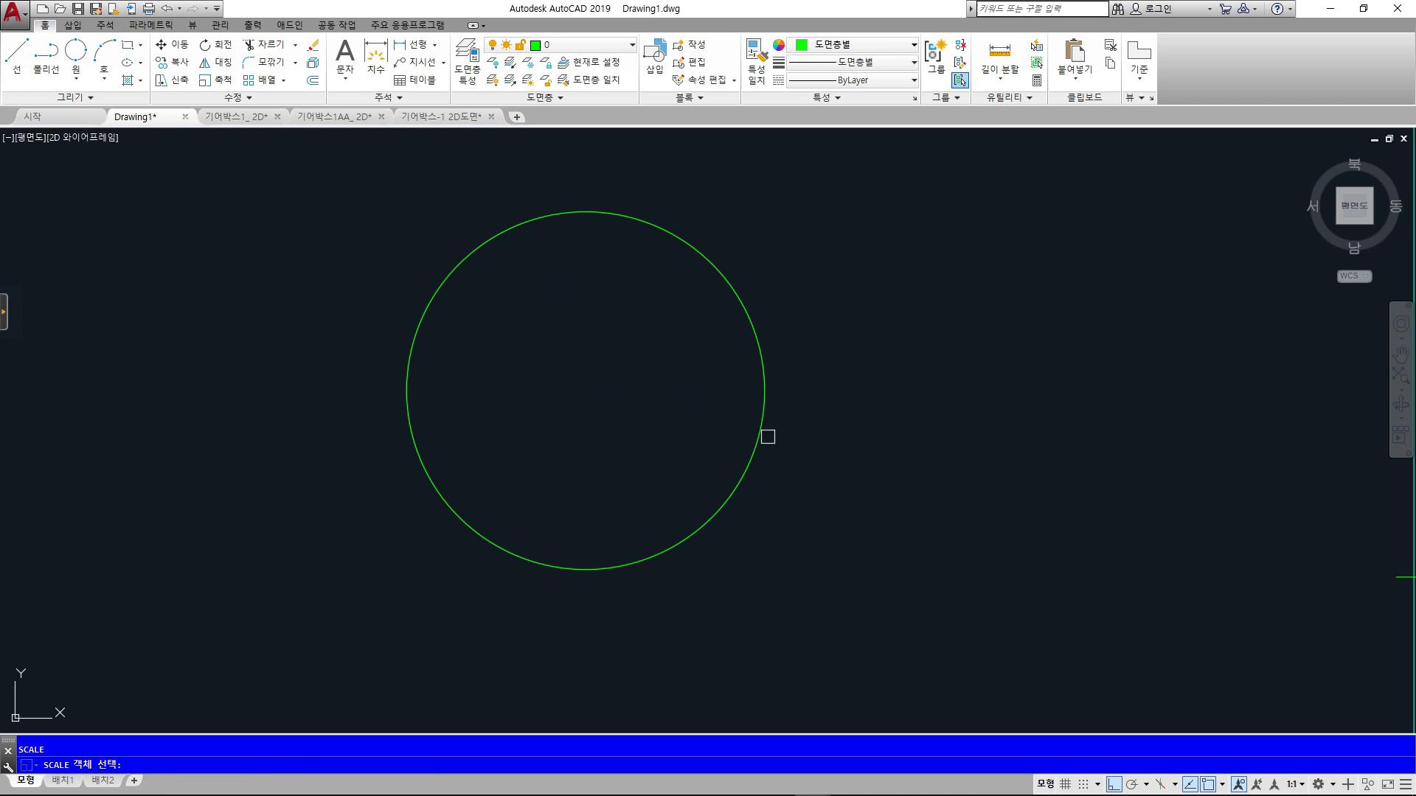
pyautogui.click(765, 429)
pyautogui.press('Return')
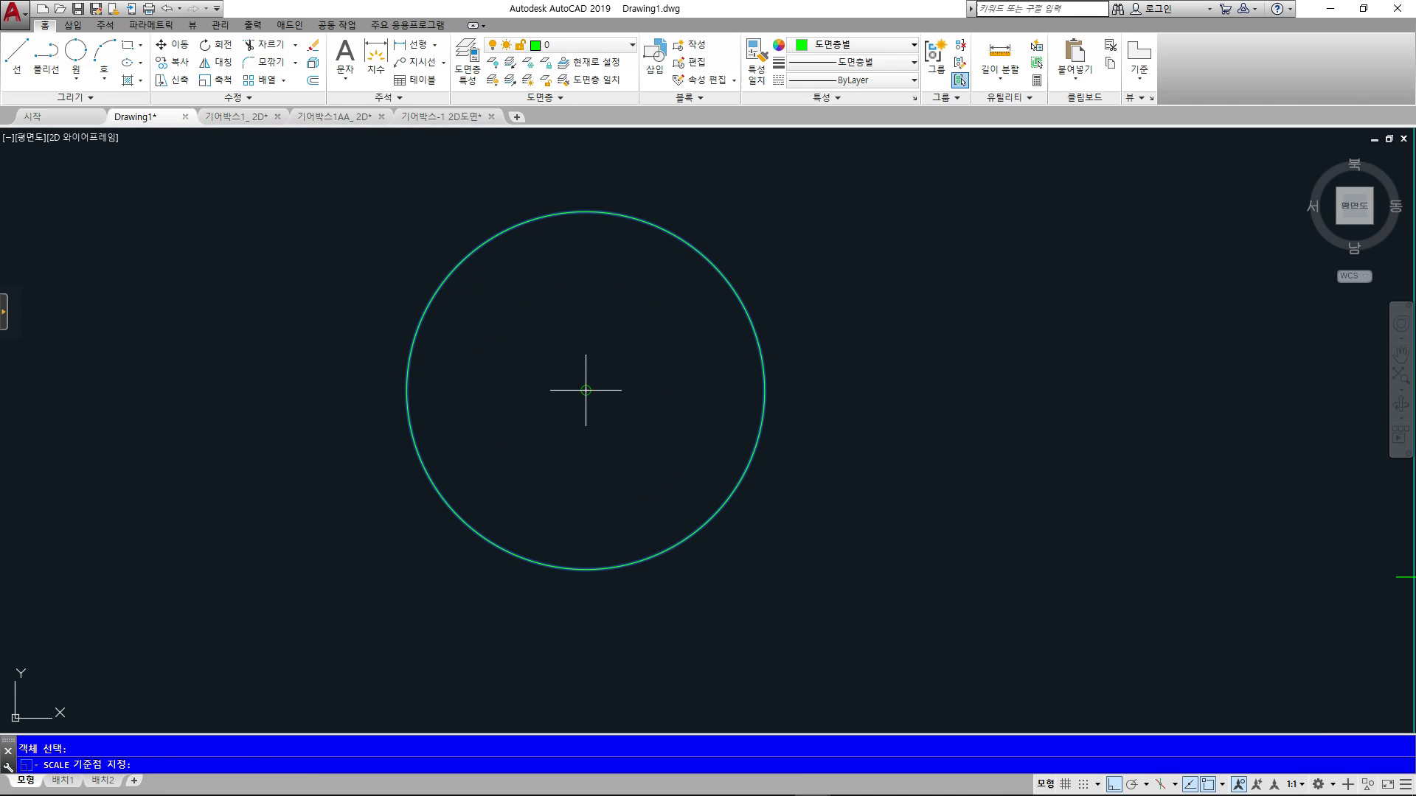
pyautogui.click(586, 390)
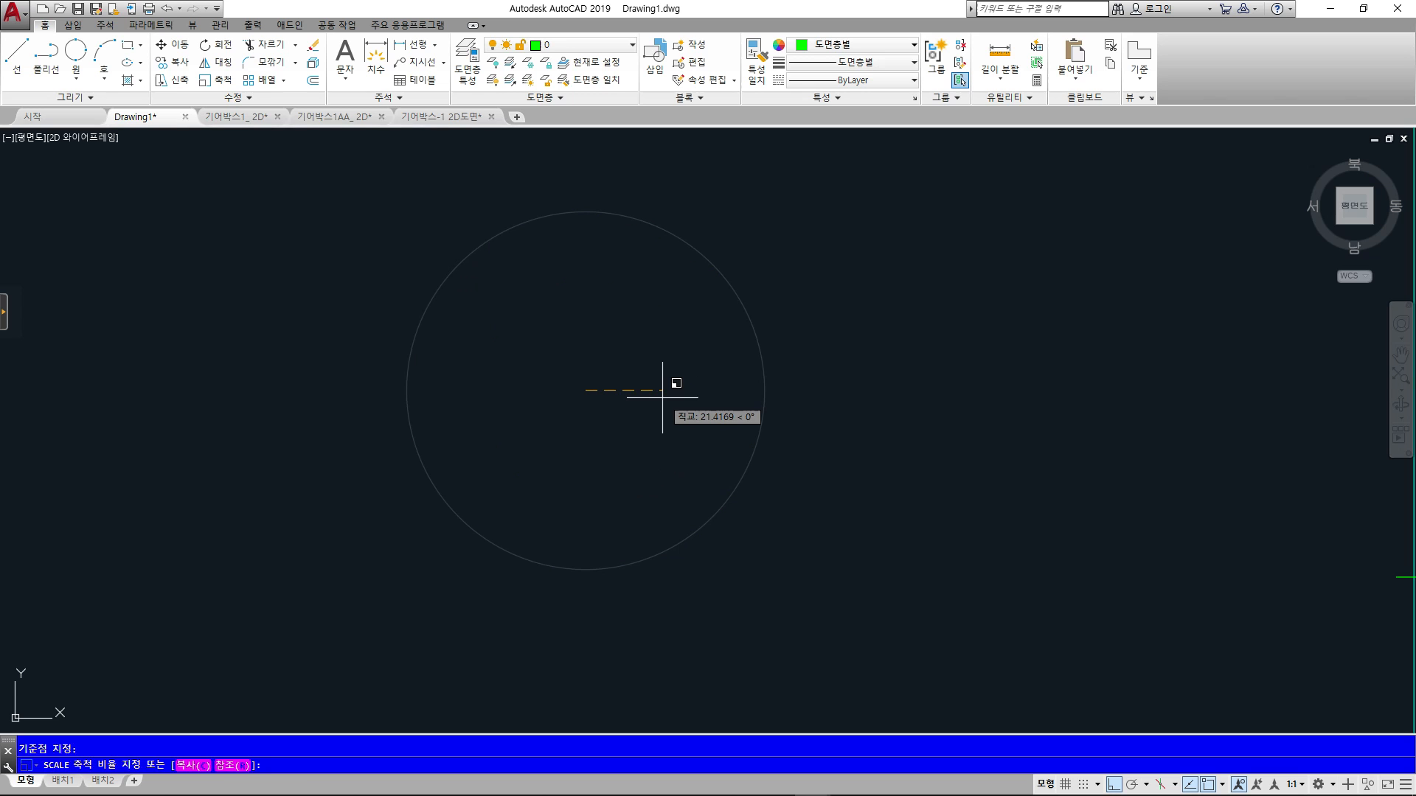
pyautogui.press('Return')
# - Dimension the scaled circle's diameter, placing the text just outside its upper right
pyautogui.scroll(-4, 661, 395)
pyautogui.moveTo(774, 388); pyautogui.dragTo(701, 452, button='middle')
pyautogui.press('Escape')
pyautogui.write('d')
pyautogui.press('Return')
pyautogui.click(720, 427)
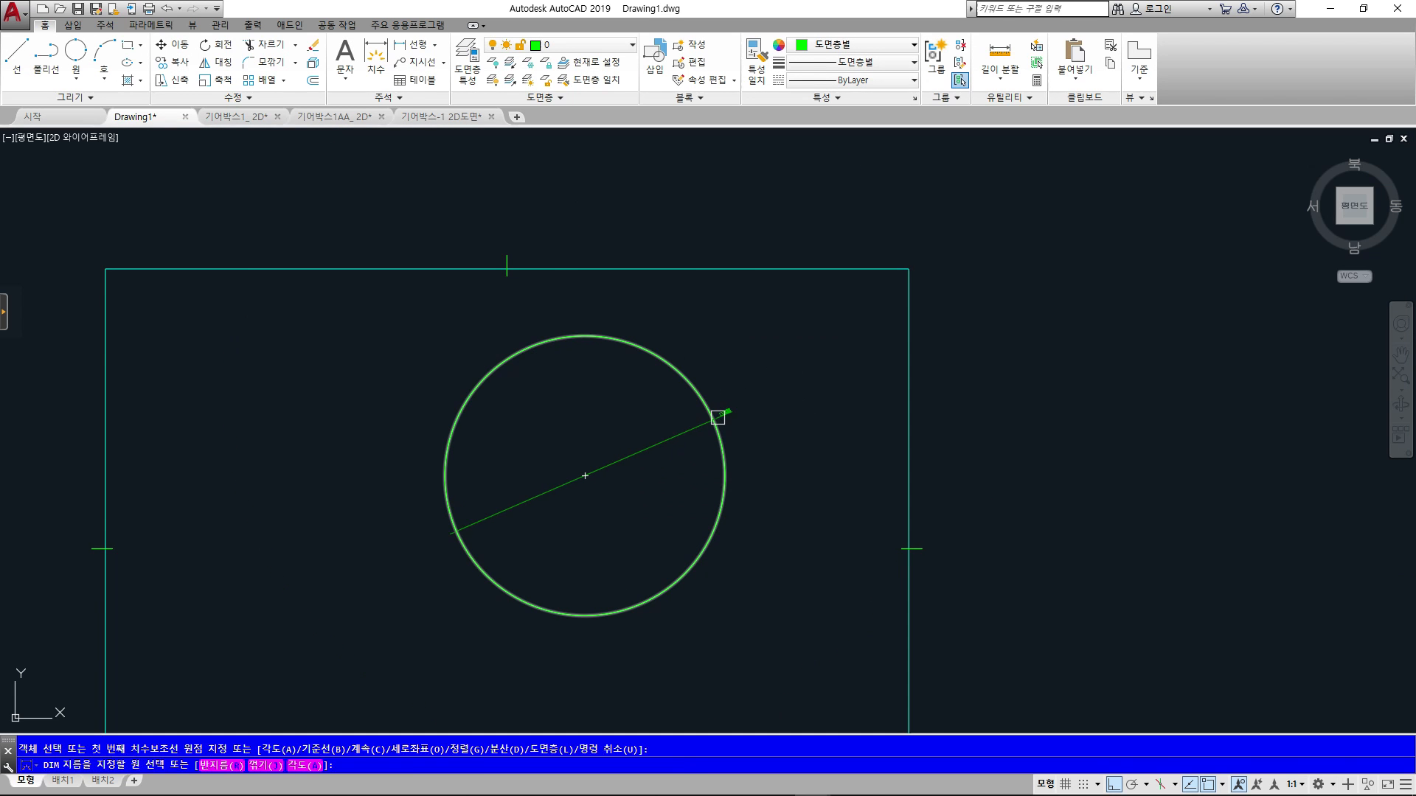
pyautogui.click(746, 385)
pyautogui.scroll(4, 741, 397)
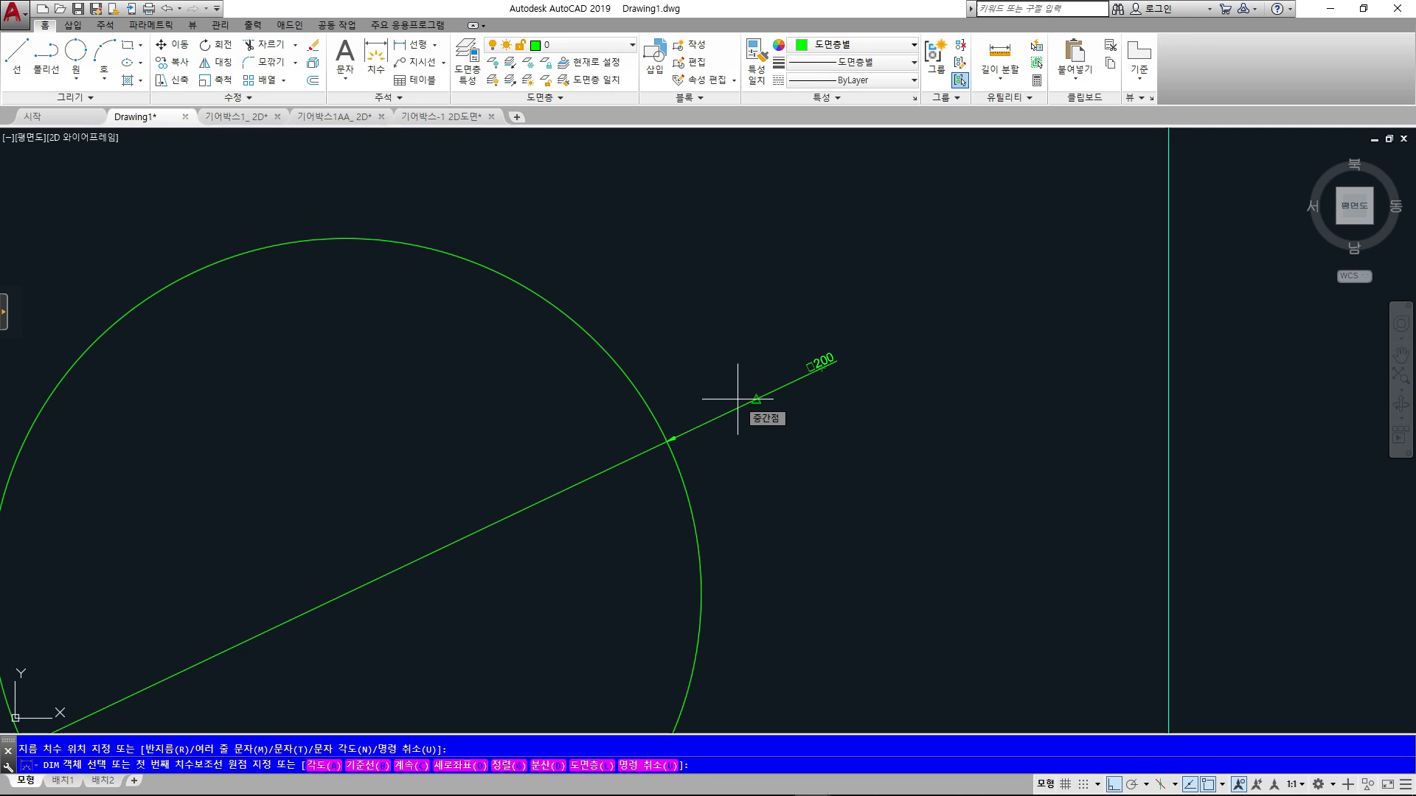
pyautogui.moveTo(803, 401); pyautogui.dragTo(853, 347, button='middle')
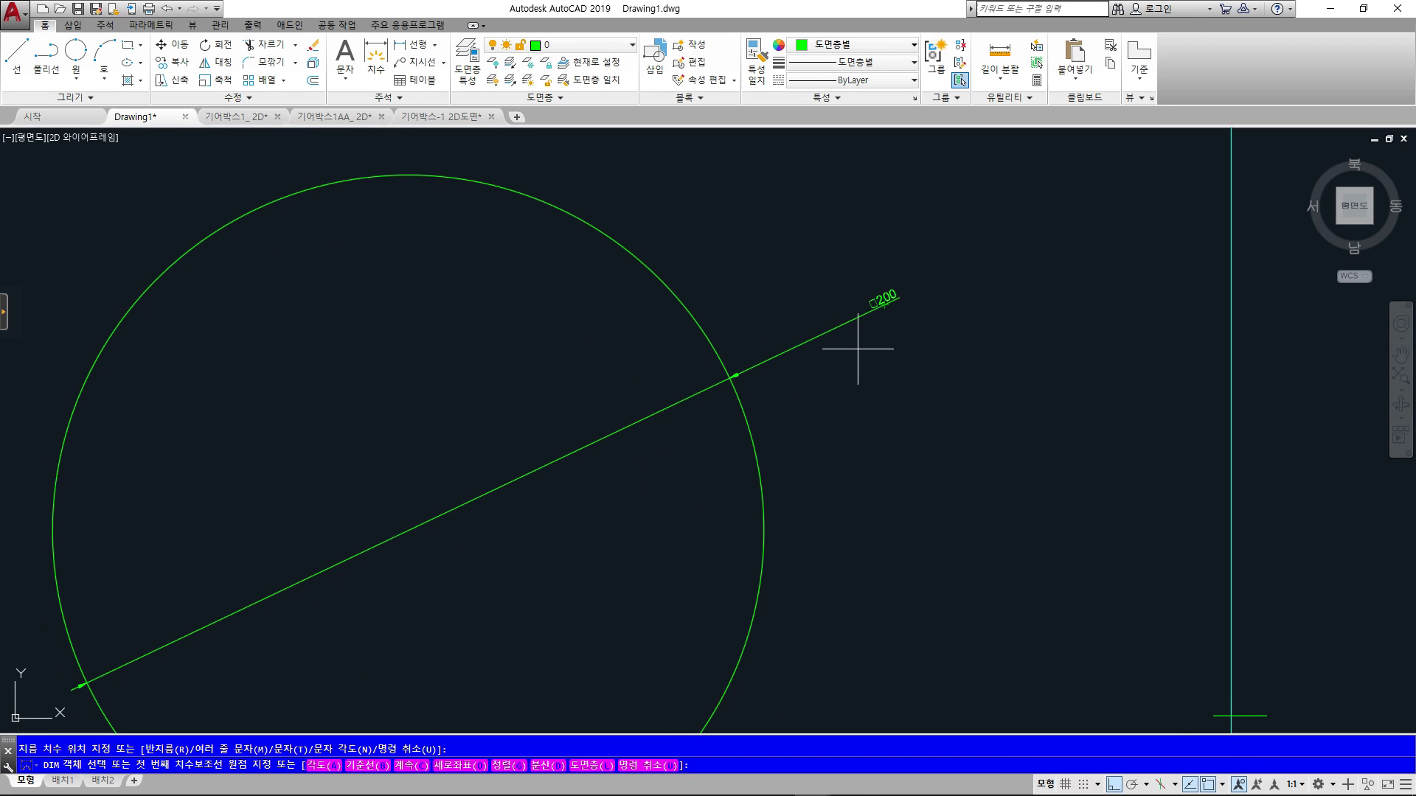
pyautogui.scroll(-2, 858, 349)
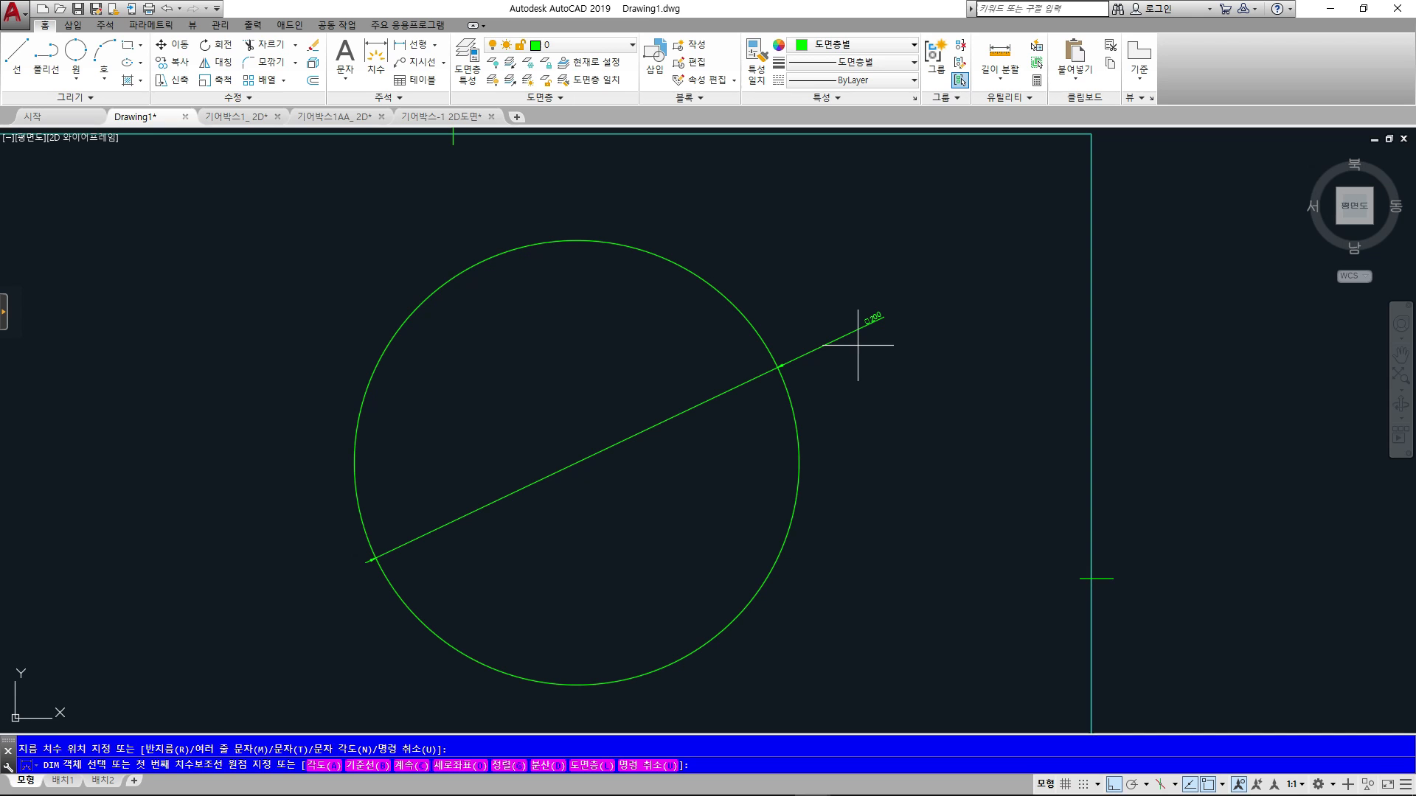
pyautogui.press('Escape')
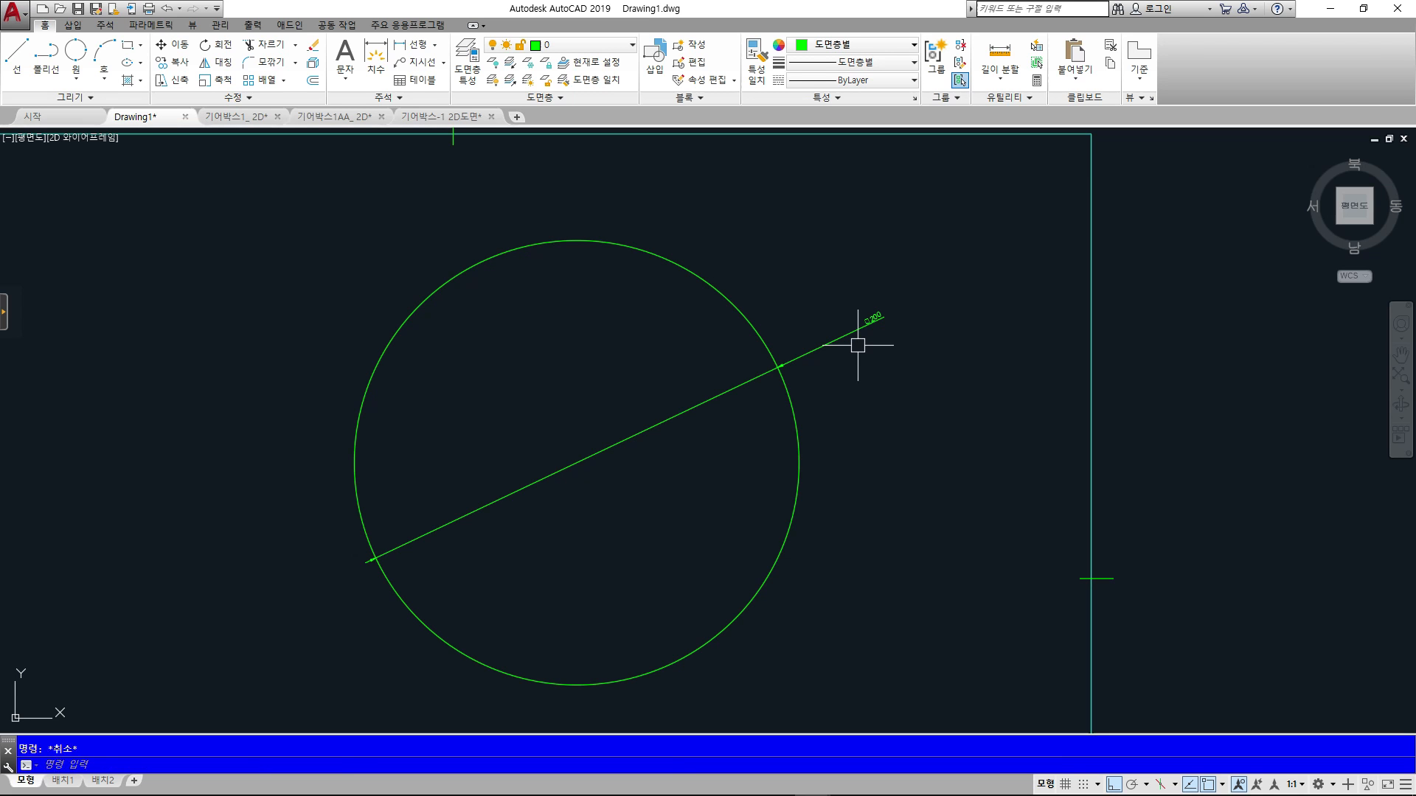
# - Delete the scaled circle together with its diameter dimension
pyautogui.click(931, 451)
pyautogui.click(640, 289)
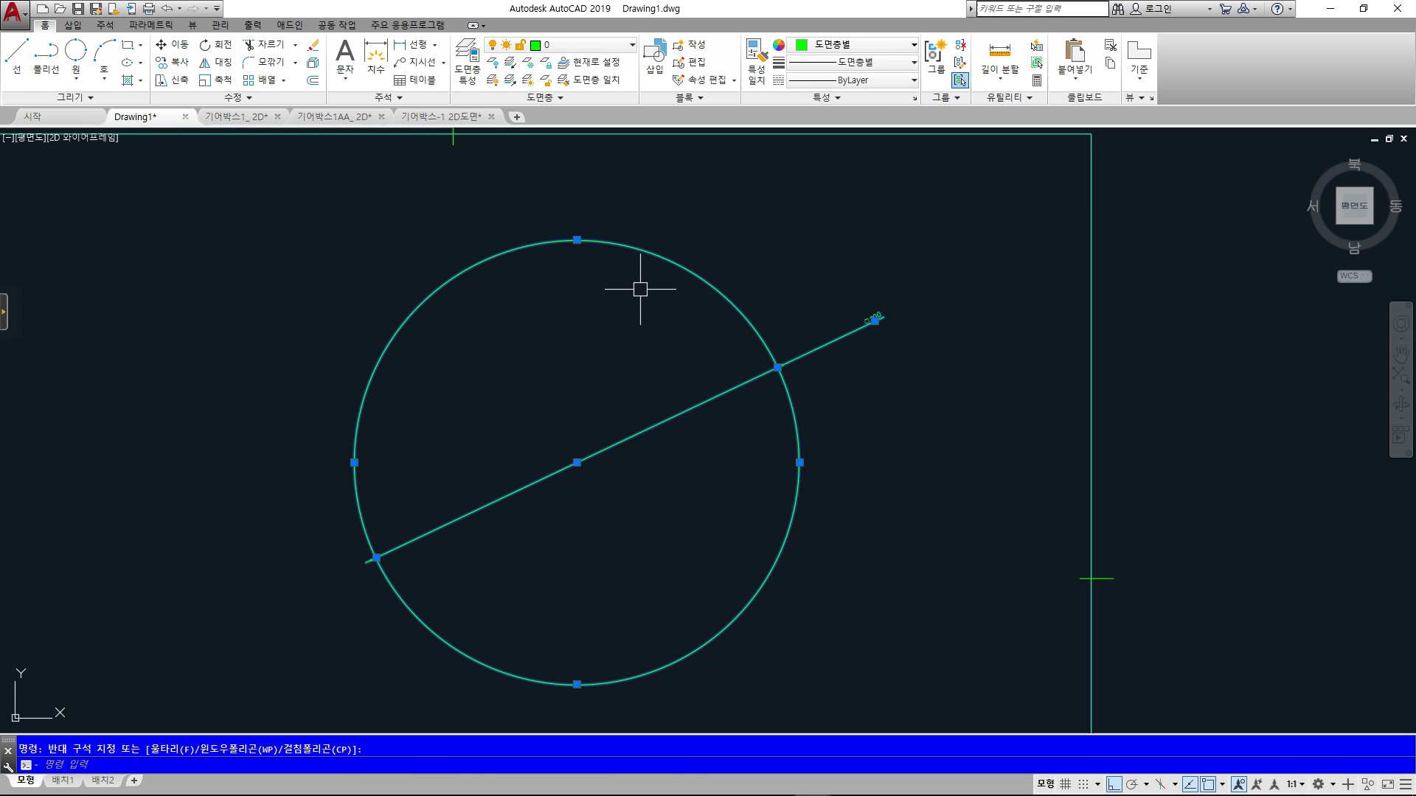
pyautogui.press('Delete')
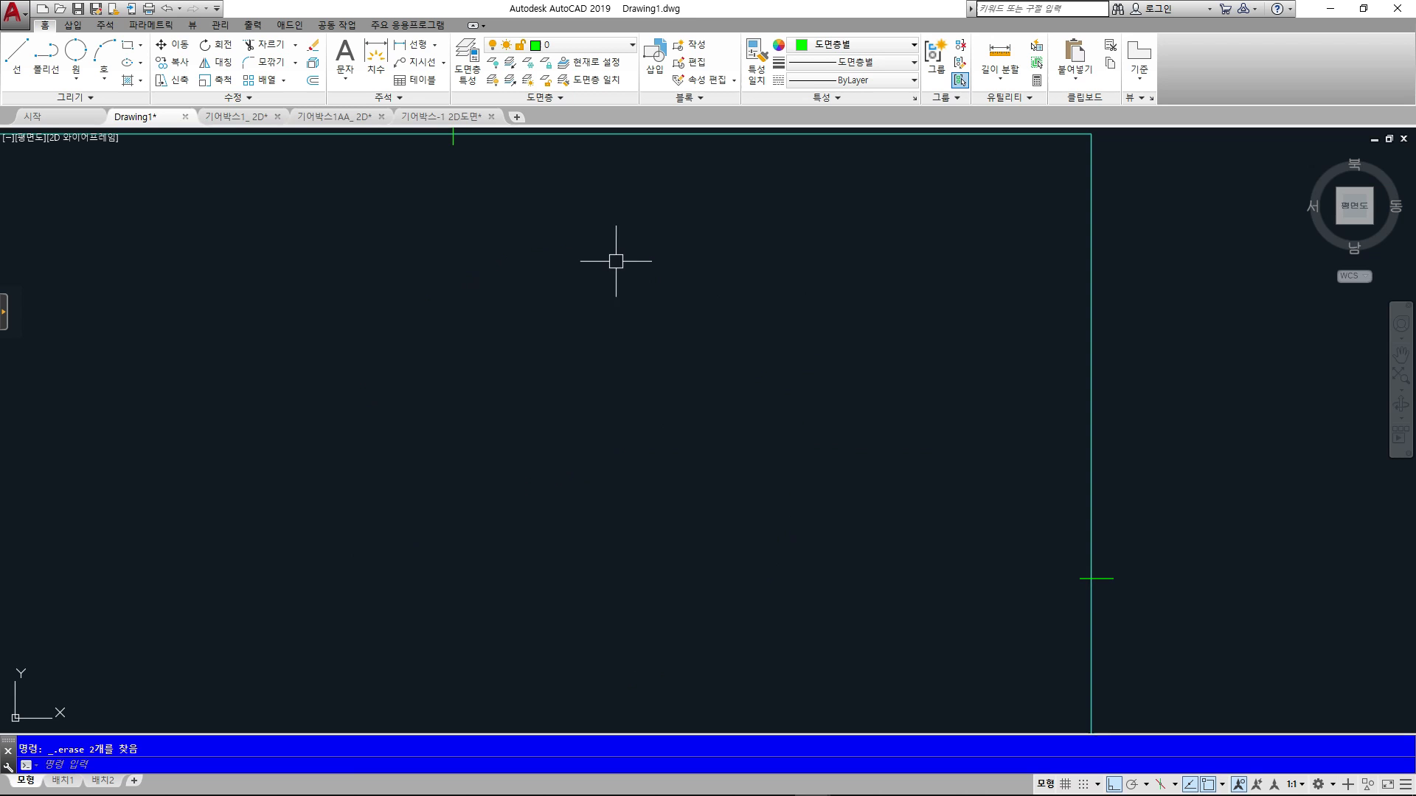
# - In the 기어박스-1 2D도면 drawing, draw a circle around the pulley section's V-groove, centred on the midpoint of the groove's horizontal centre line
pyautogui.click(442, 117)
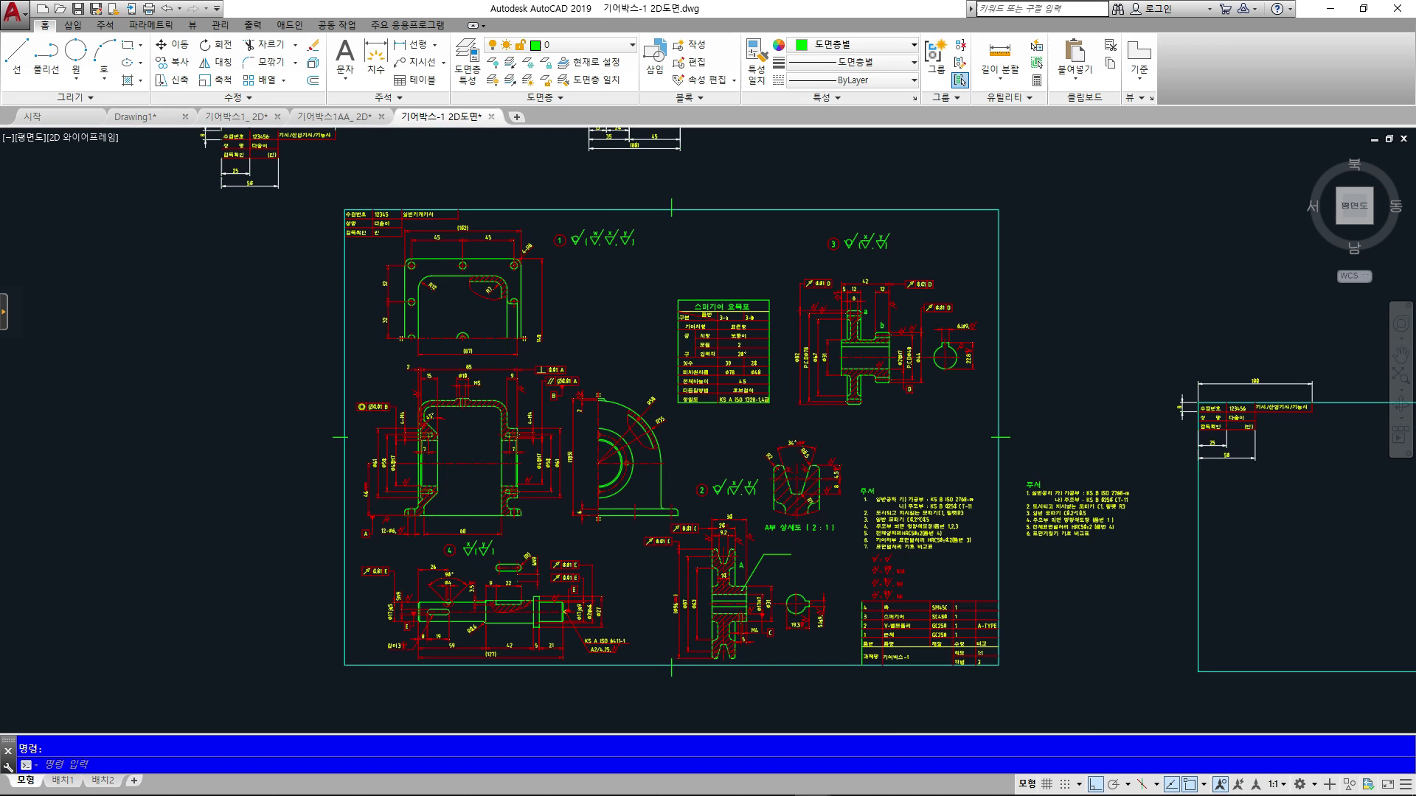
pyautogui.scroll(9, 673, 379)
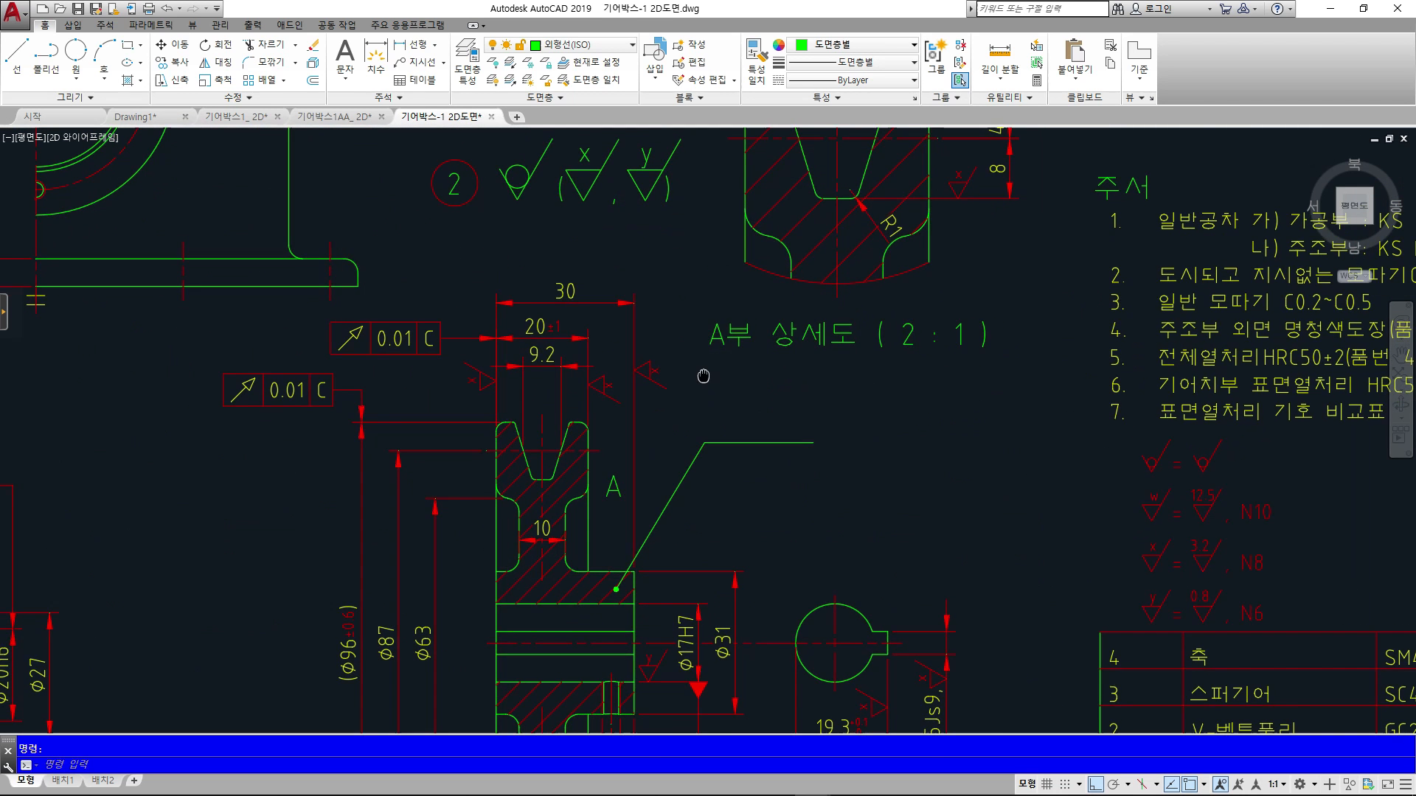
pyautogui.moveTo(908, 364); pyautogui.dragTo(851, 535, button='middle')
pyautogui.scroll(-3, 934, 437)
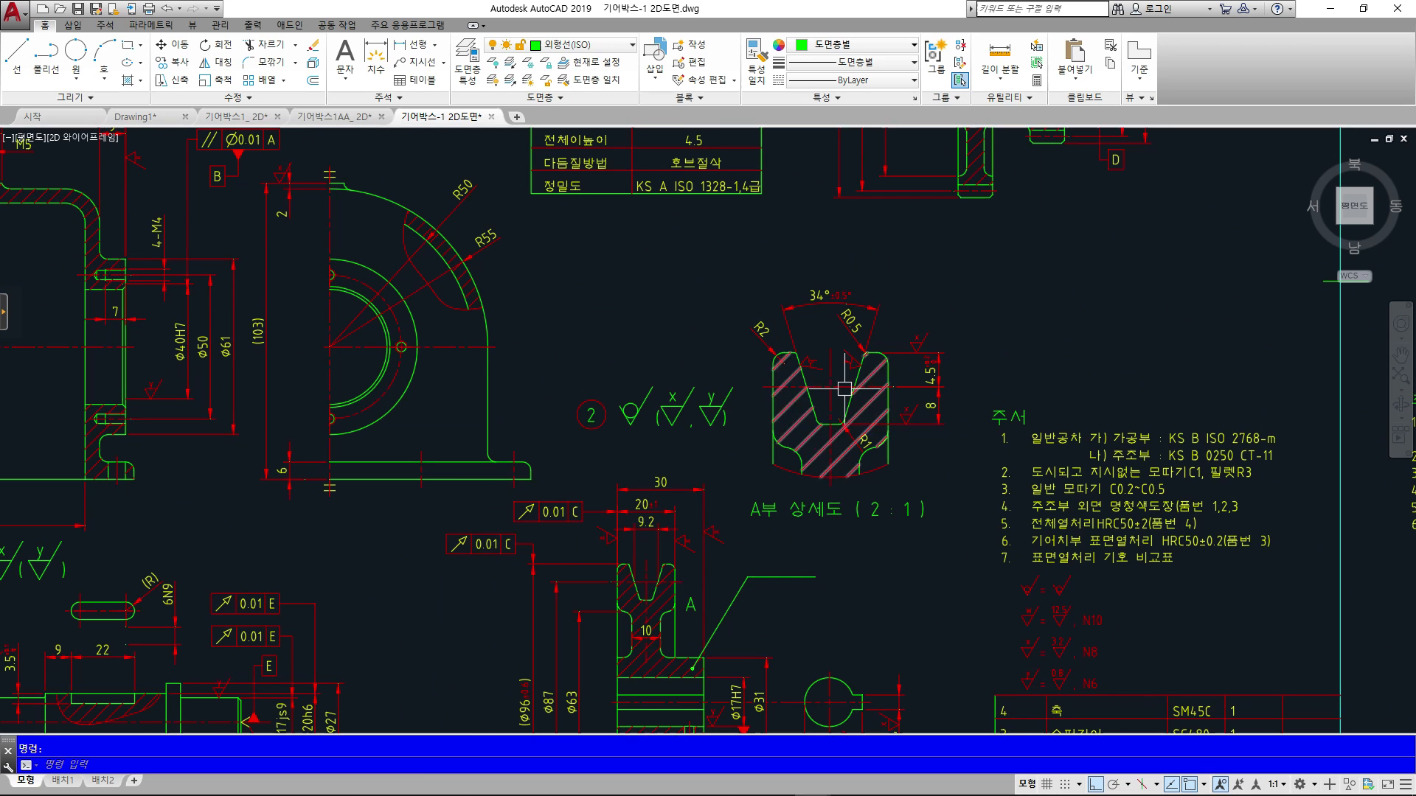
pyautogui.moveTo(667, 669); pyautogui.dragTo(667, 576, button='middle')
pyautogui.scroll(2, 621, 673)
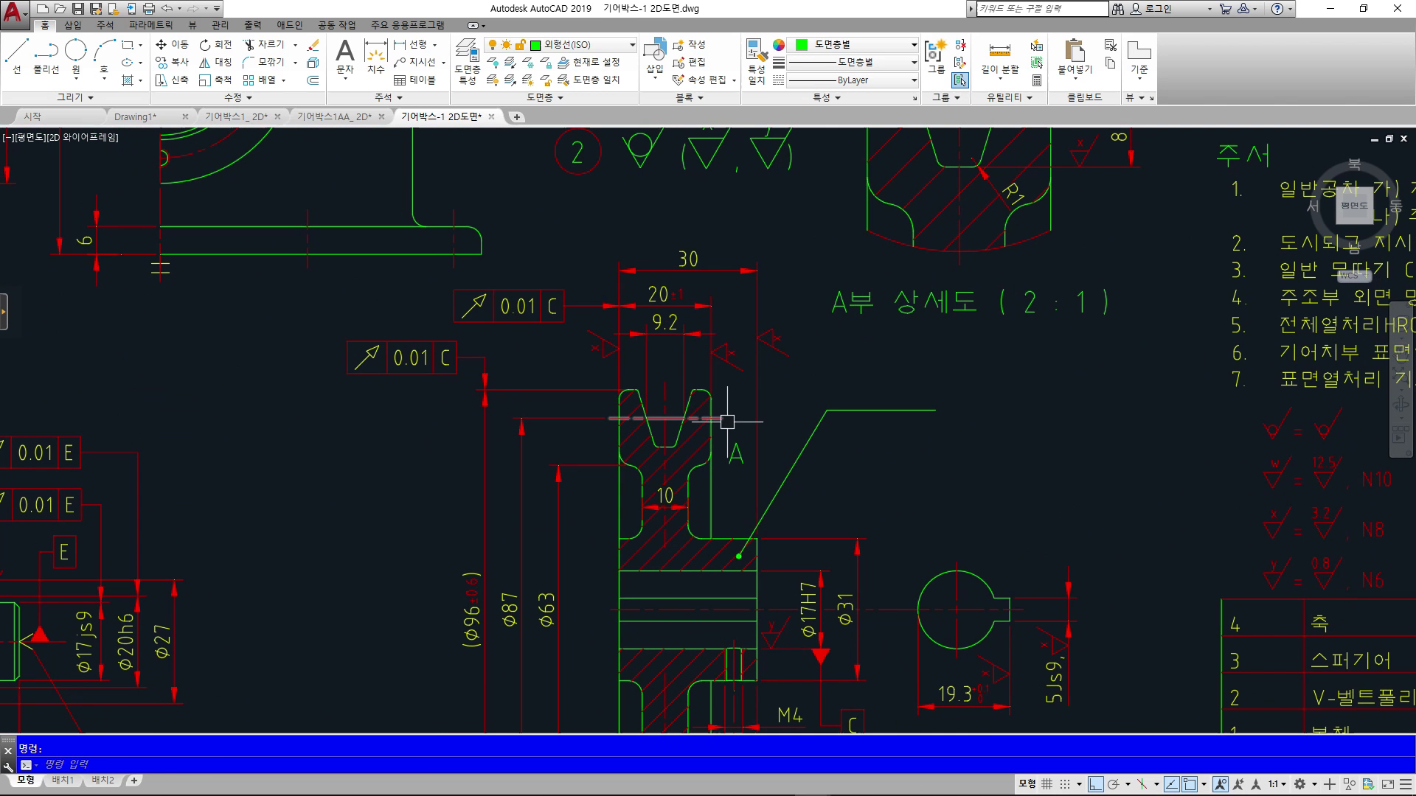
pyautogui.write('c')
pyautogui.press('Return')
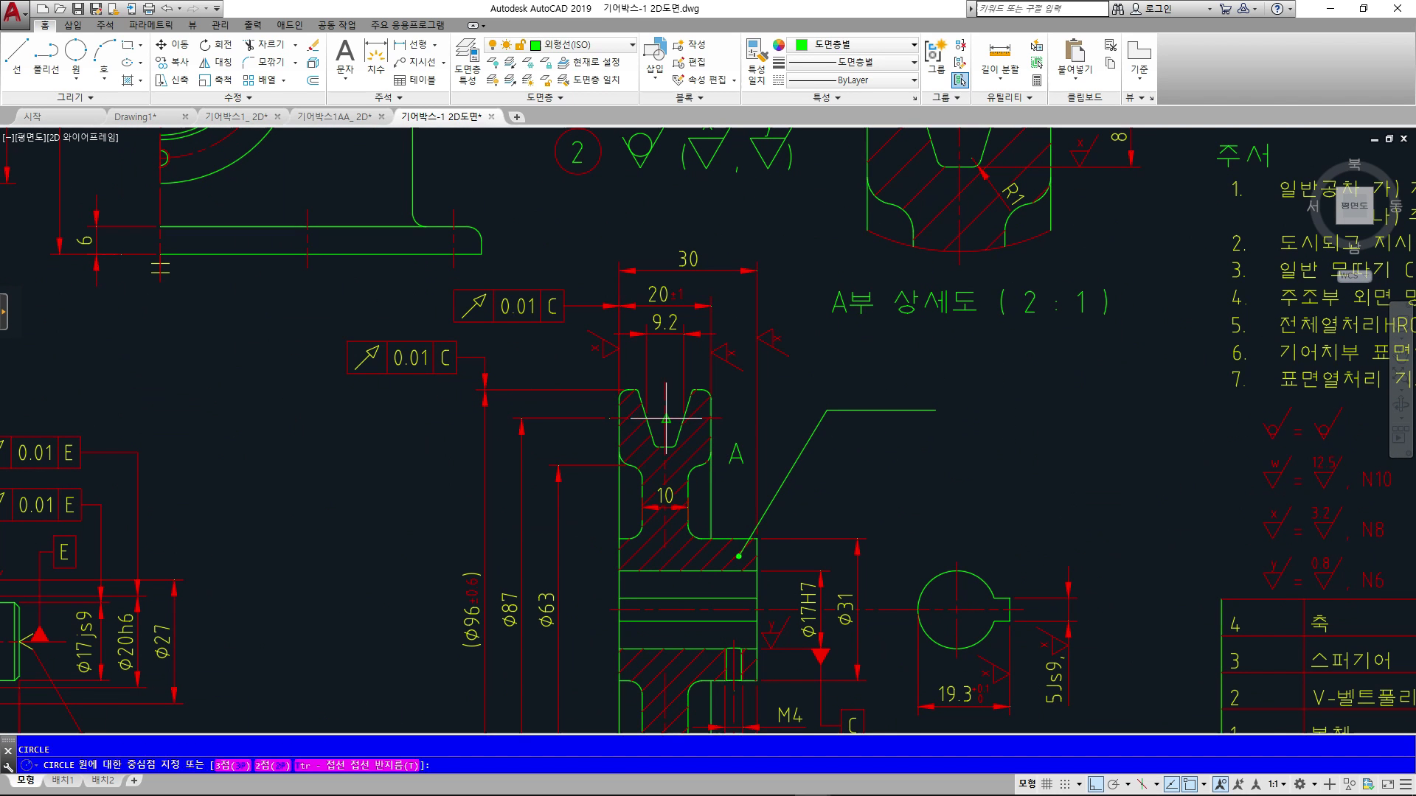
pyautogui.click(666, 419)
pyautogui.click(759, 434)
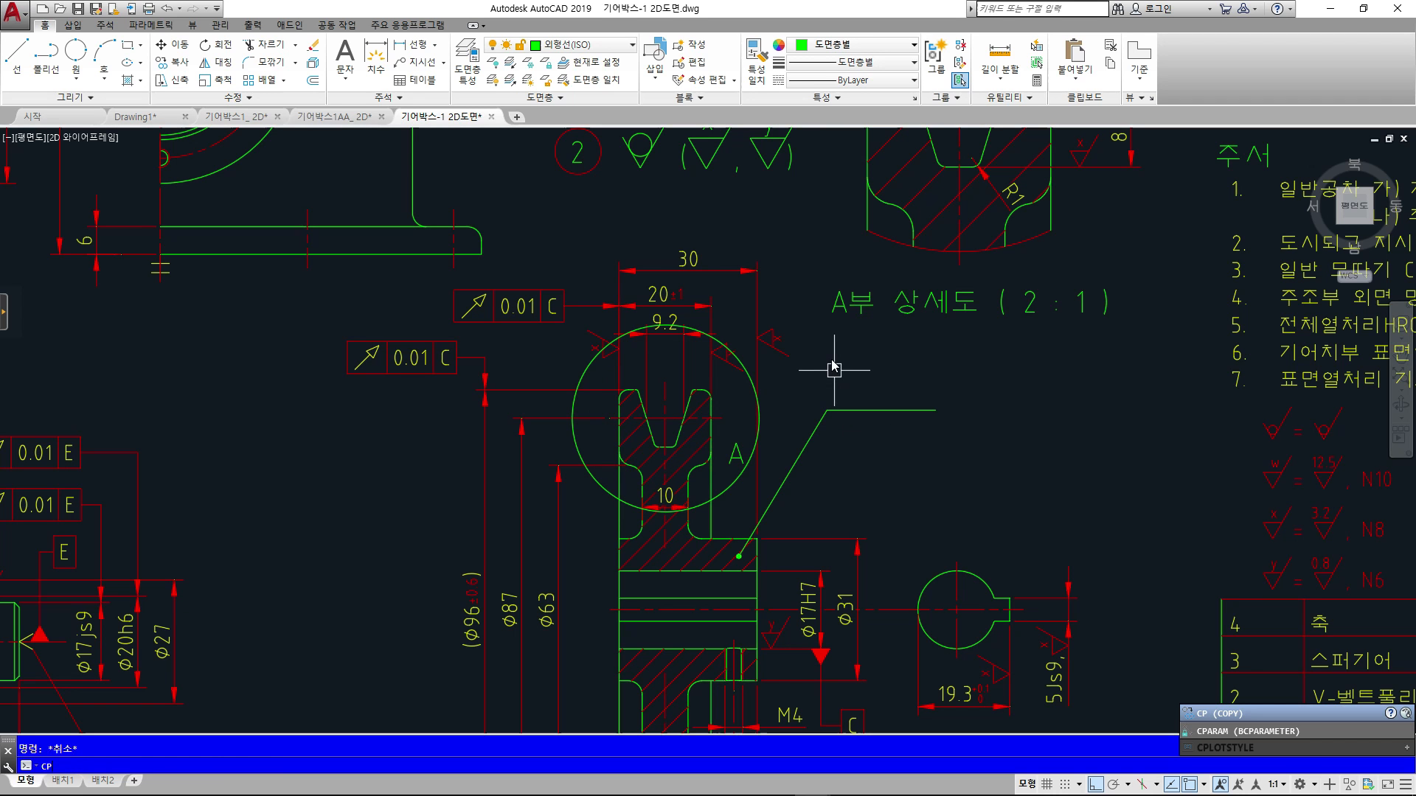
# - Copy the circled pulley portion with its crossing dimensions, hatch and leader to the empty area outside the sheet's upper right, with ortho off
pyautogui.press('Return')
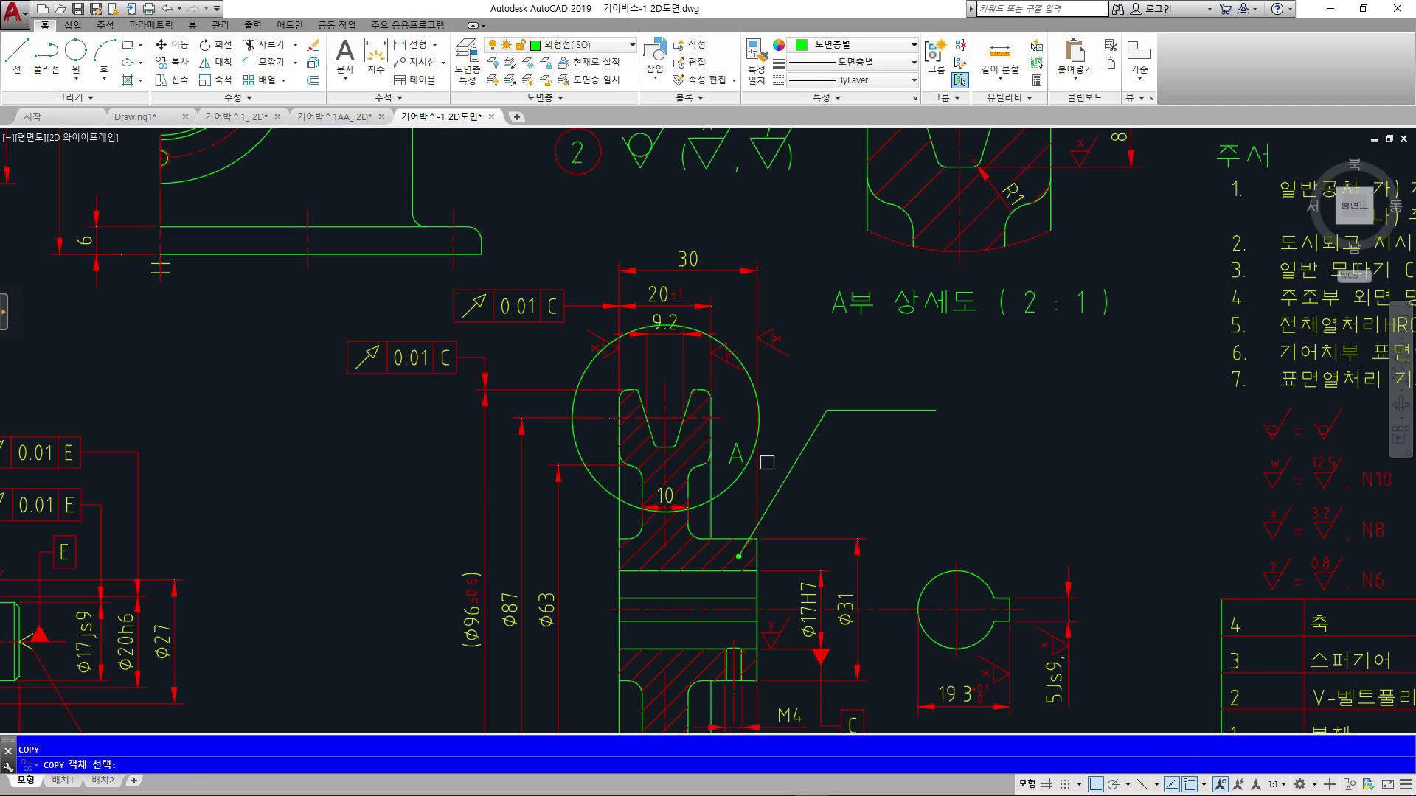
pyautogui.click(847, 519)
pyautogui.click(499, 319)
pyautogui.press('Return')
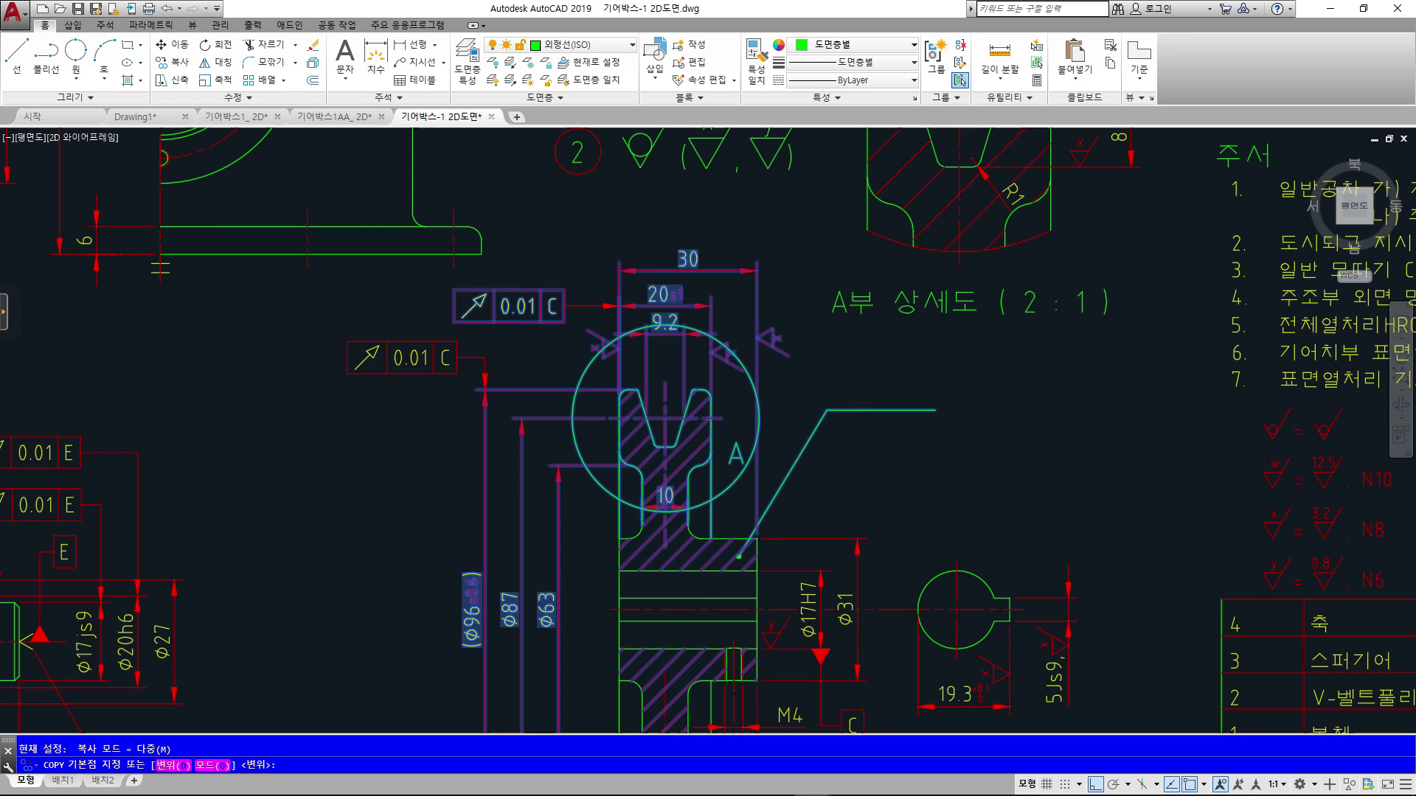
pyautogui.scroll(-6, 750, 450)
pyautogui.click(729, 442)
pyautogui.moveTo(1176, 196); pyautogui.dragTo(851, 348, button='middle')
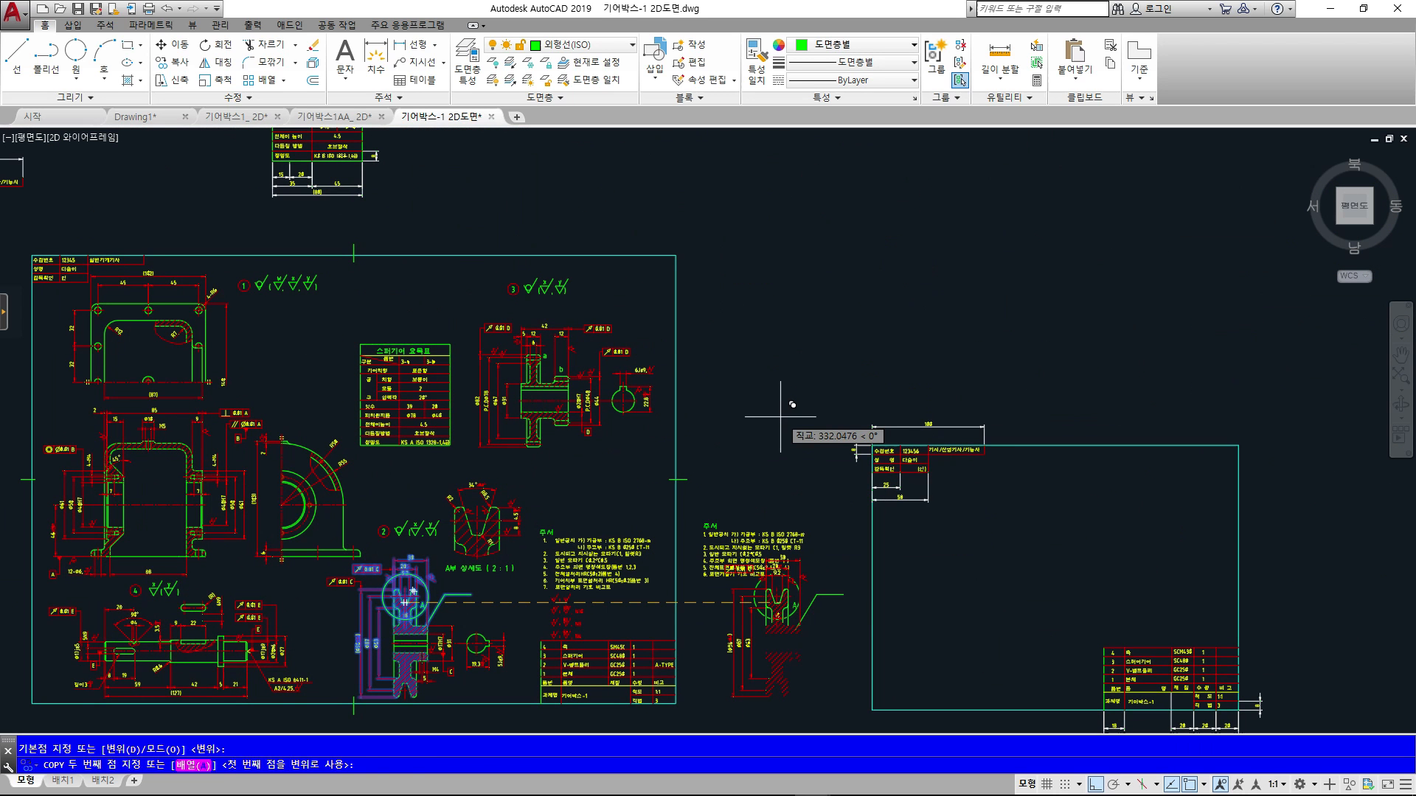
pyautogui.press('F8')
pyautogui.click(848, 253)
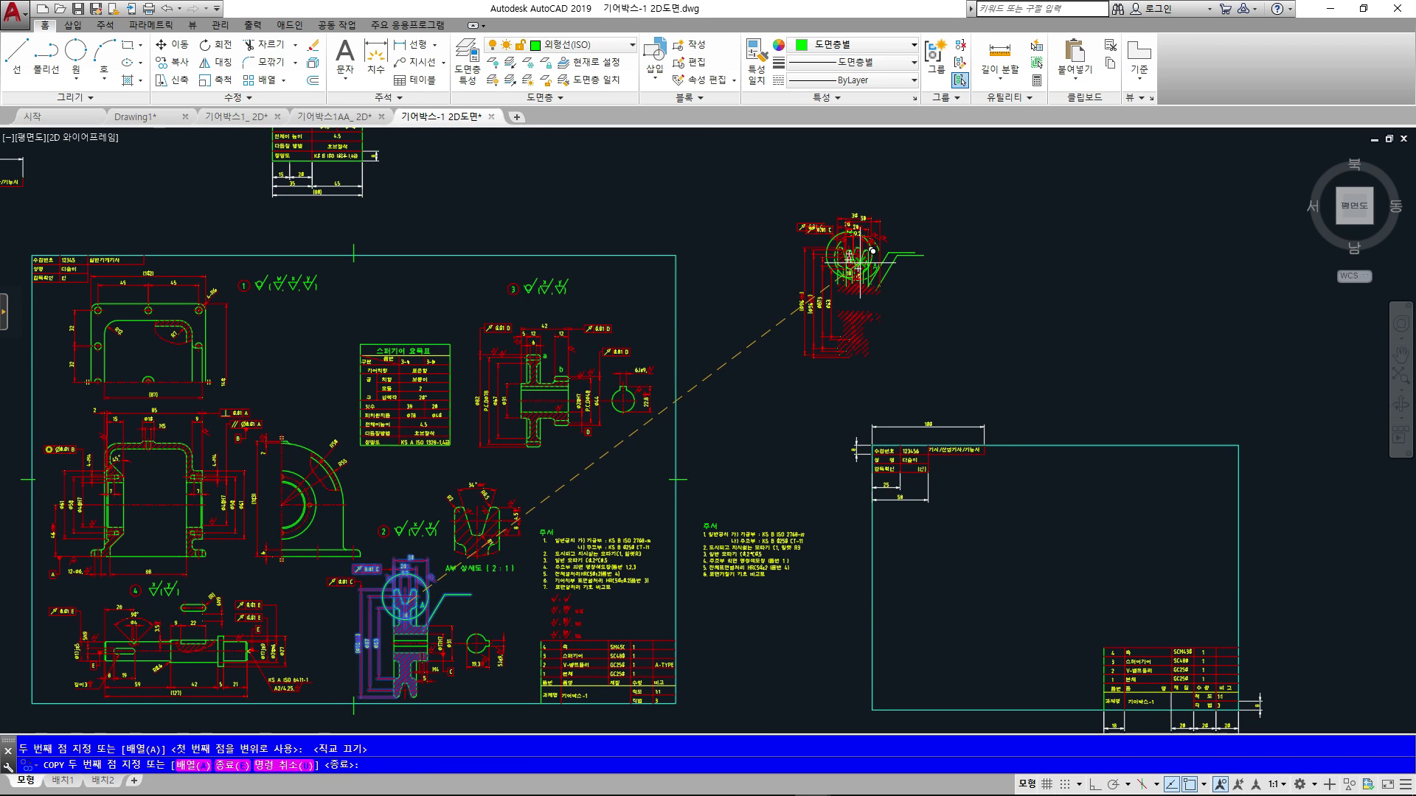
pyautogui.press('Escape')
pyautogui.scroll(8, 873, 237)
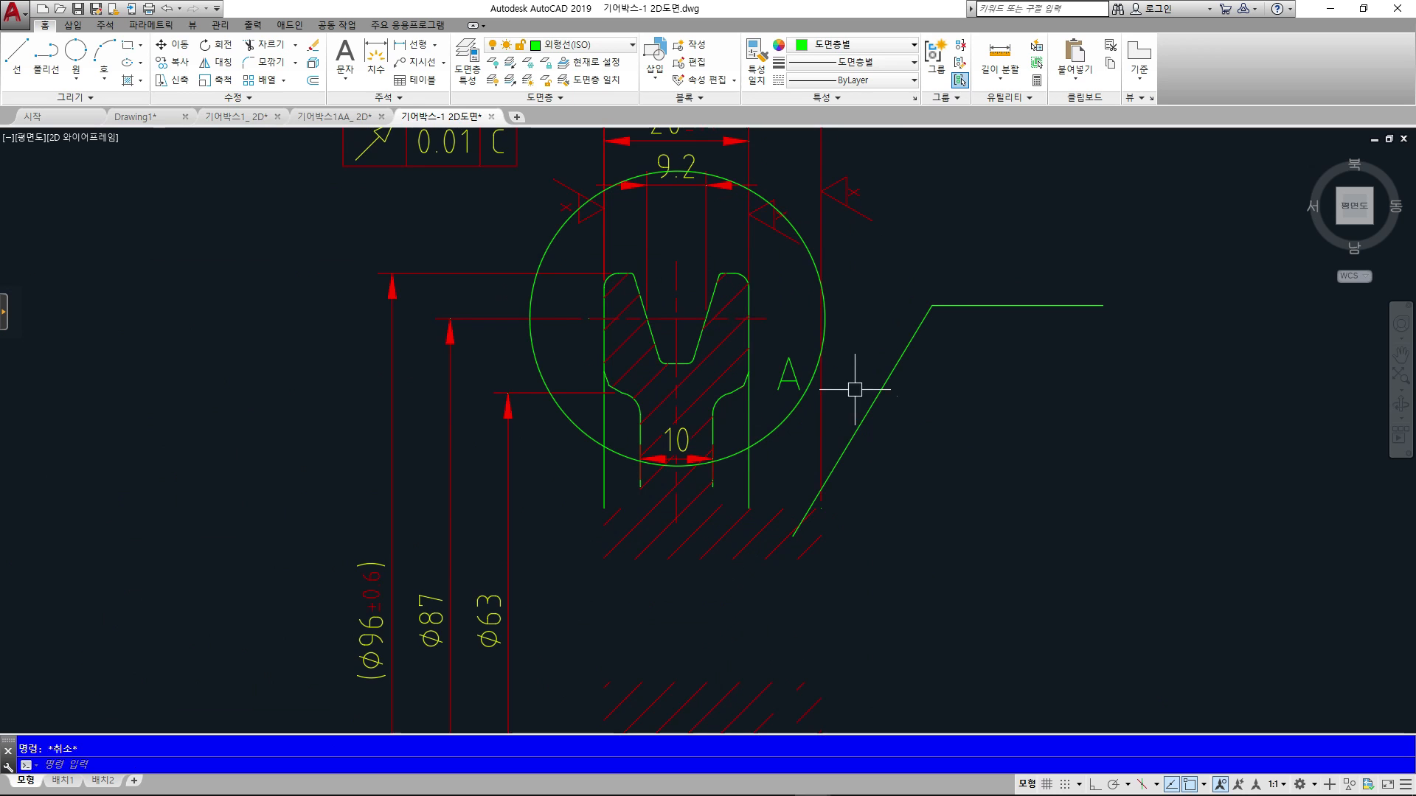
pyautogui.scroll(-3, 934, 450)
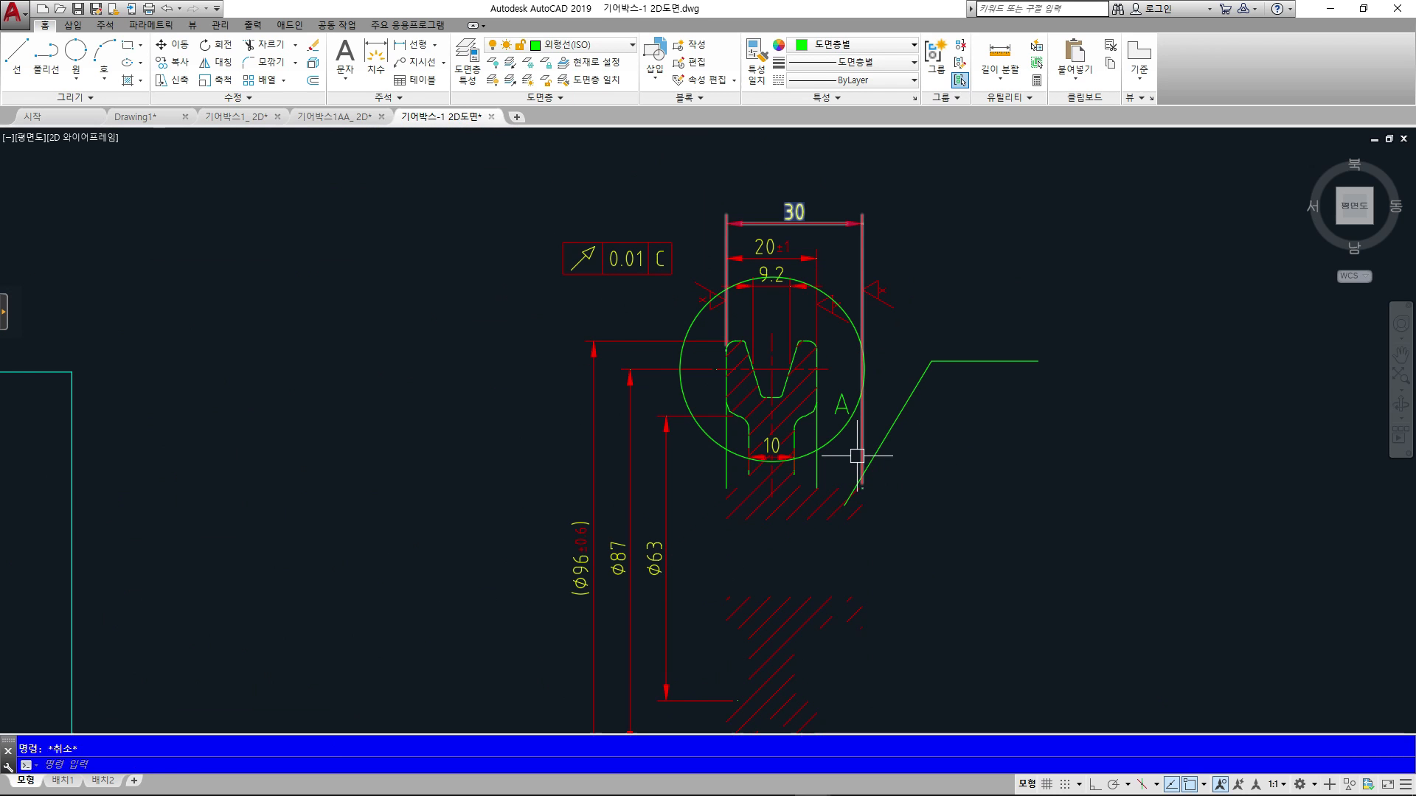
pyautogui.write('tr')
pyautogui.press('Return')
pyautogui.click(844, 427)
pyautogui.click(1060, 611)
pyautogui.click(537, 523)
pyautogui.press('Return')
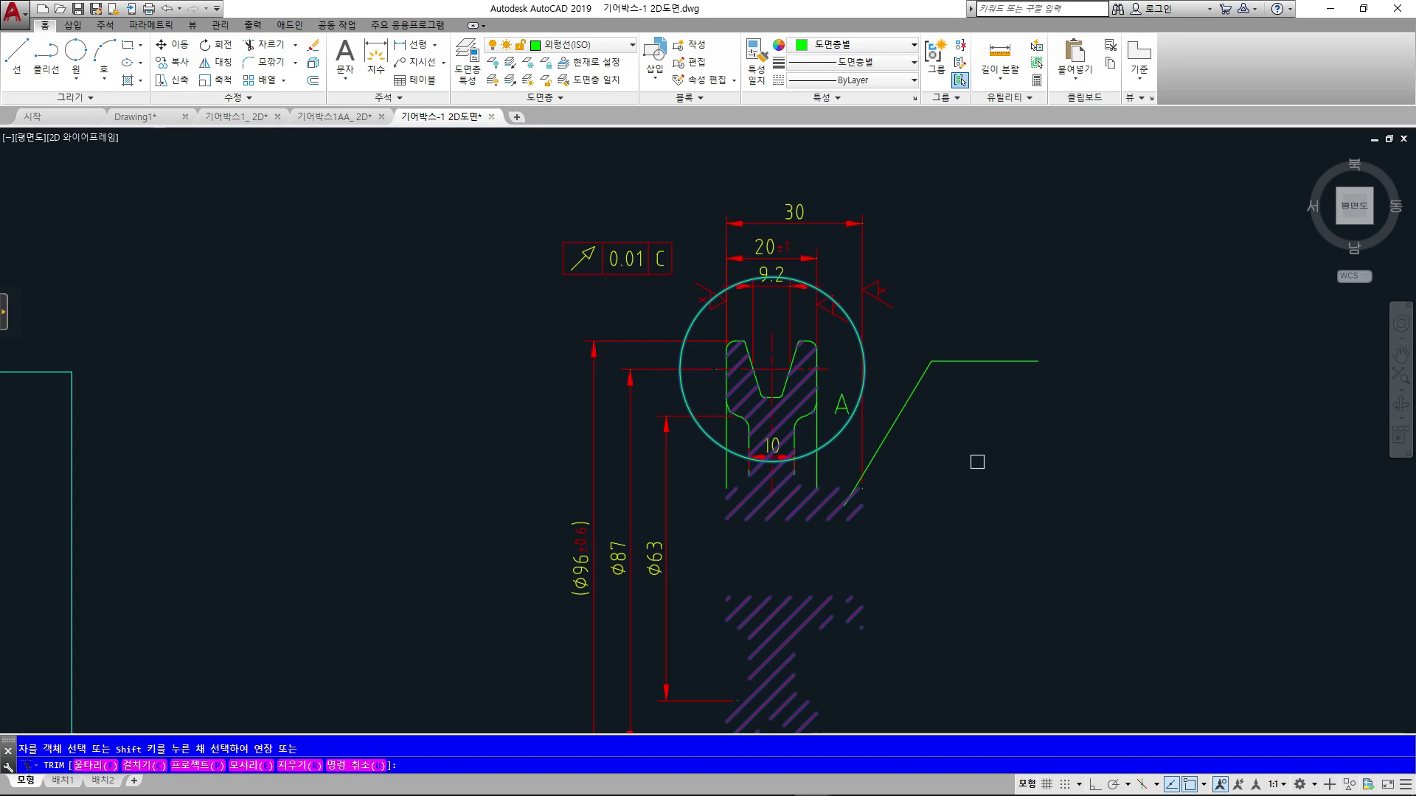
pyautogui.press('Return')
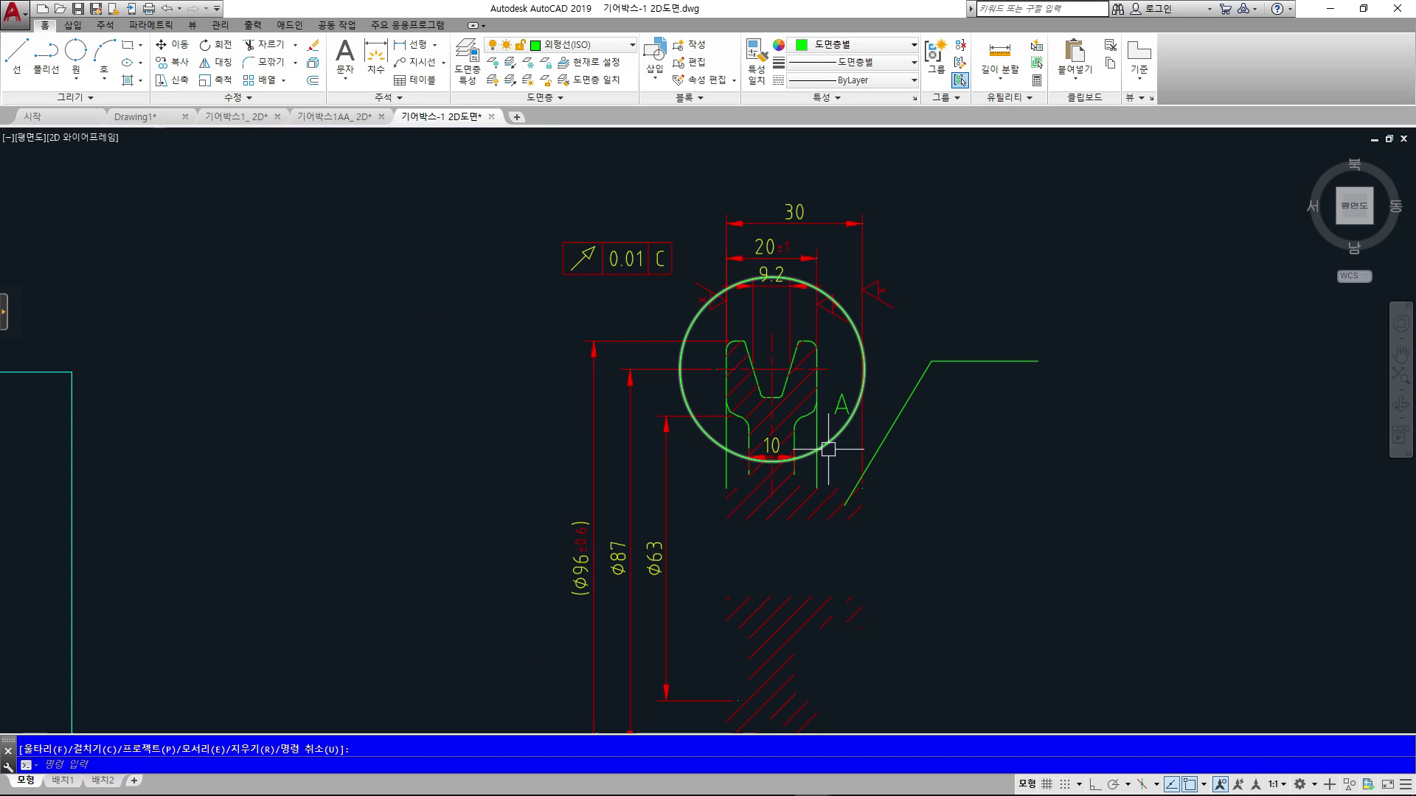
pyautogui.press('Escape')
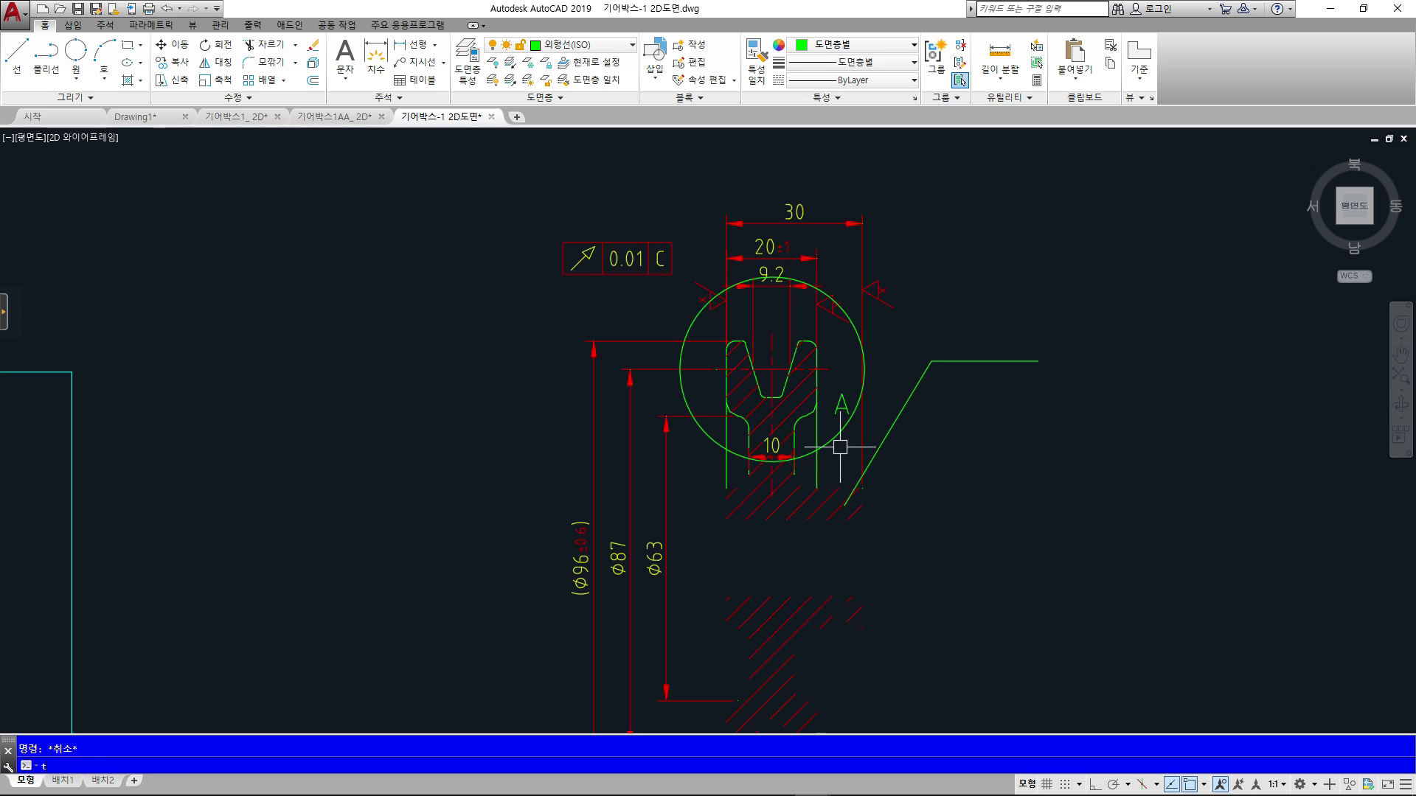
# - Trim the copied hatch just below the detail circle, using the circle as the cutting edge
pyautogui.write('tr')
pyautogui.press('Return')
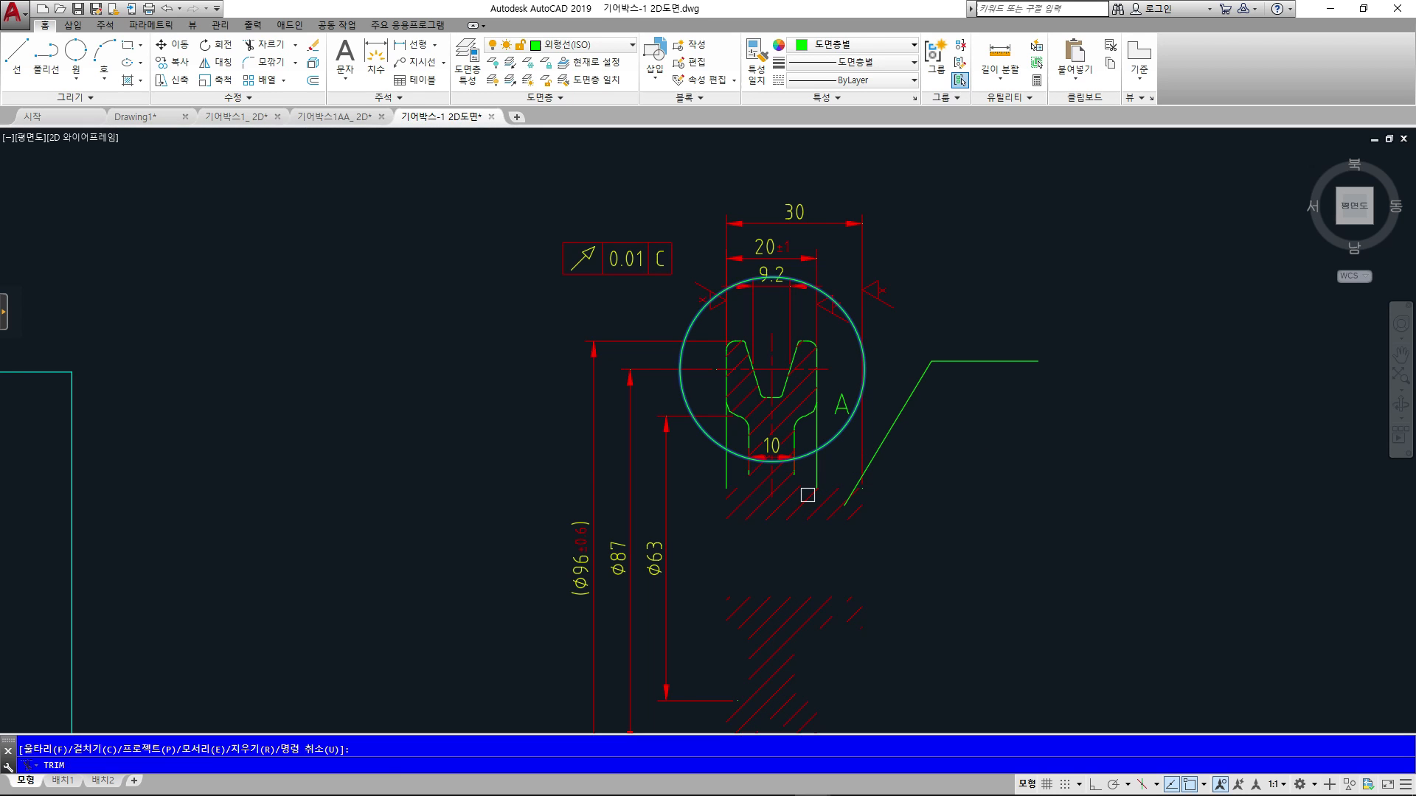
pyautogui.click(920, 524)
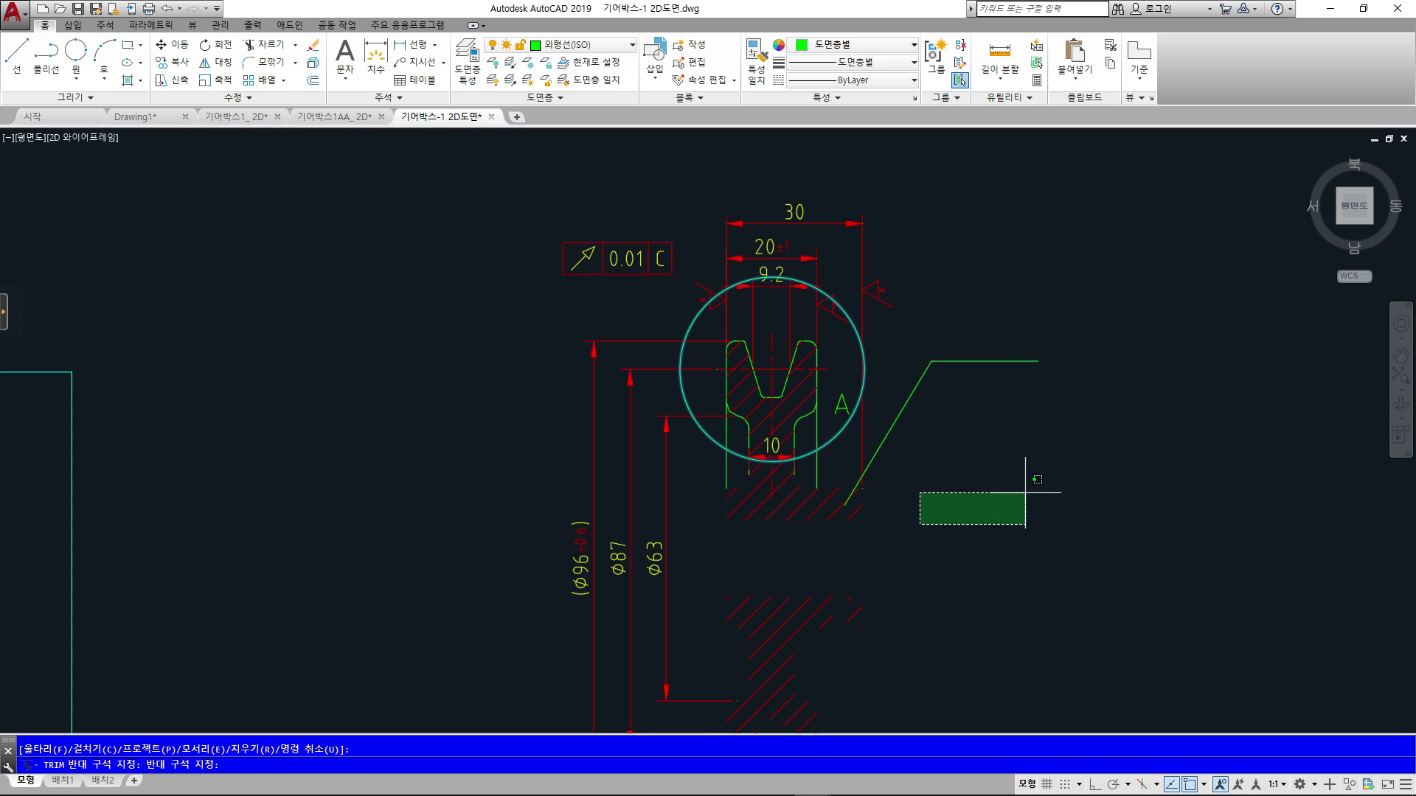
pyautogui.click(837, 505)
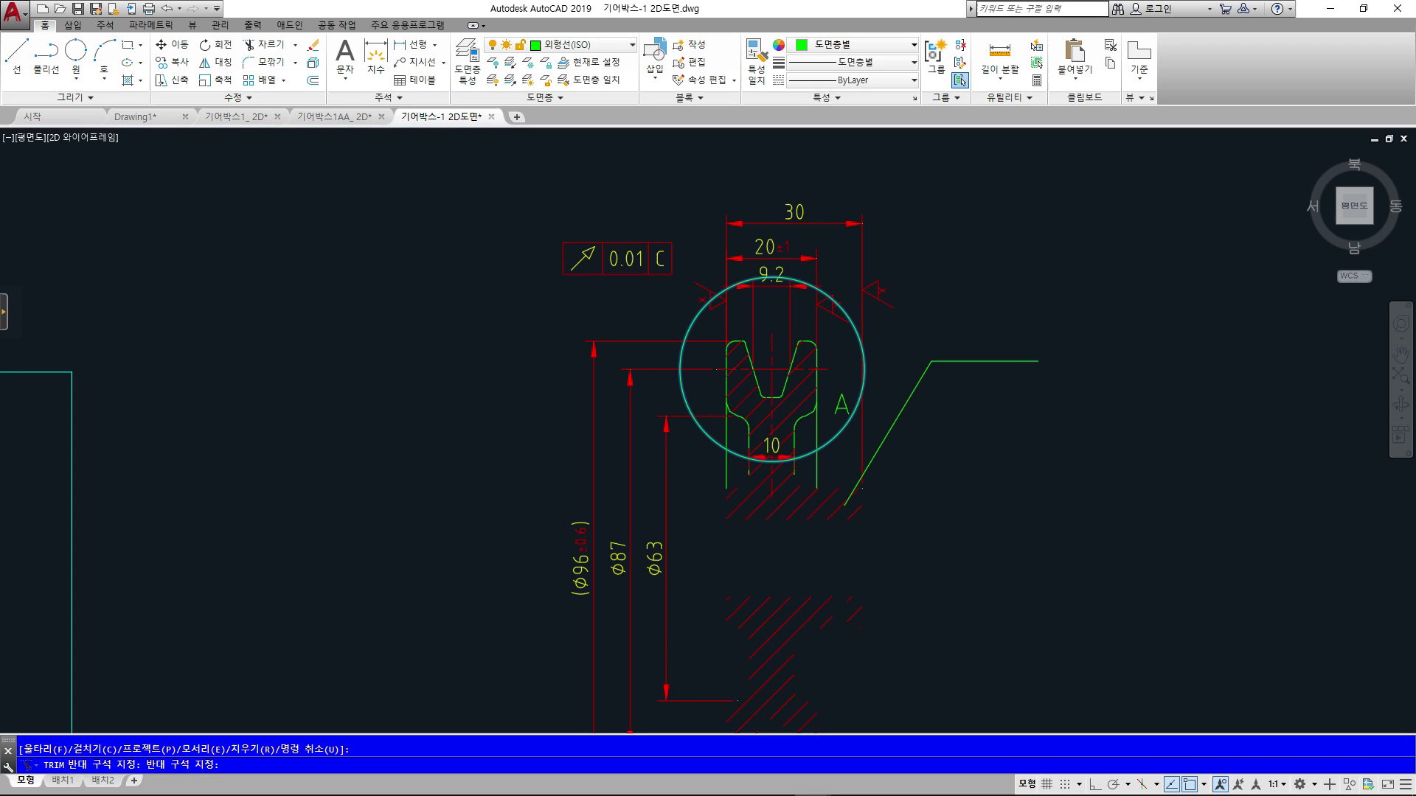
pyautogui.press('Return')
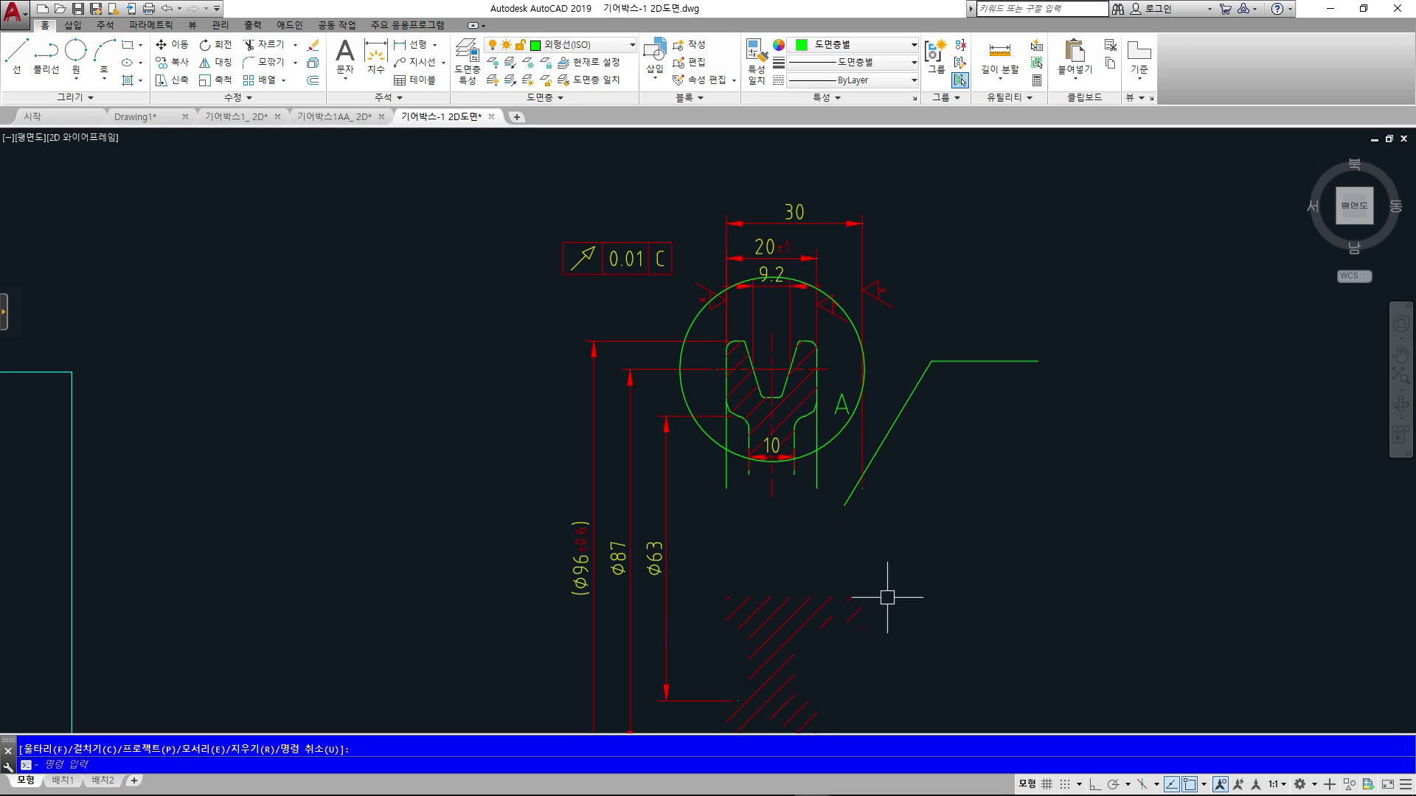
# - Delete the copy's hatch and its Ø96, Ø87 and Ø63 diameter dimensions
pyautogui.click(840, 621)
pyautogui.press('Delete')
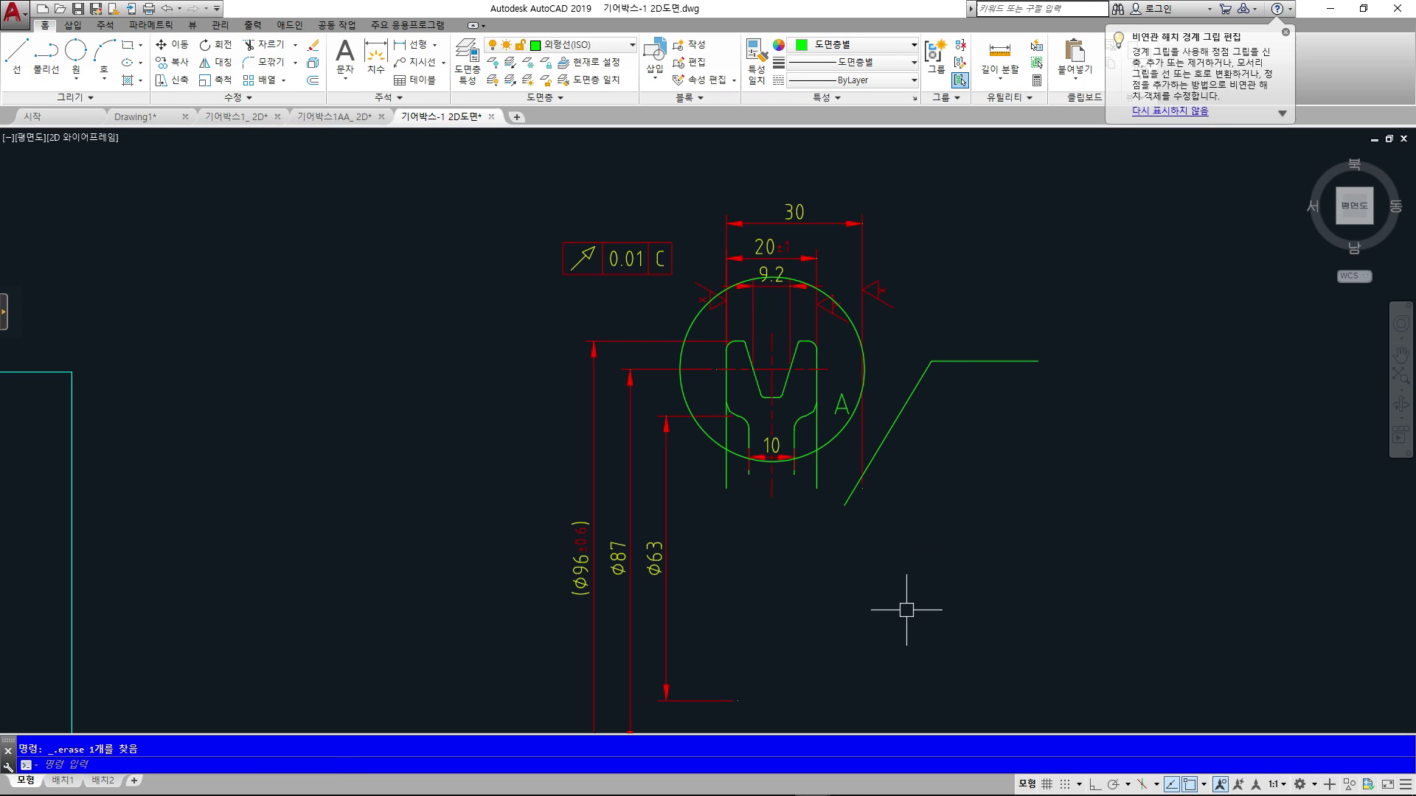
pyautogui.click(937, 628)
pyautogui.click(578, 562)
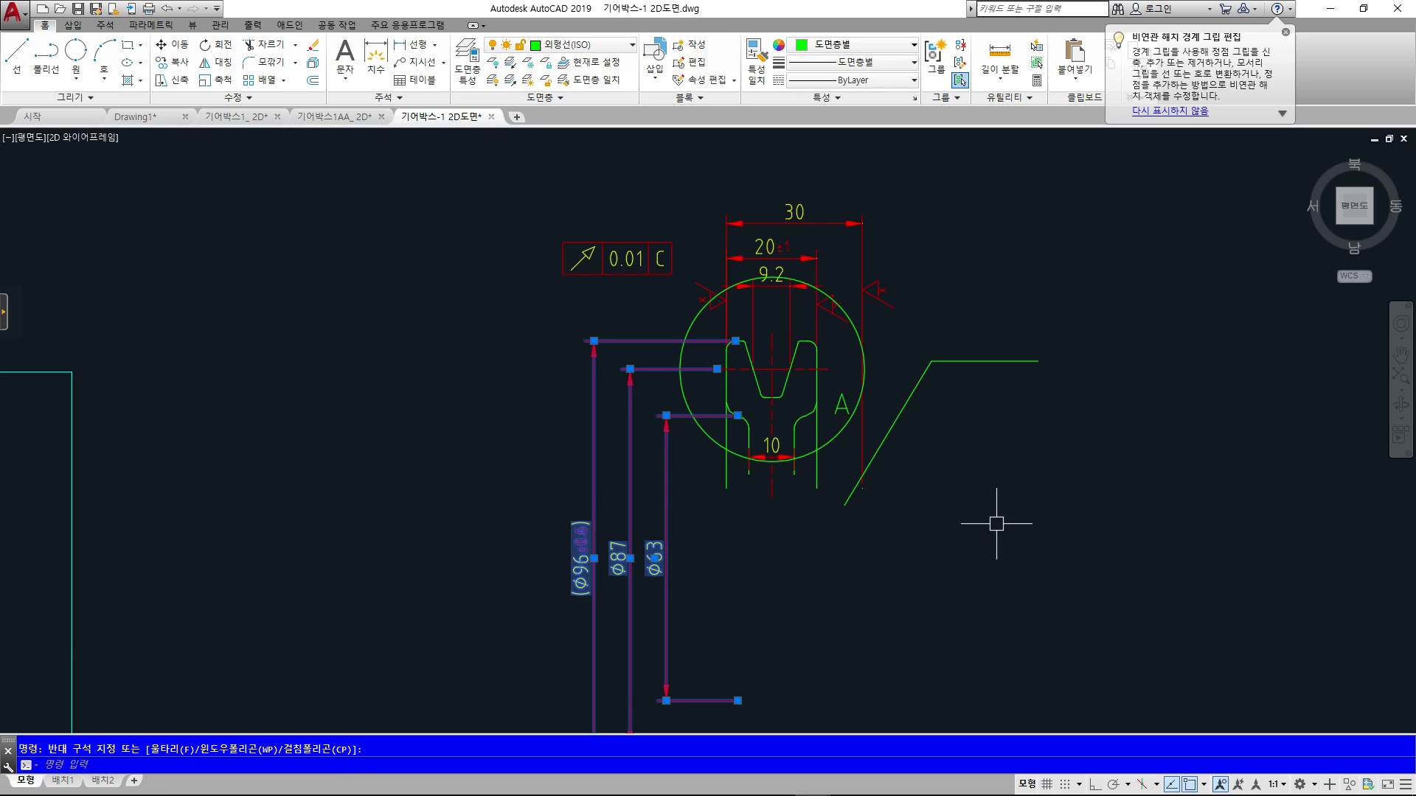
pyautogui.press('Delete')
# - Delete the copied 30 dimension, both leader line segments and the surface-finish symbol outside the circle's right side
pyautogui.click(998, 559)
pyautogui.click(860, 458)
pyautogui.press('Delete')
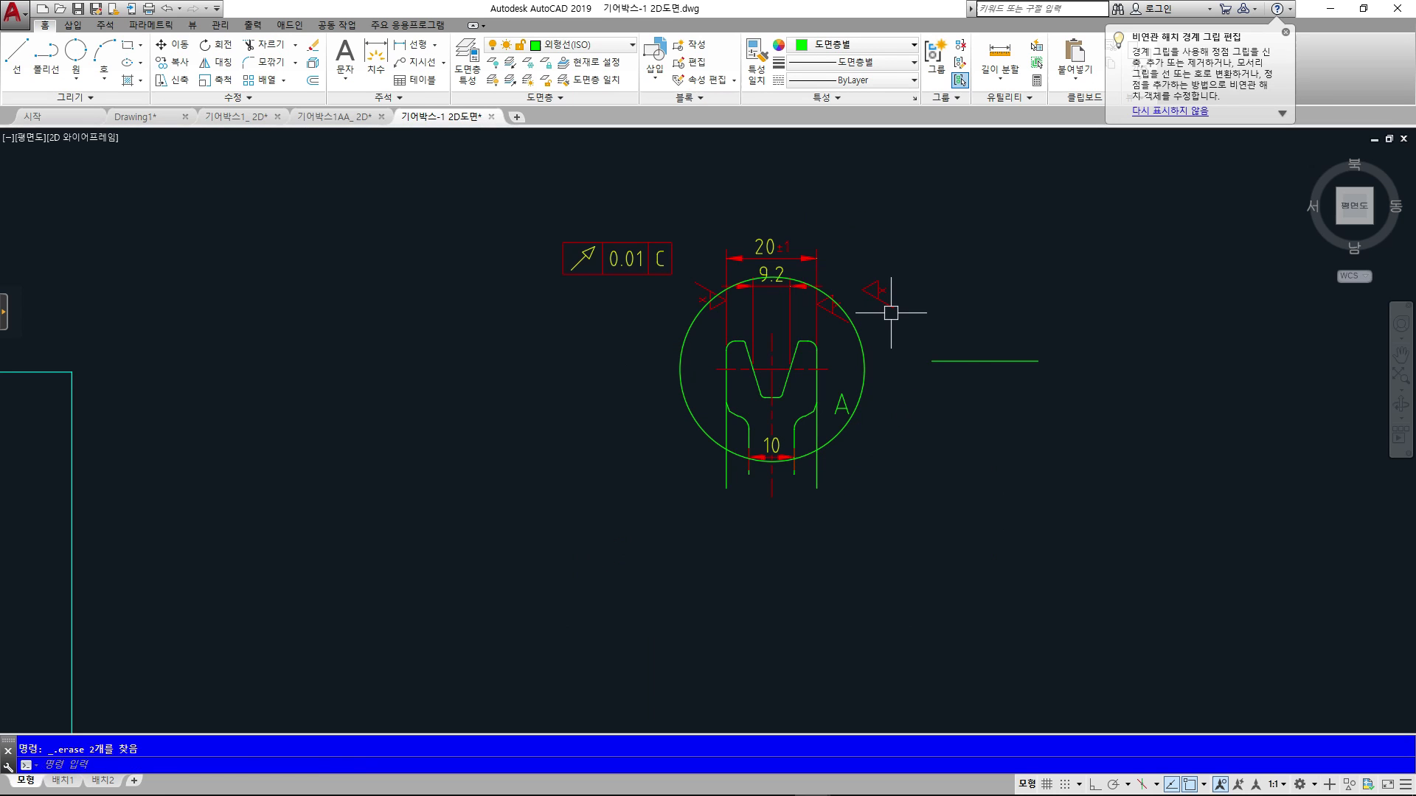
pyautogui.click(911, 318)
pyautogui.click(866, 242)
pyautogui.press('Delete')
pyautogui.click(1011, 370)
pyautogui.click(948, 290)
pyautogui.press('Delete')
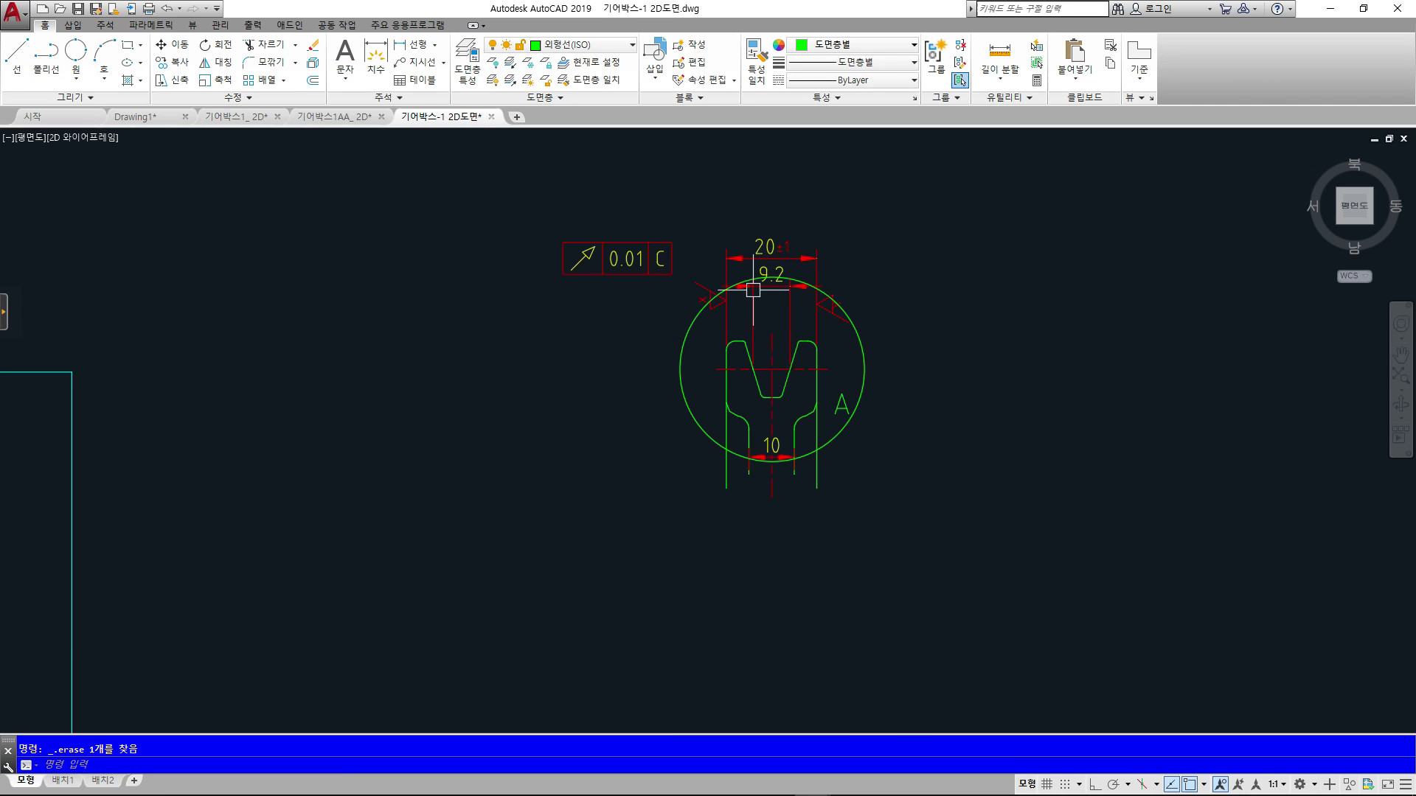
# - Delete the 20 and 9.2 dimensions, the two surface-finish symbols on the circle and the 0.01 C tolerance frame from the copy
pyautogui.scroll(4, 758, 252)
pyautogui.click(971, 185)
pyautogui.click(674, 278)
pyautogui.press('Delete')
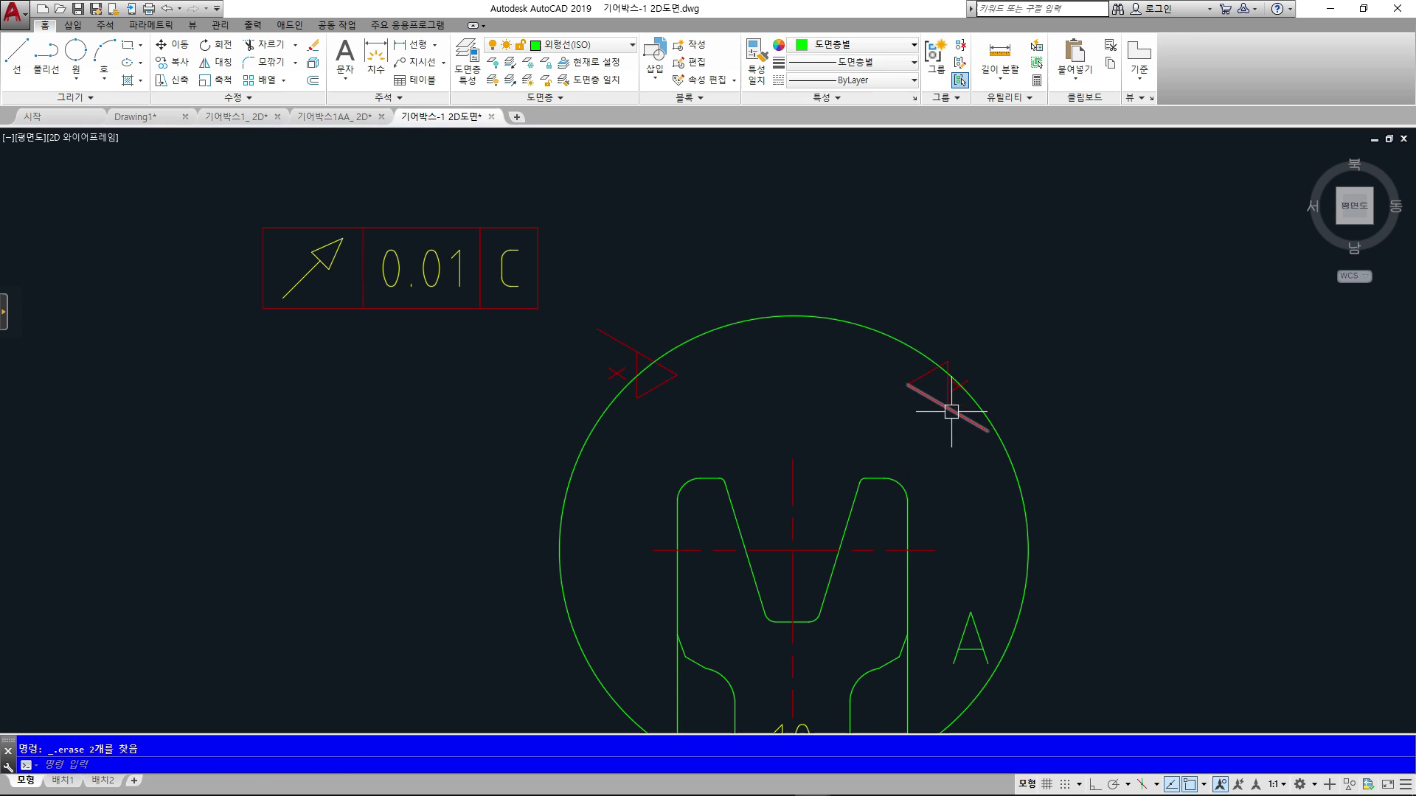
pyautogui.click(858, 276)
pyautogui.click(1047, 448)
pyautogui.press('Delete')
pyautogui.click(566, 326)
pyautogui.click(776, 413)
pyautogui.press('Delete')
pyautogui.click(265, 246)
pyautogui.press('Delete')
# - Delete the letter A and the 10 dimension inside the copied detail circle
pyautogui.moveTo(644, 504); pyautogui.dragTo(619, 214, button='middle')
pyautogui.click(923, 309)
pyautogui.click(1006, 396)
pyautogui.press('Delete')
pyautogui.click(793, 481)
pyautogui.press('Delete')
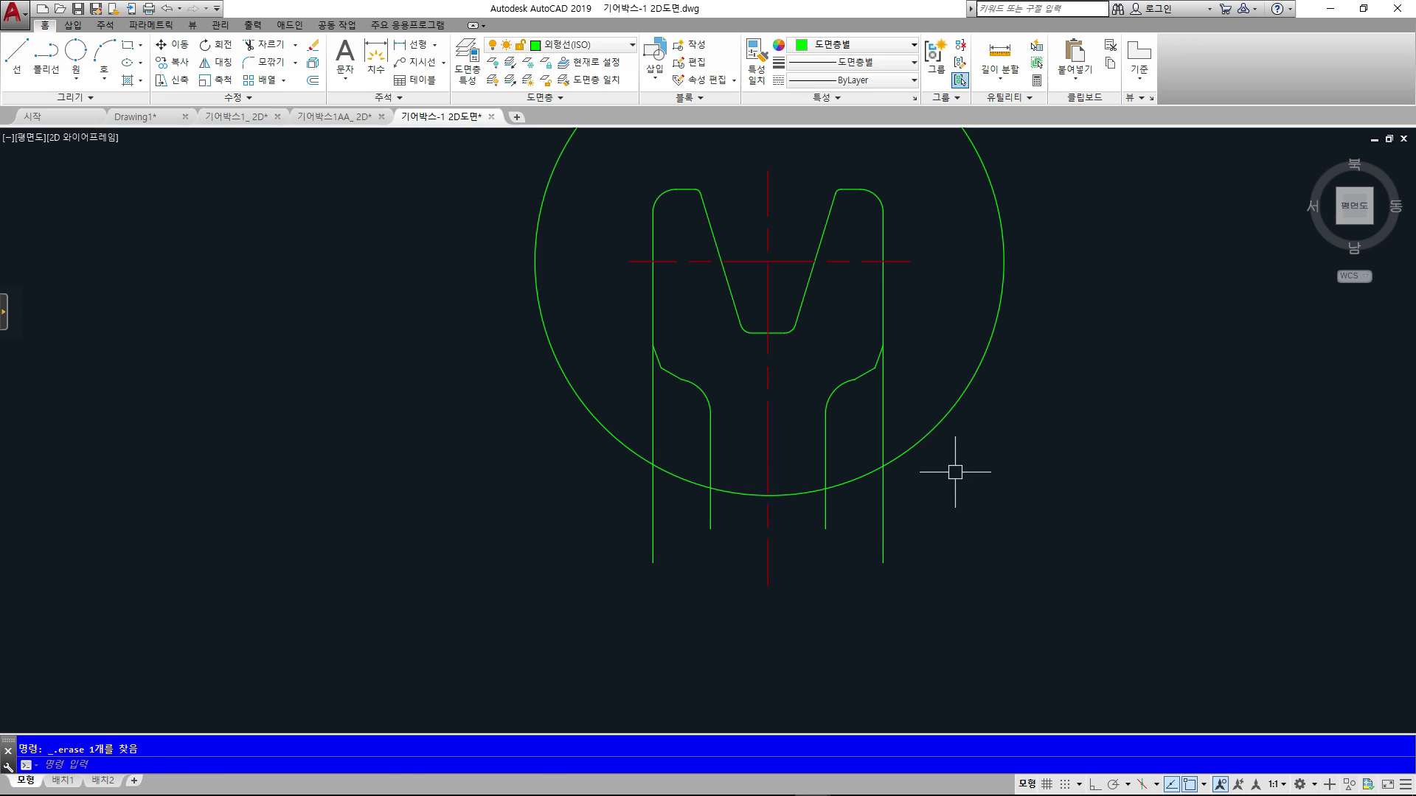
# - Trim the outline lines and vertical centerline extending below the copied detail circle, using the circle as the cutting edge
pyautogui.write('tr')
pyautogui.press('Return')
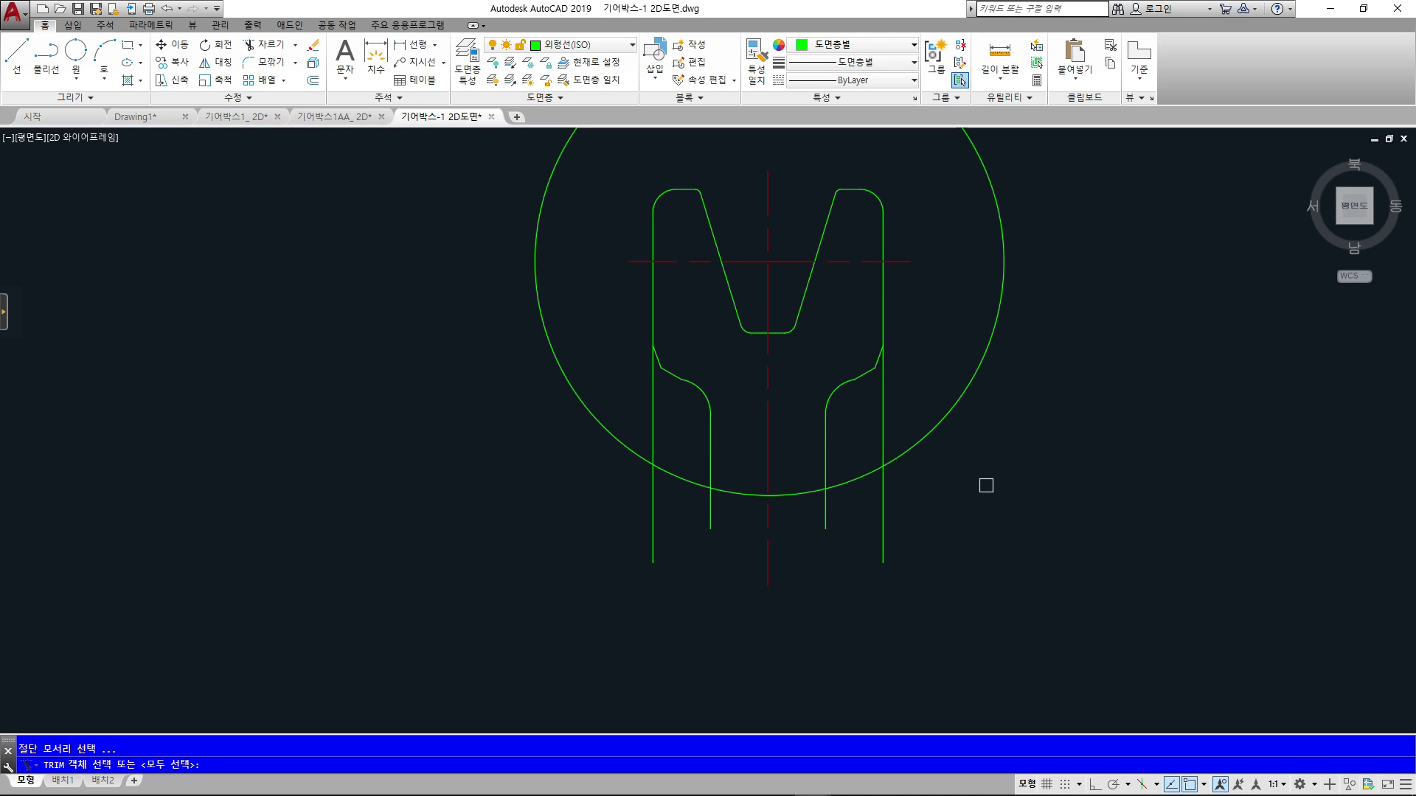
pyautogui.click(939, 429)
pyautogui.click(1022, 587)
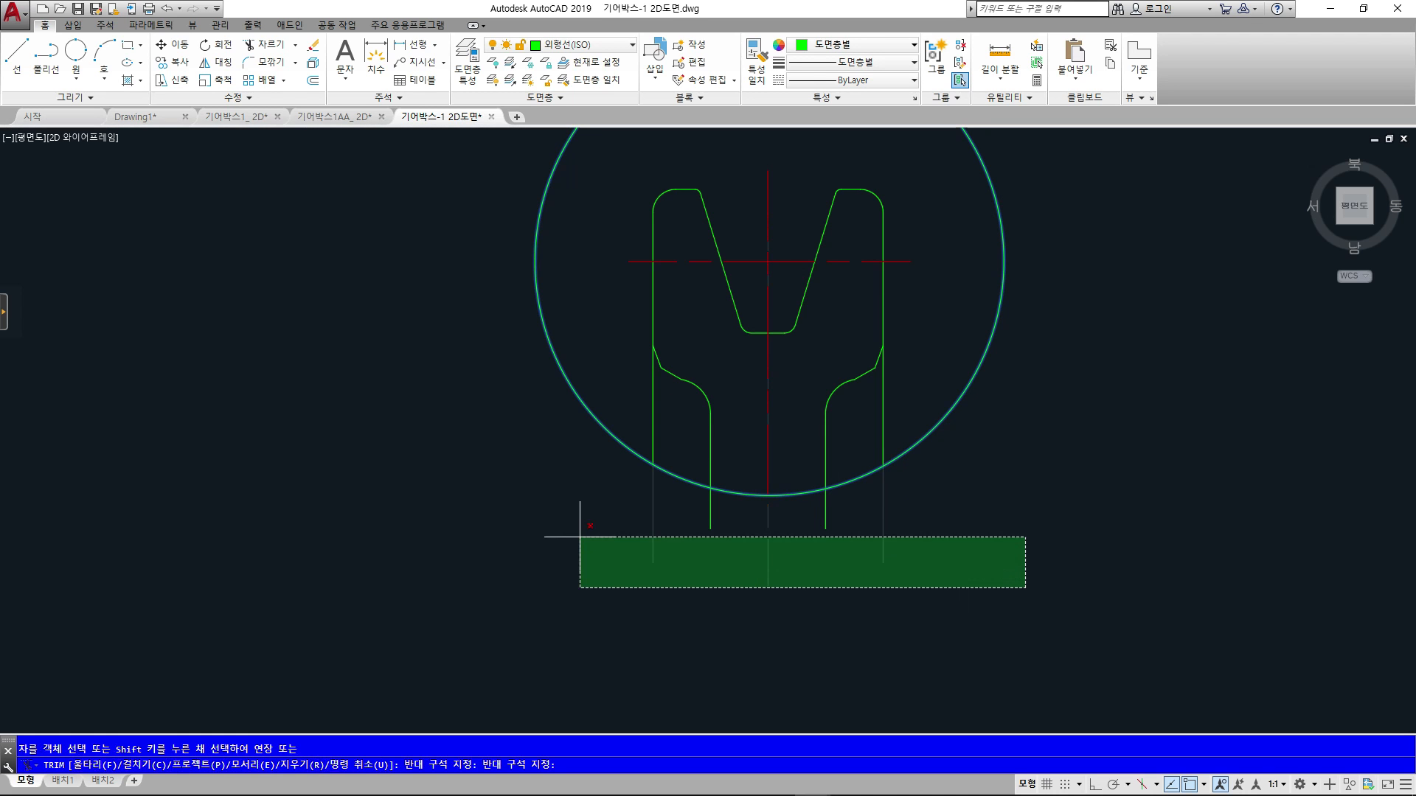
pyautogui.click(509, 490)
pyautogui.press('Return')
pyautogui.scroll(-5, 752, 575)
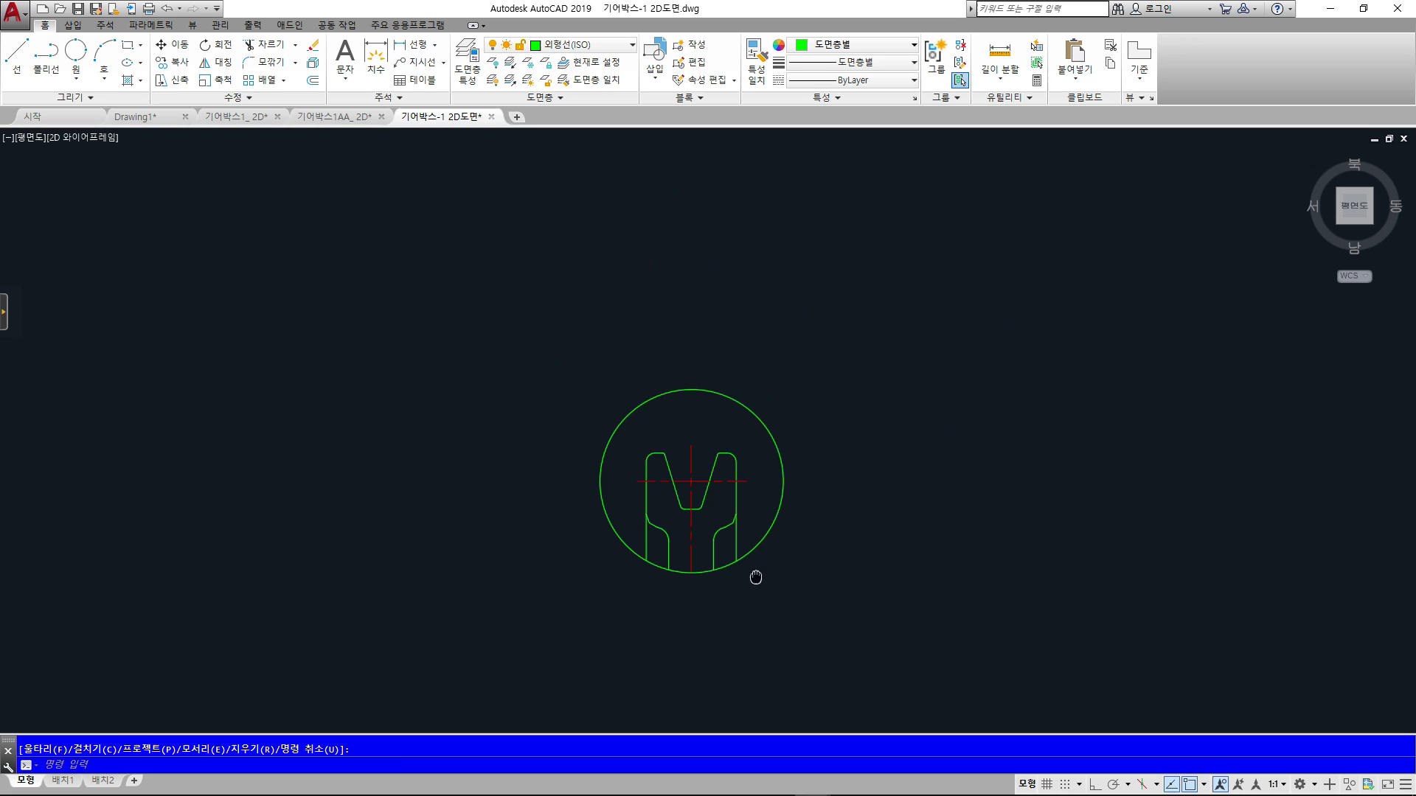
pyautogui.write('sc')
pyautogui.press('Return')
pyautogui.click(882, 597)
pyautogui.click(491, 358)
pyautogui.press('Return')
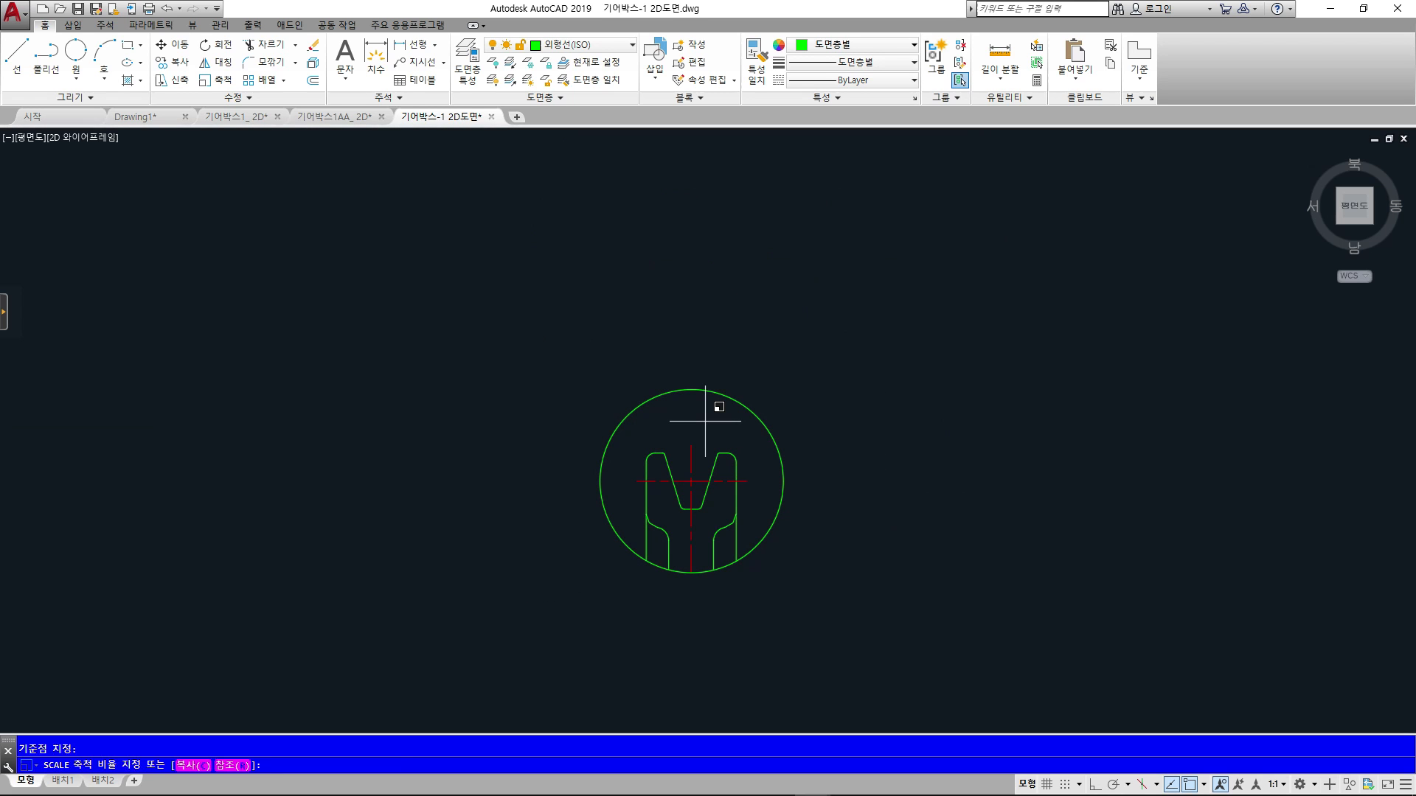
pyautogui.press('Escape')
# - Scale the detail circle and all the groove geometry inside it by a factor of 2 about the circle's centre
pyautogui.press('Return')
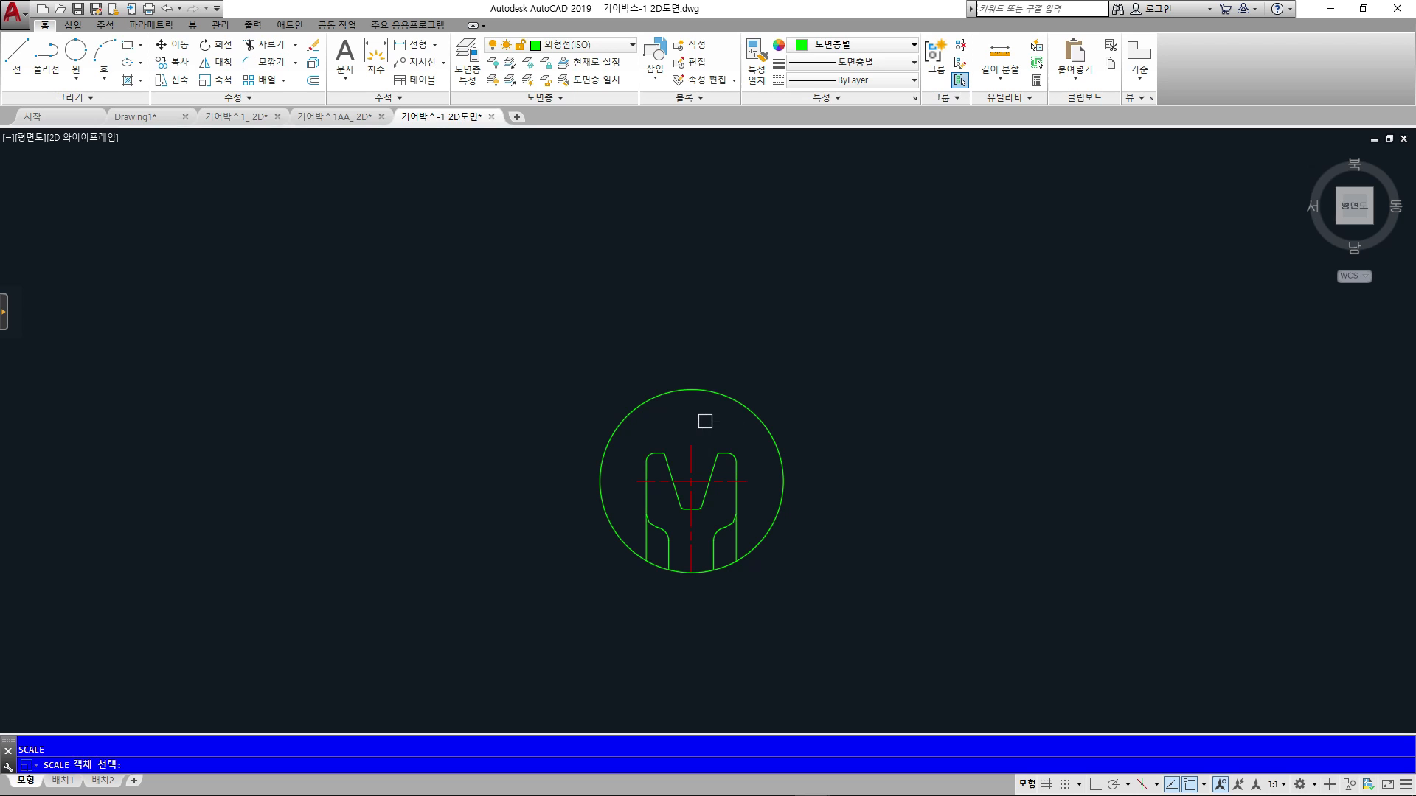
pyautogui.click(509, 313)
pyautogui.click(901, 609)
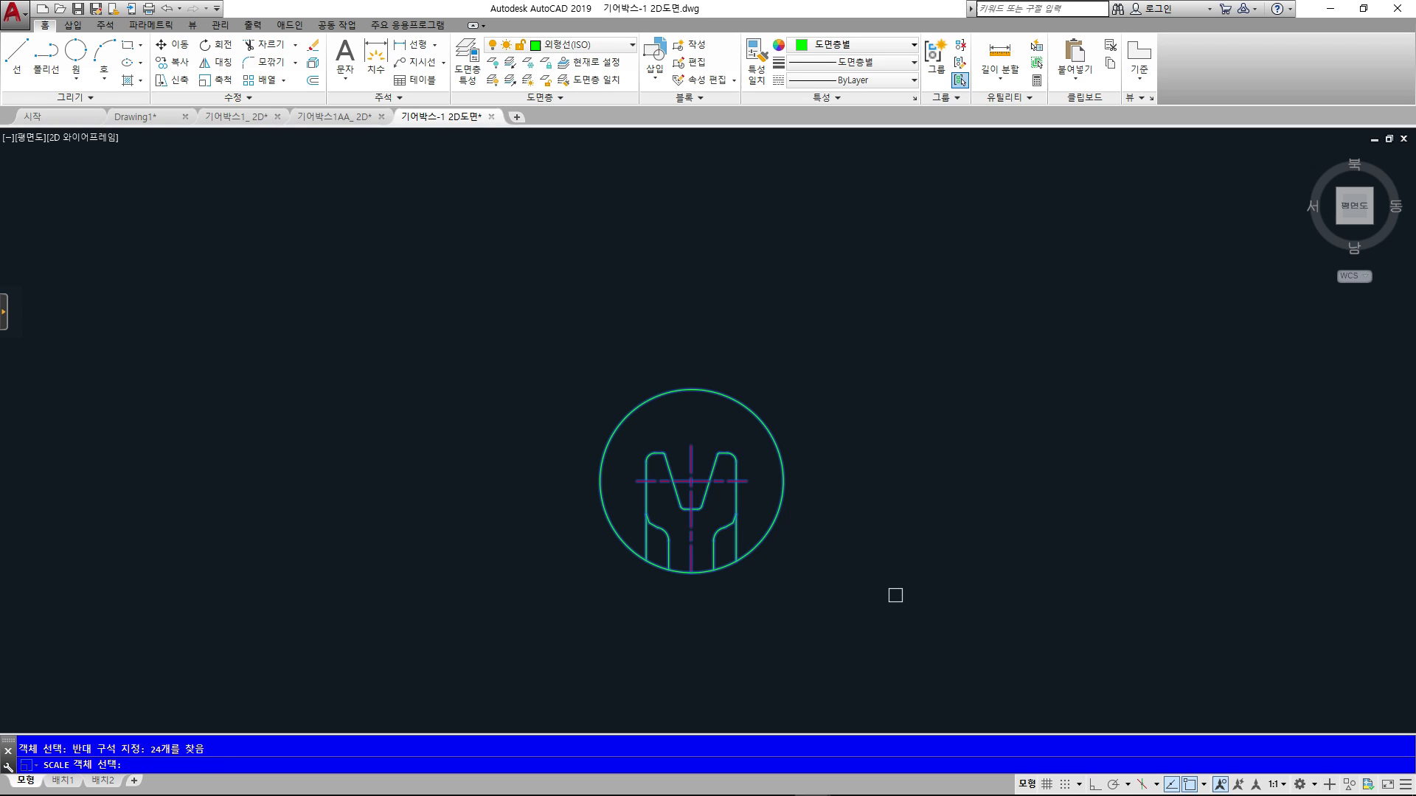
pyautogui.press('Return')
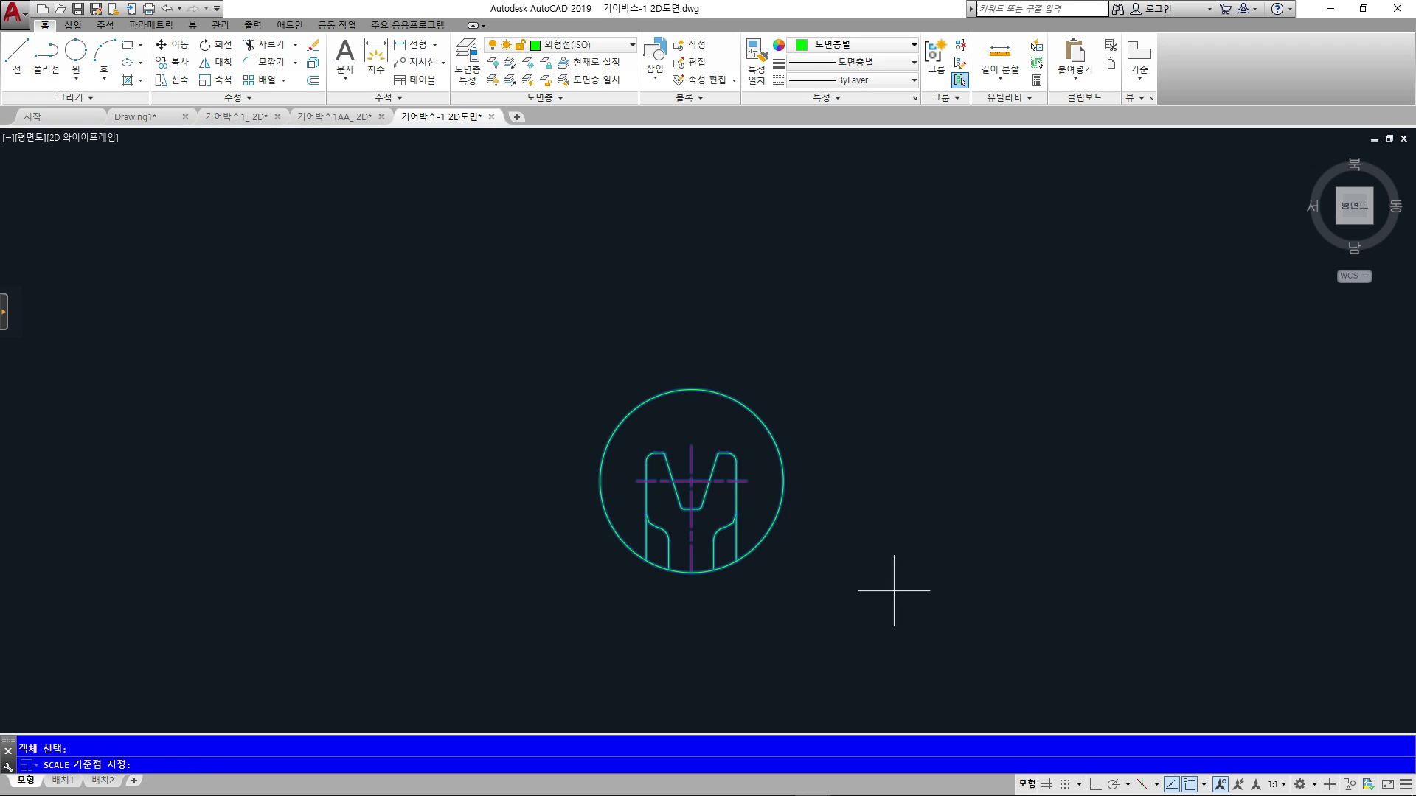
pyautogui.click(692, 471)
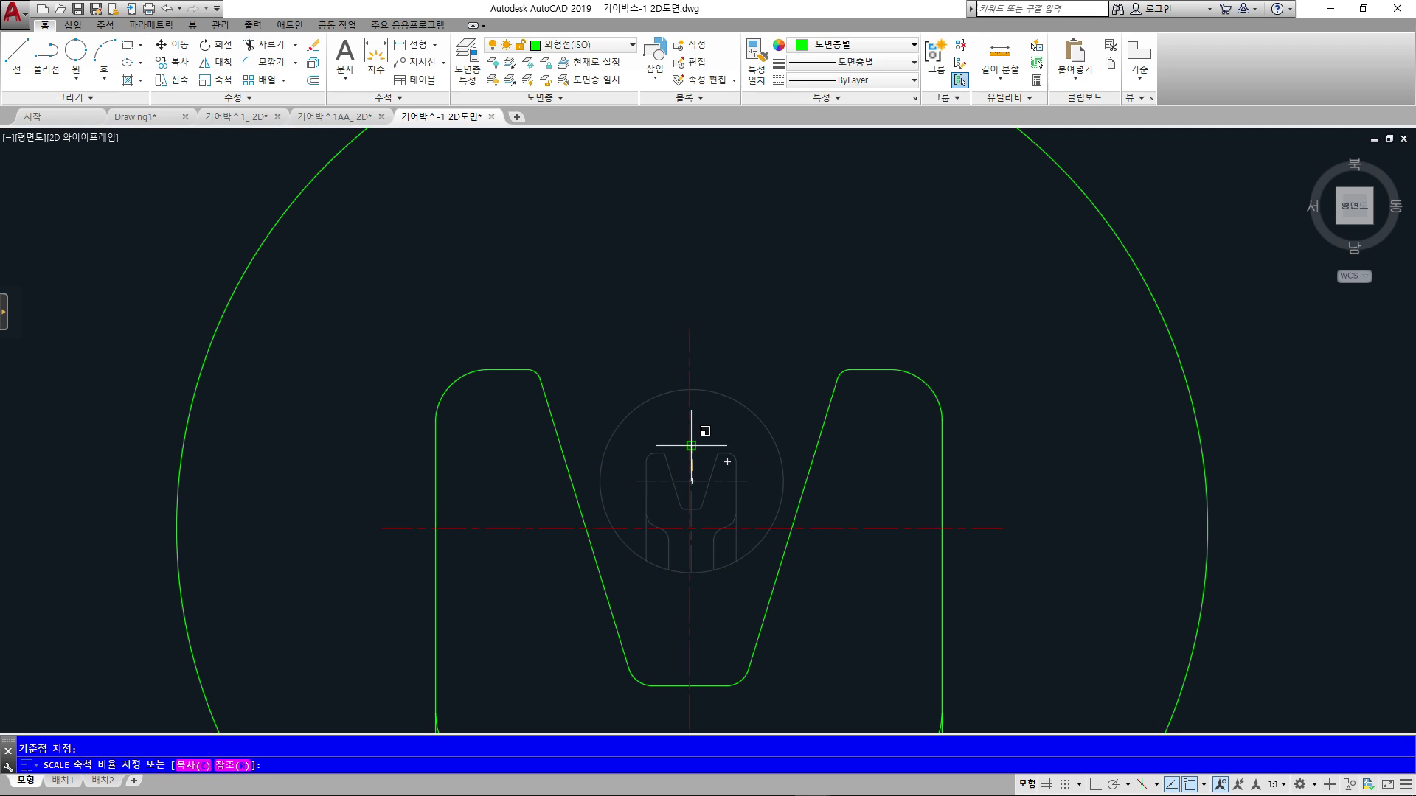
pyautogui.write('2')
pyautogui.press('Return')
pyautogui.scroll(-4, 690, 435)
pyautogui.moveTo(762, 462); pyautogui.dragTo(750, 397, button='middle')
pyautogui.scroll(-2, 750, 398)
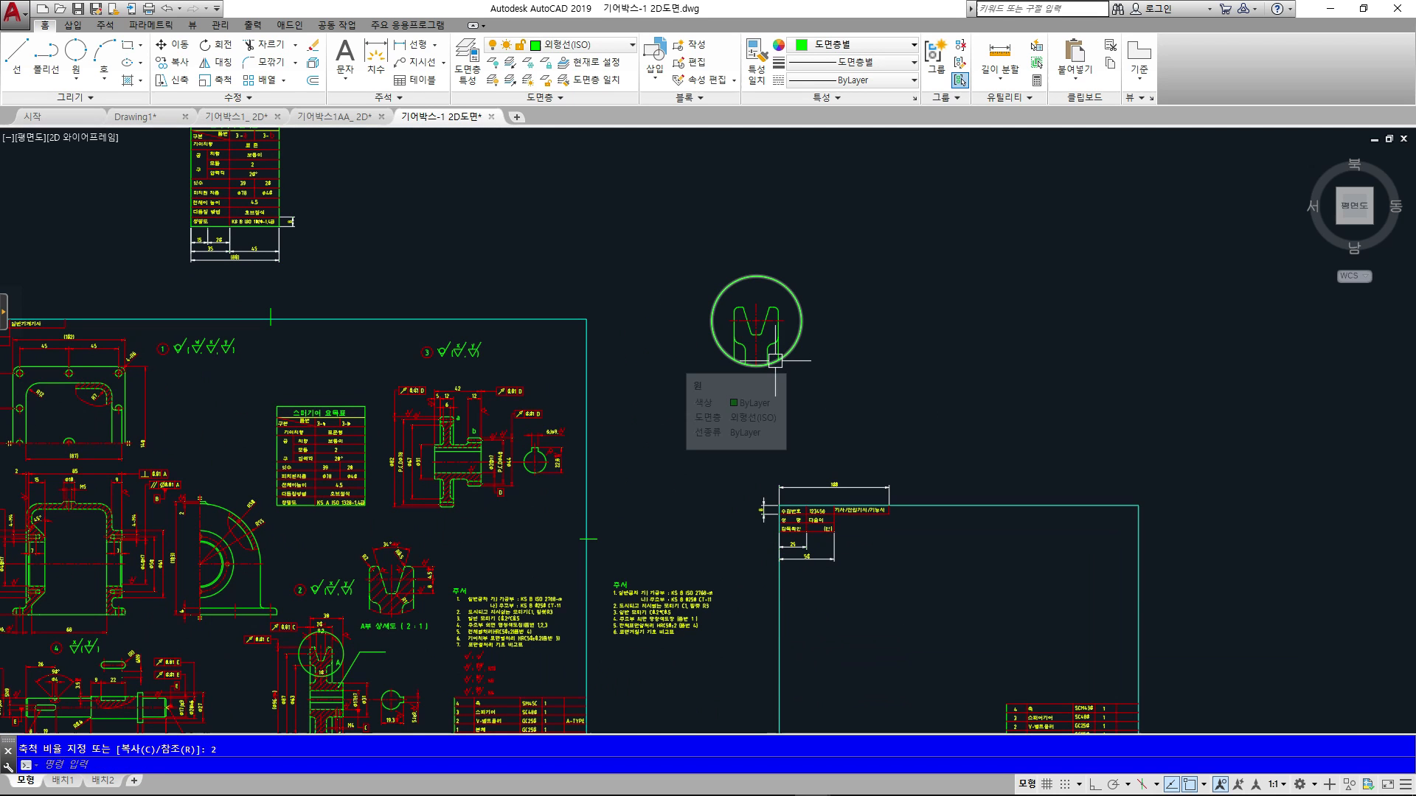
# - Match the original pulley view's detail circle A to the properties of the red slanted surface-finish symbol line beside it
pyautogui.scroll(2, 772, 360)
pyautogui.moveTo(772, 361); pyautogui.dragTo(899, 307, button='middle')
pyautogui.write('m')
pyautogui.press('Escape')
pyautogui.moveTo(347, 605); pyautogui.dragTo(530, 351, button='middle')
pyautogui.scroll(2, 399, 481)
pyautogui.moveTo(399, 481); pyautogui.dragTo(505, 432, button='middle')
pyautogui.scroll(5, 578, 446)
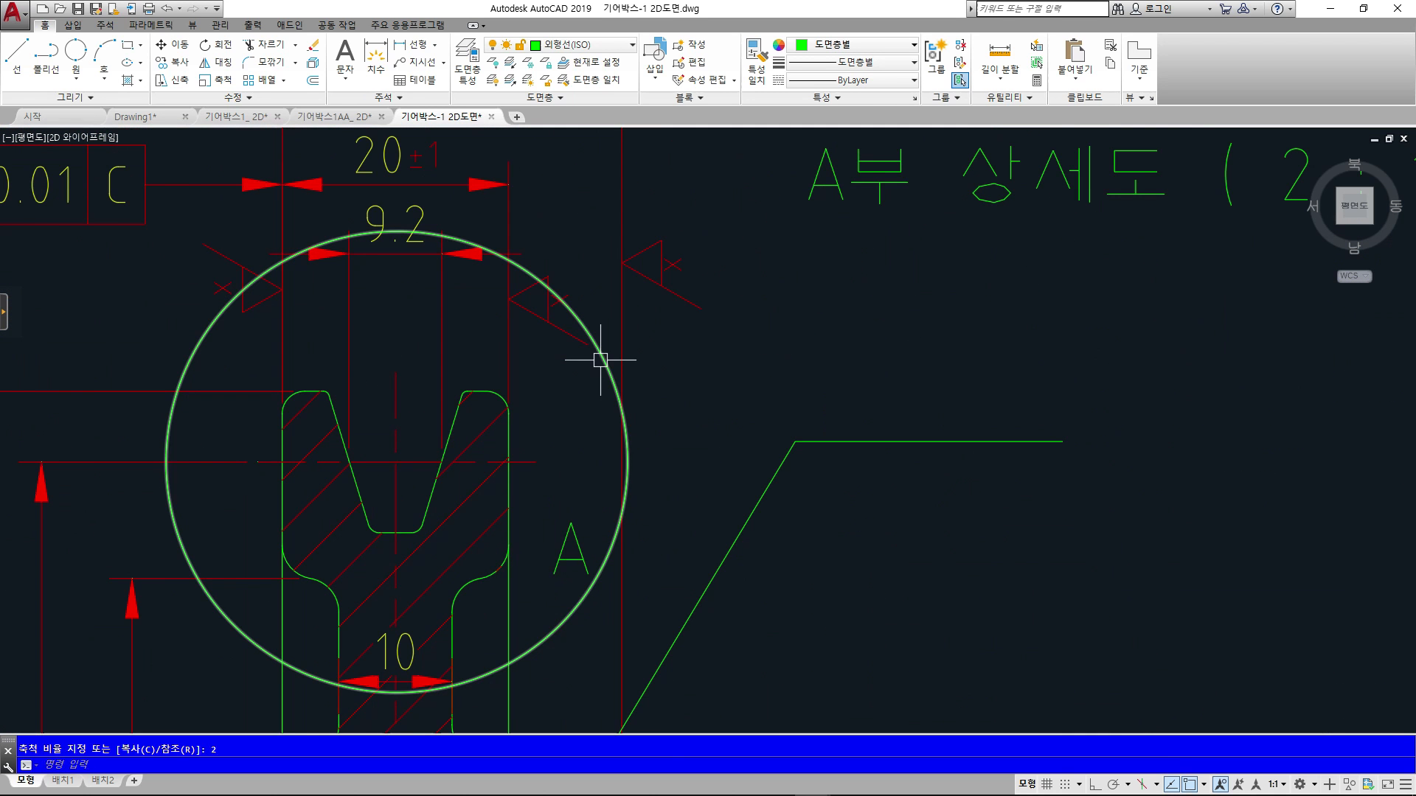
pyautogui.click(600, 354)
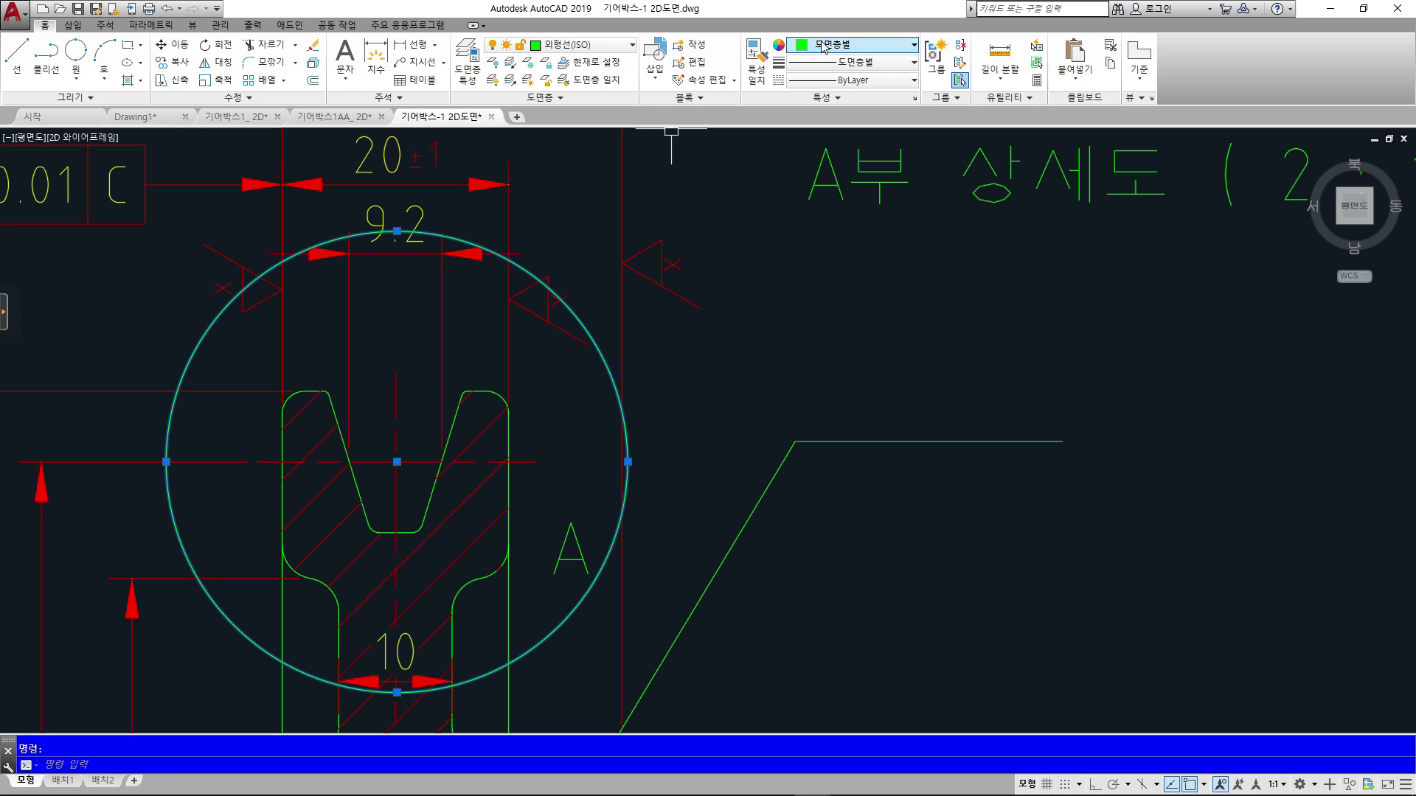
pyautogui.press('Escape')
pyautogui.write('ma')
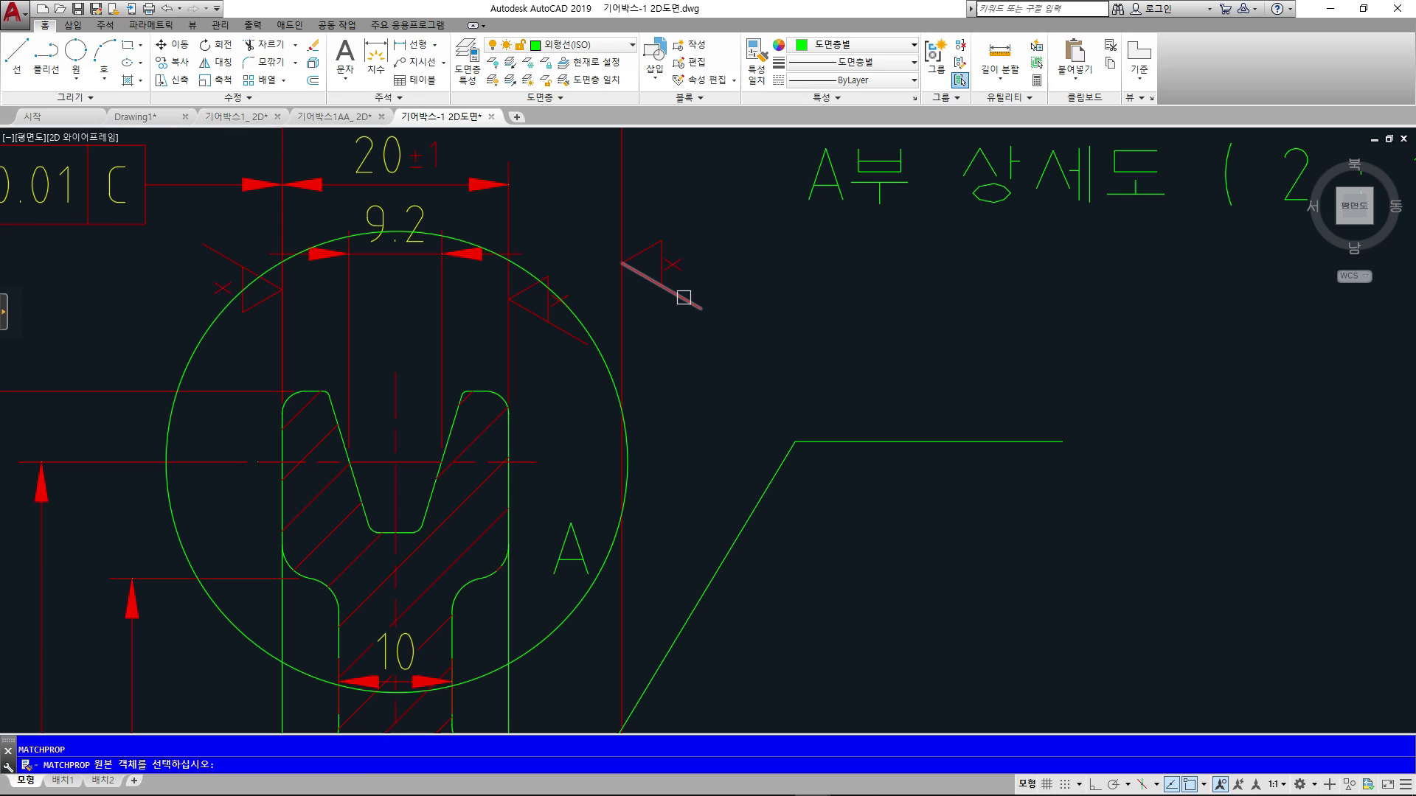
pyautogui.click(684, 297)
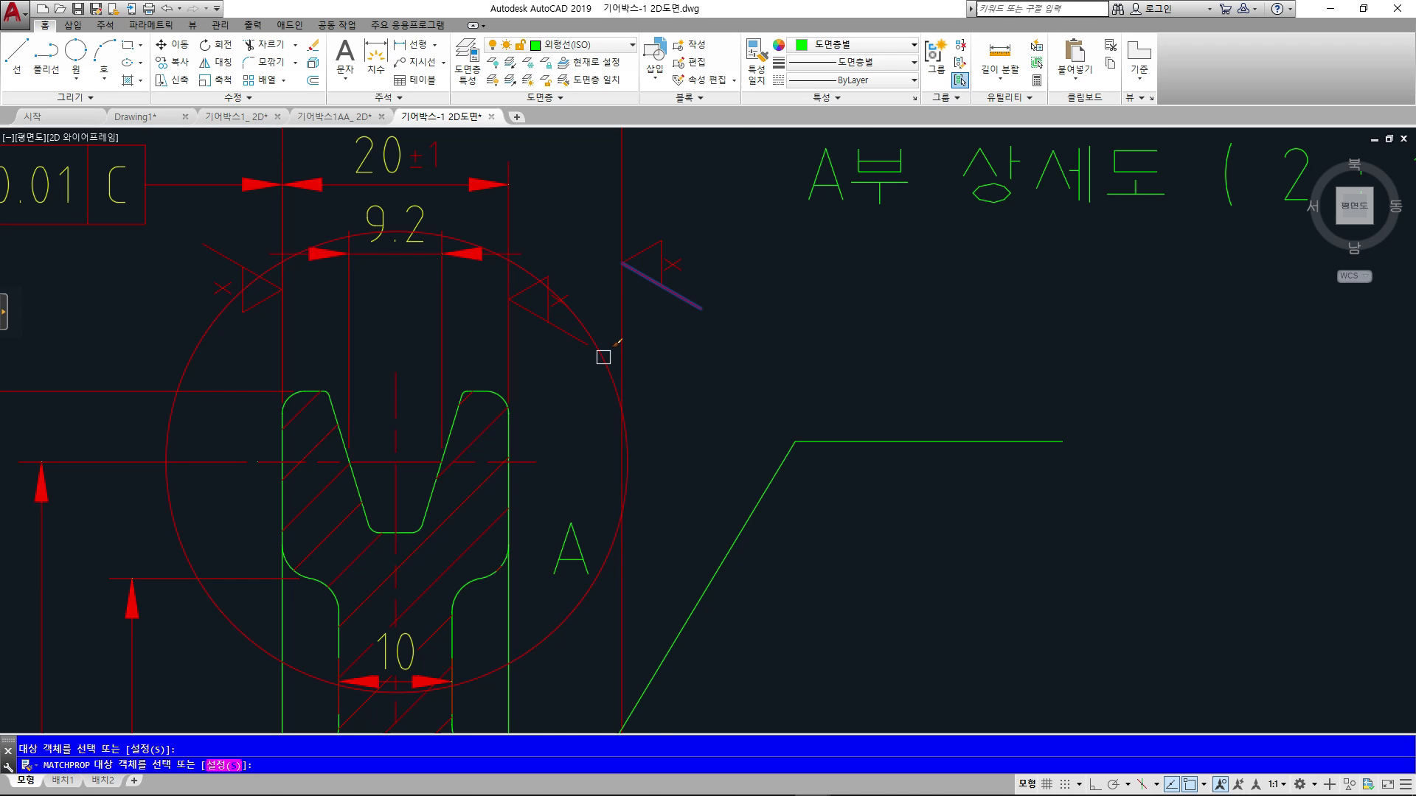
# - Apply the same matched red line properties to the circle around the enlarged groove copy
pyautogui.scroll(-4, 775, 365)
pyautogui.moveTo(953, 346); pyautogui.dragTo(350, 575, button='middle')
pyautogui.moveTo(932, 351); pyautogui.dragTo(182, 632, button='middle')
pyautogui.scroll(-4, 708, 459)
pyautogui.moveTo(897, 323); pyautogui.dragTo(733, 525, button='middle')
pyautogui.press('space')
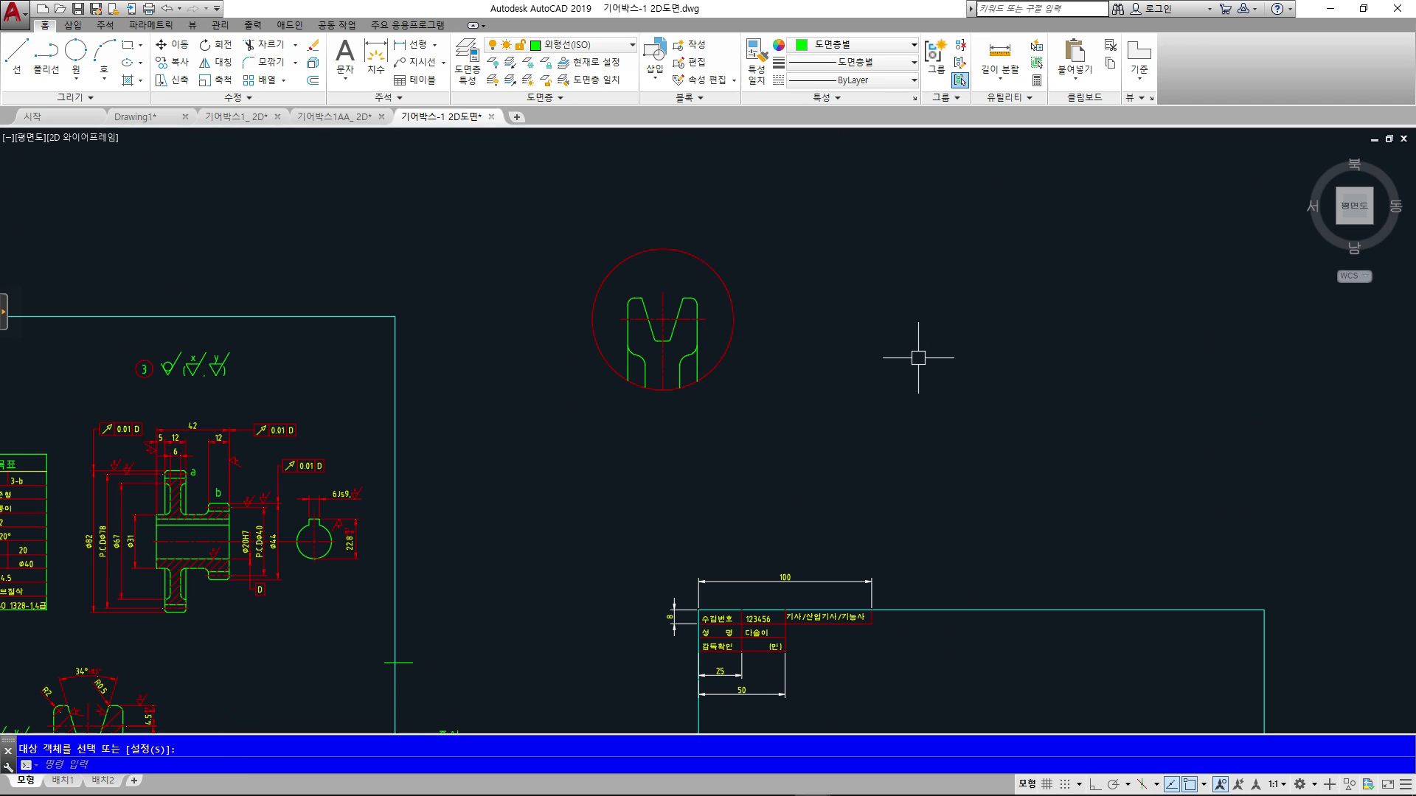
# - Start a hatch and pick the section areas on both sides of the centerline in the enlarged groove copy
pyautogui.scroll(4, 656, 354)
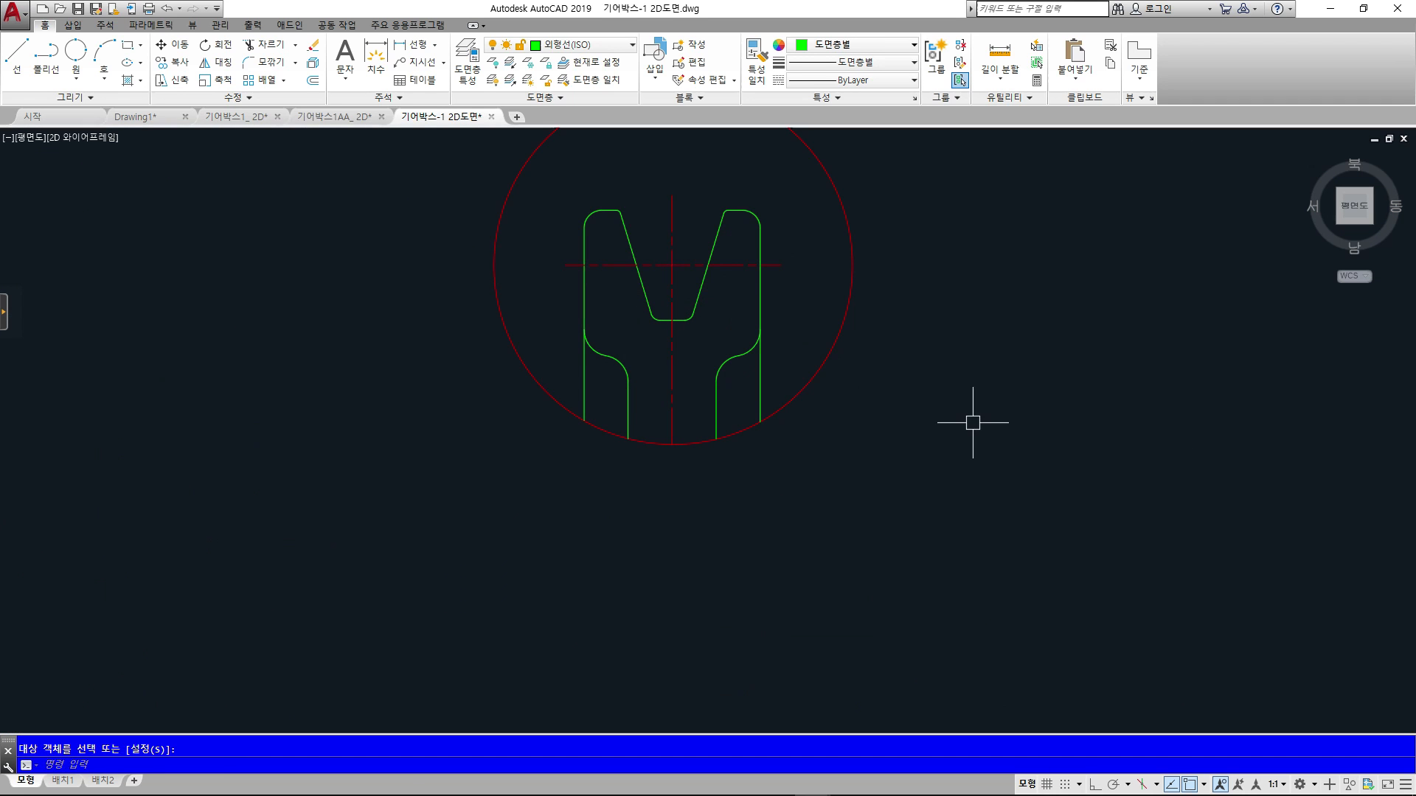
pyautogui.moveTo(963, 430); pyautogui.dragTo(952, 487, button='middle')
pyautogui.write('h')
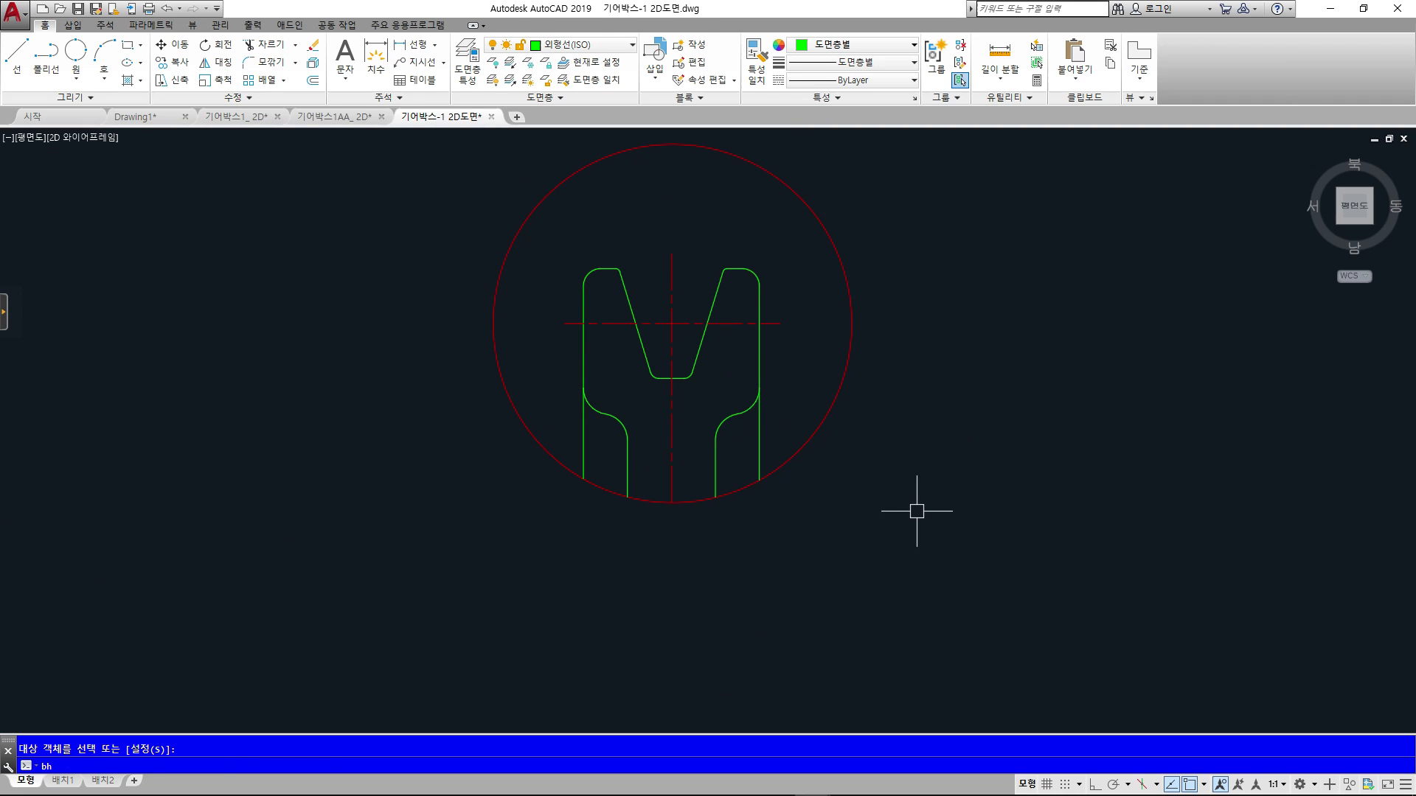
pyautogui.press('space')
pyautogui.click(739, 377)
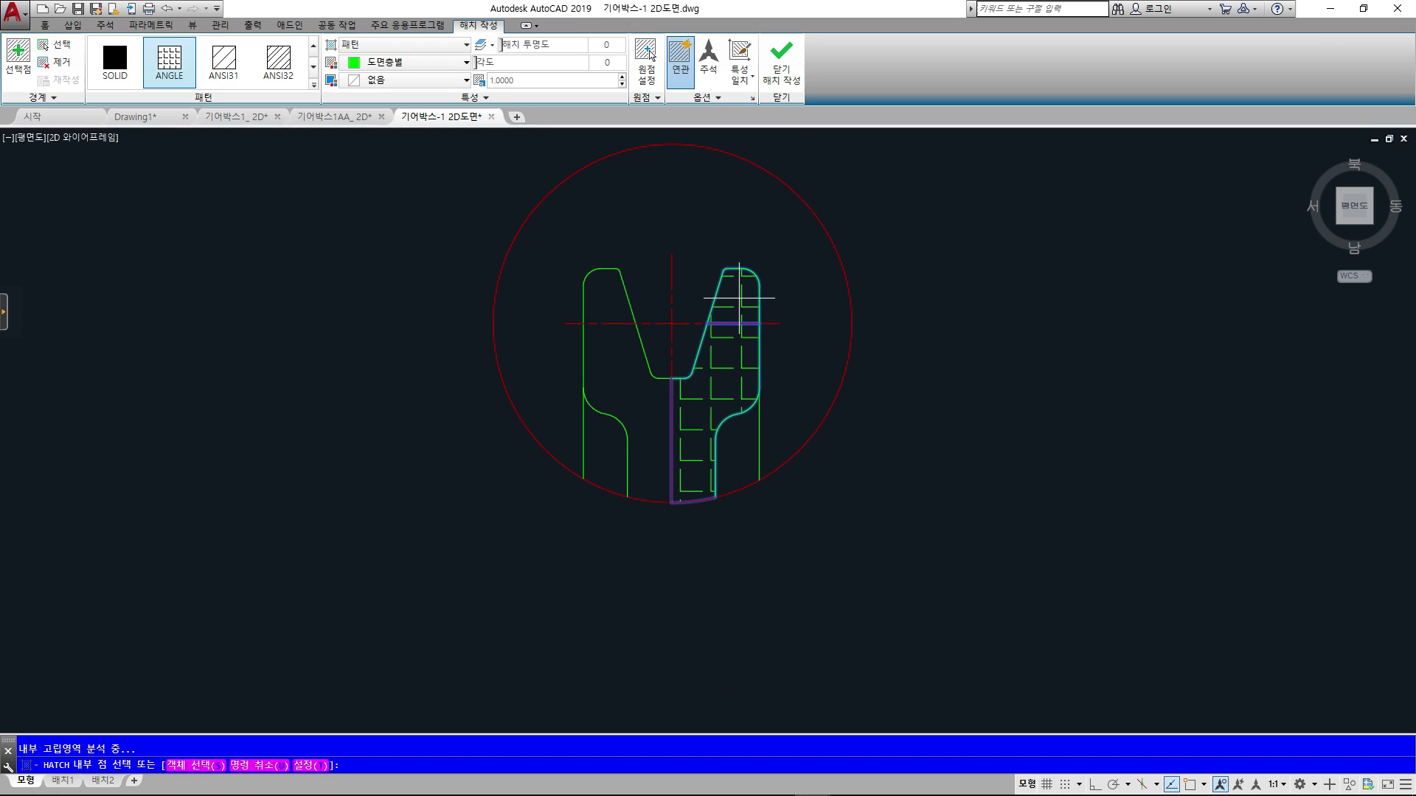
pyautogui.click(642, 394)
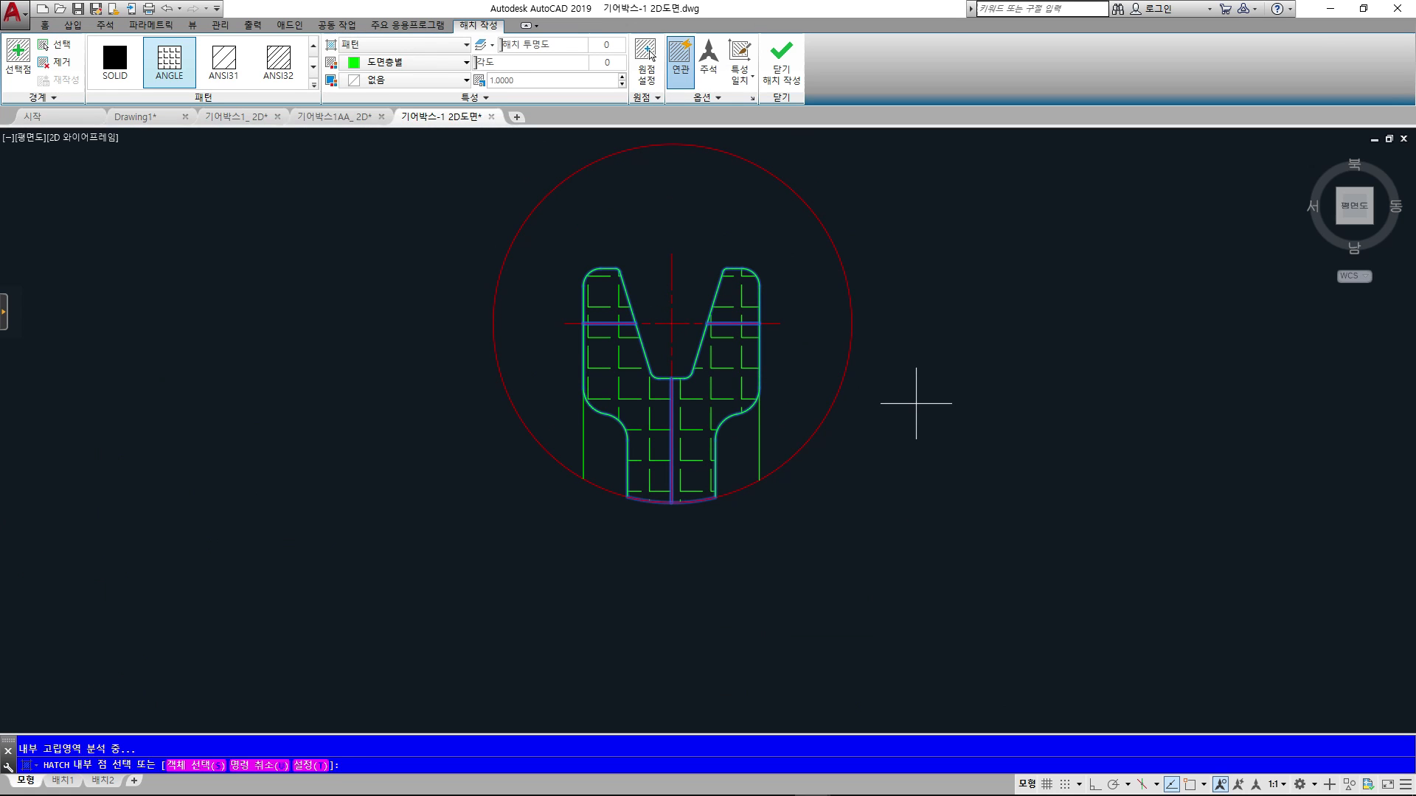
# - Set the groove section hatch to a user-defined pattern with 45° angle, spacing 3 and red colour, and finish it
pyautogui.click(395, 44)
pyautogui.click(383, 108)
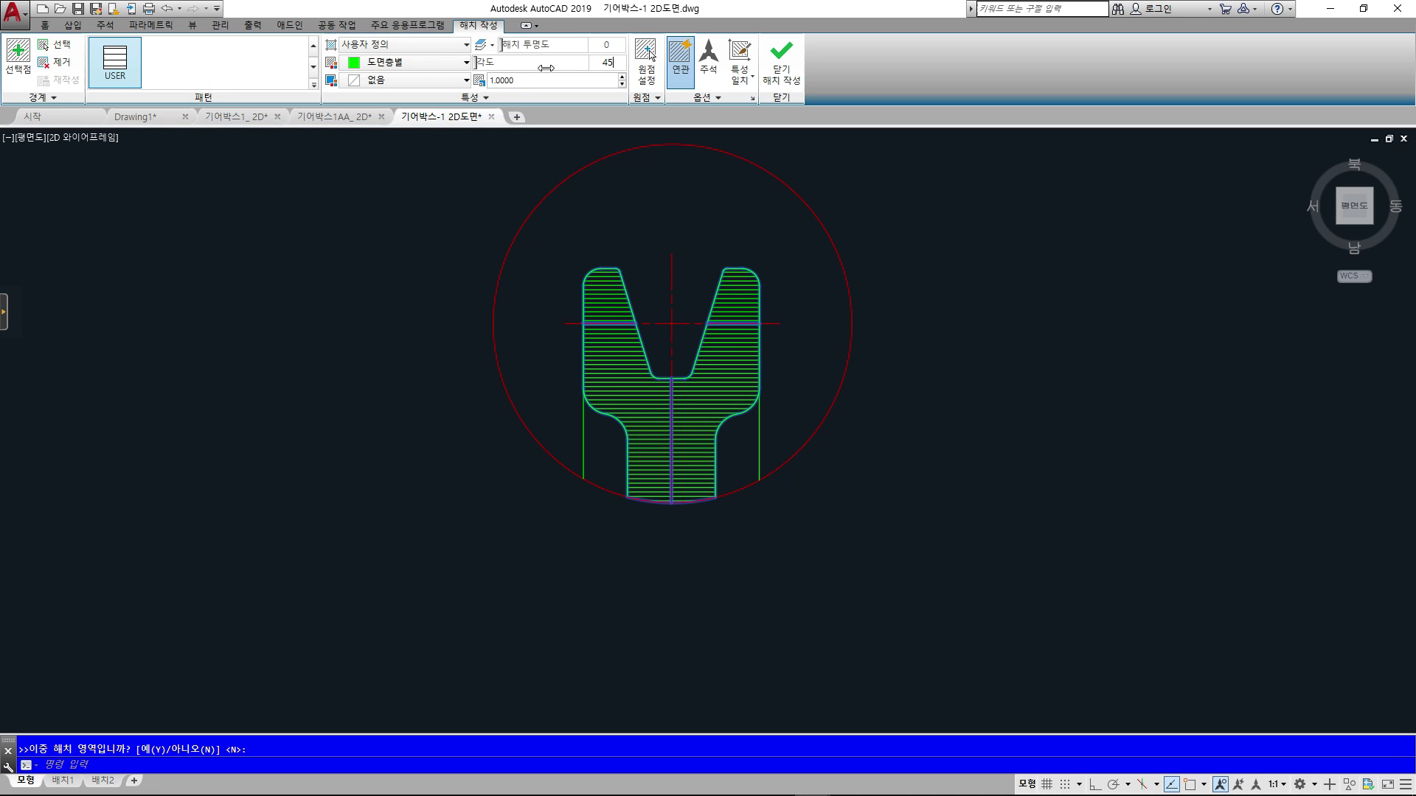
pyautogui.click(545, 79)
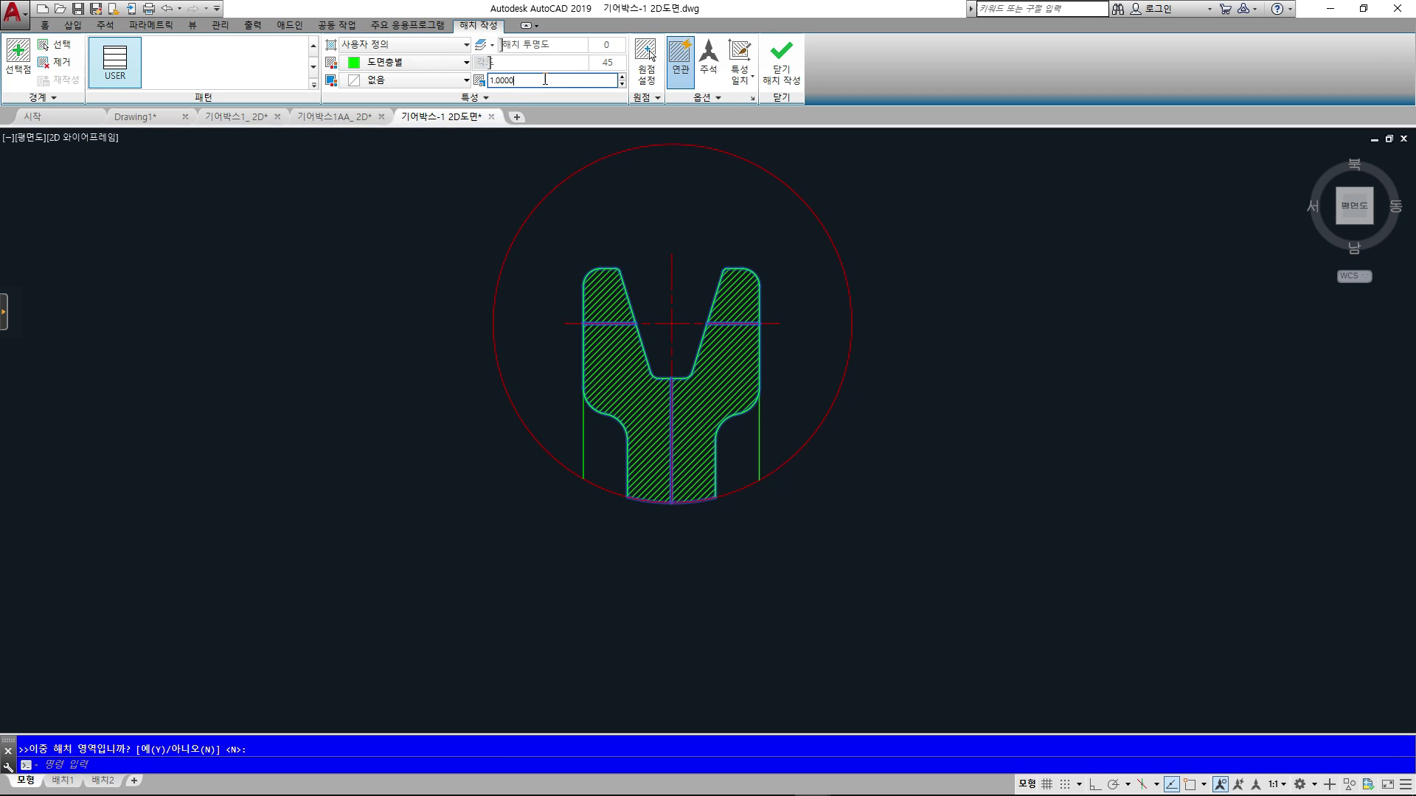
pyautogui.write('3')
pyautogui.press('Return')
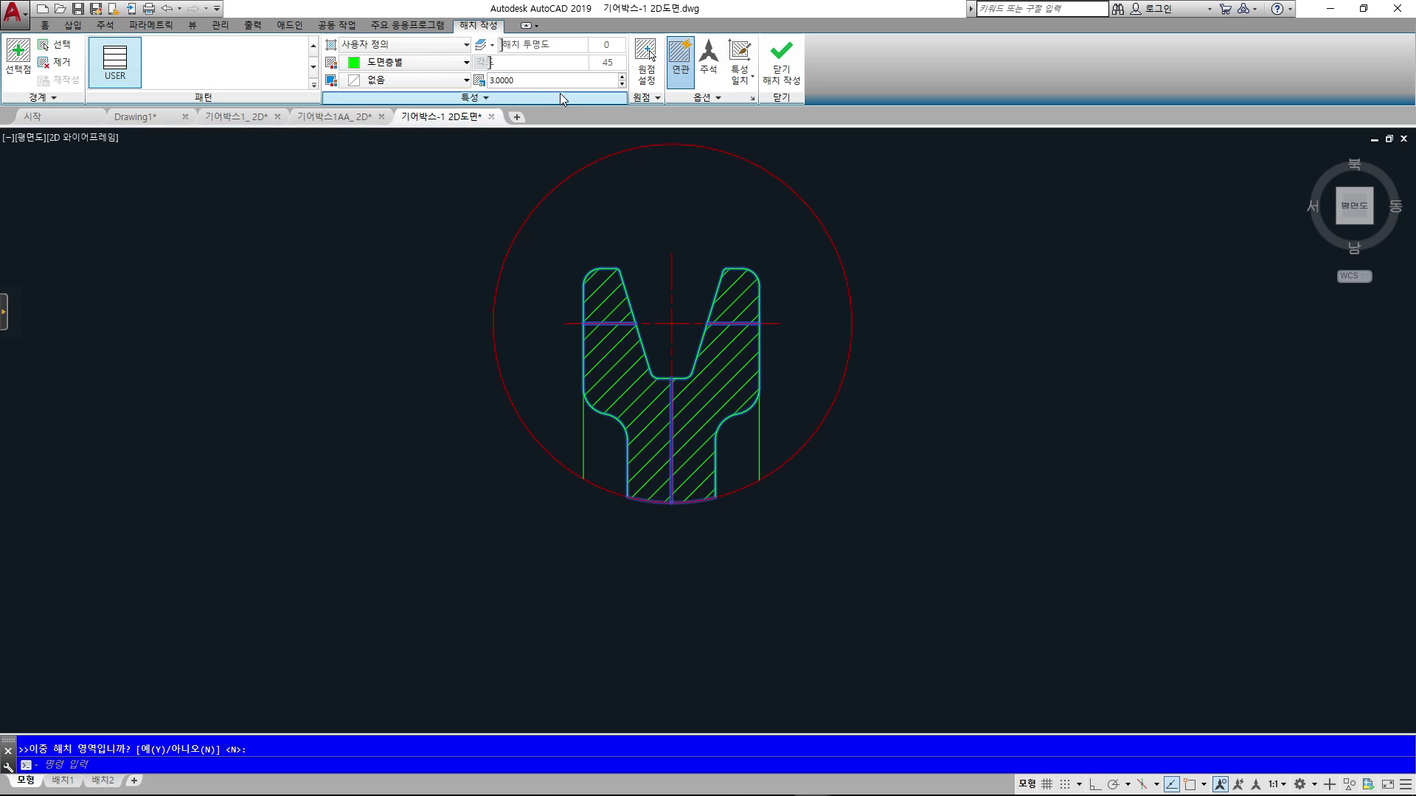
pyautogui.click(402, 62)
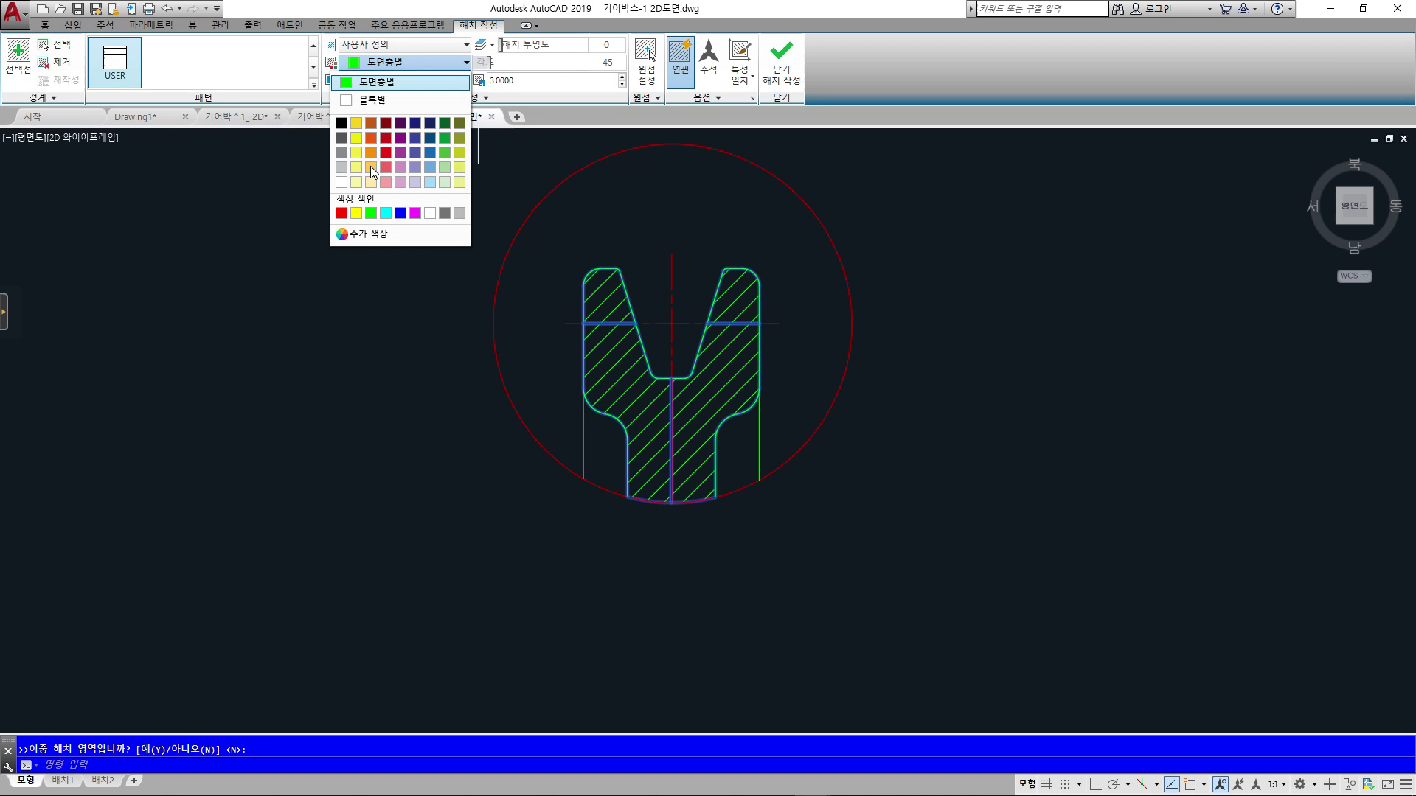
pyautogui.click(349, 210)
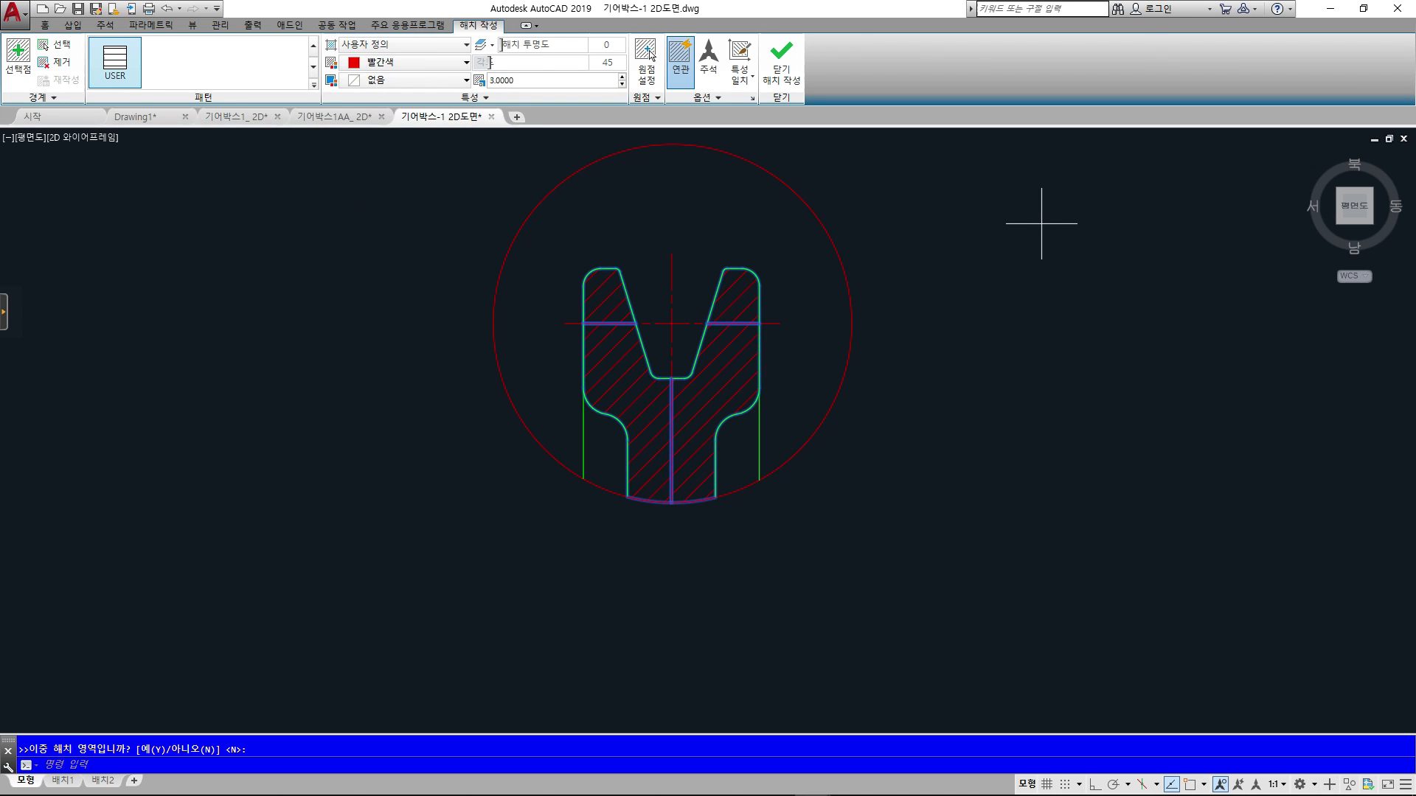
pyautogui.press('Escape')
pyautogui.scroll(-4, 1041, 222)
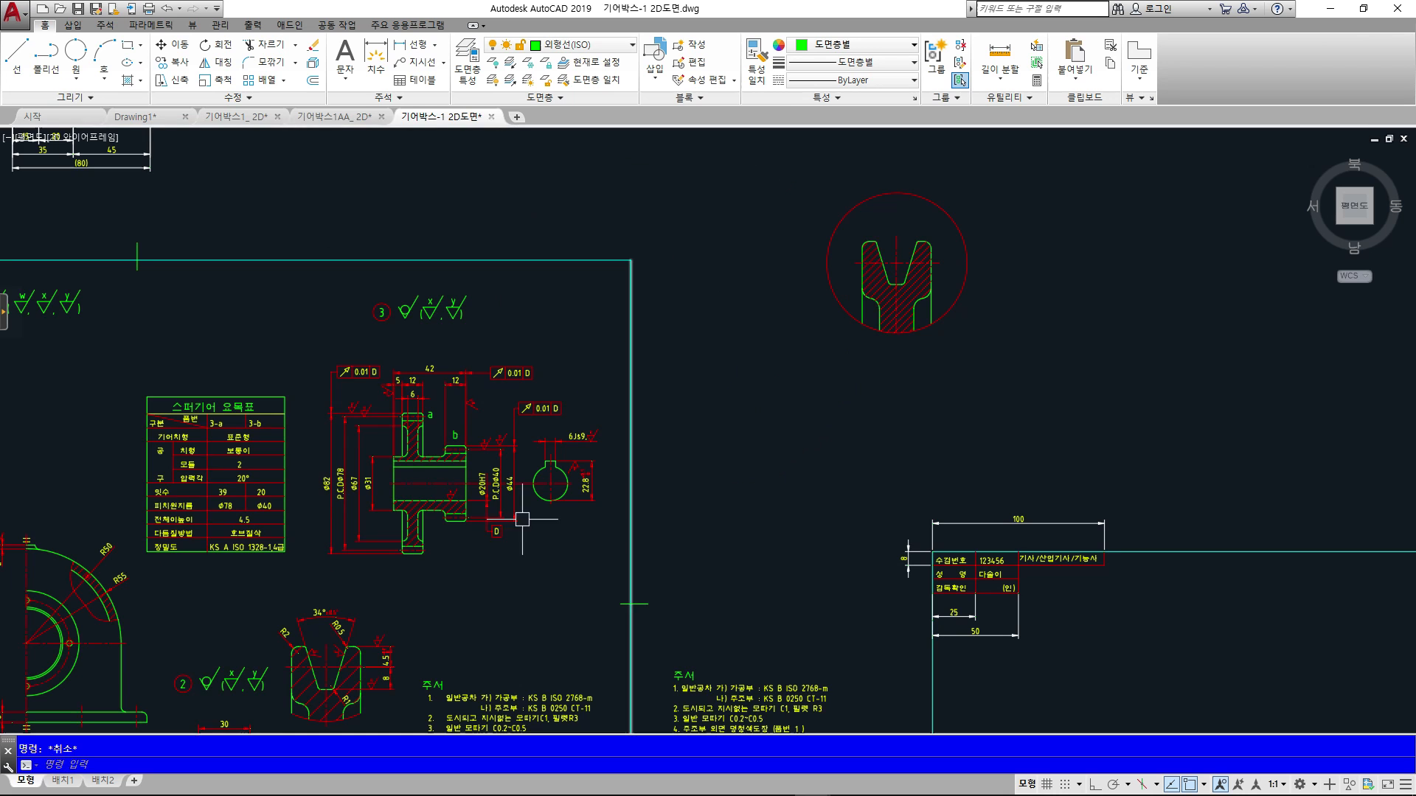
pyautogui.scroll(3, 914, 399)
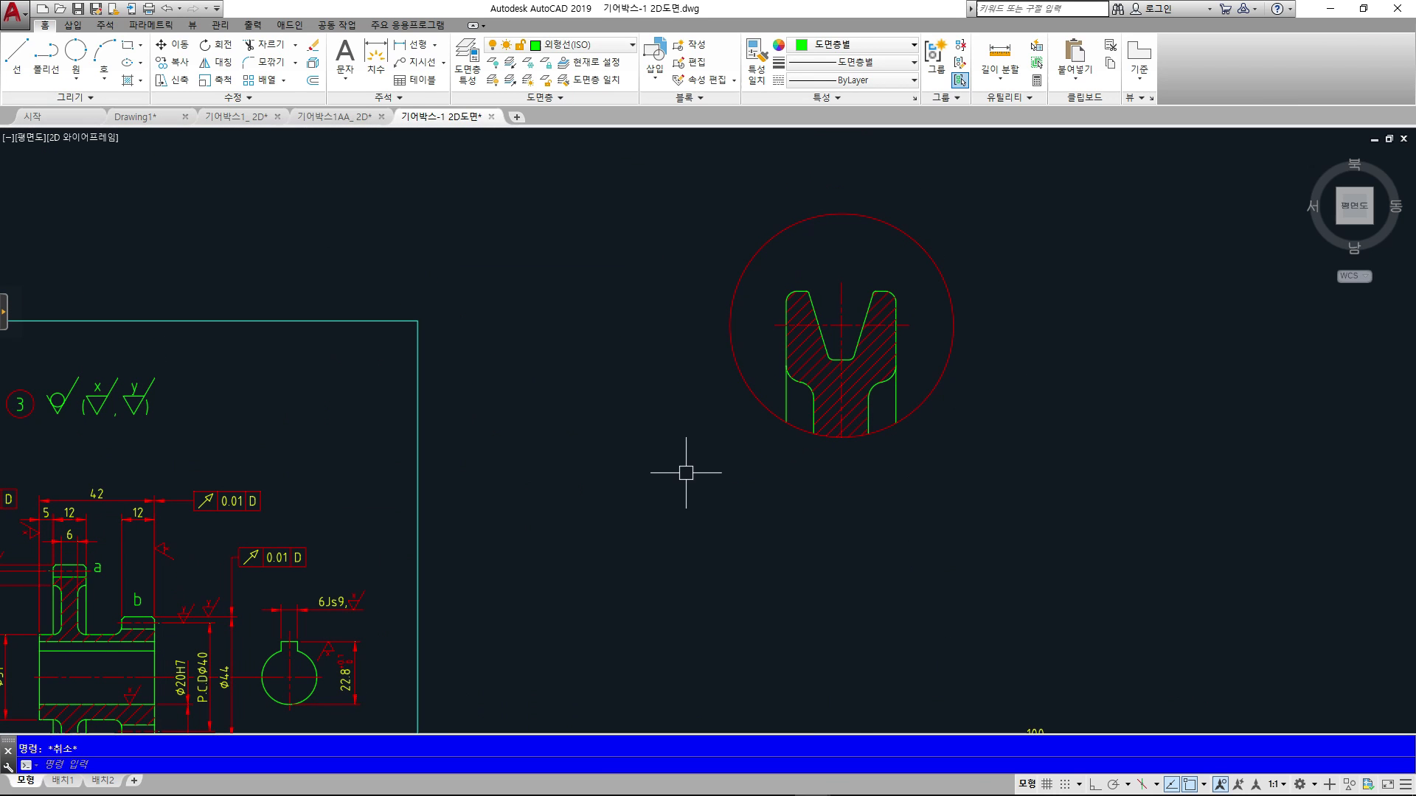
# - Switch to the Drawing1 drawing and fit its whole frame in the view
pyautogui.click(178, 115)
pyautogui.scroll(-4, 862, 388)
pyautogui.middleClick(796, 390)
pyautogui.middleClick(796, 389)
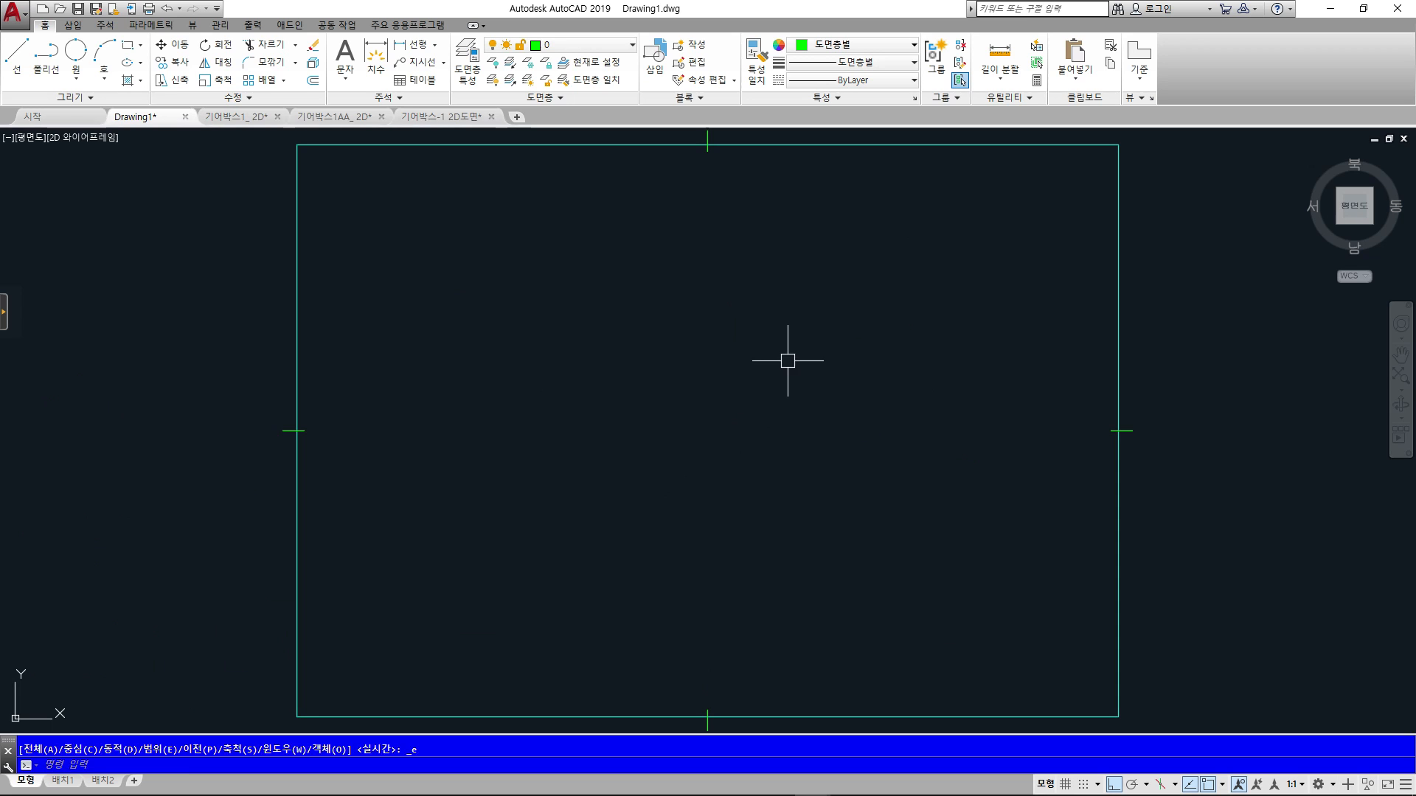
pyautogui.write('e')
pyautogui.press('space')
pyautogui.click(680, 409)
pyautogui.click(681, 408)
pyautogui.press('Escape')
# - Draw a circle by centre and radius in the upper middle of the empty drawing frame
pyautogui.write('c')
pyautogui.press('space')
pyautogui.click(672, 361)
pyautogui.click(775, 368)
pyautogui.press('Escape')
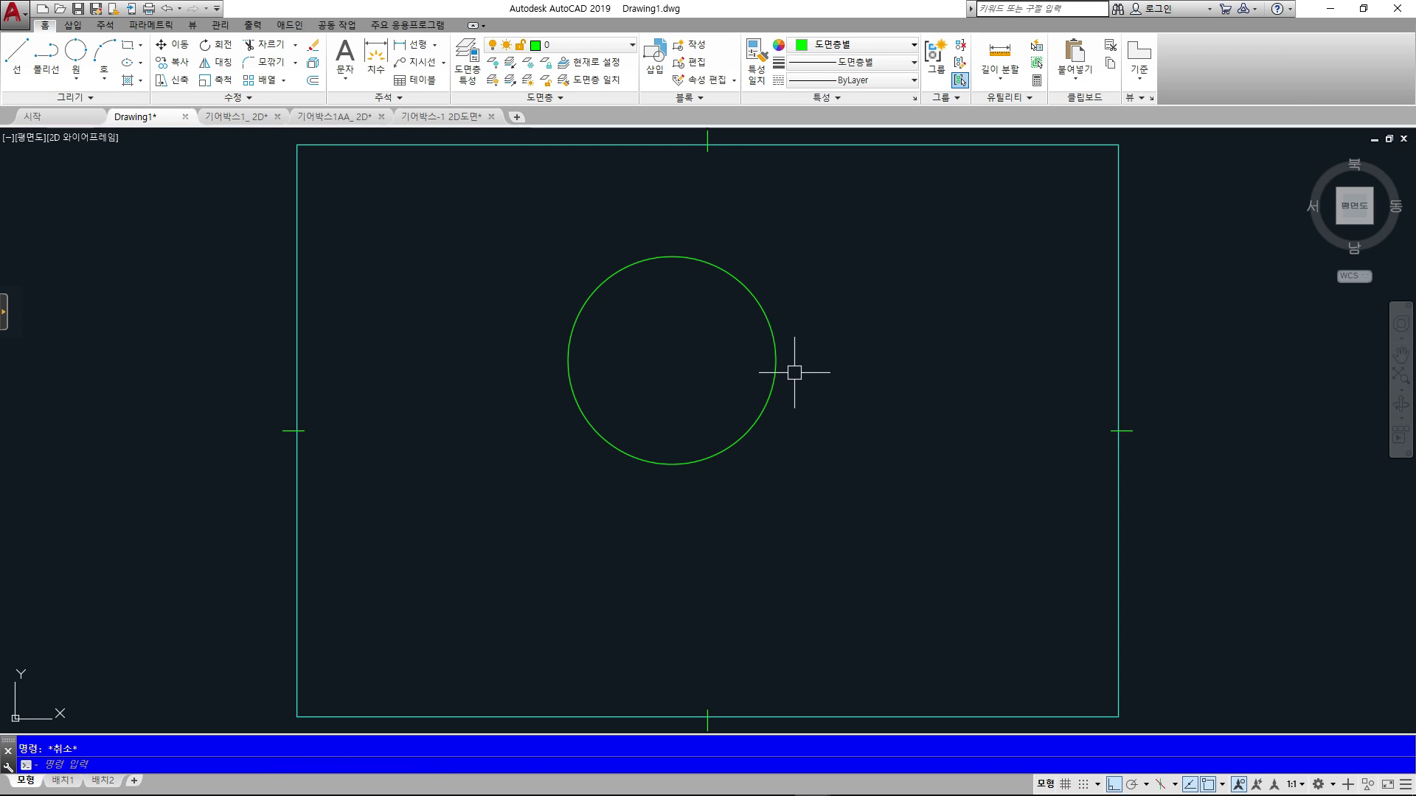
pyautogui.write('c')
pyautogui.press('space')
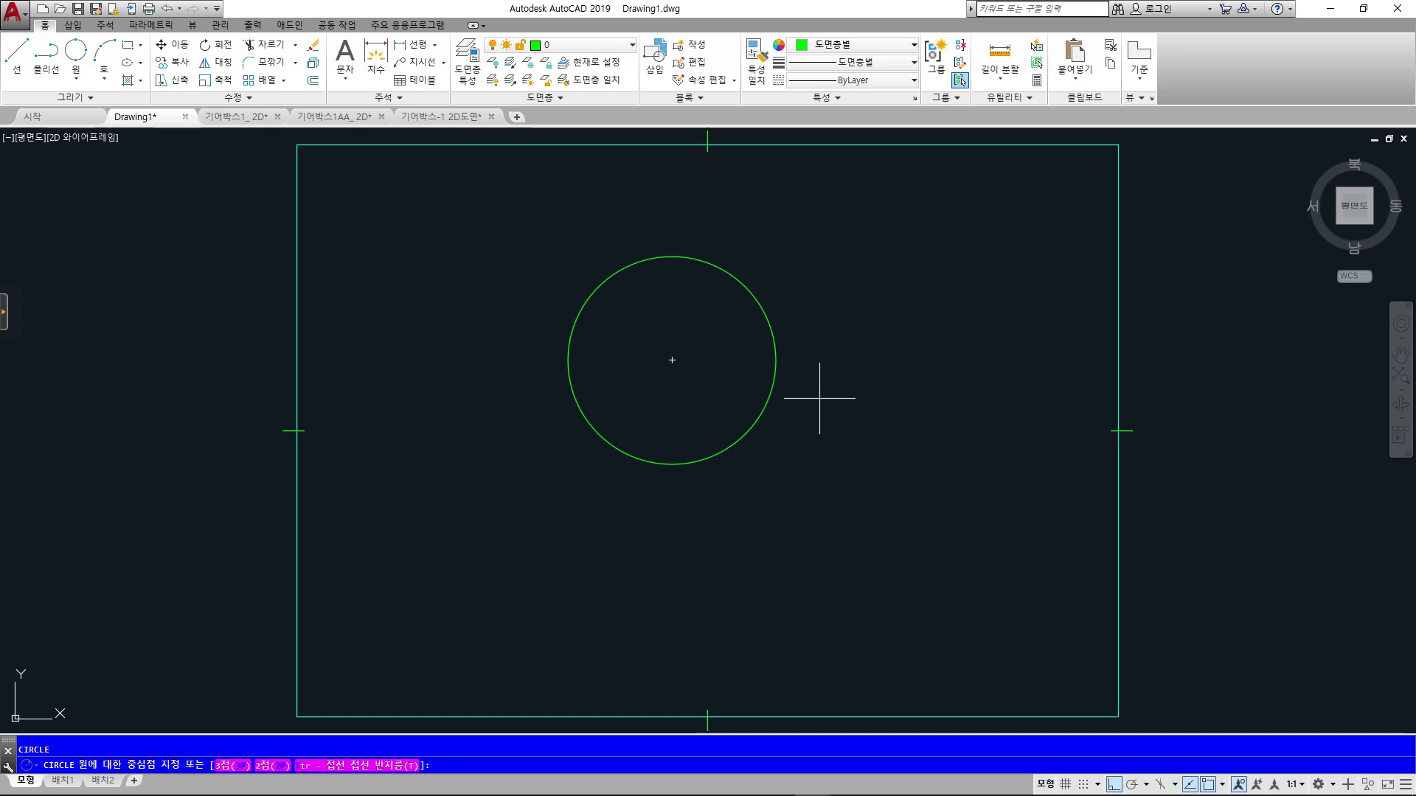
pyautogui.press('Escape')
# - Scale the circle by a factor of 5 about its centre, and delete the enlarged circle
pyautogui.write('sc')
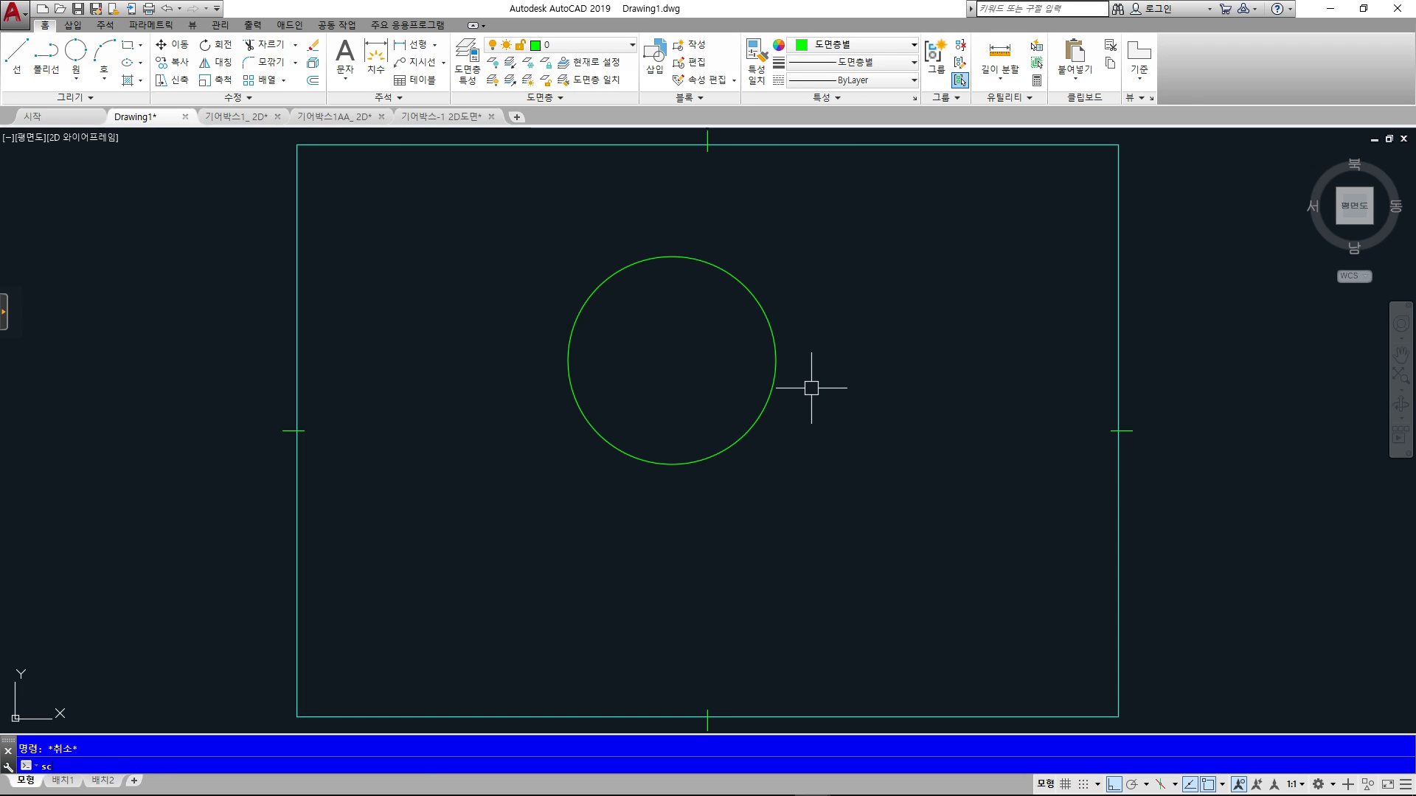
pyautogui.press('space')
pyautogui.click(771, 391)
pyautogui.press('space')
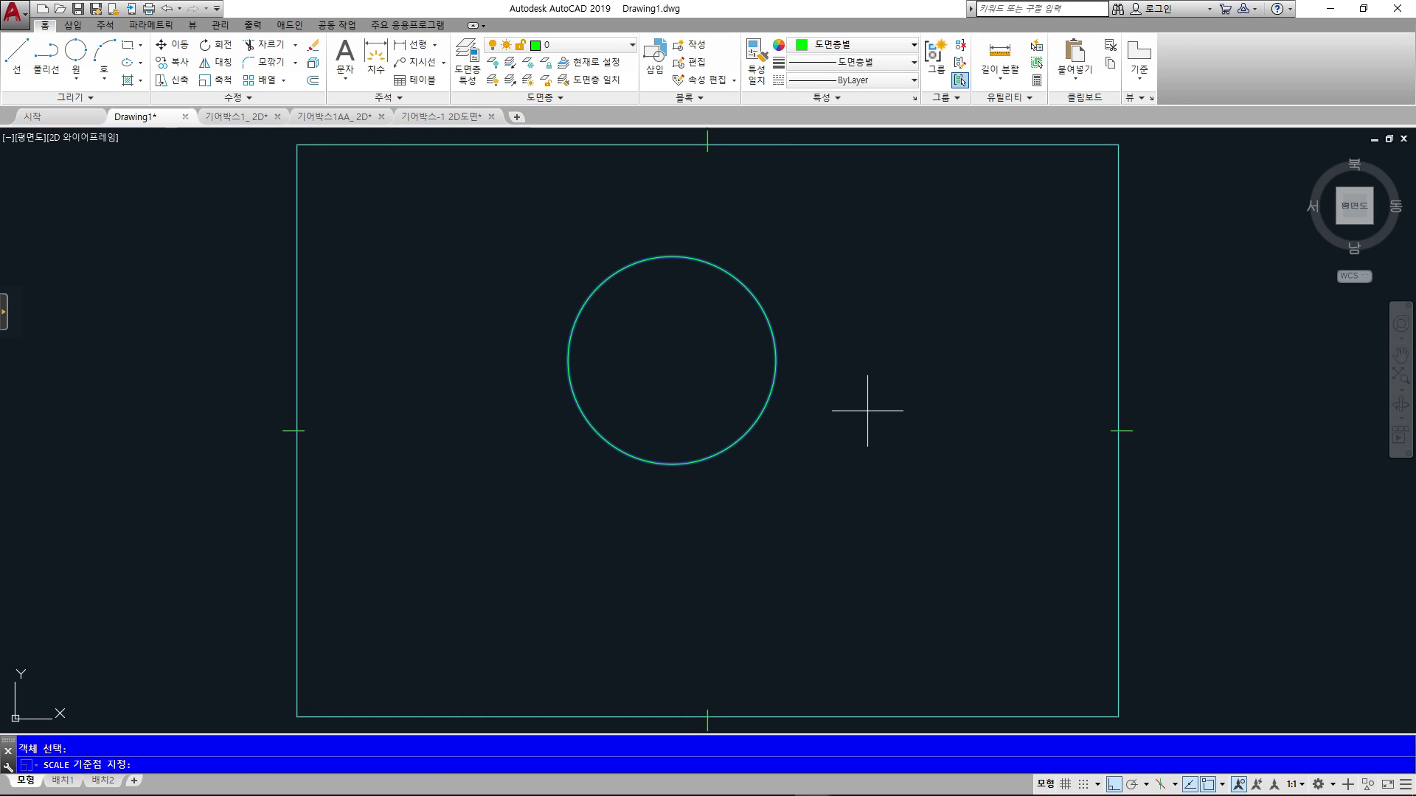
pyautogui.click(673, 360)
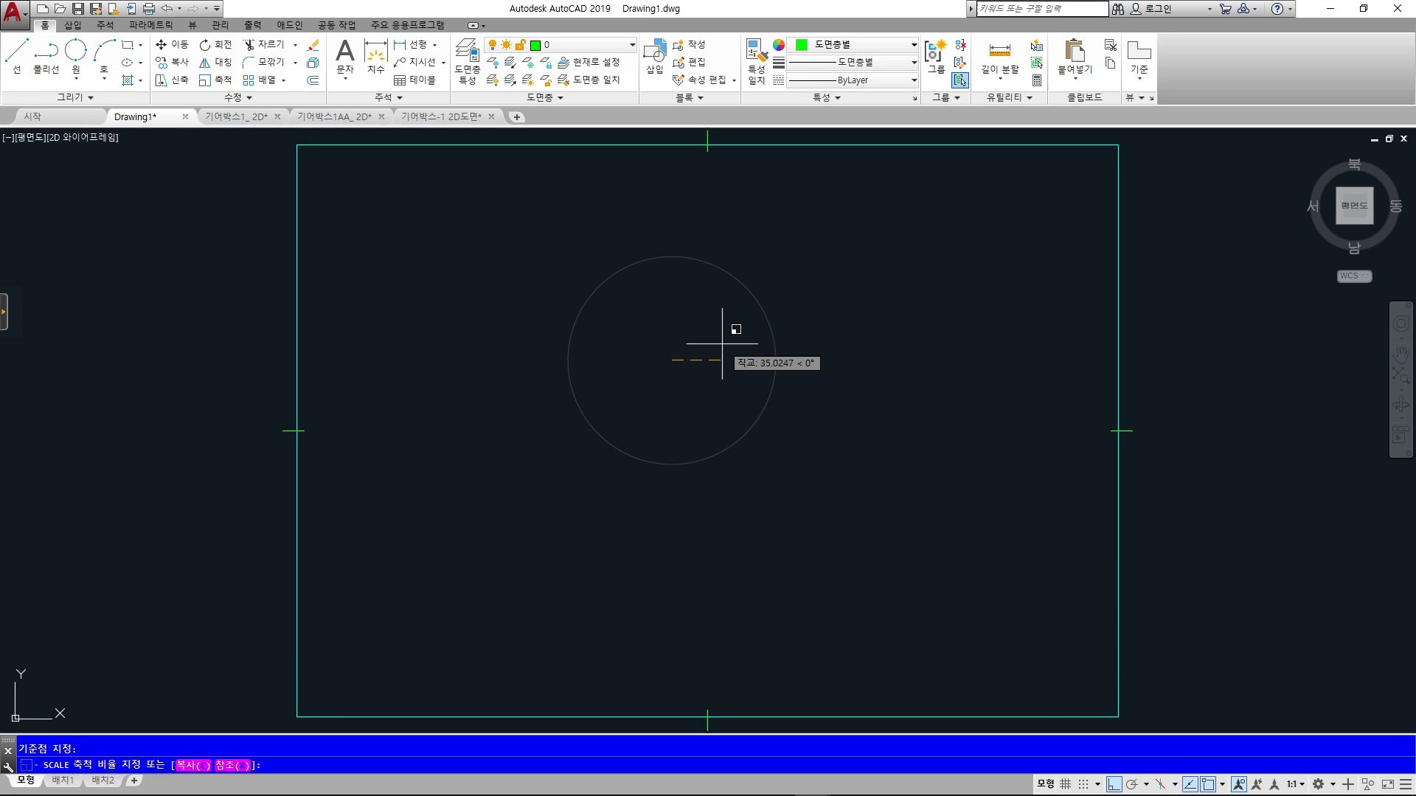
pyautogui.write('5')
pyautogui.press('Return')
pyautogui.scroll(-4, 721, 341)
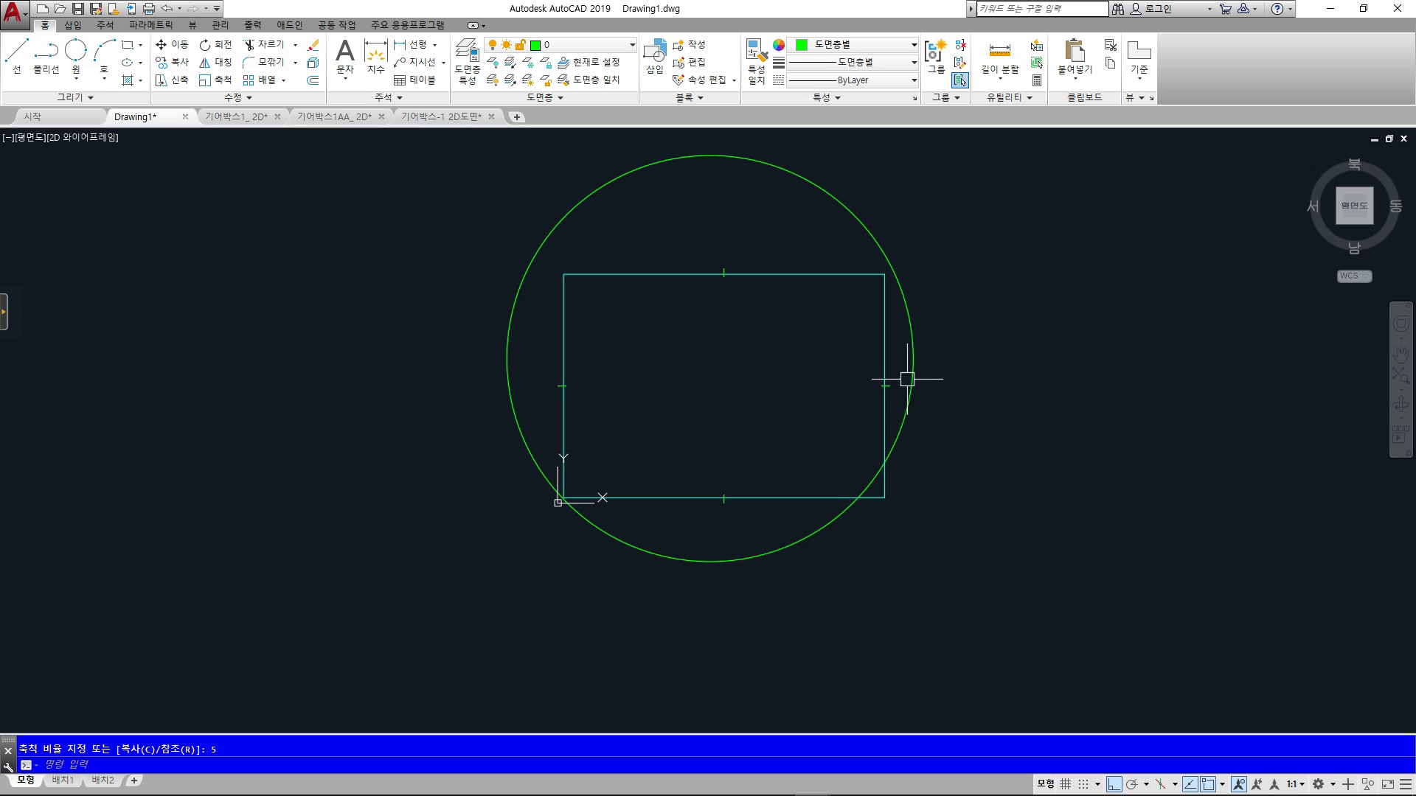
pyautogui.click(920, 365)
pyautogui.press('Delete')
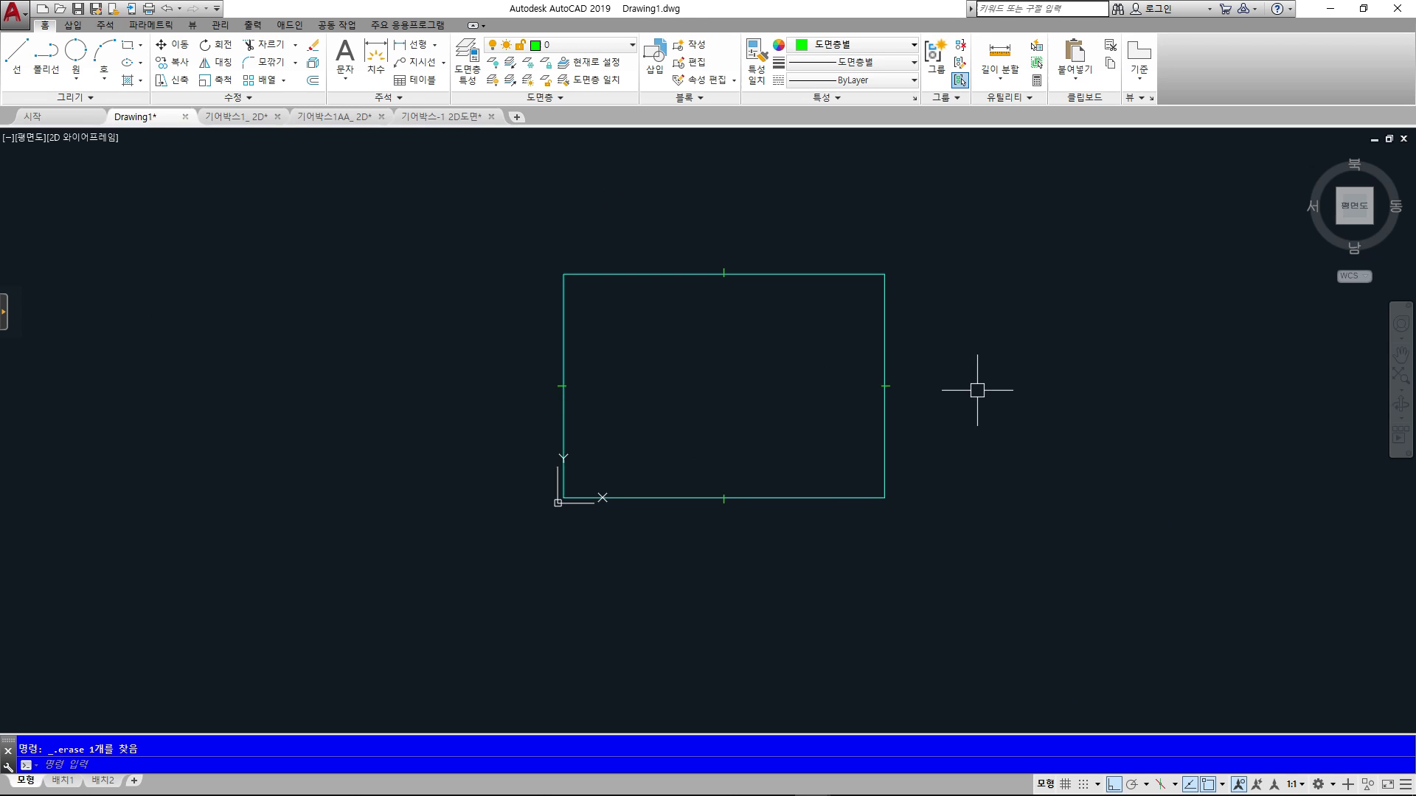
# - Switch to the 기어박스-1 2D도면 drawing and examine the pulley view and its A부 상세도 ( 2 : 1 ) detail
pyautogui.click(435, 117)
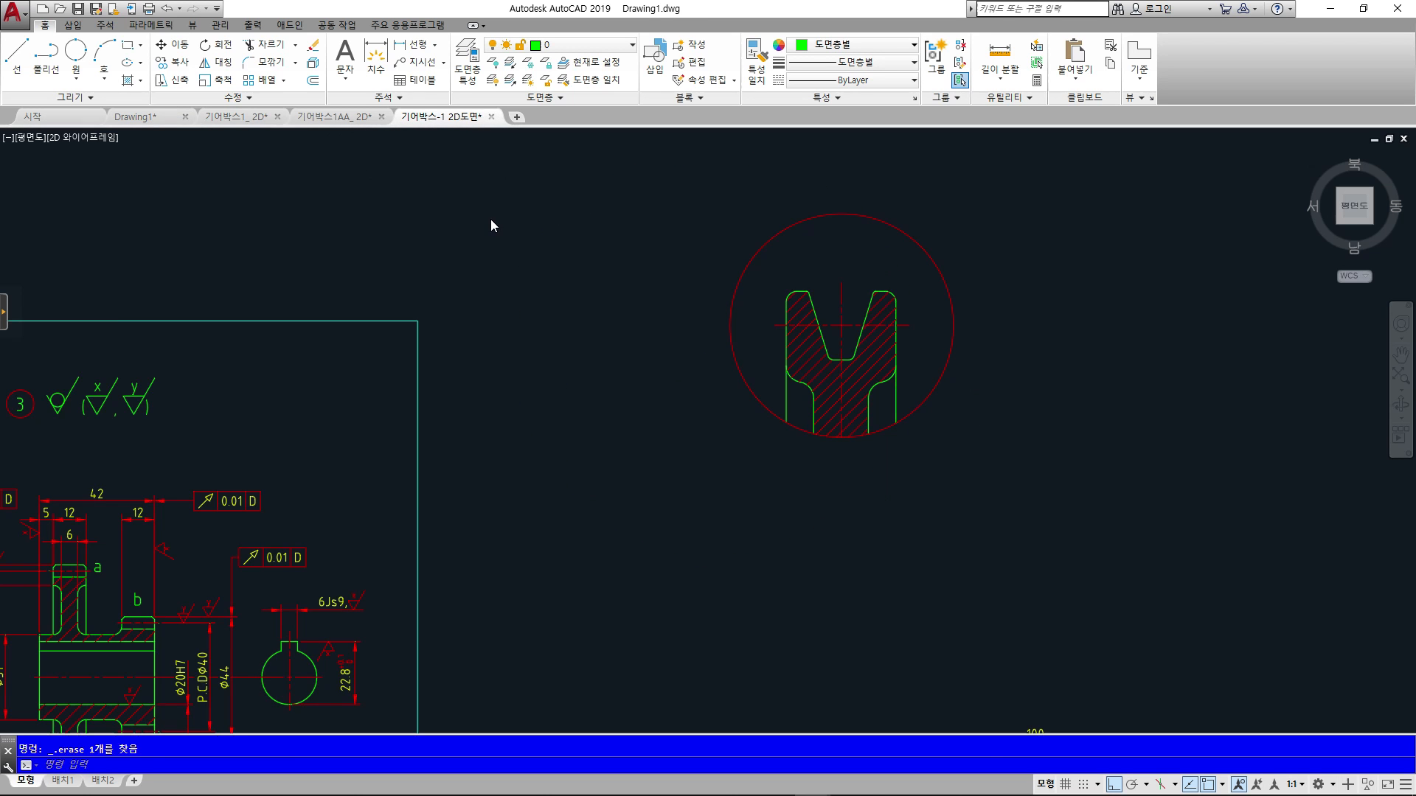
pyautogui.scroll(-3, 550, 426)
pyautogui.moveTo(549, 427); pyautogui.dragTo(859, 393, button='middle')
pyautogui.scroll(4, 509, 502)
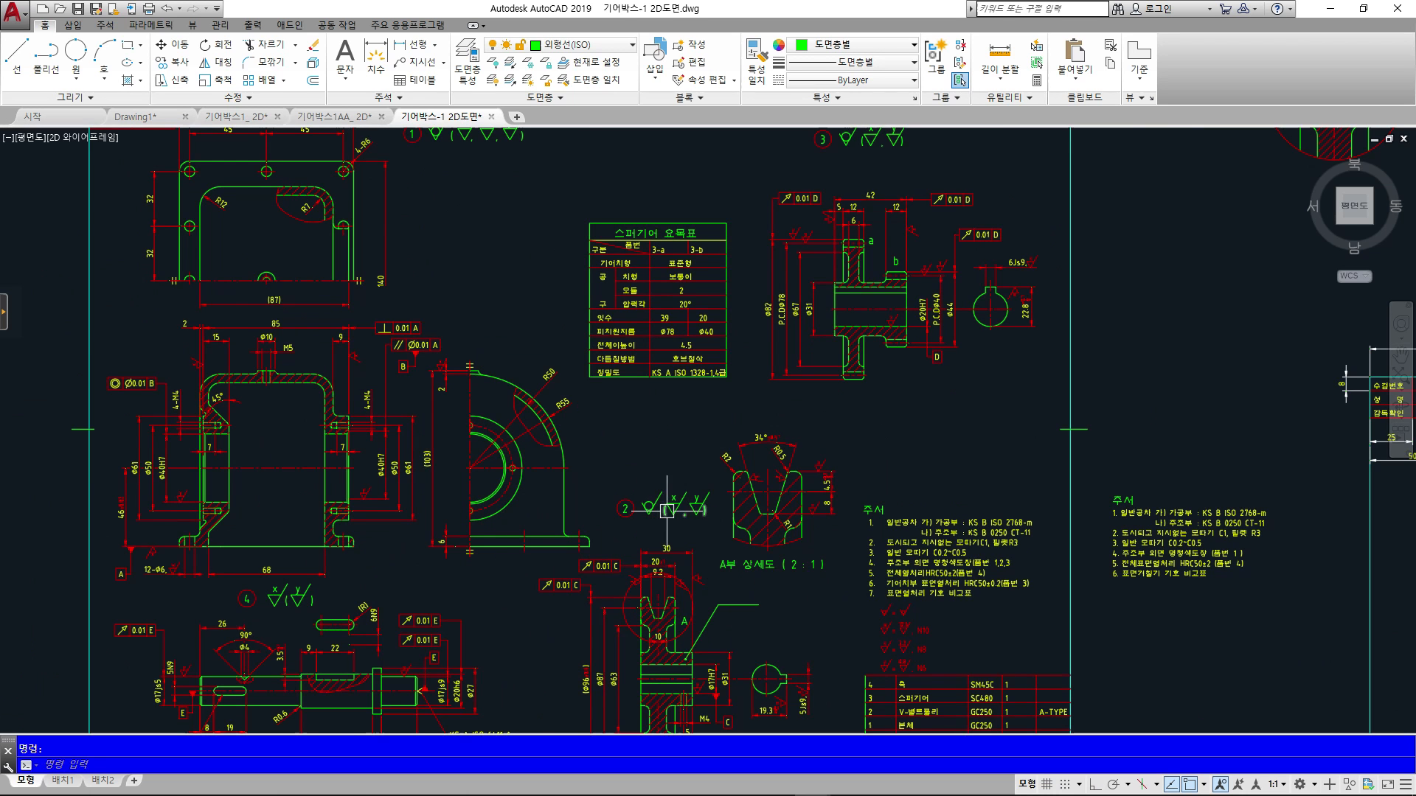
pyautogui.scroll(6, 674, 587)
pyautogui.scroll(-3, 759, 563)
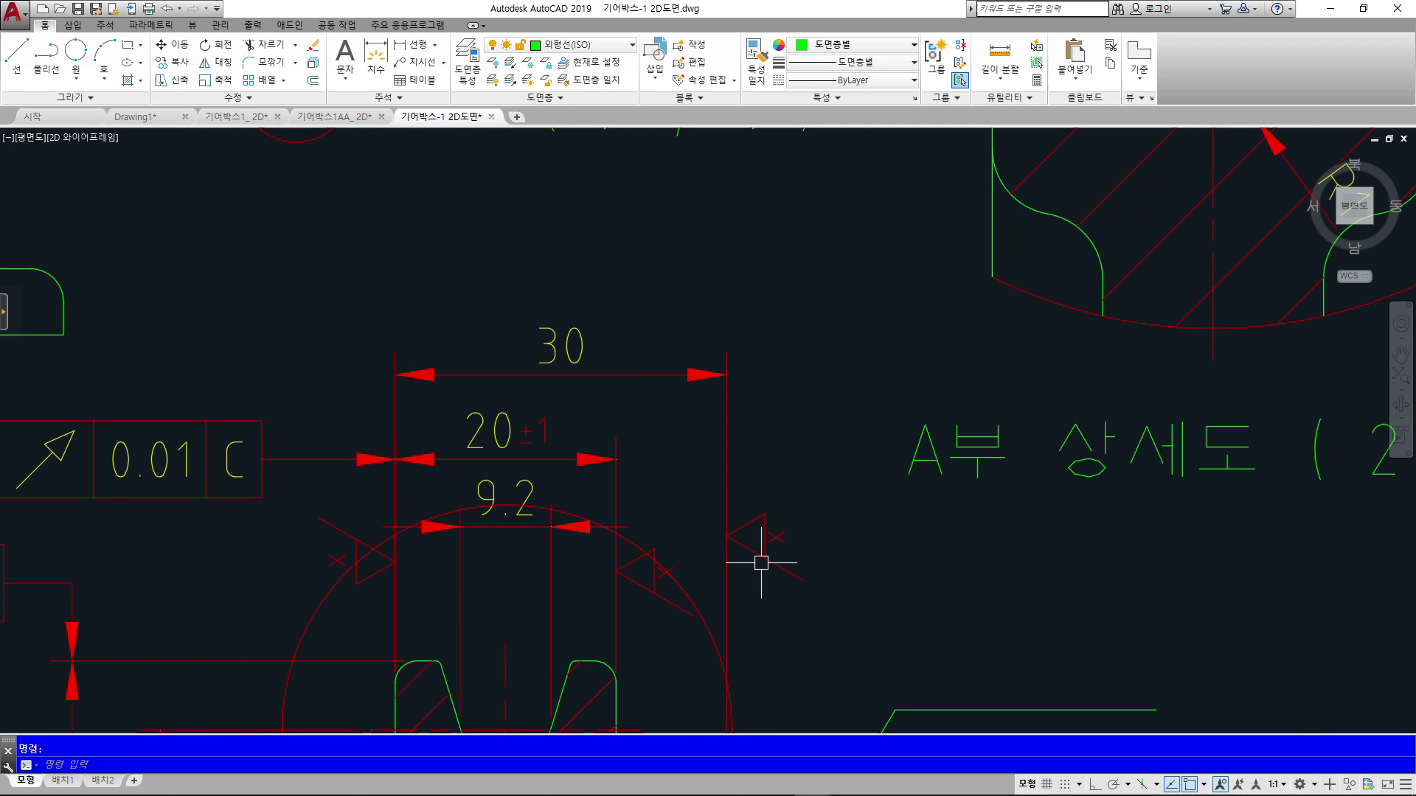
pyautogui.scroll(3, 734, 522)
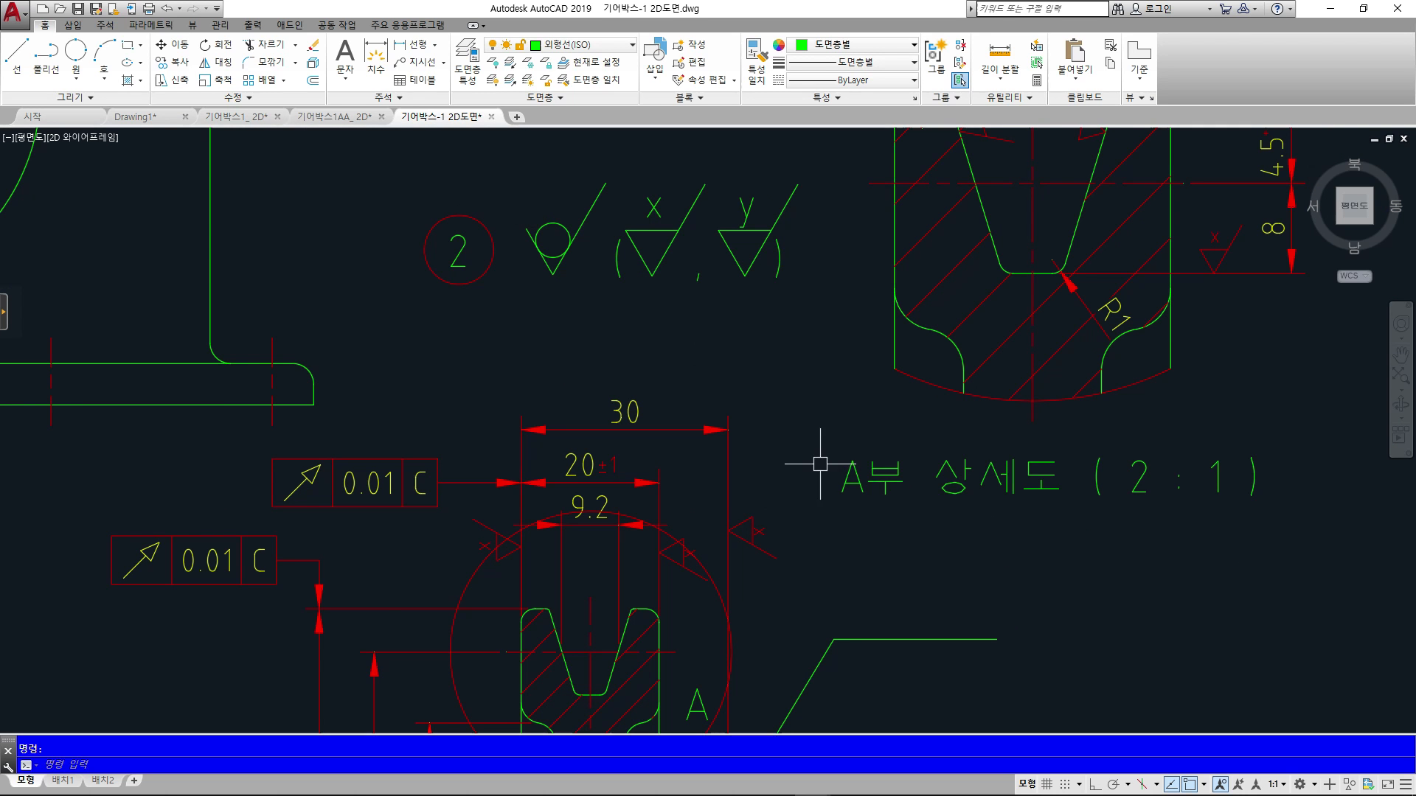
pyautogui.scroll(-4, 855, 488)
pyautogui.moveTo(947, 496); pyautogui.dragTo(914, 464, button='middle')
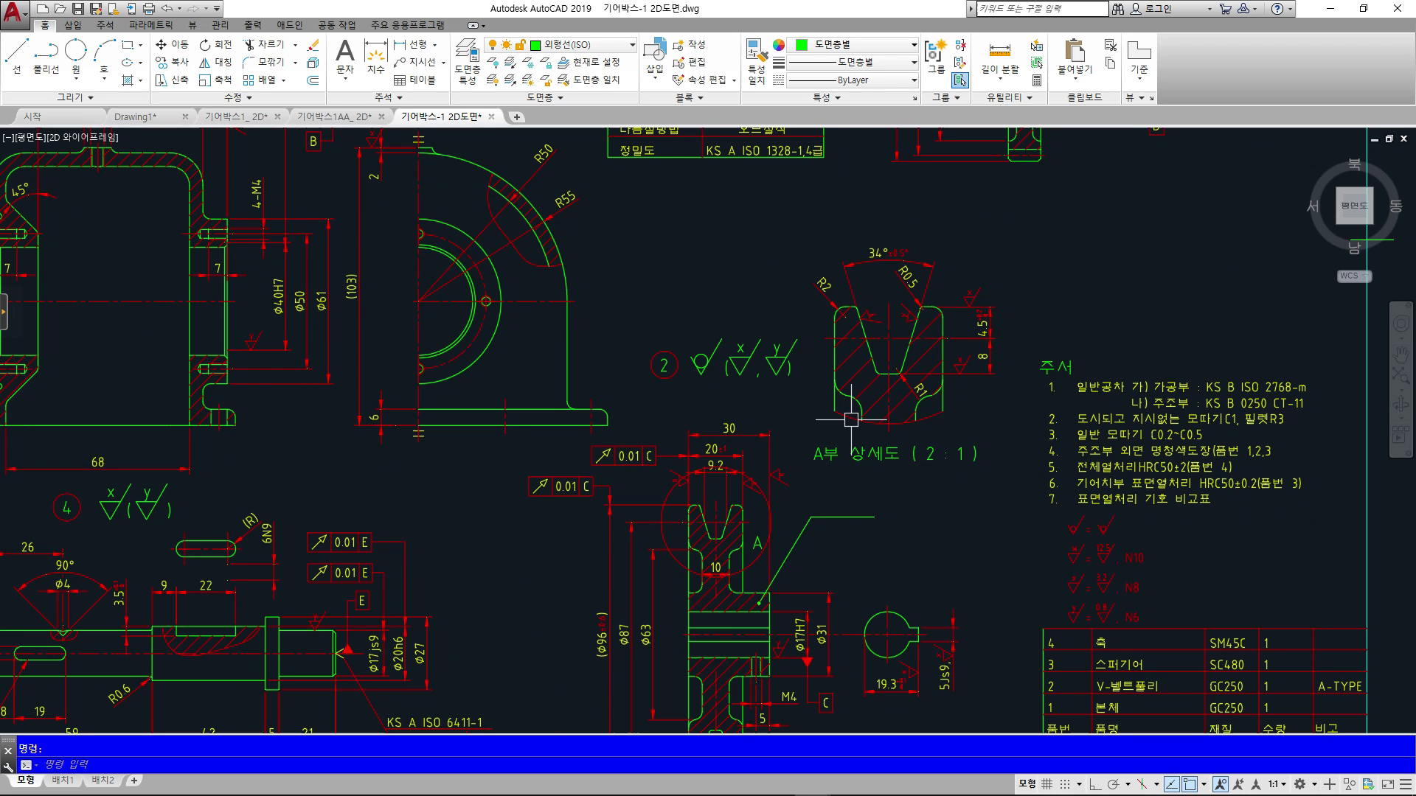
# - Return to the Drawing1 drawing with its empty frame filling the view
pyautogui.click(136, 118)
pyautogui.scroll(4, 737, 354)
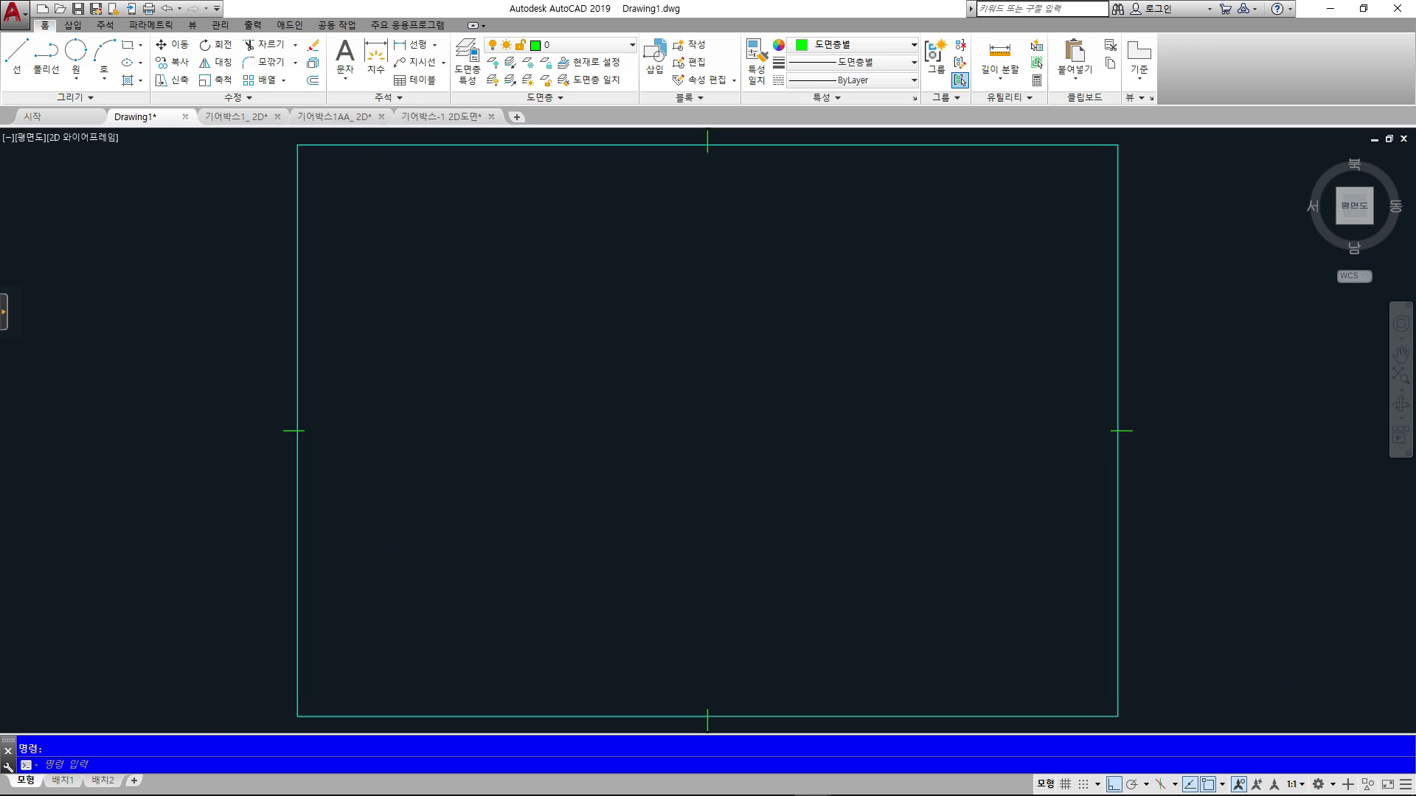